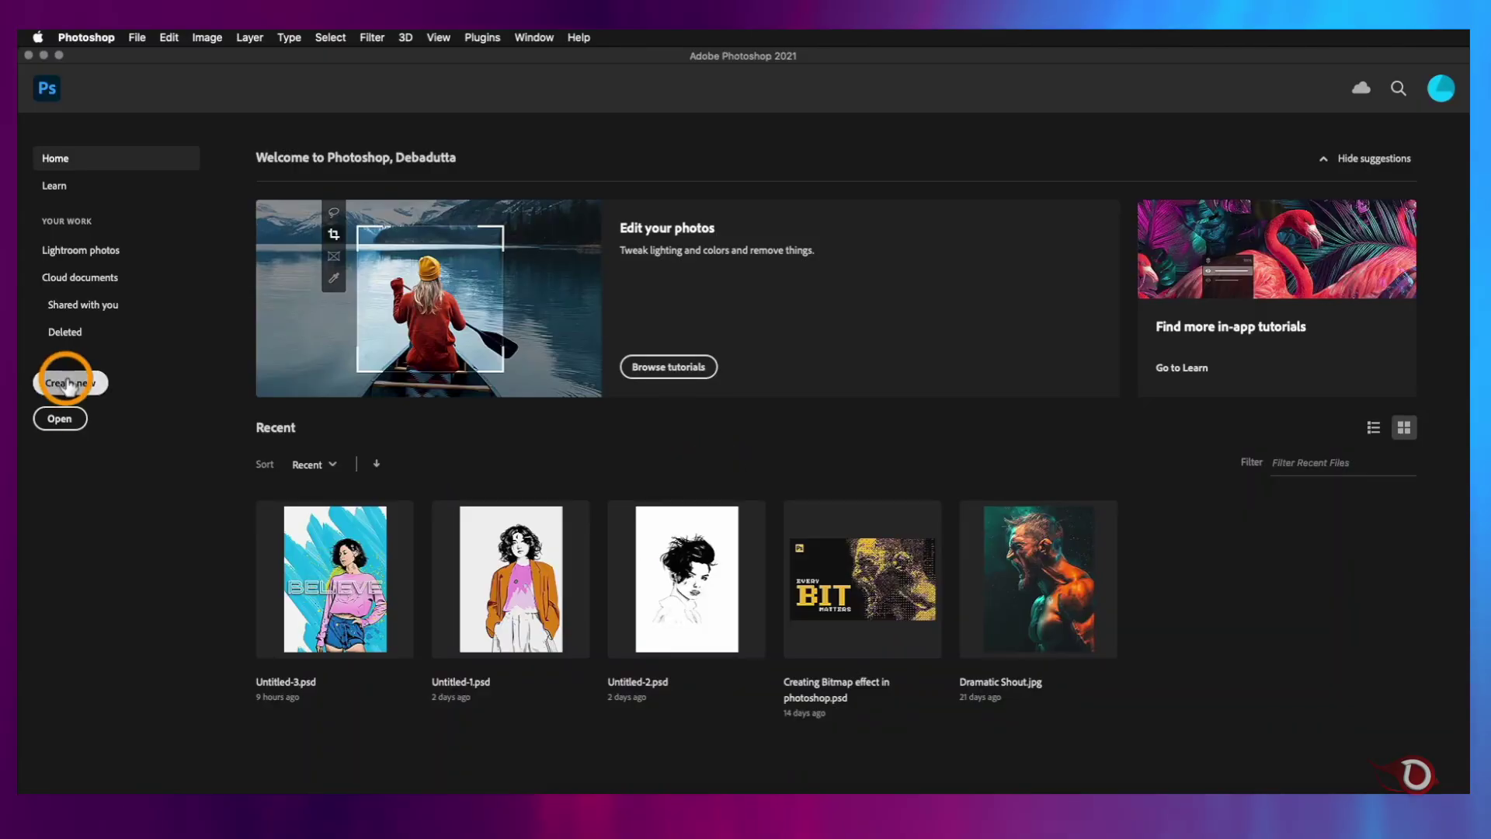
Create a new 2480 x 3543 px document and scale the placed portrait photo to about 2366 px wide
{"action": "left_click", "coordinate": [68, 383]}
{"action": "left_click", "coordinate": [1015, 707]}
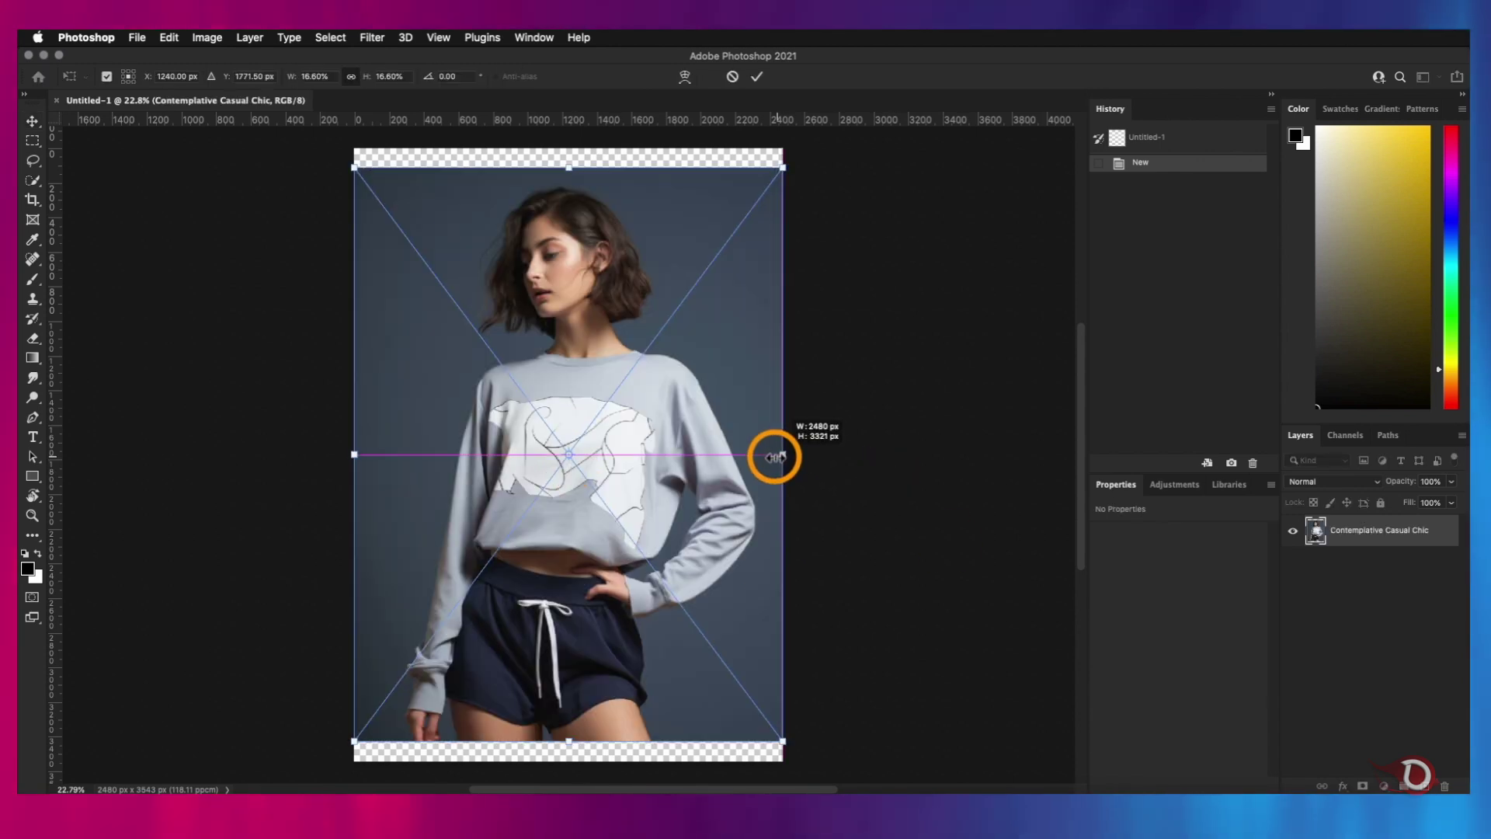
{"action": "left_click_drag", "start_coordinate": [774, 456], "coordinate": [765, 454]}
{"action": "left_click", "coordinate": [757, 77]}
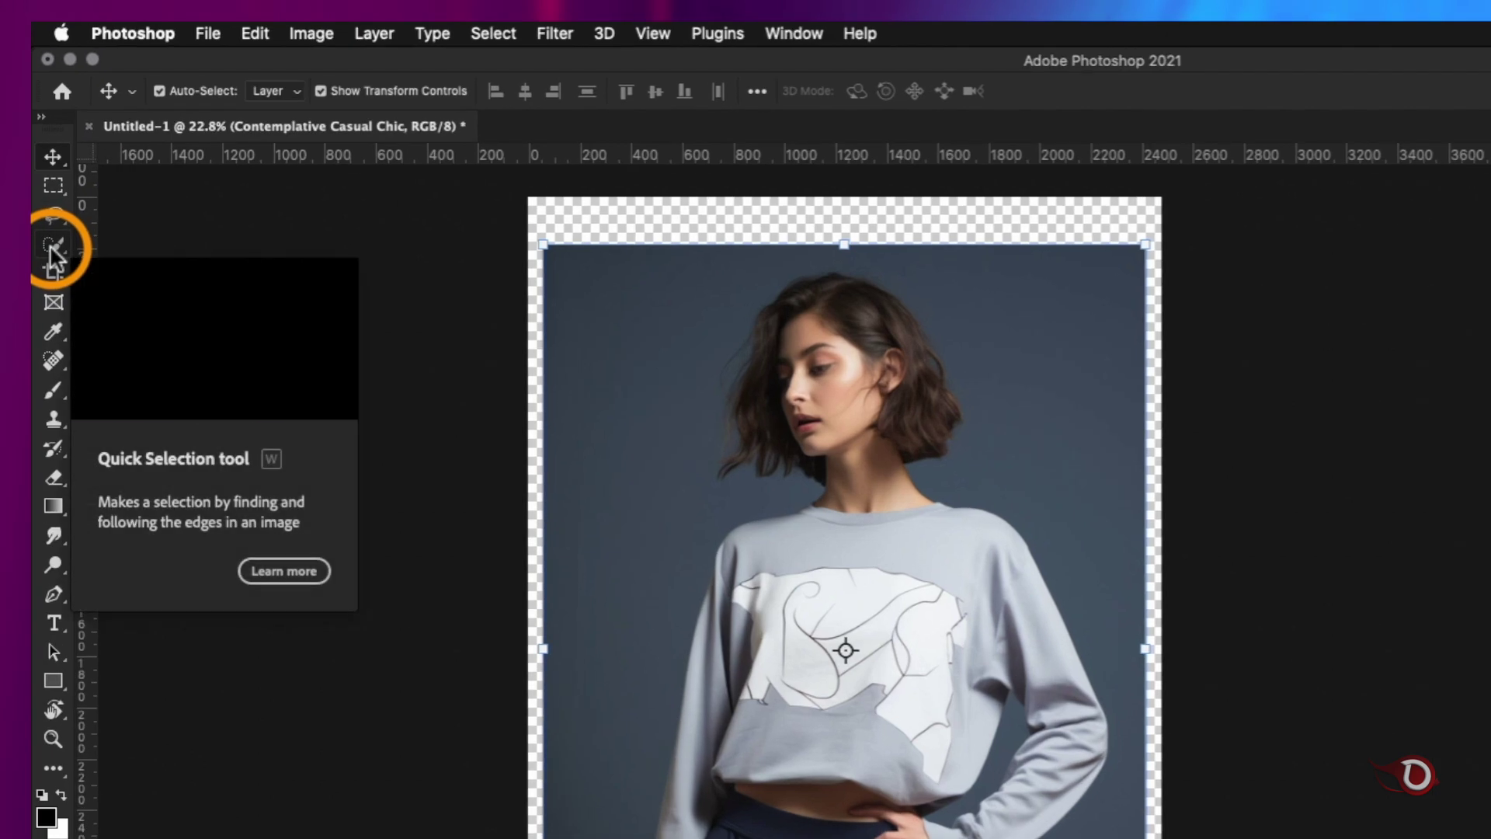
Select the woman with the Quick Selection tool's Select Subject option and mask out the photo's background
{"action": "left_click", "coordinate": [50, 248]}
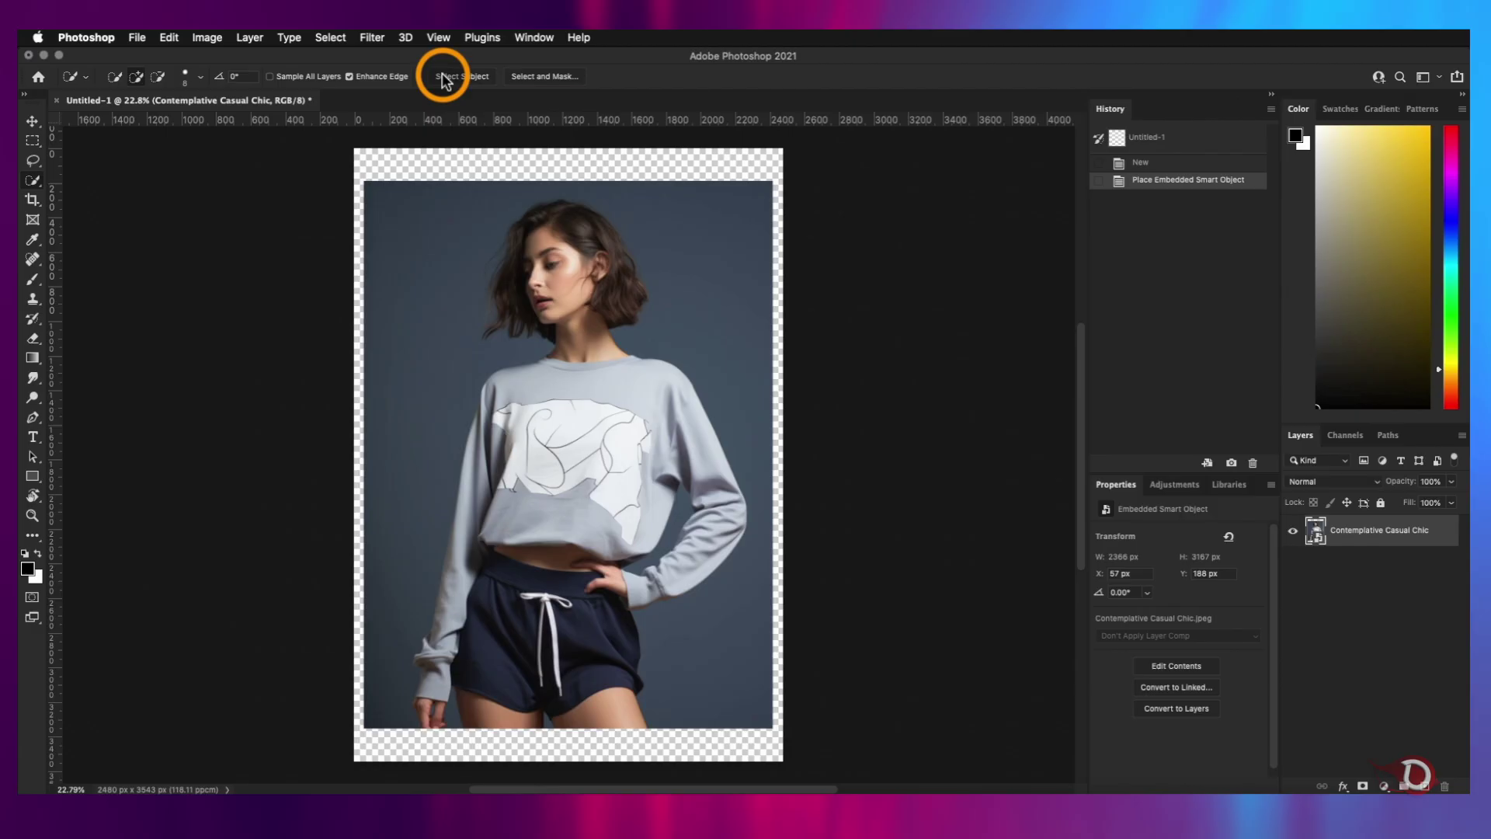
{"action": "left_click", "coordinate": [660, 90]}
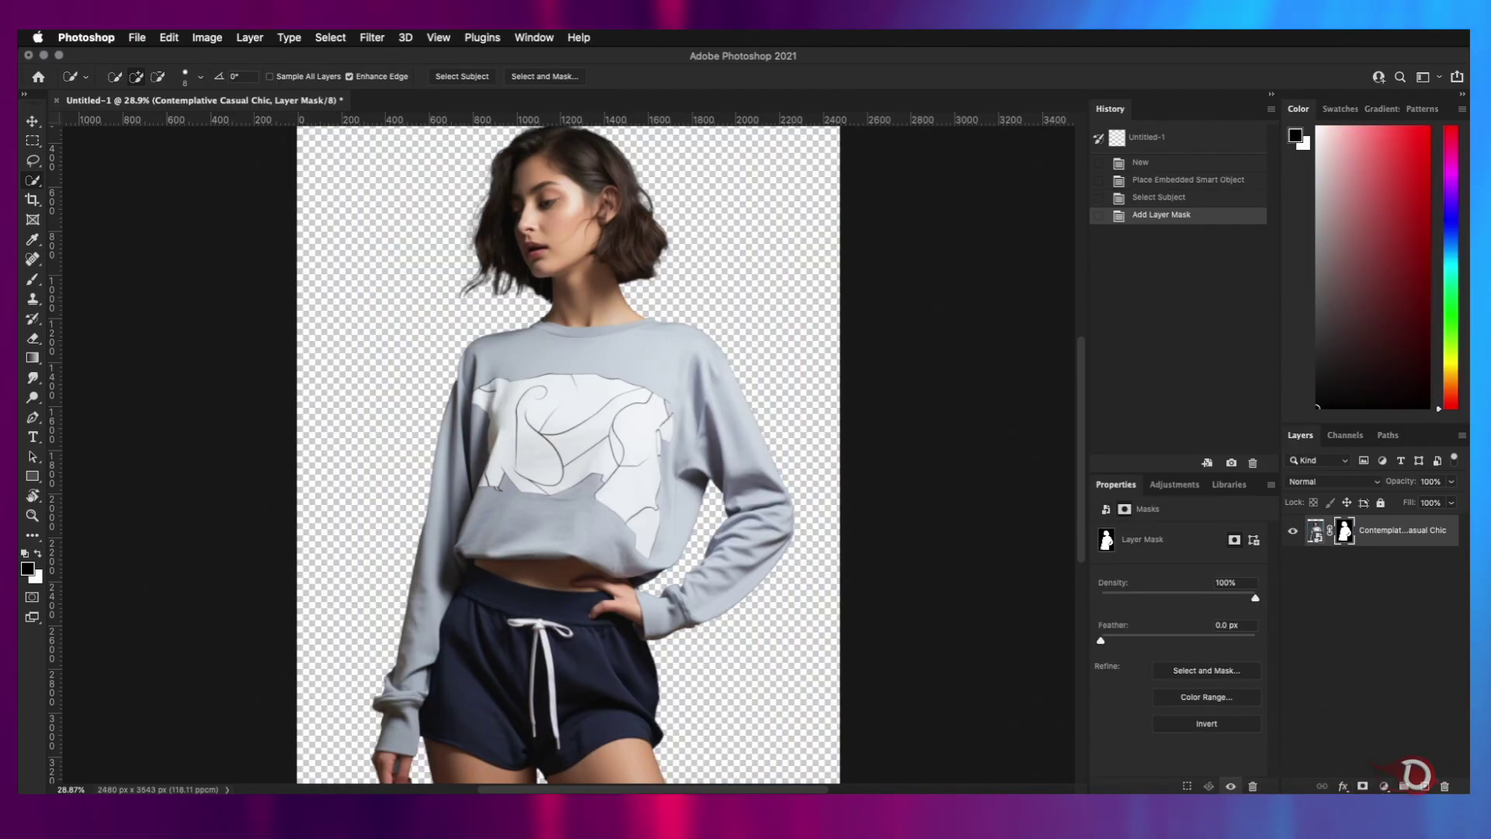
{"action": "scroll", "coordinate": [542, 529], "scroll_direction": "down", "scroll_amount": 2}
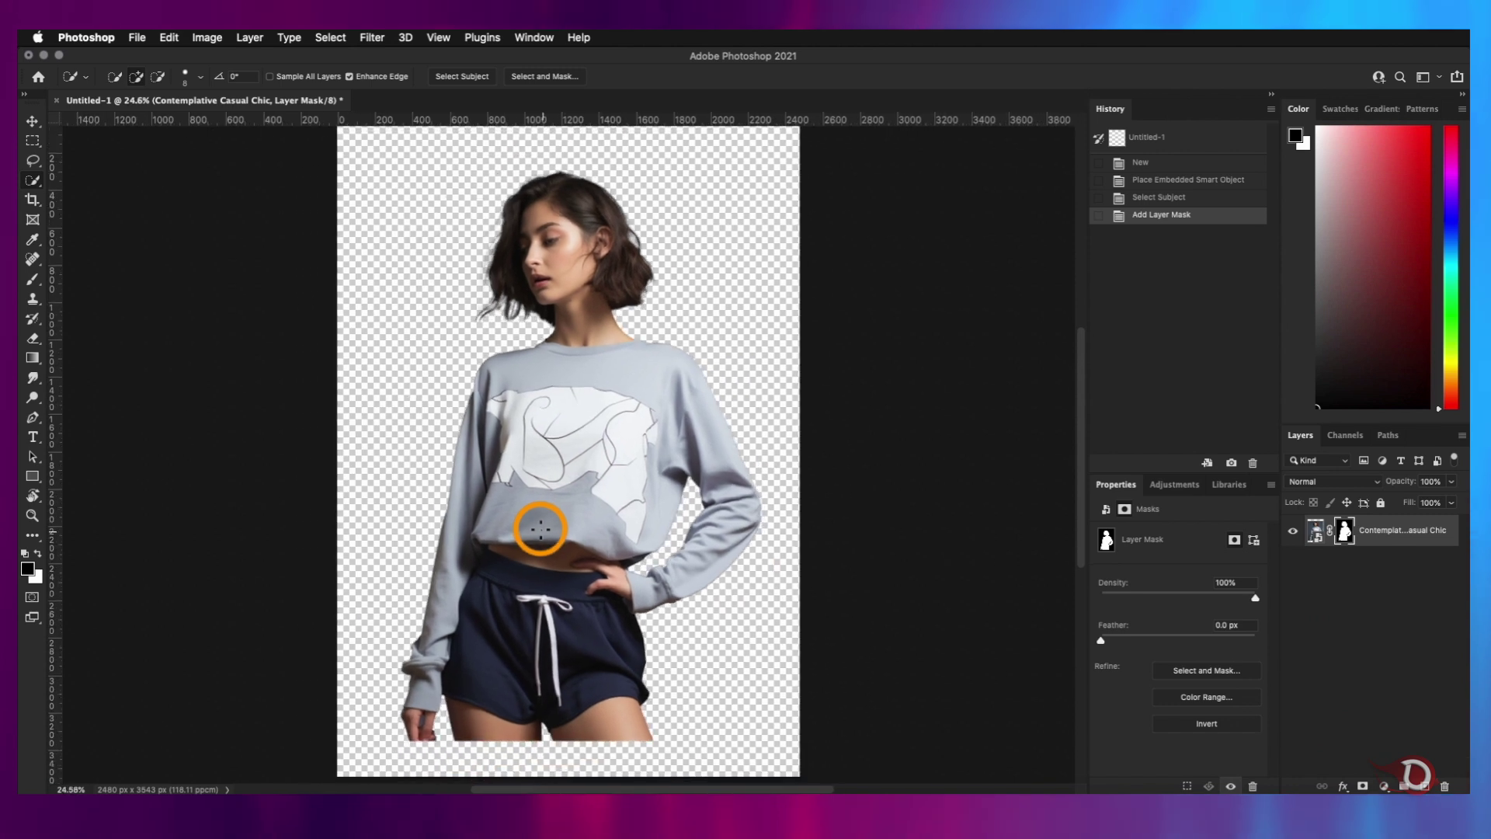
{"action": "scroll", "coordinate": [541, 529], "scroll_direction": "up", "scroll_amount": 2}
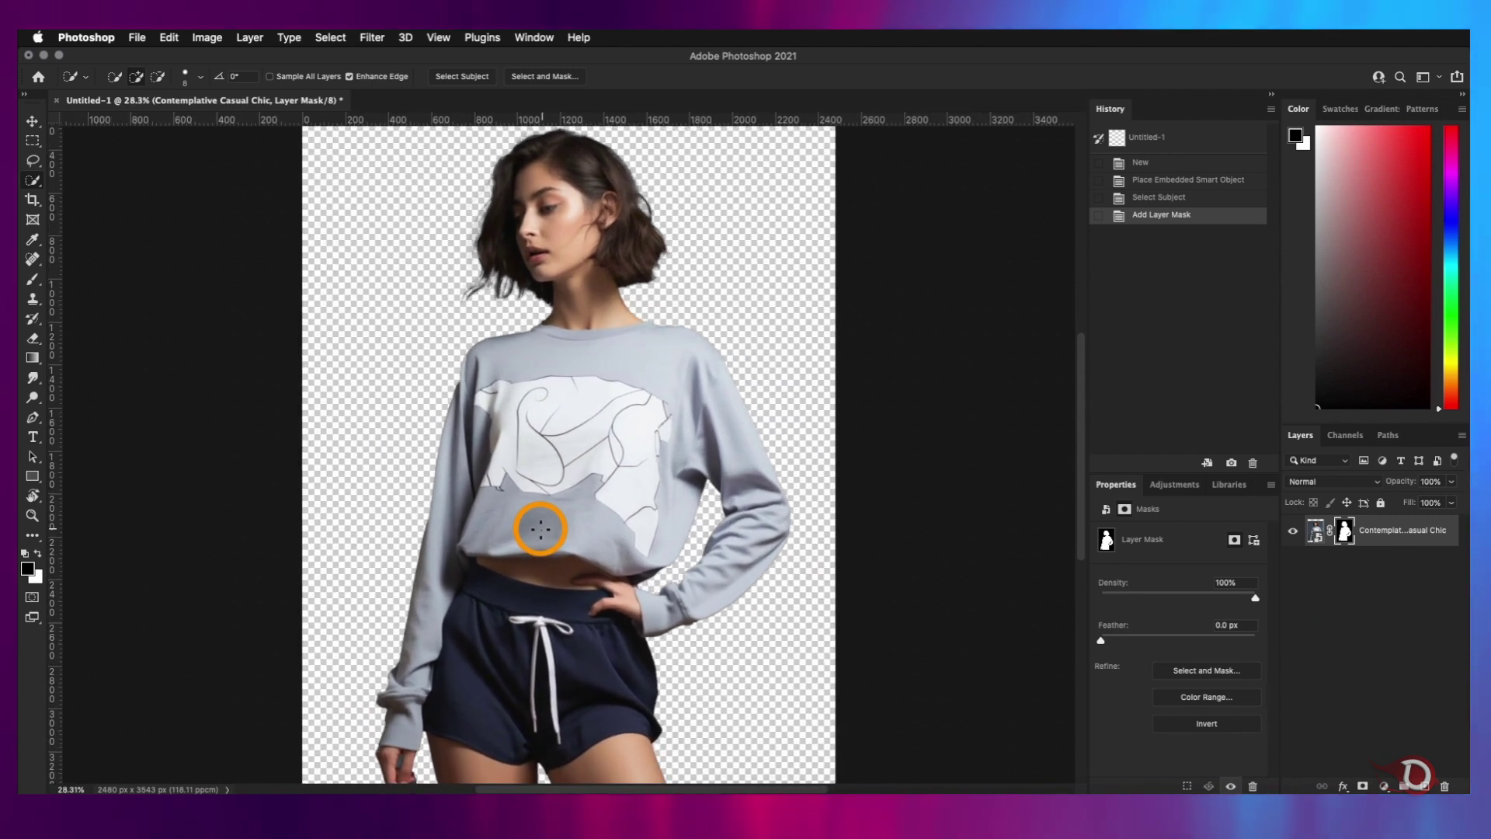
{"action": "scroll", "coordinate": [517, 540], "scroll_direction": "down", "scroll_amount": 3}
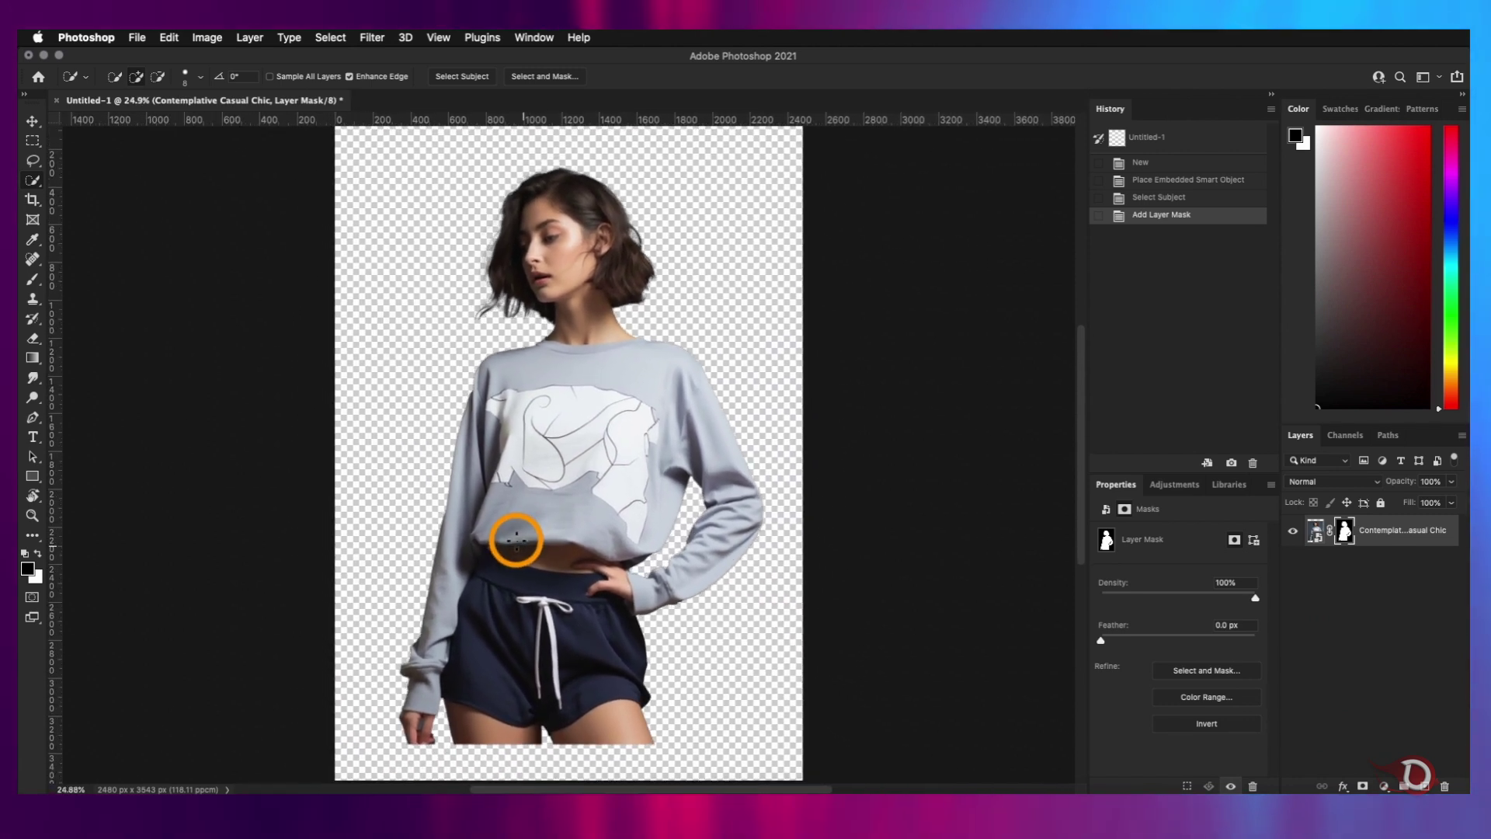
{"action": "scroll", "coordinate": [517, 540], "scroll_direction": "down", "scroll_amount": 1}
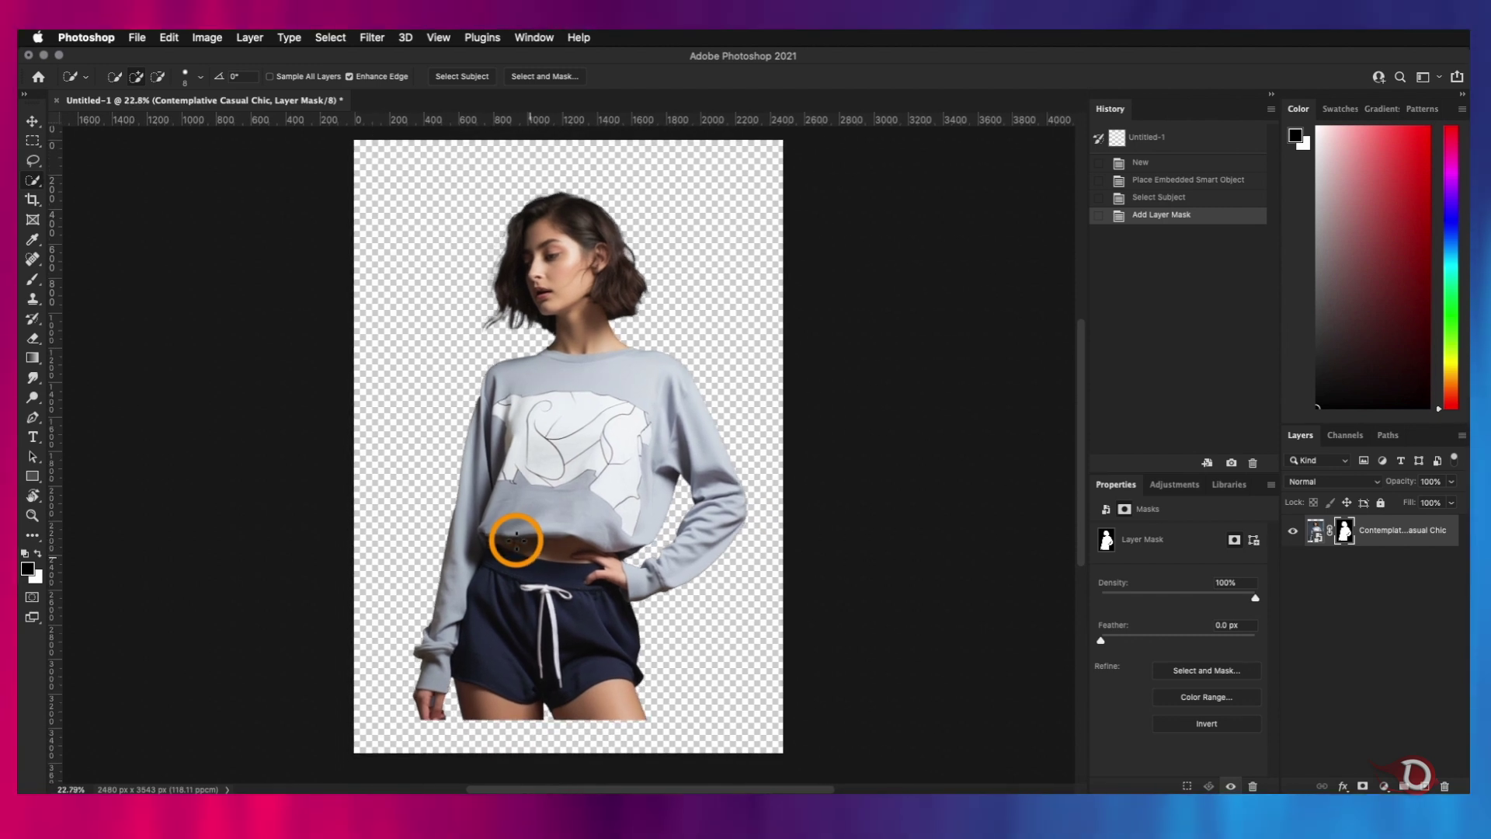
{"action": "scroll", "coordinate": [516, 539], "scroll_direction": "up", "scroll_amount": 2}
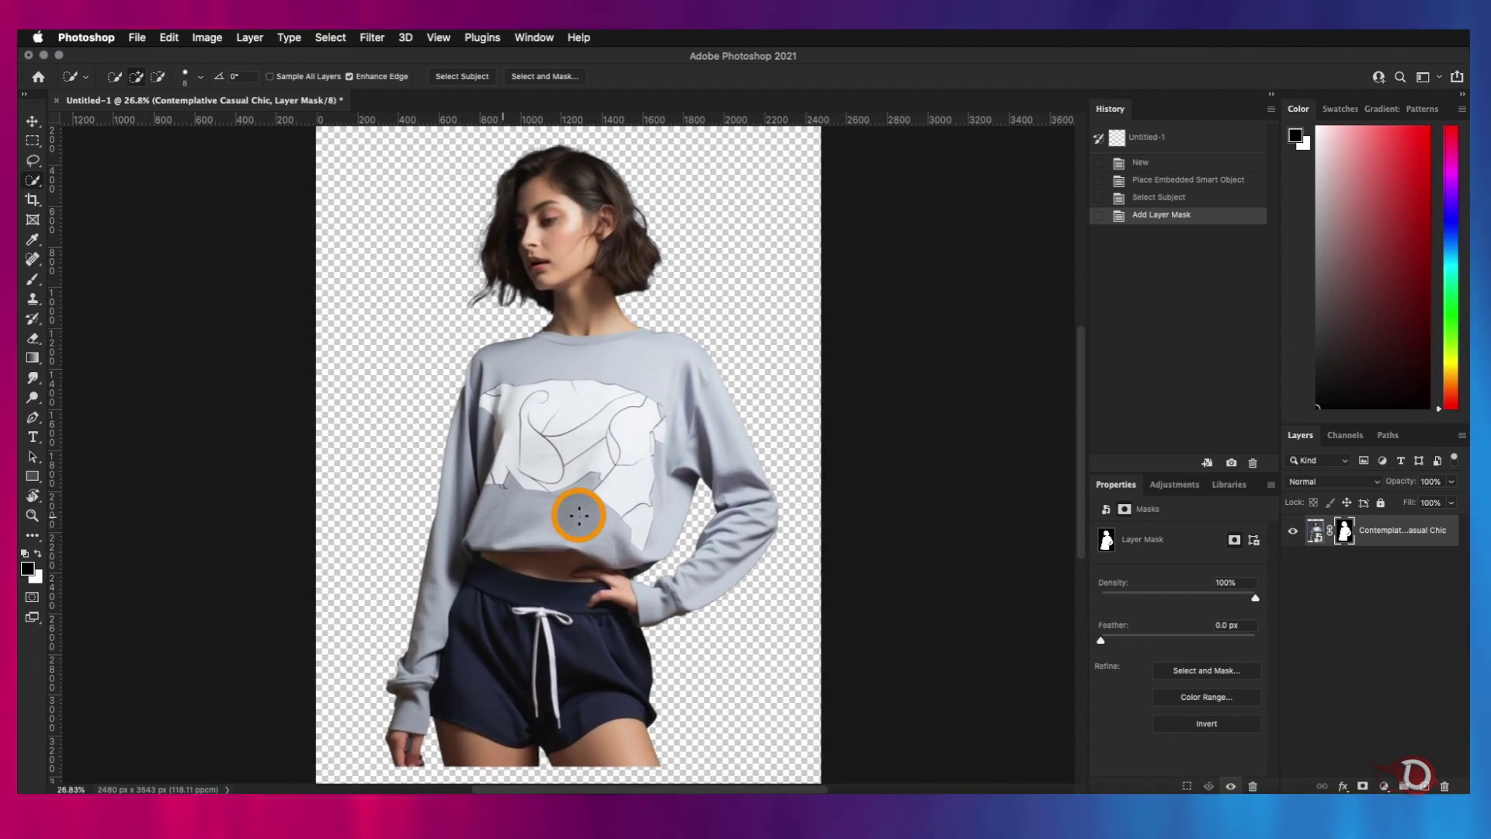
{"action": "scroll", "coordinate": [578, 515], "scroll_direction": "up", "scroll_amount": 4}
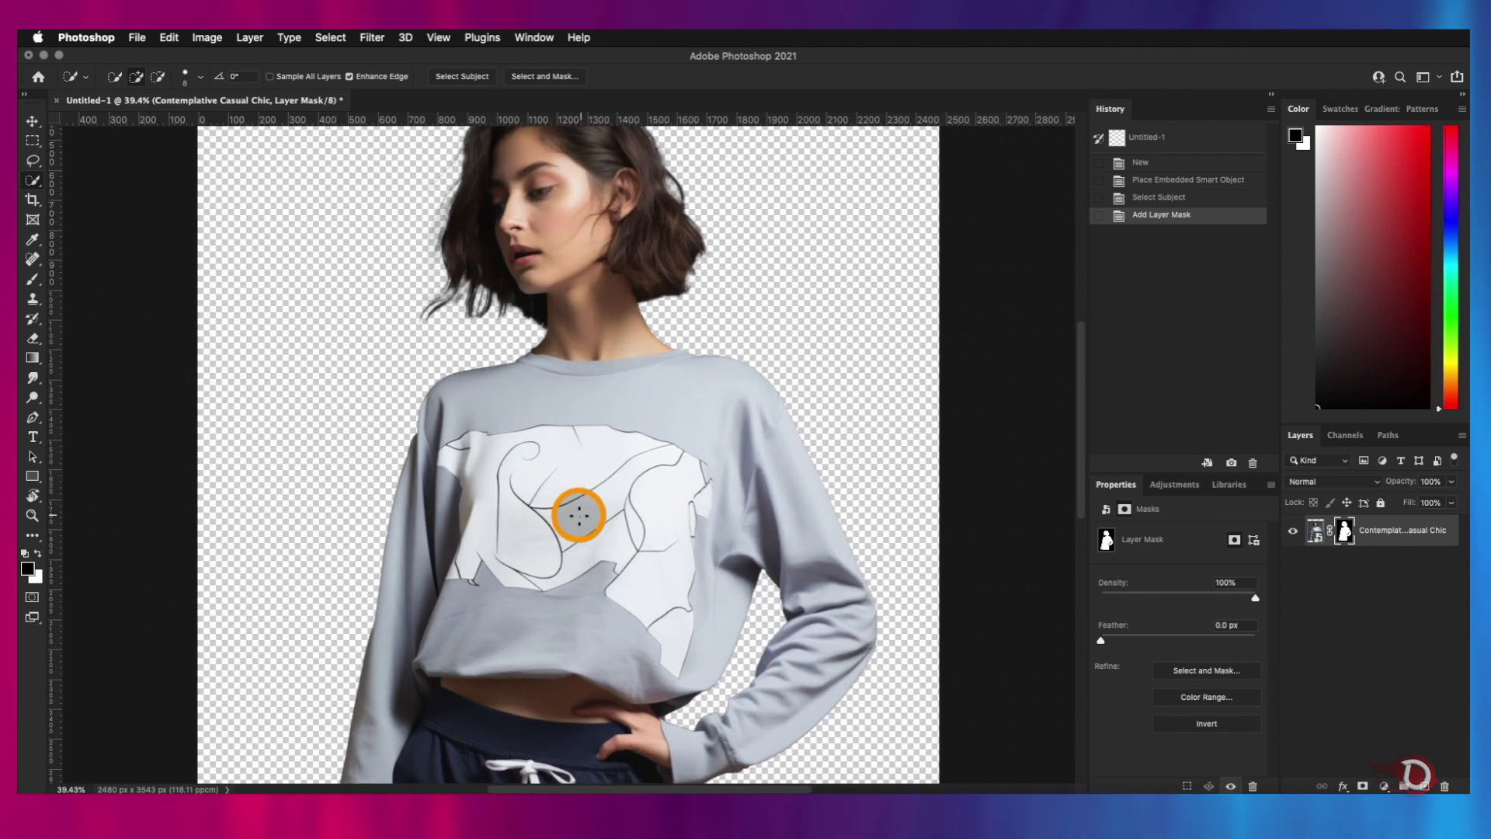
{"action": "scroll", "coordinate": [579, 515], "scroll_direction": "down", "scroll_amount": 1}
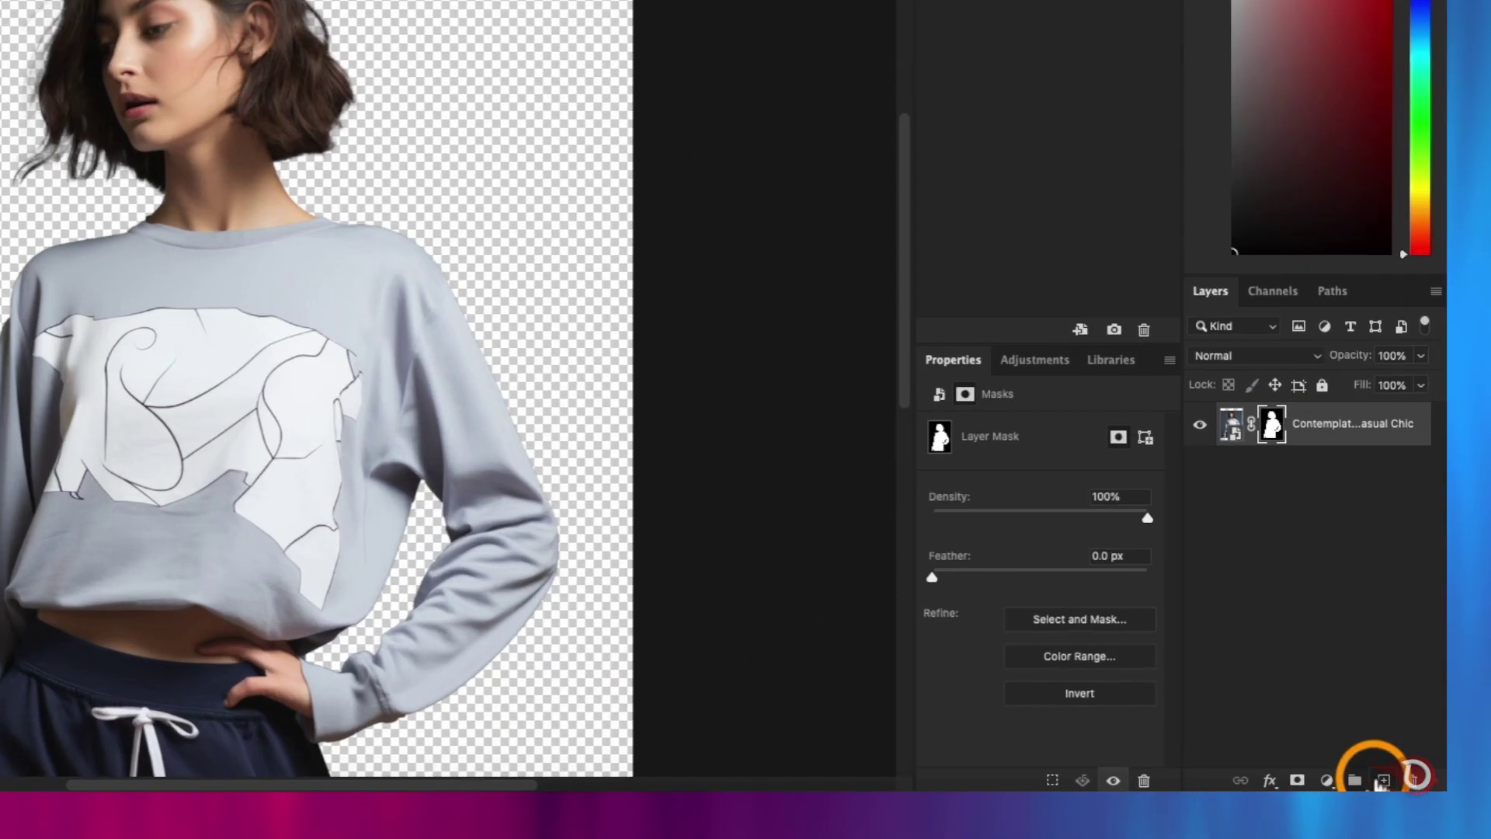
Add a new layer above the masked portrait and set up the Brush tool at size 10 for hair strands
{"action": "left_click", "coordinate": [1424, 786]}
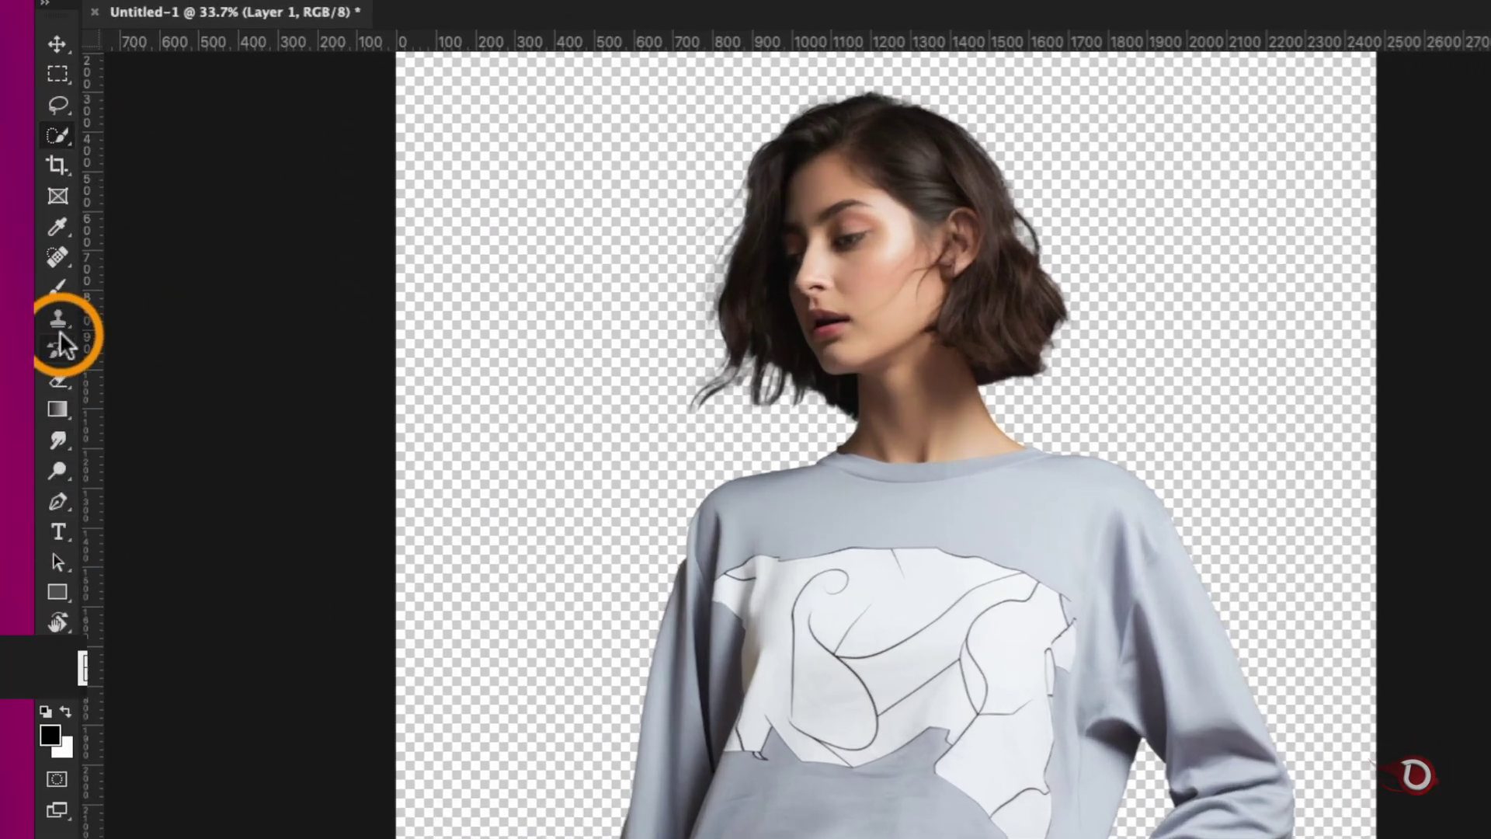
{"action": "left_click", "coordinate": [57, 288]}
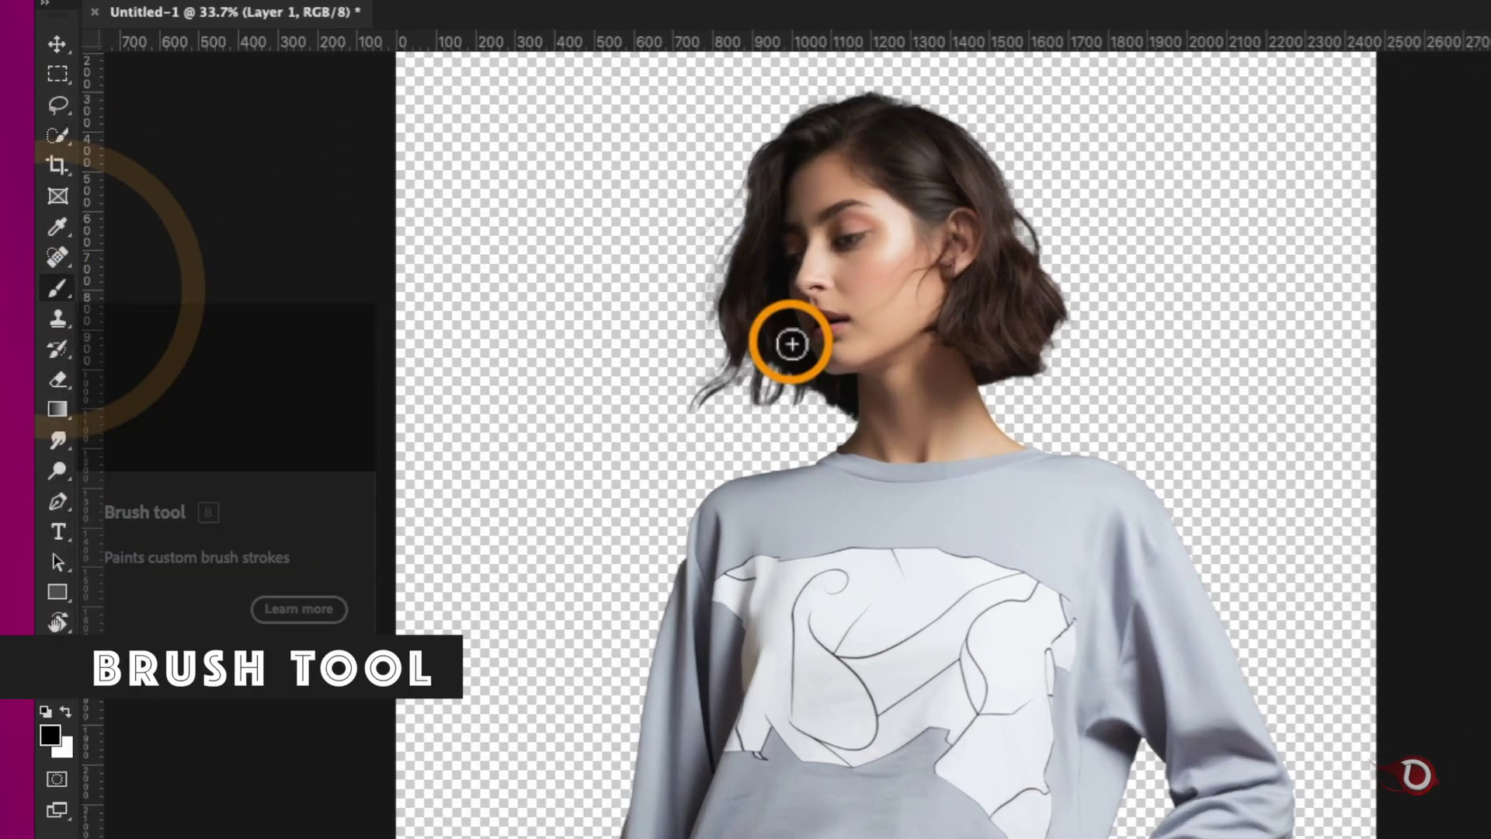
{"action": "scroll", "coordinate": [807, 414], "scroll_direction": "up", "scroll_amount": 5}
{"action": "left_click_drag", "start_coordinate": [932, 300], "coordinate": [891, 702]}
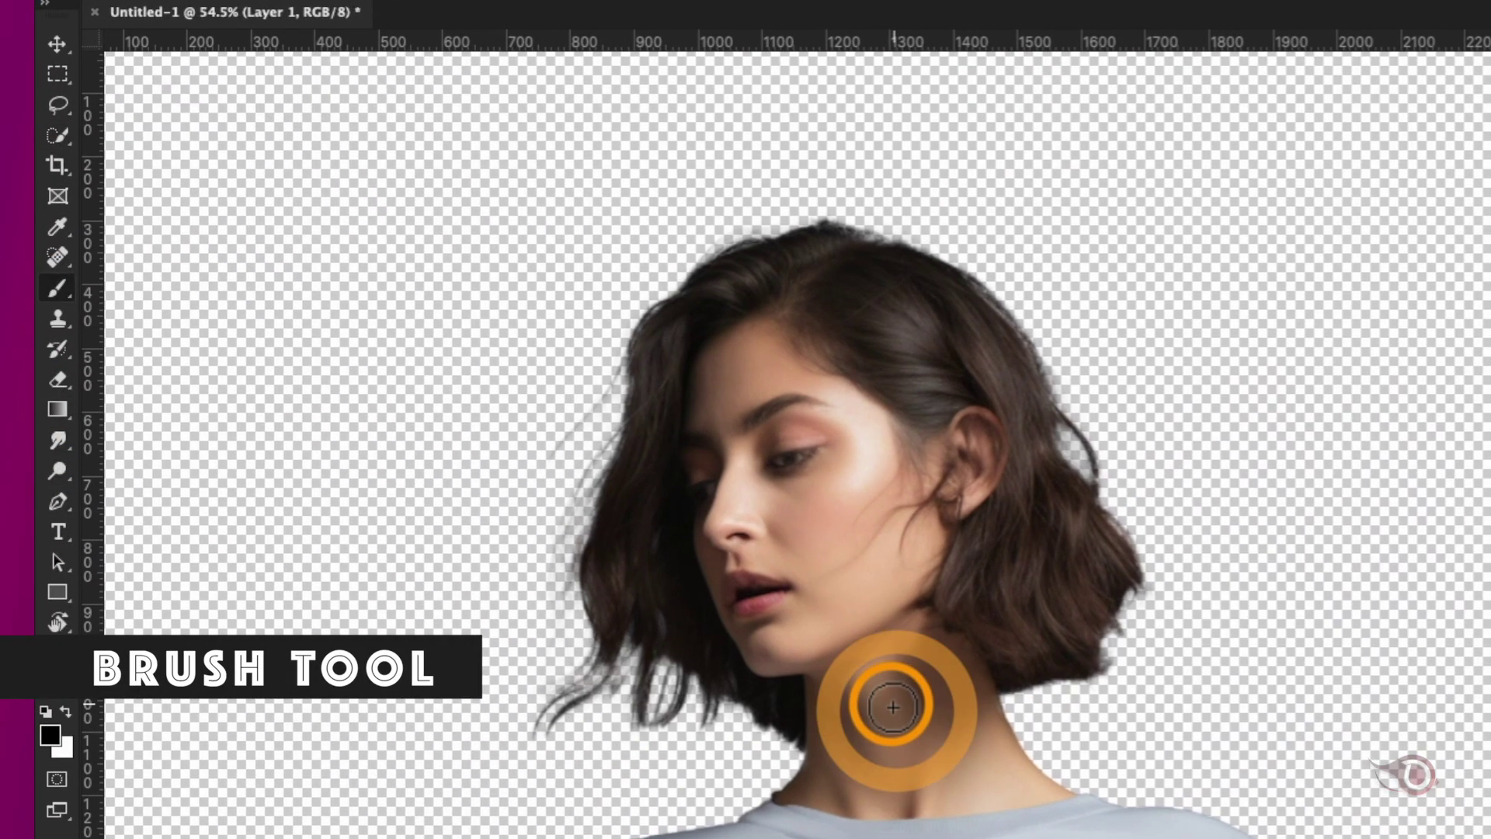
{"action": "scroll", "coordinate": [882, 544], "scroll_direction": "up", "scroll_amount": 2}
{"action": "key", "text": "bracketleft"}
{"action": "key", "text": "bracketleft"}
{"action": "key", "text": "bracketleft"}
{"action": "key", "text": "bracketleft"}
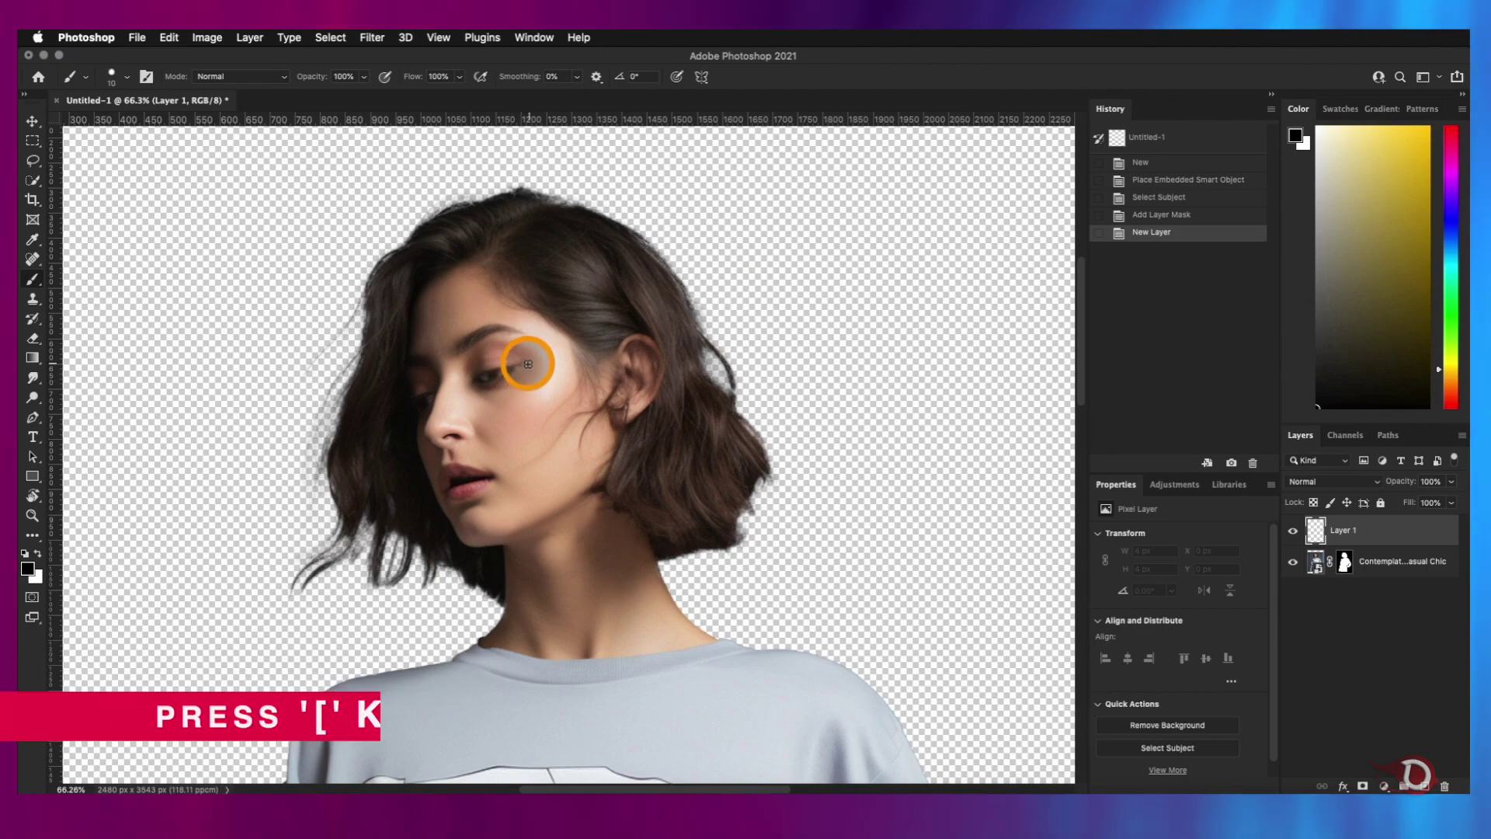
{"action": "right_click", "coordinate": [613, 265]}
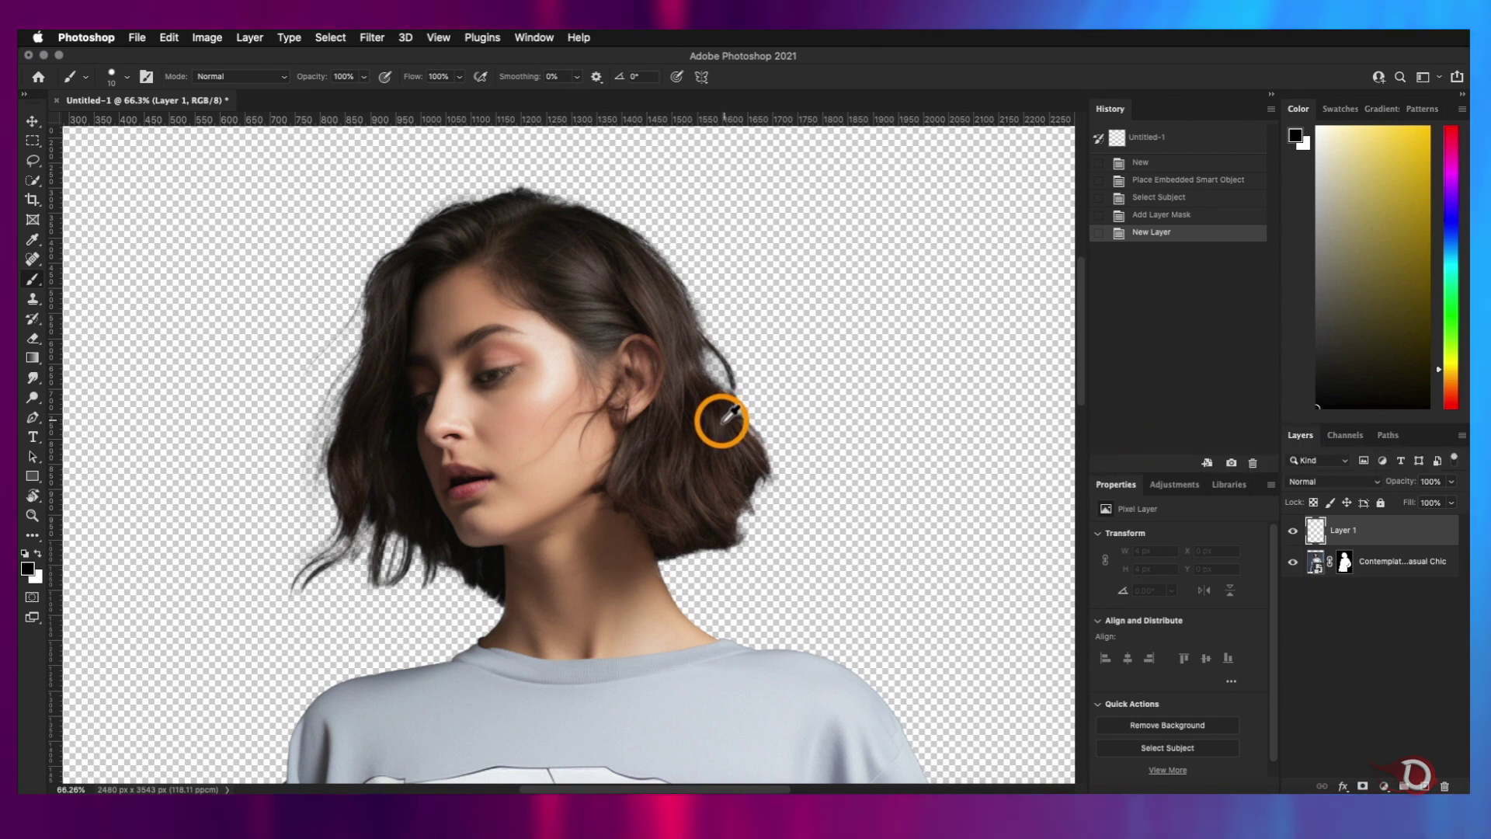
Sample the brown of the hair behind the ear and paint thin loose strands along the back edge of the hair
{"action": "left_click", "coordinate": [727, 417], "text": "alt"}
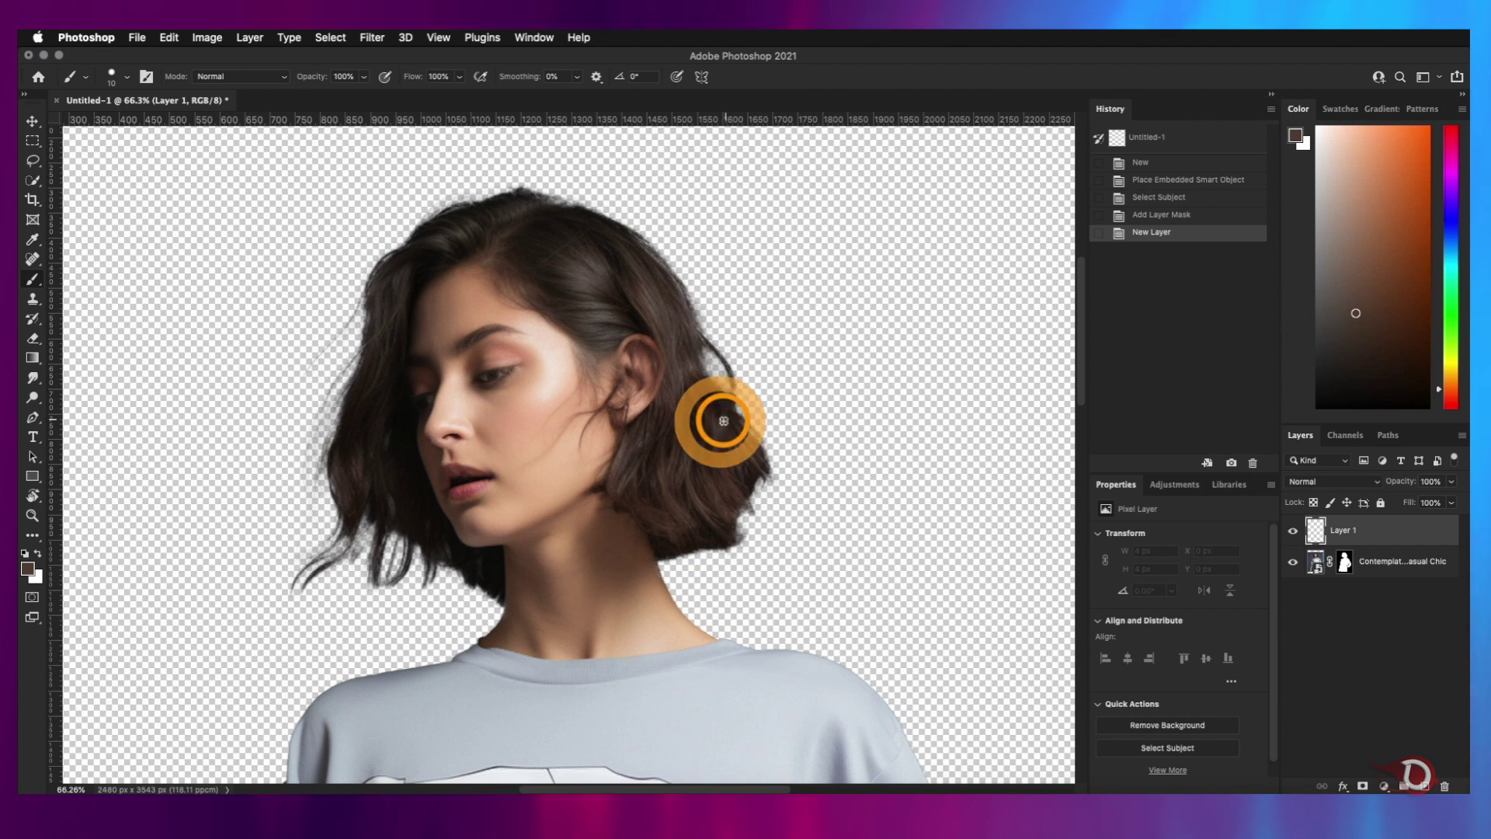
{"action": "mouse_move", "coordinate": [725, 420]}
{"action": "left_mouse_down"}
{"action": "mouse_move", "coordinate": [781, 505]}
{"action": "mouse_move", "coordinate": [768, 536]}
{"action": "left_mouse_up"}
{"action": "left_click_drag", "start_coordinate": [699, 356], "coordinate": [742, 482]}
{"action": "left_click_drag", "start_coordinate": [707, 365], "coordinate": [792, 508]}
{"action": "left_click_drag", "start_coordinate": [703, 326], "coordinate": [731, 413]}
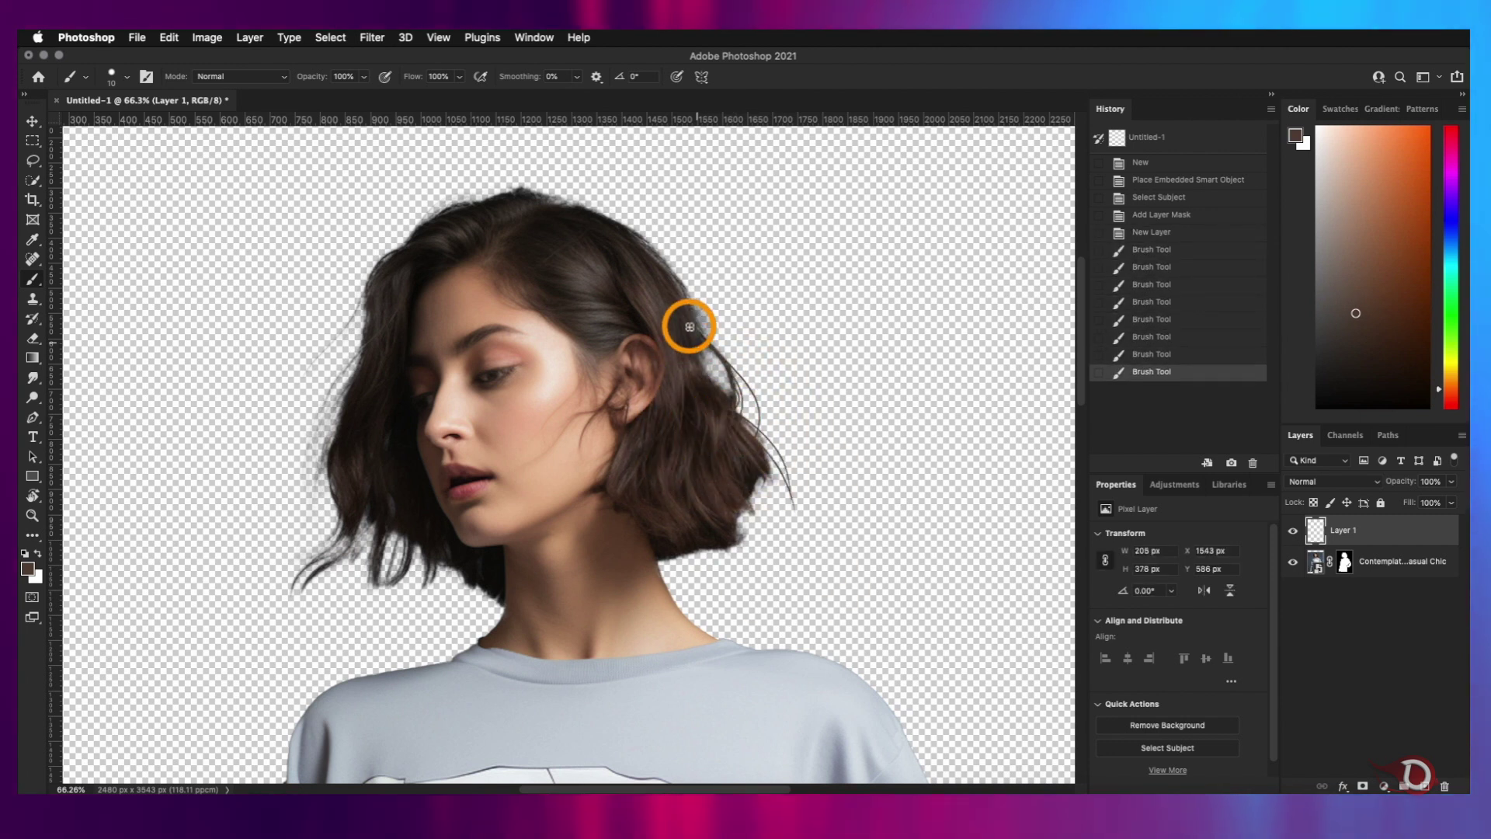
Paint further flyaway strands sweeping outward from the upper back edge of the hair
{"action": "left_click_drag", "start_coordinate": [690, 327], "coordinate": [734, 387]}
{"action": "left_click_drag", "start_coordinate": [704, 343], "coordinate": [792, 394]}
{"action": "left_click_drag", "start_coordinate": [659, 282], "coordinate": [708, 313]}
{"action": "mouse_move", "coordinate": [674, 278]}
{"action": "left_mouse_down"}
{"action": "mouse_move", "coordinate": [736, 338]}
{"action": "mouse_move", "coordinate": [711, 366]}
{"action": "left_mouse_up"}
{"action": "mouse_move", "coordinate": [685, 300]}
{"action": "left_mouse_down"}
{"action": "mouse_move", "coordinate": [710, 366]}
{"action": "mouse_move", "coordinate": [686, 297]}
{"action": "mouse_move", "coordinate": [757, 336]}
{"action": "left_mouse_up"}
{"action": "left_click_drag", "start_coordinate": [651, 249], "coordinate": [702, 302]}
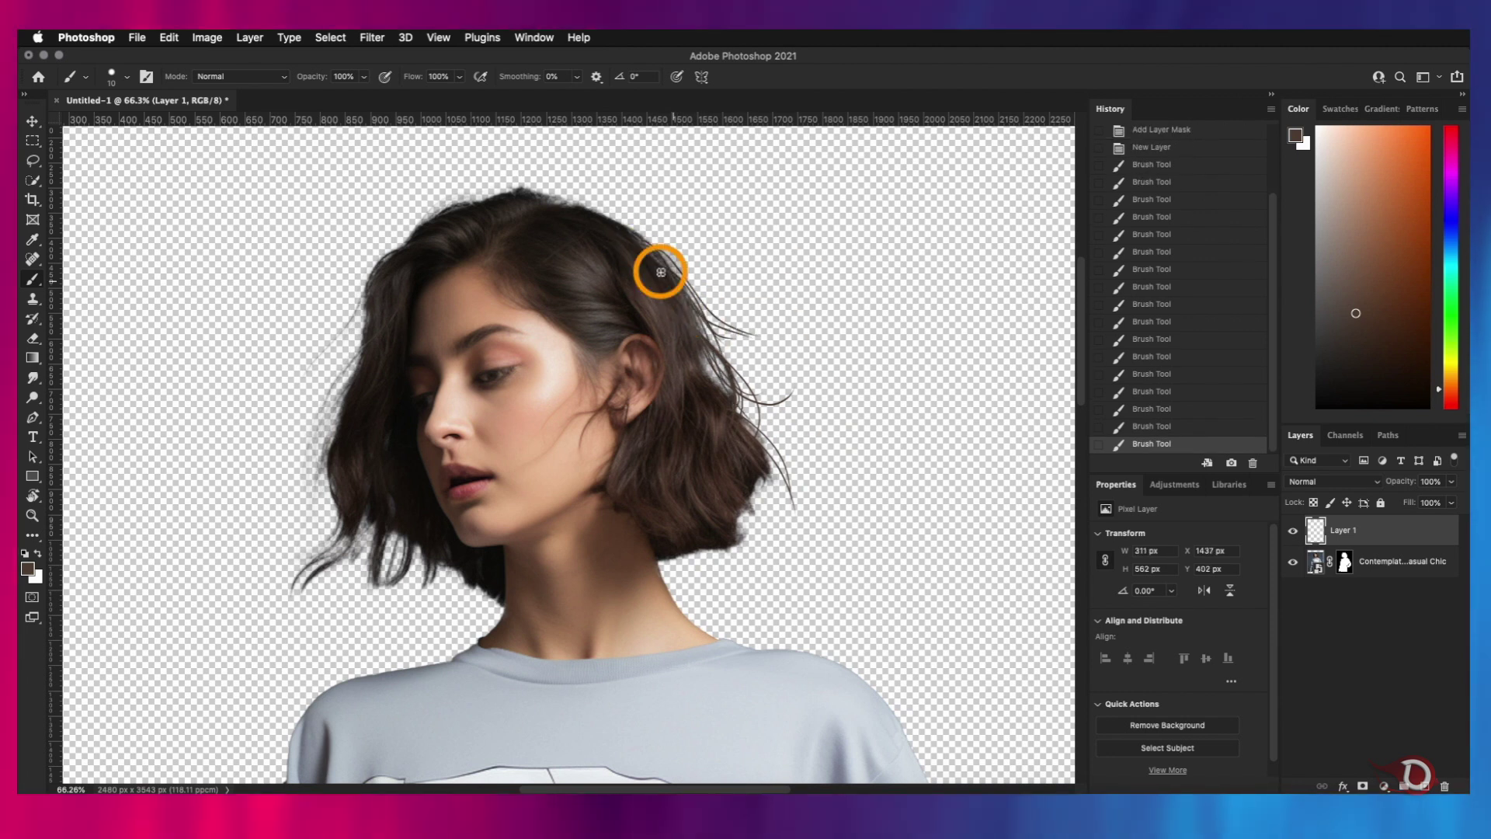
Paint short strands along the lower back tips of the hair, resampling nearby hair colours between strokes
{"action": "left_click_drag", "start_coordinate": [684, 545], "coordinate": [697, 565]}
{"action": "left_click_drag", "start_coordinate": [675, 545], "coordinate": [684, 561]}
{"action": "left_click", "coordinate": [669, 551], "text": "alt"}
{"action": "mouse_move", "coordinate": [689, 550]}
{"action": "left_mouse_down"}
{"action": "mouse_move", "coordinate": [753, 539]}
{"action": "mouse_move", "coordinate": [750, 519]}
{"action": "left_mouse_up"}
{"action": "left_click", "coordinate": [712, 550], "text": "alt"}
{"action": "left_click", "coordinate": [727, 531], "text": "alt"}
{"action": "left_click", "coordinate": [736, 505], "text": "alt"}
{"action": "mouse_move", "coordinate": [741, 520]}
{"action": "left_mouse_down"}
{"action": "mouse_move", "coordinate": [749, 528]}
{"action": "mouse_move", "coordinate": [752, 506]}
{"action": "left_mouse_up"}
{"action": "mouse_move", "coordinate": [746, 504]}
{"action": "left_mouse_down"}
{"action": "mouse_move", "coordinate": [756, 509]}
{"action": "mouse_move", "coordinate": [756, 486]}
{"action": "mouse_move", "coordinate": [762, 508]}
{"action": "mouse_move", "coordinate": [771, 495]}
{"action": "left_mouse_up"}
{"action": "left_click", "coordinate": [747, 489], "text": "alt"}
{"action": "left_click", "coordinate": [756, 485], "text": "alt"}
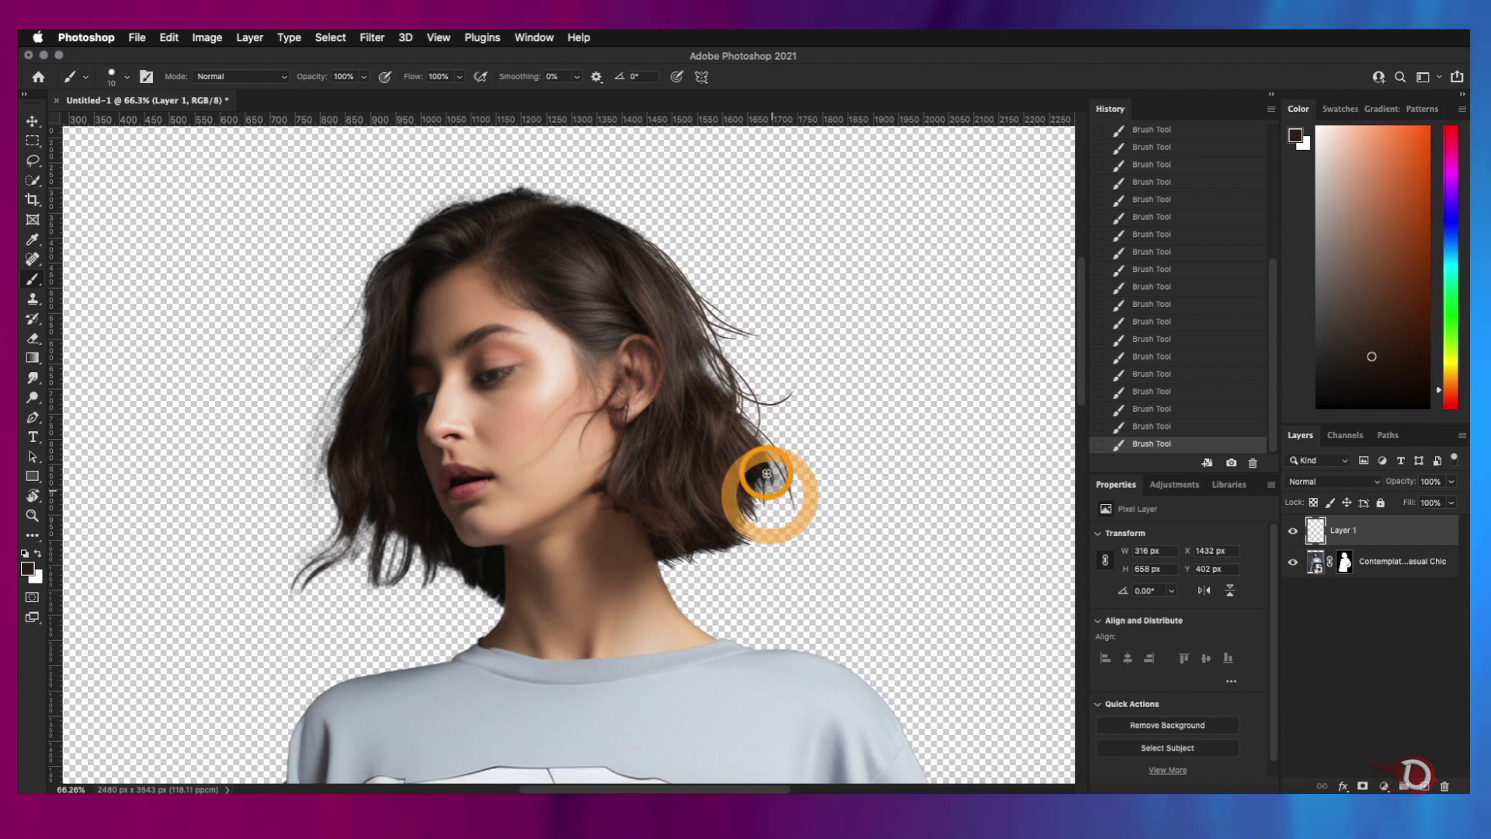
Paint fine strands over the crown of the head using hair colours sampled there
{"action": "mouse_move", "coordinate": [576, 210]}
{"action": "left_mouse_down"}
{"action": "mouse_move", "coordinate": [699, 279]}
{"action": "mouse_move", "coordinate": [682, 258]}
{"action": "left_mouse_up"}
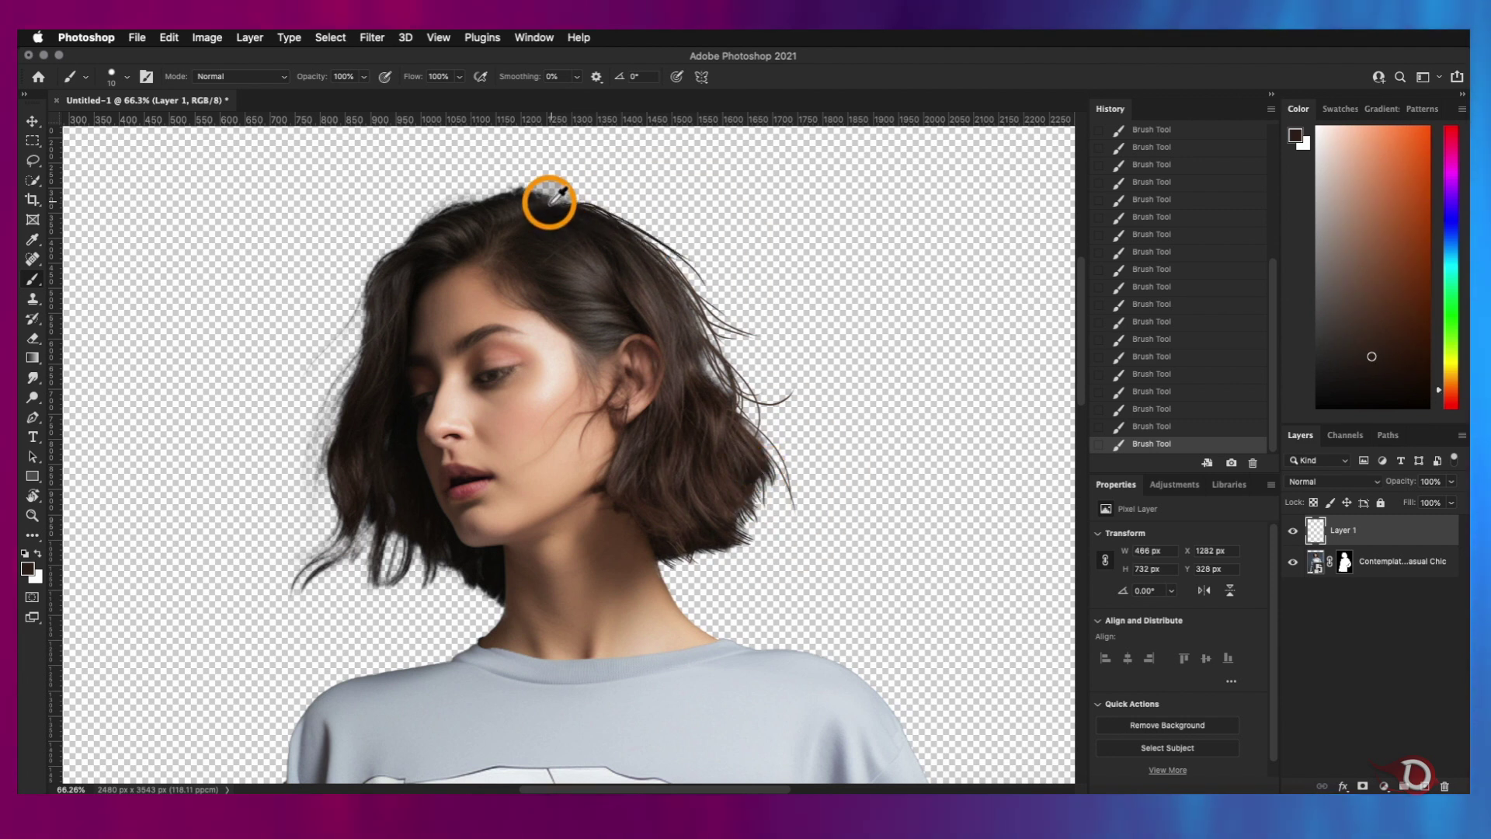
{"action": "left_click", "coordinate": [550, 204], "text": "alt"}
{"action": "mouse_move", "coordinate": [555, 199]}
{"action": "left_mouse_down"}
{"action": "mouse_move", "coordinate": [490, 192]}
{"action": "mouse_move", "coordinate": [582, 209]}
{"action": "mouse_move", "coordinate": [415, 225]}
{"action": "left_mouse_up"}
{"action": "left_click", "coordinate": [464, 215], "text": "alt"}
Sample the dark hair beside the forehead and paint loose strands along the outer hair edge on the face side
{"action": "left_click", "coordinate": [376, 276], "text": "alt"}
{"action": "mouse_move", "coordinate": [375, 299]}
{"action": "left_mouse_down"}
{"action": "mouse_move", "coordinate": [313, 359]}
{"action": "mouse_move", "coordinate": [689, 256]}
{"action": "mouse_move", "coordinate": [678, 317]}
{"action": "mouse_move", "coordinate": [617, 363]}
{"action": "left_mouse_up"}
{"action": "key", "text": "super+z"}
{"action": "left_click_drag", "start_coordinate": [675, 307], "coordinate": [616, 428]}
{"action": "mouse_move", "coordinate": [646, 408]}
{"action": "left_mouse_down"}
{"action": "mouse_move", "coordinate": [606, 491]}
{"action": "mouse_move", "coordinate": [632, 279]}
{"action": "left_mouse_up"}
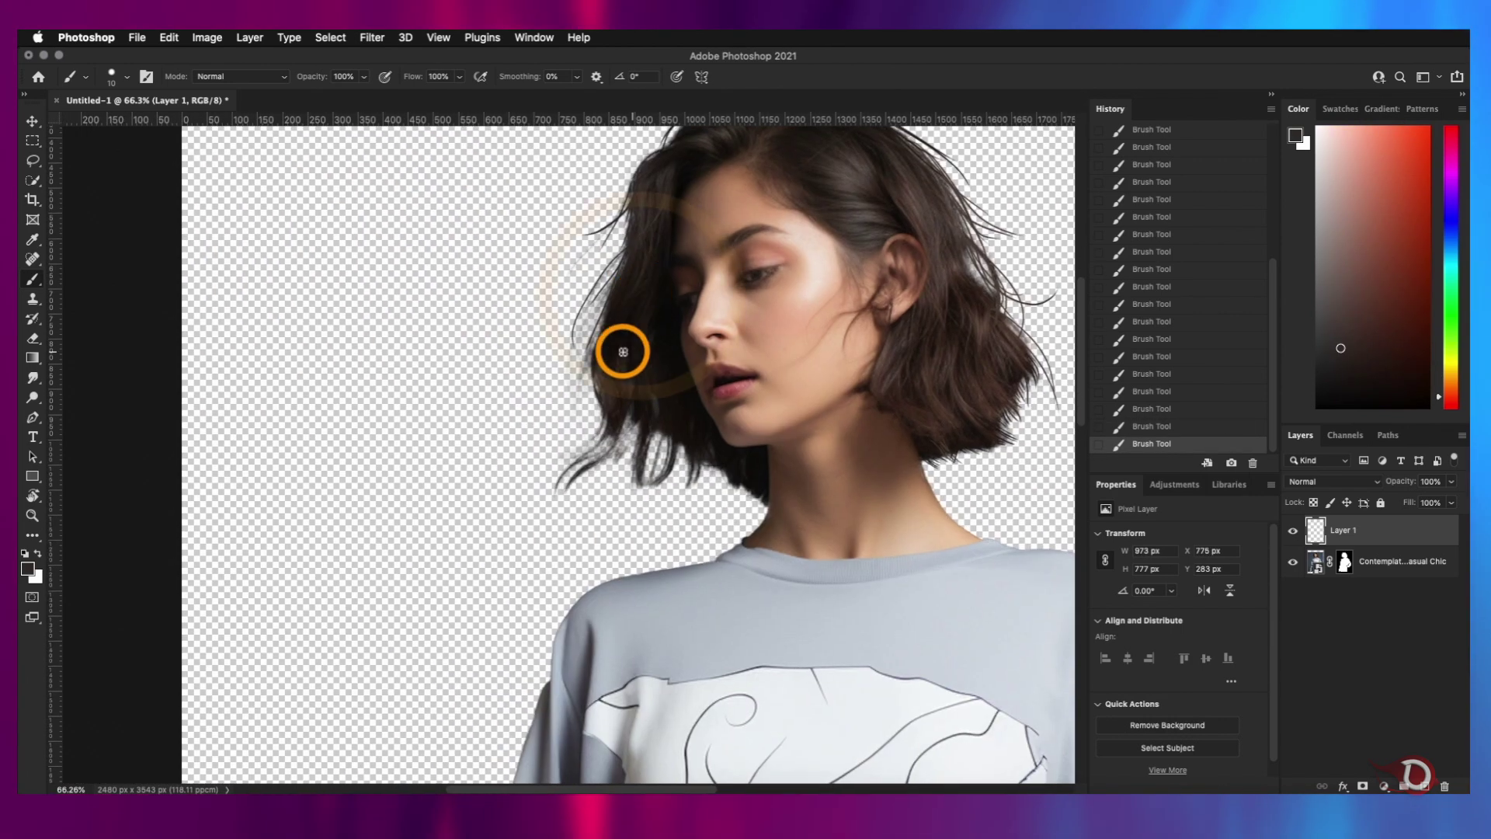
{"action": "mouse_move", "coordinate": [605, 348]}
{"action": "left_mouse_down"}
{"action": "mouse_move", "coordinate": [598, 402]}
{"action": "mouse_move", "coordinate": [548, 487]}
{"action": "left_mouse_up"}
{"action": "key", "text": "super+z"}
{"action": "key", "text": "super+z"}
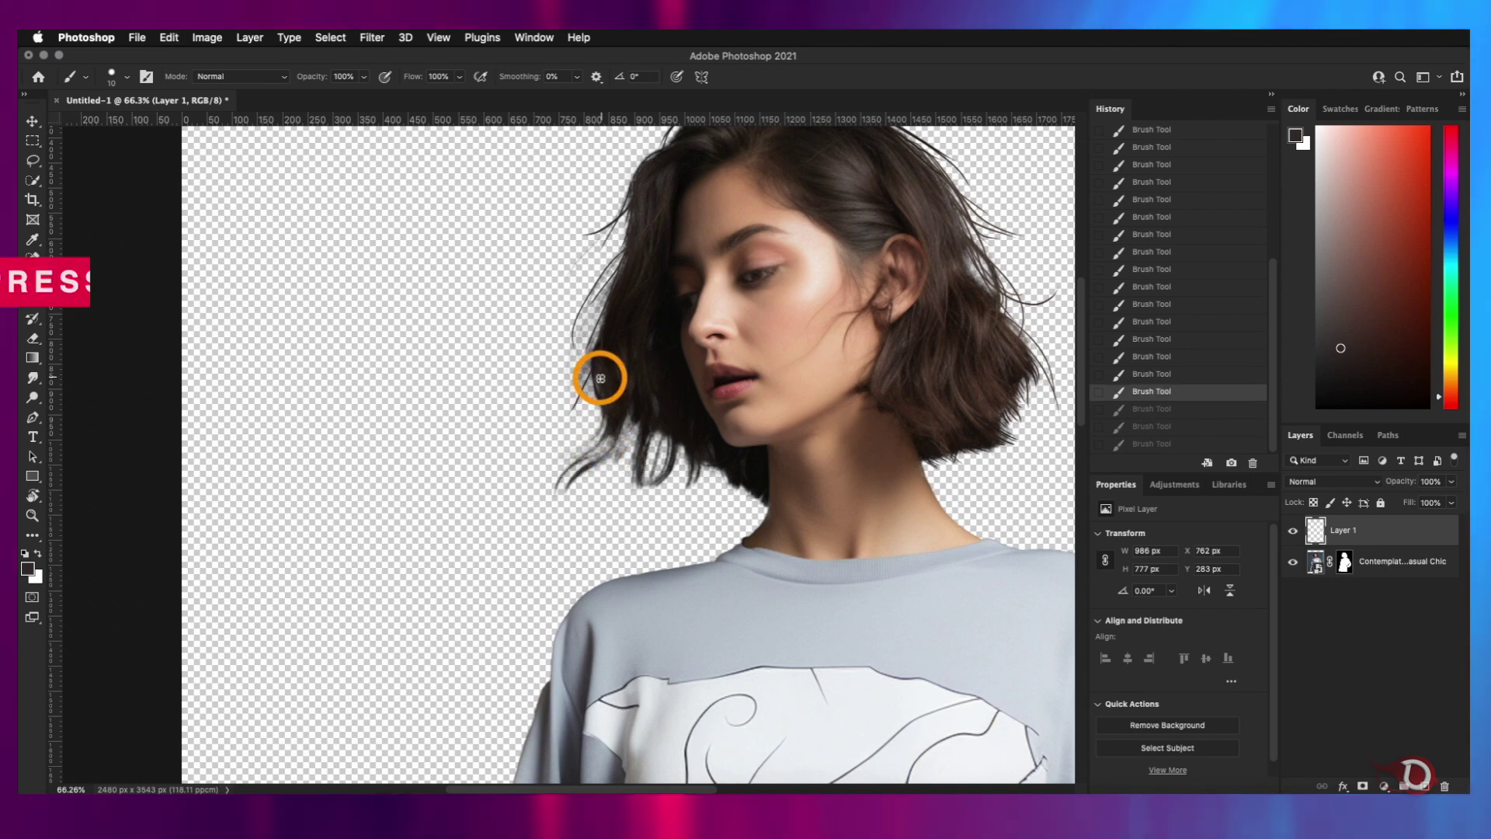
Paint long wispy strands outward from the tips and outer edge of the hair on the face side
{"action": "key", "text": "r"}
{"action": "left_click_drag", "start_coordinate": [582, 333], "coordinate": [722, 307]}
{"action": "left_click_drag", "start_coordinate": [686, 443], "coordinate": [732, 241]}
{"action": "left_click_drag", "start_coordinate": [645, 291], "coordinate": [581, 277]}
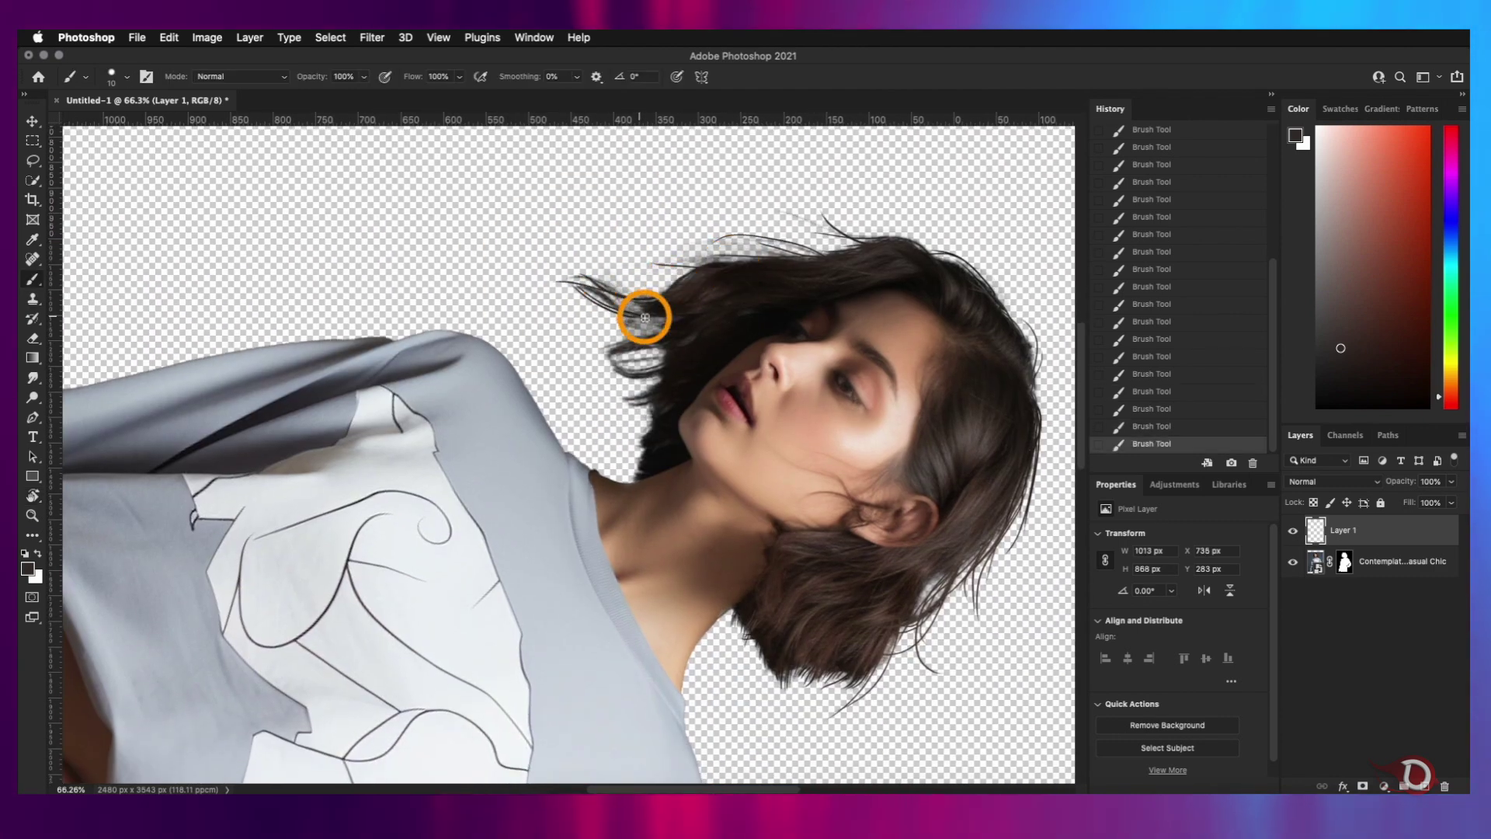
{"action": "left_click_drag", "start_coordinate": [645, 318], "coordinate": [558, 280]}
{"action": "left_click_drag", "start_coordinate": [695, 273], "coordinate": [633, 260]}
{"action": "left_click_drag", "start_coordinate": [739, 259], "coordinate": [684, 252]}
{"action": "left_click_drag", "start_coordinate": [653, 306], "coordinate": [575, 300]}
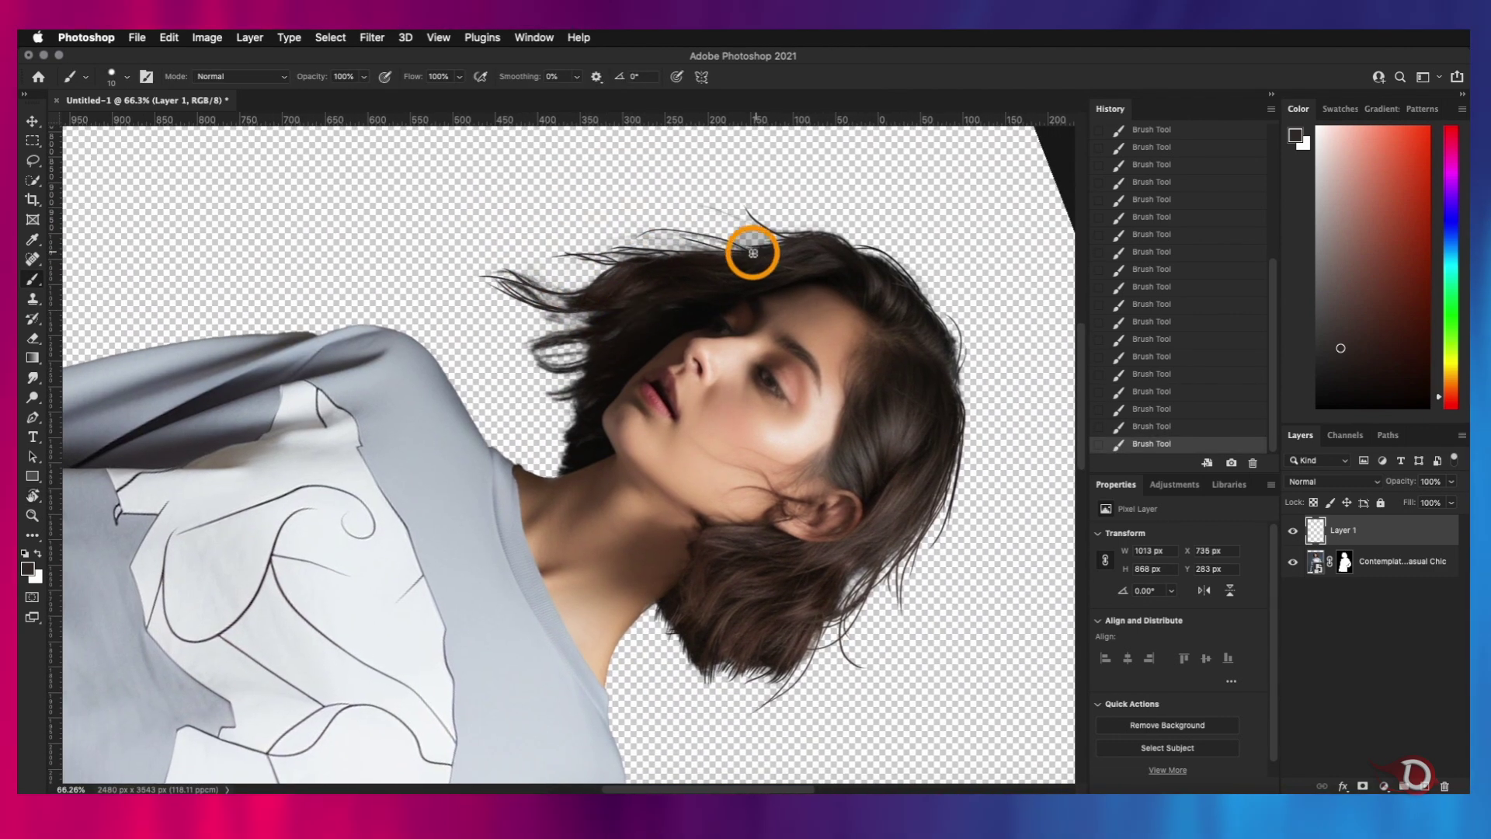
{"action": "left_click_drag", "start_coordinate": [750, 253], "coordinate": [723, 204]}
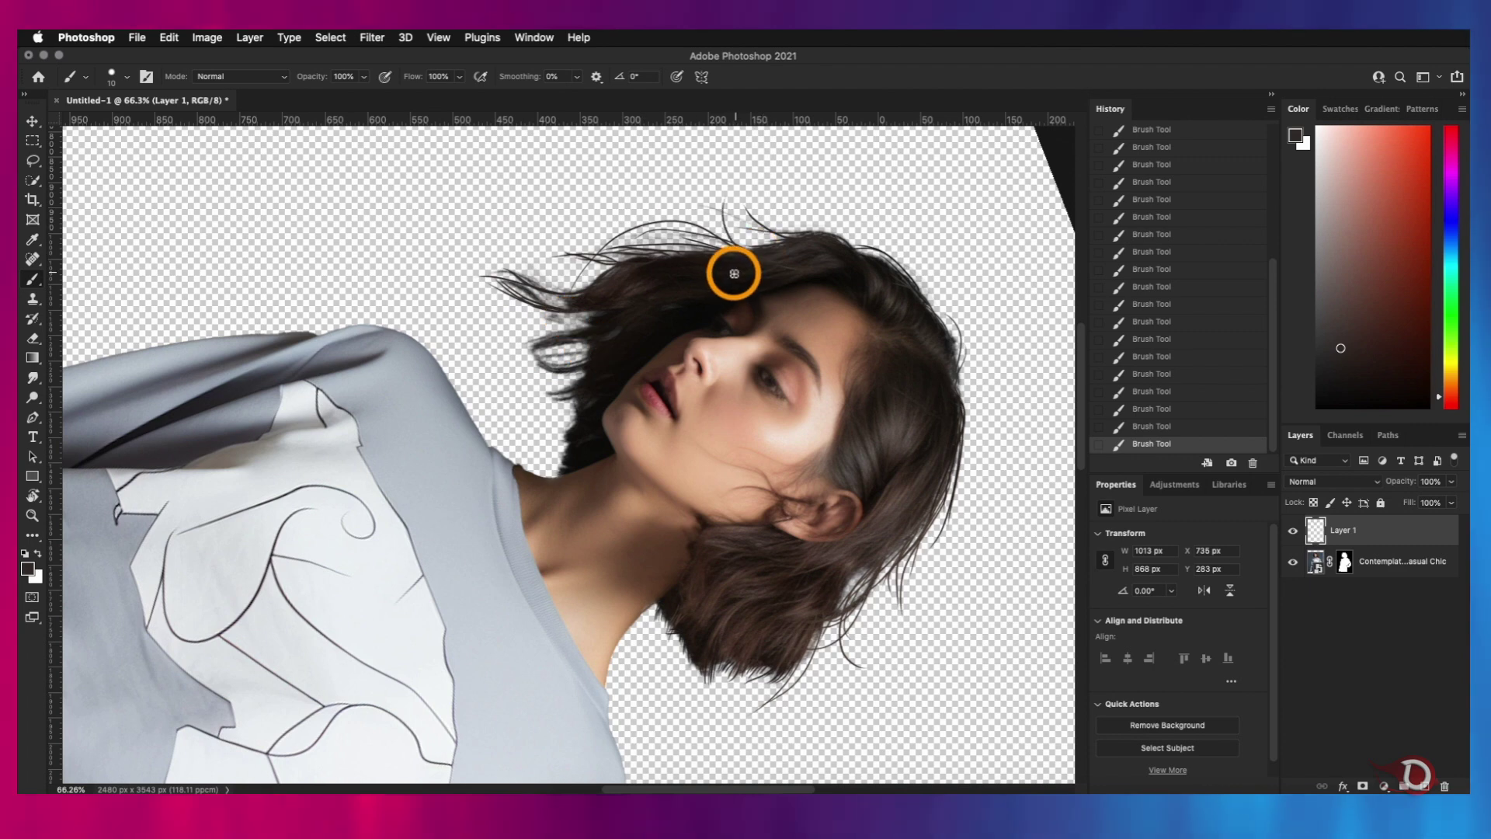
{"action": "key", "text": "r"}
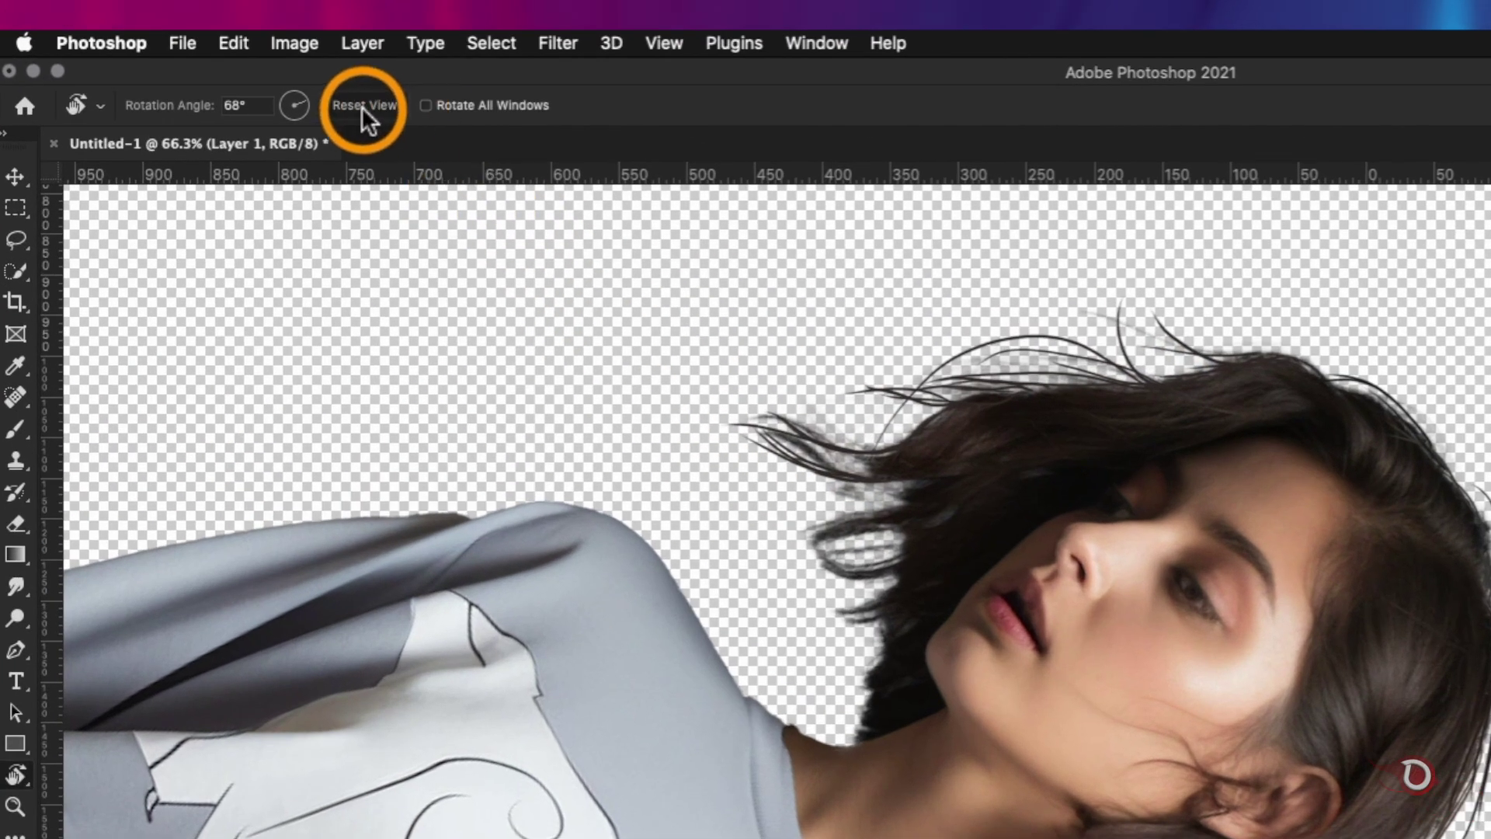
{"action": "left_click", "coordinate": [361, 106]}
{"action": "key", "text": "b"}
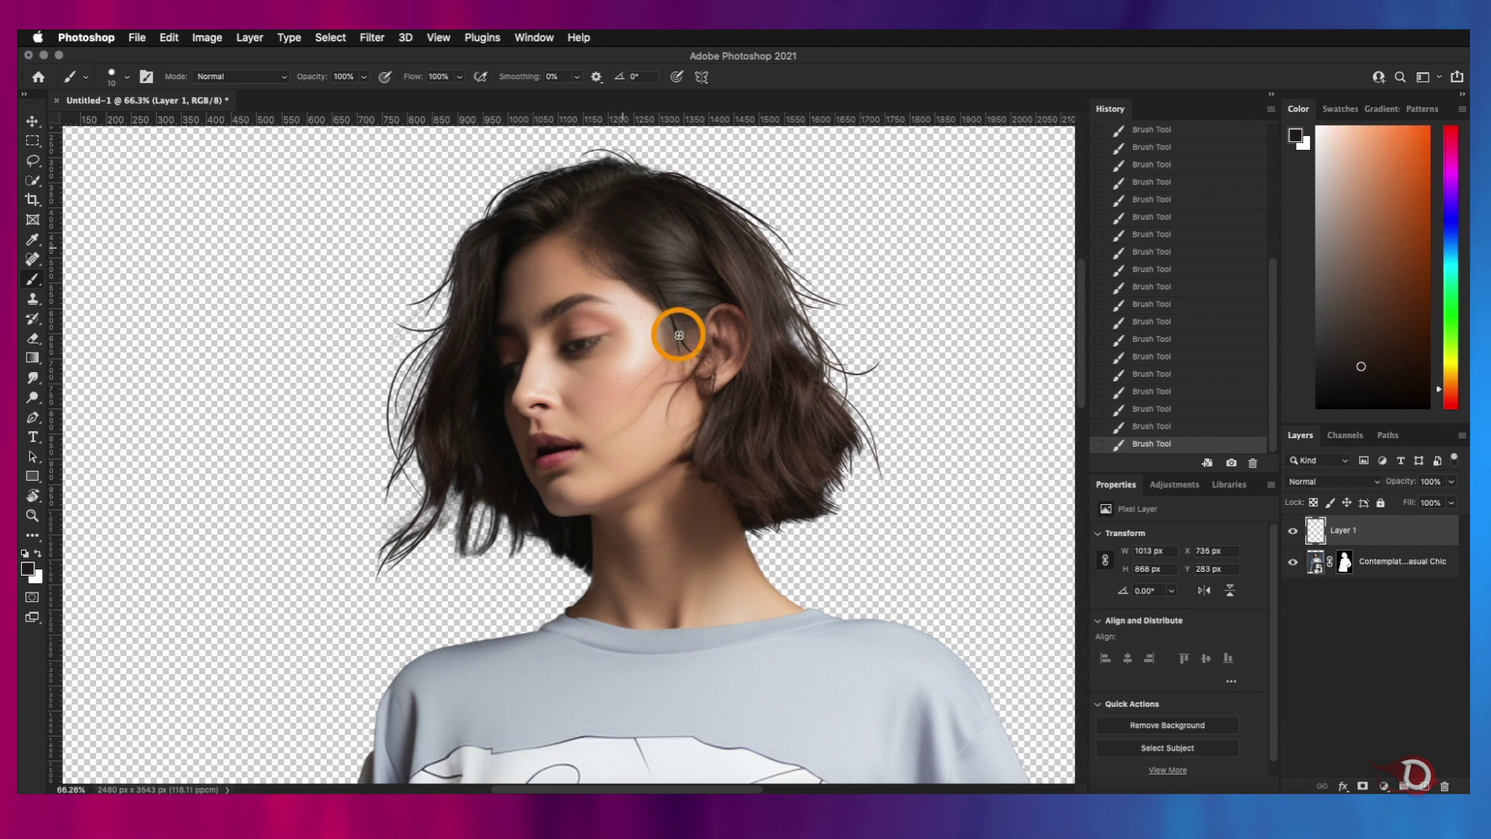
{"action": "mouse_move", "coordinate": [590, 219]}
{"action": "left_mouse_down"}
{"action": "mouse_move", "coordinate": [676, 390]}
{"action": "mouse_move", "coordinate": [529, 328]}
{"action": "left_mouse_up"}
{"action": "left_click", "coordinate": [554, 224], "text": "alt"}
{"action": "key", "text": "super+z"}
Increase the brush size to 15 and paint strands from the parting over the hairline and temple, resampling hair colours
{"action": "key", "text": "]"}
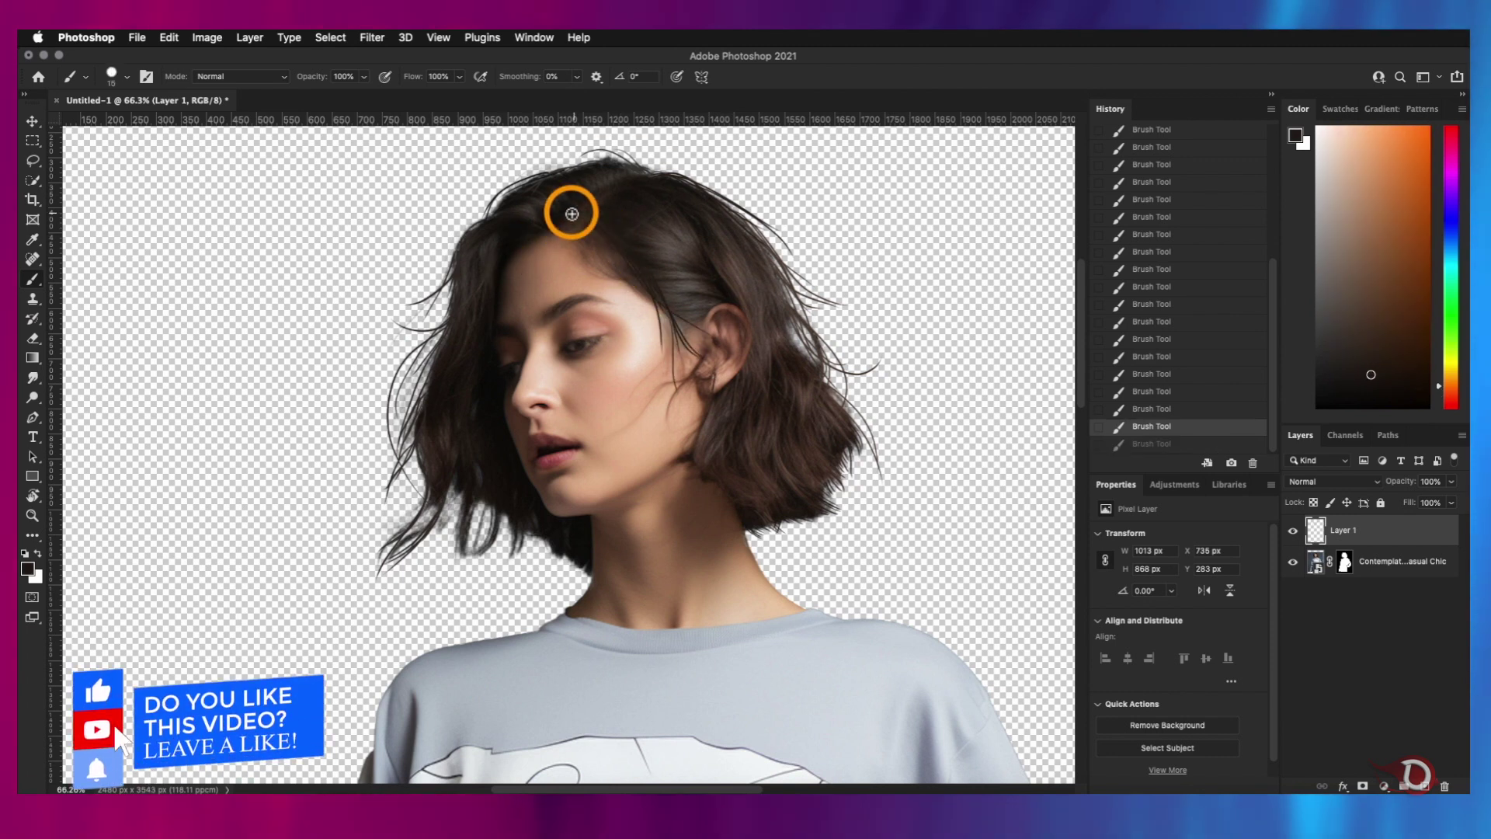
{"action": "left_click_drag", "start_coordinate": [573, 214], "coordinate": [513, 331]}
{"action": "mouse_move", "coordinate": [598, 221]}
{"action": "left_mouse_down"}
{"action": "mouse_move", "coordinate": [682, 299]}
{"action": "mouse_move", "coordinate": [604, 198]}
{"action": "mouse_move", "coordinate": [695, 308]}
{"action": "left_mouse_up"}
{"action": "left_click", "coordinate": [682, 309], "text": "alt"}
{"action": "left_click_drag", "start_coordinate": [690, 337], "coordinate": [737, 255]}
{"action": "left_click", "coordinate": [556, 333], "text": "alt"}
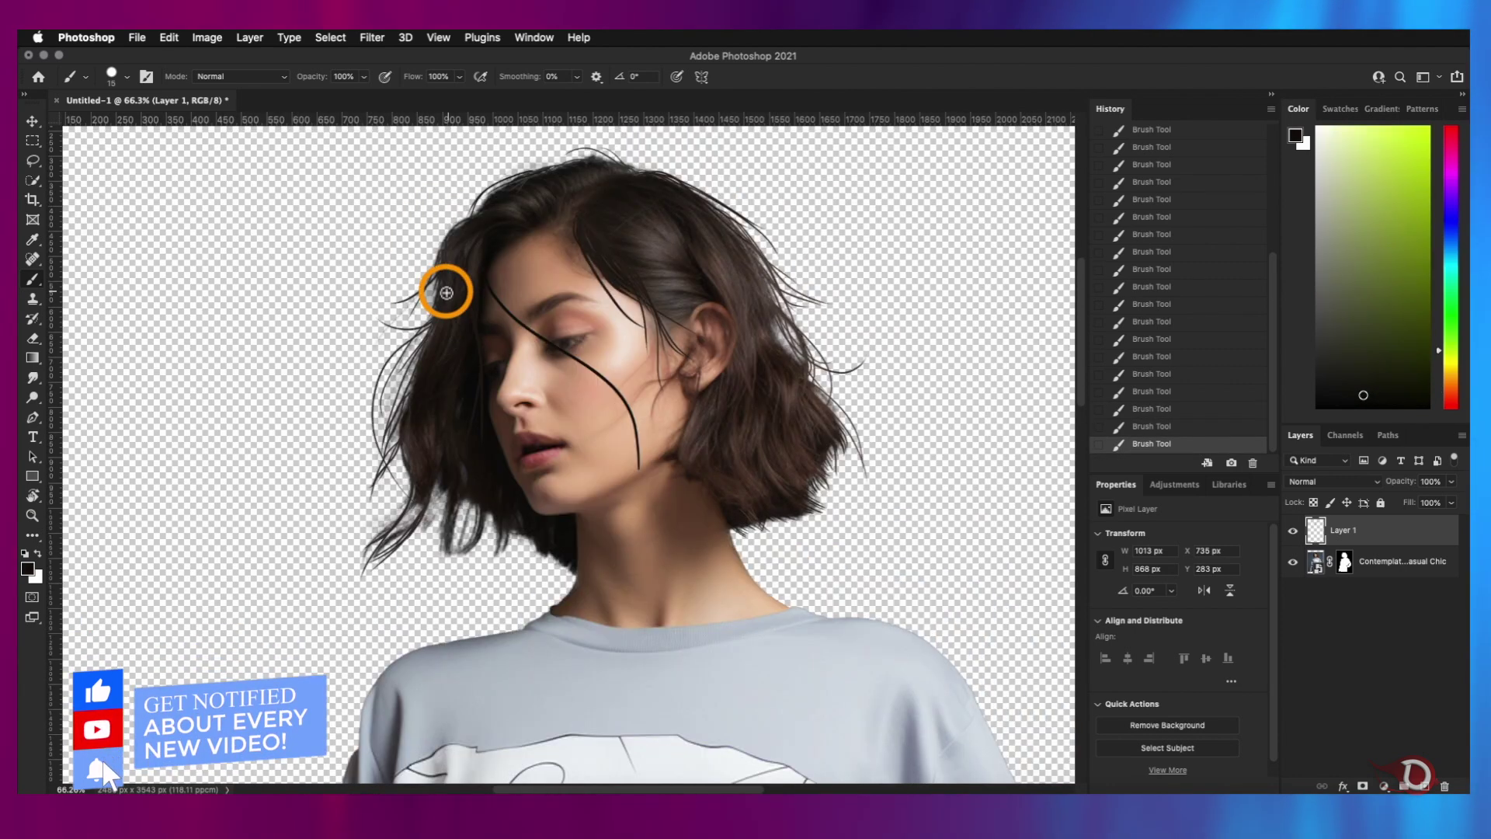
{"action": "key", "text": "super+z"}
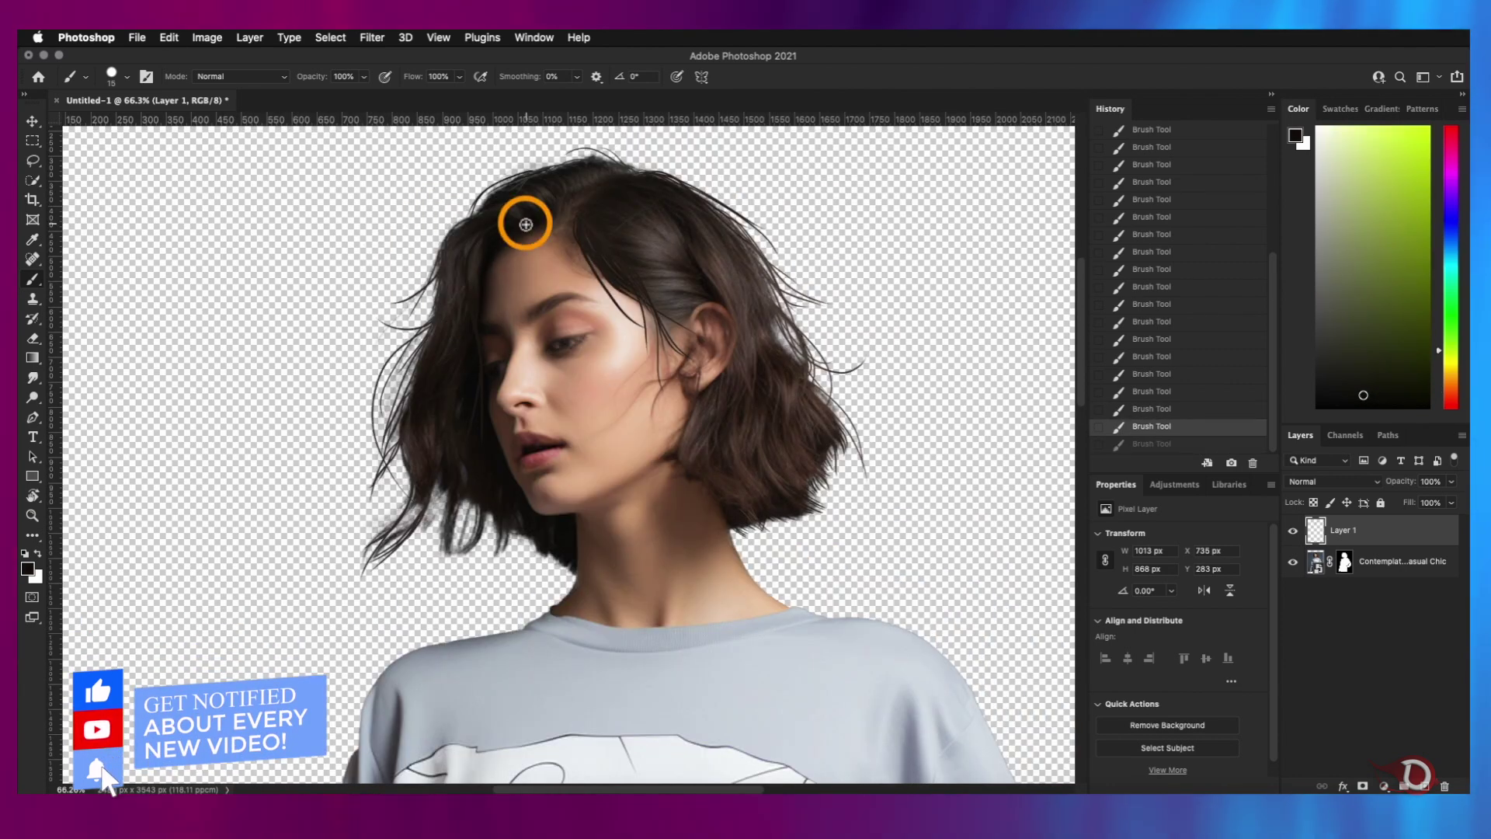
{"action": "left_click_drag", "start_coordinate": [531, 221], "coordinate": [639, 455]}
{"action": "key", "text": "super+z"}
Paint one strand falling along the front of the face and, at brush size 10, short flyaways around the crown
{"action": "left_click_drag", "start_coordinate": [497, 249], "coordinate": [507, 457]}
{"action": "key", "text": "super+z"}
{"action": "key", "text": "["}
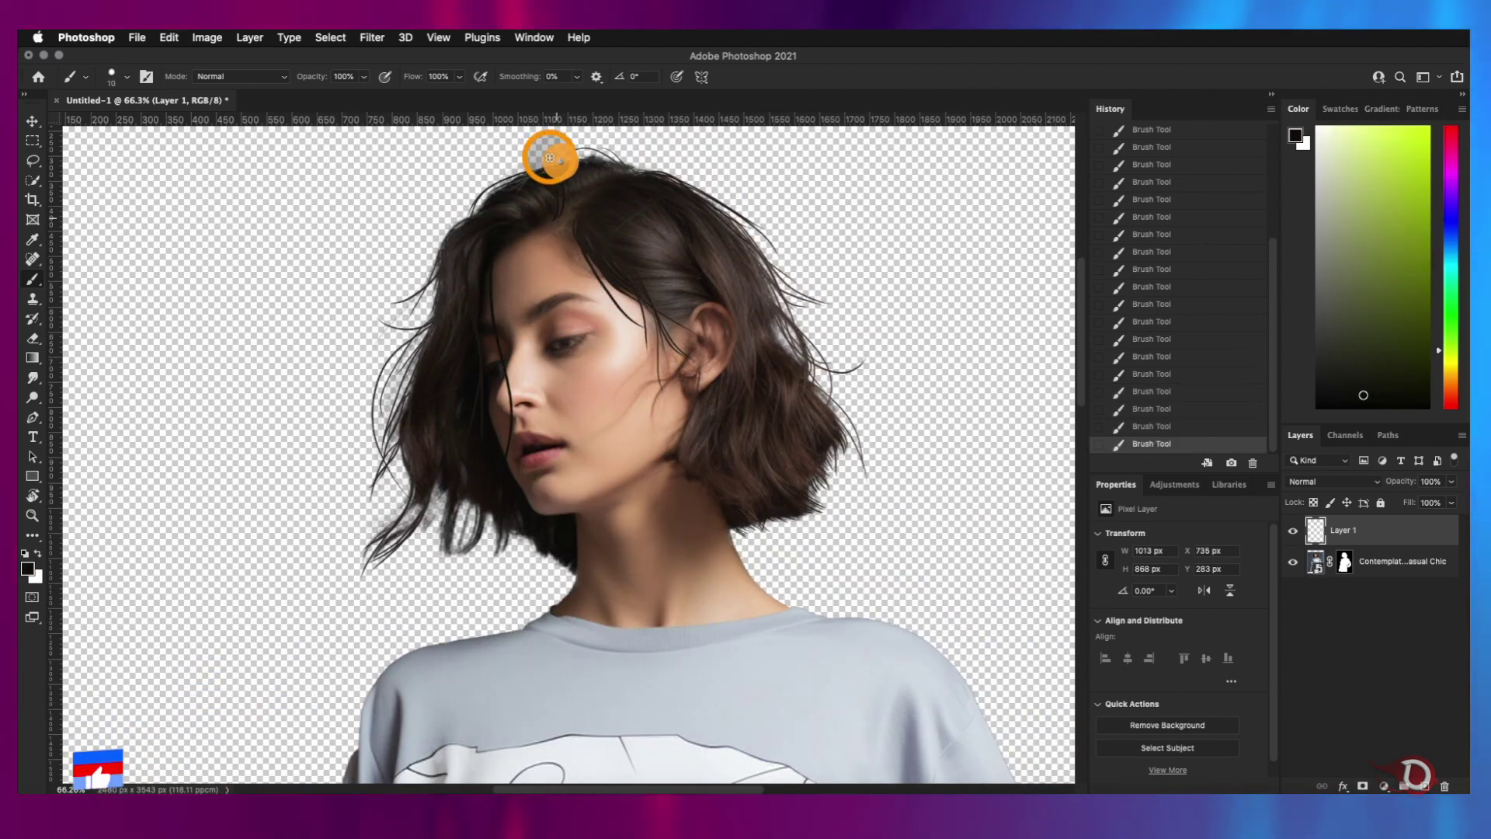
{"action": "left_click_drag", "start_coordinate": [571, 180], "coordinate": [531, 149]}
{"action": "left_click_drag", "start_coordinate": [544, 186], "coordinate": [476, 177]}
{"action": "left_click_drag", "start_coordinate": [559, 217], "coordinate": [470, 183]}
Paint loose strands across the side of the head and below the hair tips beside the jaw, resampling hair colours and shrinking the brush
{"action": "left_click", "coordinate": [636, 276], "text": "alt"}
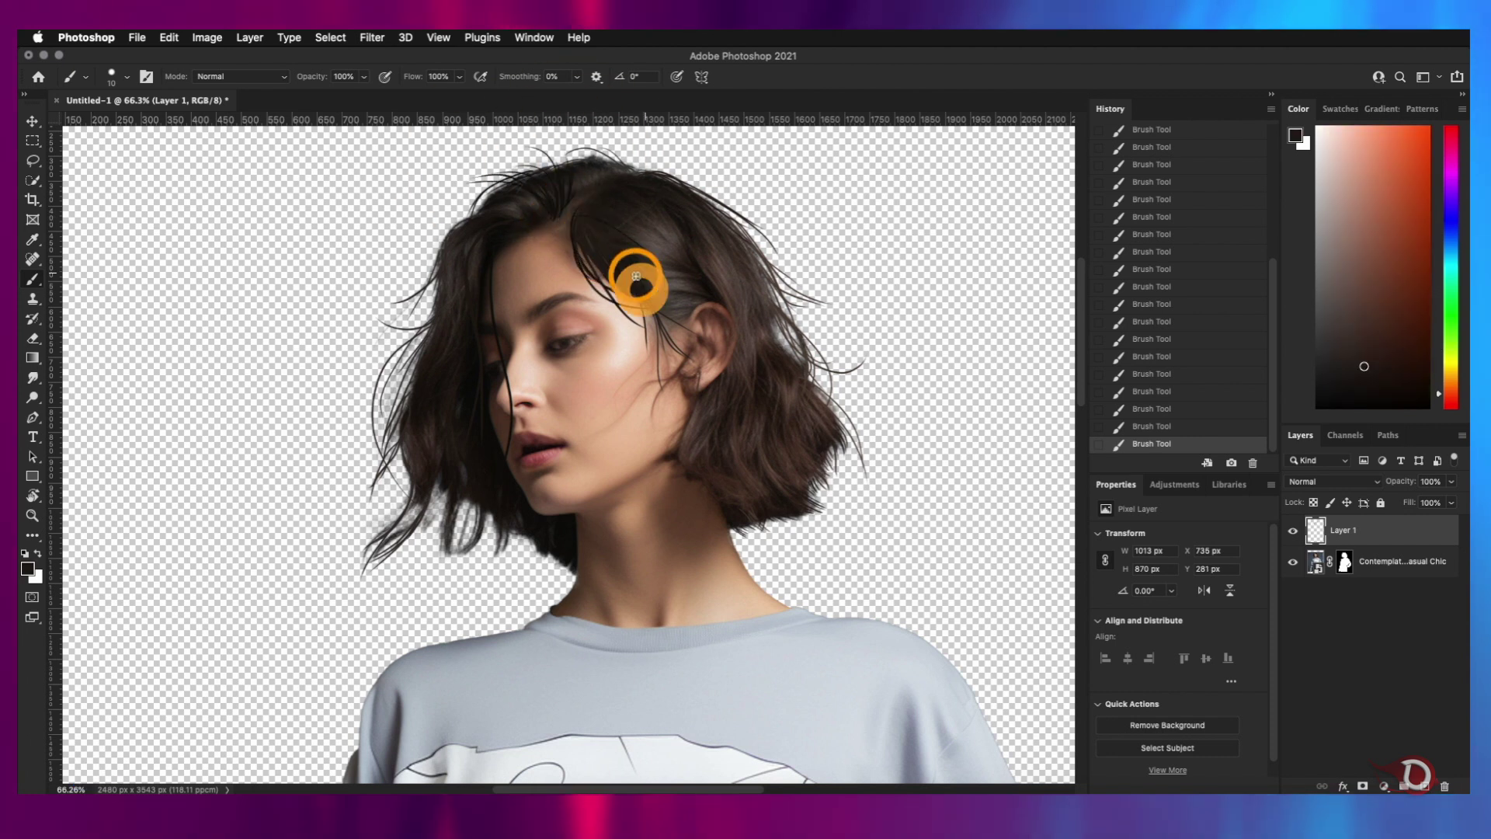
{"action": "left_click_drag", "start_coordinate": [633, 245], "coordinate": [837, 352]}
{"action": "left_click", "coordinate": [496, 501], "text": "alt"}
{"action": "left_click_drag", "start_coordinate": [499, 505], "coordinate": [471, 579]}
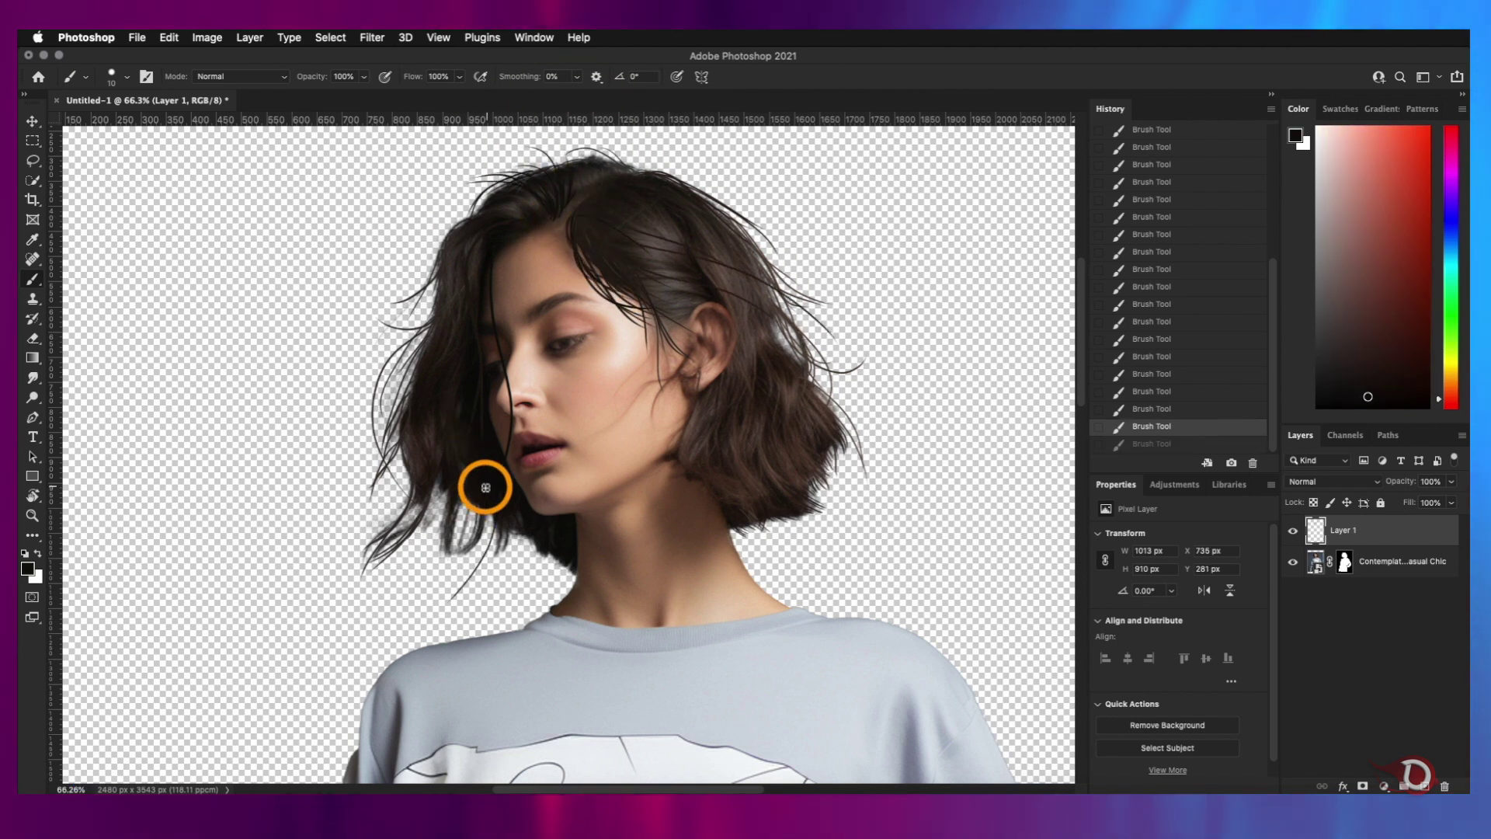
{"action": "mouse_move", "coordinate": [466, 432]}
{"action": "left_mouse_down"}
{"action": "mouse_move", "coordinate": [505, 569]}
{"action": "mouse_move", "coordinate": [560, 571]}
{"action": "left_mouse_up"}
{"action": "key", "text": "["}
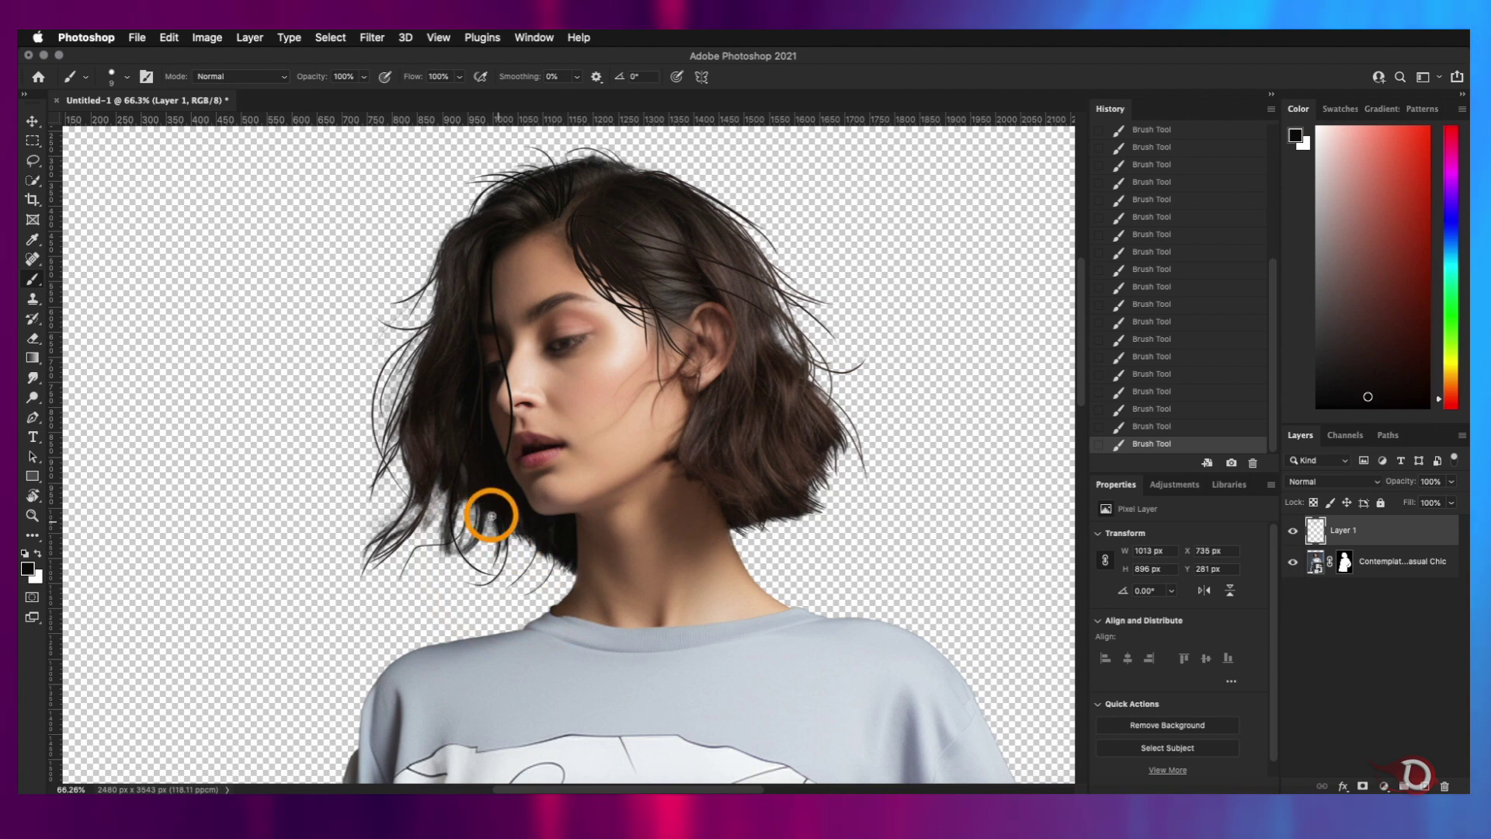
{"action": "left_click_drag", "start_coordinate": [491, 515], "coordinate": [487, 540]}
{"action": "key", "text": "["}
{"action": "mouse_move", "coordinate": [390, 556]}
{"action": "left_mouse_down"}
{"action": "mouse_move", "coordinate": [426, 507]}
{"action": "mouse_move", "coordinate": [449, 573]}
{"action": "mouse_move", "coordinate": [435, 544]}
{"action": "mouse_move", "coordinate": [461, 553]}
{"action": "left_mouse_up"}
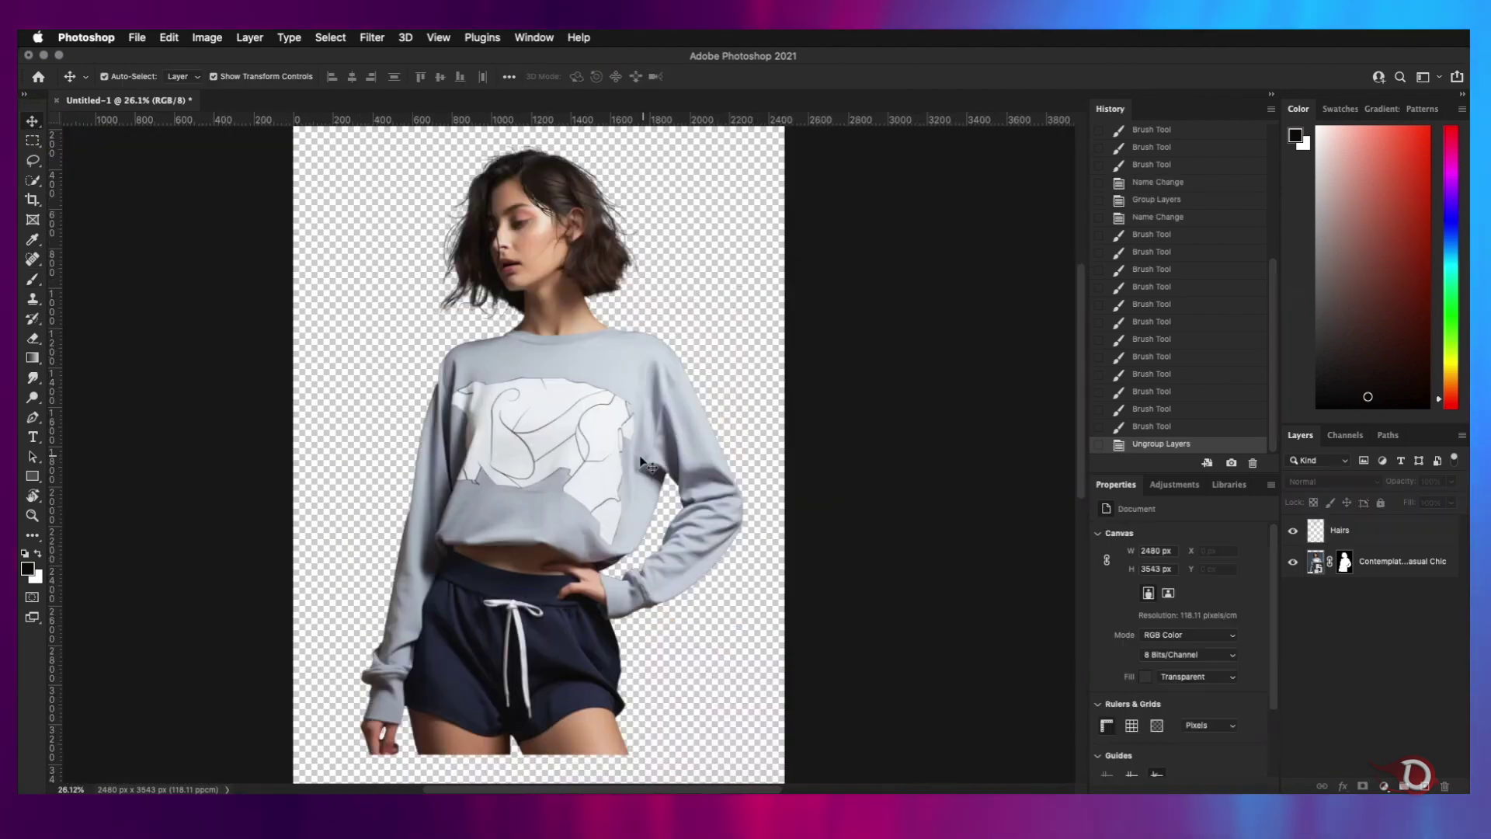
Load the figure's layer mask as a selection and expand it by 5 pixels
{"action": "scroll", "coordinate": [579, 464], "scroll_direction": "up", "scroll_amount": 5}
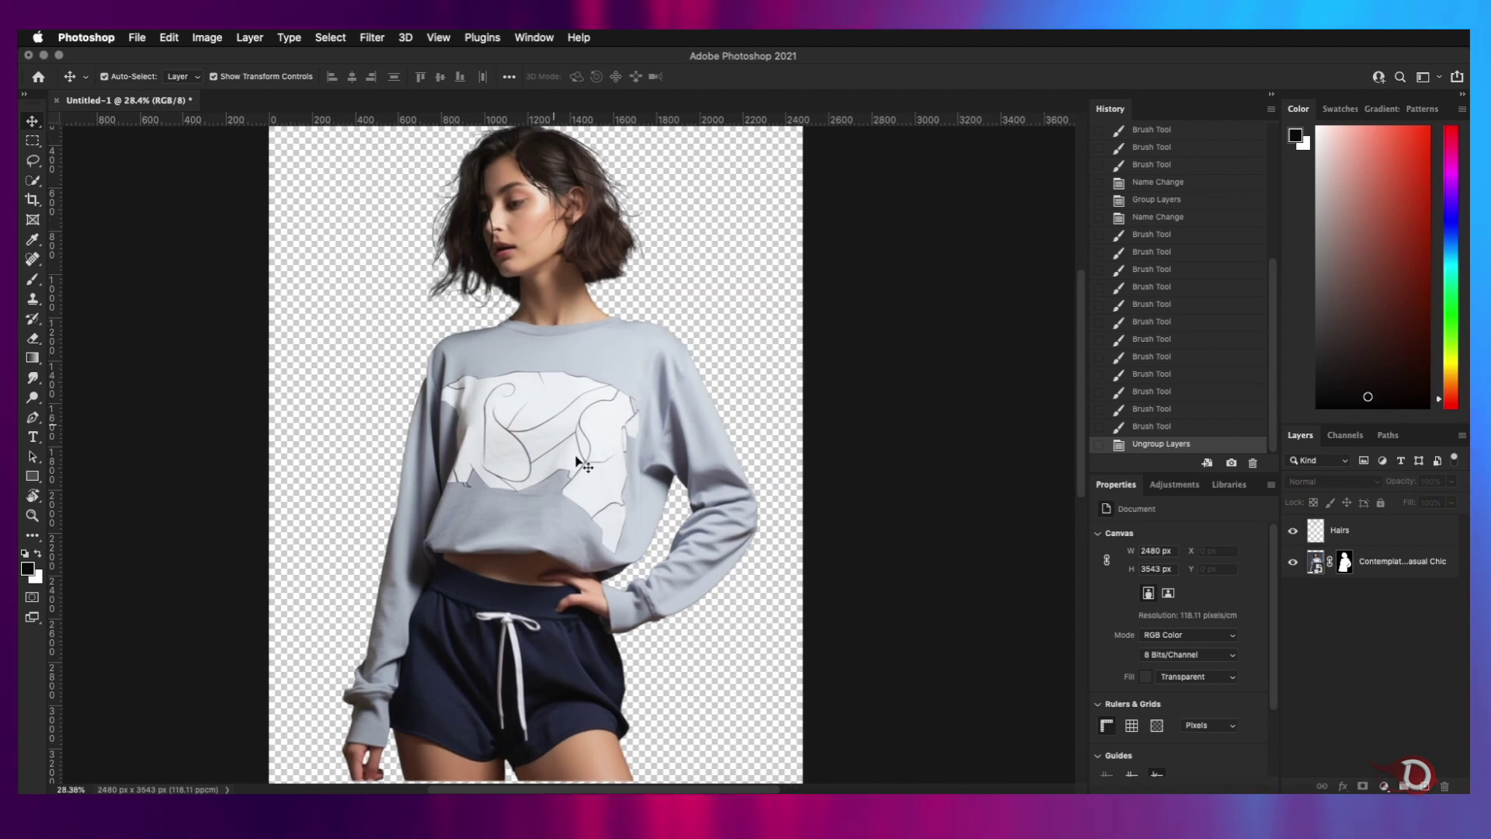
{"action": "scroll", "coordinate": [578, 463], "scroll_direction": "down", "scroll_amount": 3}
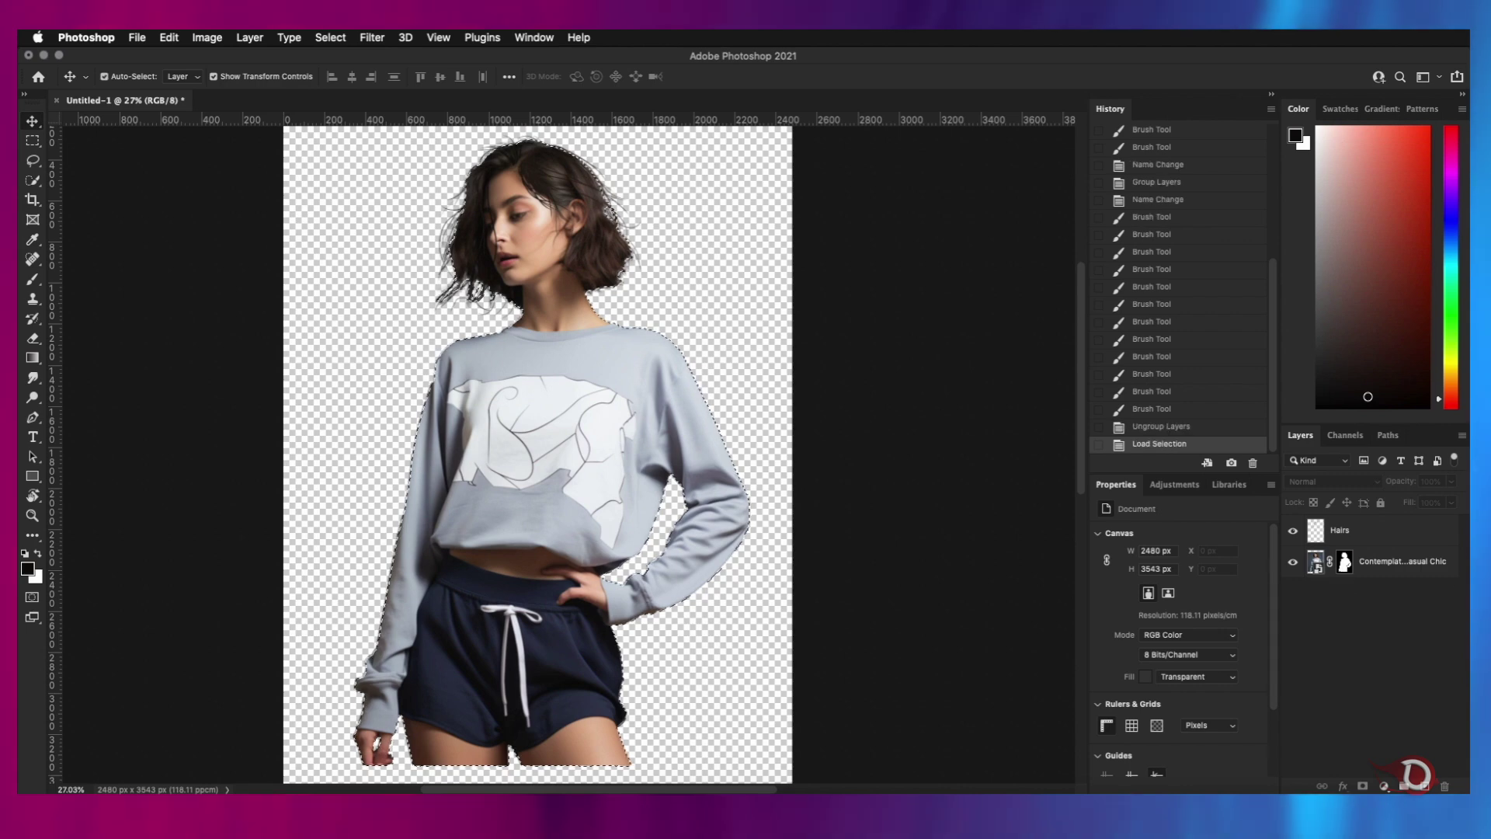
{"action": "scroll", "coordinate": [604, 530], "scroll_direction": "up", "scroll_amount": 5}
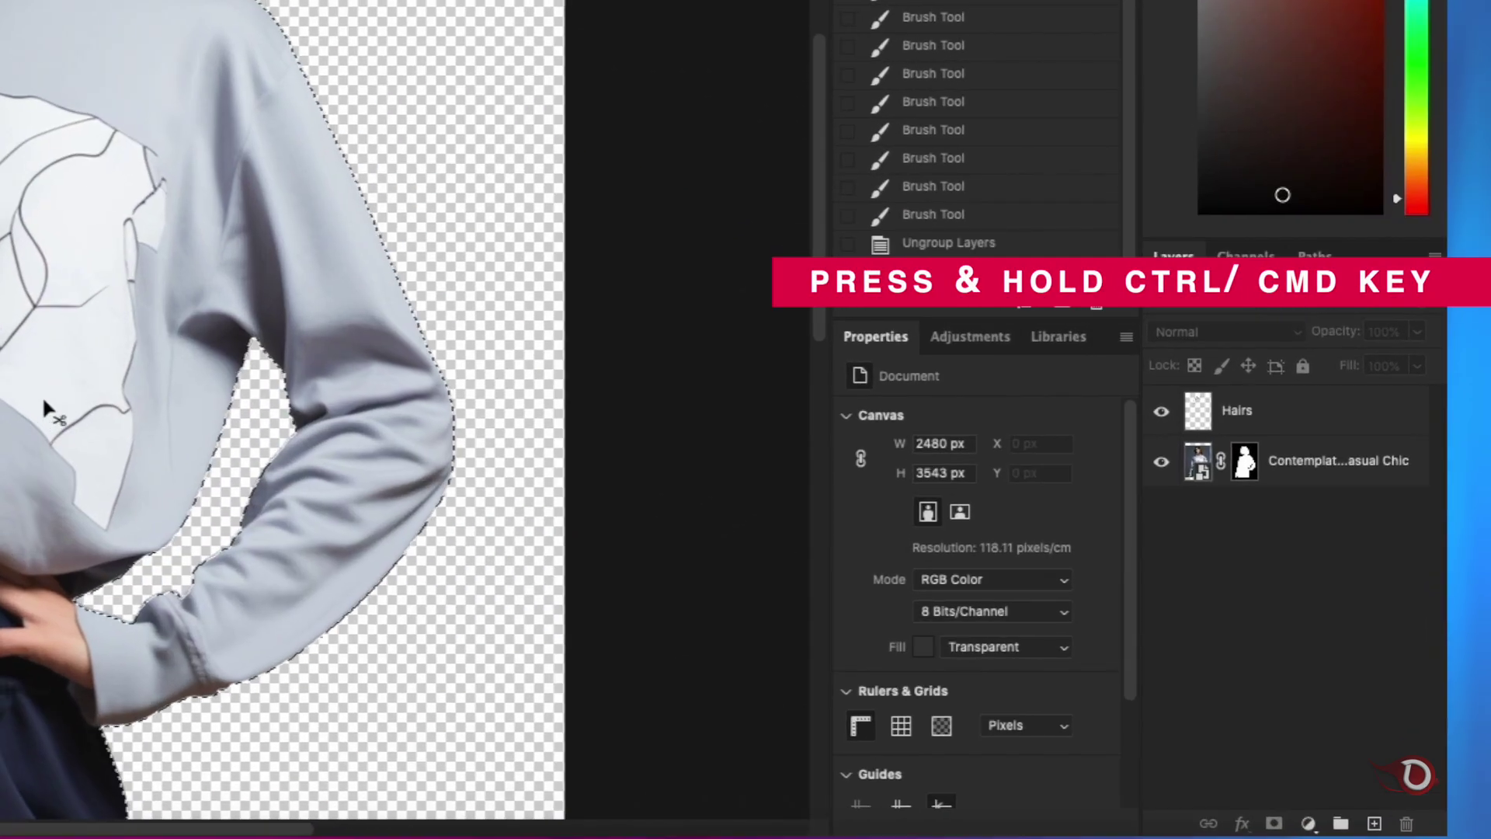
{"action": "scroll", "coordinate": [603, 530], "scroll_direction": "down", "scroll_amount": 3}
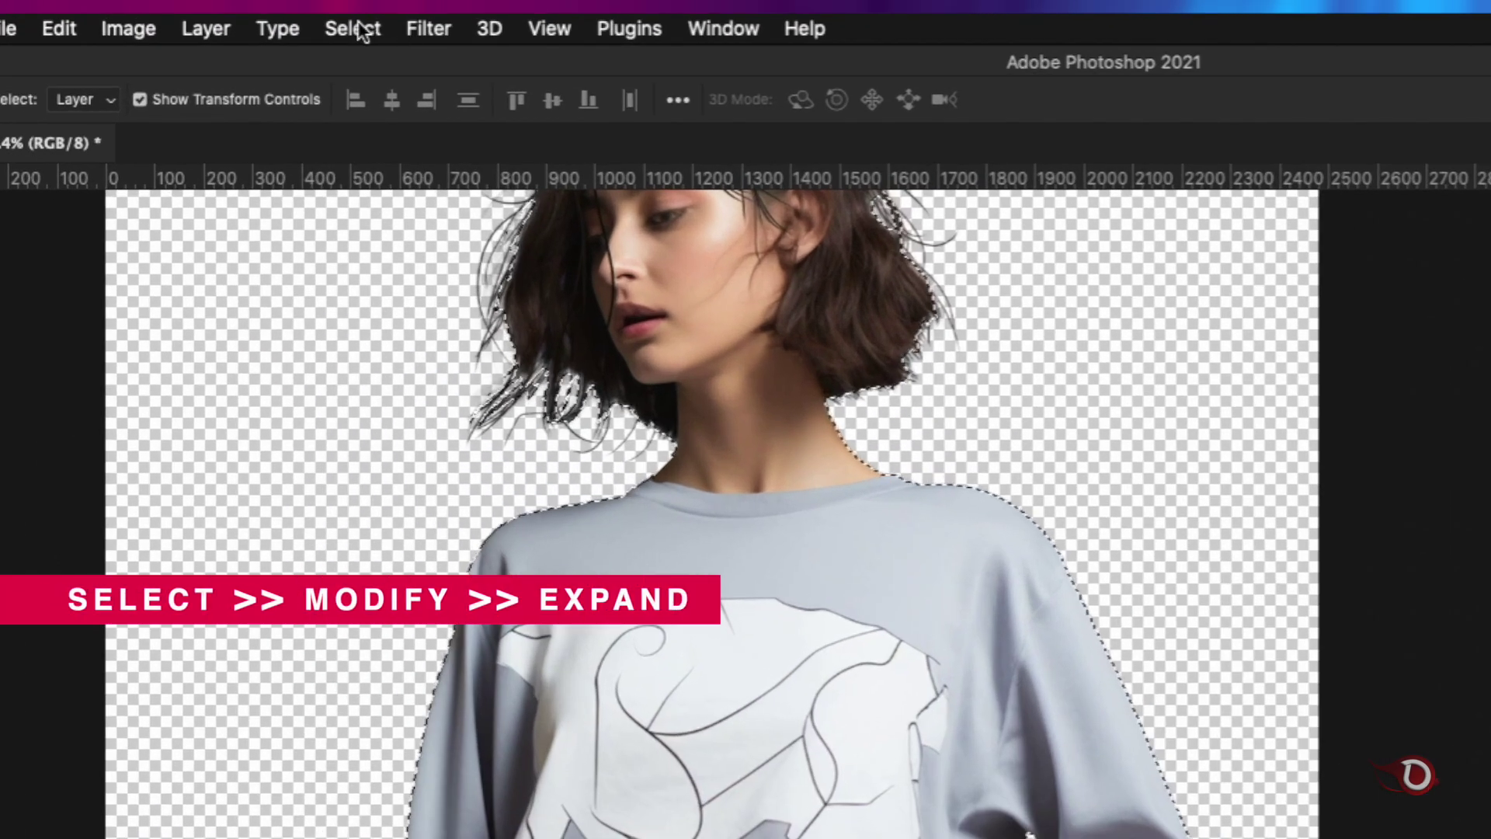
{"action": "left_click", "coordinate": [330, 37]}
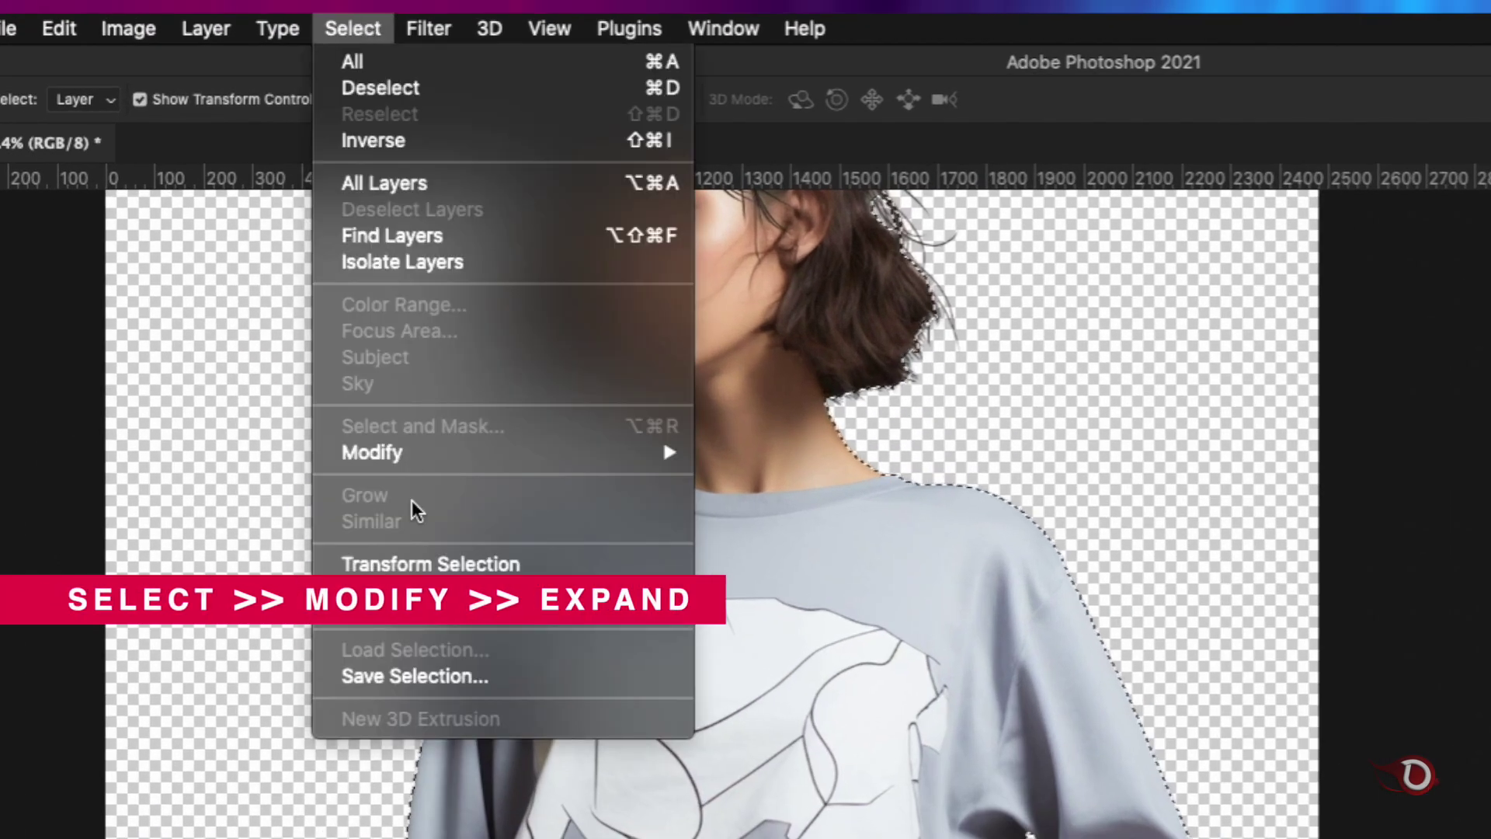
{"action": "mouse_move", "coordinate": [432, 450]}
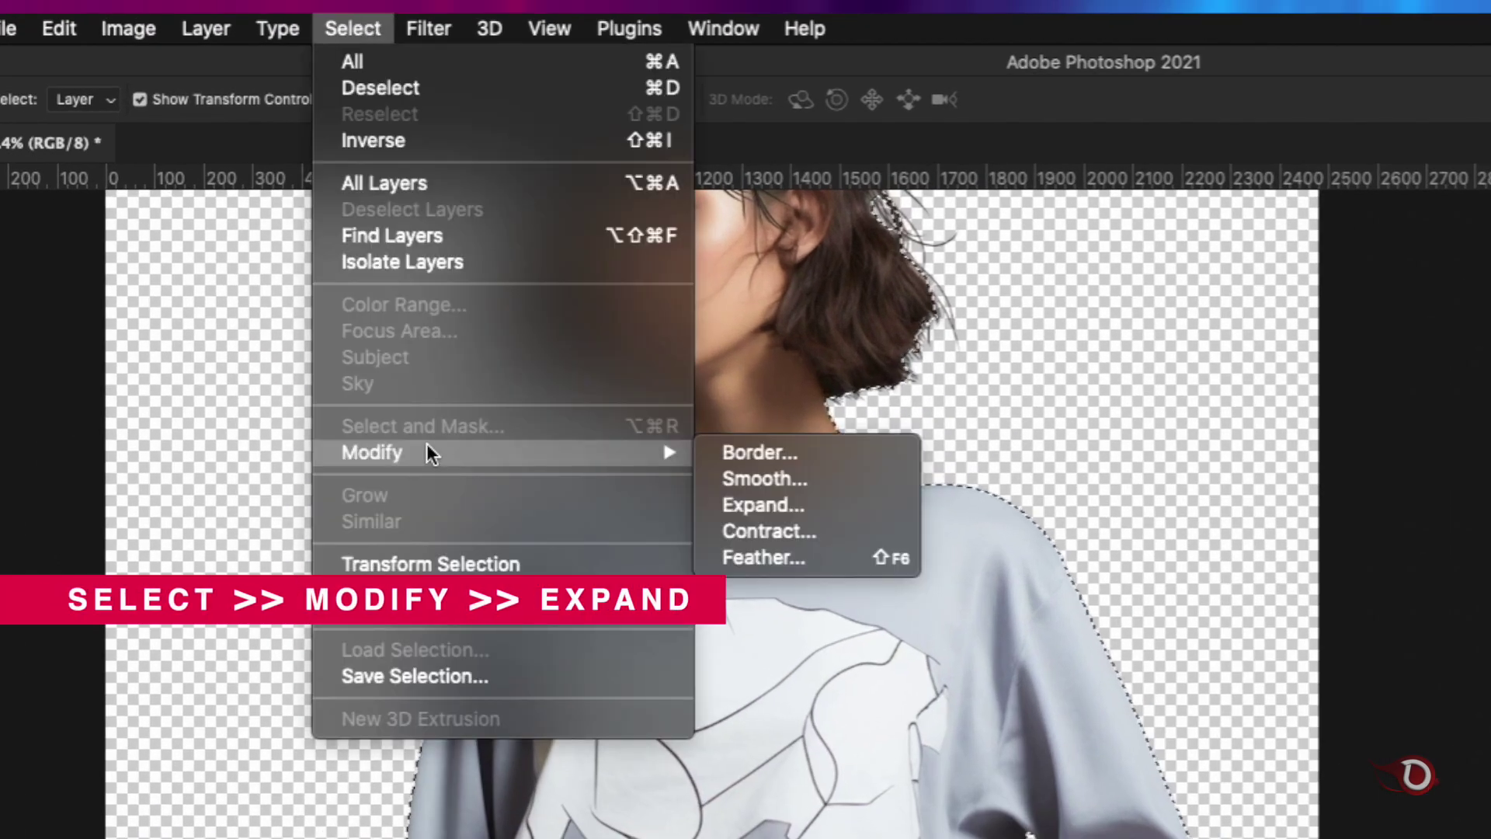
{"action": "left_click", "coordinate": [782, 504]}
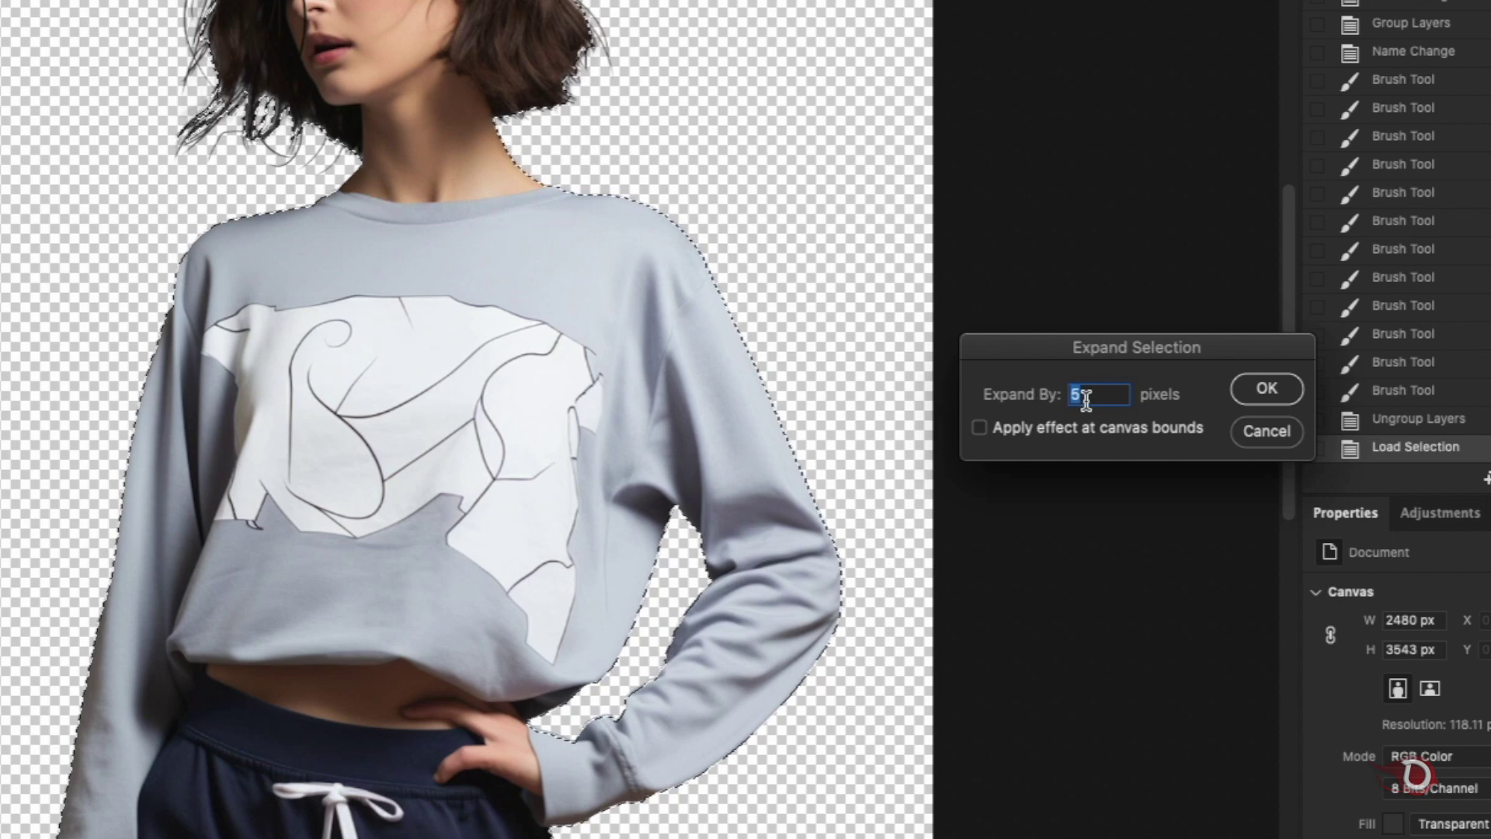
{"action": "left_click", "coordinate": [1253, 387]}
Smooth the expanded selection with a sample radius of 10 pixels
{"action": "scroll", "coordinate": [685, 418], "scroll_direction": "up", "scroll_amount": 4}
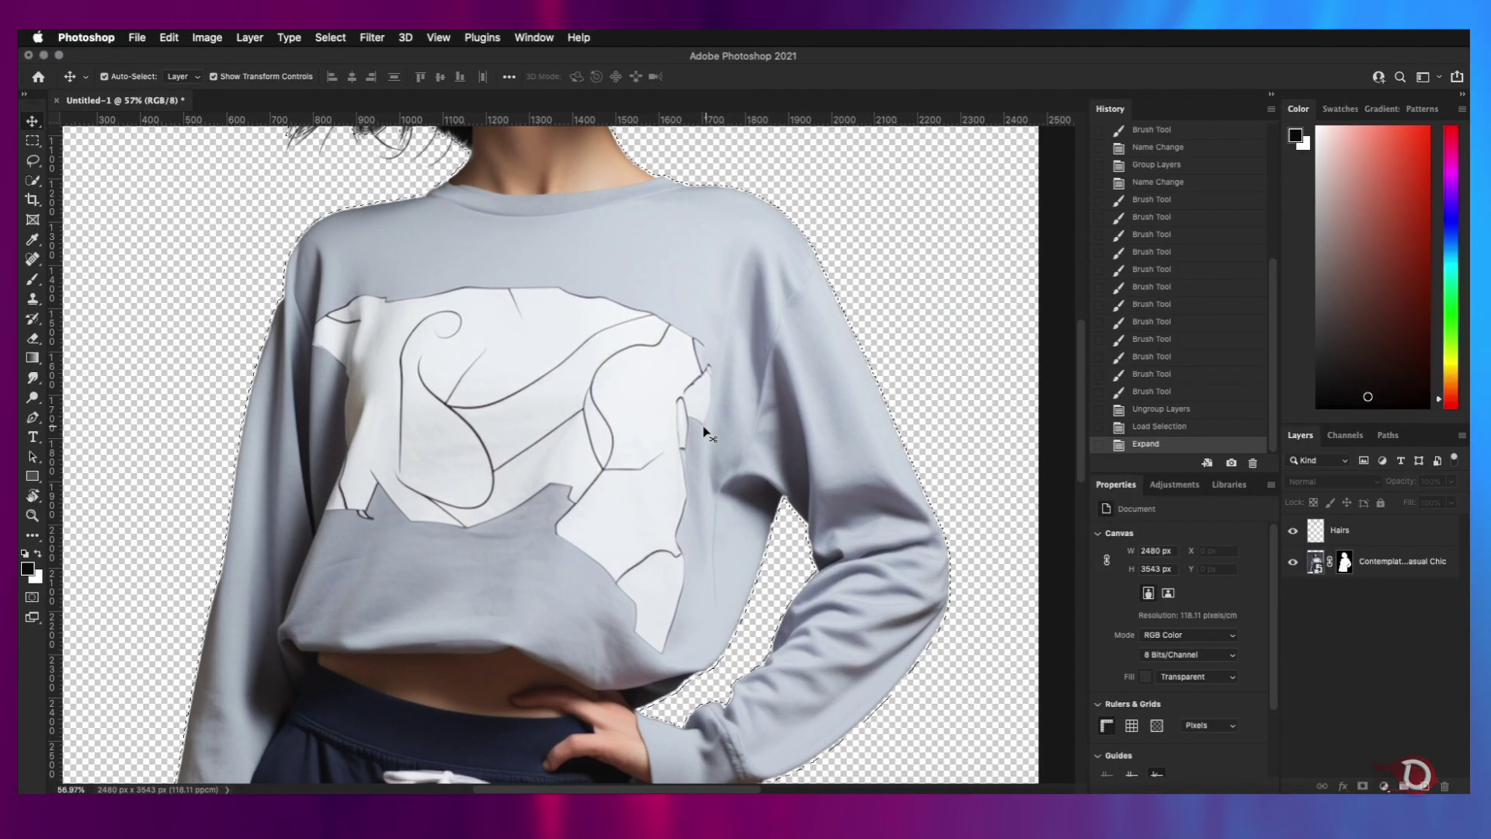
{"action": "scroll", "coordinate": [685, 418], "scroll_direction": "down", "scroll_amount": 4}
{"action": "scroll", "coordinate": [685, 418], "scroll_direction": "down", "scroll_amount": 5}
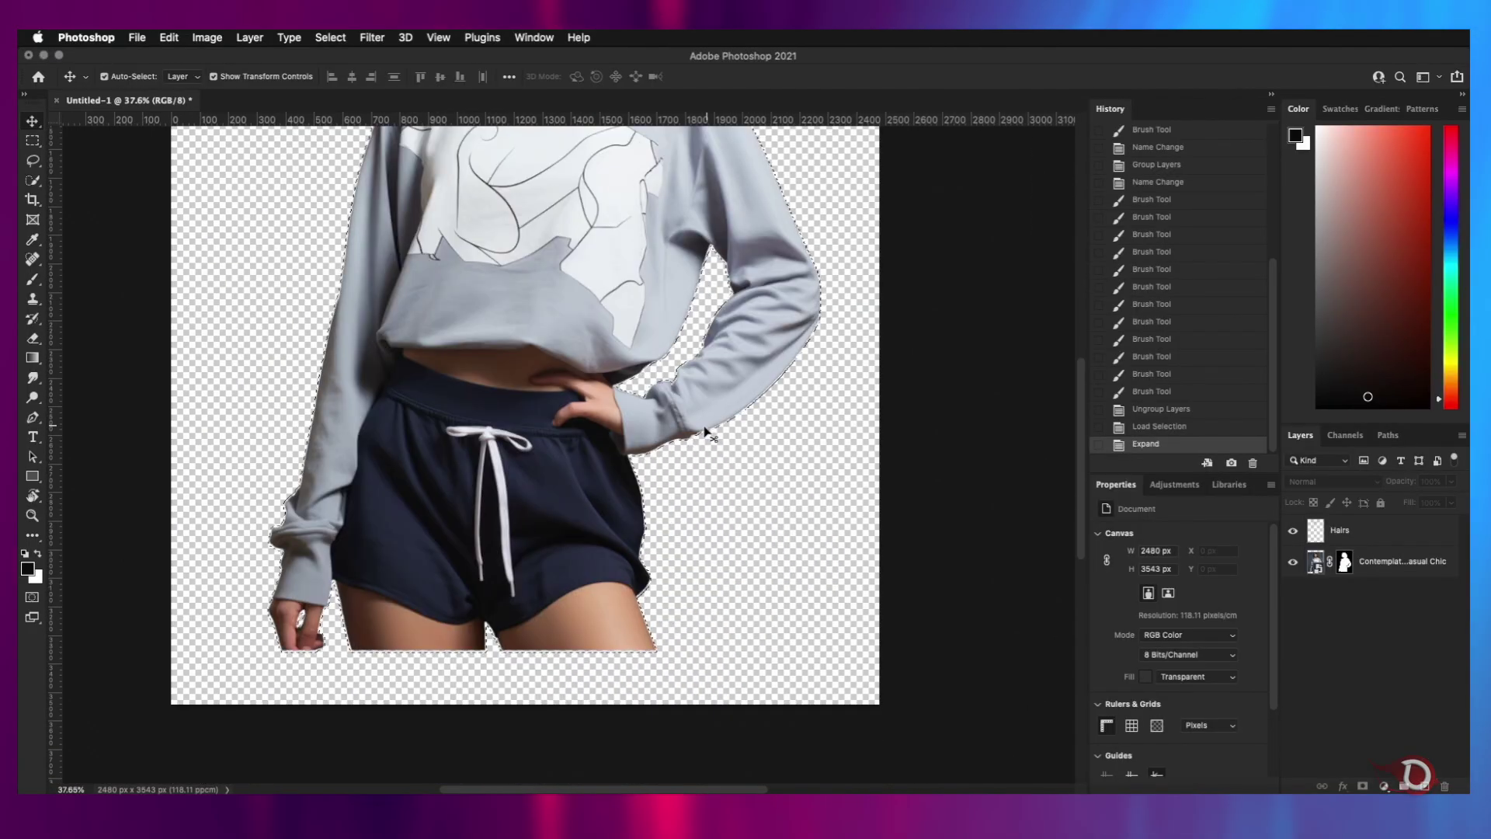
{"action": "scroll", "coordinate": [706, 431], "scroll_direction": "up", "scroll_amount": 5}
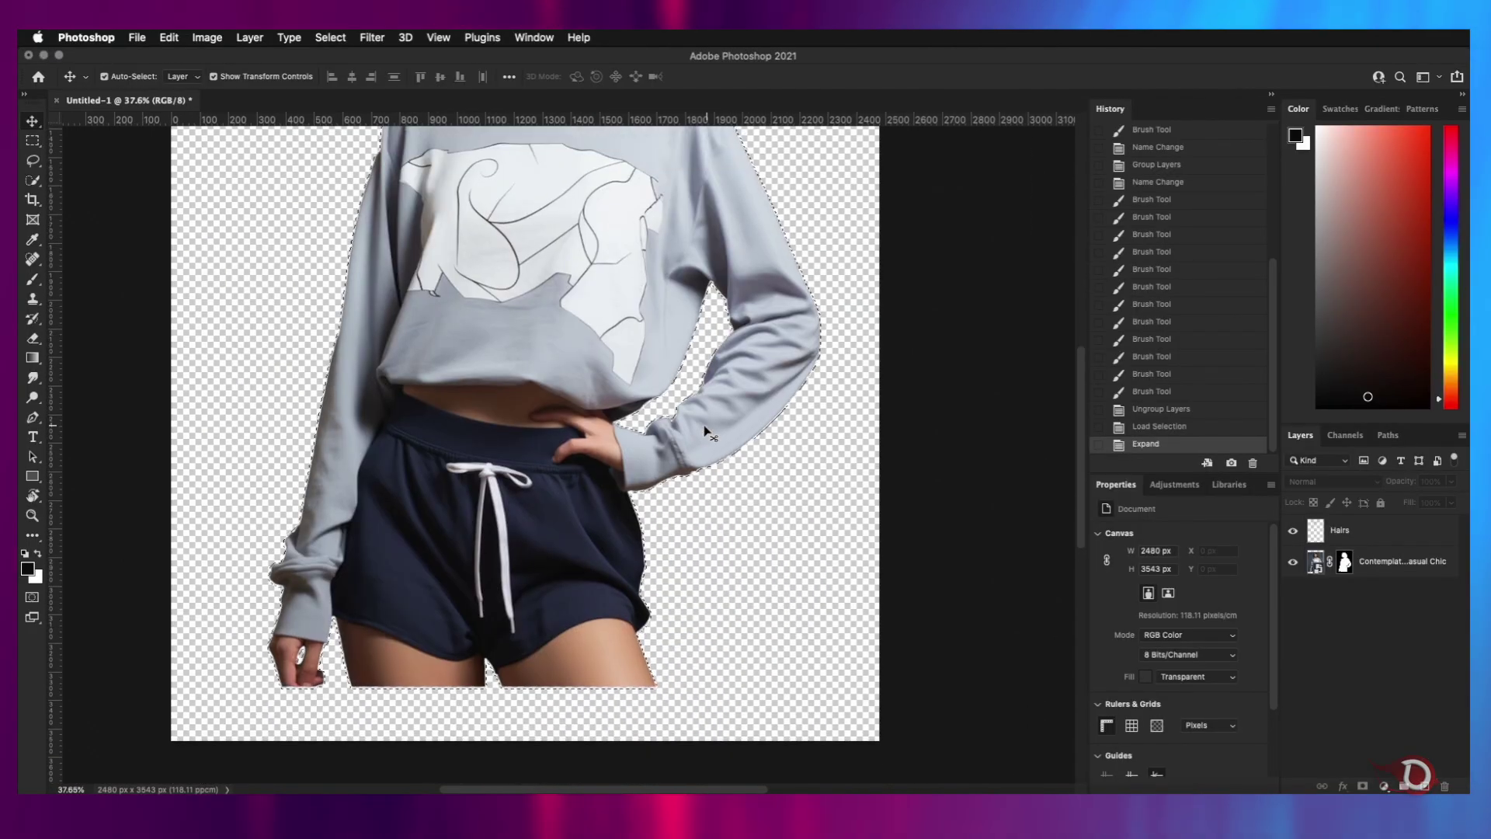
{"action": "scroll", "coordinate": [603, 423], "scroll_direction": "up", "scroll_amount": 3}
{"action": "scroll", "coordinate": [603, 423], "scroll_direction": "down", "scroll_amount": 3}
{"action": "scroll", "coordinate": [603, 422], "scroll_direction": "up", "scroll_amount": 2}
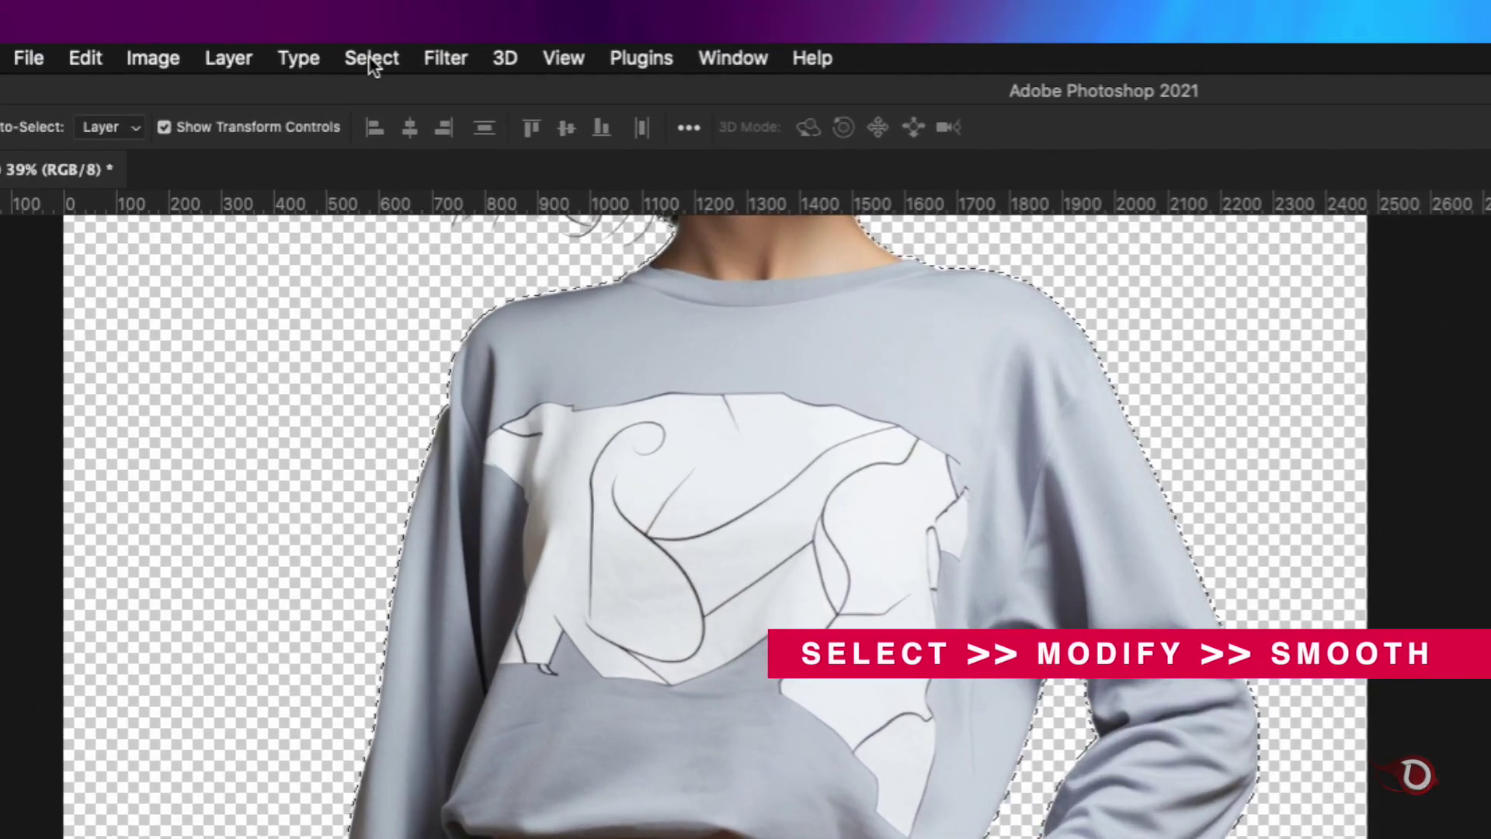
{"action": "left_click", "coordinate": [330, 38]}
{"action": "mouse_move", "coordinate": [454, 472]}
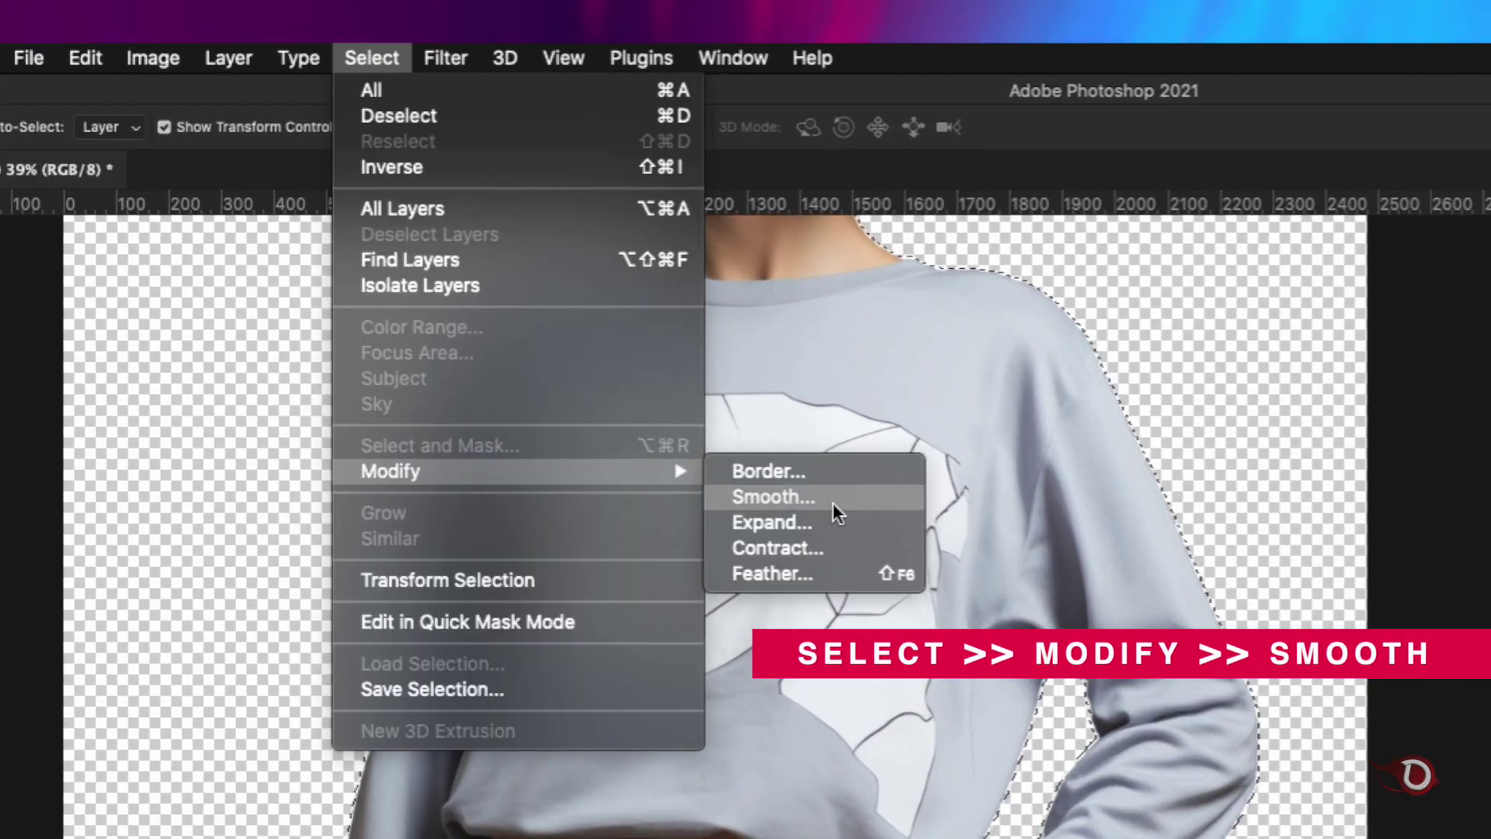
{"action": "left_click", "coordinate": [837, 509]}
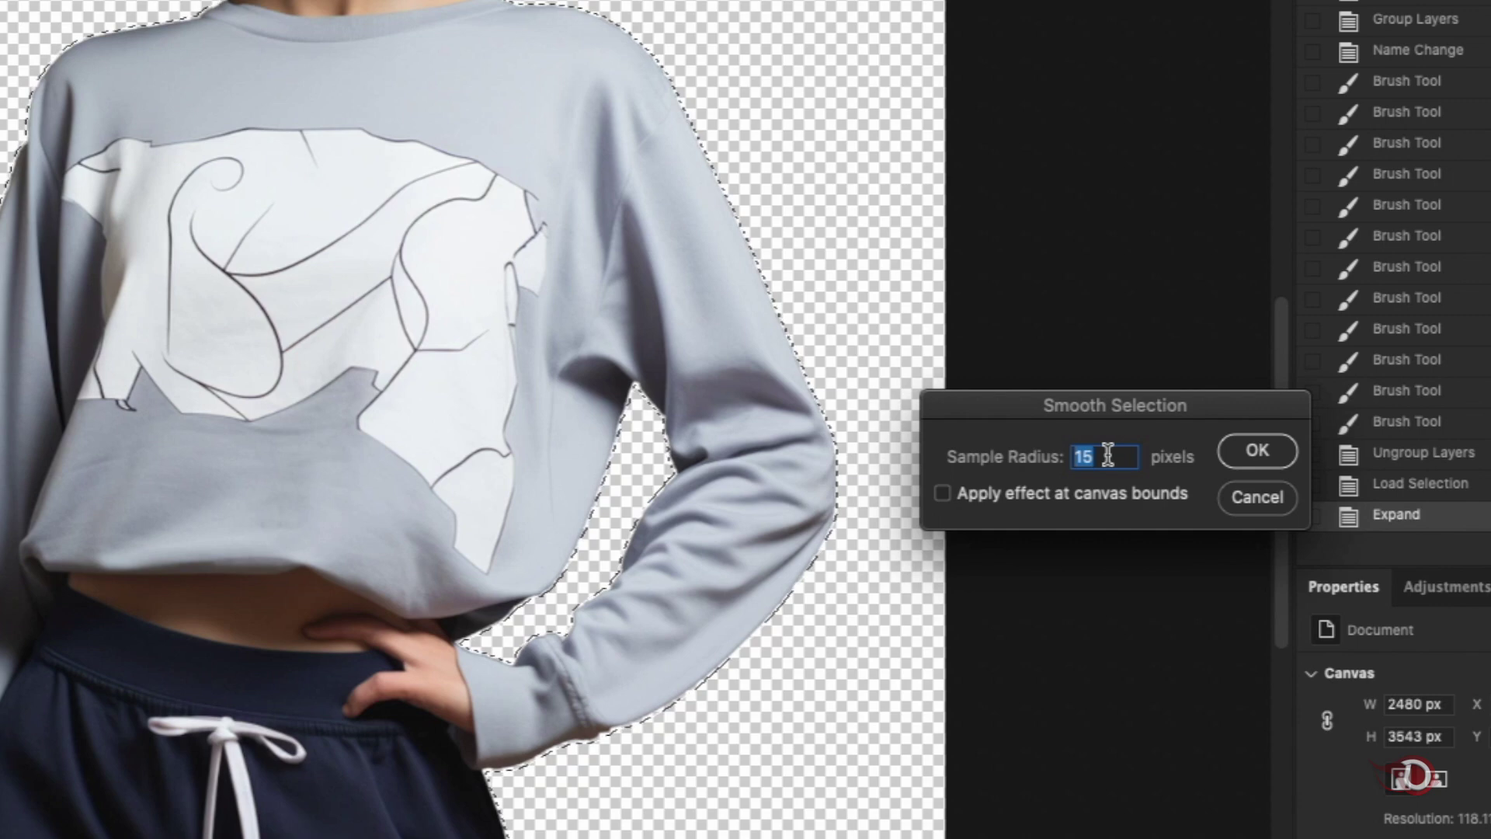
{"action": "type", "text": "10"}
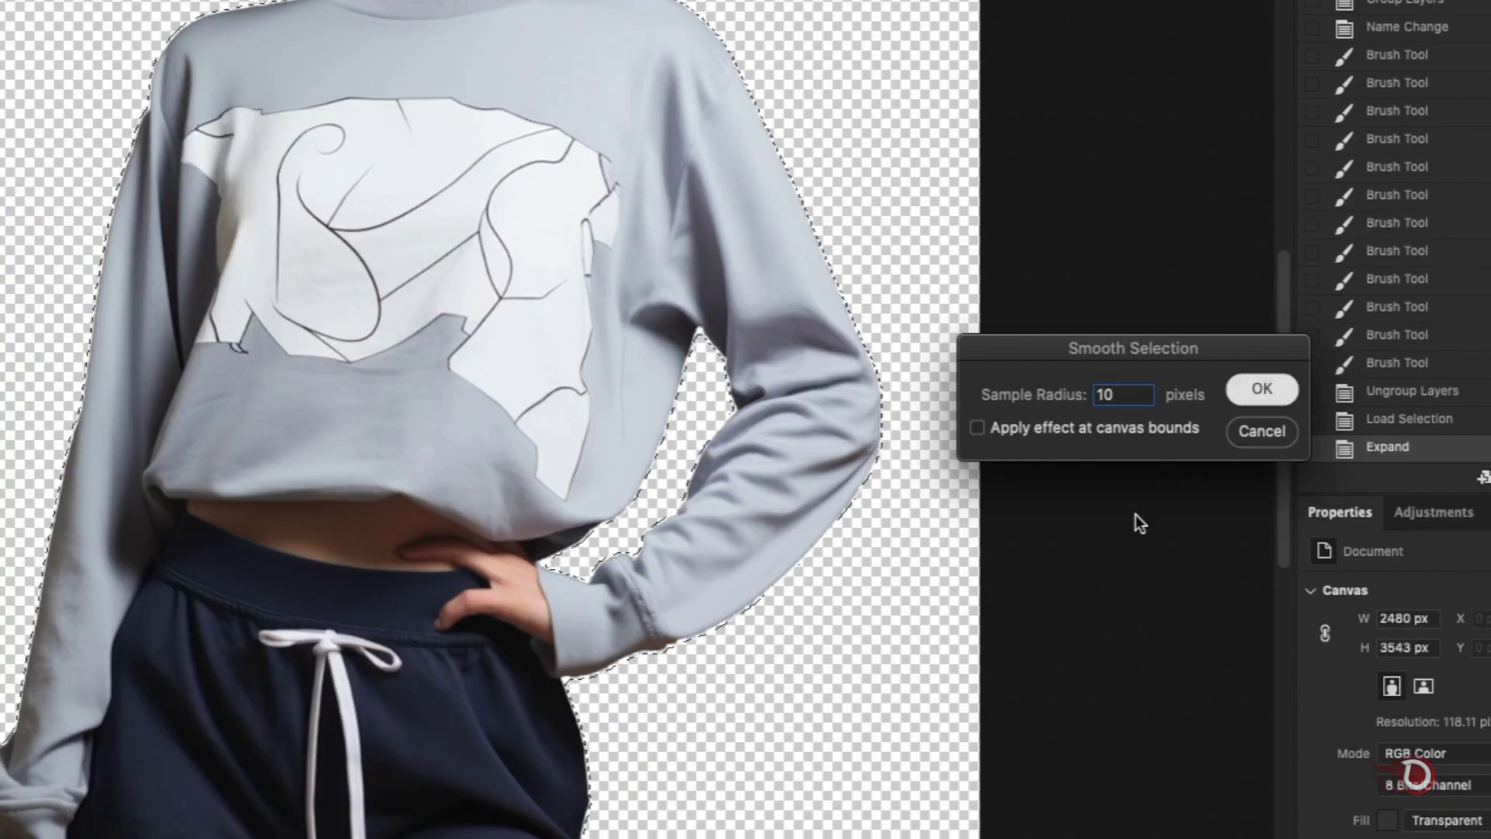
{"action": "key", "text": "Return"}
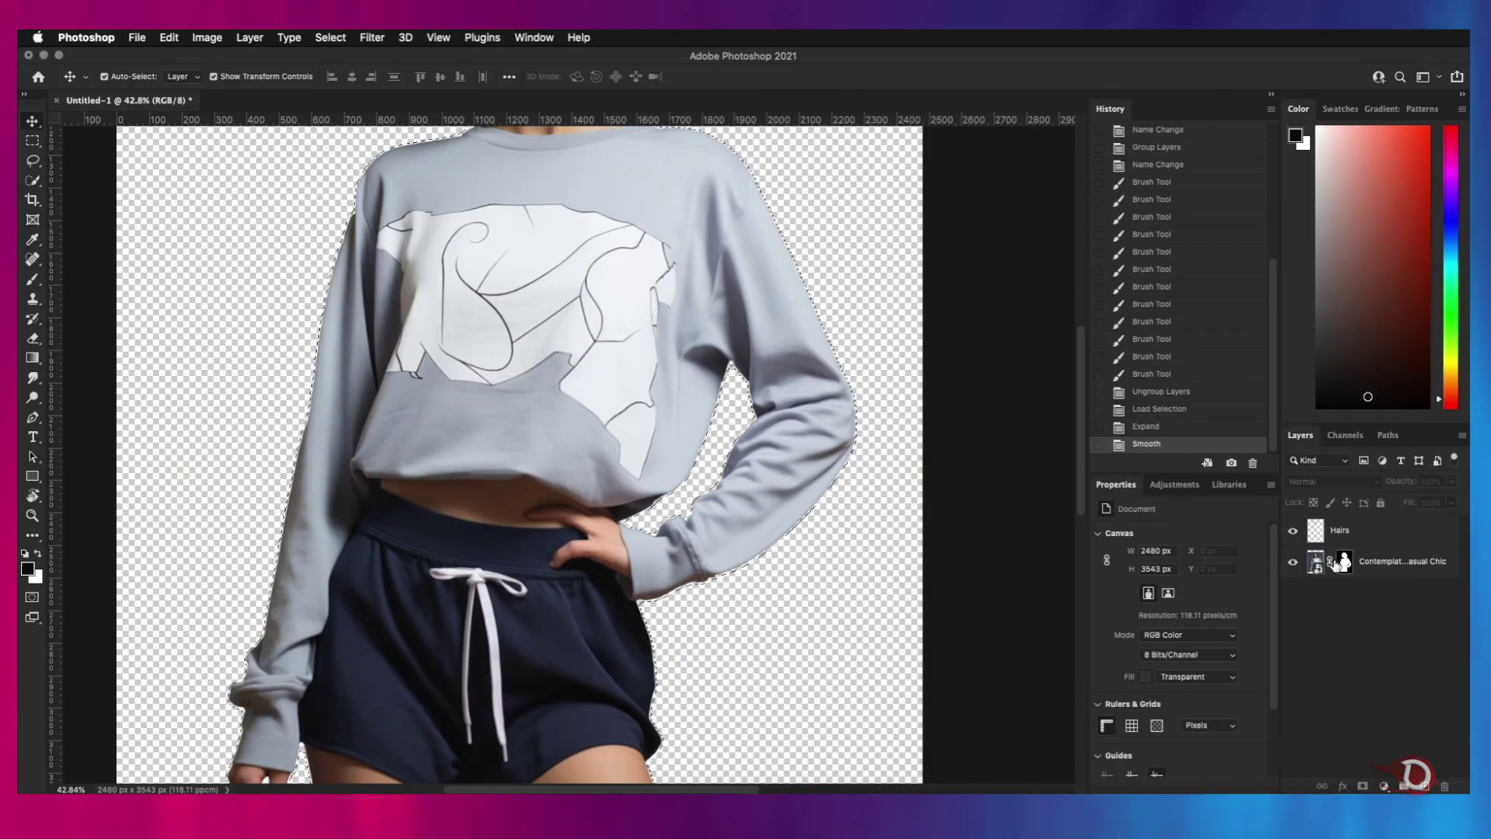
Paint white on the Contemplative Casual Chic layer's mask inside the selection along the body edges at brush size 200, then deselect
{"action": "left_click", "coordinate": [1339, 563]}
{"action": "key", "text": "b"}
{"action": "scroll", "coordinate": [263, 481], "scroll_direction": "up", "scroll_amount": 3}
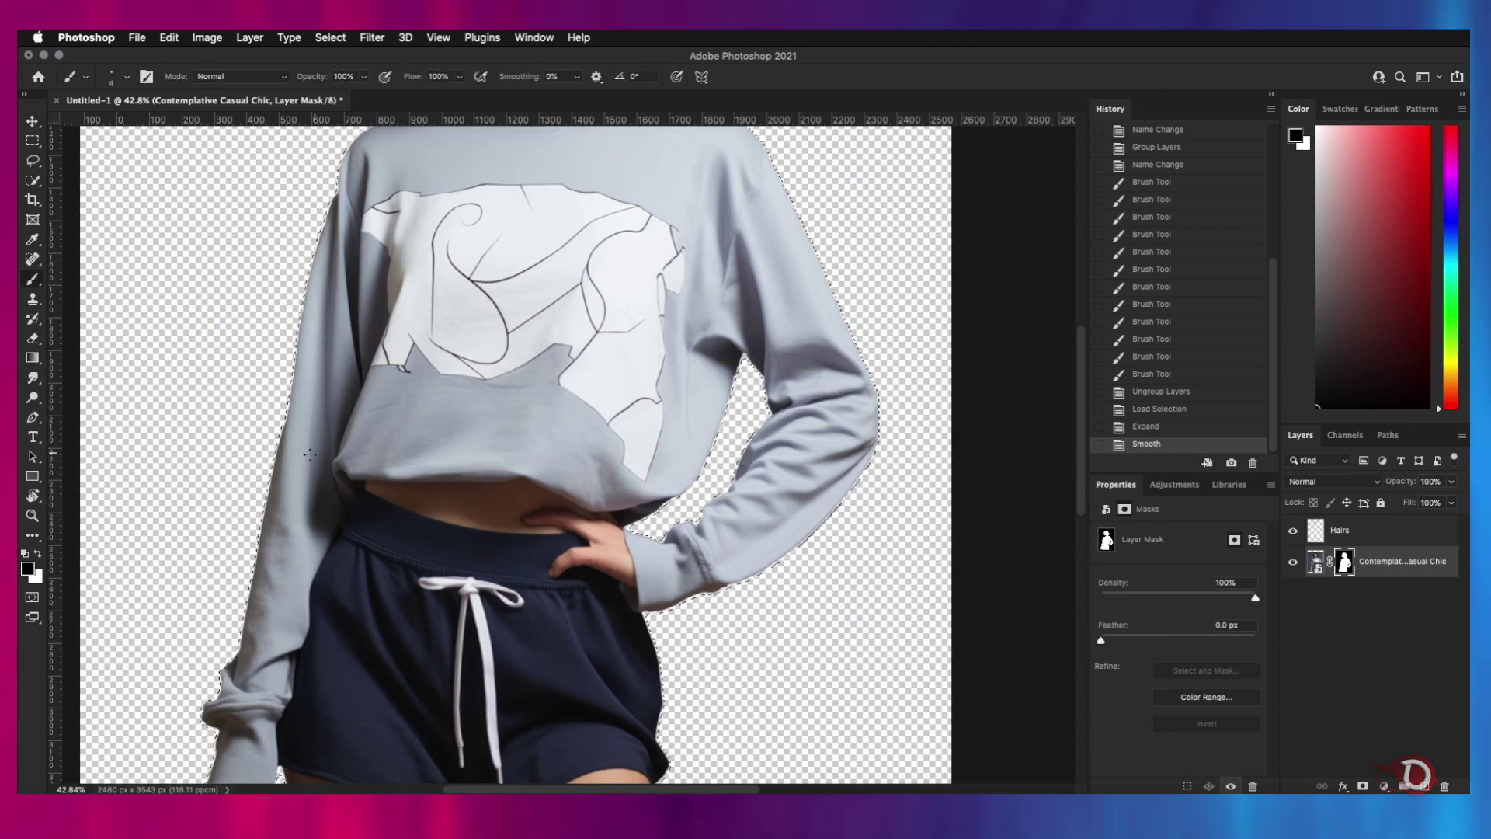
{"action": "key", "text": "bracketright"}
{"action": "key", "text": "bracketright"}
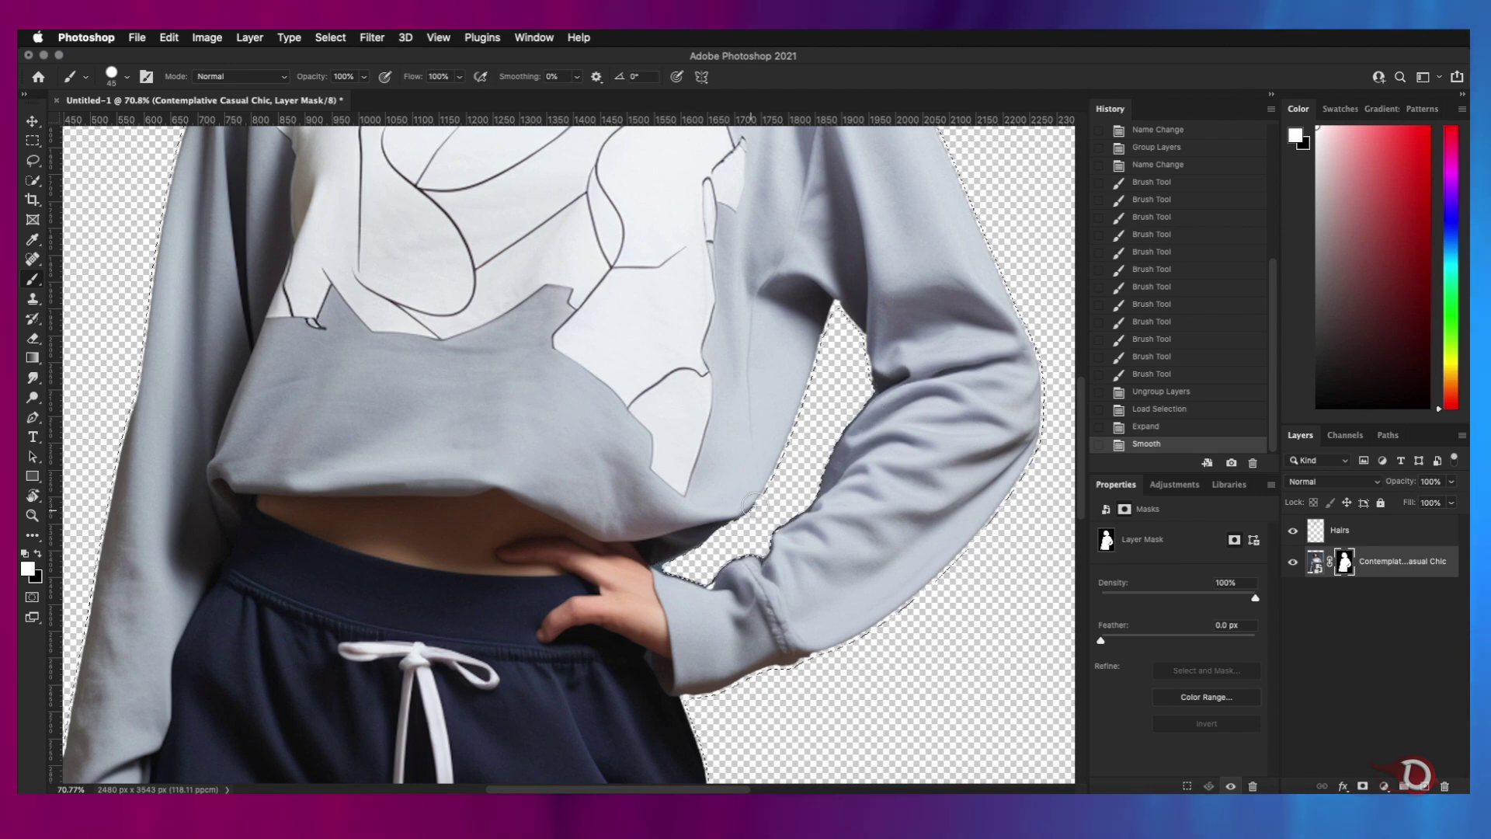
{"action": "scroll", "coordinate": [648, 319], "scroll_direction": "down", "scroll_amount": 3}
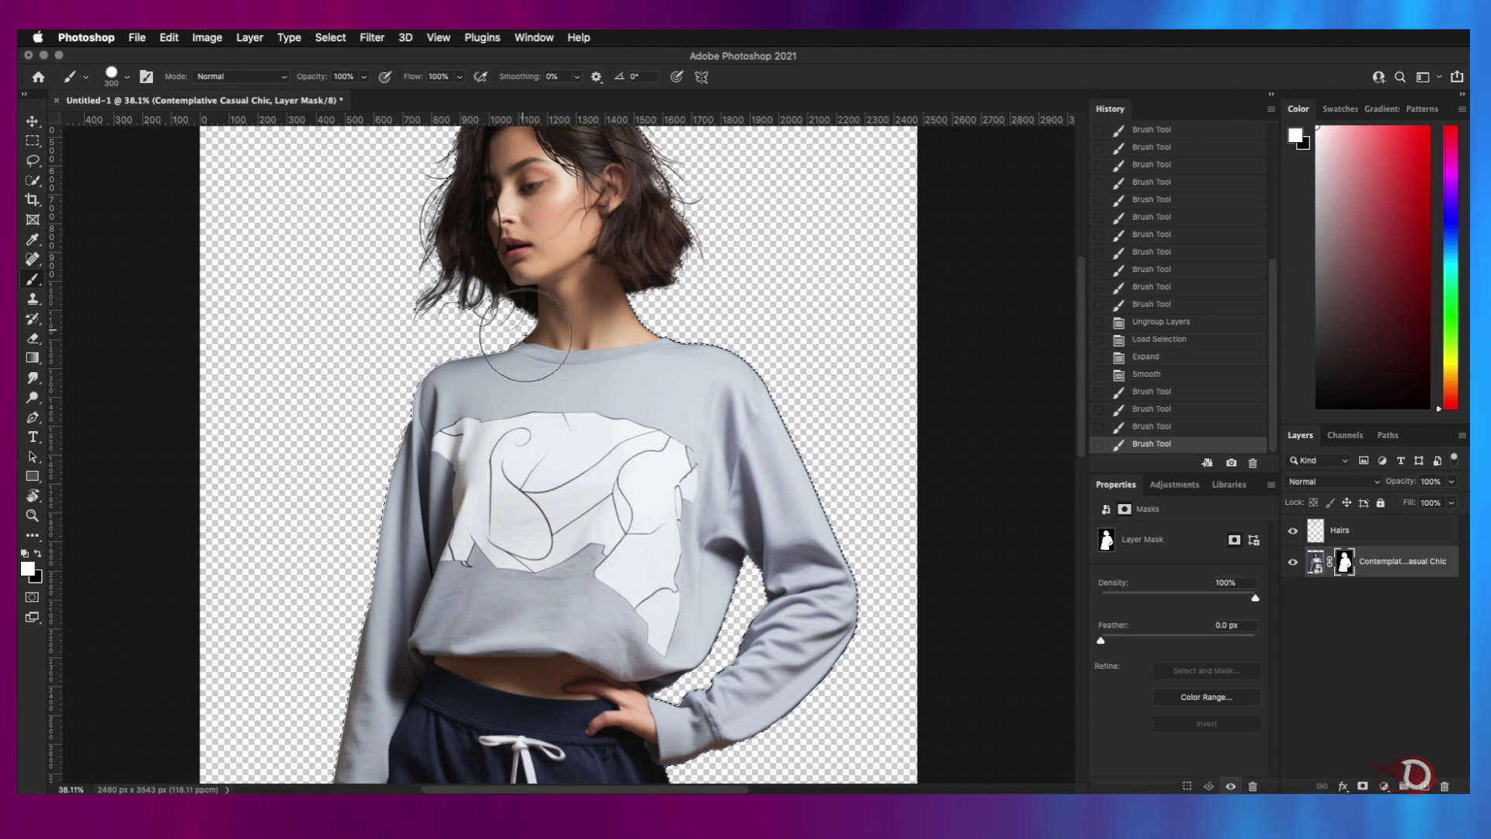
{"action": "left_click_drag", "start_coordinate": [497, 613], "coordinate": [708, 303]}
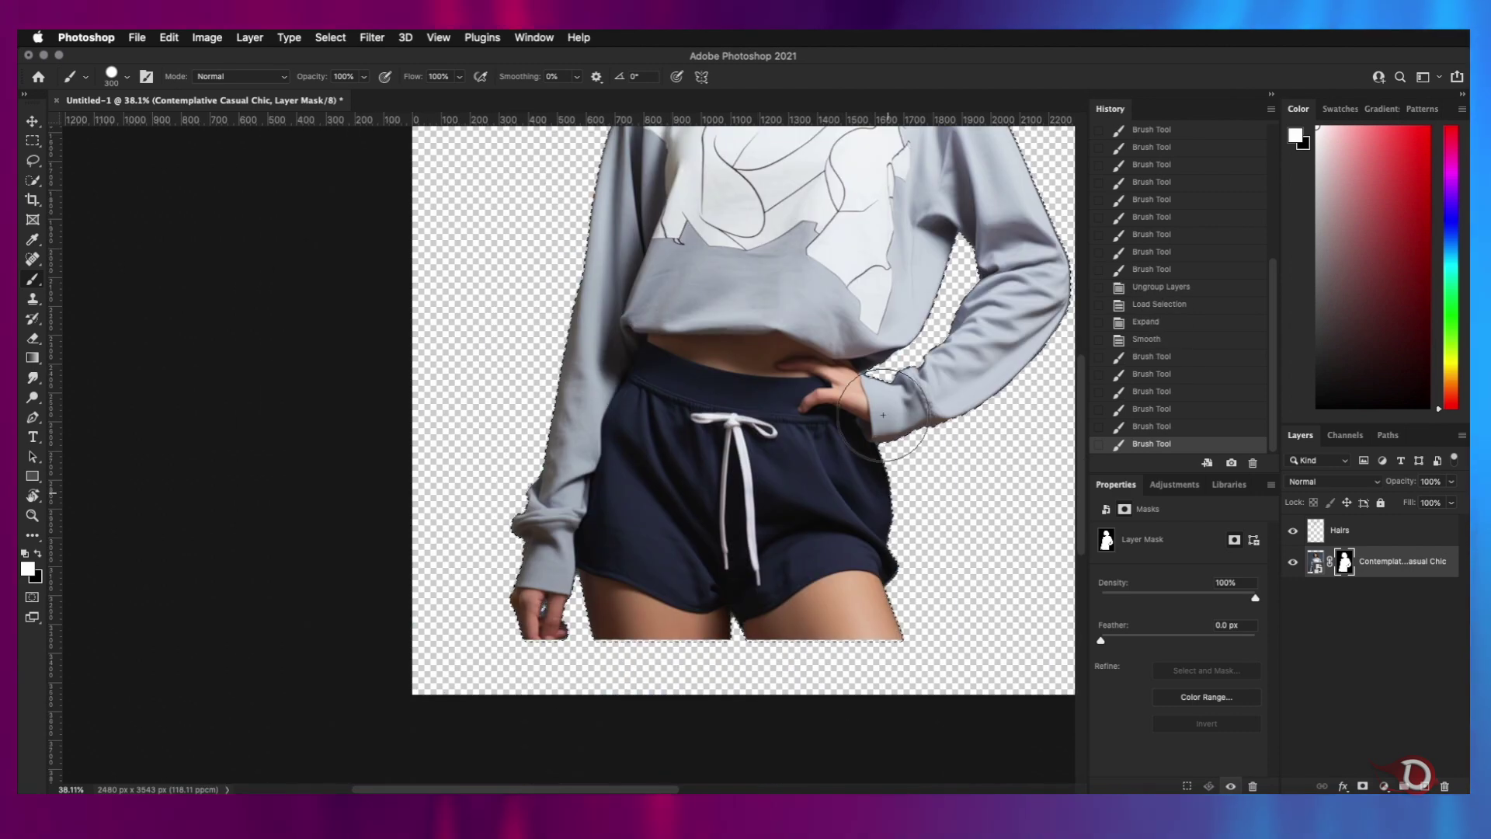
{"action": "key", "text": "ctrl+d"}
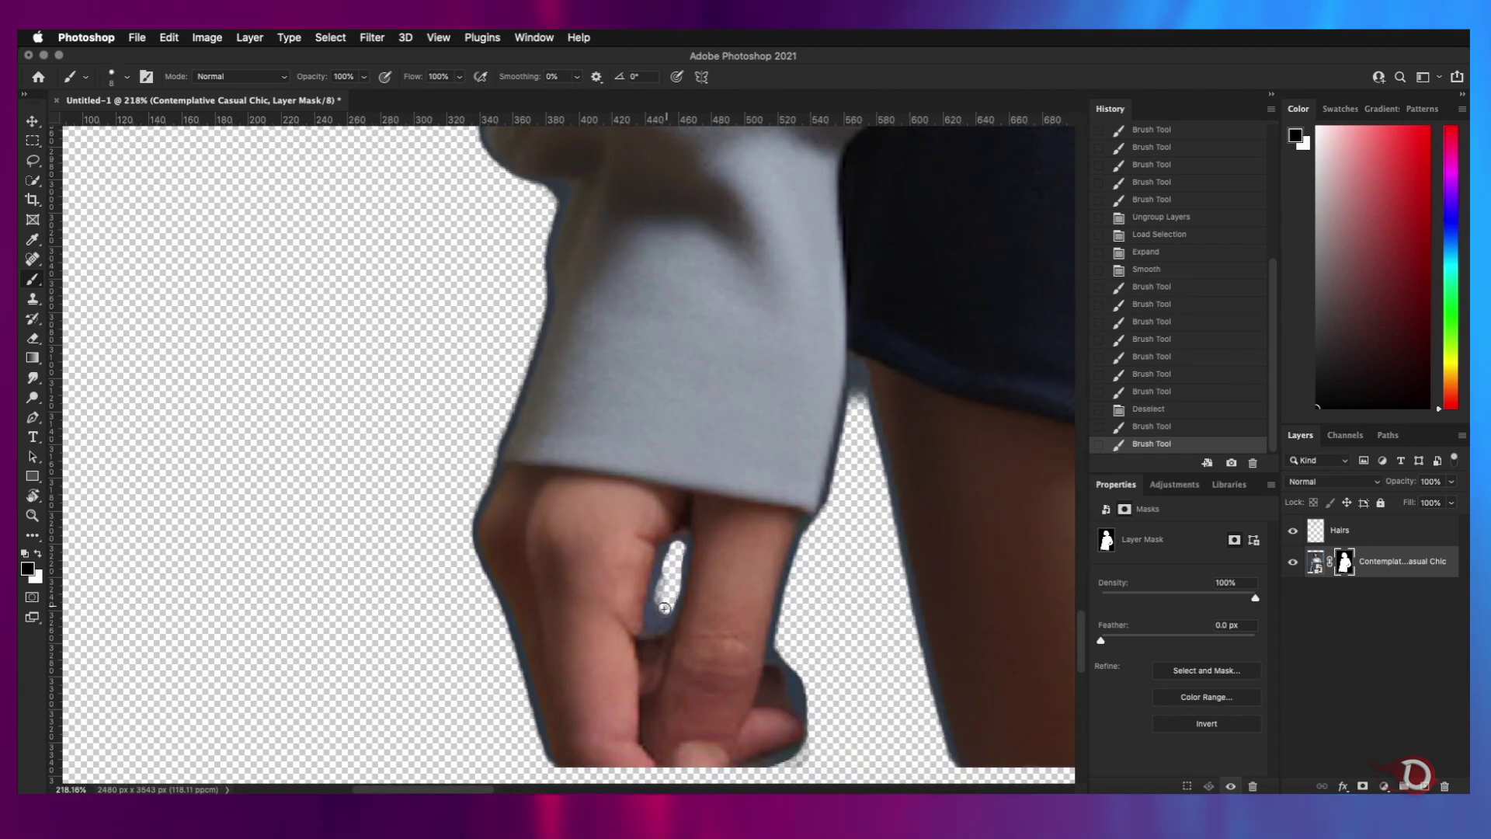
Paint black on the mask with a small brush to remove leftover background between the fingers, around the hand and between sleeve and thigh
{"action": "left_click_drag", "start_coordinate": [662, 572], "coordinate": [660, 620]}
{"action": "left_click_drag", "start_coordinate": [776, 684], "coordinate": [675, 543]}
{"action": "left_click_drag", "start_coordinate": [679, 520], "coordinate": [701, 557]}
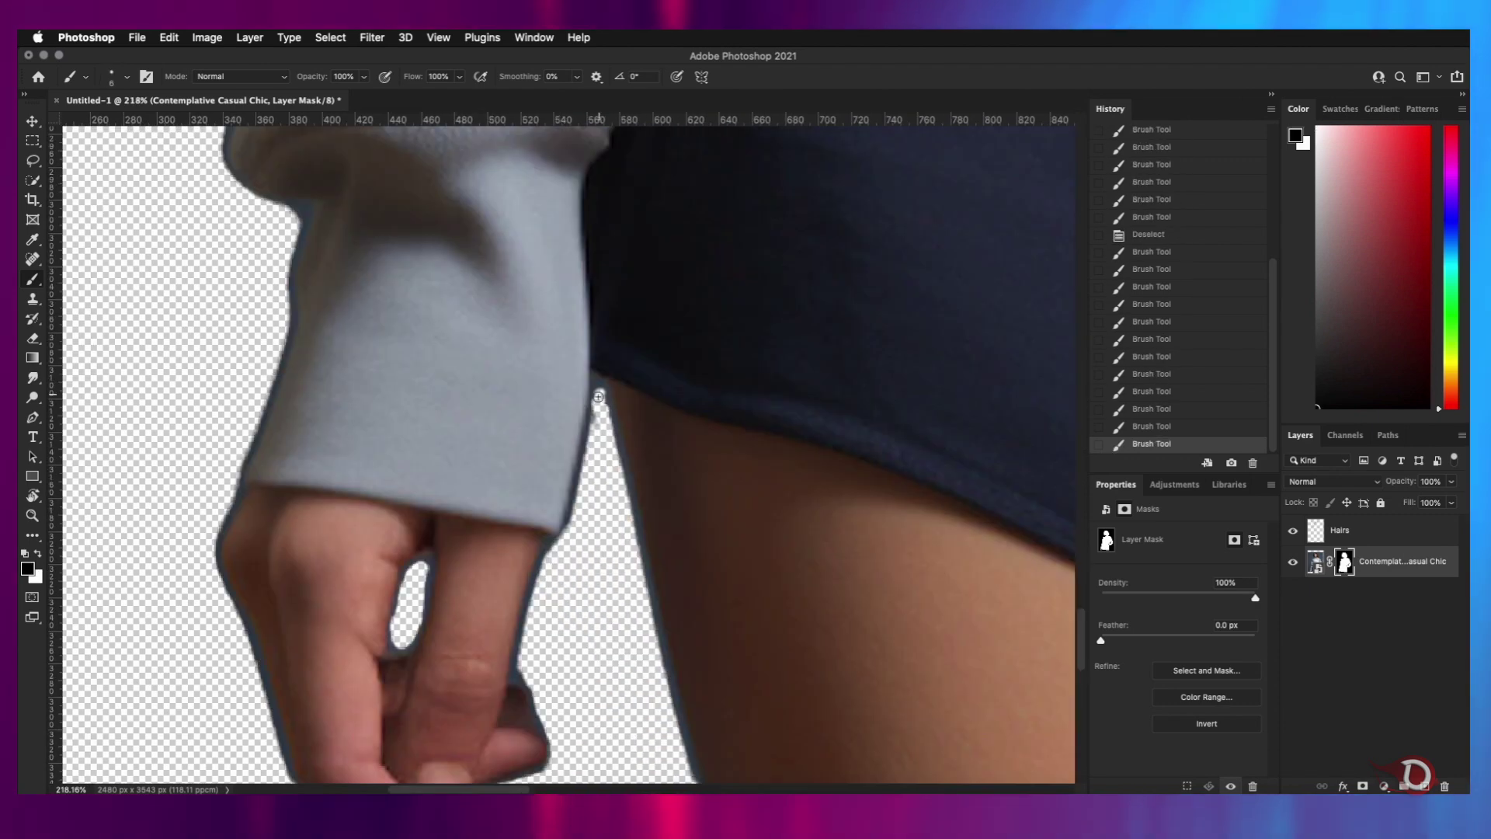
{"action": "left_click", "coordinate": [778, 593]}
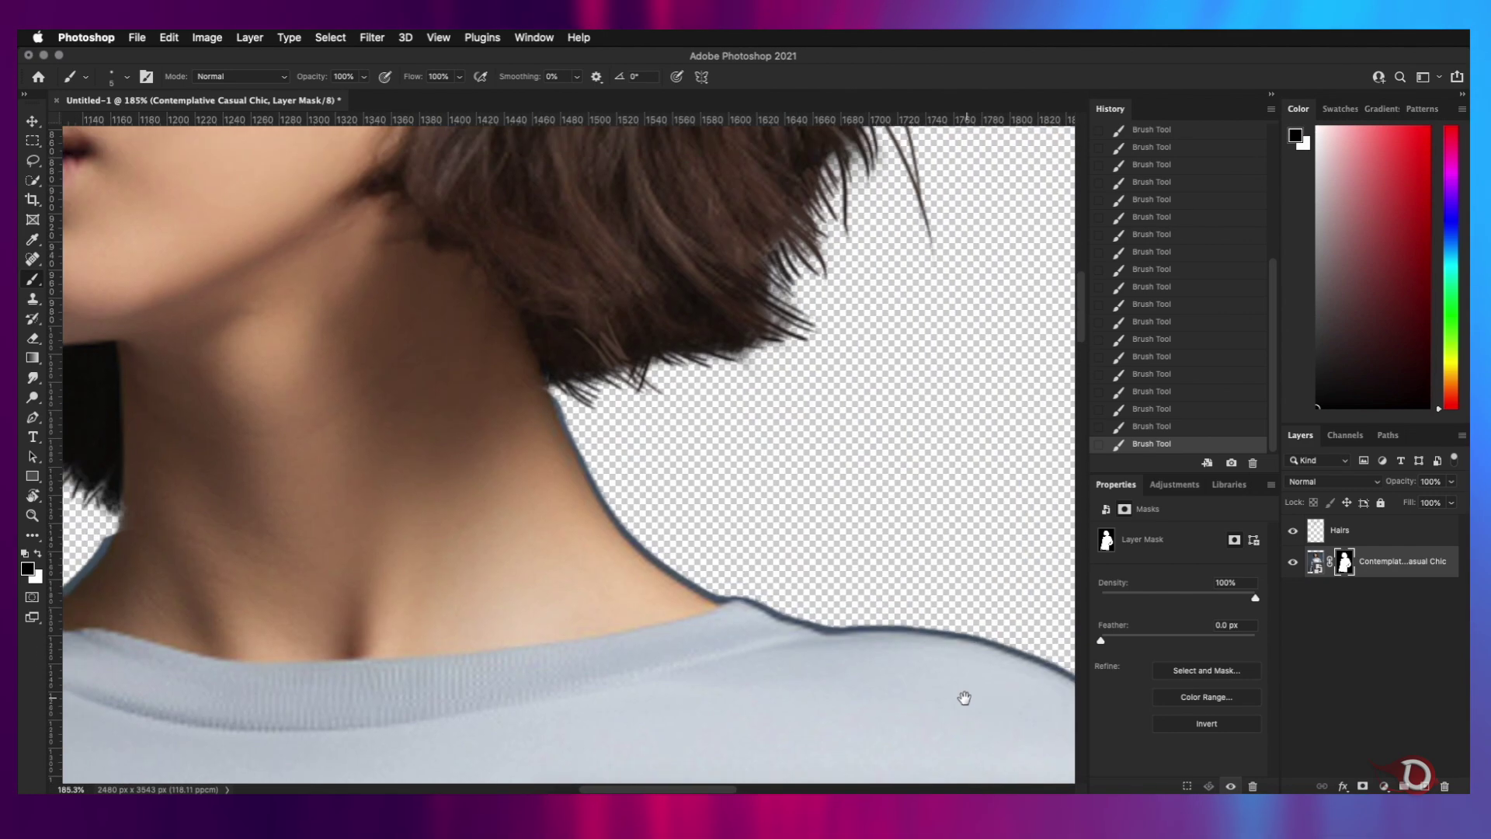
{"action": "key", "text": "x"}
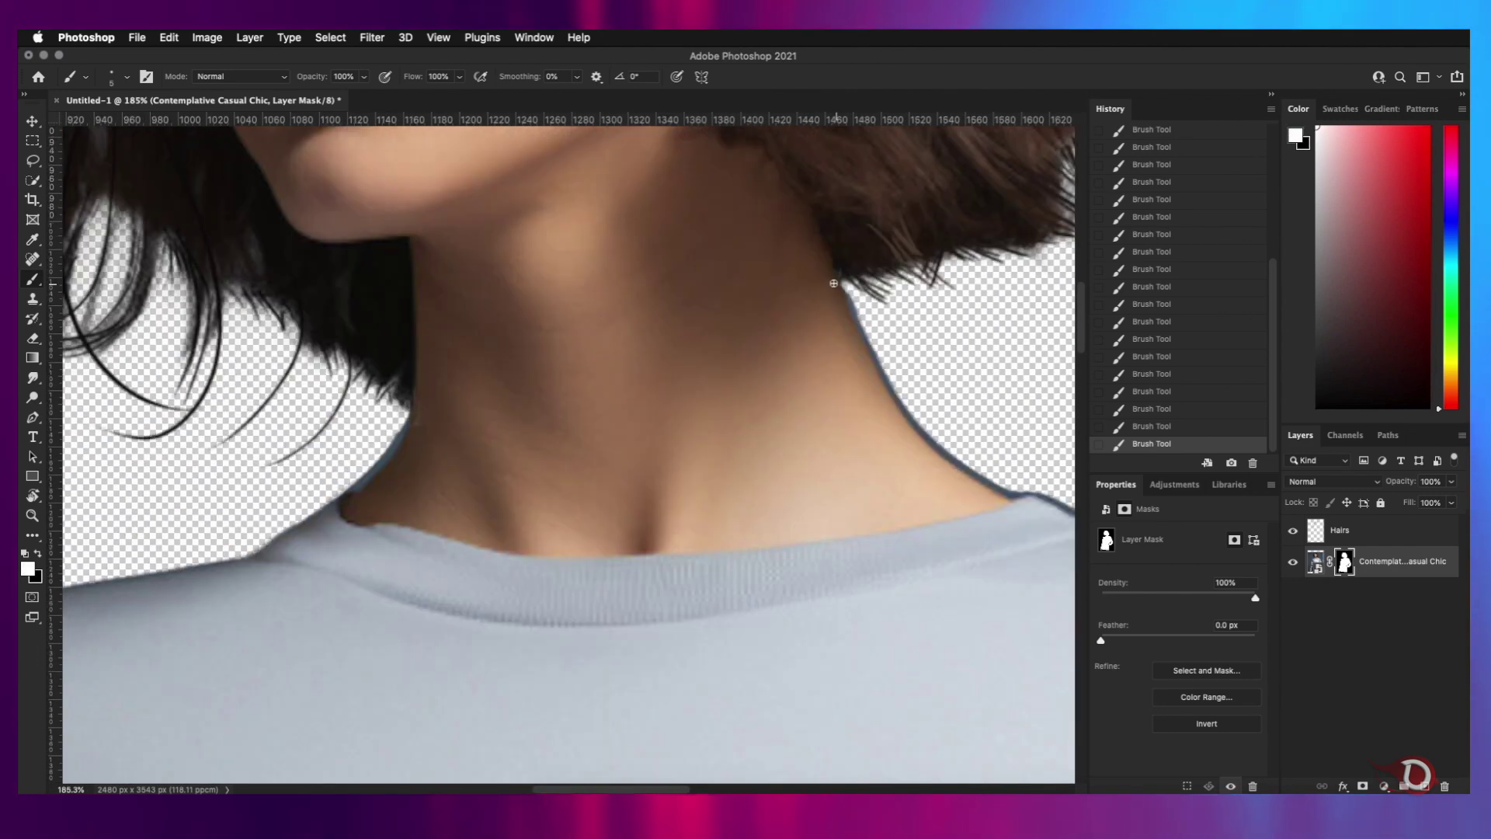
{"action": "scroll", "coordinate": [669, 543], "scroll_direction": "down", "scroll_amount": 10}
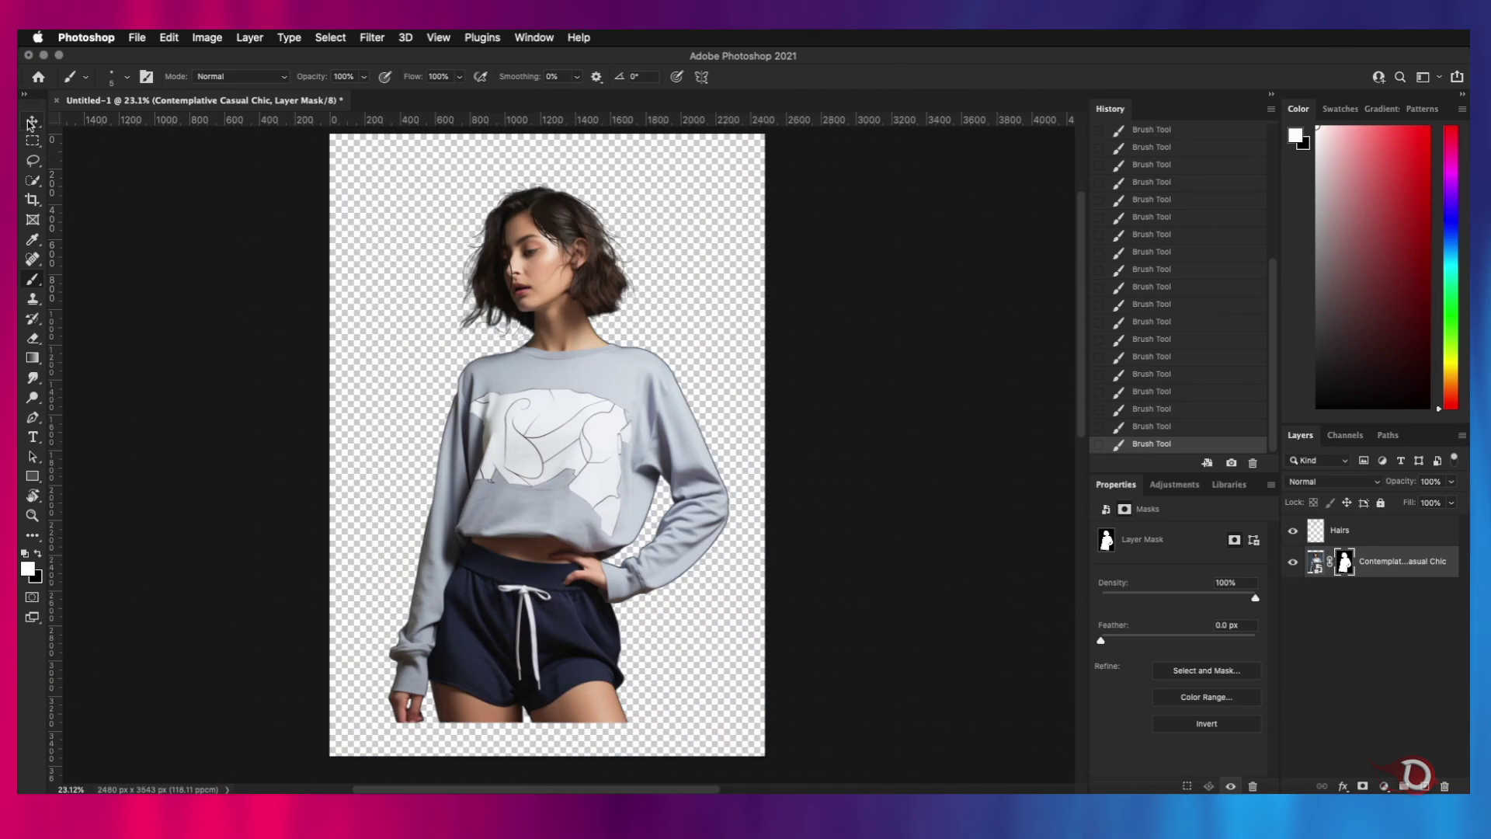
Convert the Hairs and Contemplative Casual Chic layers into one smart object and rename it Subject
{"action": "left_click", "coordinate": [32, 122]}
{"action": "left_click", "coordinate": [1382, 534]}
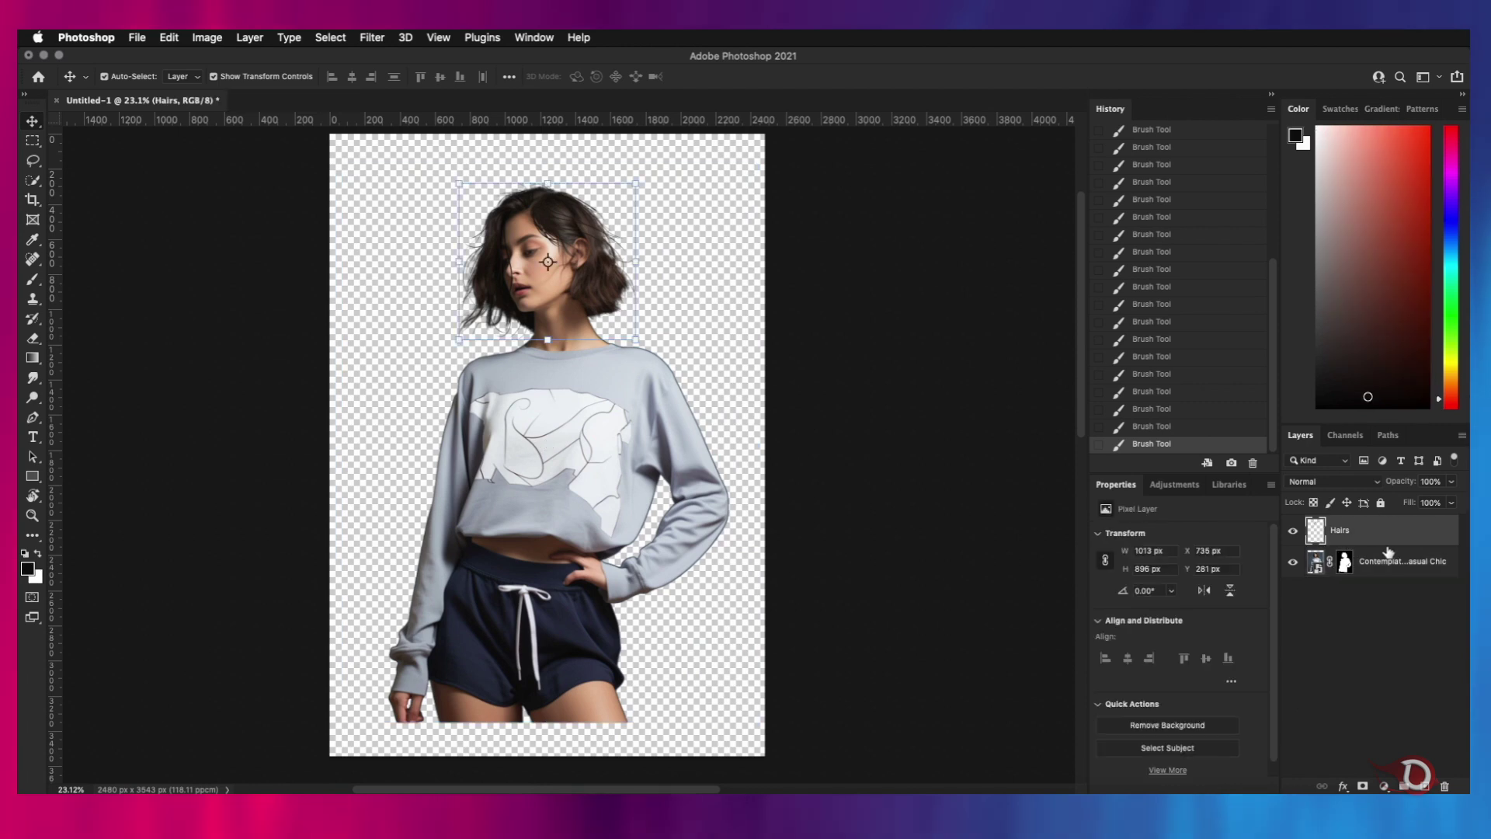
{"action": "left_click", "coordinate": [1402, 556], "text": "shift"}
{"action": "right_click", "coordinate": [1426, 555]}
{"action": "right_click", "coordinate": [1367, 532]}
{"action": "left_click", "coordinate": [1405, 340]}
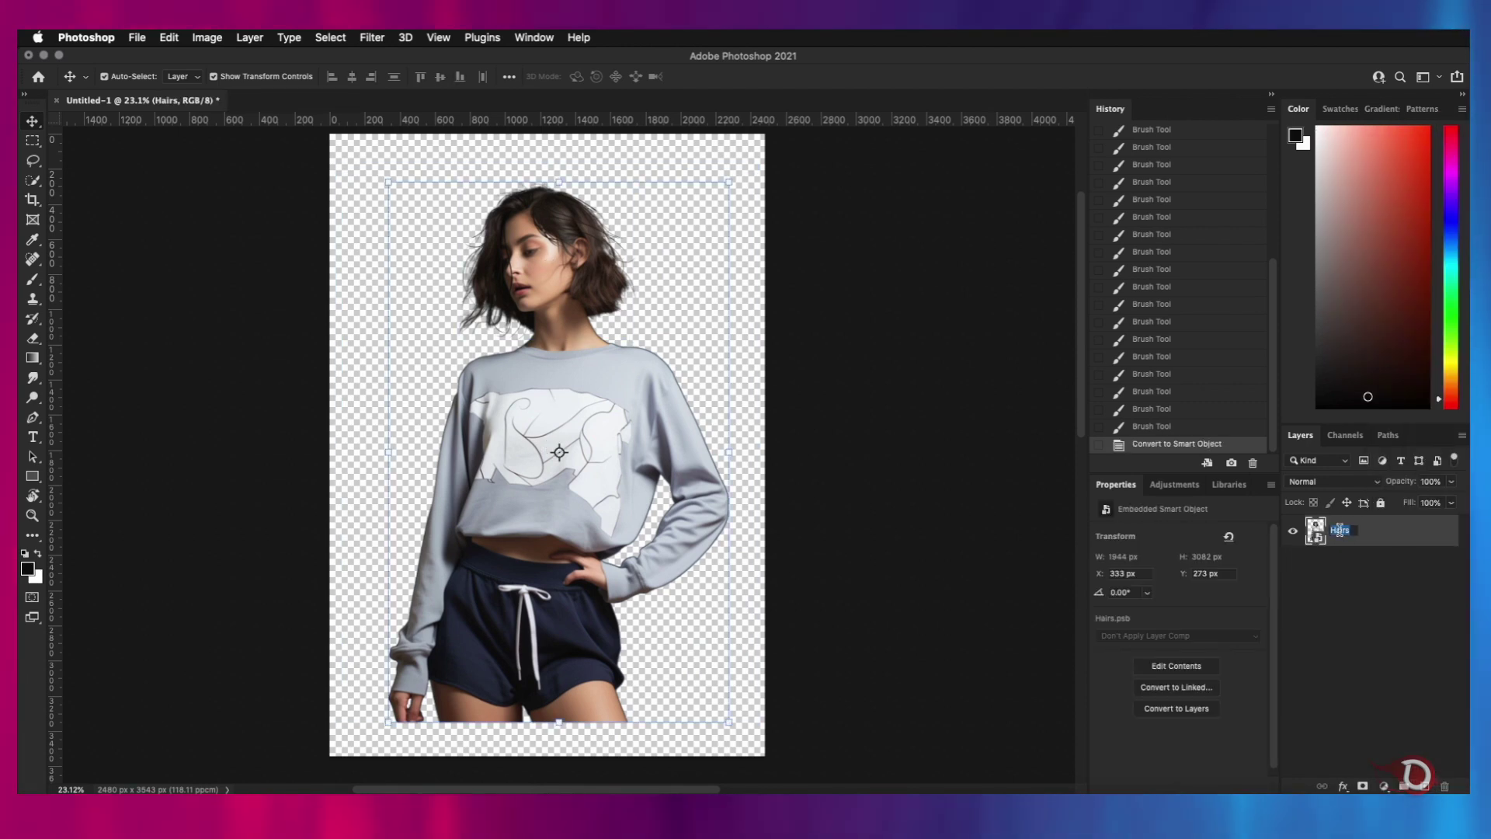
Duplicate the Subject layer and add a Hue/Saturation adjustment layer above the copy
{"action": "scroll", "coordinate": [653, 458], "scroll_direction": "down", "scroll_amount": 2}
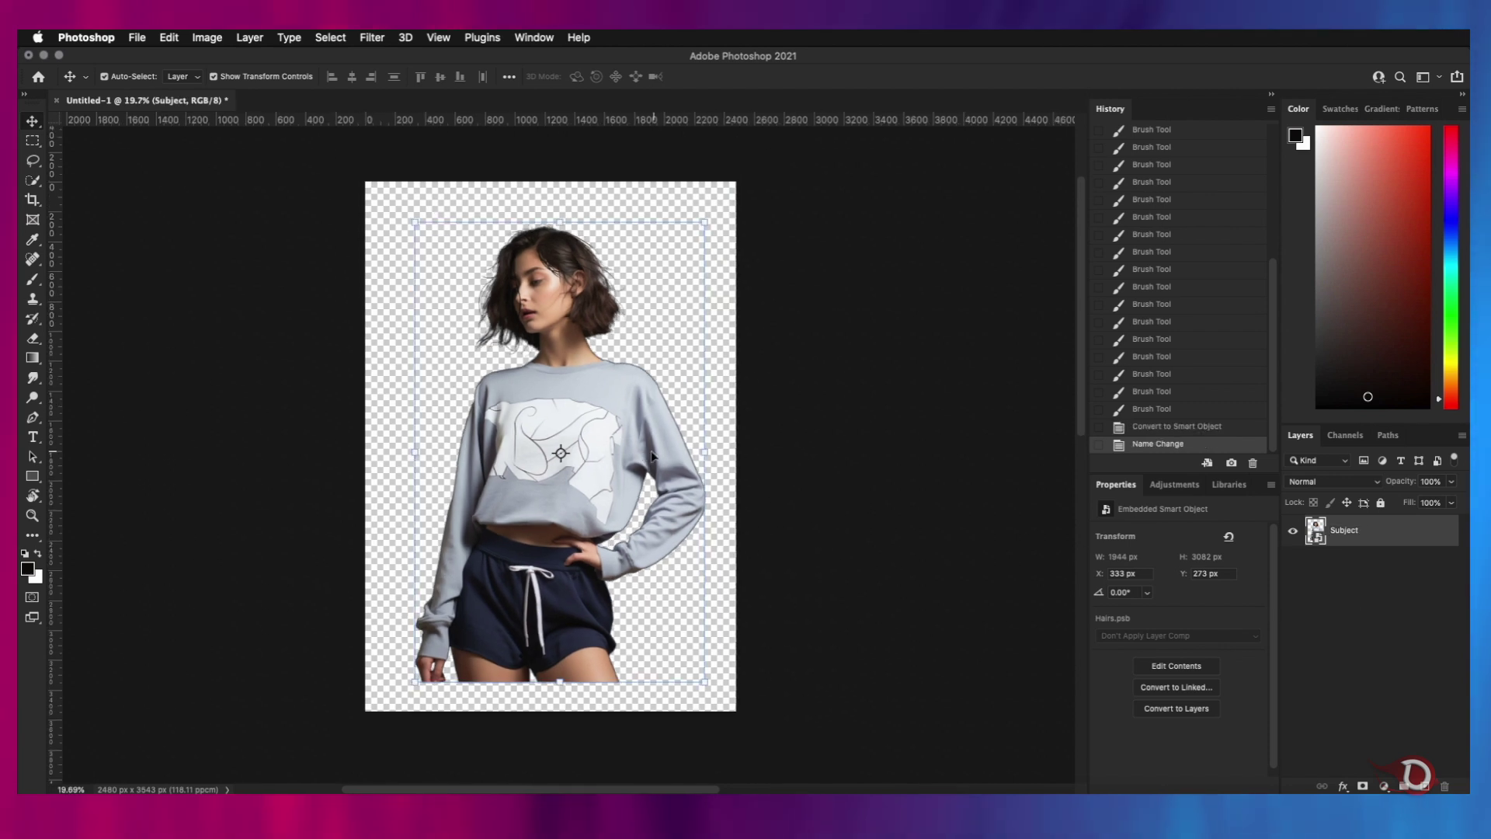
{"action": "scroll", "coordinate": [653, 458], "scroll_direction": "up", "scroll_amount": 3}
{"action": "scroll", "coordinate": [653, 458], "scroll_direction": "up", "scroll_amount": 1}
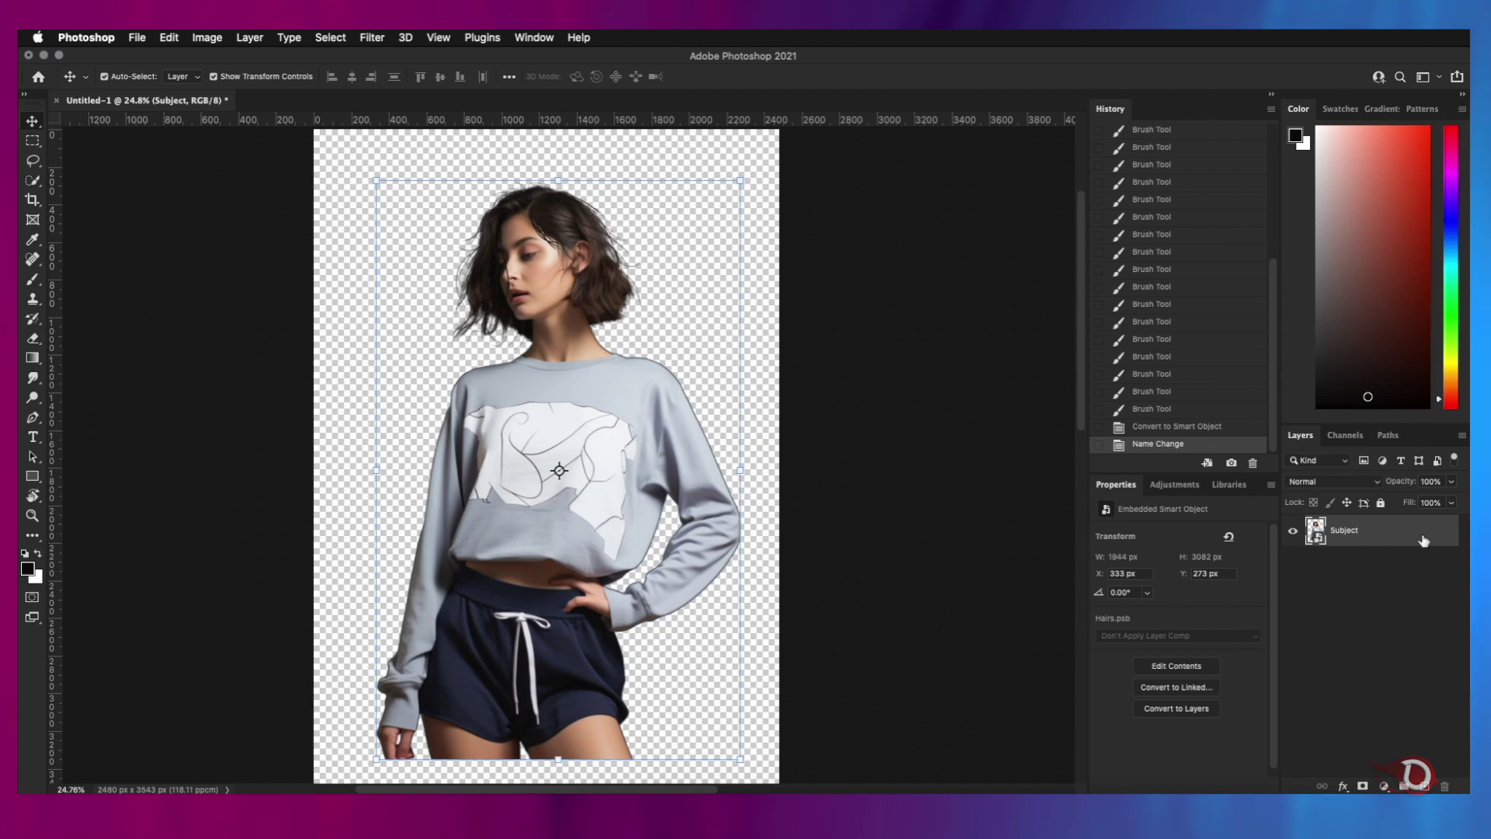
{"action": "key", "text": "super+j"}
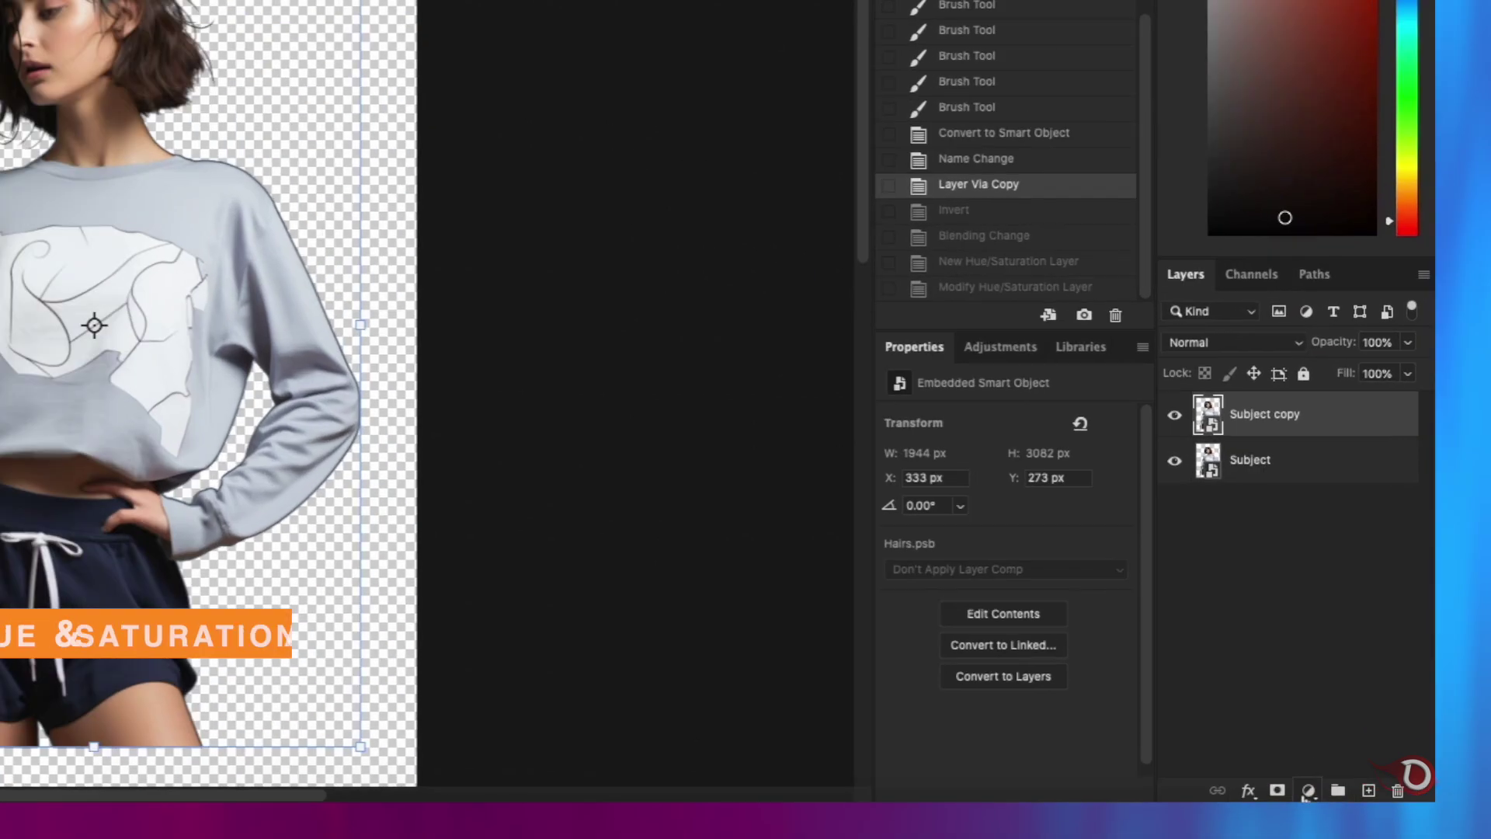
{"action": "left_click", "coordinate": [1384, 786]}
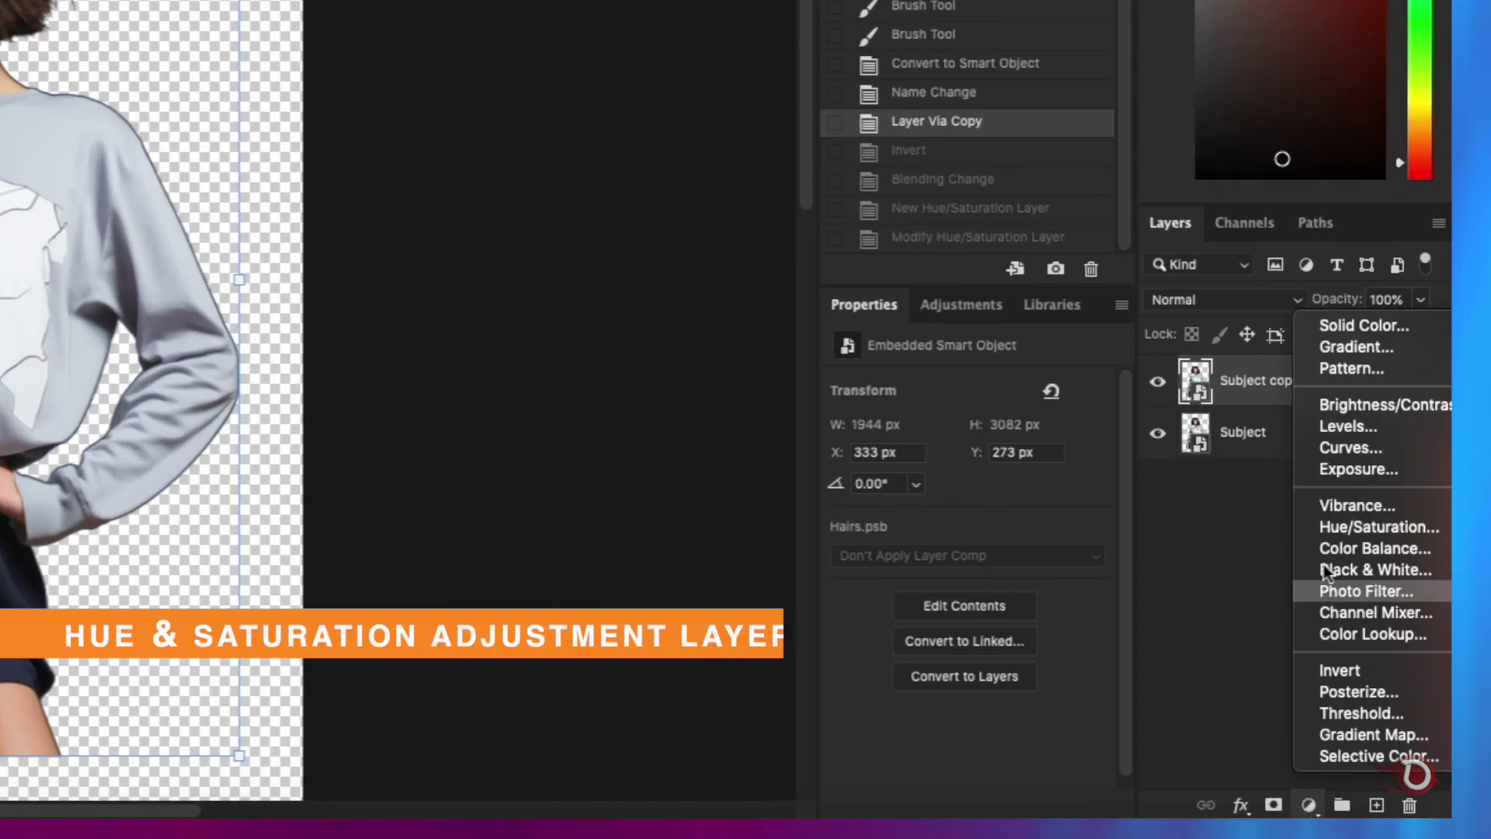
{"action": "left_click", "coordinate": [1333, 528]}
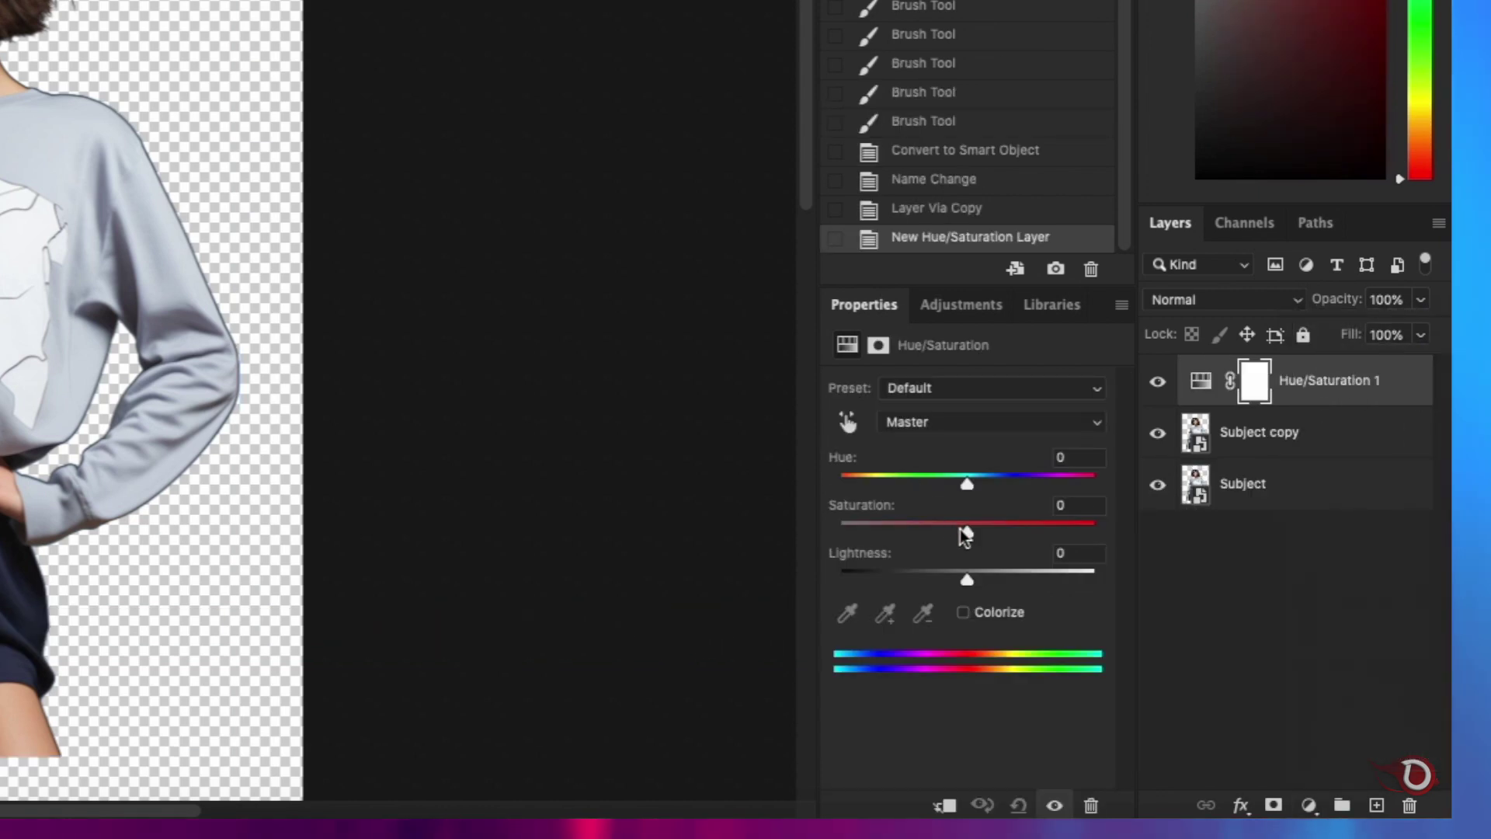
Set the Hue/Saturation layer's saturation to -100 and invert the colours of the Subject copy layer
{"action": "left_click_drag", "start_coordinate": [966, 535], "coordinate": [955, 536]}
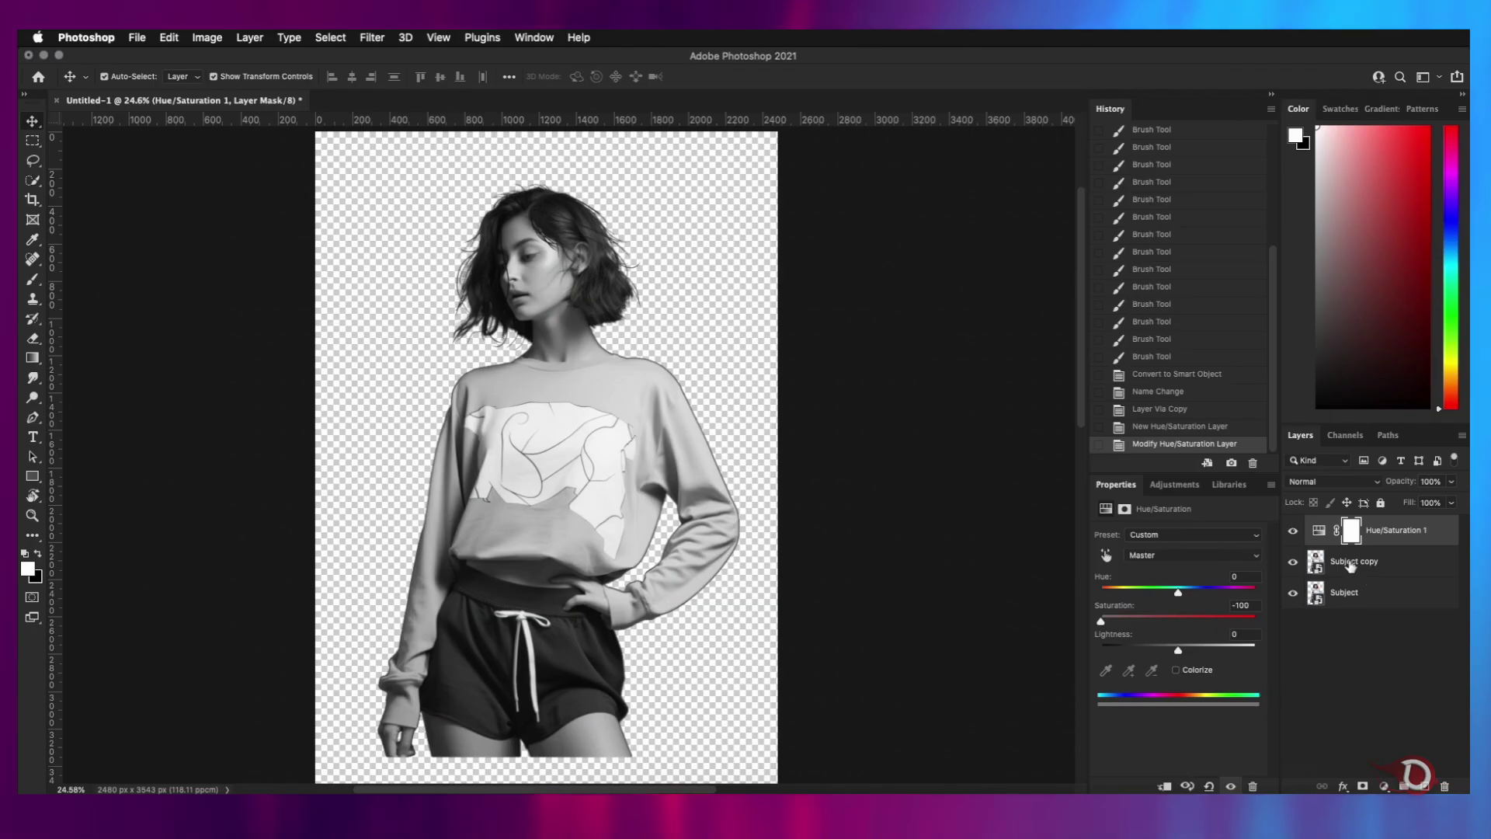
{"action": "left_click", "coordinate": [1351, 565]}
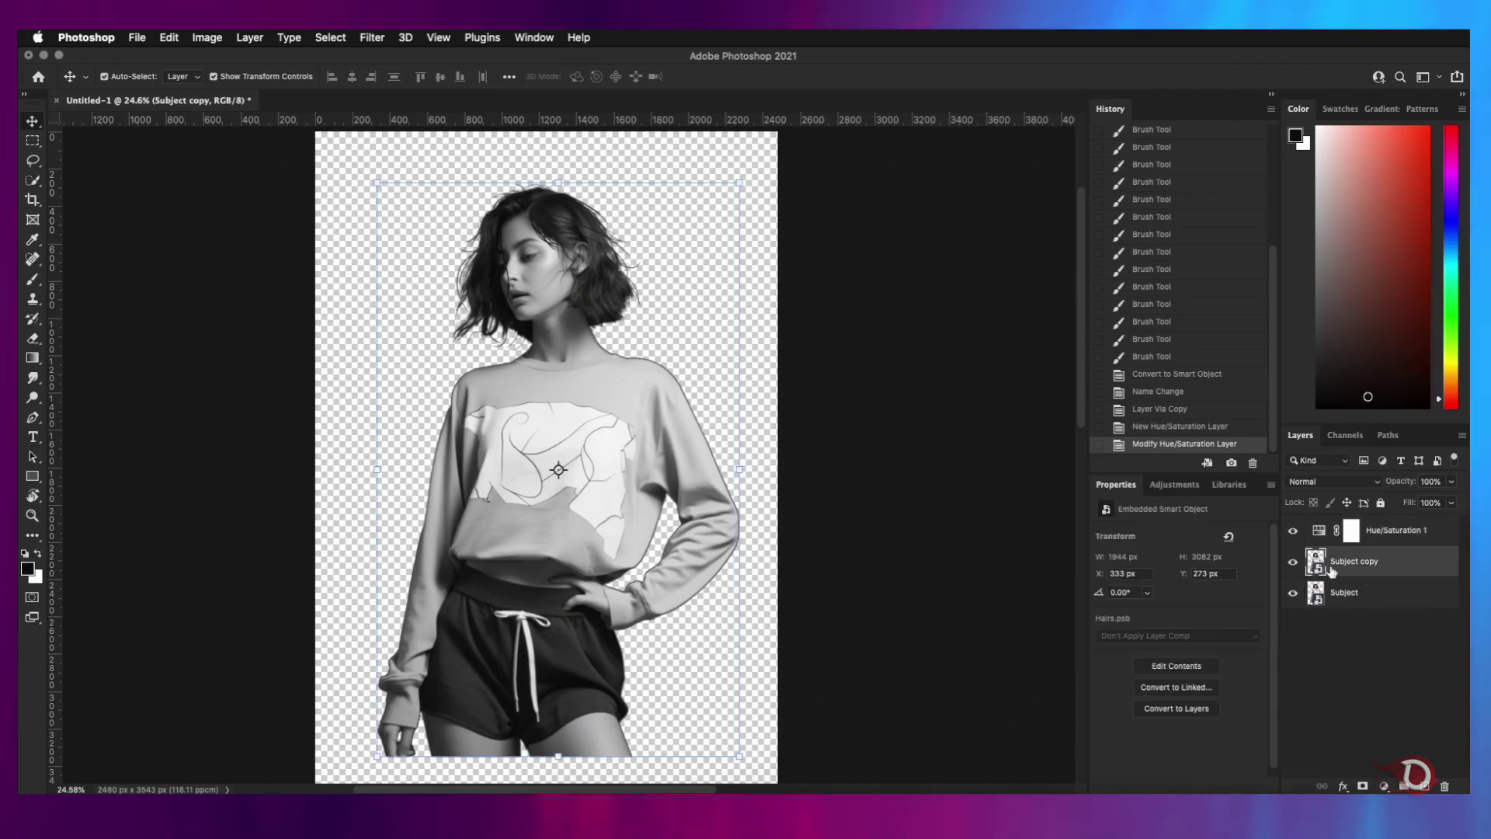
{"action": "key", "text": "super+i"}
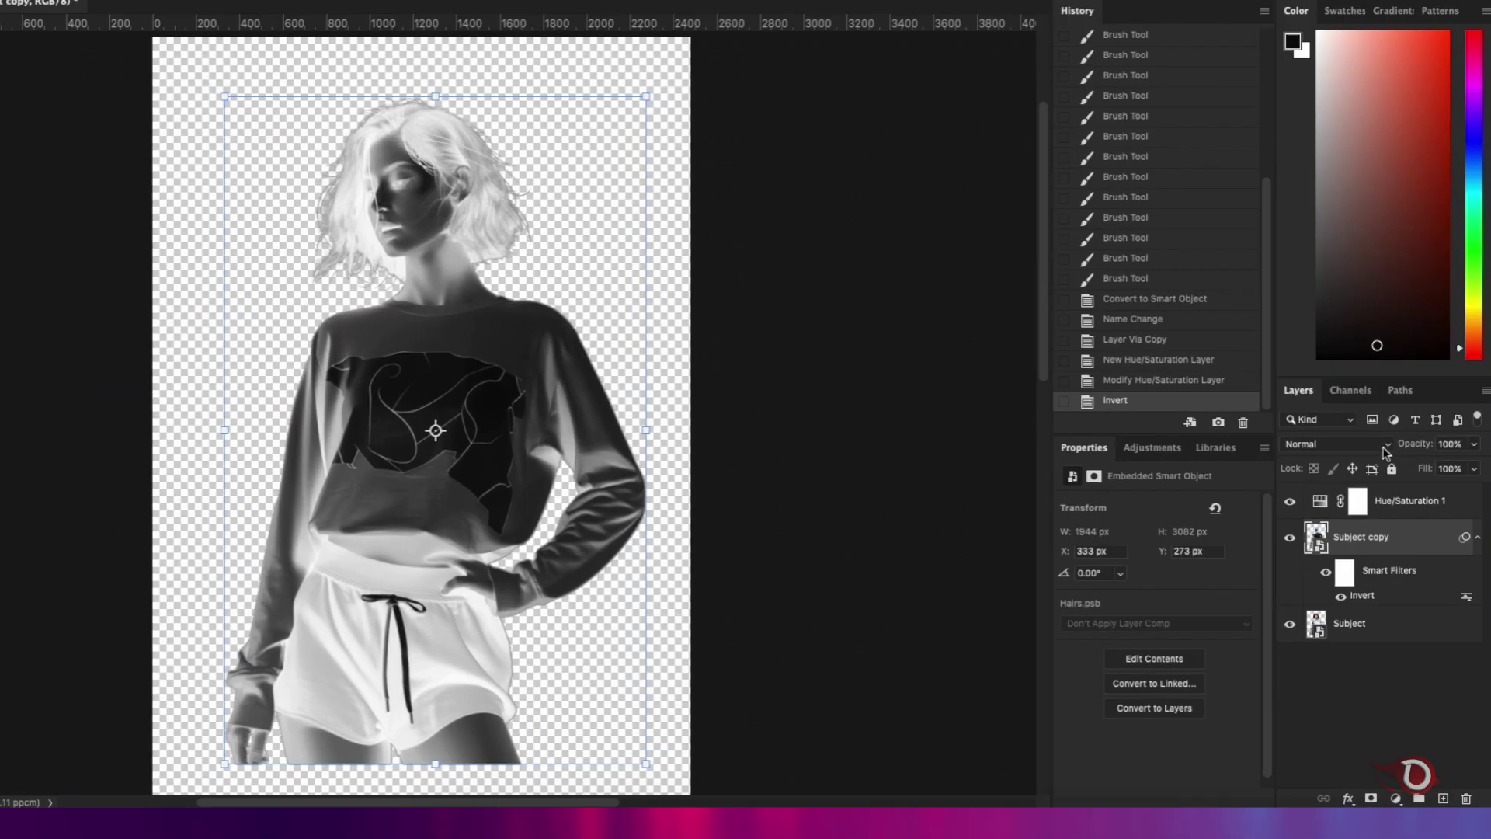
Set the Subject copy layer's blending mode to Color Dodge and apply a Gaussian Blur with a radius of 12.0 pixels
{"action": "left_click", "coordinate": [1371, 482]}
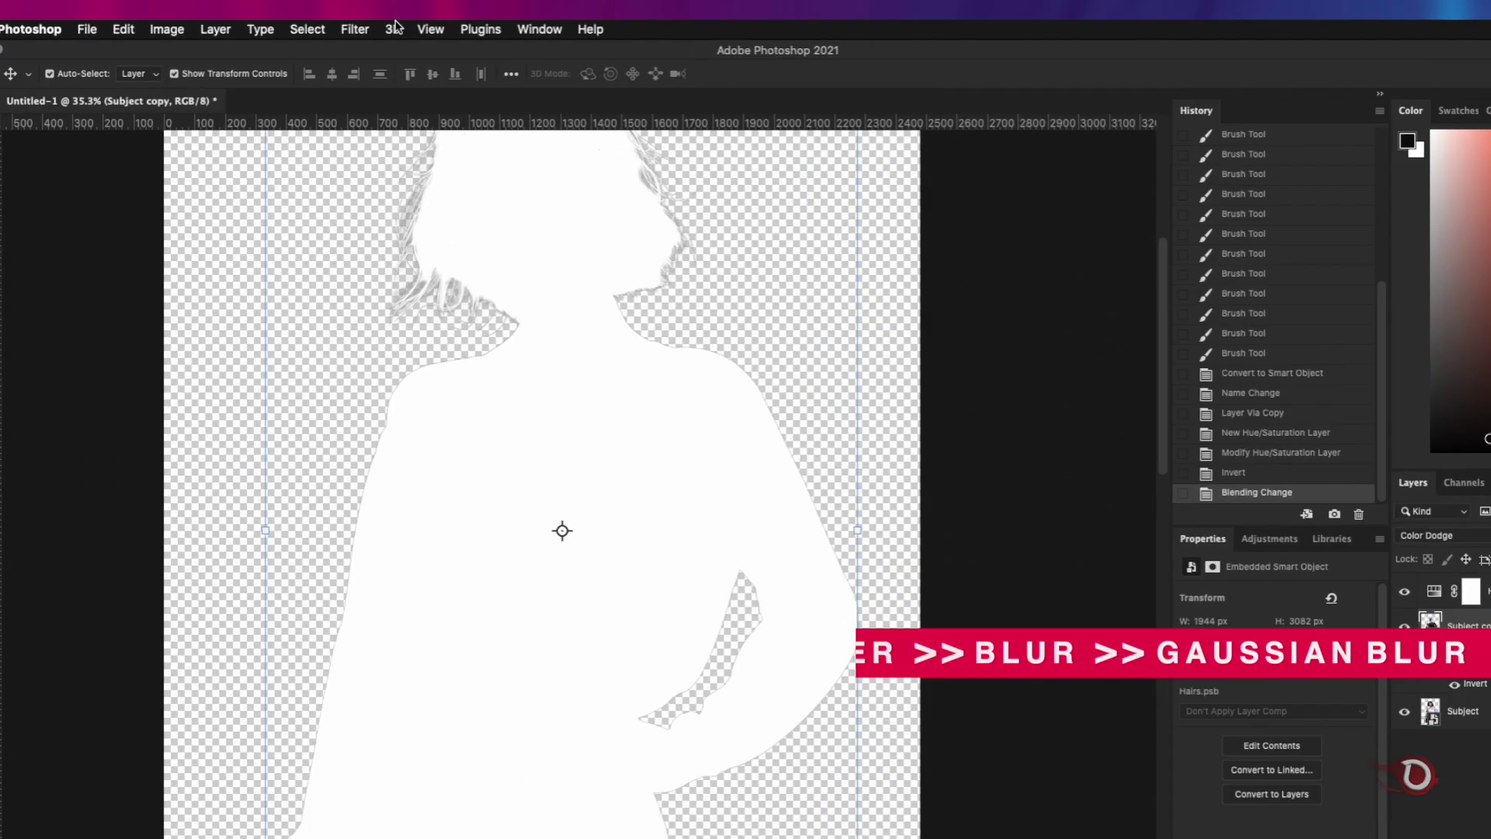
{"action": "left_click", "coordinate": [372, 37]}
{"action": "mouse_move", "coordinate": [406, 369]}
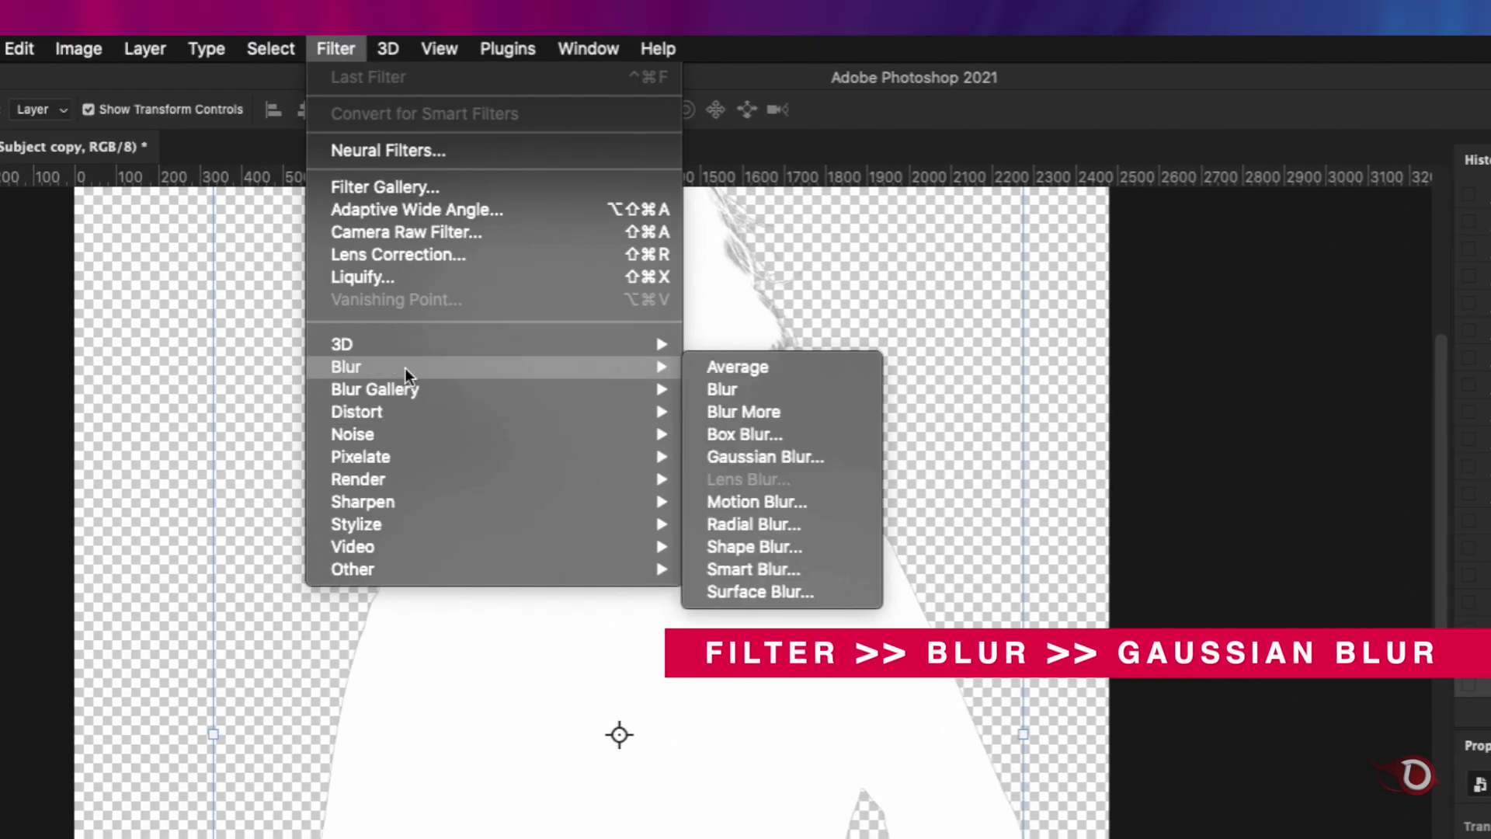
{"action": "left_click", "coordinate": [778, 455]}
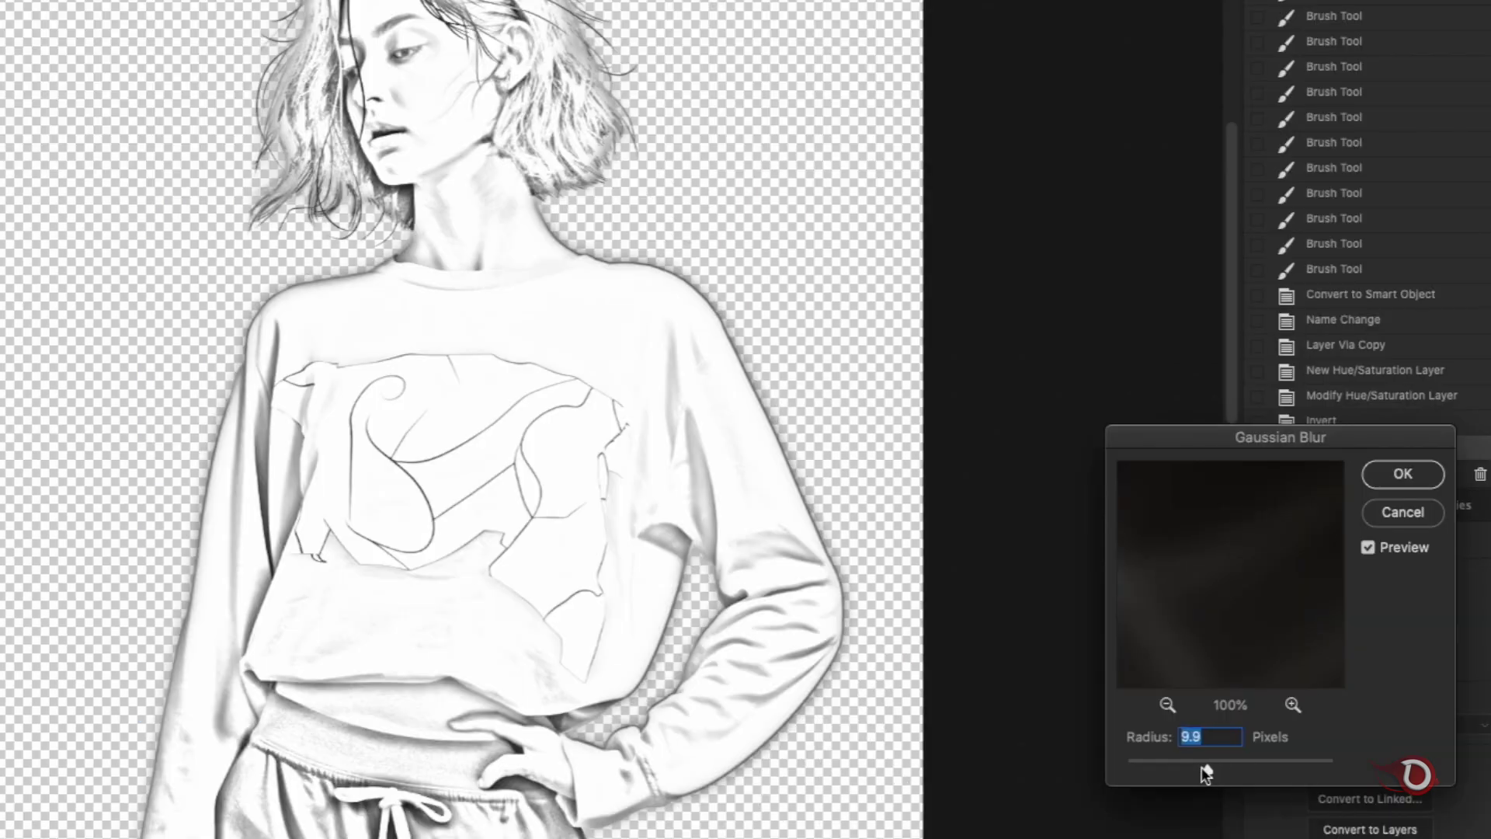
{"action": "mouse_move", "coordinate": [1204, 771]}
{"action": "left_mouse_down"}
{"action": "mouse_move", "coordinate": [1174, 772]}
{"action": "mouse_move", "coordinate": [1212, 775]}
{"action": "left_mouse_up"}
{"action": "scroll", "coordinate": [569, 606], "scroll_direction": "down", "scroll_amount": 5}
{"action": "scroll", "coordinate": [561, 607], "scroll_direction": "up", "scroll_amount": 1}
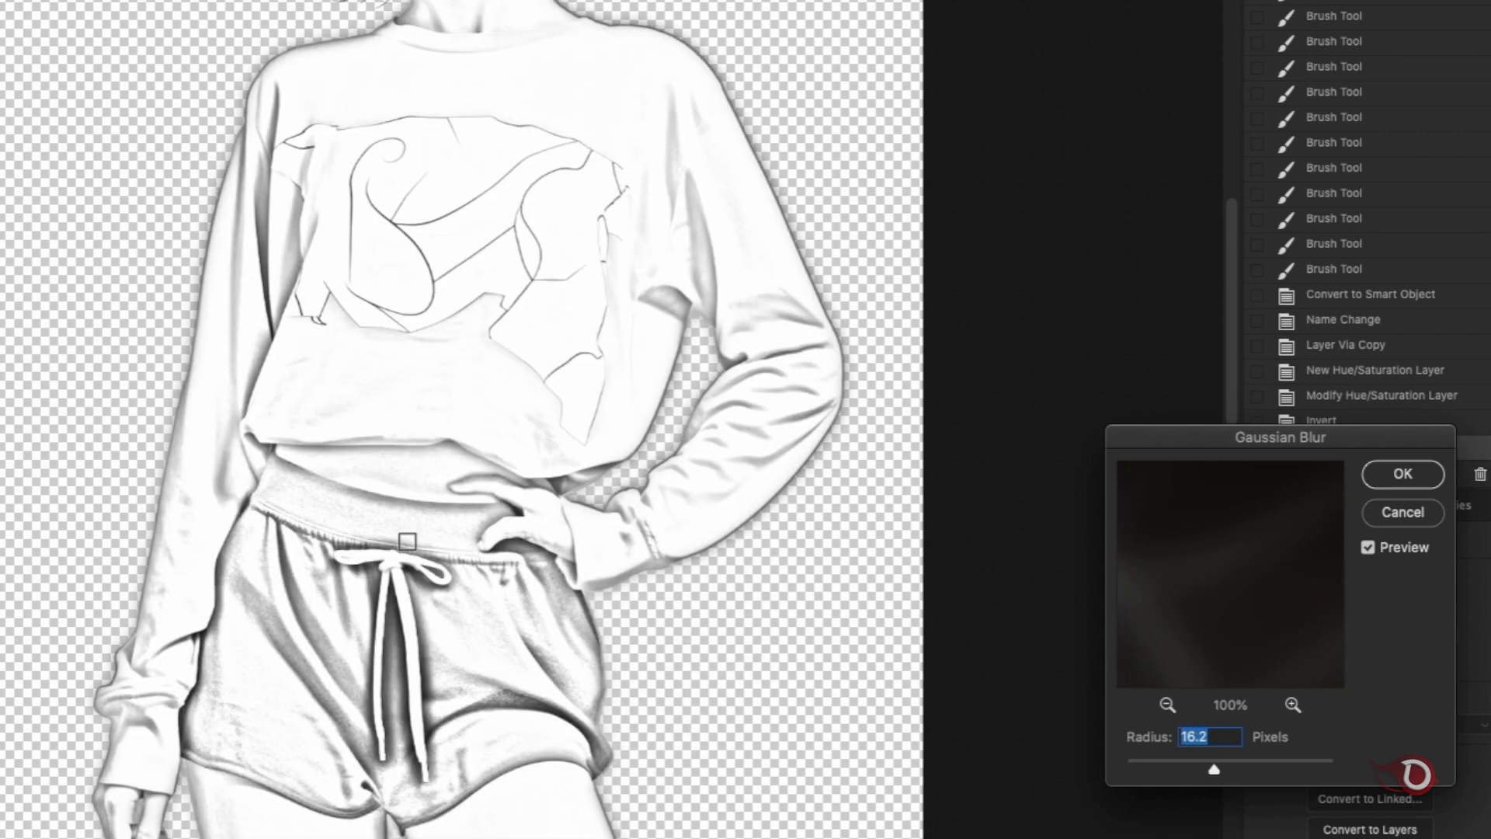
{"action": "scroll", "coordinate": [476, 435], "scroll_direction": "up", "scroll_amount": 2}
{"action": "scroll", "coordinate": [718, 736], "scroll_direction": "down", "scroll_amount": 1}
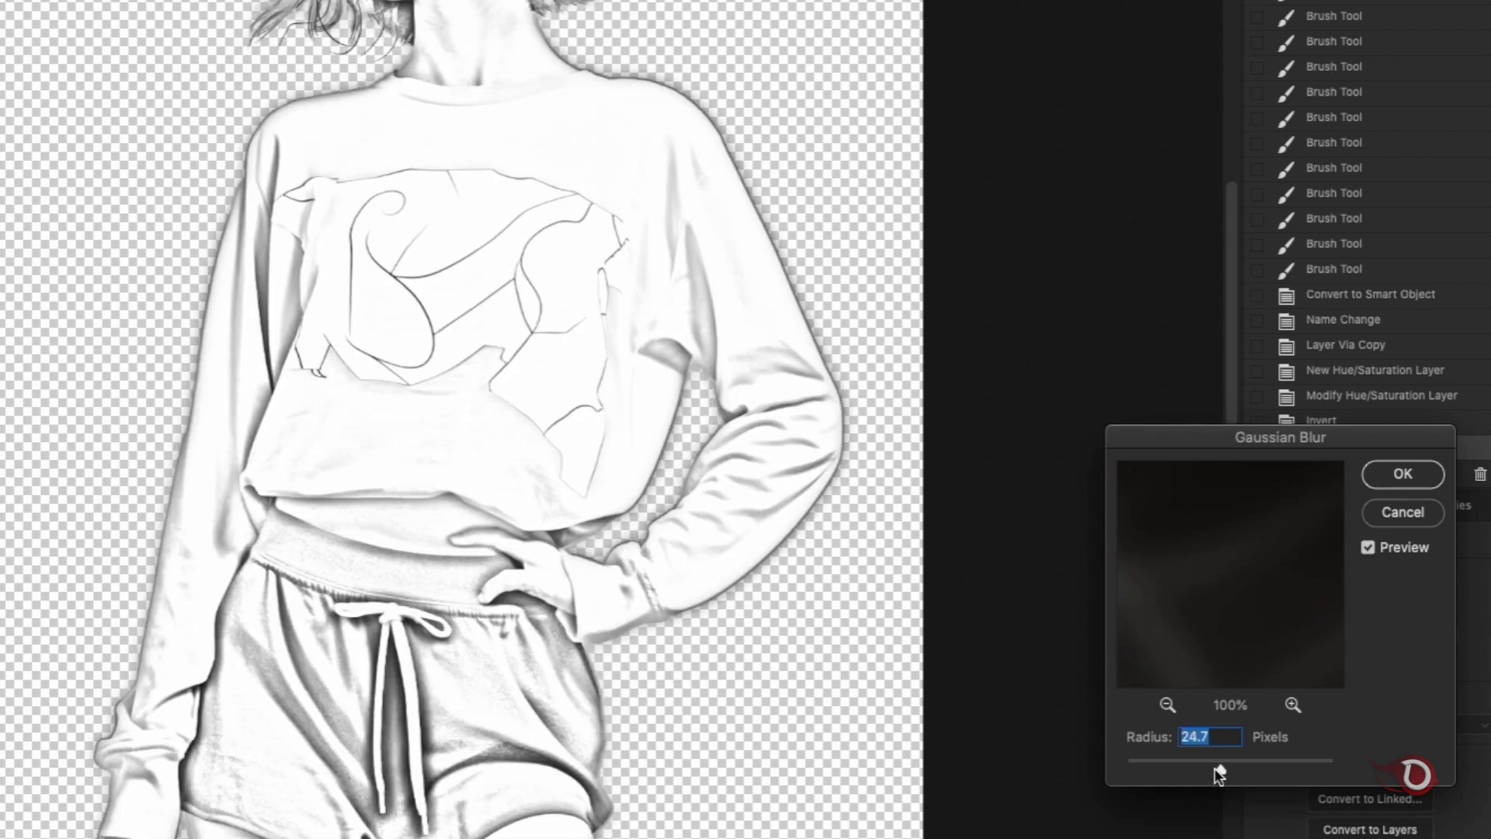
{"action": "left_click_drag", "start_coordinate": [1219, 775], "coordinate": [1210, 774]}
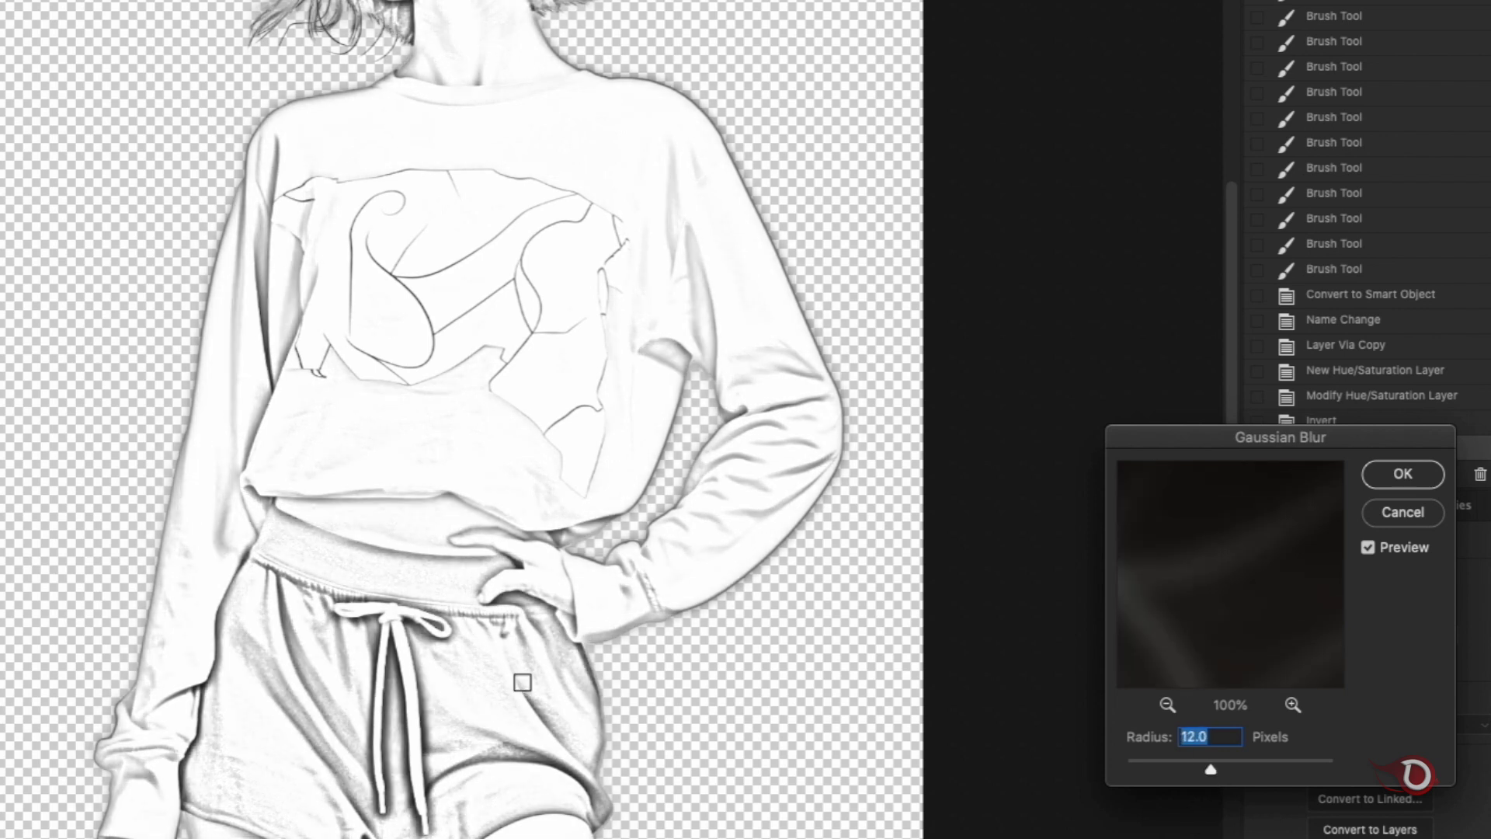
{"action": "scroll", "coordinate": [522, 681], "scroll_direction": "up", "scroll_amount": 2}
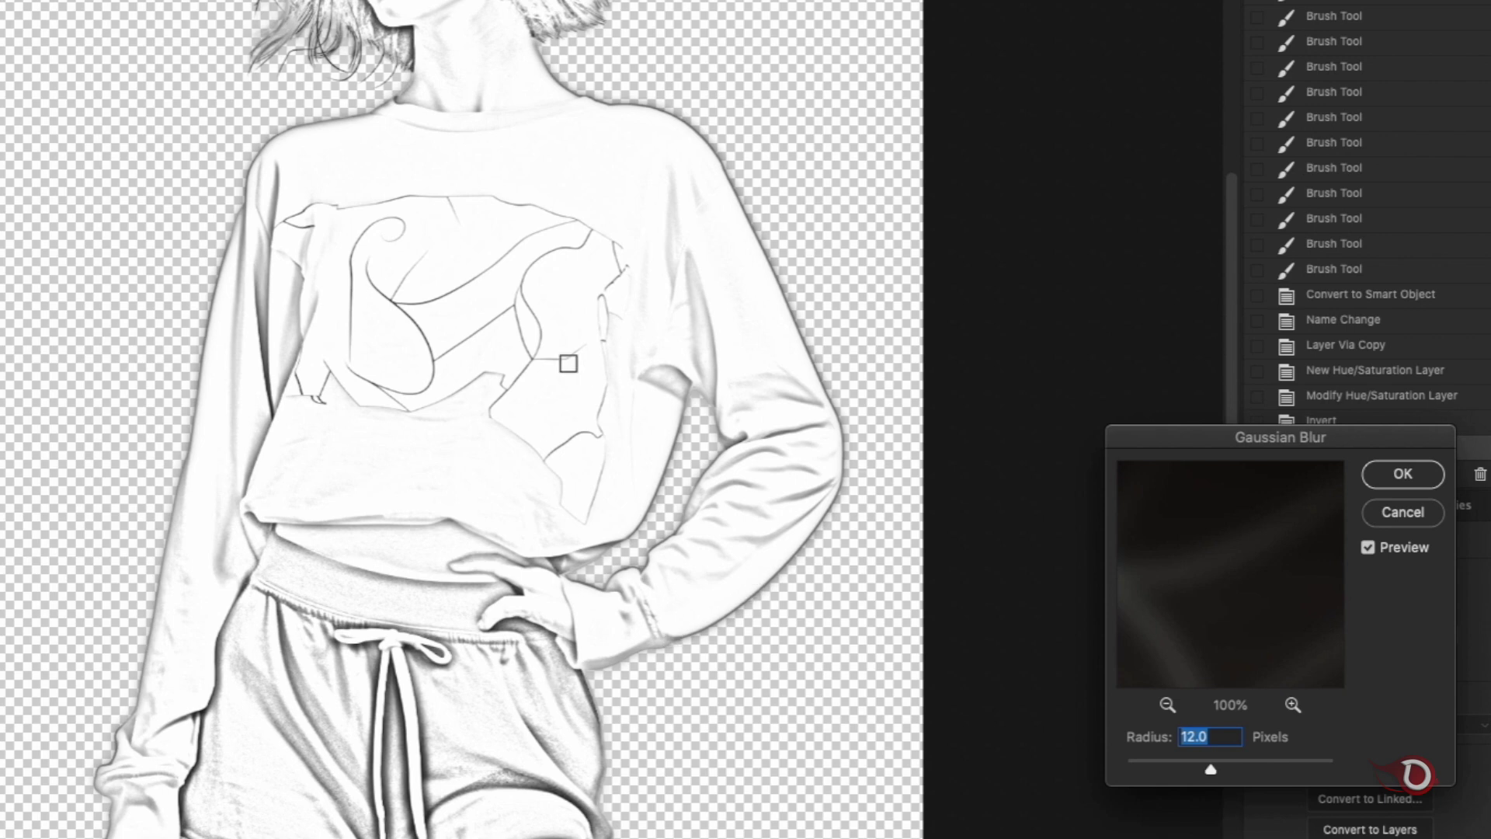
{"action": "left_click", "coordinate": [1400, 480]}
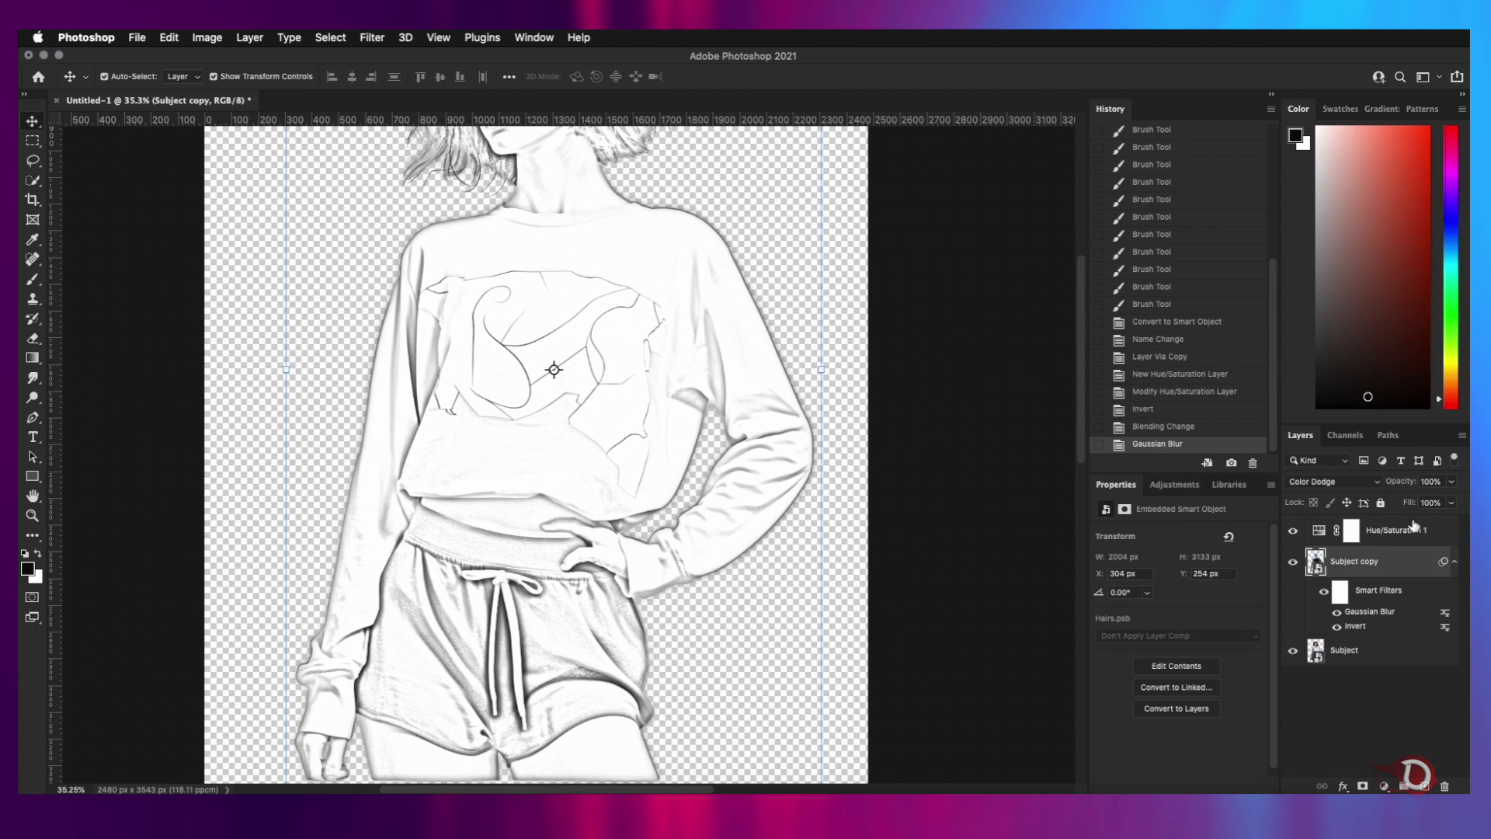
Add a Levels adjustment layer above Hue/Saturation 1 with a black input level of 94 and midtones at 0.69
{"action": "left_click", "coordinate": [1414, 528]}
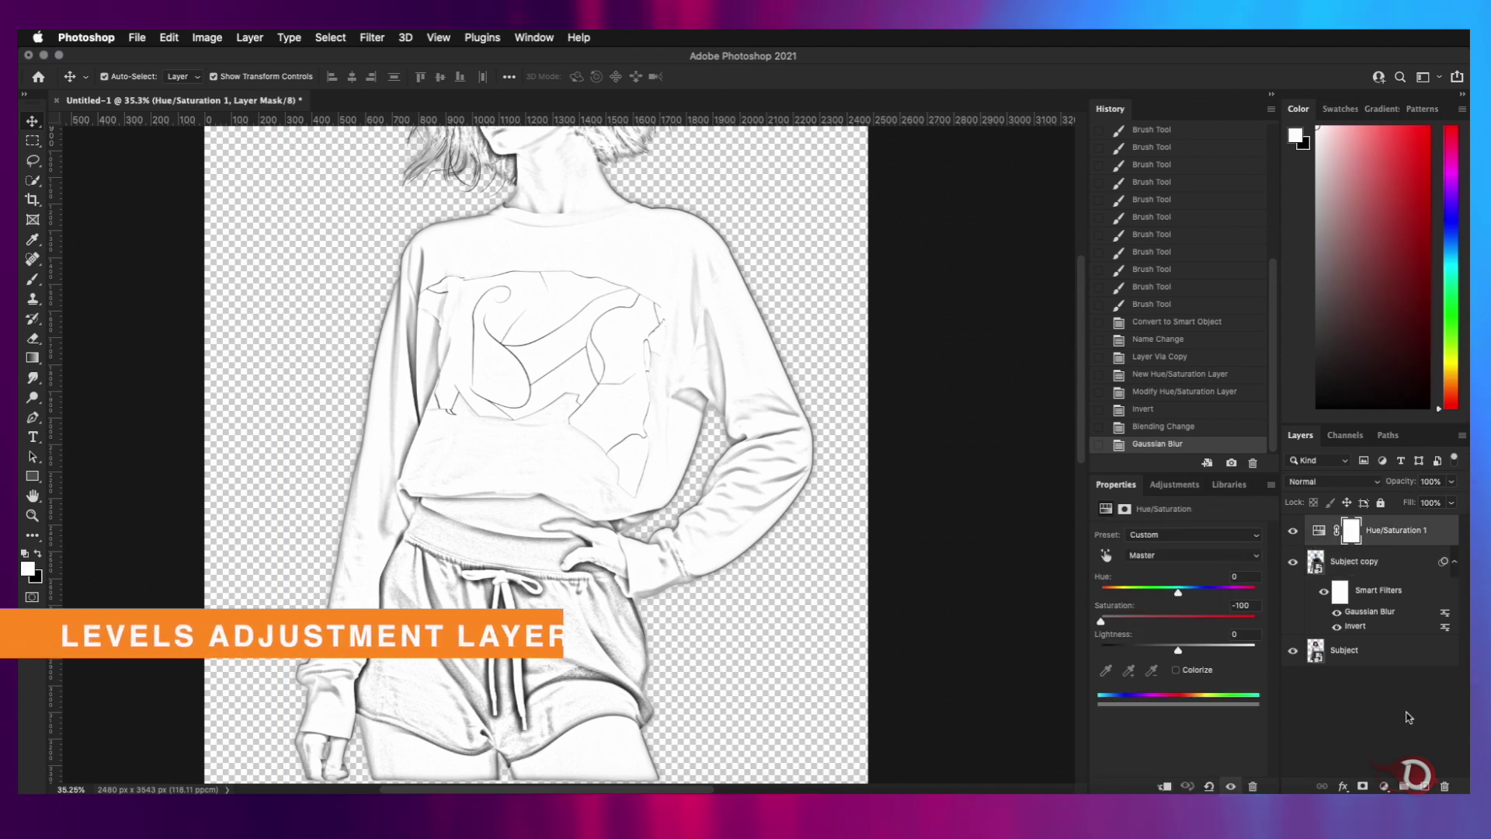
{"action": "left_click", "coordinate": [1383, 785]}
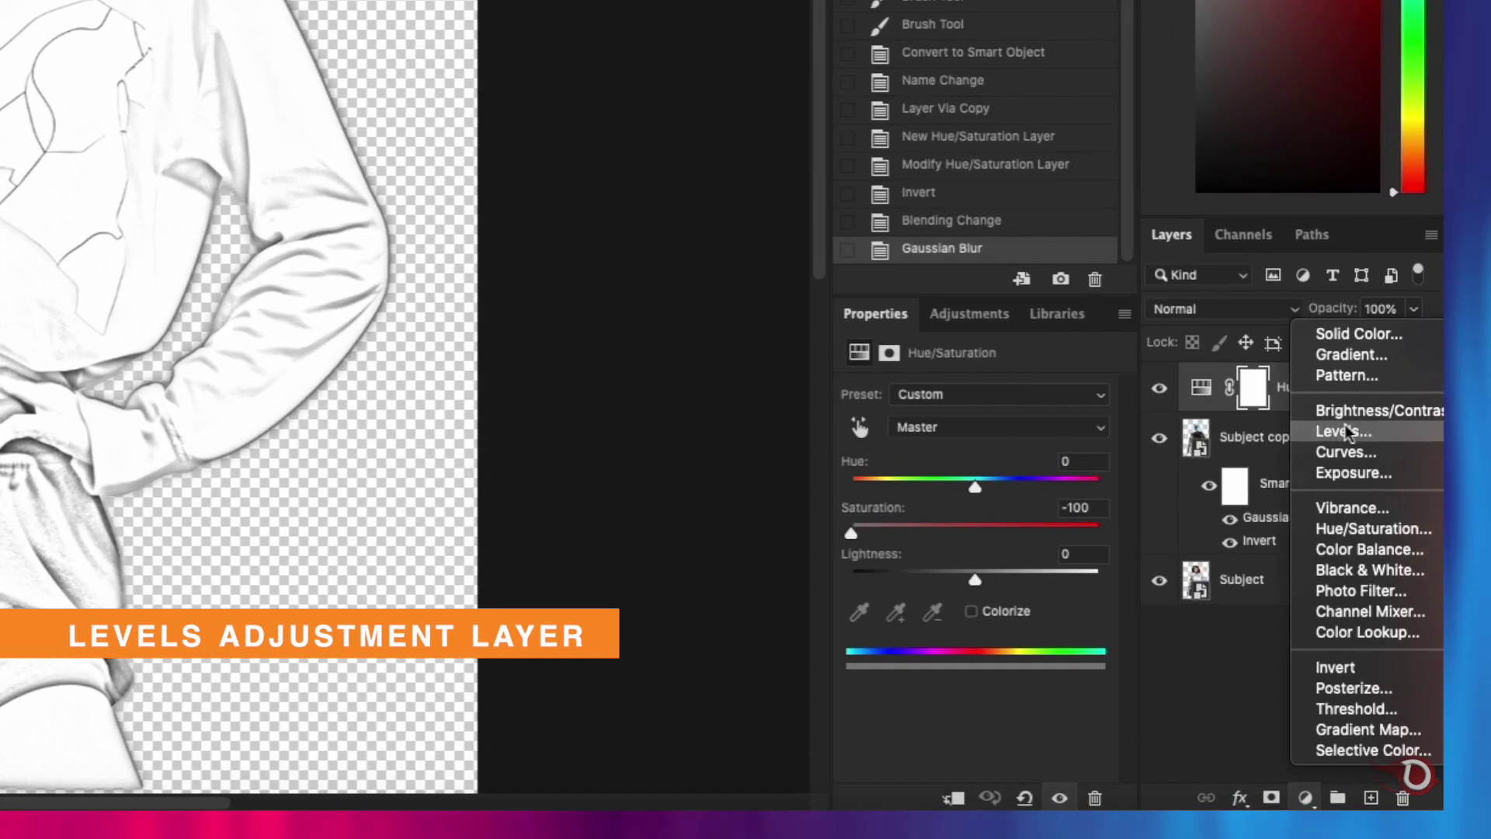
{"action": "left_click", "coordinate": [1348, 432]}
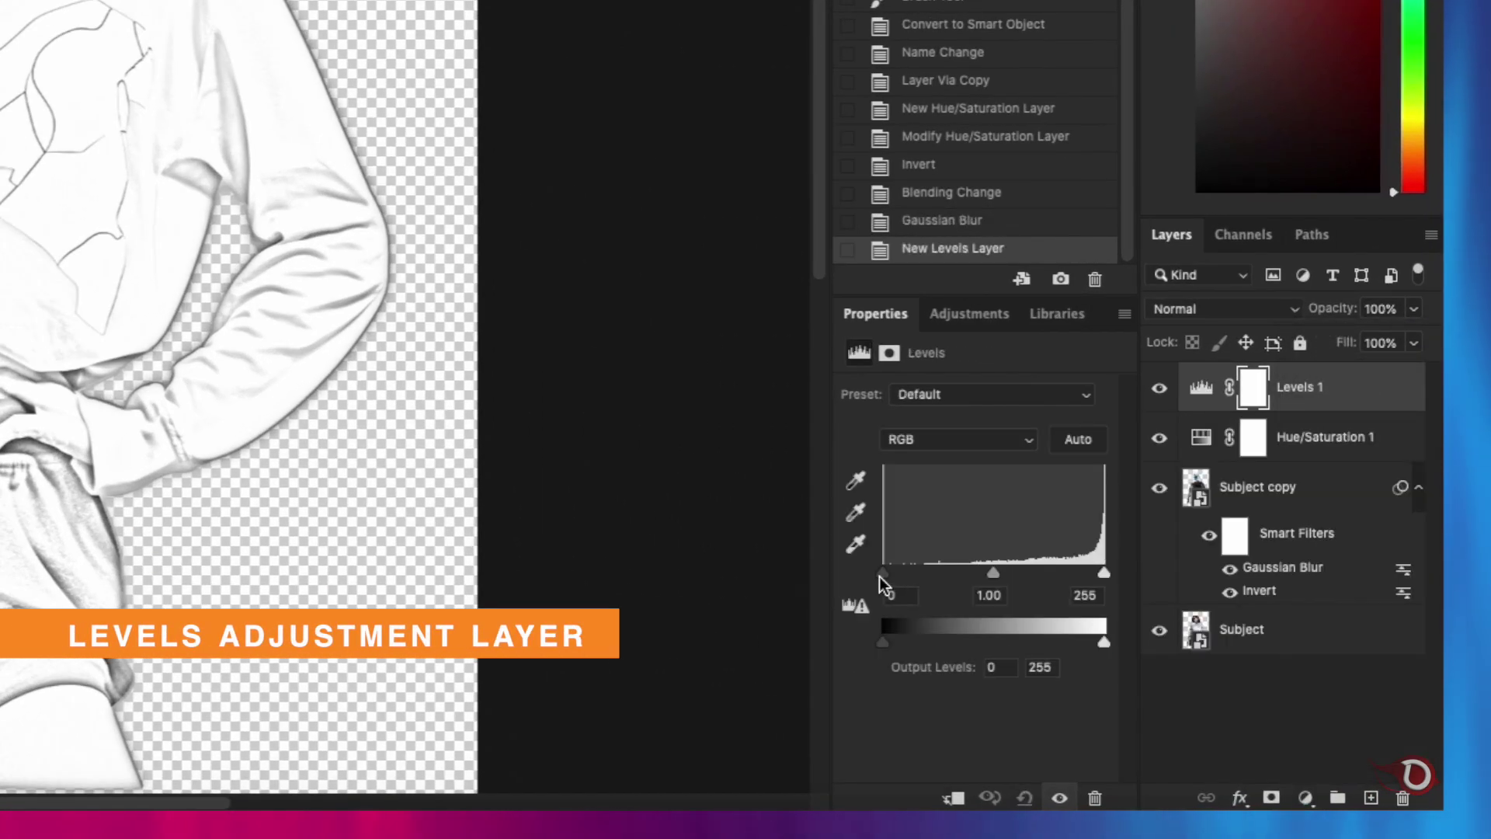
{"action": "left_click_drag", "start_coordinate": [881, 579], "coordinate": [941, 578]}
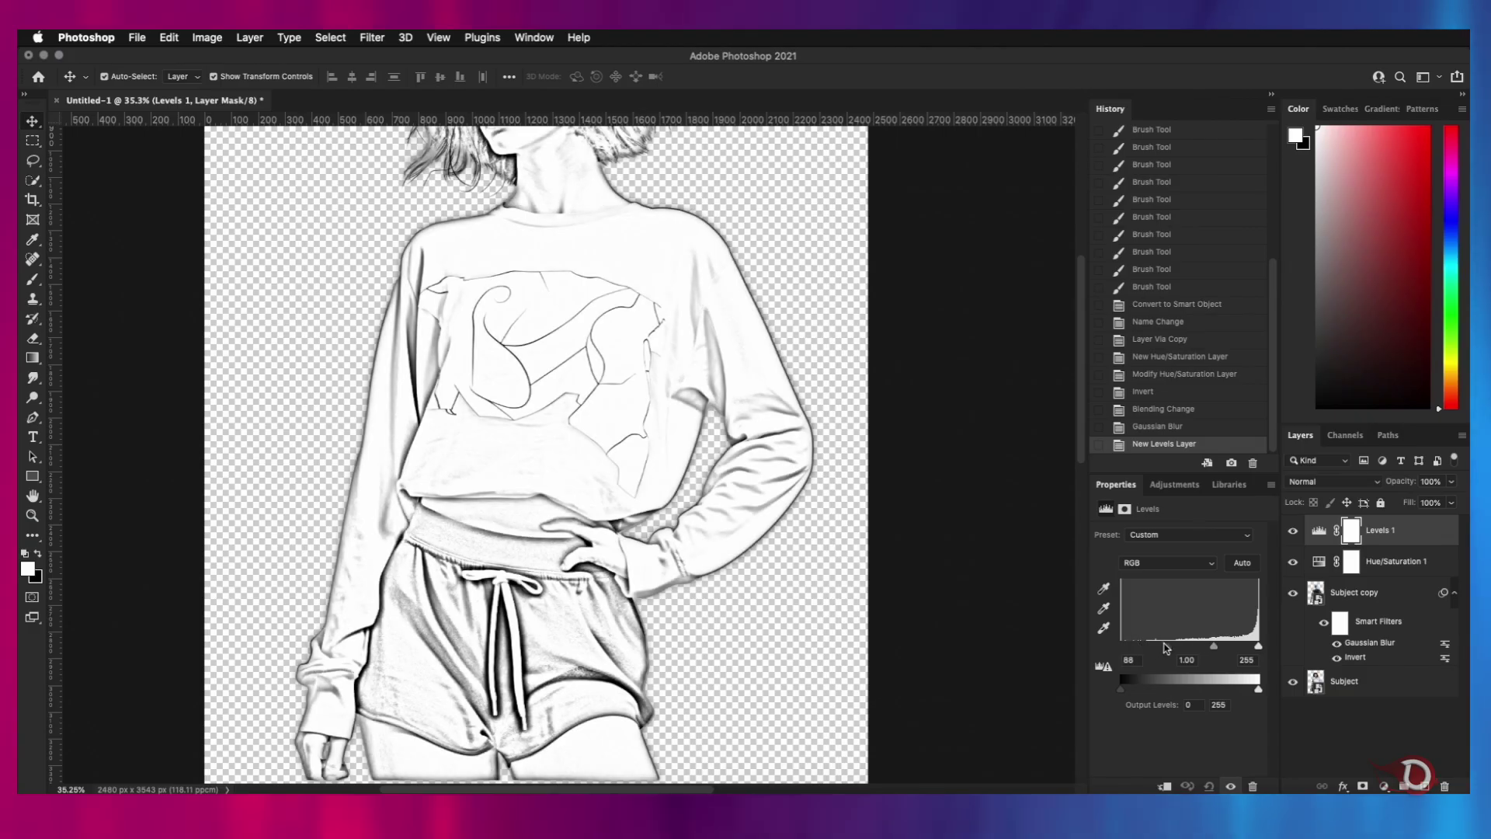
{"action": "left_click_drag", "start_coordinate": [1215, 651], "coordinate": [1221, 646]}
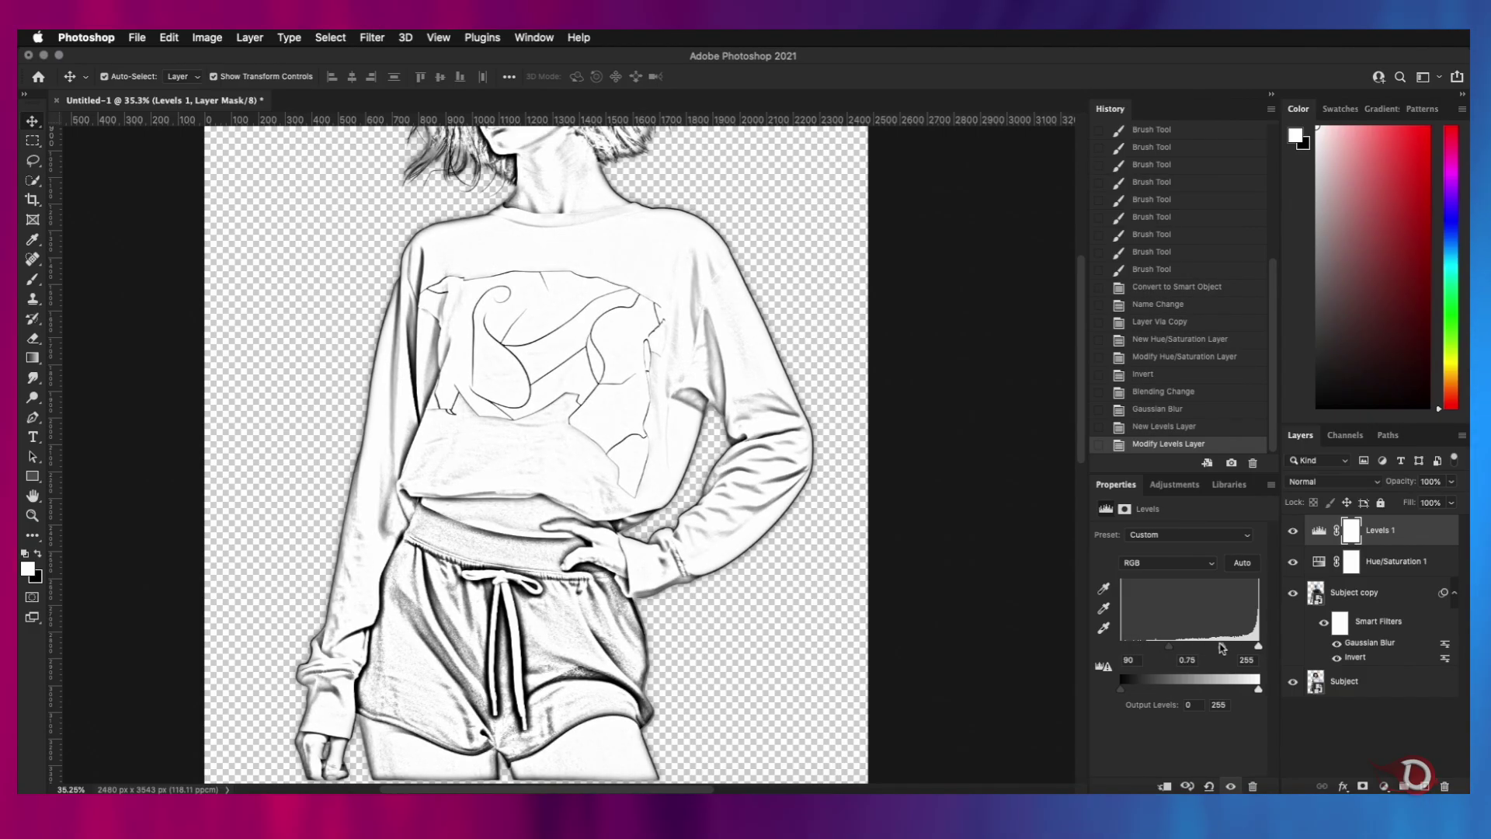
{"action": "scroll", "coordinate": [582, 496], "scroll_direction": "up", "scroll_amount": 5}
{"action": "scroll", "coordinate": [583, 495], "scroll_direction": "down", "scroll_amount": 5}
{"action": "scroll", "coordinate": [581, 486], "scroll_direction": "up", "scroll_amount": 4}
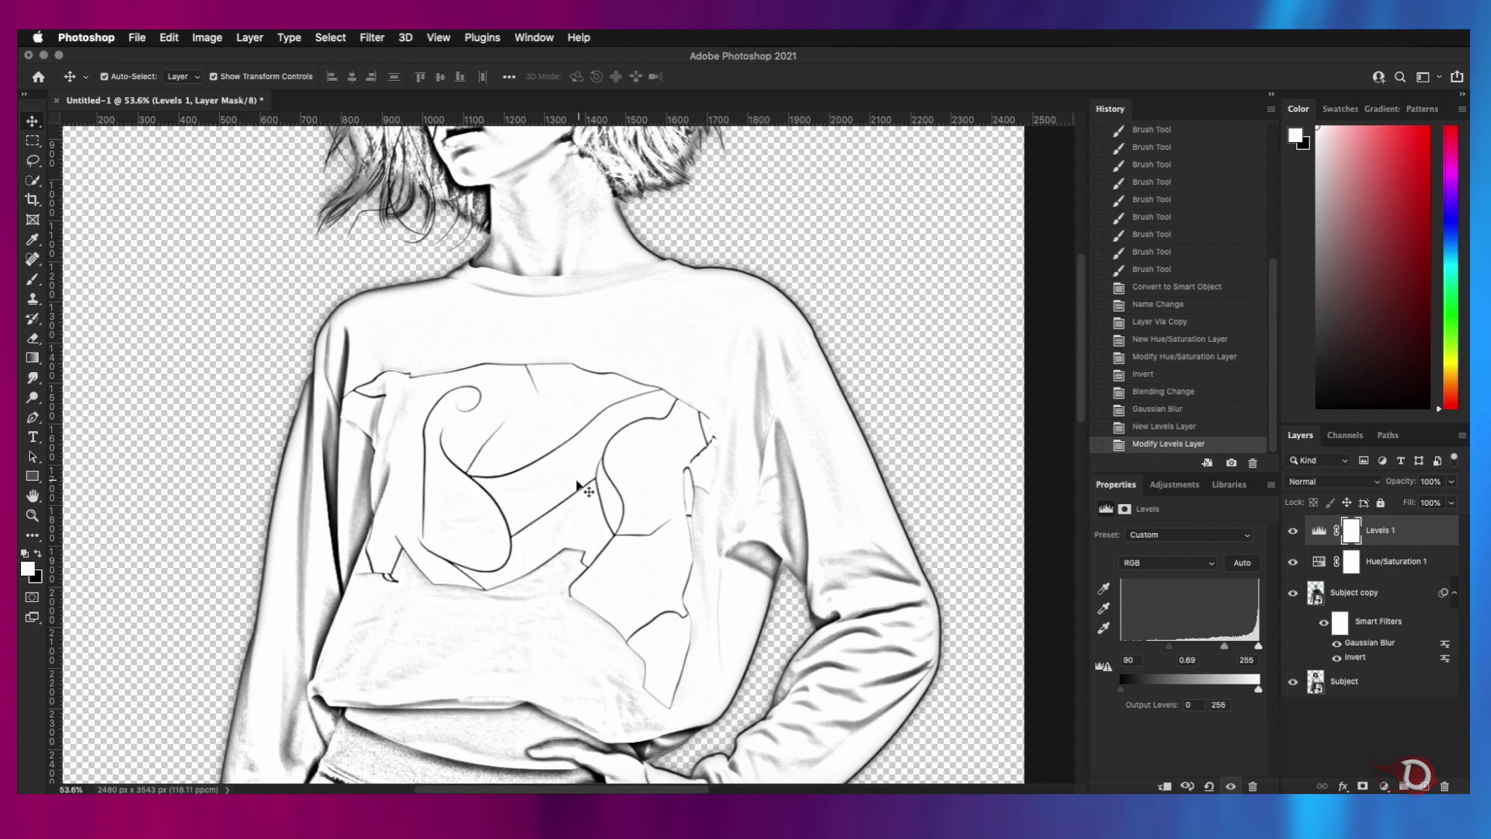
{"action": "scroll", "coordinate": [578, 484], "scroll_direction": "down", "scroll_amount": 2}
{"action": "scroll", "coordinate": [581, 488], "scroll_direction": "down", "scroll_amount": 2}
{"action": "left_click_drag", "start_coordinate": [1258, 646], "coordinate": [1256, 647]}
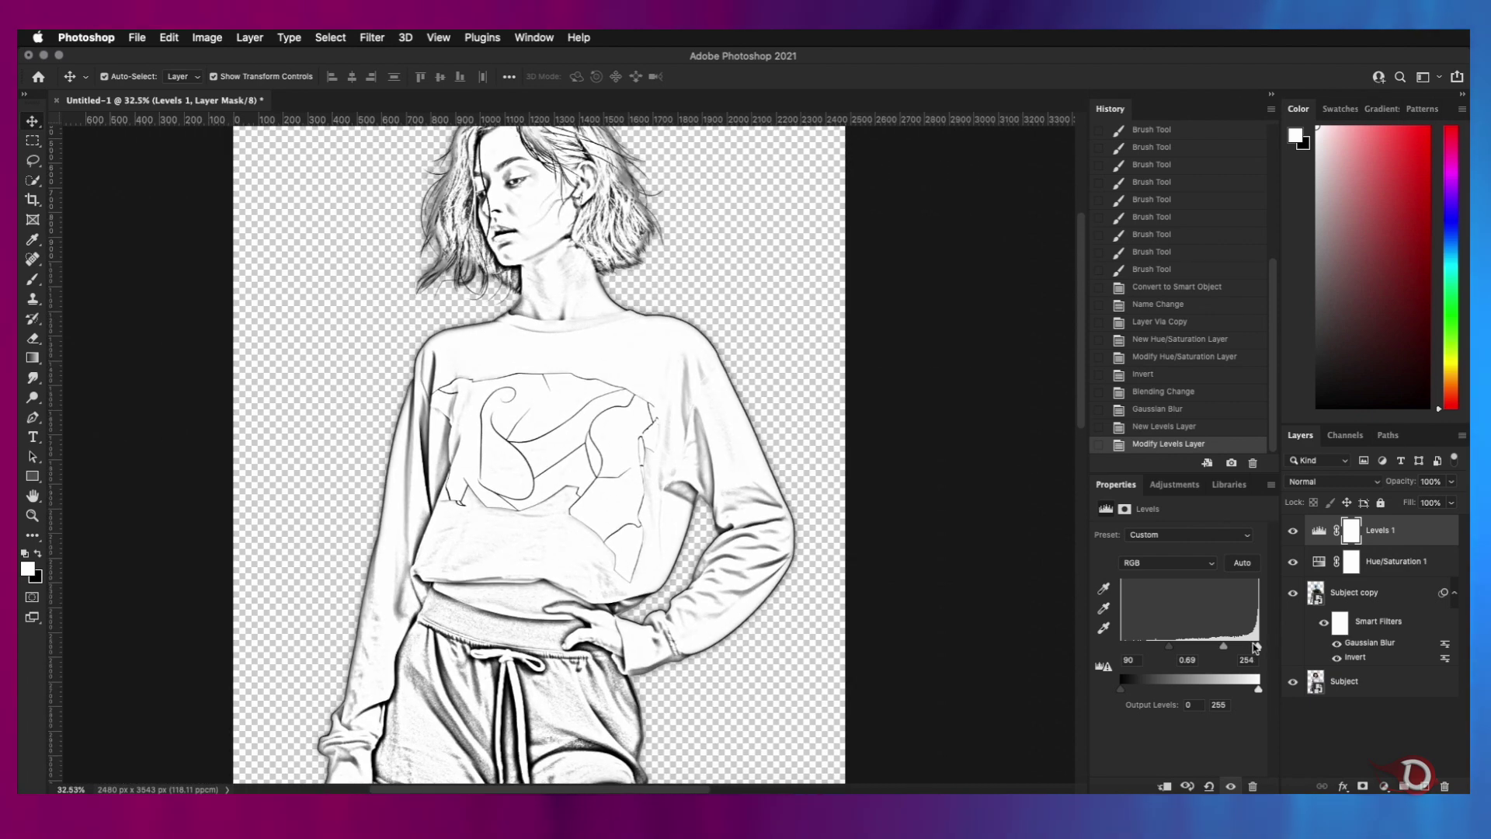
Change the radius of the Gaussian Blur smart filter on the Subject copy layer to 8.5 pixels
{"action": "double_click", "coordinate": [1368, 643]}
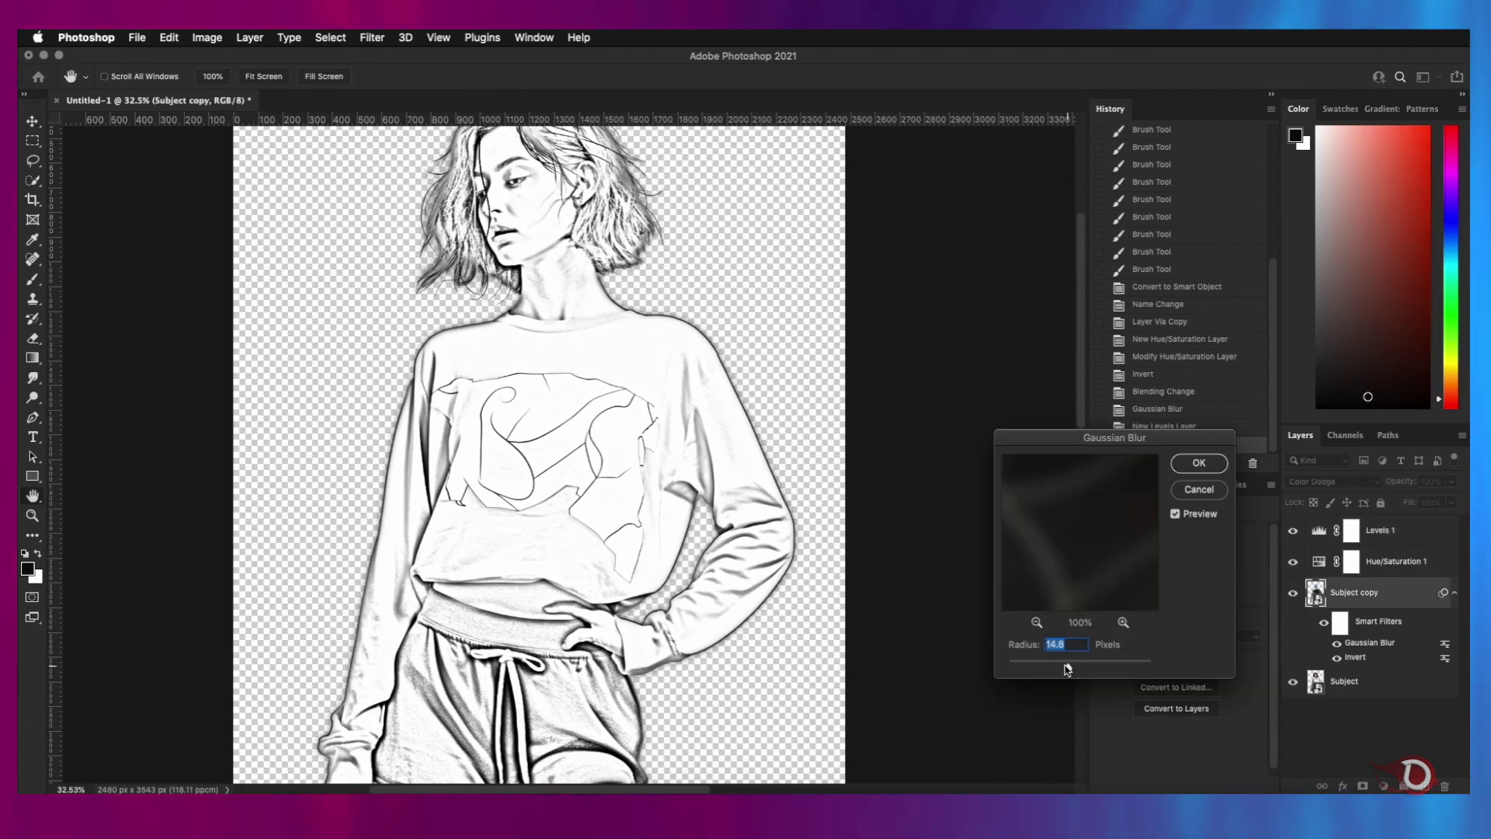
{"action": "left_click_drag", "start_coordinate": [1058, 667], "coordinate": [1053, 672]}
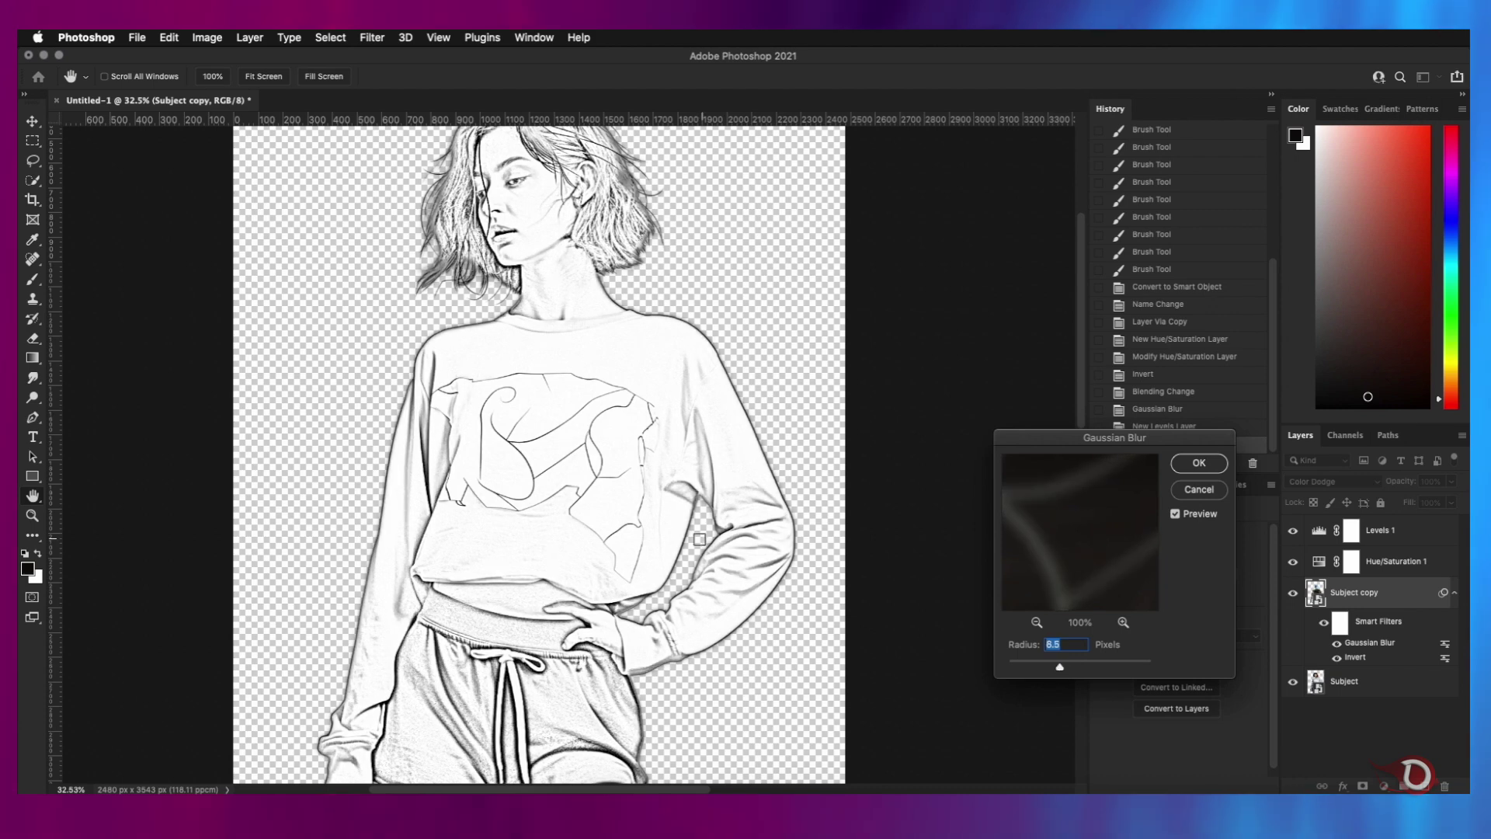
{"action": "scroll", "coordinate": [543, 466], "scroll_direction": "down", "scroll_amount": 3}
{"action": "key", "text": "Return"}
{"action": "scroll", "coordinate": [497, 451], "scroll_direction": "down", "scroll_amount": 3}
{"action": "scroll", "coordinate": [479, 446], "scroll_direction": "up", "scroll_amount": 3}
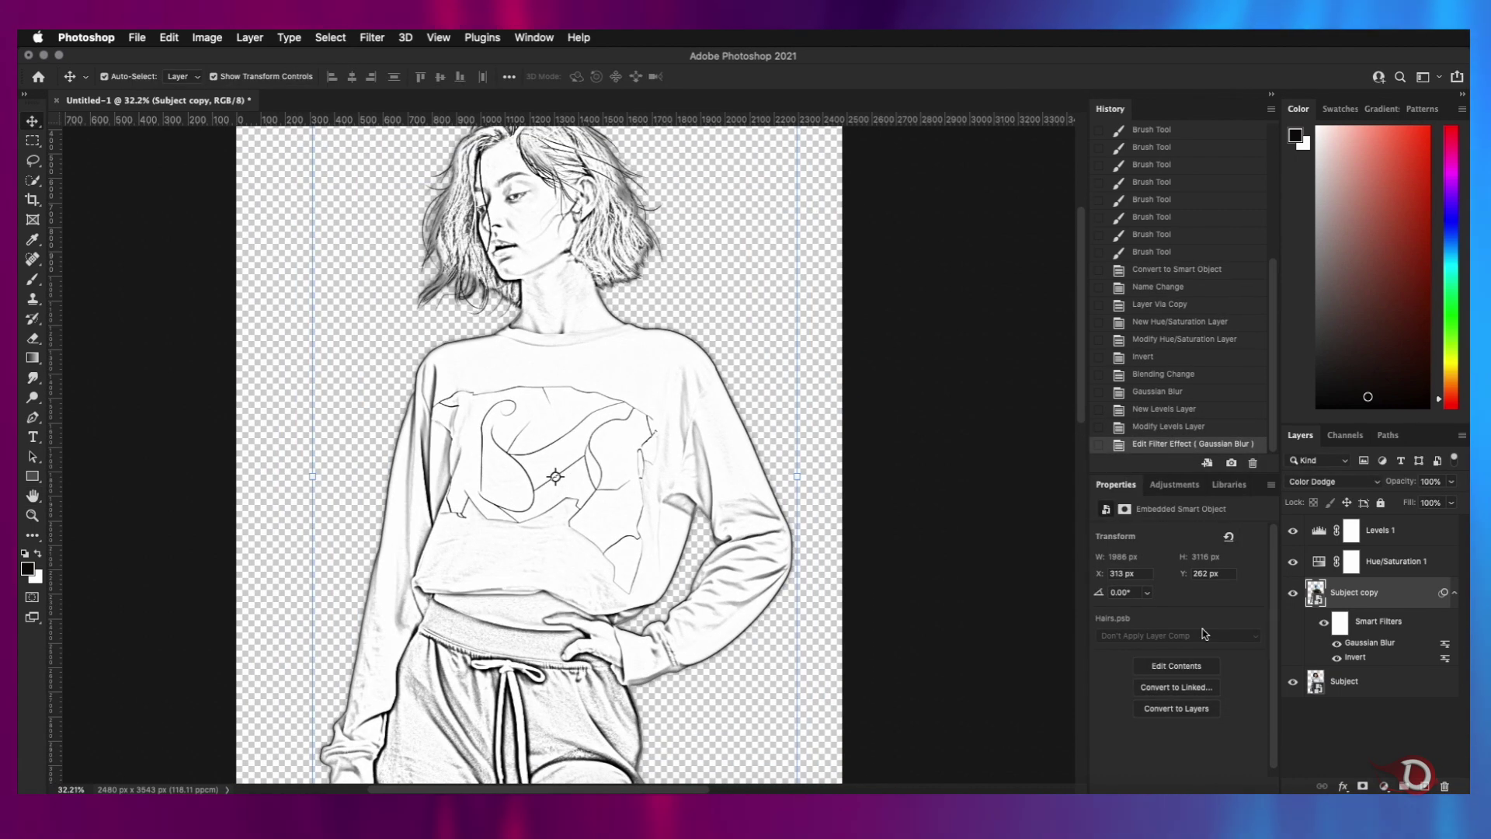
Group all layers from Levels 1 down to Subject and name the group Subject Body
{"action": "left_click", "coordinate": [1410, 536]}
{"action": "scroll", "coordinate": [703, 633], "scroll_direction": "down", "scroll_amount": 5}
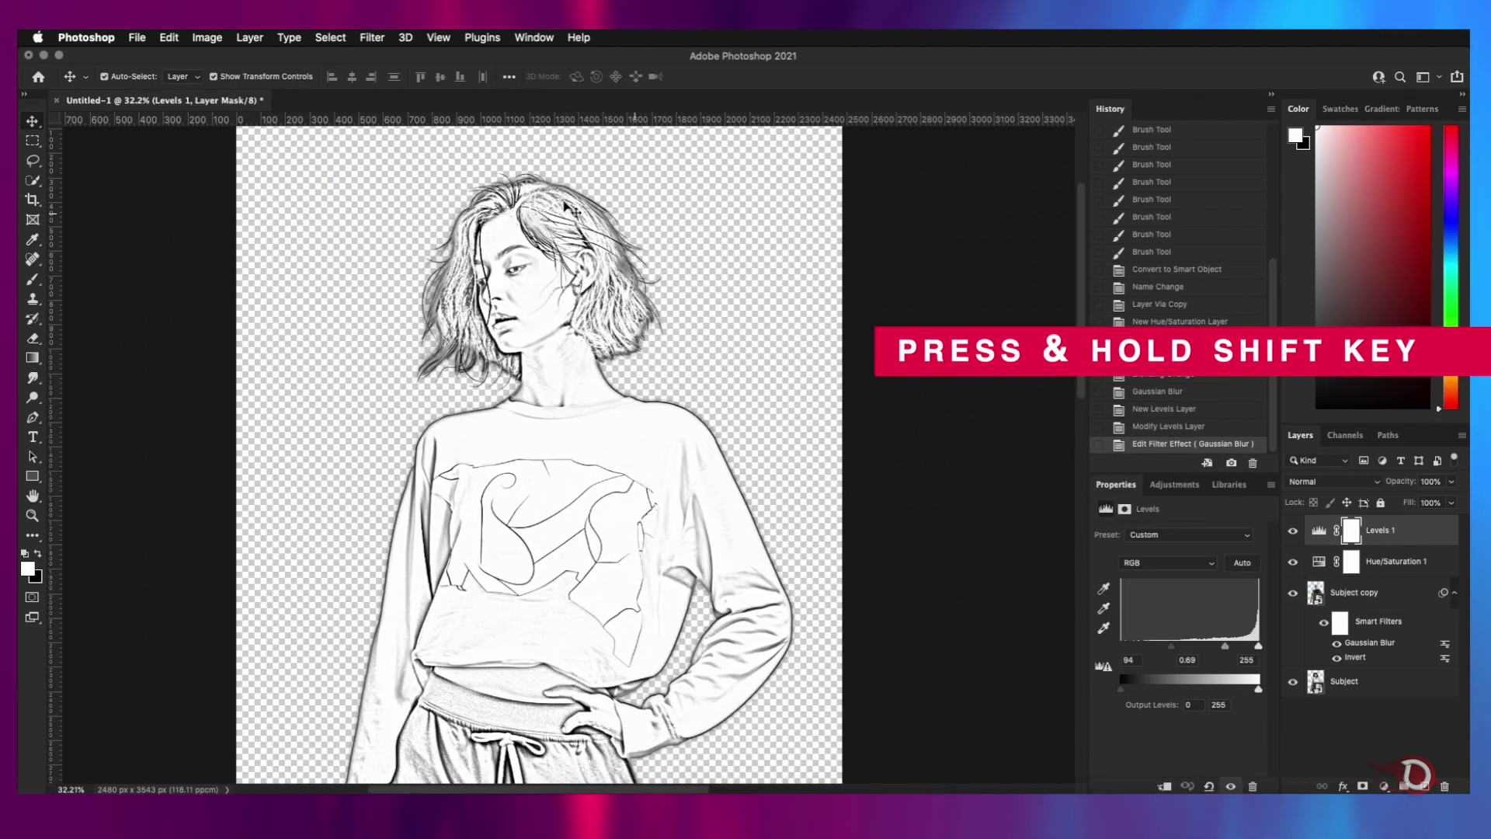
{"action": "left_click", "coordinate": [1410, 533]}
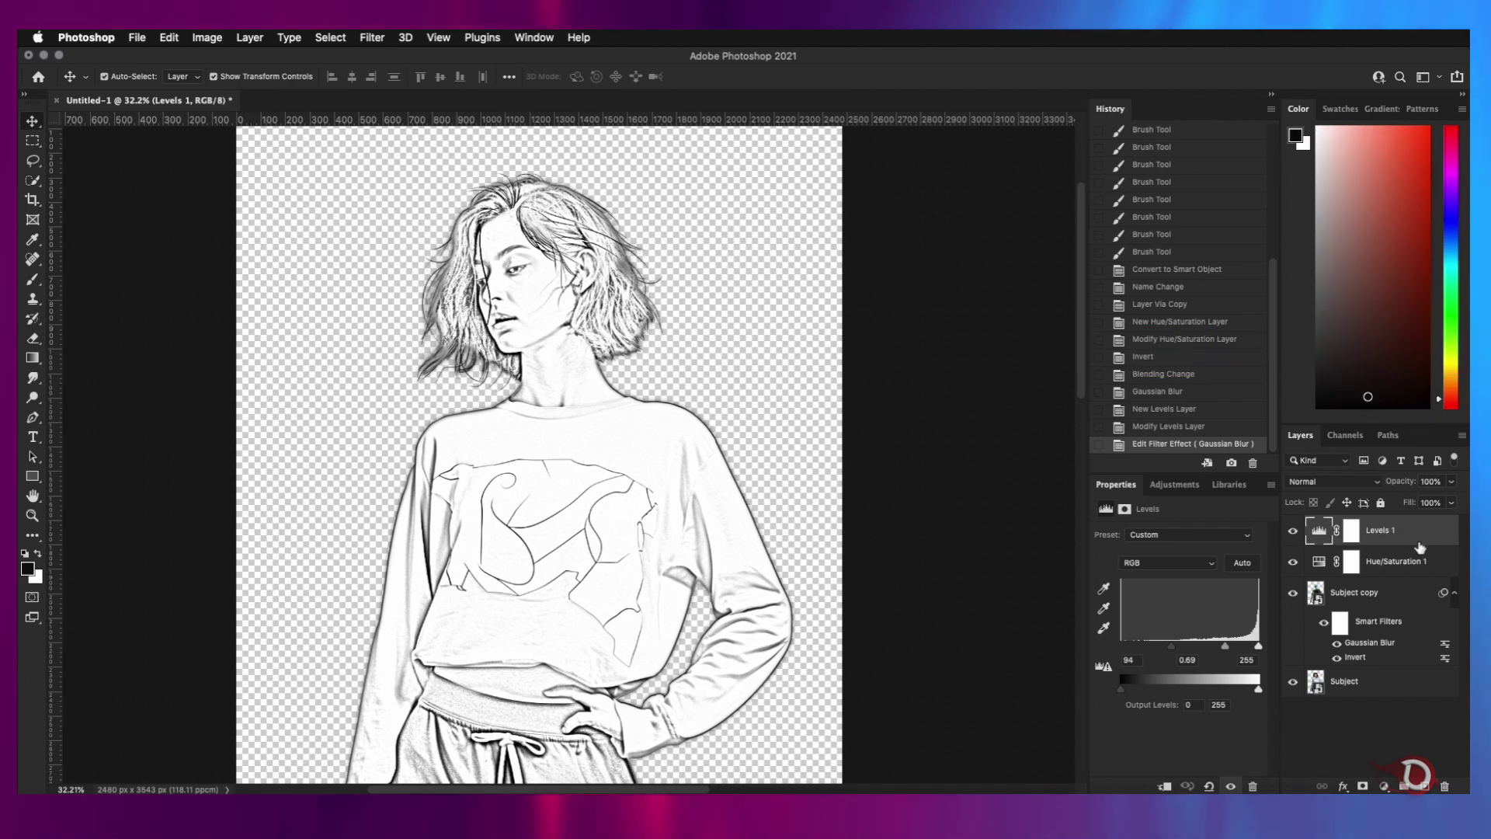
{"action": "left_click", "coordinate": [1357, 588], "text": "shift"}
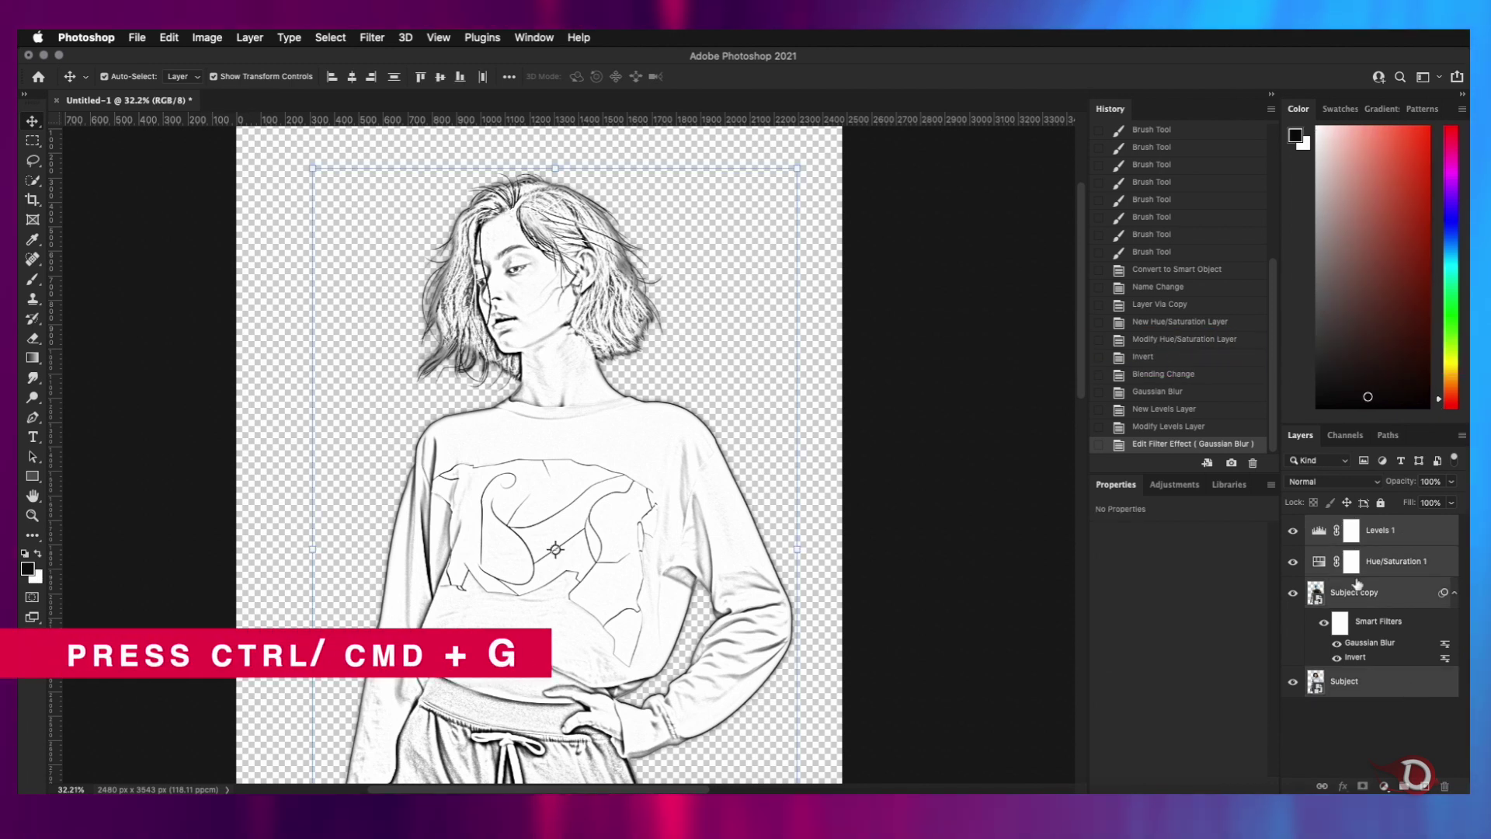
{"action": "key", "text": "super+g"}
{"action": "double_click", "coordinate": [1346, 525]}
{"action": "type", "text": "Subject Body"}
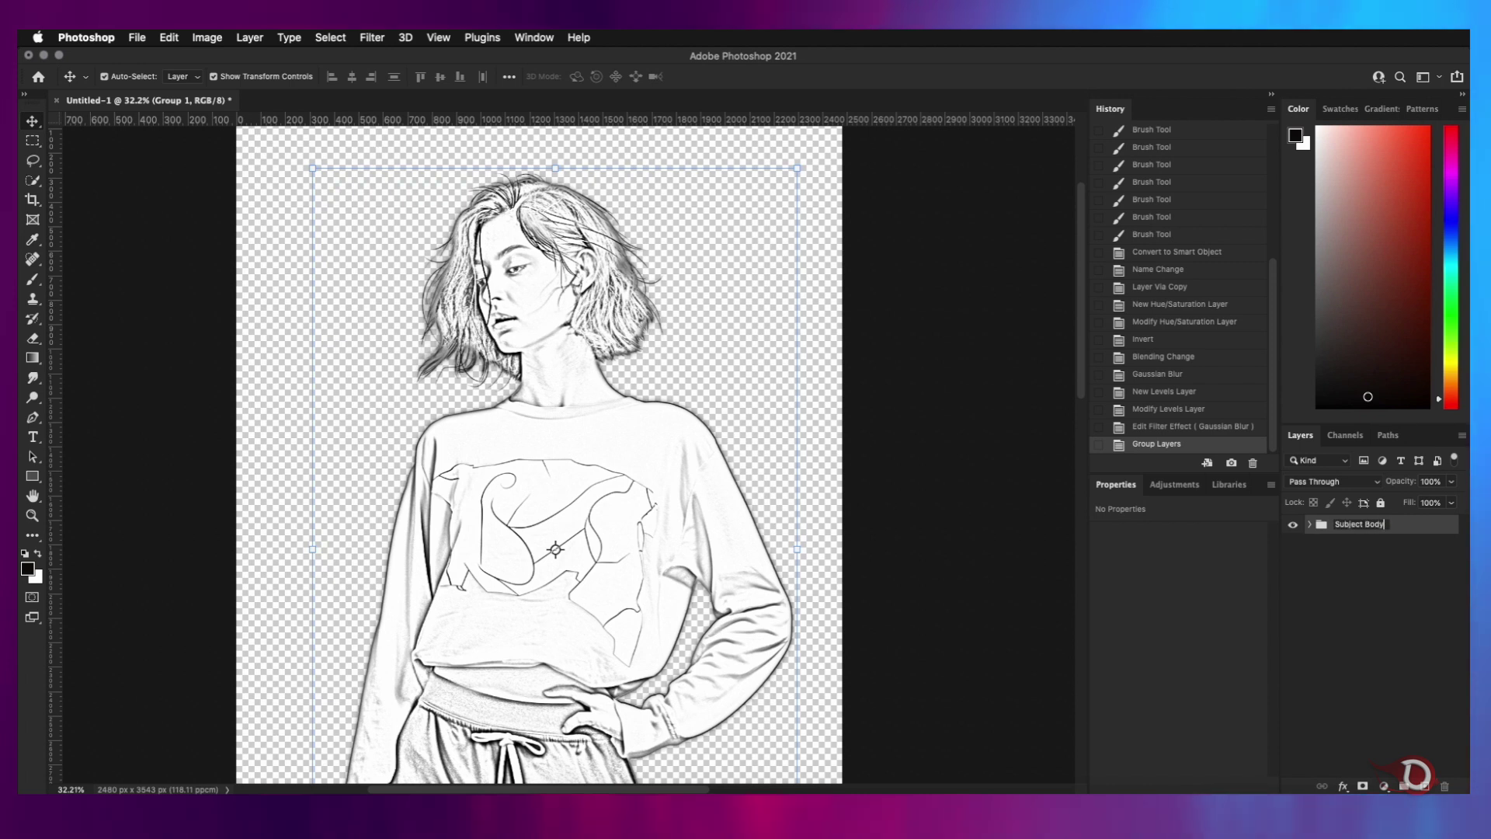
{"action": "key", "text": "Return"}
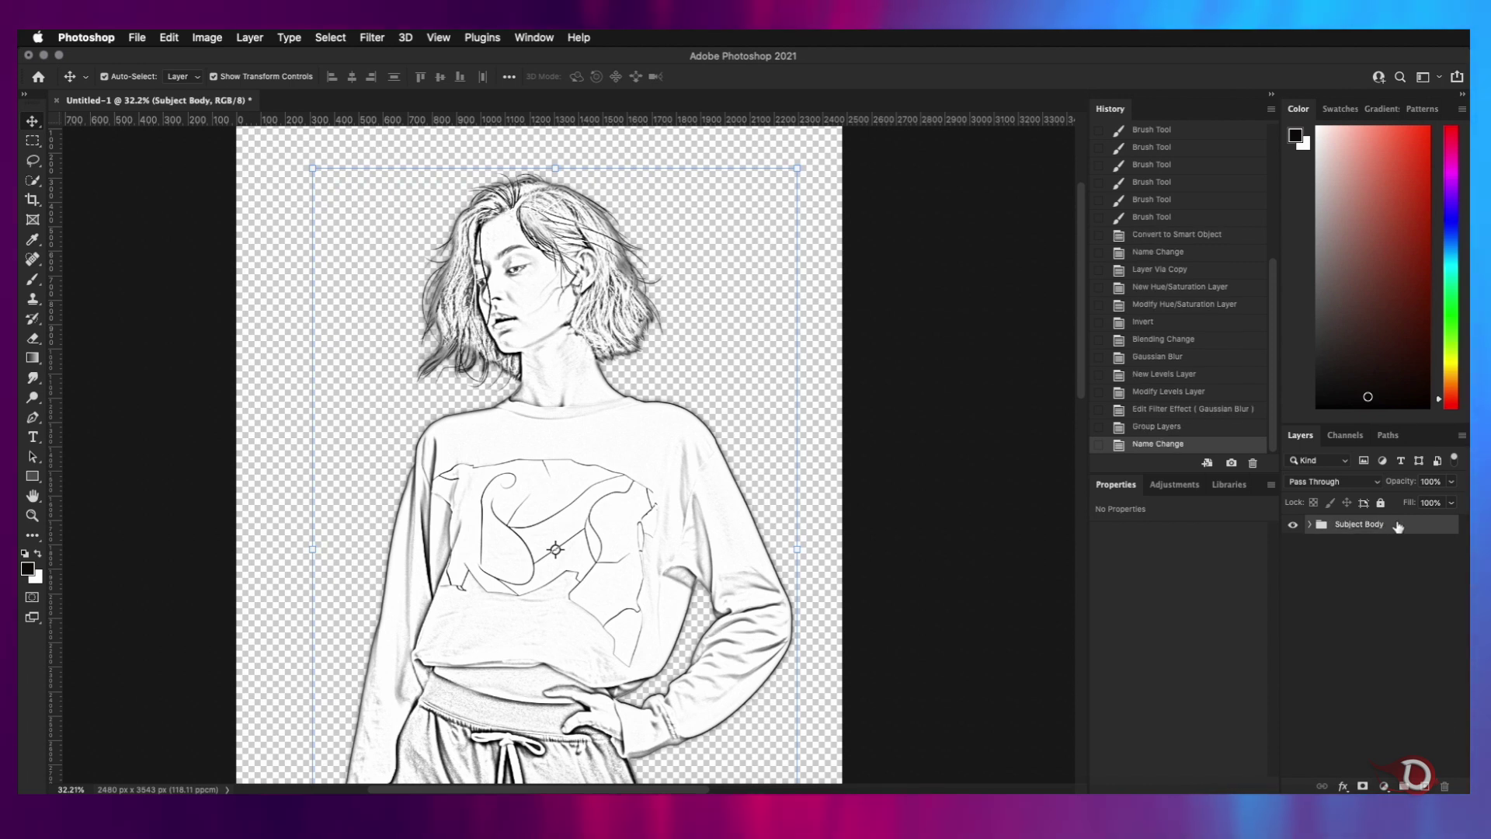
Duplicate the Subject Body group and rename the copy Subject Face
{"action": "key", "text": "super+j"}
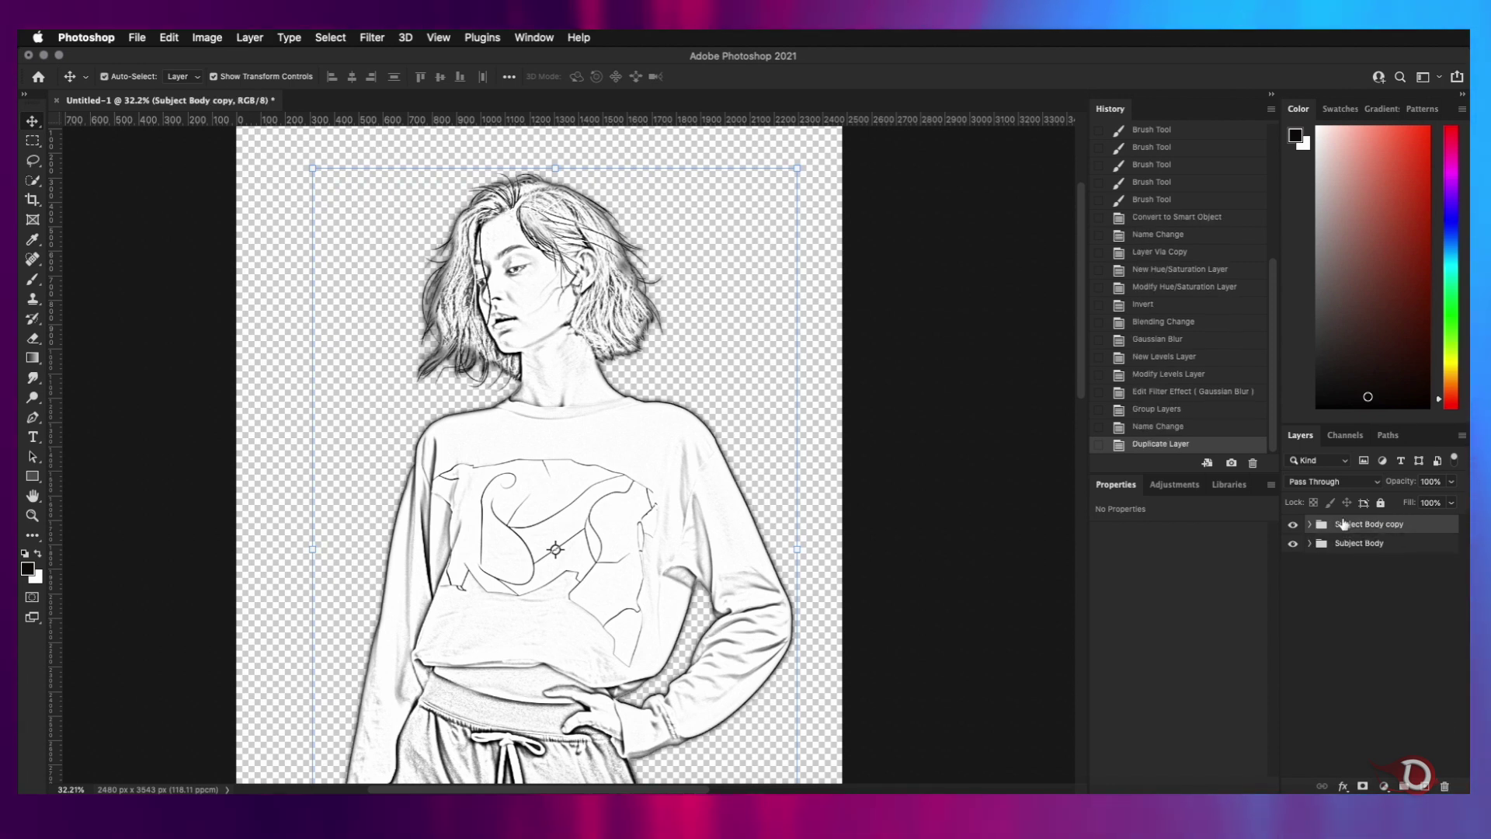
{"action": "double_click", "coordinate": [1380, 526]}
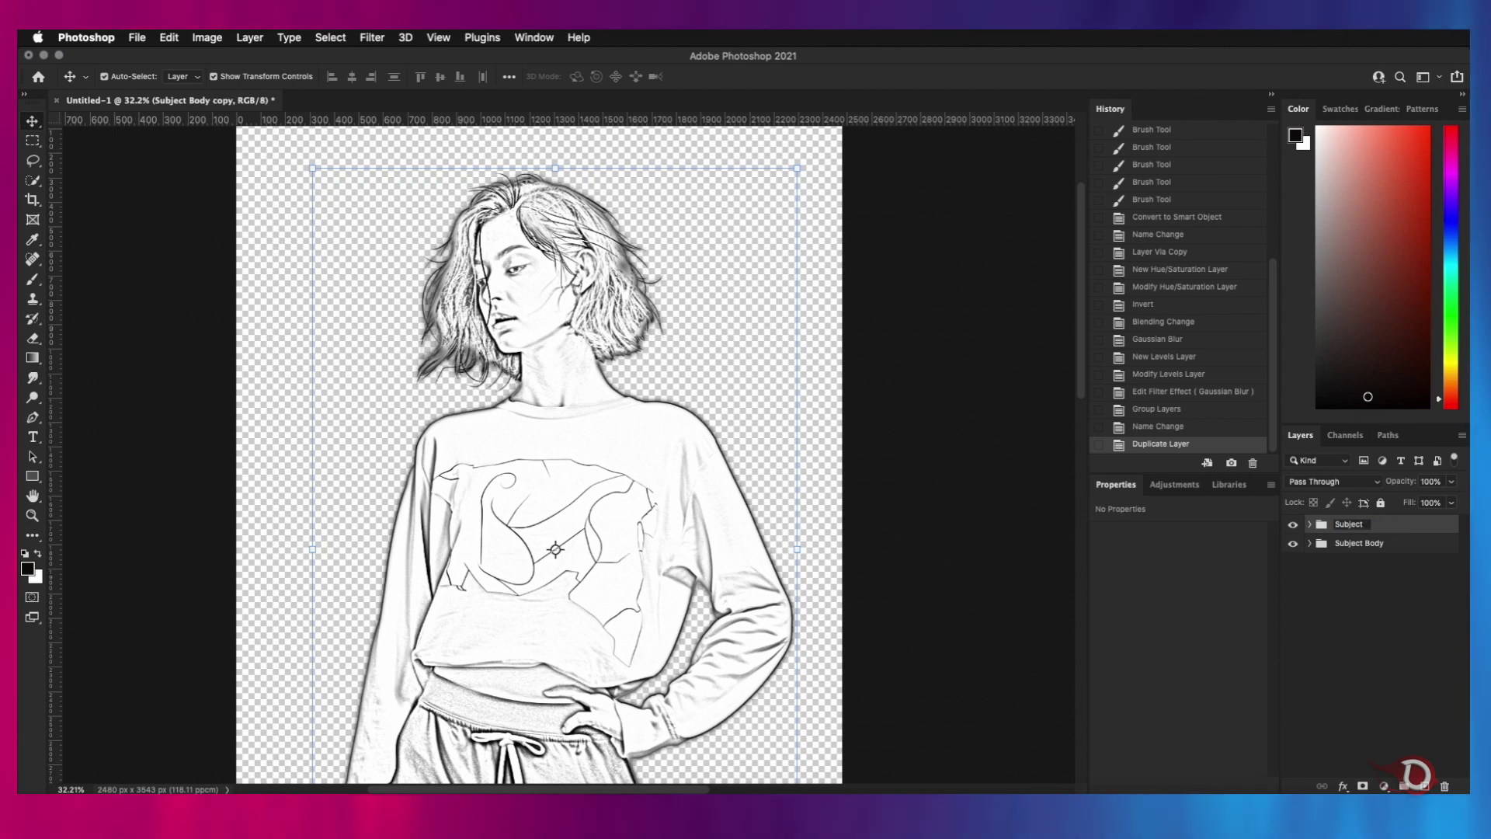
{"action": "key", "text": "Return"}
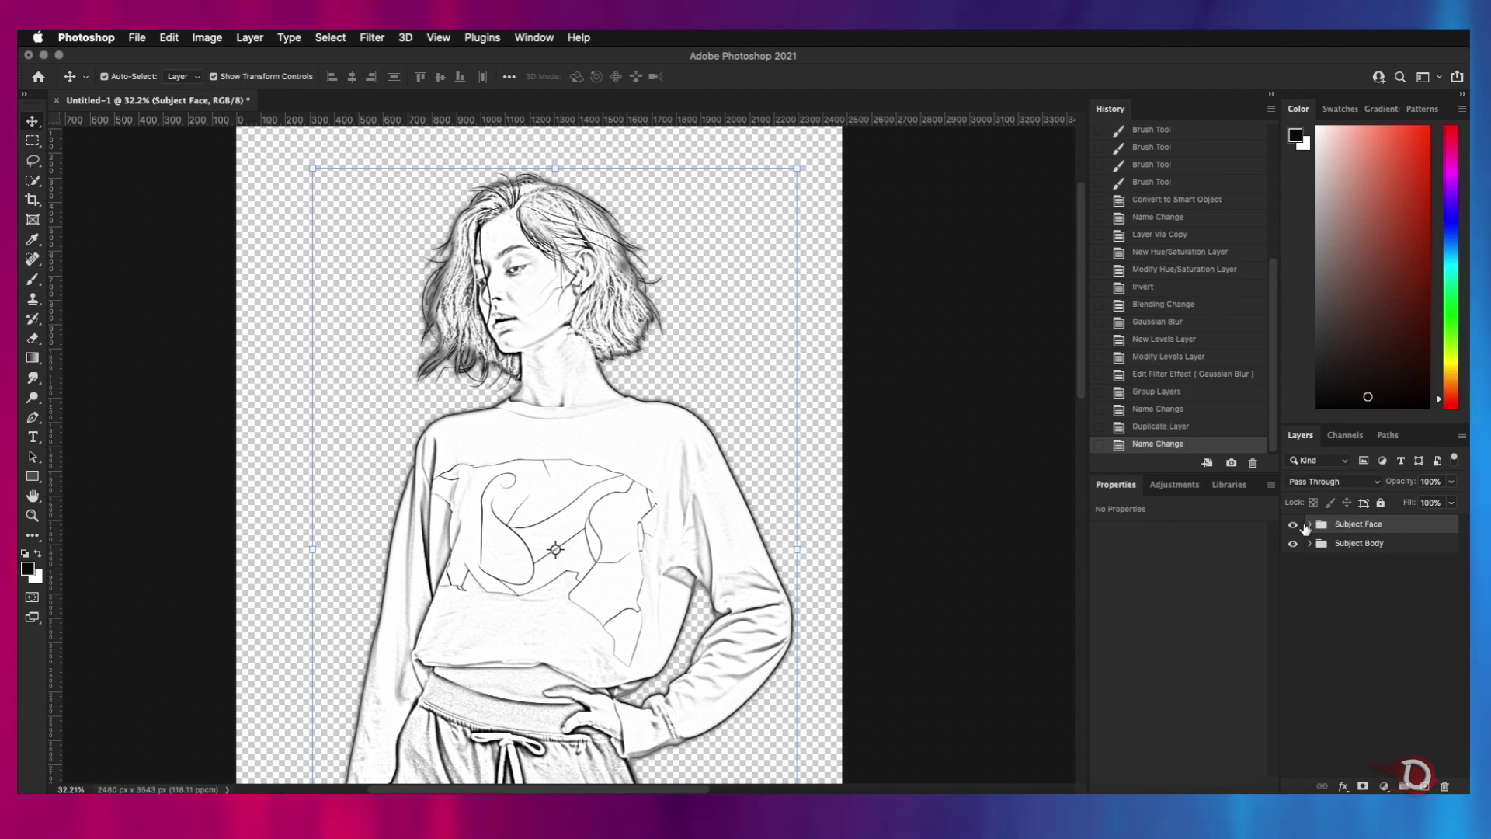
In the Subject Face group, set the Subject copy layer's Gaussian Blur radius to 170.7 pixels
{"action": "left_click", "coordinate": [1309, 524]}
{"action": "scroll", "coordinate": [615, 311], "scroll_direction": "up", "scroll_amount": 6}
{"action": "double_click", "coordinate": [1380, 664]}
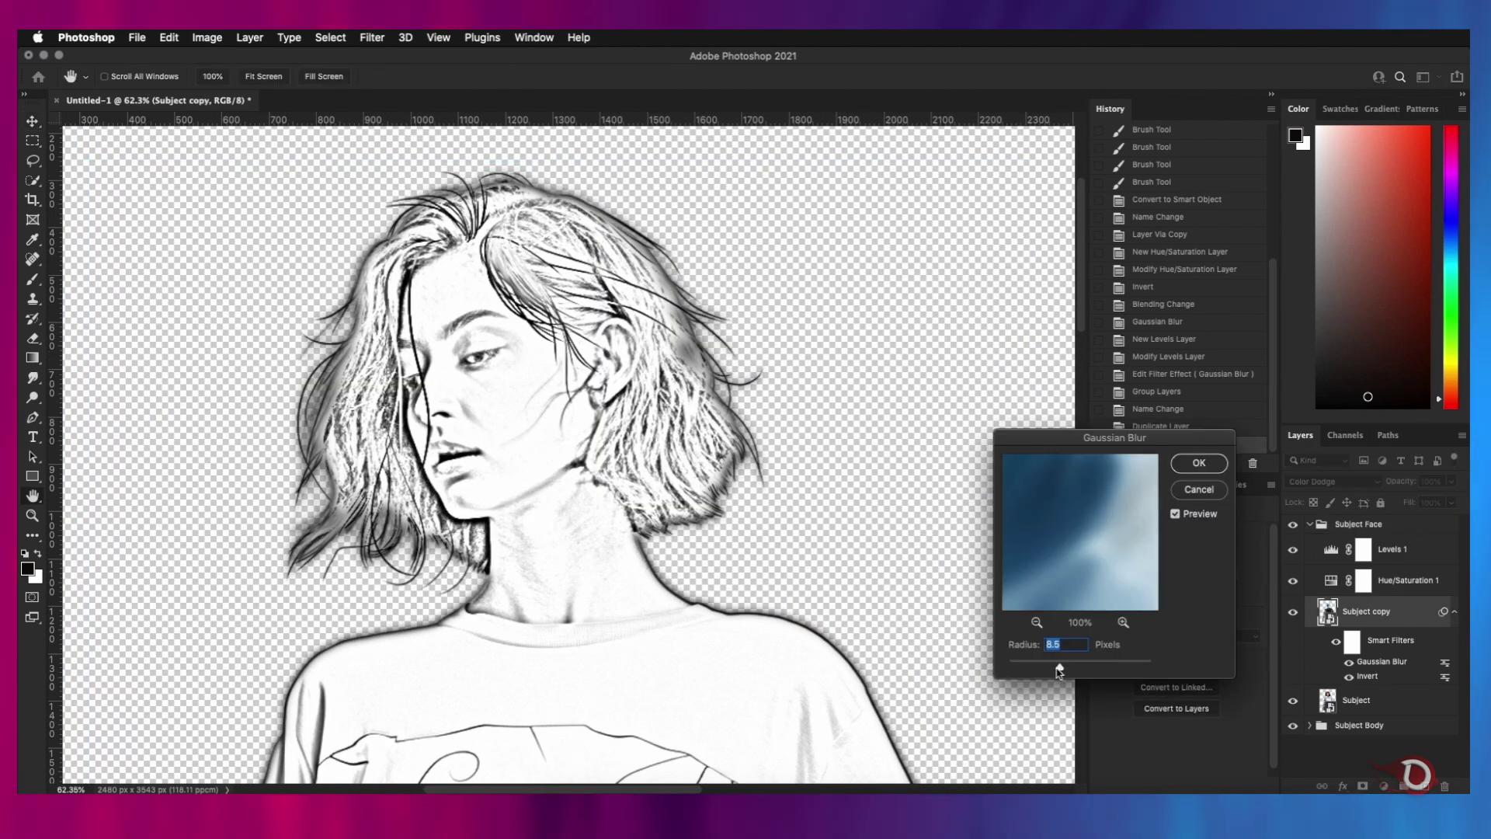
{"action": "left_click_drag", "start_coordinate": [1095, 667], "coordinate": [1117, 670]}
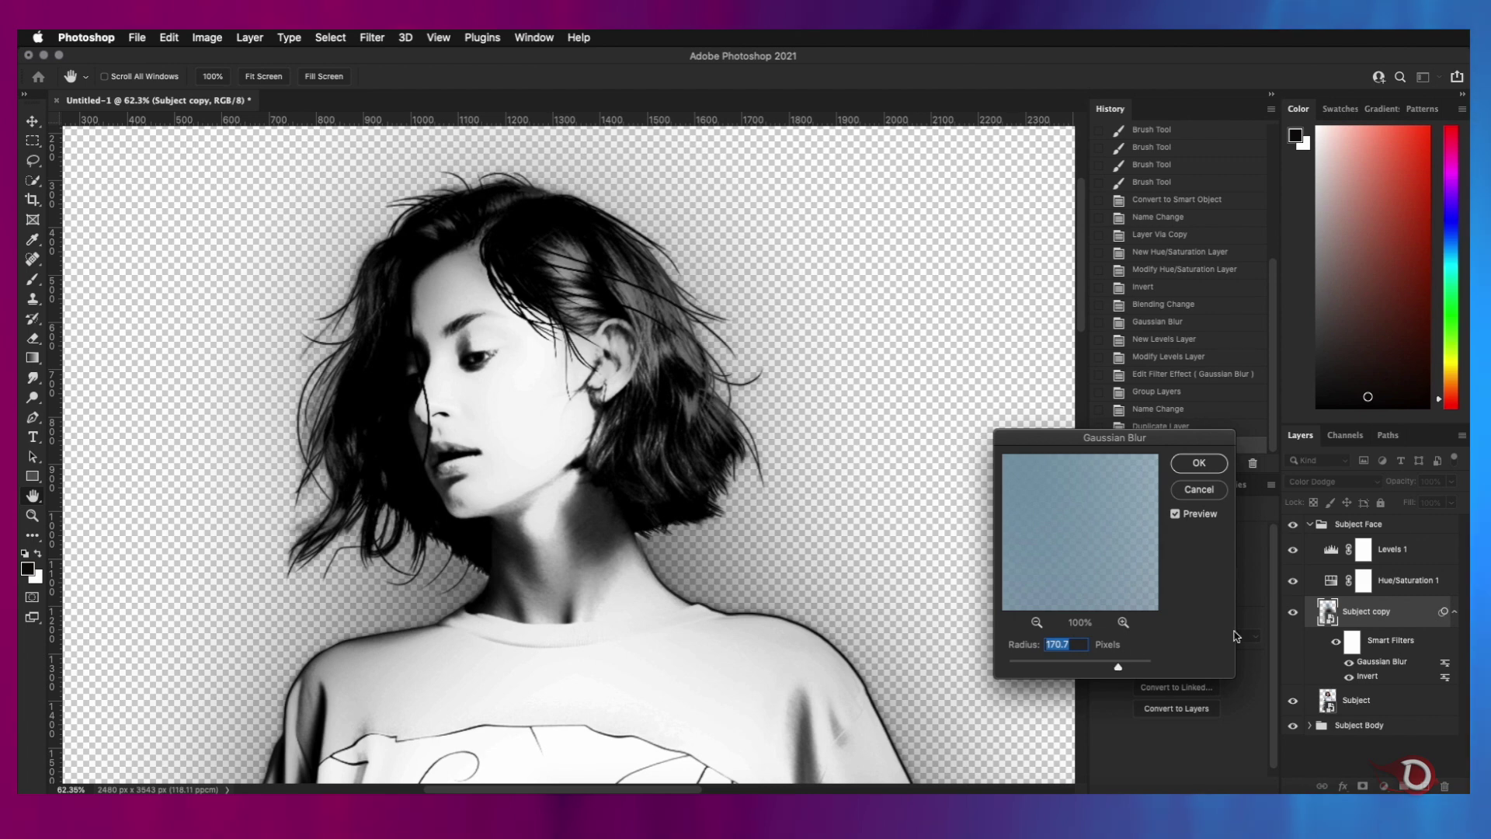
{"action": "left_click", "coordinate": [1199, 462]}
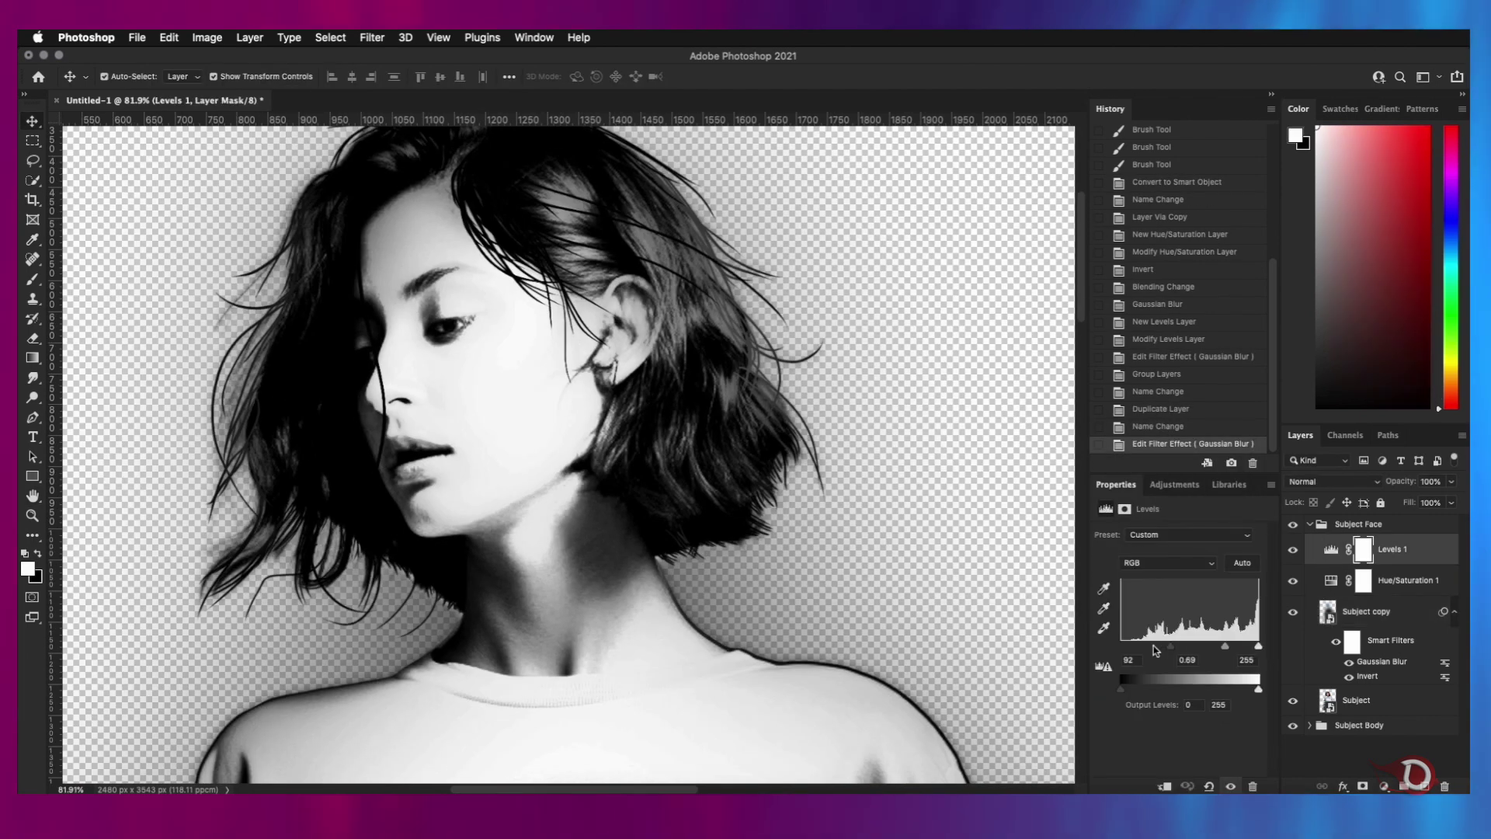
Set the Subject Face group's Levels 1 input levels to 109, 0.81 and 238, then collapse the group
{"action": "mouse_move", "coordinate": [1170, 646]}
{"action": "left_mouse_down"}
{"action": "mouse_move", "coordinate": [1249, 648]}
{"action": "mouse_move", "coordinate": [1177, 648]}
{"action": "left_mouse_up"}
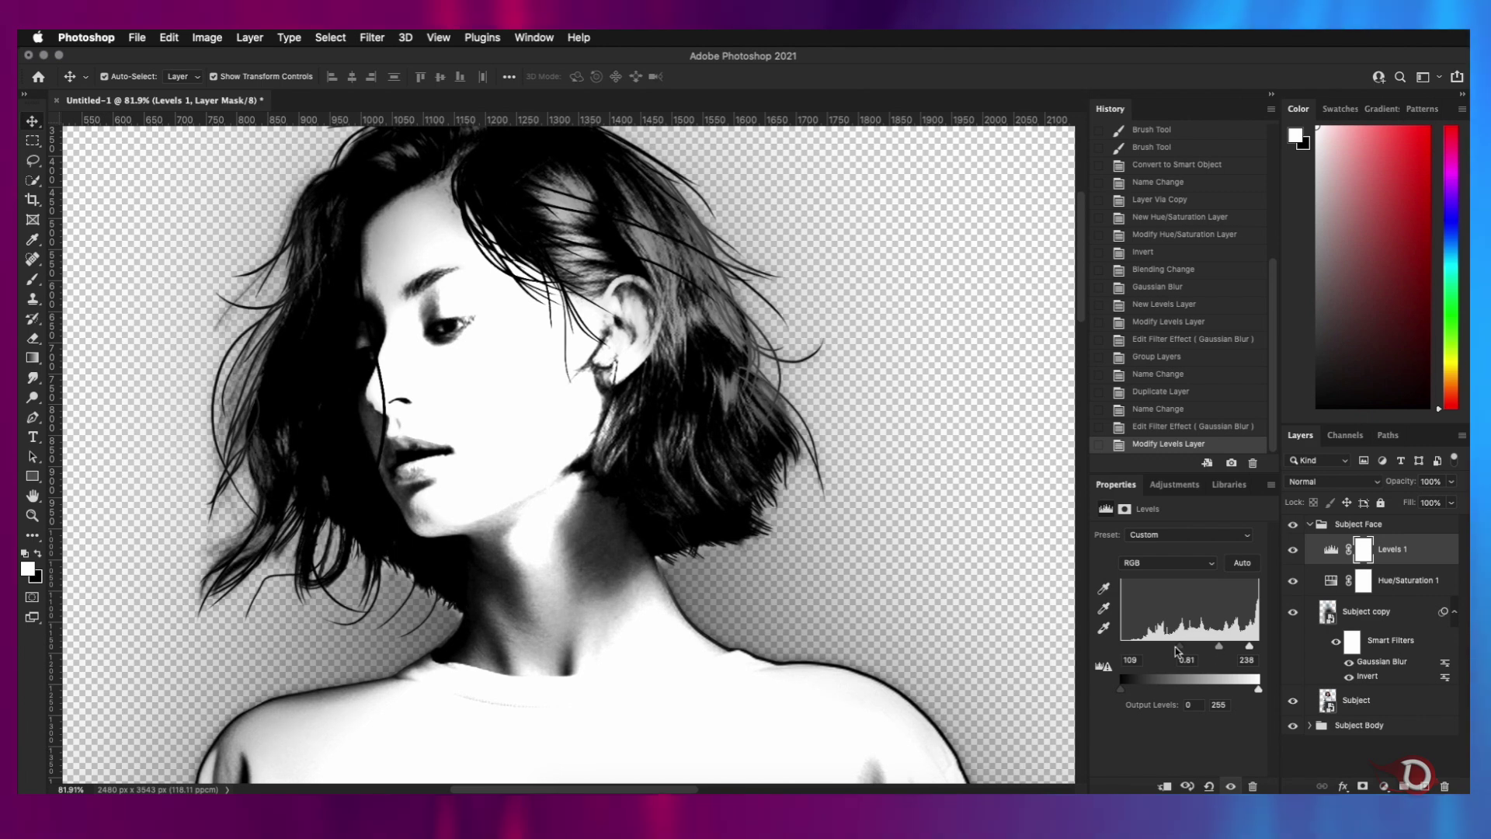
{"action": "scroll", "coordinate": [638, 611], "scroll_direction": "down", "scroll_amount": 15}
{"action": "scroll", "coordinate": [639, 612], "scroll_direction": "up", "scroll_amount": 15}
{"action": "scroll", "coordinate": [638, 615], "scroll_direction": "up", "scroll_amount": 2}
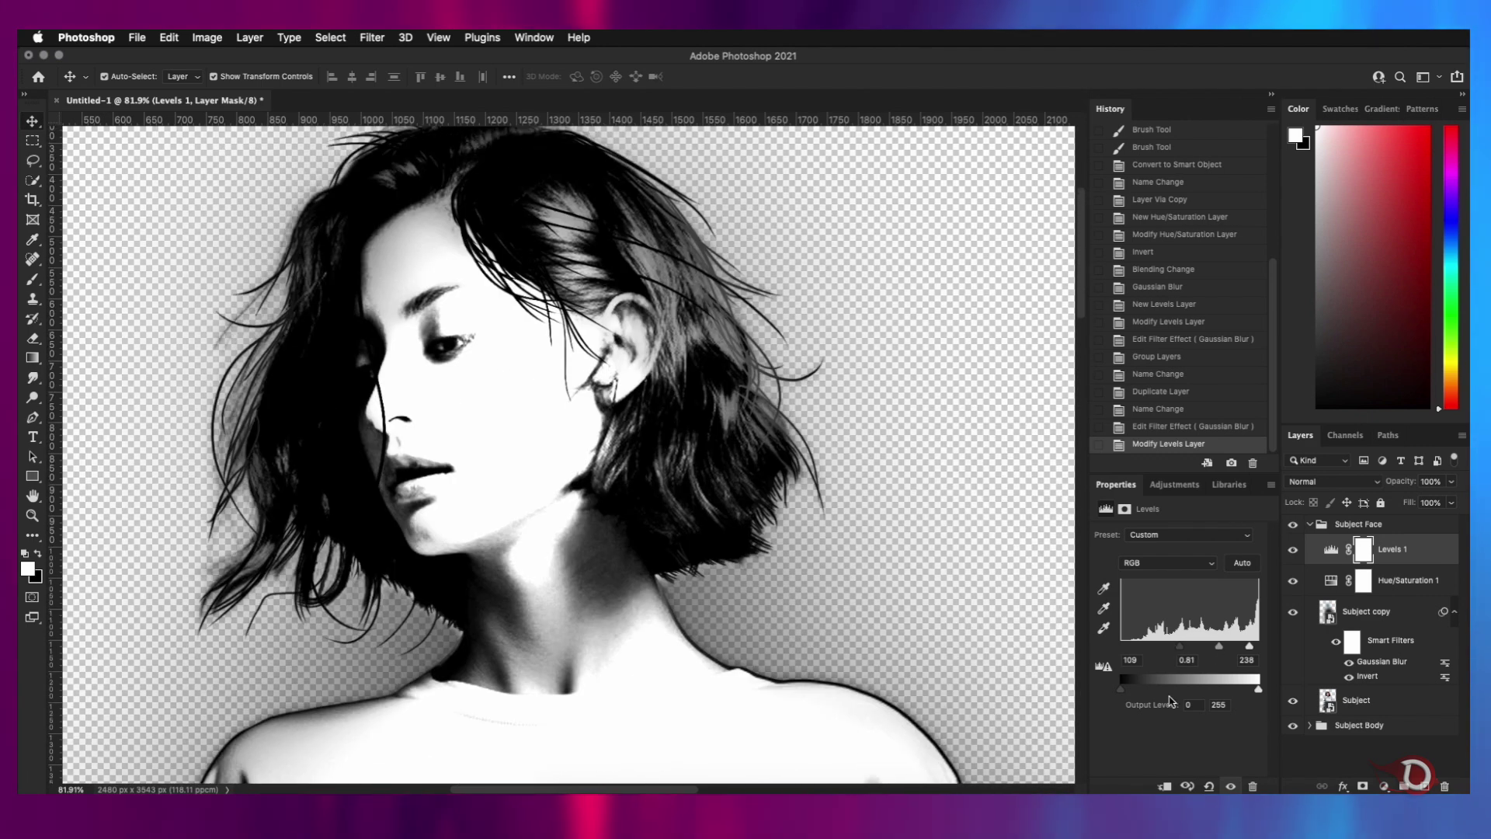
{"action": "left_click", "coordinate": [1310, 524]}
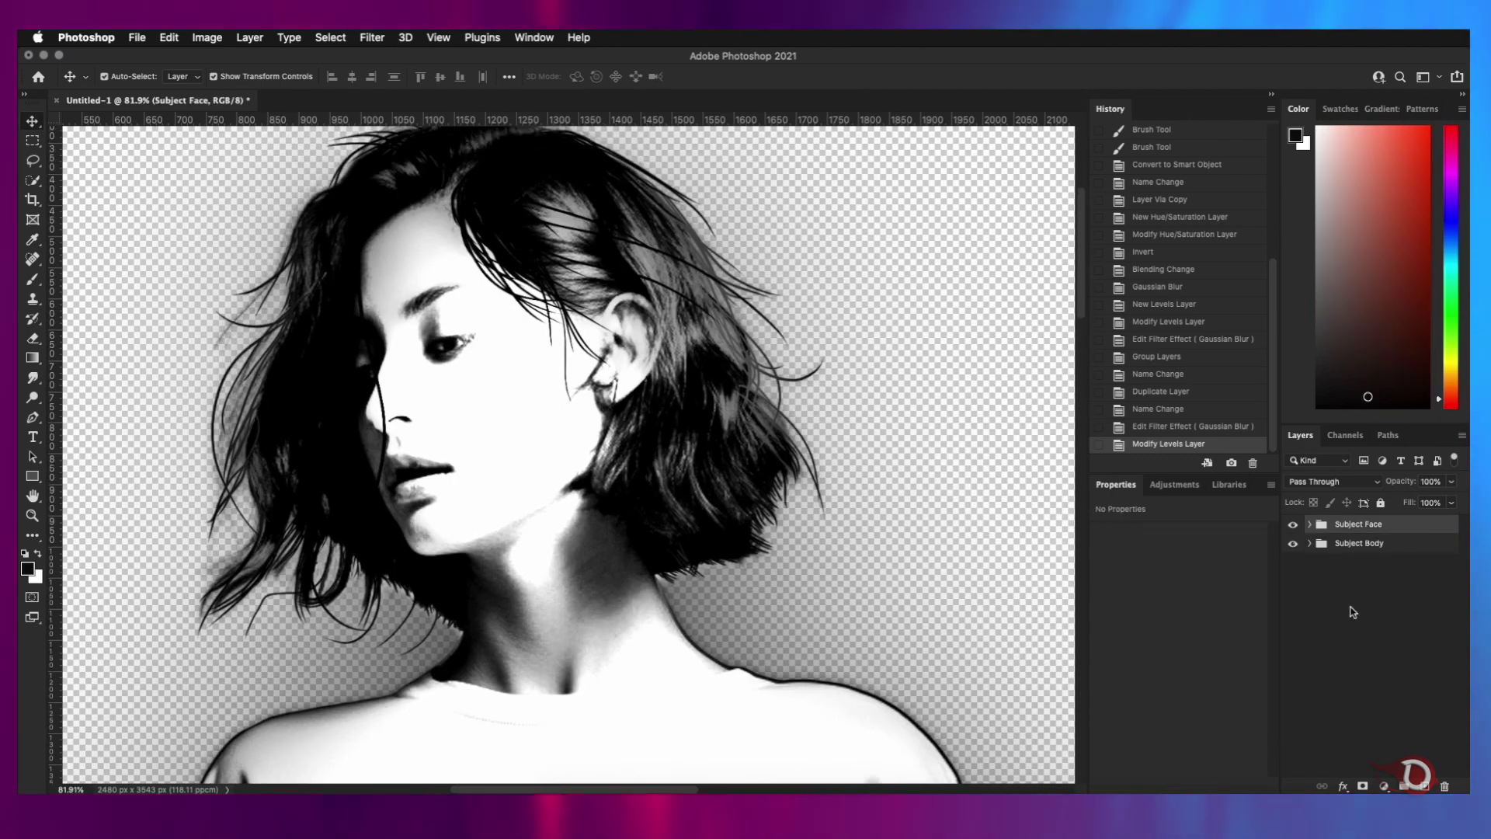
Add a layer mask to the Subject Face group
{"action": "left_click", "coordinate": [1362, 786]}
{"action": "scroll", "coordinate": [567, 622], "scroll_direction": "down", "scroll_amount": 10}
{"action": "scroll", "coordinate": [566, 621], "scroll_direction": "up", "scroll_amount": 10}
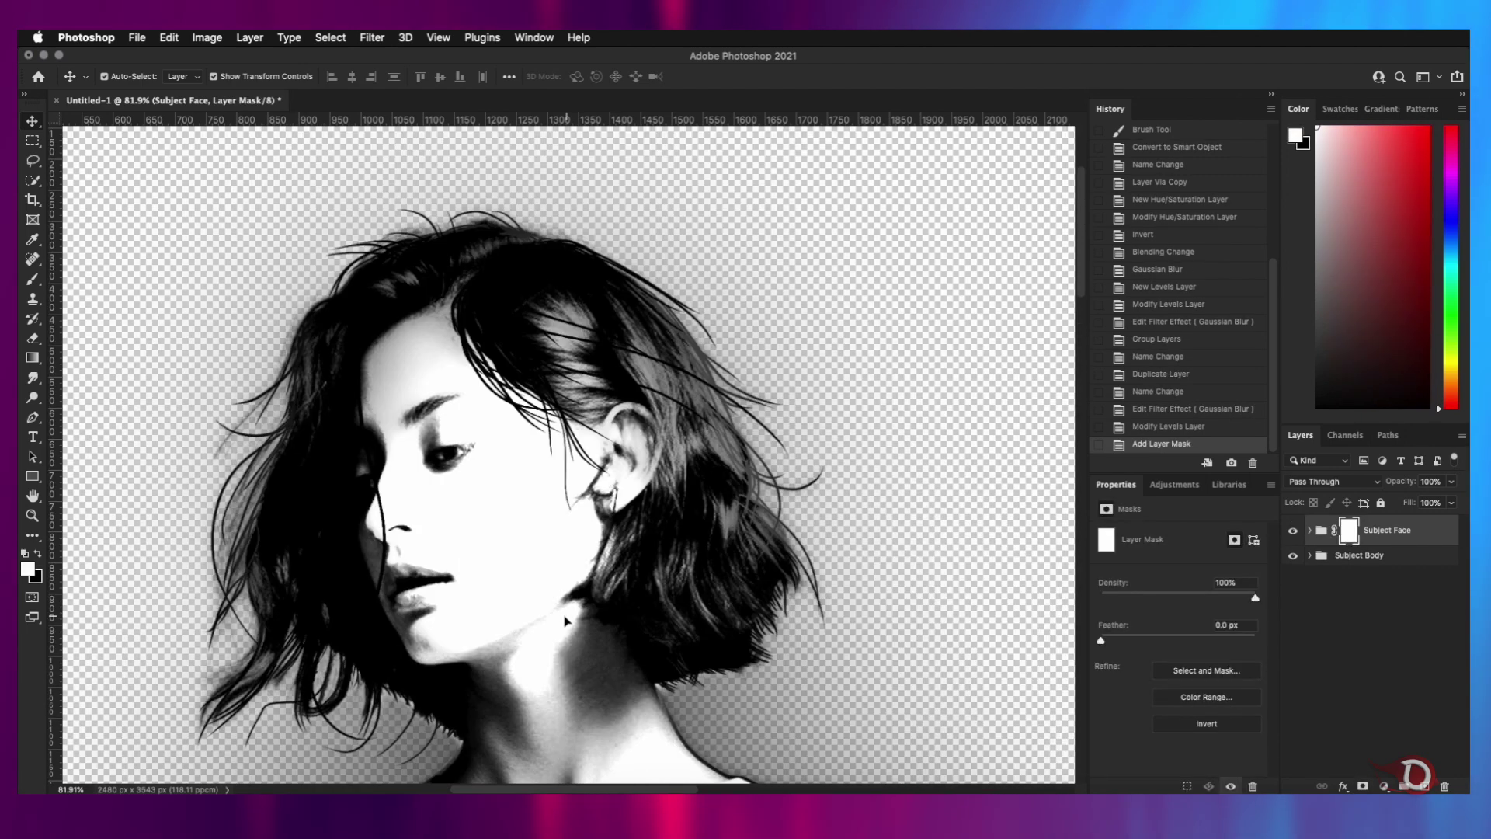
Paint black with a 600 px brush on the Subject Face mask over the shirt, arms and lower body
{"action": "key", "text": "bracketright"}
{"action": "key", "text": "bracketright"}
{"action": "key", "text": "bracketright"}
{"action": "key", "text": "bracketright"}
{"action": "key", "text": "bracketright"}
{"action": "key", "text": "bracketright"}
{"action": "key", "text": "bracketright"}
{"action": "key", "text": "bracketright"}
{"action": "key", "text": "bracketright"}
{"action": "key", "text": "bracketright"}
{"action": "key", "text": "bracketright"}
{"action": "key", "text": "bracketright"}
{"action": "key", "text": "bracketright"}
{"action": "key", "text": "bracketright"}
{"action": "key", "text": "bracketright"}
{"action": "key", "text": "bracketright"}
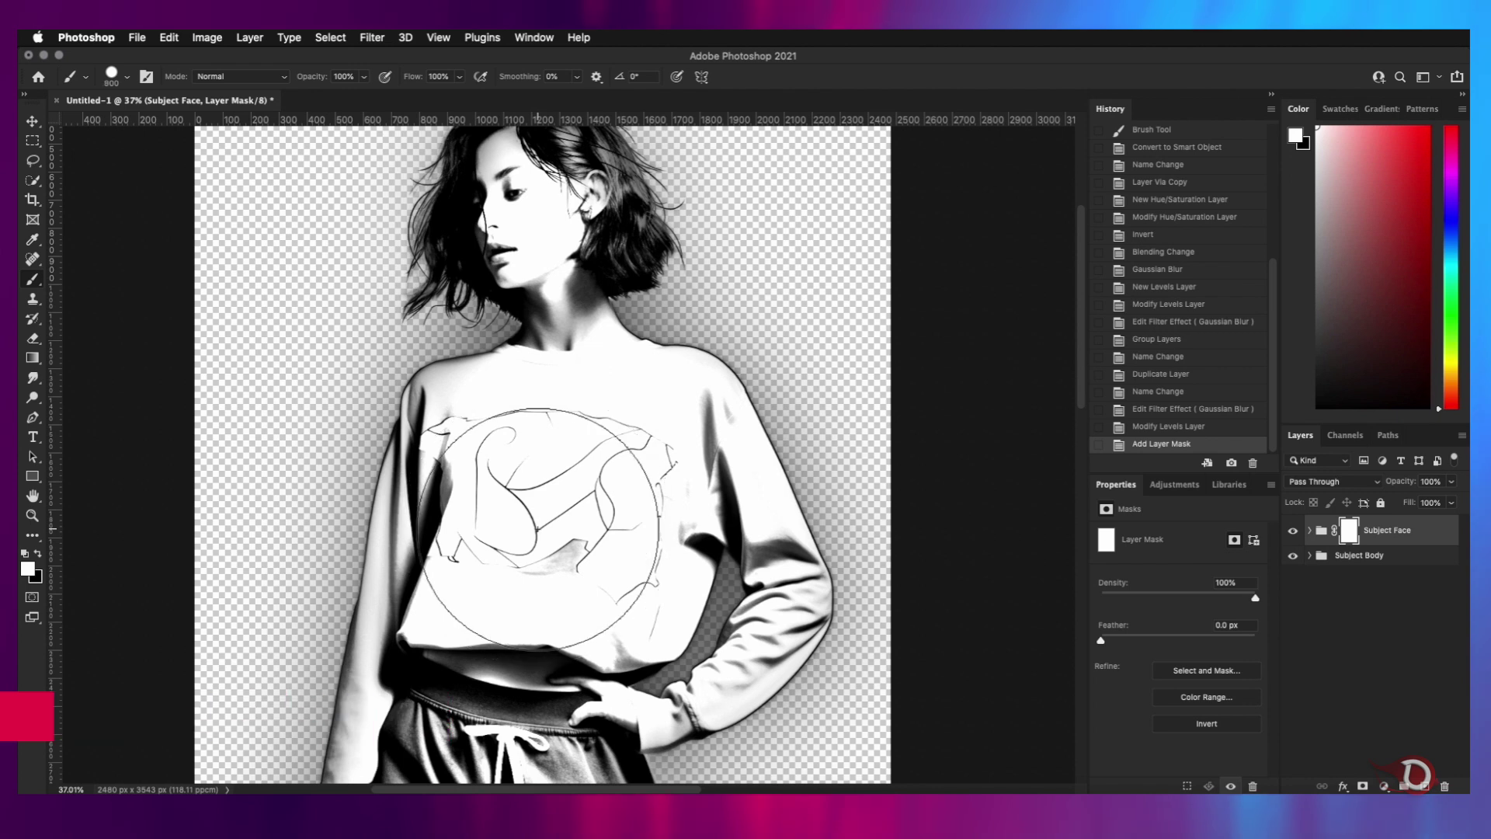
{"action": "key", "text": "bracketleft"}
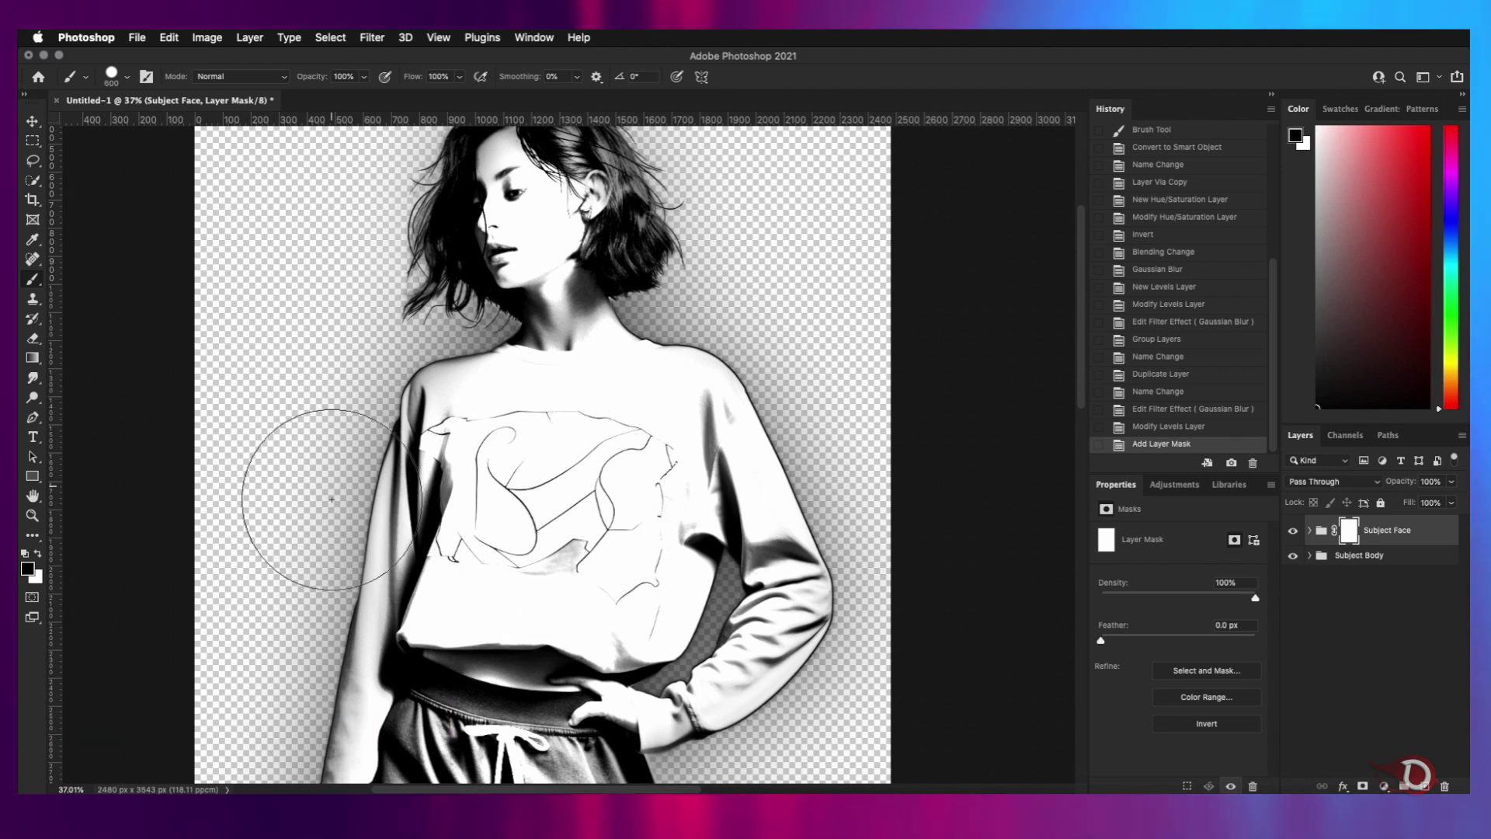
{"action": "mouse_move", "coordinate": [485, 494]}
{"action": "left_mouse_down"}
{"action": "mouse_move", "coordinate": [1022, 516]}
{"action": "mouse_move", "coordinate": [622, 461]}
{"action": "mouse_move", "coordinate": [750, 687]}
{"action": "mouse_move", "coordinate": [730, 691]}
{"action": "left_mouse_up"}
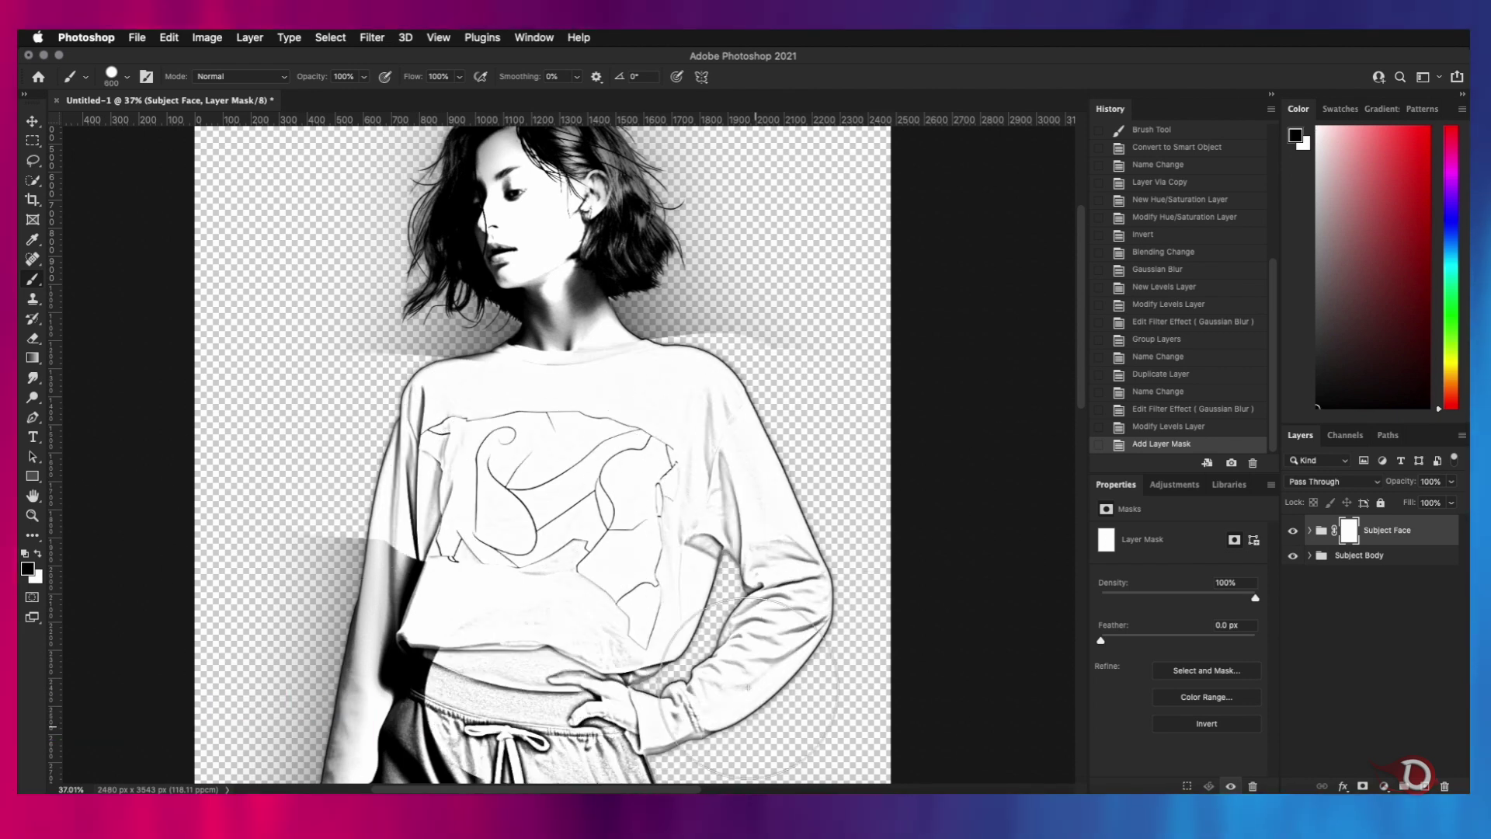
{"action": "scroll", "coordinate": [730, 661], "scroll_direction": "down", "scroll_amount": 5}
{"action": "mouse_move", "coordinate": [730, 559]}
{"action": "left_mouse_down"}
{"action": "mouse_move", "coordinate": [727, 655]}
{"action": "mouse_move", "coordinate": [264, 429]}
{"action": "mouse_move", "coordinate": [401, 371]}
{"action": "left_mouse_up"}
{"action": "scroll", "coordinate": [403, 435], "scroll_direction": "up", "scroll_amount": 5}
{"action": "left_click_drag", "start_coordinate": [141, 557], "coordinate": [350, 637]}
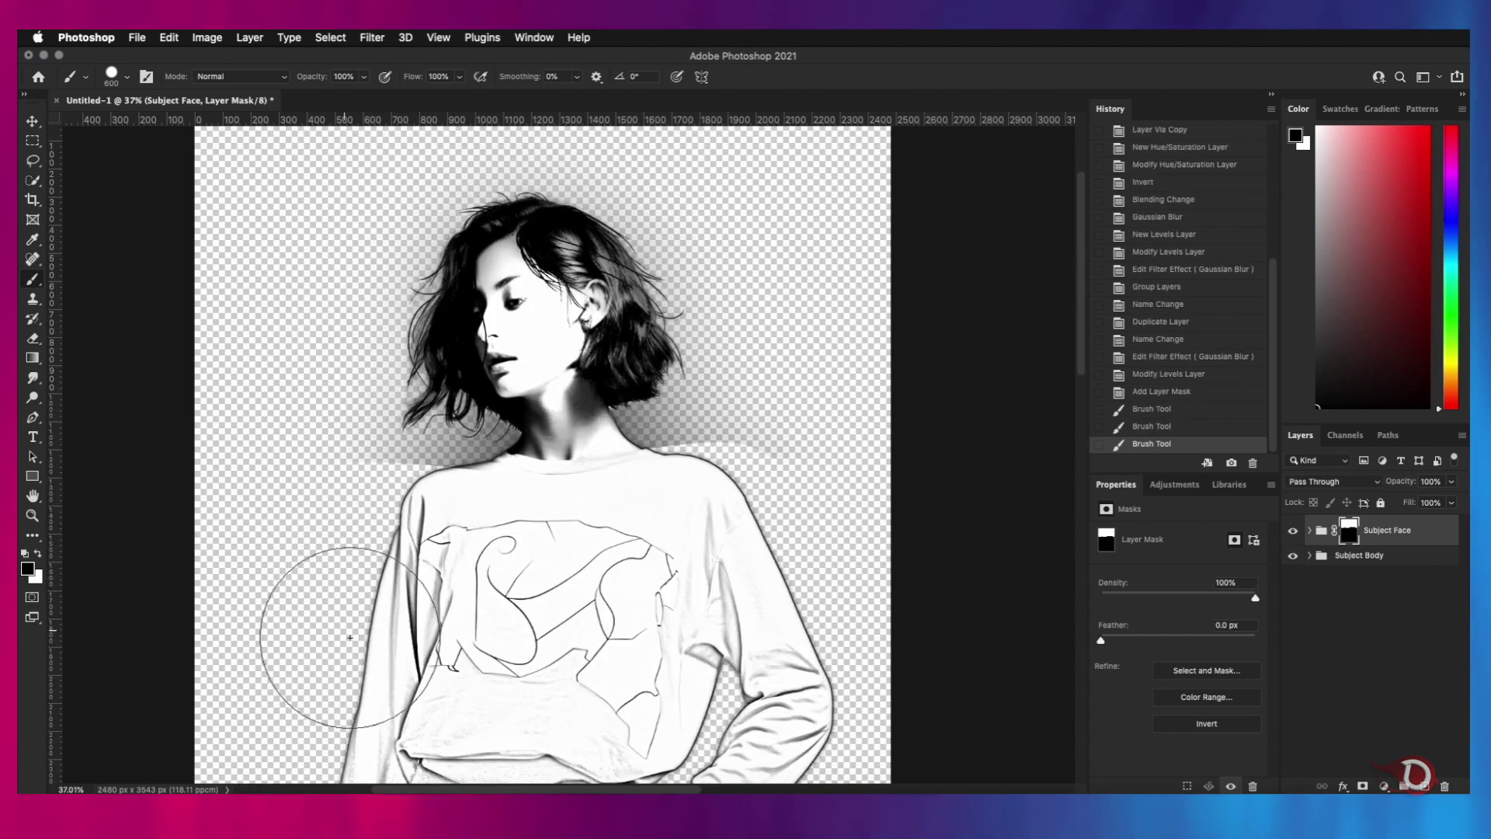
{"action": "mouse_move", "coordinate": [522, 536]}
{"action": "left_mouse_down"}
{"action": "mouse_move", "coordinate": [667, 550]}
{"action": "mouse_move", "coordinate": [771, 531]}
{"action": "mouse_move", "coordinate": [691, 518]}
{"action": "left_mouse_up"}
{"action": "left_click_drag", "start_coordinate": [580, 482], "coordinate": [742, 527]}
{"action": "left_click_drag", "start_coordinate": [633, 620], "coordinate": [719, 765]}
Mask the neck out of the Subject Face group with a soft 100 px black brush
{"action": "right_click", "coordinate": [665, 613]}
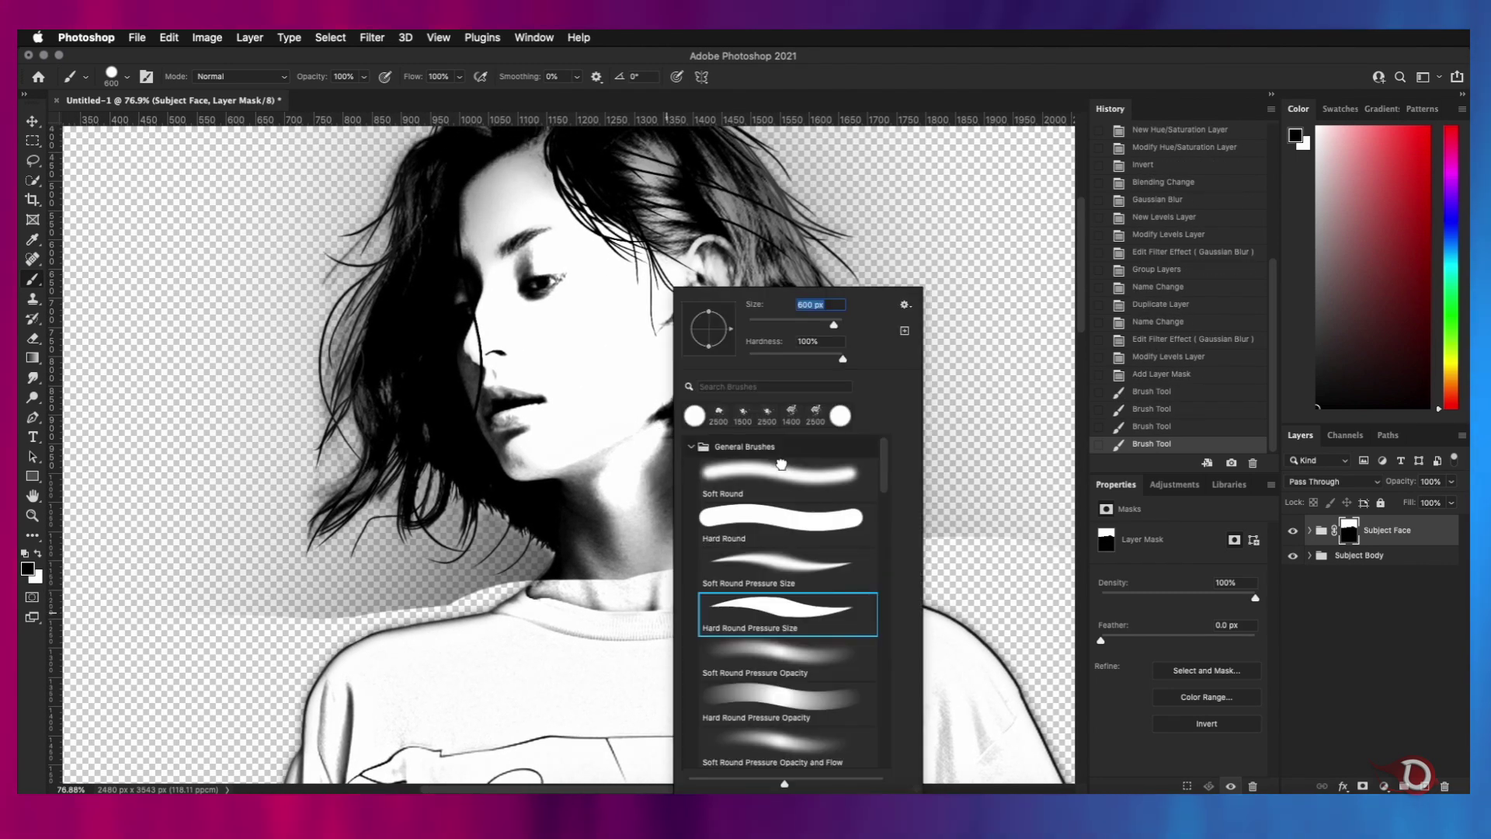
{"action": "type", "text": "175"}
{"action": "key", "text": "Return"}
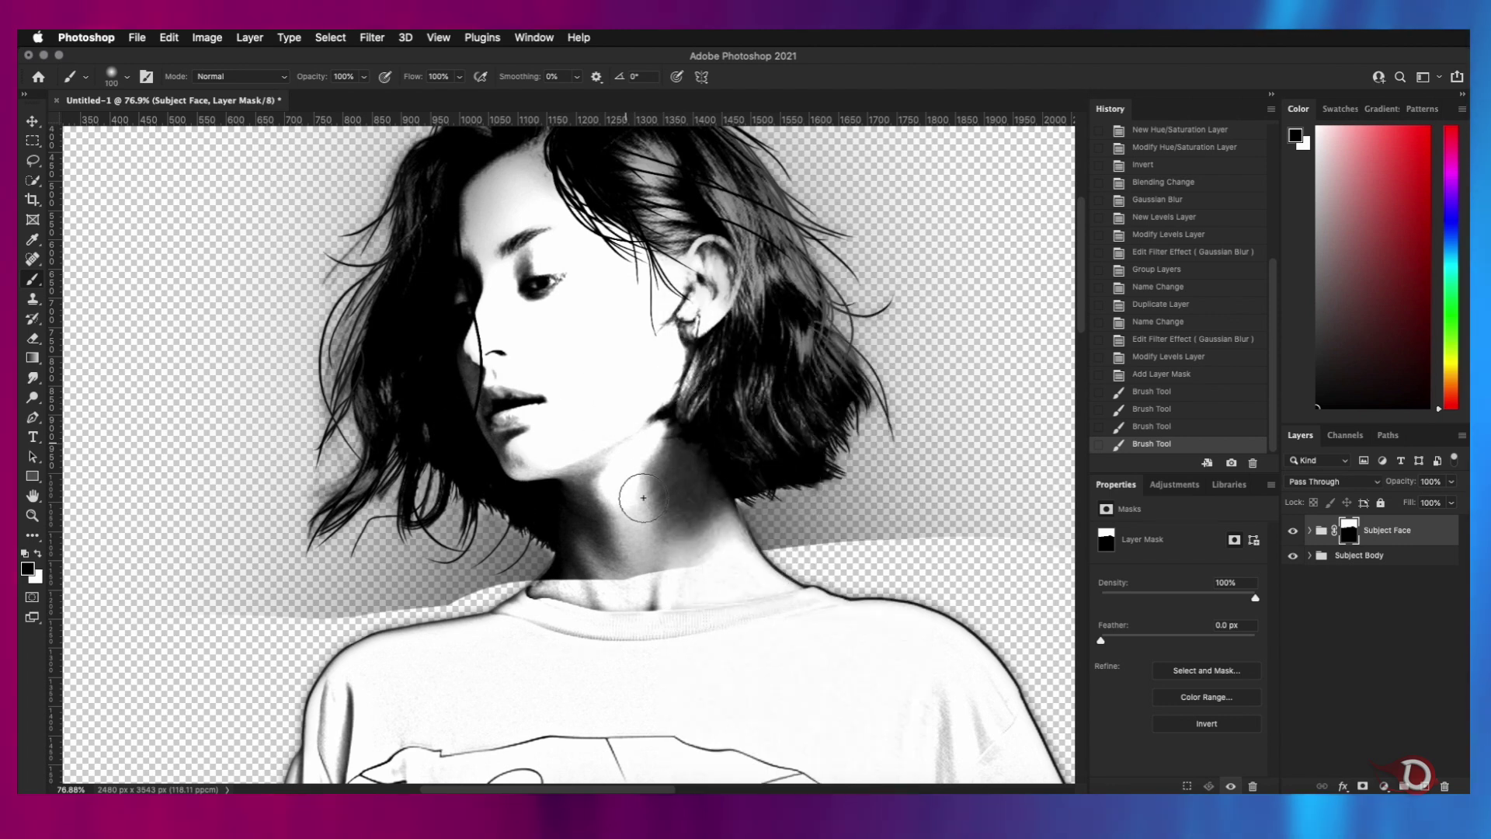
{"action": "mouse_move", "coordinate": [643, 497]}
{"action": "left_mouse_down"}
{"action": "mouse_move", "coordinate": [669, 500]}
{"action": "mouse_move", "coordinate": [719, 559]}
{"action": "mouse_move", "coordinate": [582, 536]}
{"action": "mouse_move", "coordinate": [567, 497]}
{"action": "left_mouse_up"}
{"action": "mouse_move", "coordinate": [544, 466]}
{"action": "left_mouse_down"}
{"action": "mouse_move", "coordinate": [514, 409]}
{"action": "mouse_move", "coordinate": [528, 446]}
{"action": "left_mouse_up"}
Paint black on the Subject Face mask over the jaw, cheek, eye and forehead to reveal the softer facial detail
{"action": "scroll", "coordinate": [543, 350], "scroll_direction": "up", "scroll_amount": 4}
{"action": "left_click_drag", "start_coordinate": [608, 423], "coordinate": [591, 440]}
{"action": "left_click_drag", "start_coordinate": [520, 442], "coordinate": [525, 469]}
{"action": "left_click_drag", "start_coordinate": [660, 377], "coordinate": [706, 392]}
{"action": "left_click_drag", "start_coordinate": [596, 356], "coordinate": [536, 400]}
{"action": "scroll", "coordinate": [578, 459], "scroll_direction": "up", "scroll_amount": 4}
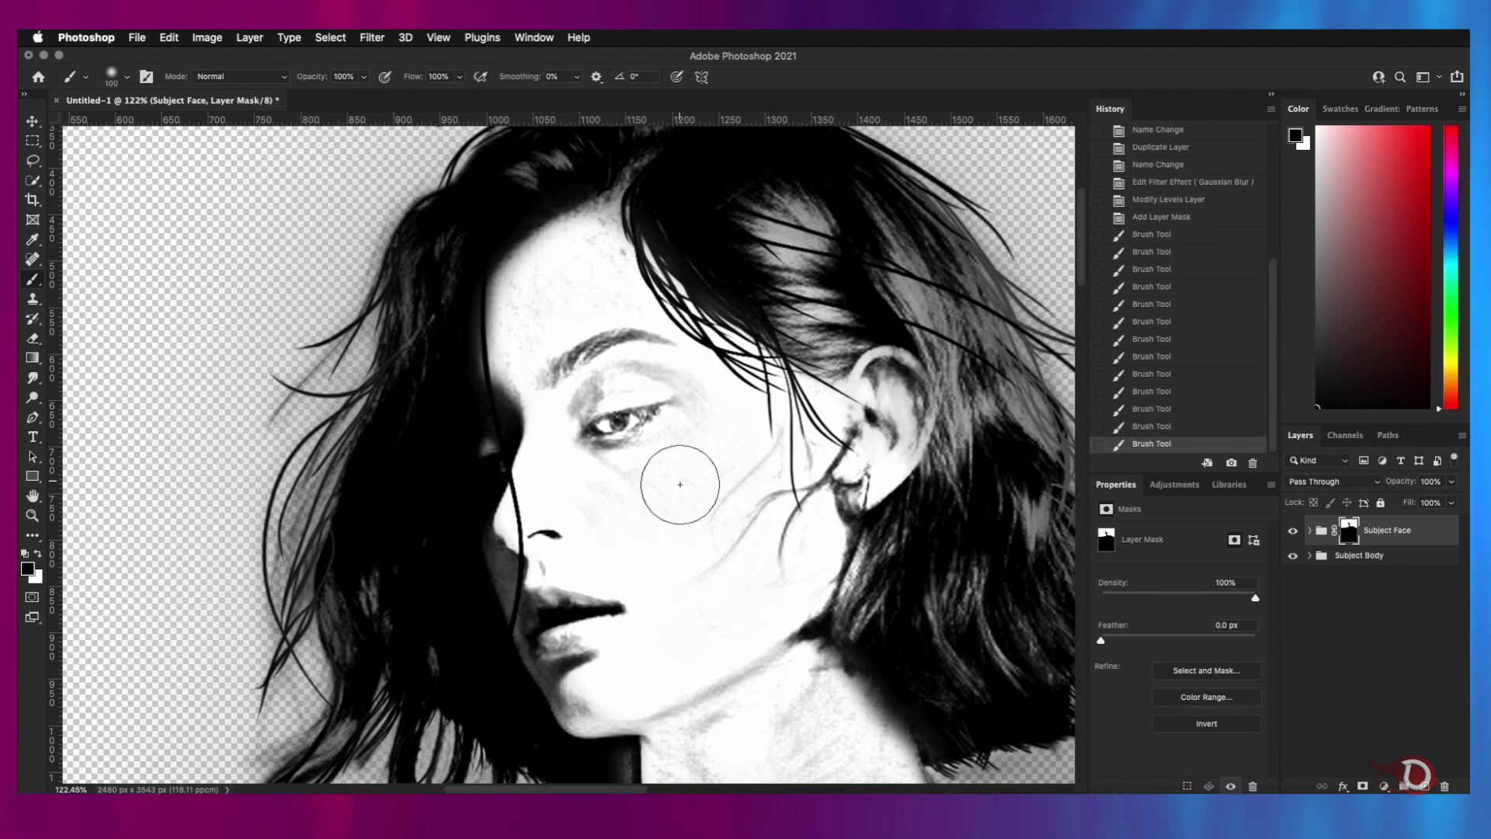
Refine the Subject Face mask around the eyes and forehead with smaller brushes, alternating between white and black
{"action": "scroll", "coordinate": [610, 435], "scroll_direction": "down", "scroll_amount": 3}
{"action": "key", "text": "x"}
{"action": "key", "text": "bracketleft"}
{"action": "key", "text": "bracketleft"}
{"action": "key", "text": "bracketleft"}
{"action": "key", "text": "bracketleft"}
{"action": "key", "text": "bracketleft"}
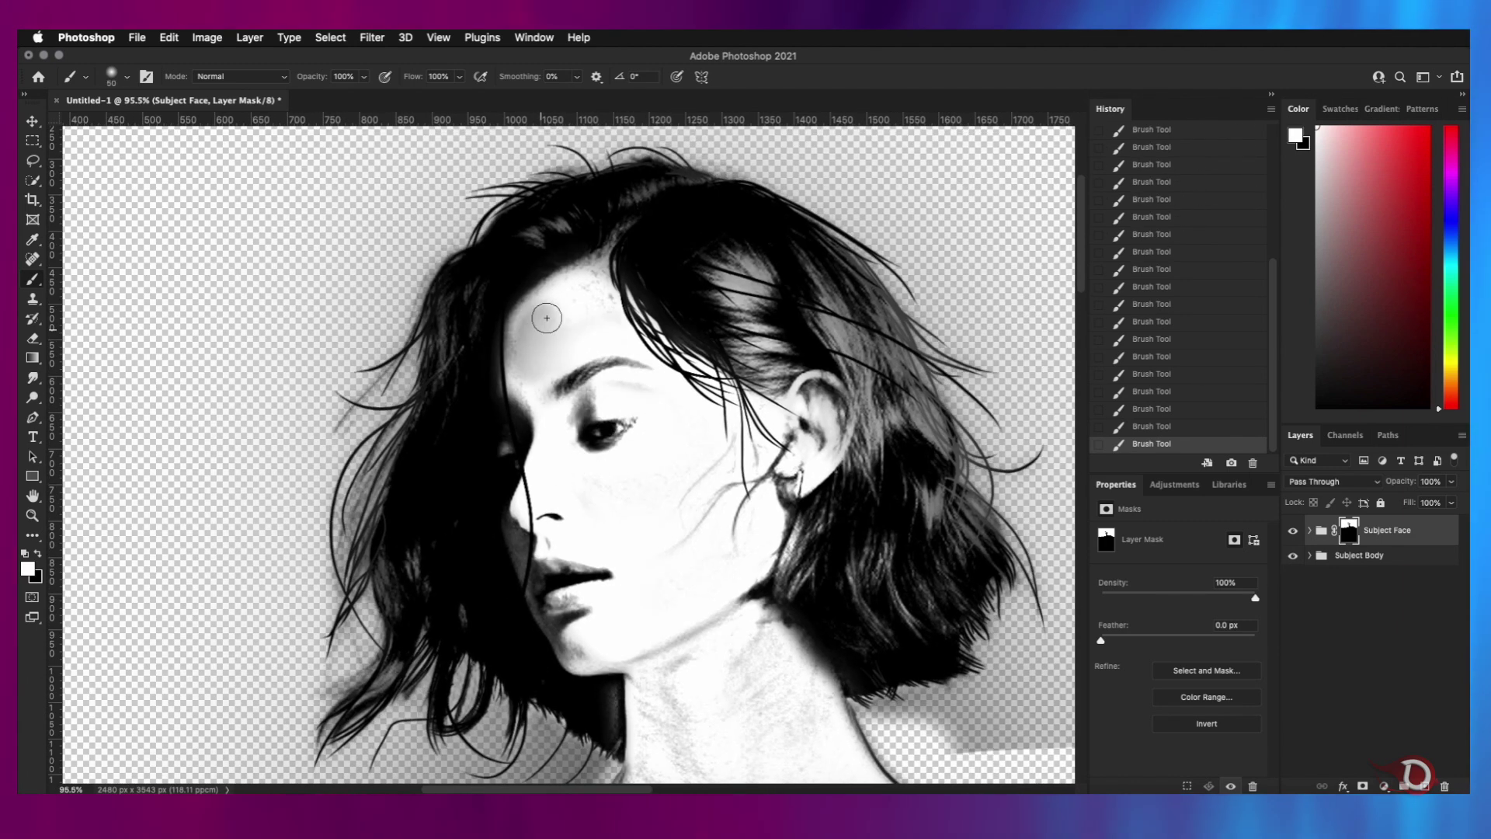
{"action": "key", "text": "x"}
{"action": "mouse_move", "coordinate": [487, 396]}
{"action": "left_mouse_down"}
{"action": "mouse_move", "coordinate": [507, 442]}
{"action": "mouse_move", "coordinate": [475, 465]}
{"action": "left_mouse_up"}
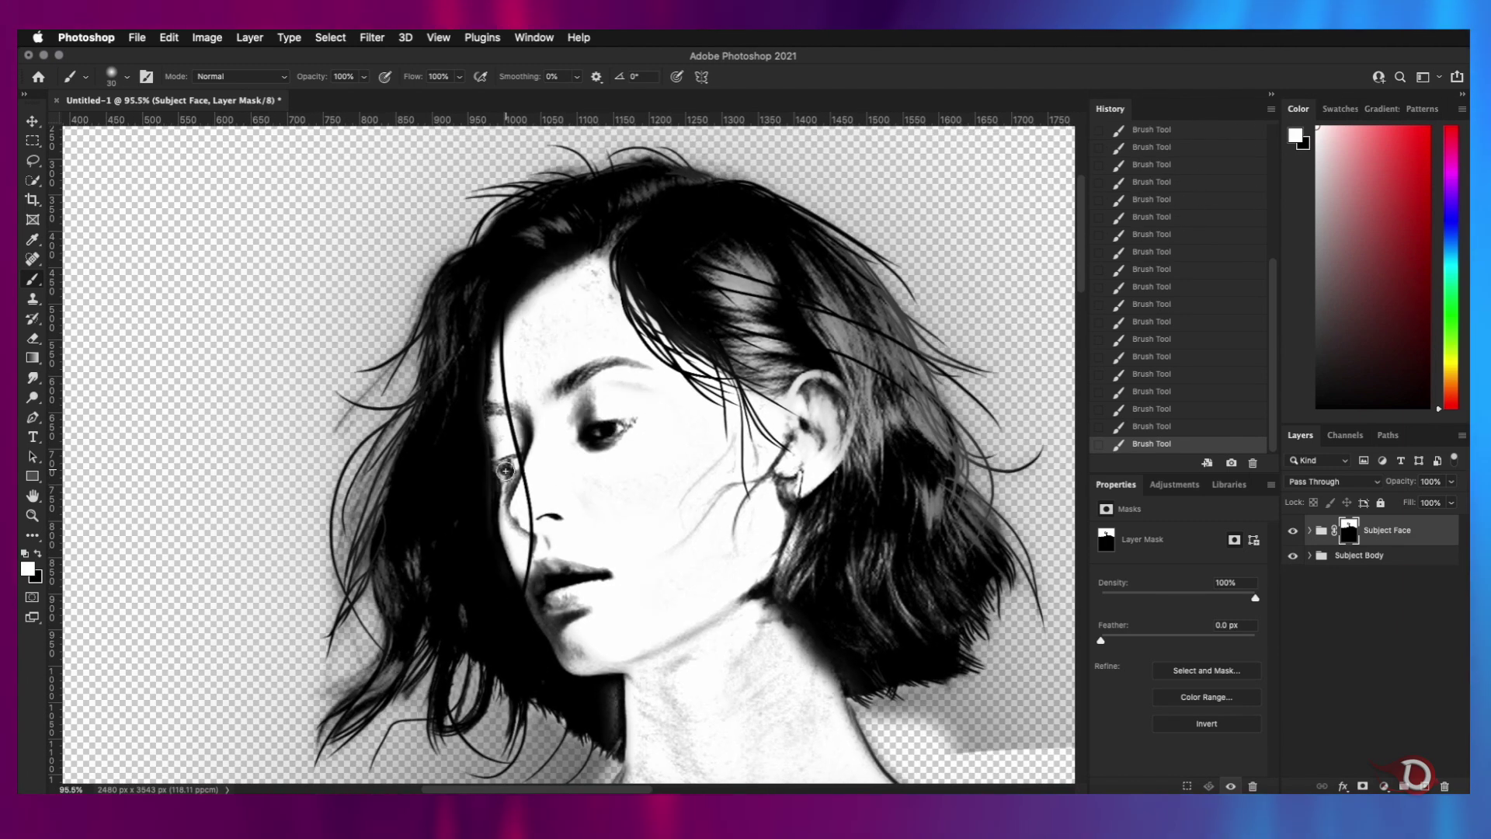
Load the Subject layer's outline from the Subject Face group as a selection and invert it
{"action": "scroll", "coordinate": [645, 479], "scroll_direction": "down", "scroll_amount": 2}
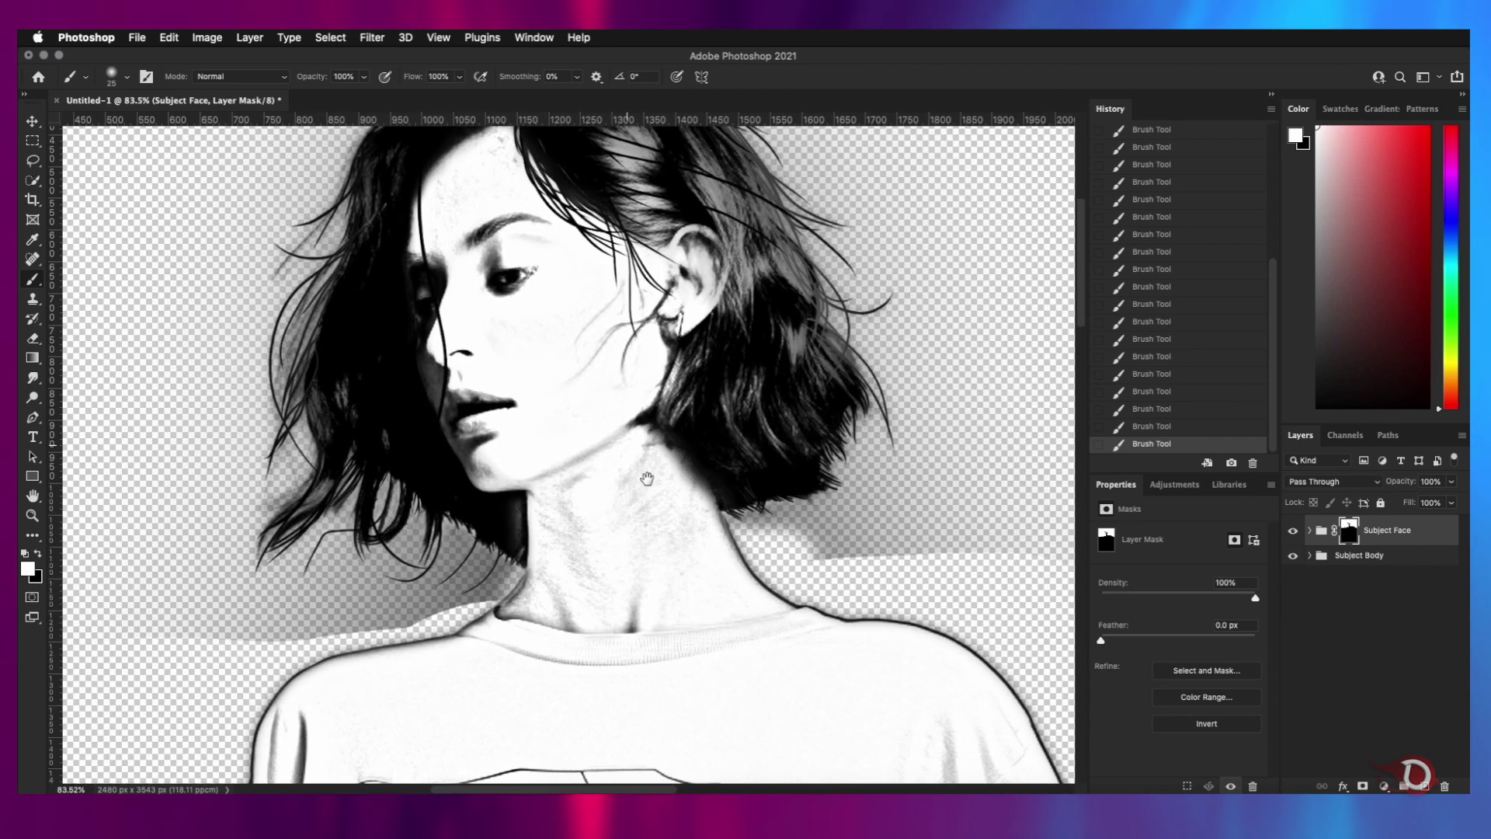
{"action": "mouse_move", "coordinate": [655, 569]}
{"action": "left_mouse_down"}
{"action": "mouse_move", "coordinate": [672, 492]}
{"action": "mouse_move", "coordinate": [729, 513]}
{"action": "mouse_move", "coordinate": [738, 703]}
{"action": "left_mouse_up"}
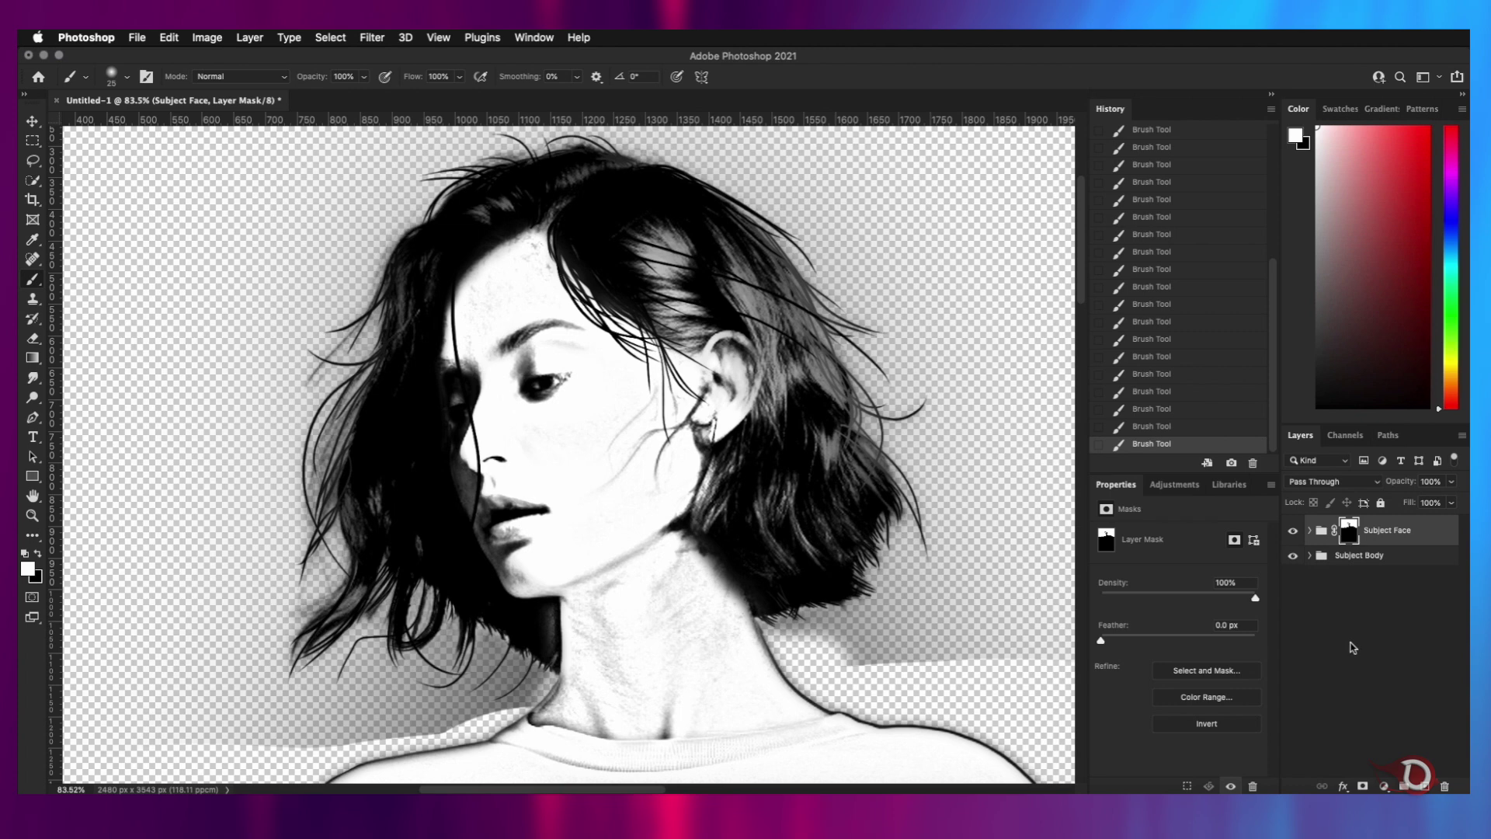
{"action": "left_click", "coordinate": [1309, 531]}
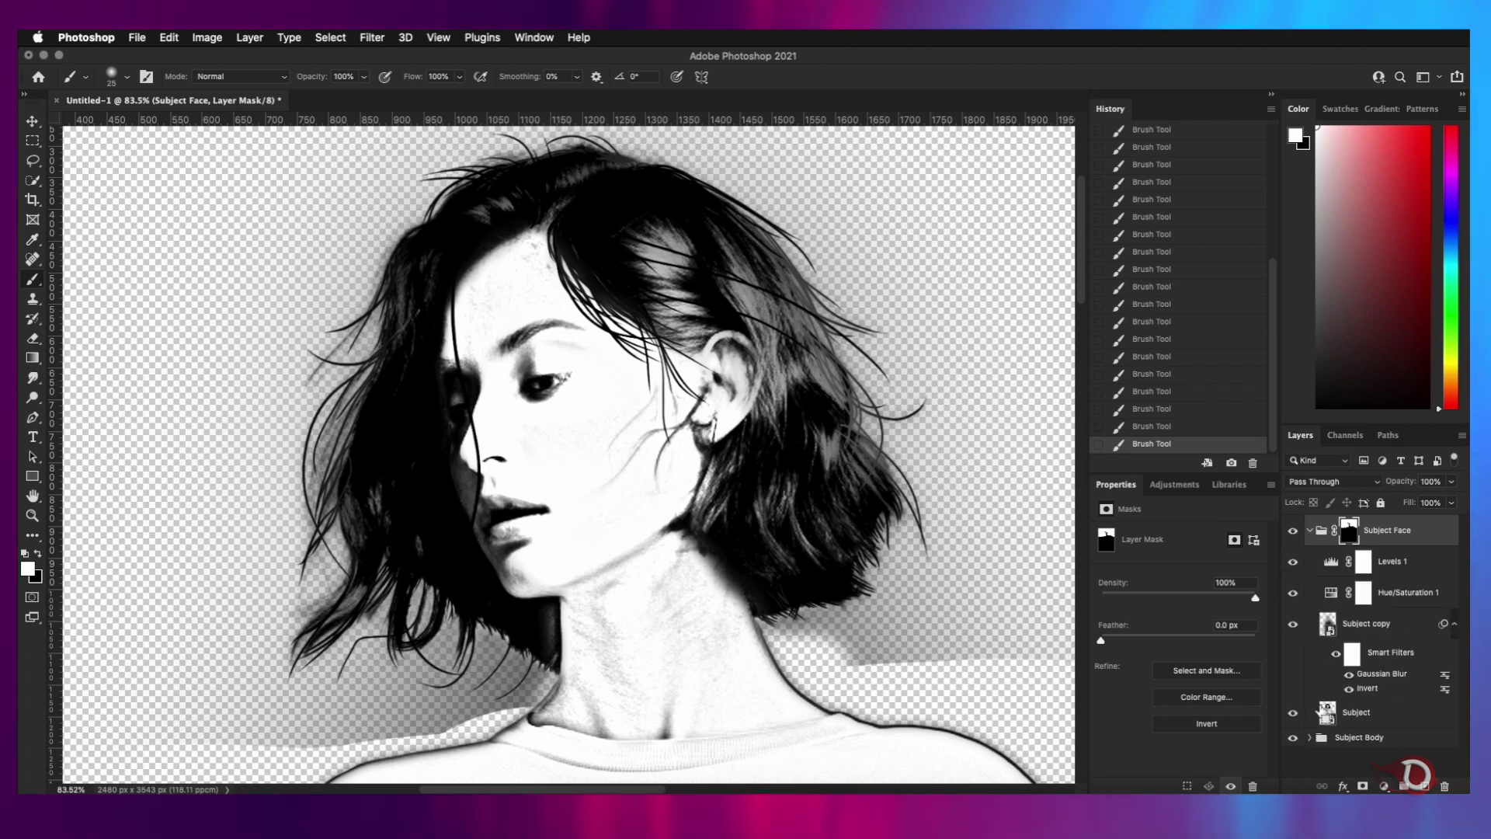
{"action": "left_click", "coordinate": [1327, 713], "text": "super"}
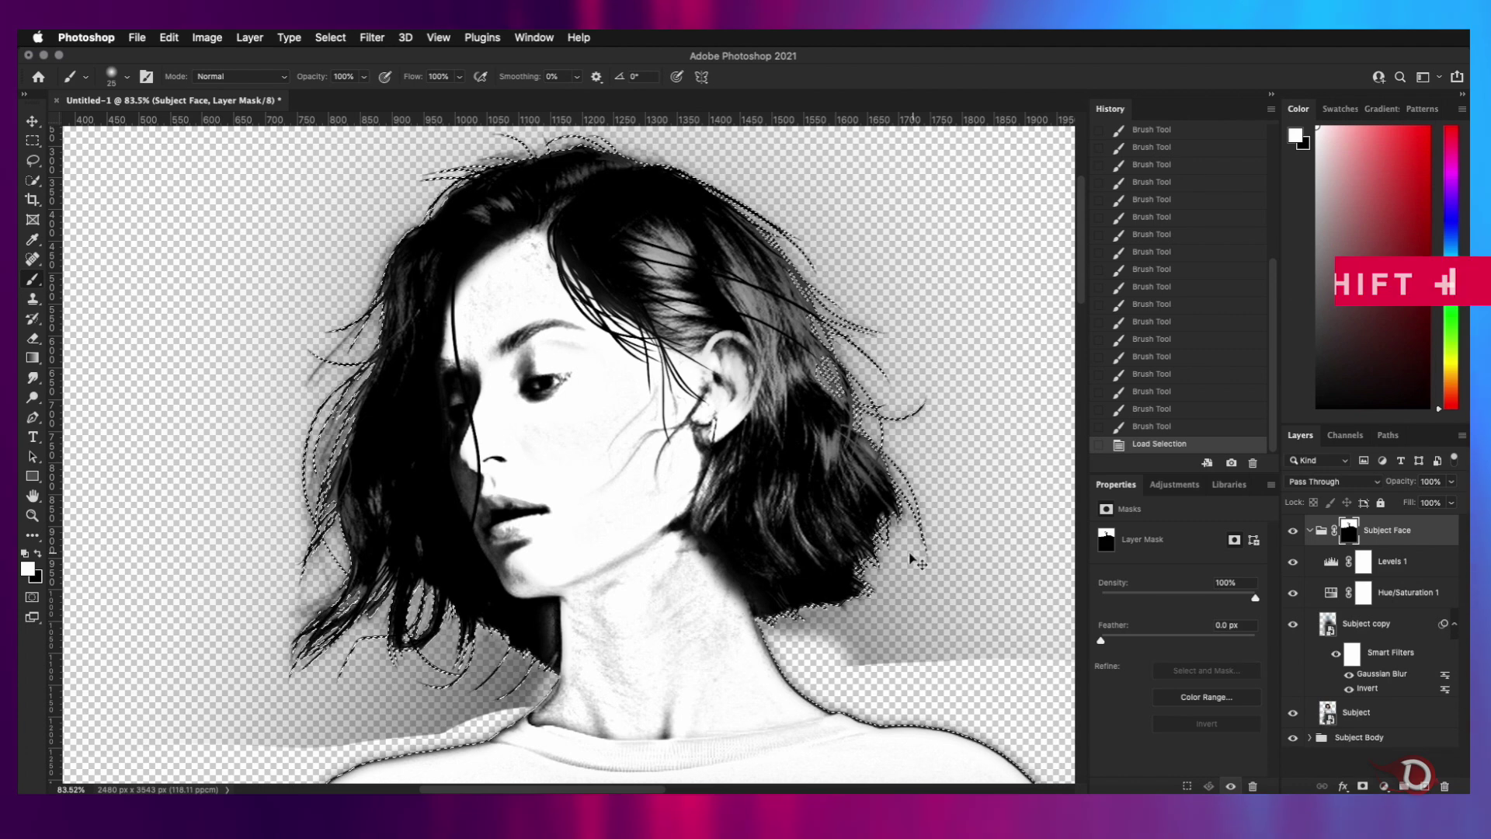
{"action": "key", "text": "super+shift+i"}
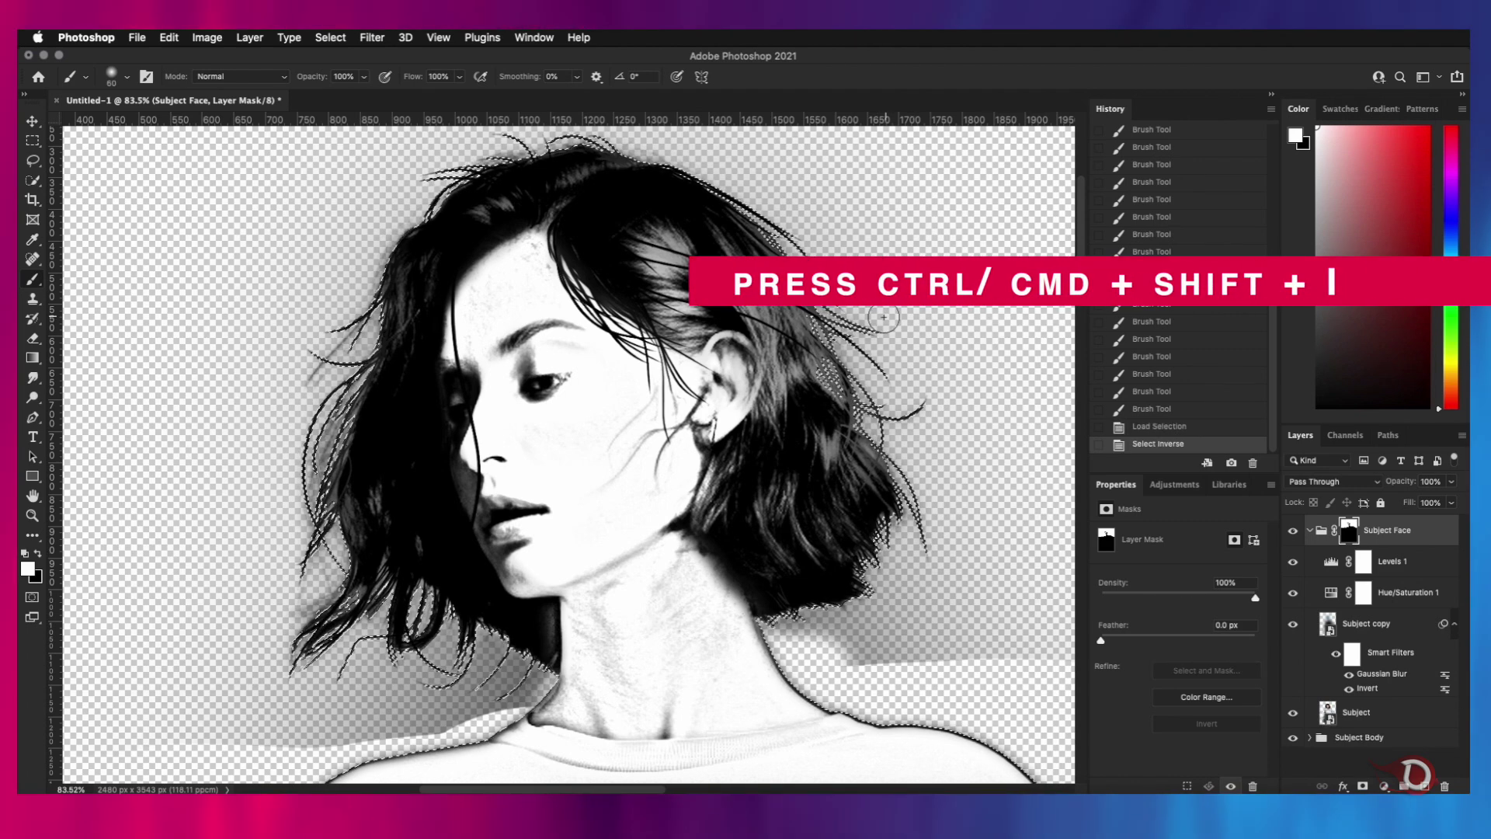
Paint black with a soft 400 px brush on the Subject Face mask to clear the grey haze around the hair
{"action": "key", "text": "bracketright"}
{"action": "key", "text": "bracketright"}
{"action": "key", "text": "bracketright"}
{"action": "key", "text": "bracketright"}
{"action": "key", "text": "bracketright"}
{"action": "key", "text": "bracketright"}
{"action": "key", "text": "bracketright"}
{"action": "key", "text": "bracketright"}
{"action": "key", "text": "bracketright"}
{"action": "key", "text": "bracketright"}
{"action": "key", "text": "bracketright"}
{"action": "key", "text": "bracketright"}
{"action": "key", "text": "bracketright"}
{"action": "key", "text": "bracketright"}
{"action": "key", "text": "bracketright"}
{"action": "key", "text": "bracketright"}
{"action": "key", "text": "bracketright"}
{"action": "key", "text": "x"}
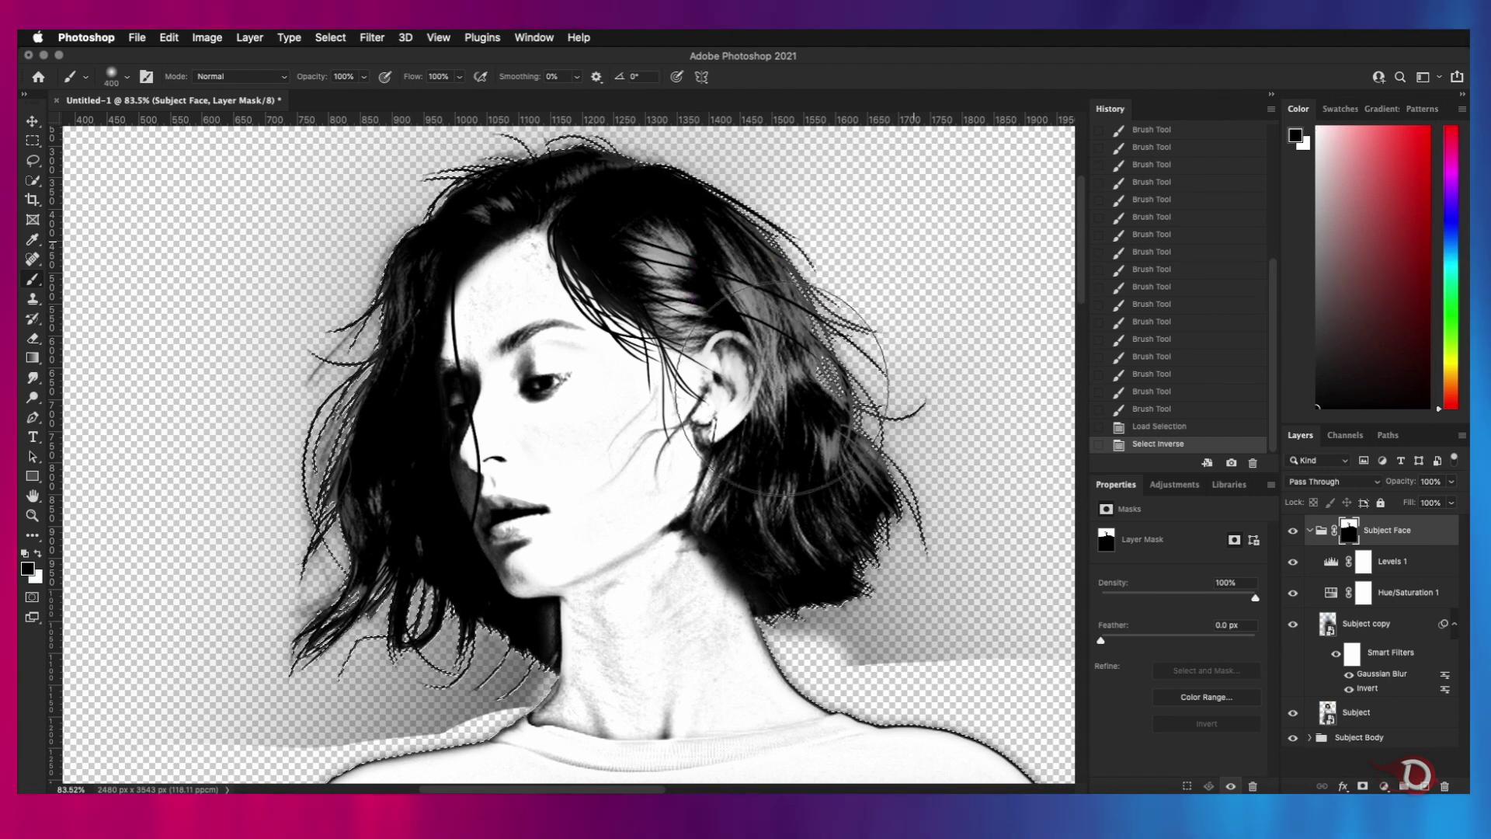
{"action": "mouse_move", "coordinate": [466, 684]}
{"action": "left_mouse_down"}
{"action": "mouse_move", "coordinate": [679, 657]}
{"action": "mouse_move", "coordinate": [319, 404]}
{"action": "mouse_move", "coordinate": [433, 212]}
{"action": "mouse_move", "coordinate": [359, 597]}
{"action": "mouse_move", "coordinate": [940, 392]}
{"action": "left_mouse_up"}
{"action": "left_click_drag", "start_coordinate": [940, 393], "coordinate": [650, 599]}
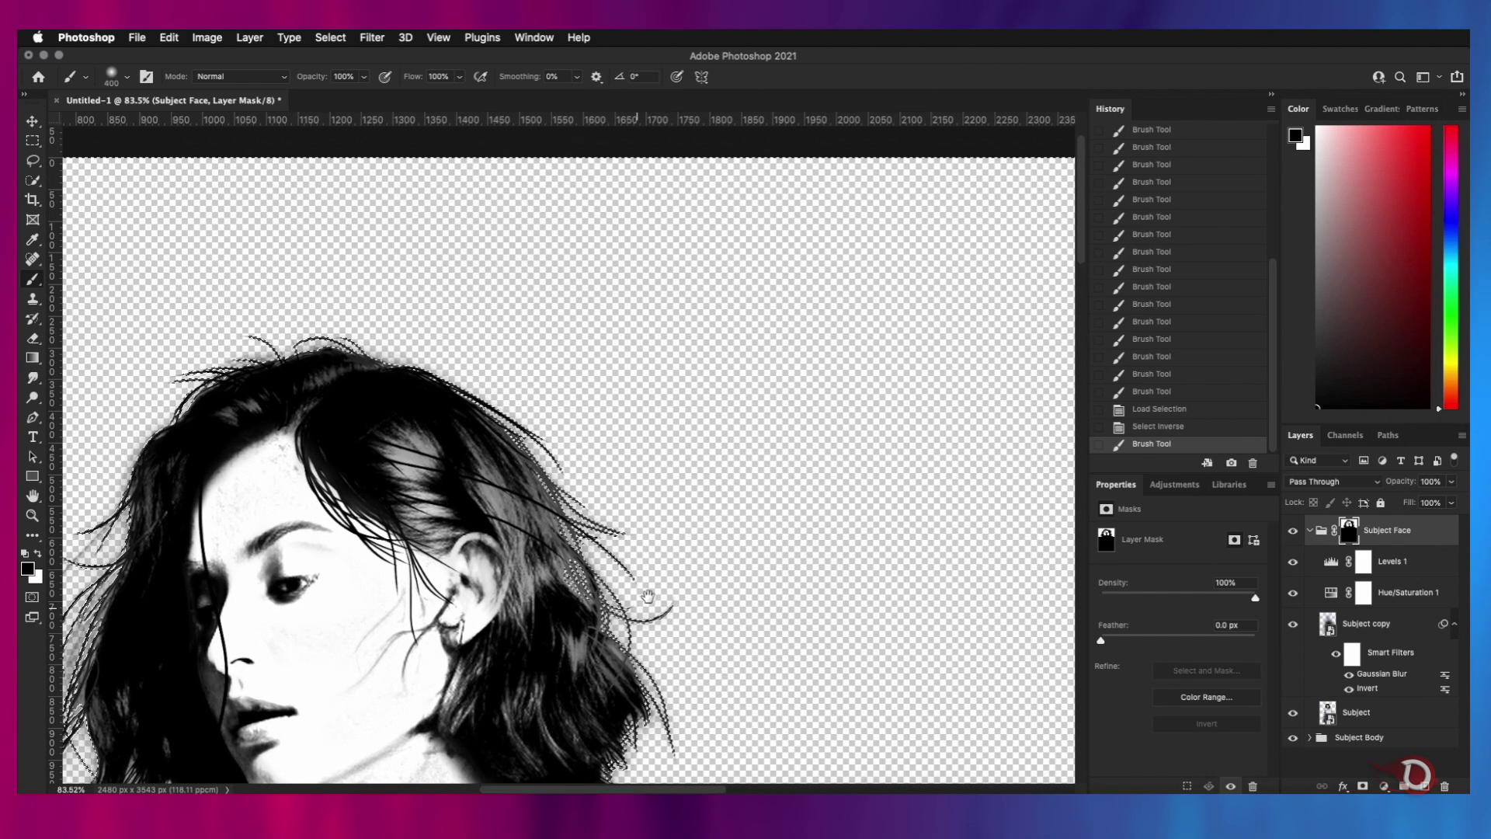
Enlarge the brush to 700 px and clear the remaining background around the subject on the Subject Face mask
{"action": "scroll", "coordinate": [605, 458], "scroll_direction": "down", "scroll_amount": 5}
{"action": "key", "text": "bracketright"}
{"action": "key", "text": "bracketright"}
{"action": "key", "text": "bracketright"}
{"action": "key", "text": "bracketright"}
{"action": "key", "text": "bracketright"}
{"action": "key", "text": "bracketright"}
{"action": "key", "text": "bracketright"}
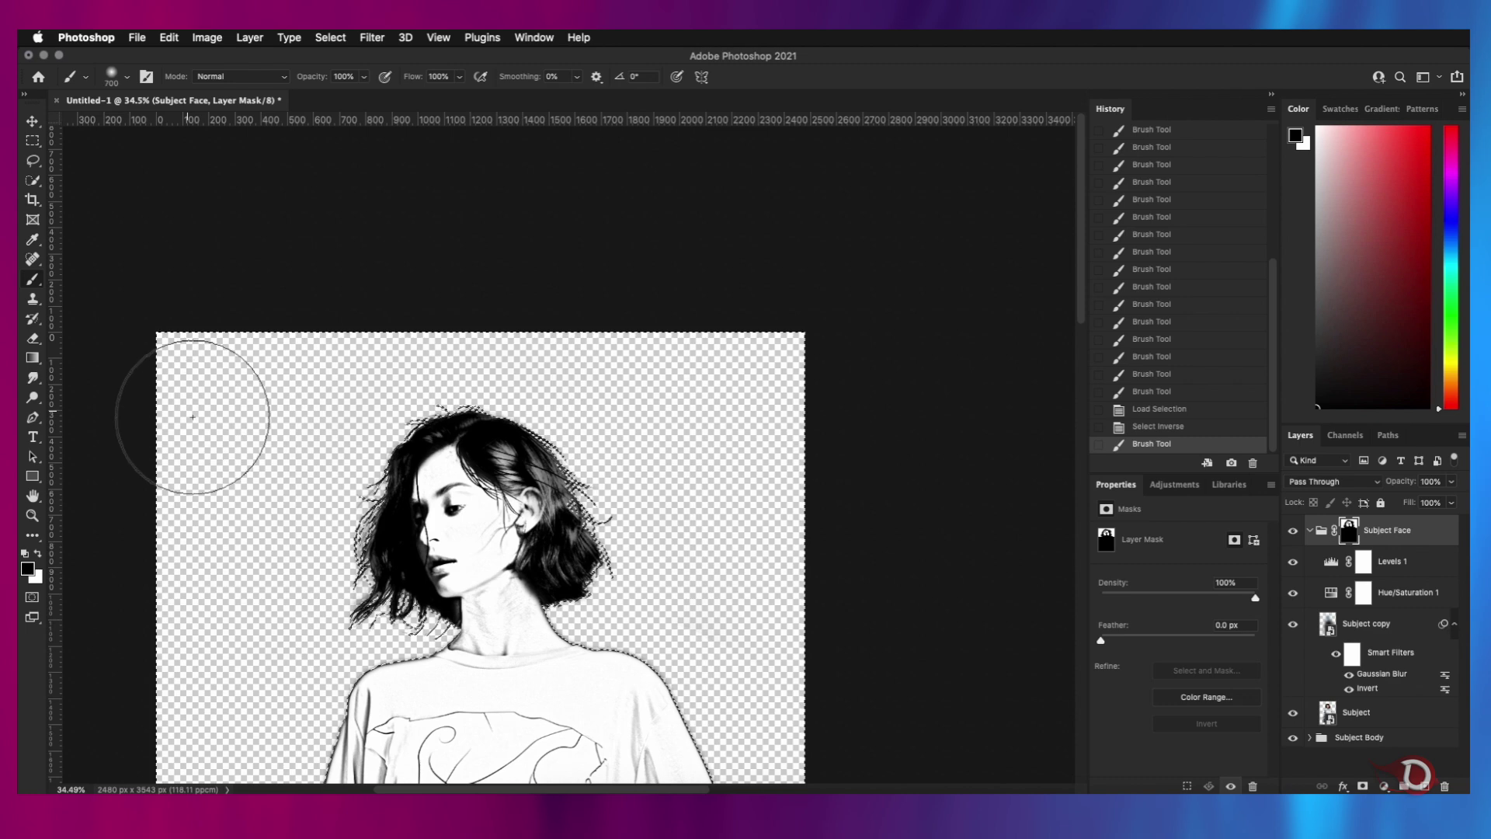
{"action": "mouse_move", "coordinate": [888, 563]}
{"action": "left_mouse_down"}
{"action": "mouse_move", "coordinate": [202, 569]}
{"action": "mouse_move", "coordinate": [709, 594]}
{"action": "mouse_move", "coordinate": [688, 644]}
{"action": "left_mouse_up"}
{"action": "scroll", "coordinate": [361, 655], "scroll_direction": "up", "scroll_amount": 5}
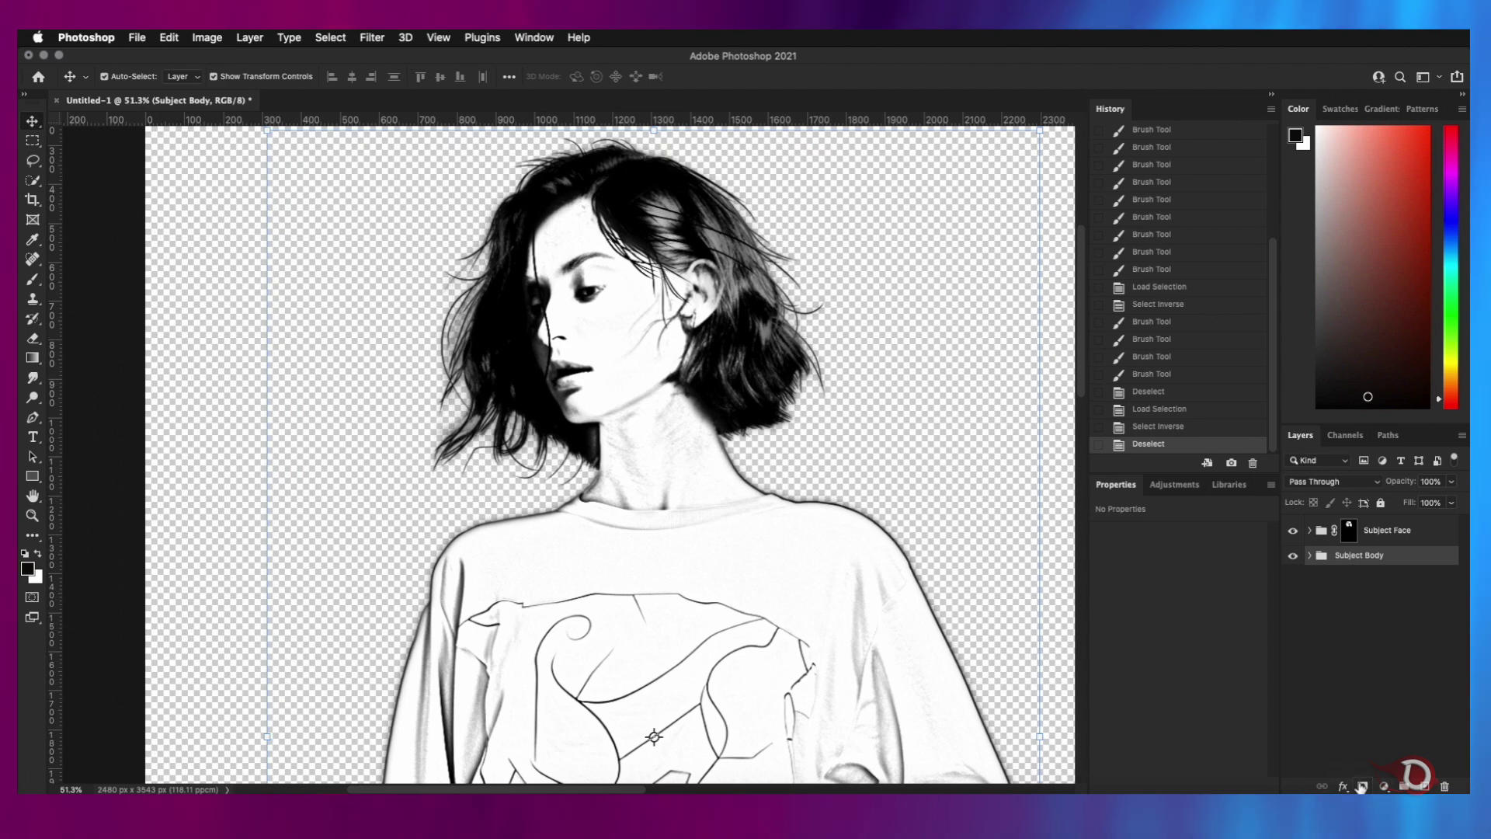
Add a layer mask to the Subject Body group, then load its Subject layer's outline as a selection and invert it
{"action": "left_click", "coordinate": [1362, 786]}
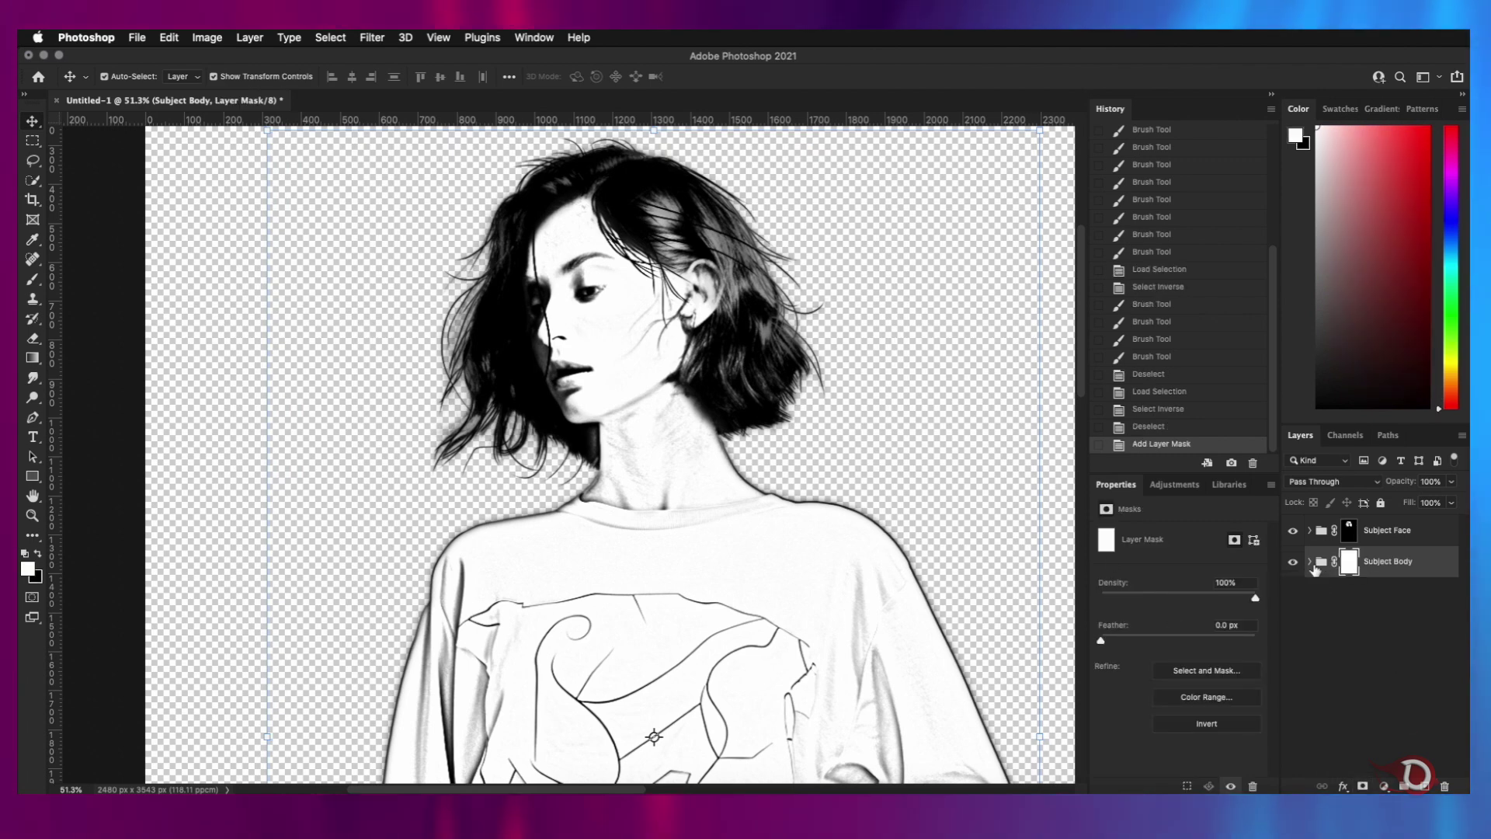
{"action": "left_click", "coordinate": [1311, 563]}
{"action": "left_click", "coordinate": [1328, 743], "text": "super"}
{"action": "key", "text": "super+shift+i"}
{"action": "scroll", "coordinate": [751, 562], "scroll_direction": "down", "scroll_amount": 3}
{"action": "scroll", "coordinate": [761, 371], "scroll_direction": "up", "scroll_amount": 5}
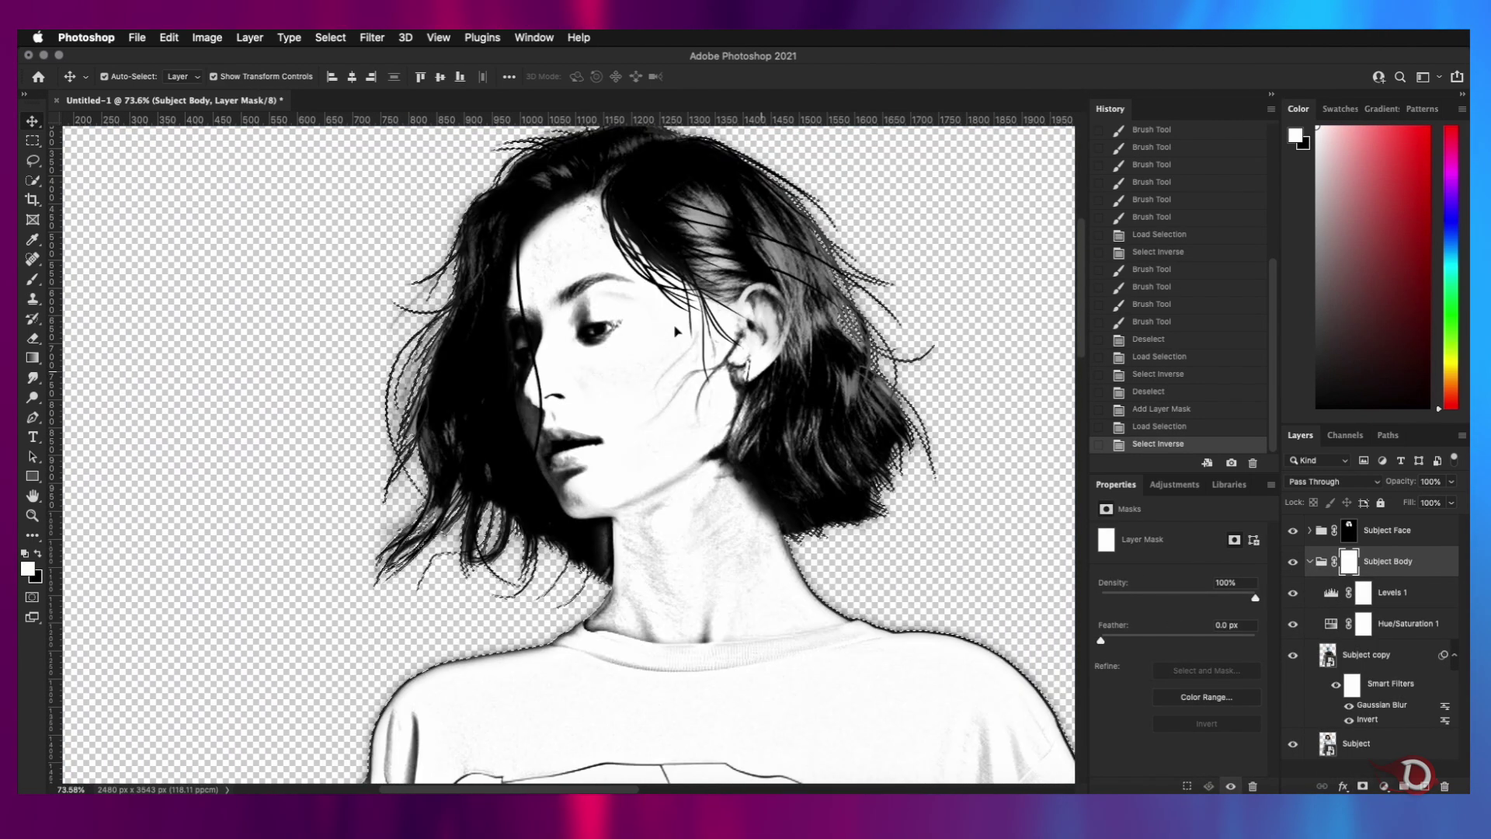
Paint black on the Subject Body mask around the outside of the hair and shoulders, then deselect
{"action": "key", "text": "b"}
{"action": "key", "text": "x"}
{"action": "mouse_move", "coordinate": [398, 447]}
{"action": "left_mouse_down"}
{"action": "mouse_move", "coordinate": [395, 374]}
{"action": "mouse_move", "coordinate": [435, 327]}
{"action": "left_mouse_up"}
{"action": "mouse_move", "coordinate": [969, 266]}
{"action": "left_mouse_down"}
{"action": "mouse_move", "coordinate": [823, 330]}
{"action": "mouse_move", "coordinate": [553, 370]}
{"action": "left_mouse_up"}
{"action": "scroll", "coordinate": [813, 358], "scroll_direction": "down", "scroll_amount": 5}
{"action": "key", "text": "super+d"}
{"action": "key", "text": "v"}
{"action": "scroll", "coordinate": [687, 459], "scroll_direction": "down", "scroll_amount": 4}
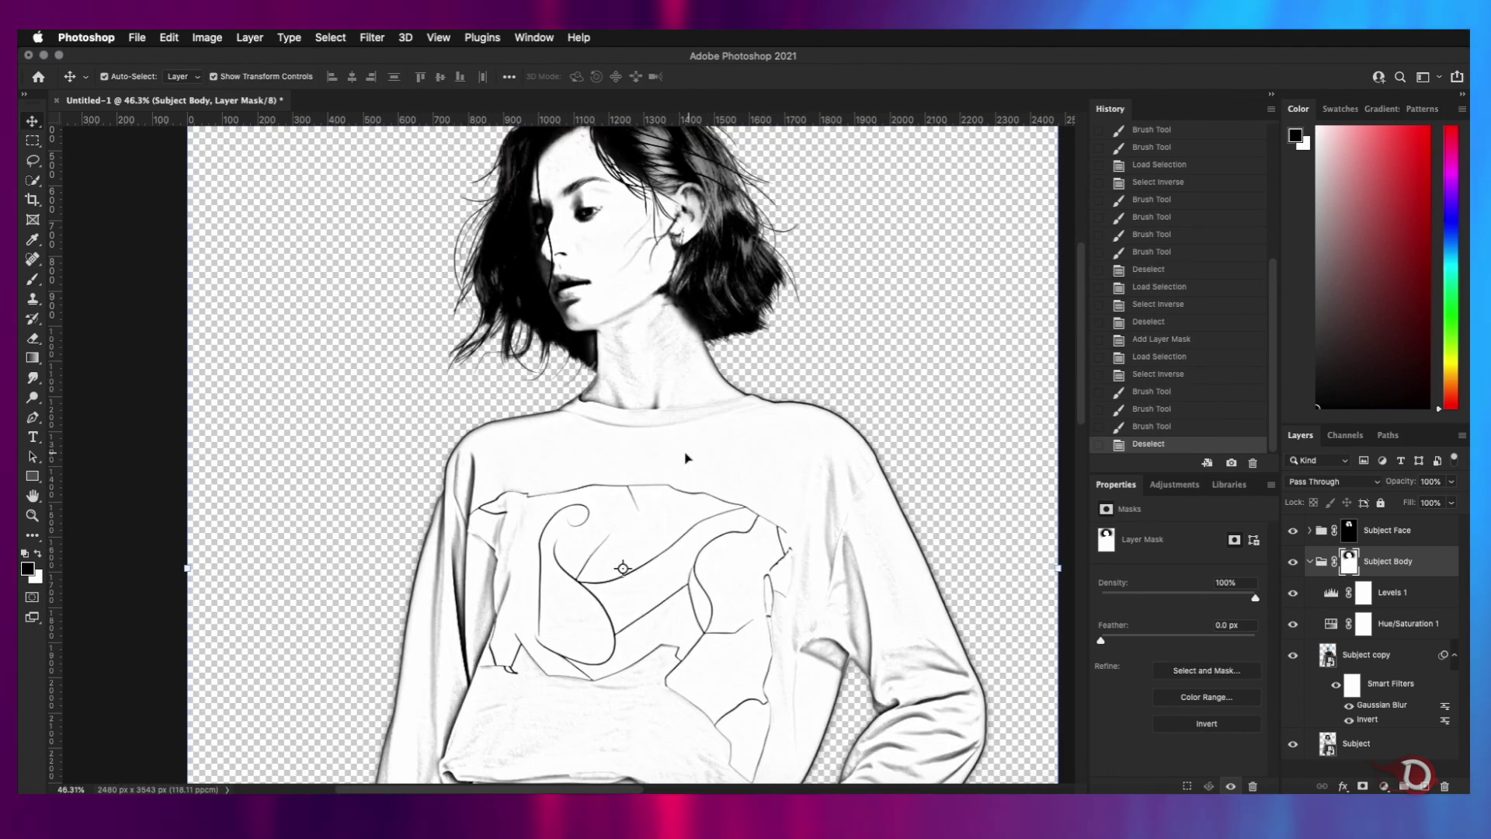
{"action": "scroll", "coordinate": [685, 459], "scroll_direction": "down", "scroll_amount": 3}
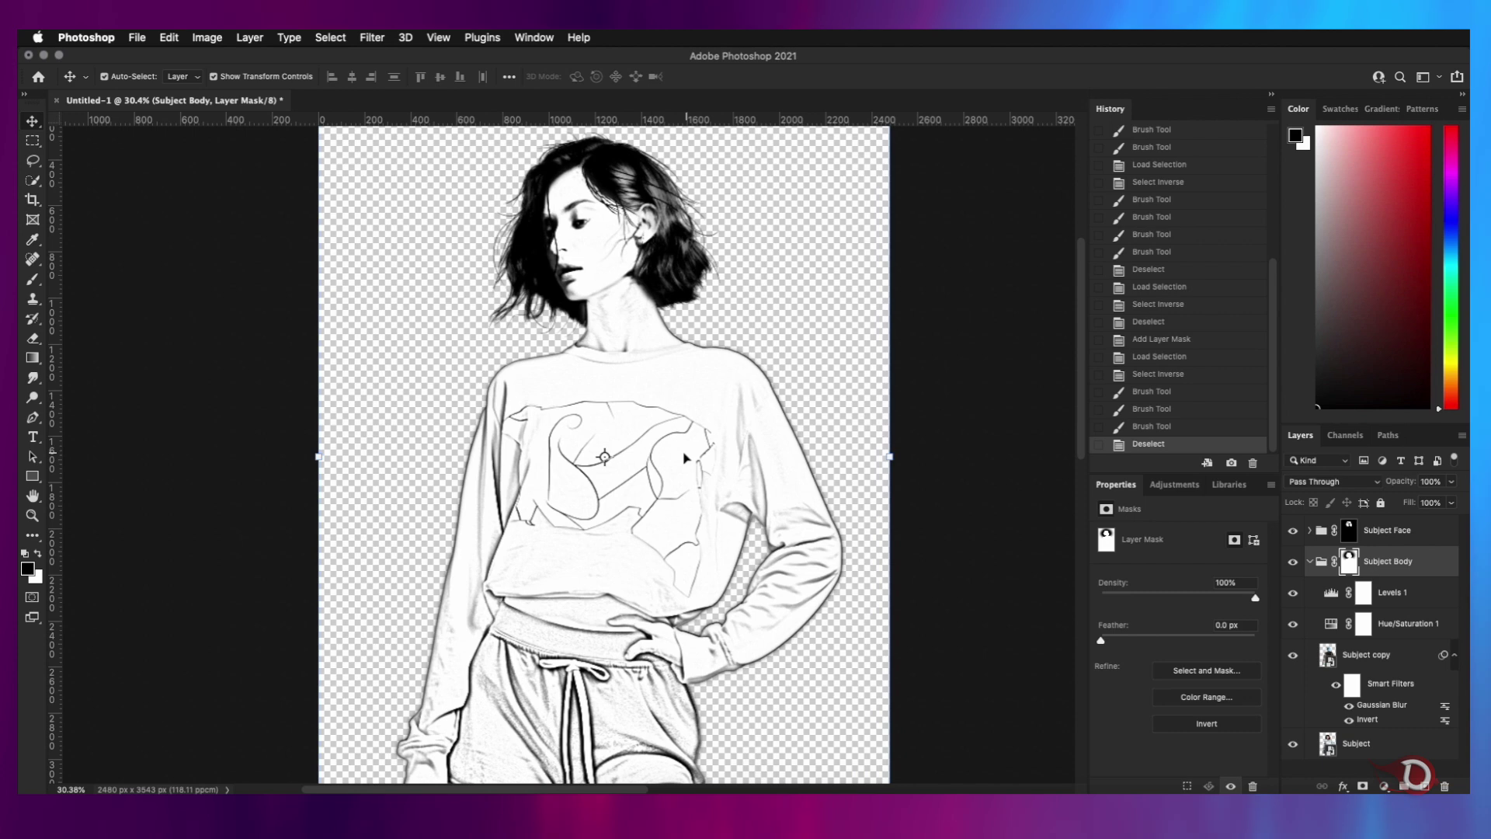
{"action": "scroll", "coordinate": [684, 458], "scroll_direction": "down", "scroll_amount": 3}
{"action": "scroll", "coordinate": [685, 458], "scroll_direction": "up", "scroll_amount": 5}
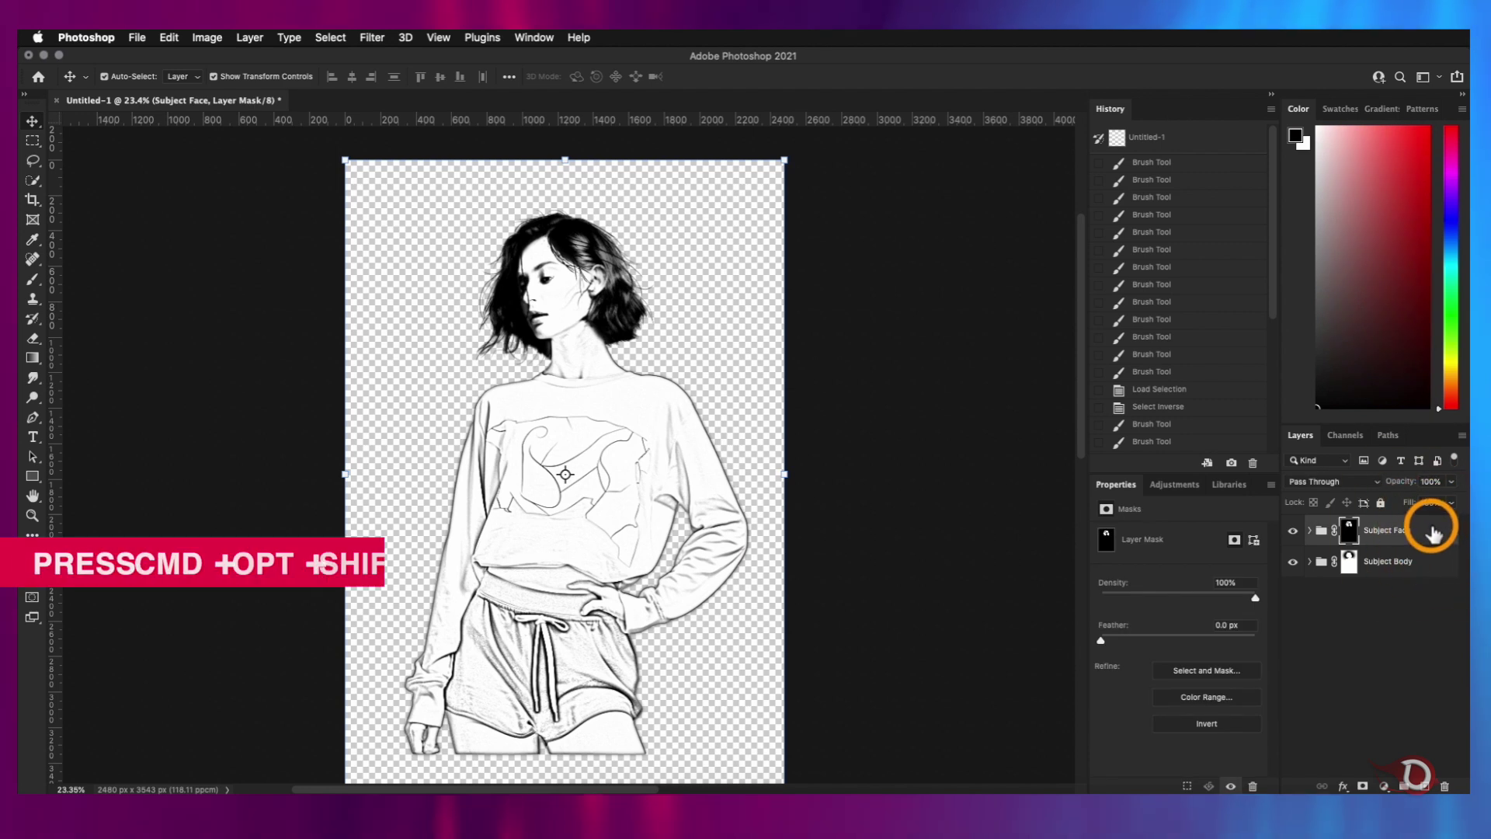
Select both subject groups, stamp the visible artwork into a new layer and convert that layer to a smart object
{"action": "left_click", "coordinate": [1460, 584], "text": "shift"}
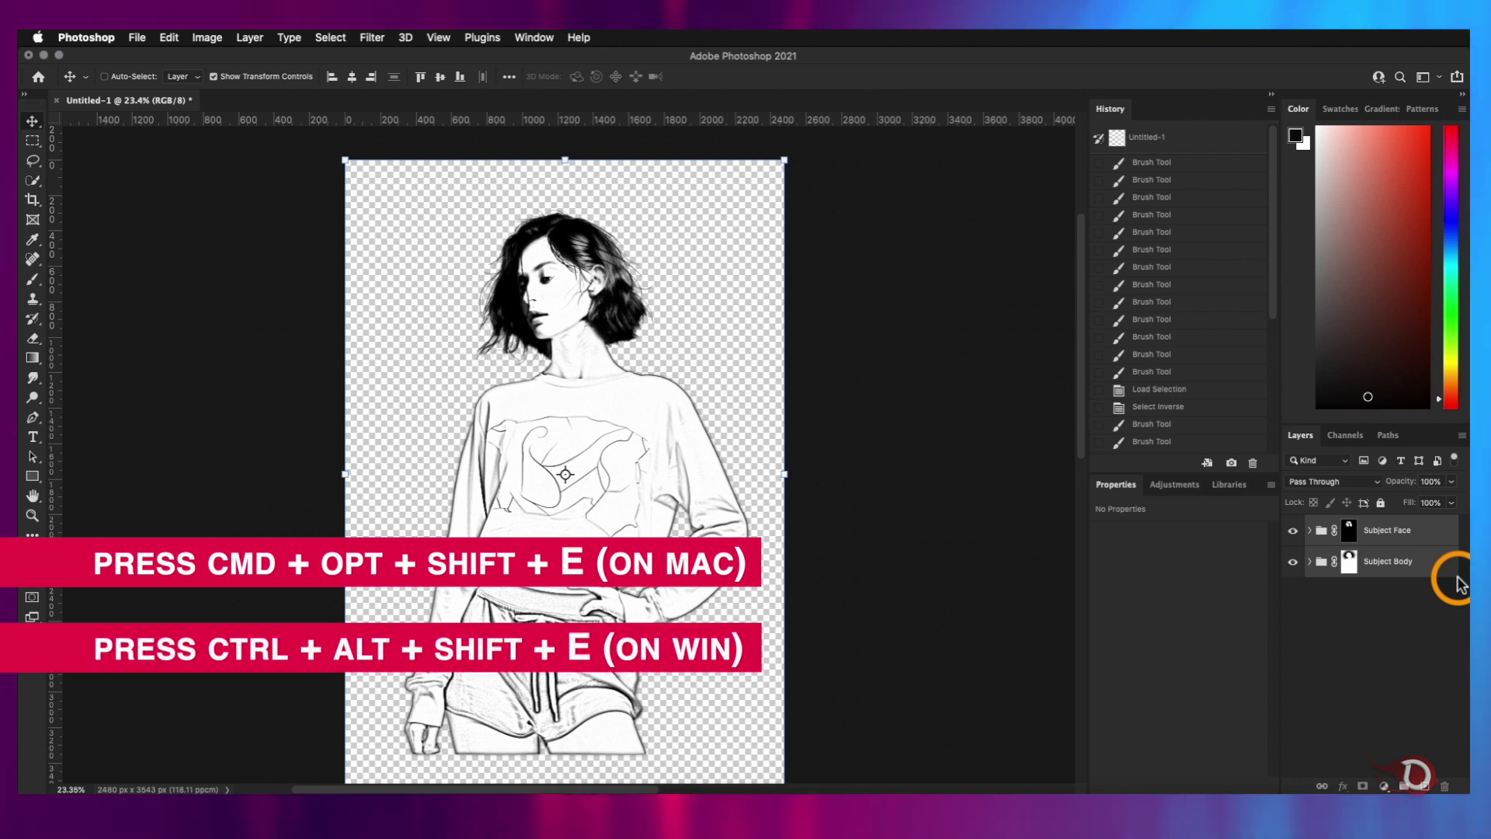
{"action": "key", "text": "super+alt+shift+e"}
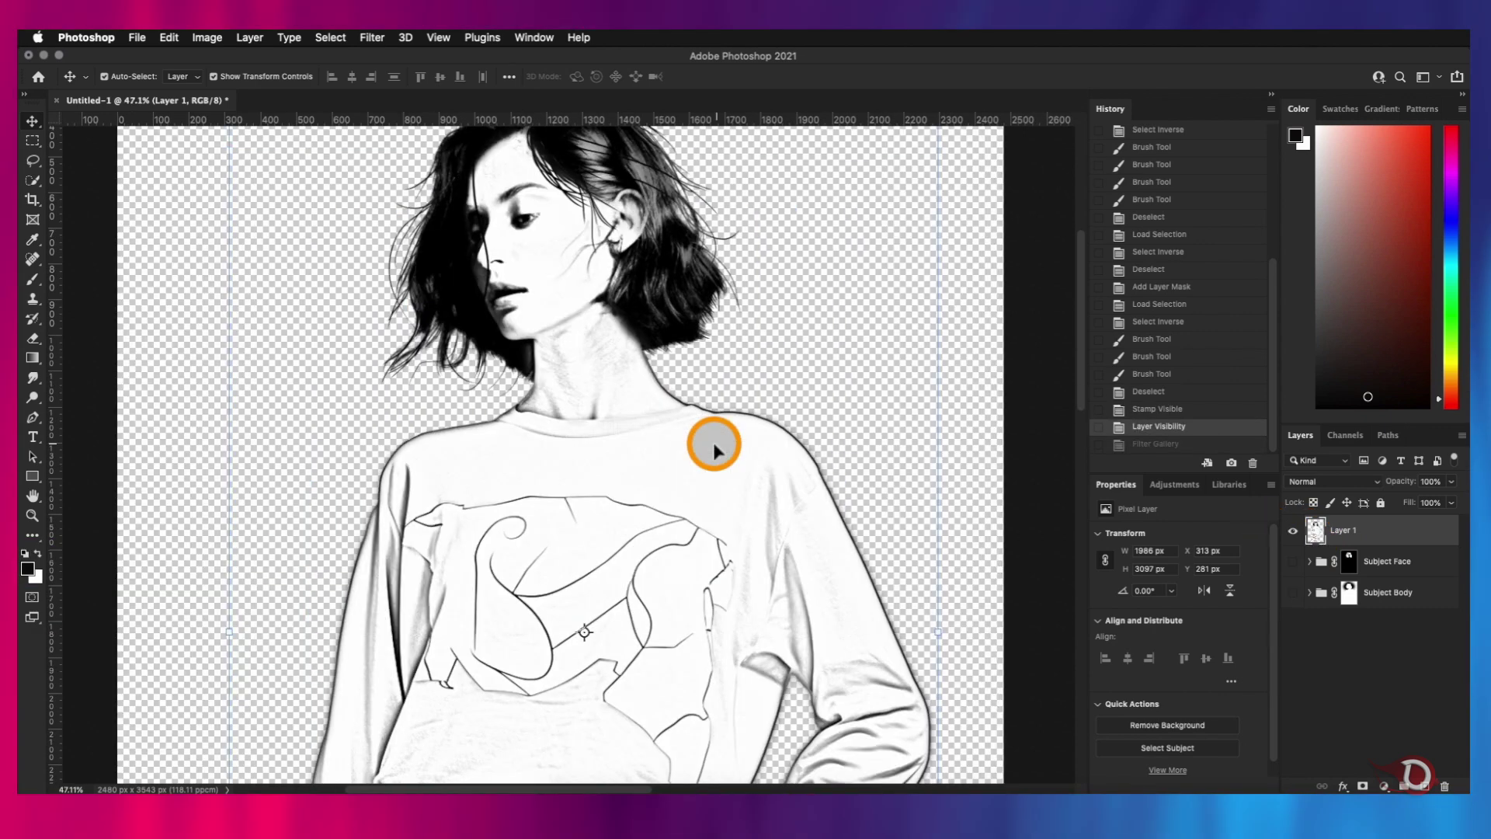
{"action": "scroll", "coordinate": [714, 445], "scroll_direction": "down", "scroll_amount": 4}
{"action": "scroll", "coordinate": [714, 446], "scroll_direction": "up", "scroll_amount": 1}
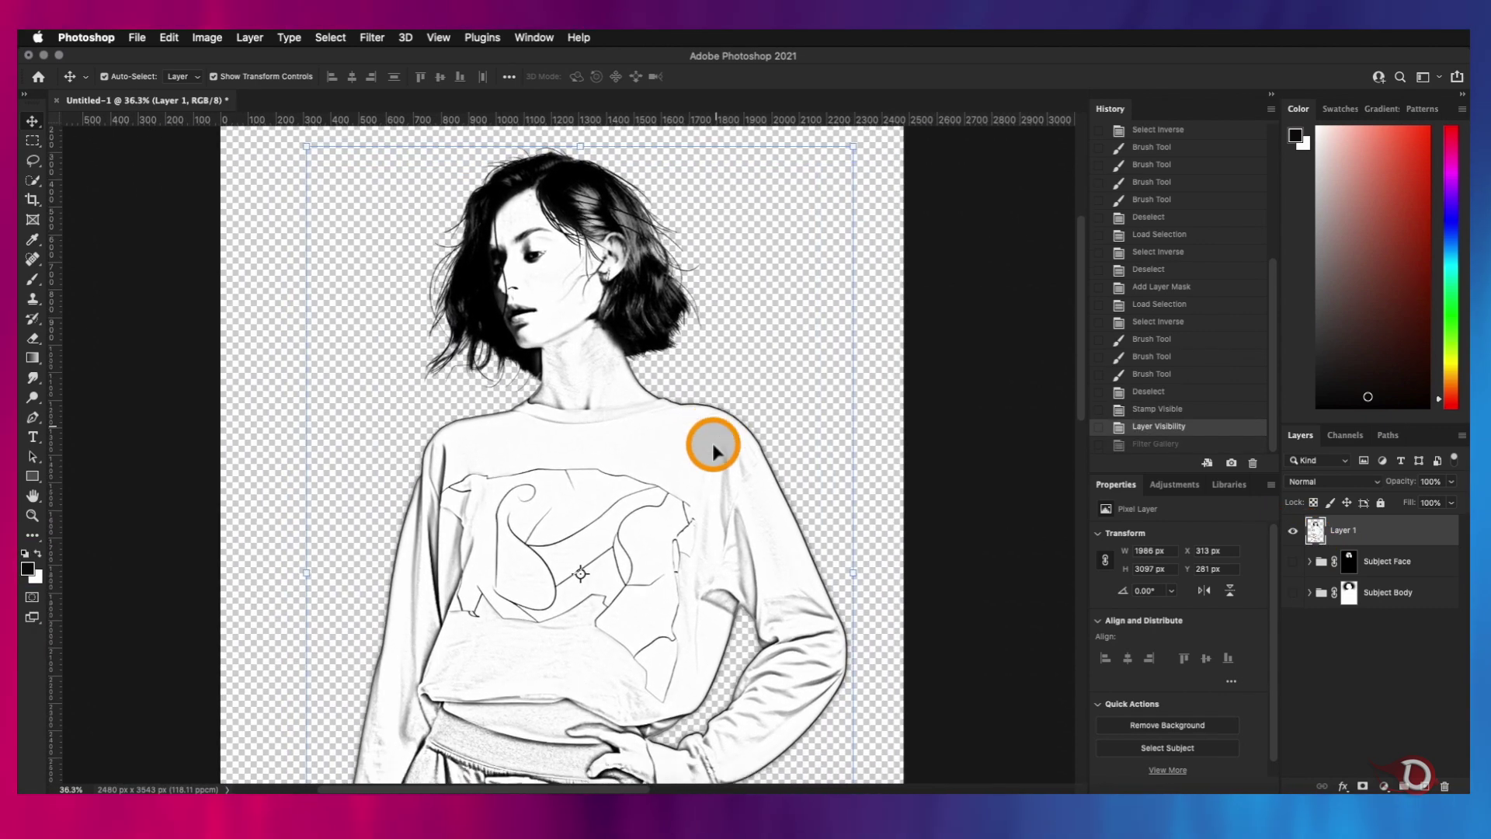
{"action": "scroll", "coordinate": [713, 445], "scroll_direction": "down", "scroll_amount": 3}
{"action": "right_click", "coordinate": [1372, 536]}
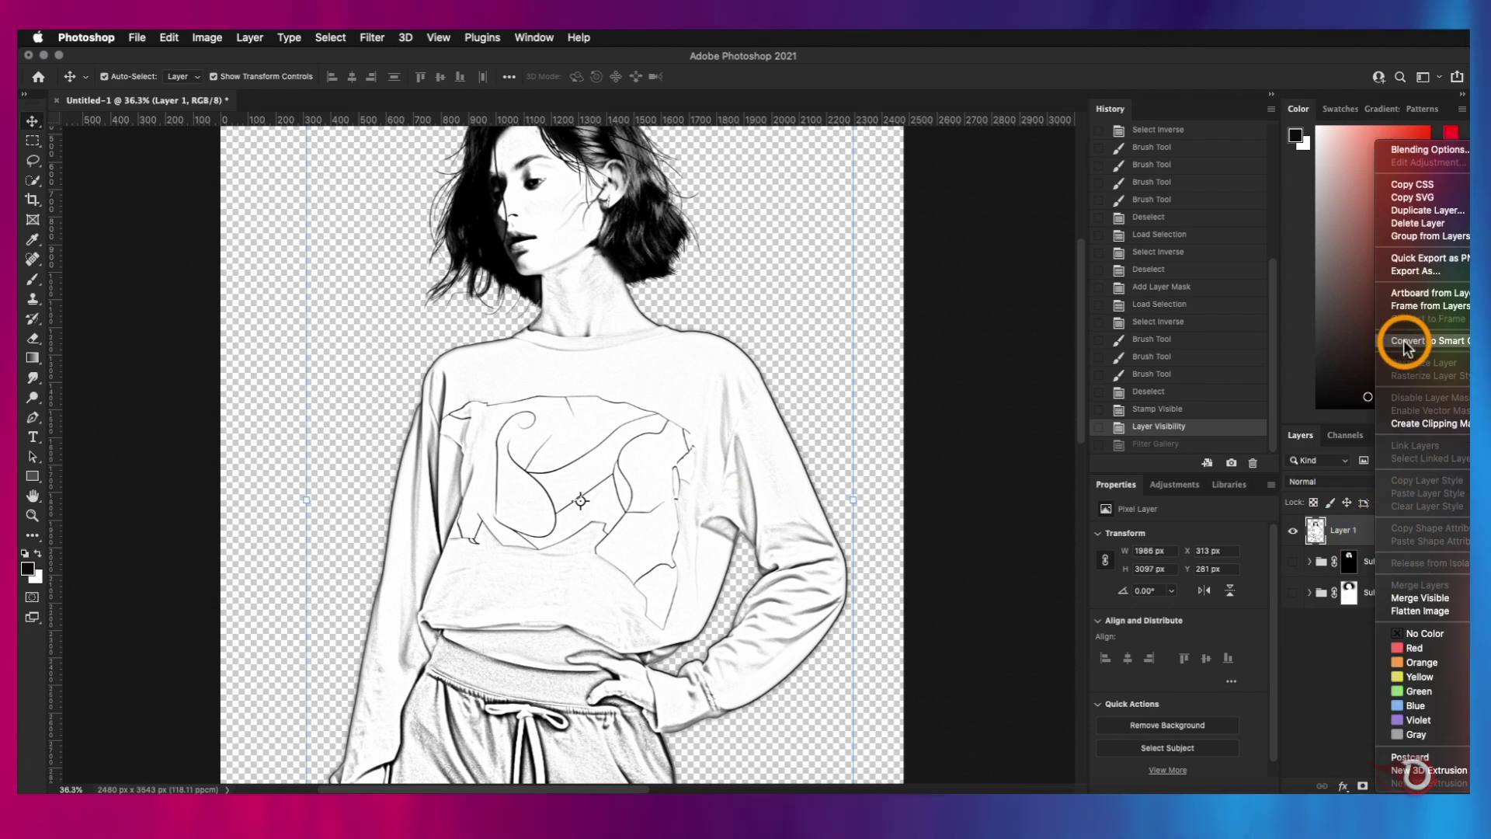
{"action": "left_click", "coordinate": [1441, 343]}
{"action": "scroll", "coordinate": [559, 552], "scroll_direction": "up", "scroll_amount": 3}
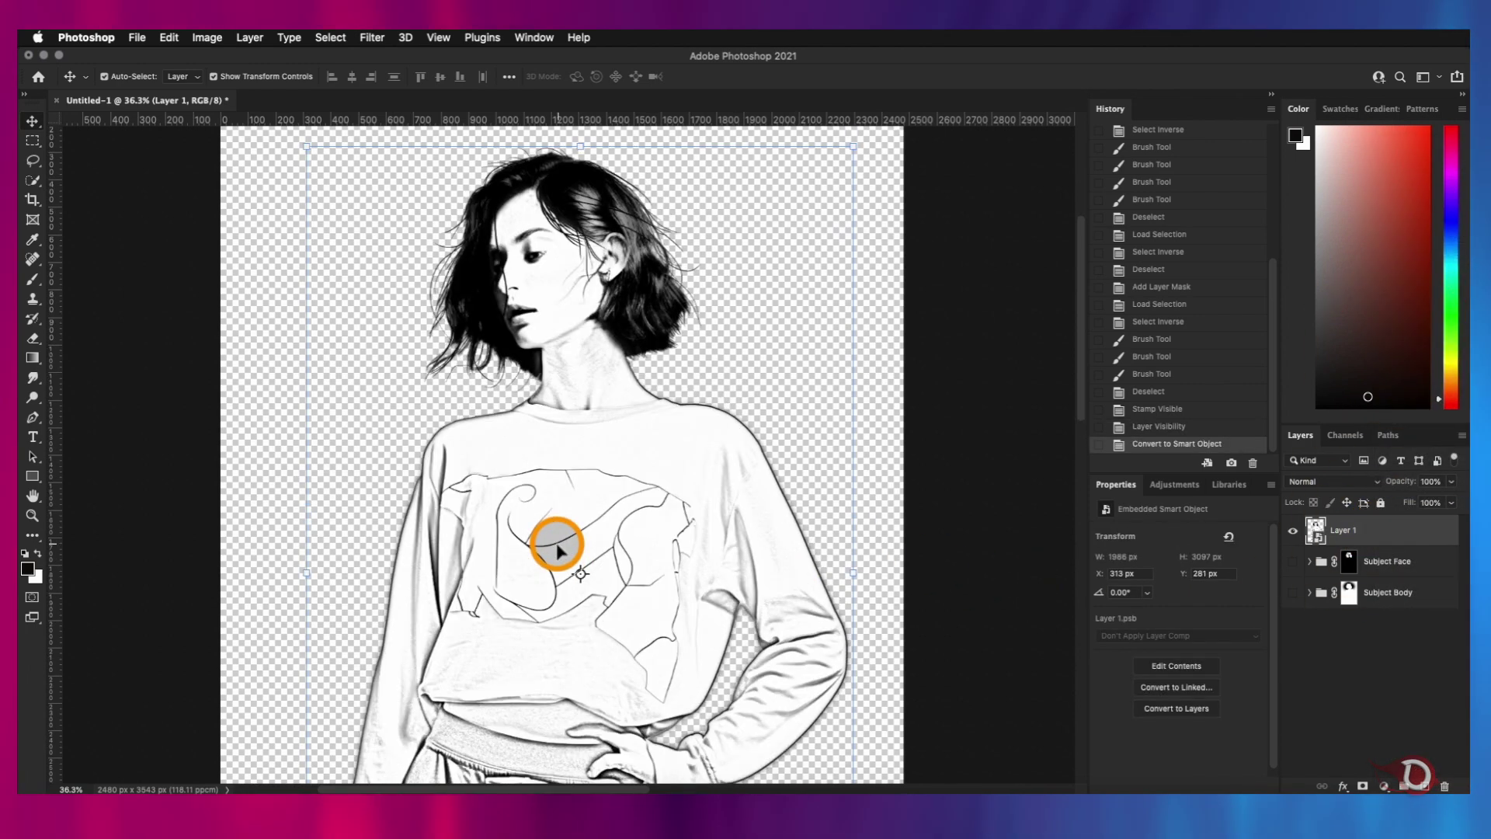
Open the Filter Gallery for the stamped layer and choose the artistic Cutout filter
{"action": "scroll", "coordinate": [555, 548], "scroll_direction": "up", "scroll_amount": 3}
{"action": "scroll", "coordinate": [554, 548], "scroll_direction": "down", "scroll_amount": 3}
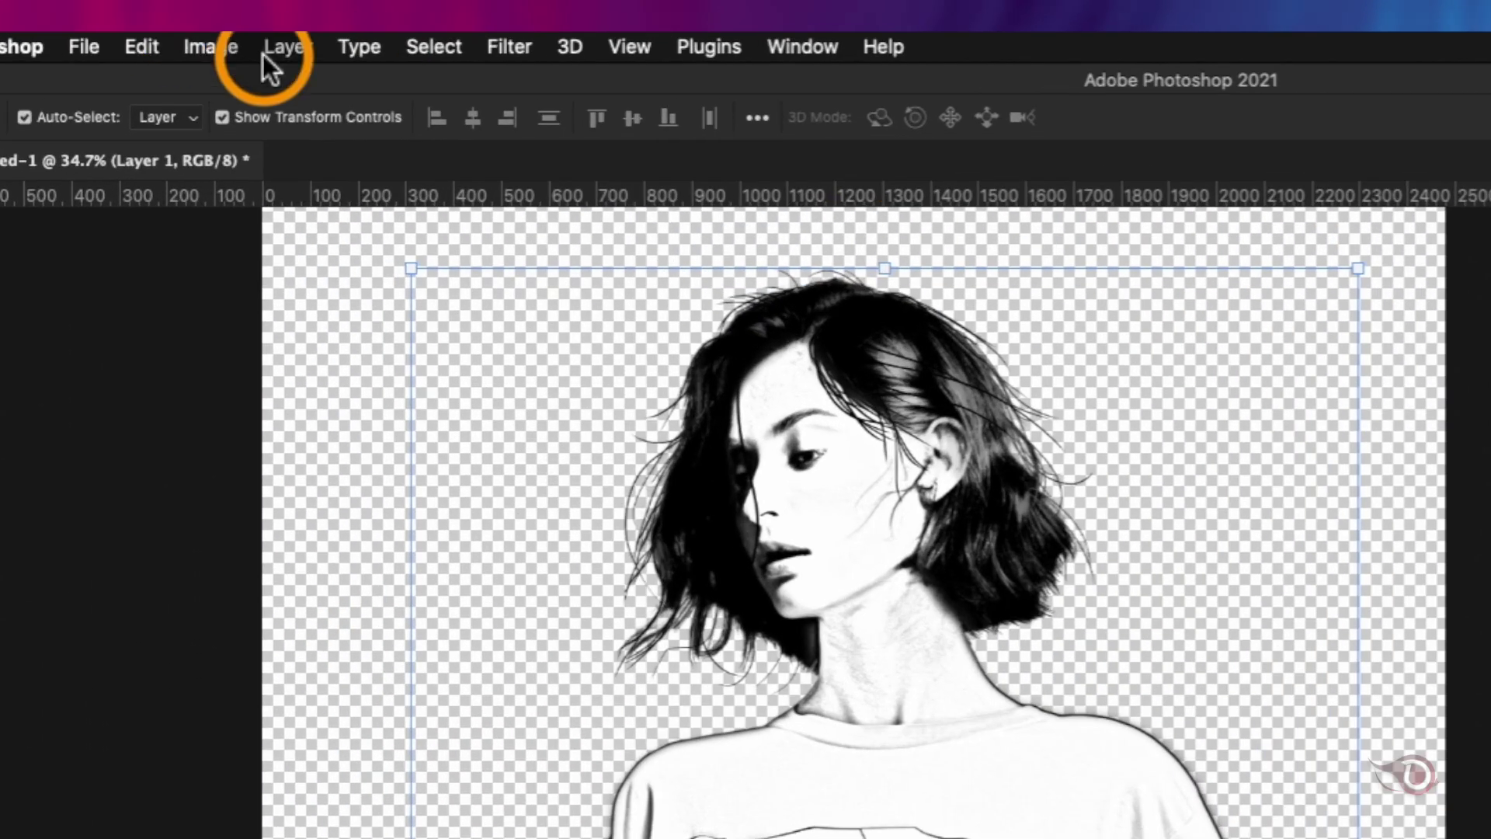
{"action": "left_click", "coordinate": [374, 37]}
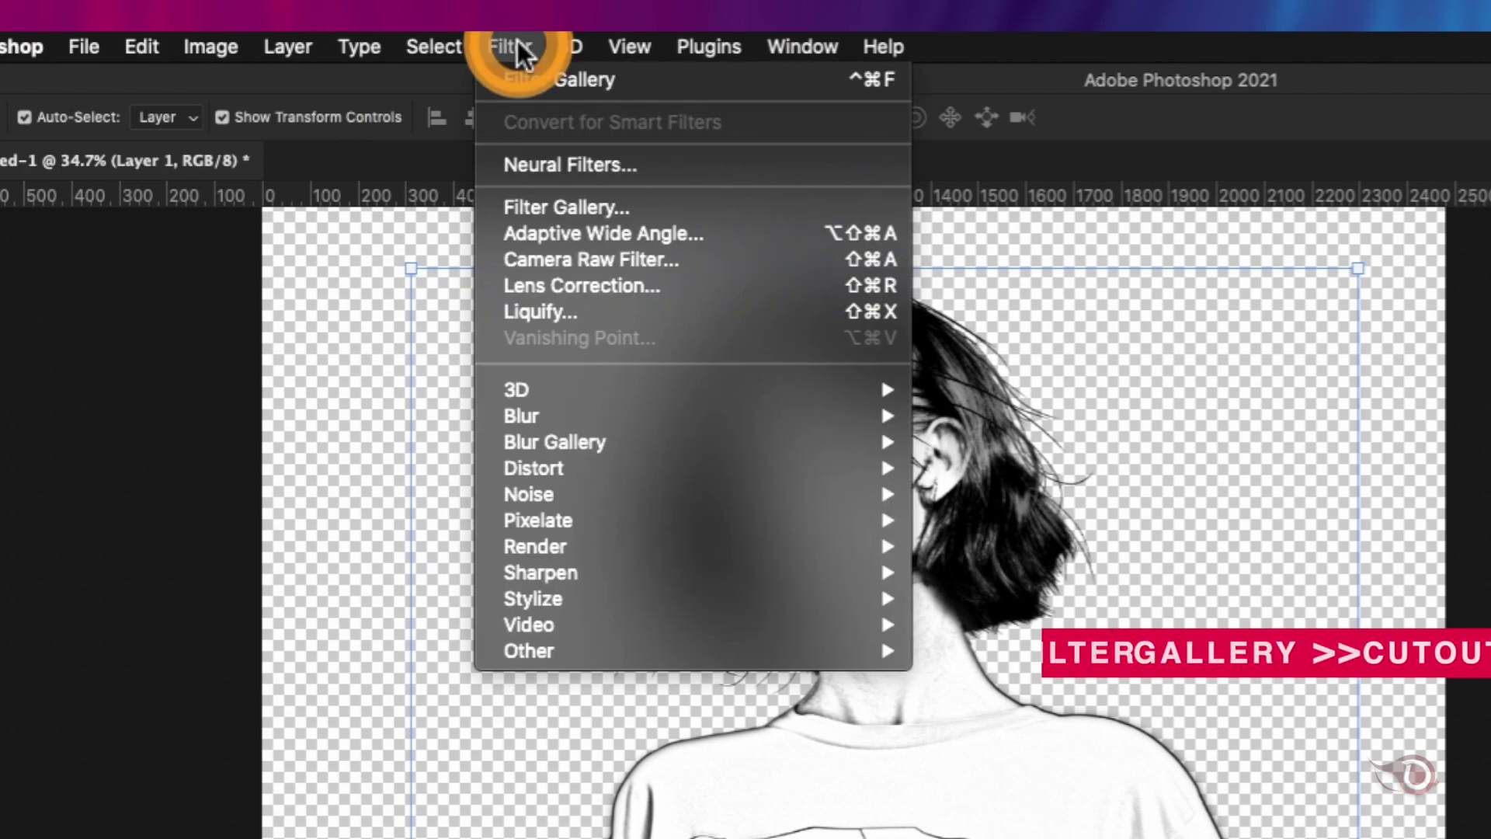
{"action": "left_click", "coordinate": [536, 206]}
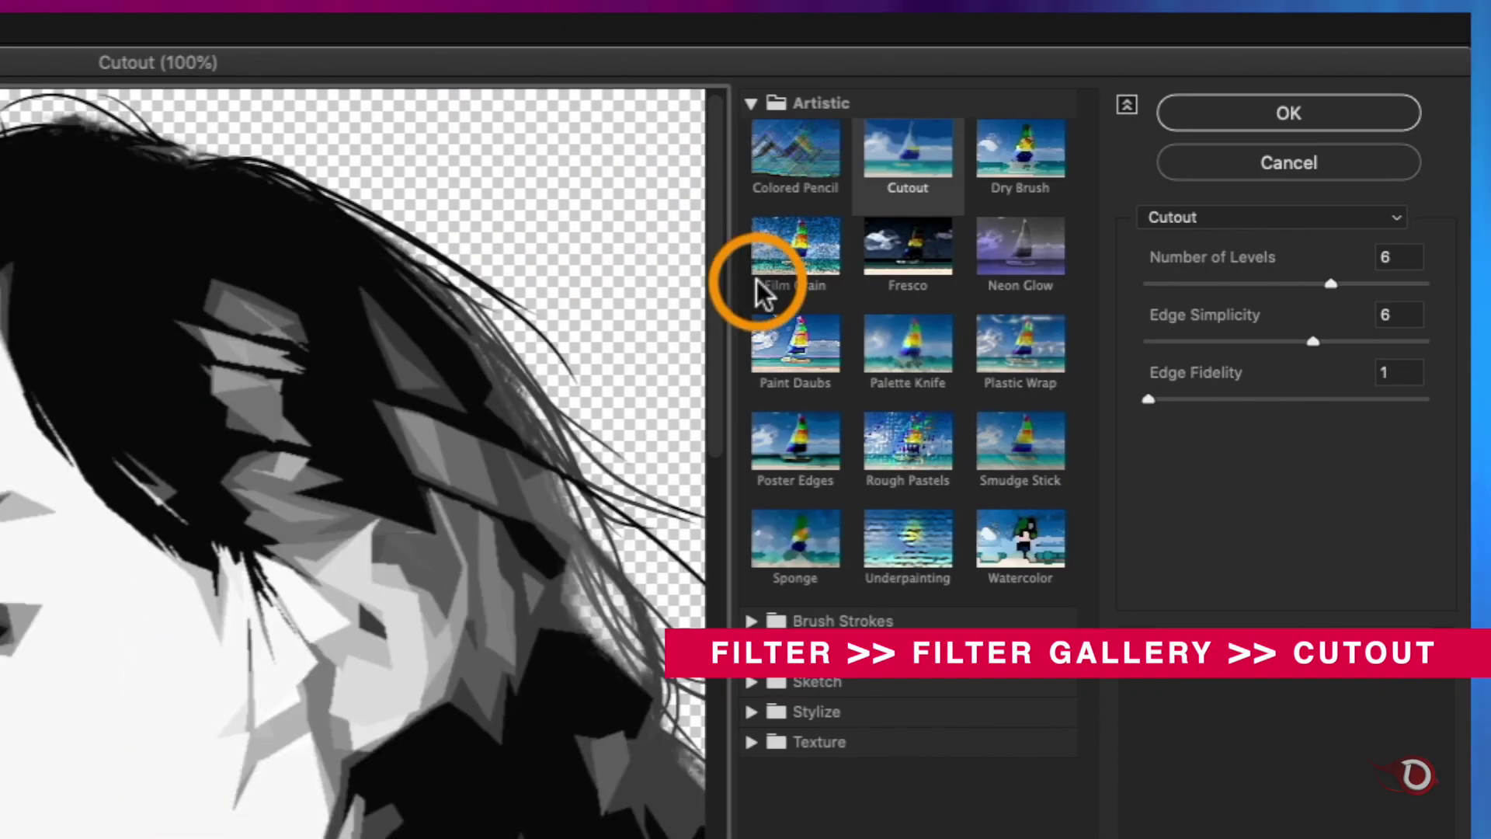
{"action": "left_click", "coordinate": [921, 172]}
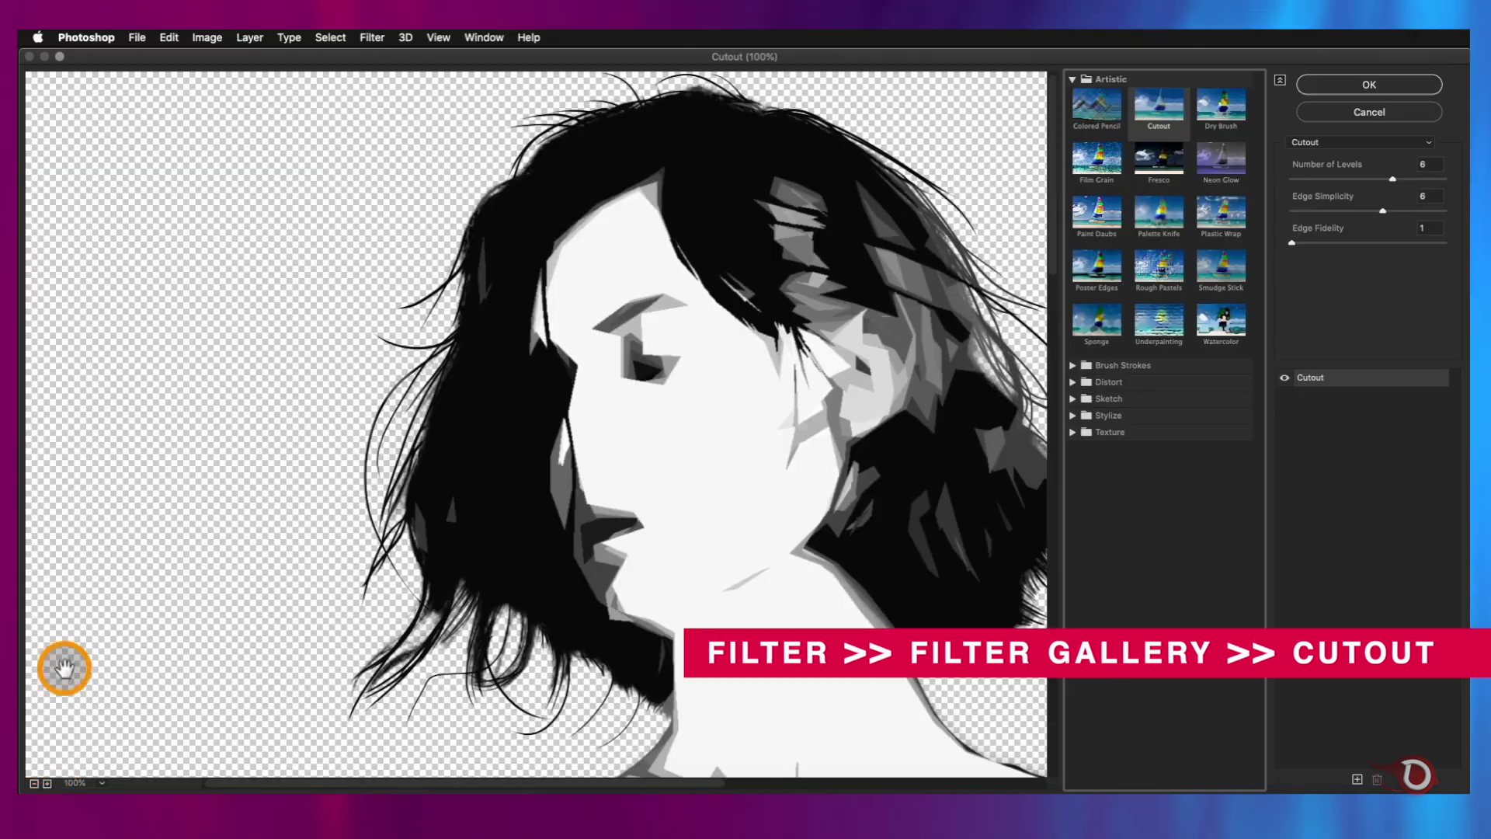
Set the Cutout filter's Number of Levels to 5 while previewing the body at 50%
{"action": "left_click", "coordinate": [35, 784]}
{"action": "left_click", "coordinate": [35, 783]}
{"action": "left_click_drag", "start_coordinate": [436, 573], "coordinate": [566, 233]}
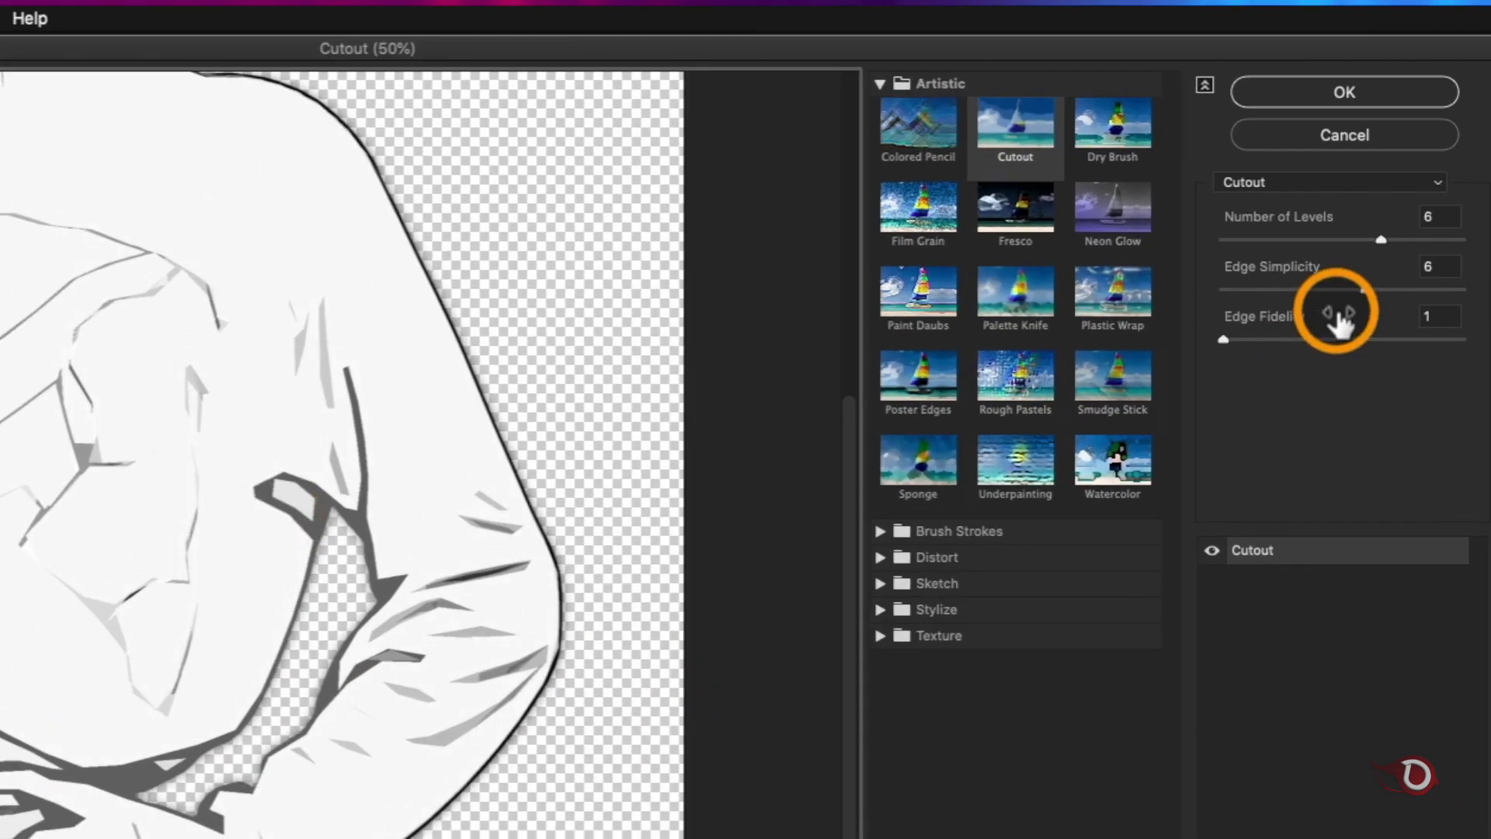
{"action": "left_click", "coordinate": [1372, 243]}
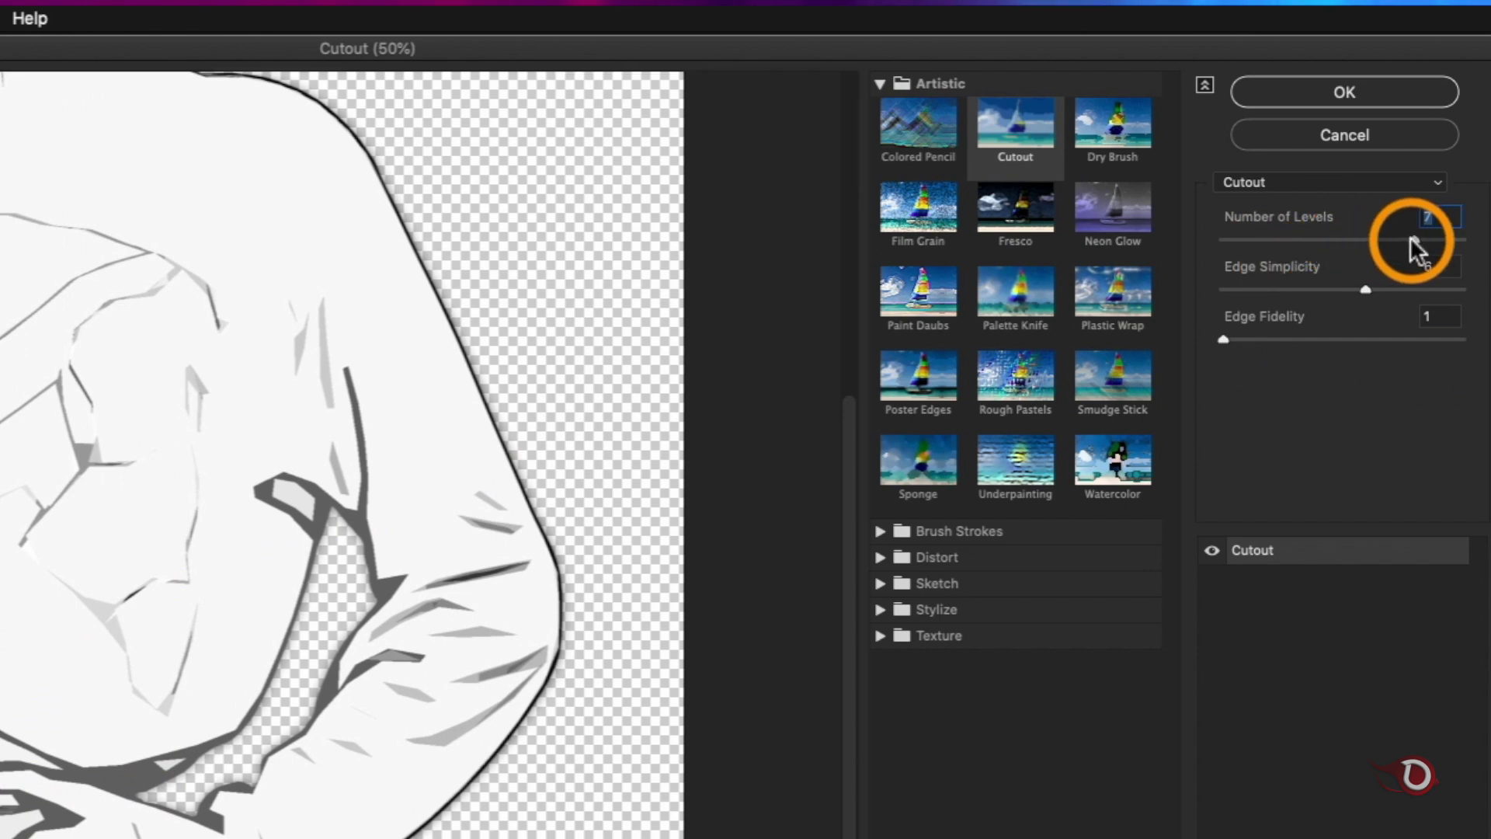
{"action": "mouse_move", "coordinate": [1410, 237]}
{"action": "left_mouse_down"}
{"action": "mouse_move", "coordinate": [1274, 243]}
{"action": "mouse_move", "coordinate": [1246, 203]}
{"action": "mouse_move", "coordinate": [1328, 205]}
{"action": "left_mouse_up"}
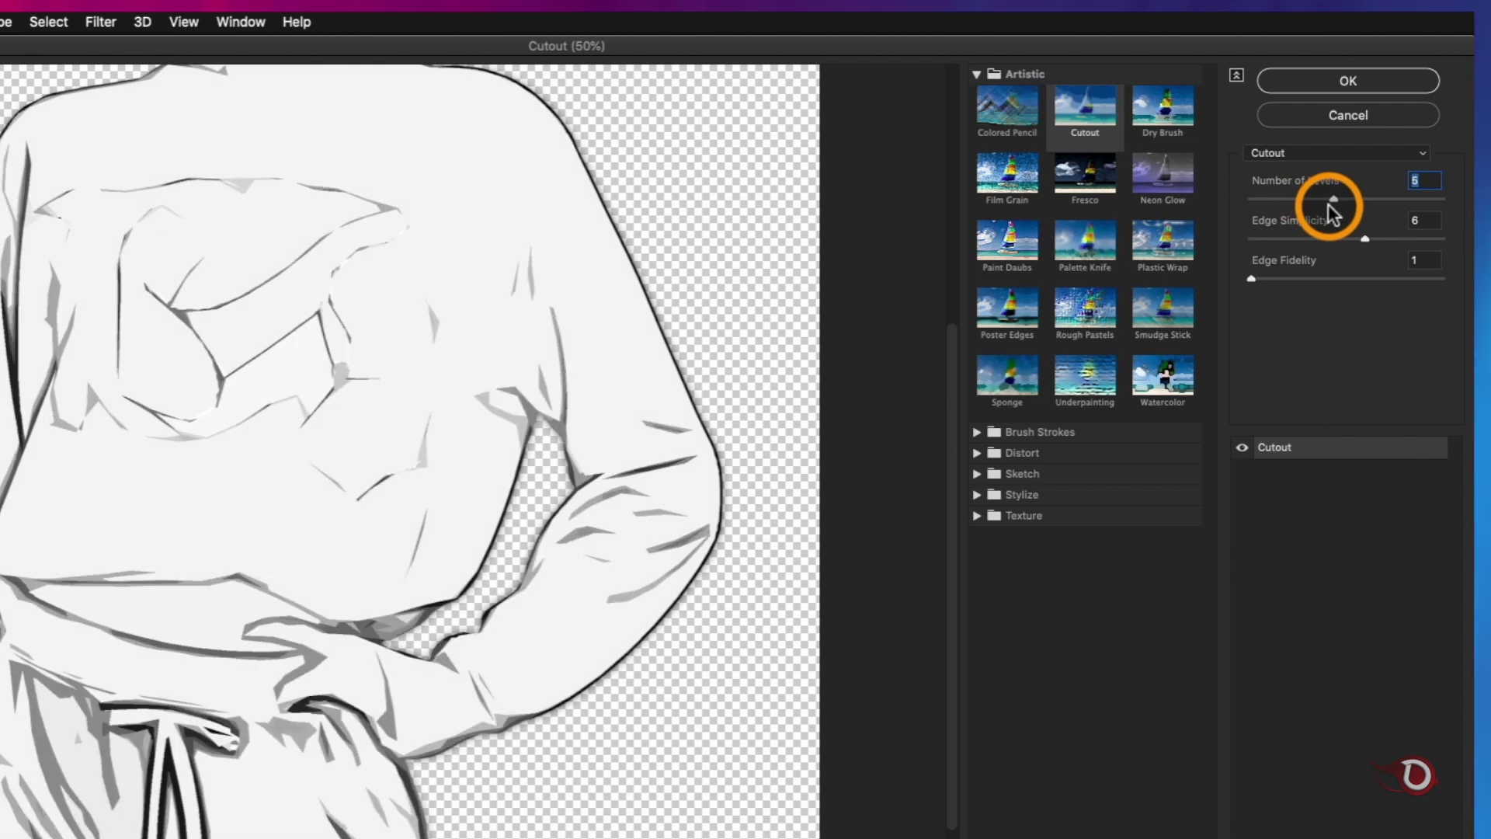
{"action": "mouse_move", "coordinate": [1352, 203]}
{"action": "left_mouse_down"}
{"action": "mouse_move", "coordinate": [1370, 202]}
{"action": "mouse_move", "coordinate": [1321, 205]}
{"action": "mouse_move", "coordinate": [1334, 200]}
{"action": "left_mouse_up"}
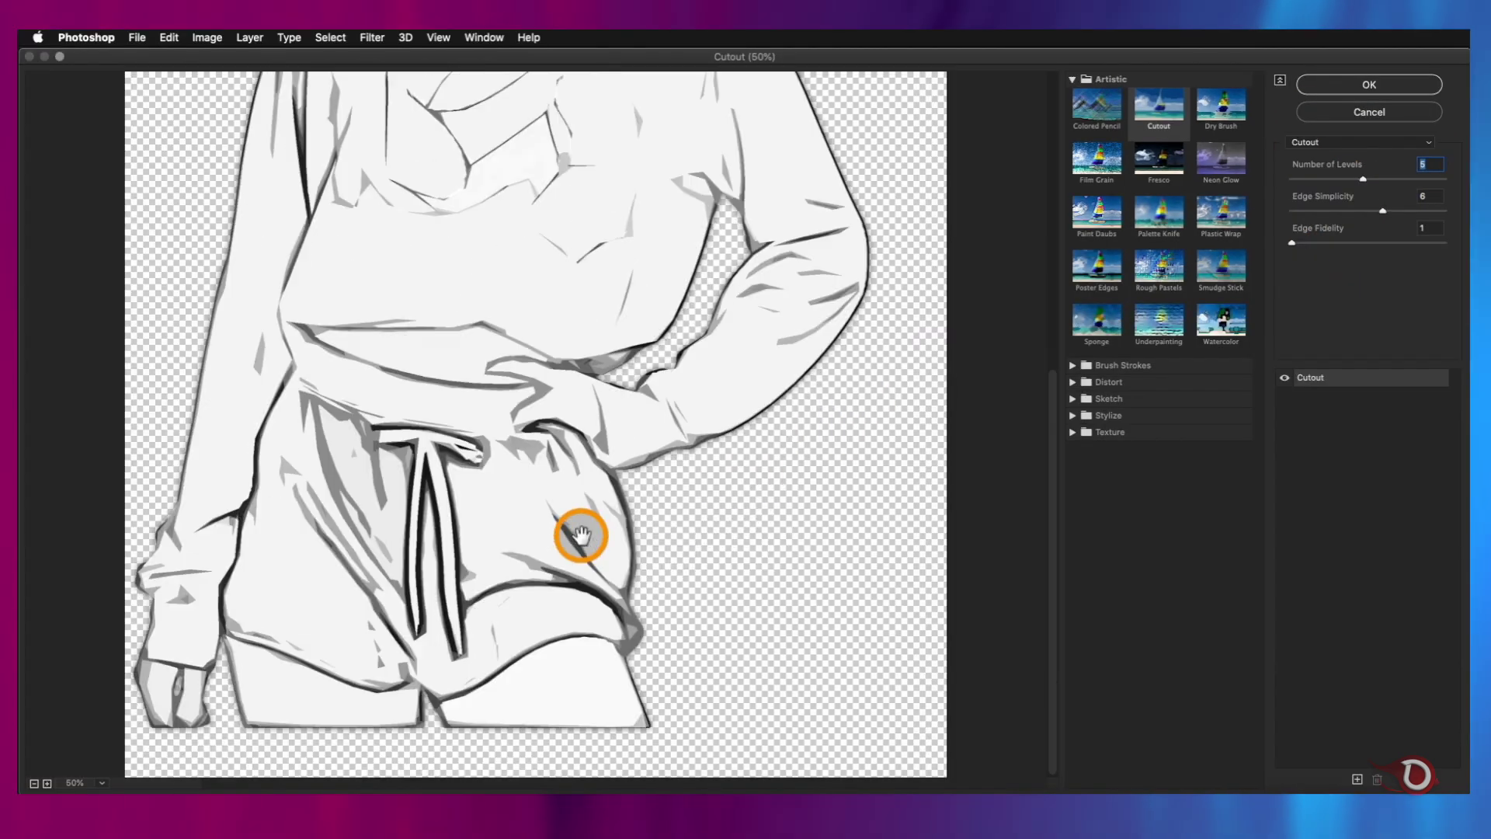
{"action": "scroll", "coordinate": [362, 644], "scroll_direction": "up", "scroll_amount": 5}
{"action": "scroll", "coordinate": [580, 536], "scroll_direction": "down", "scroll_amount": 5}
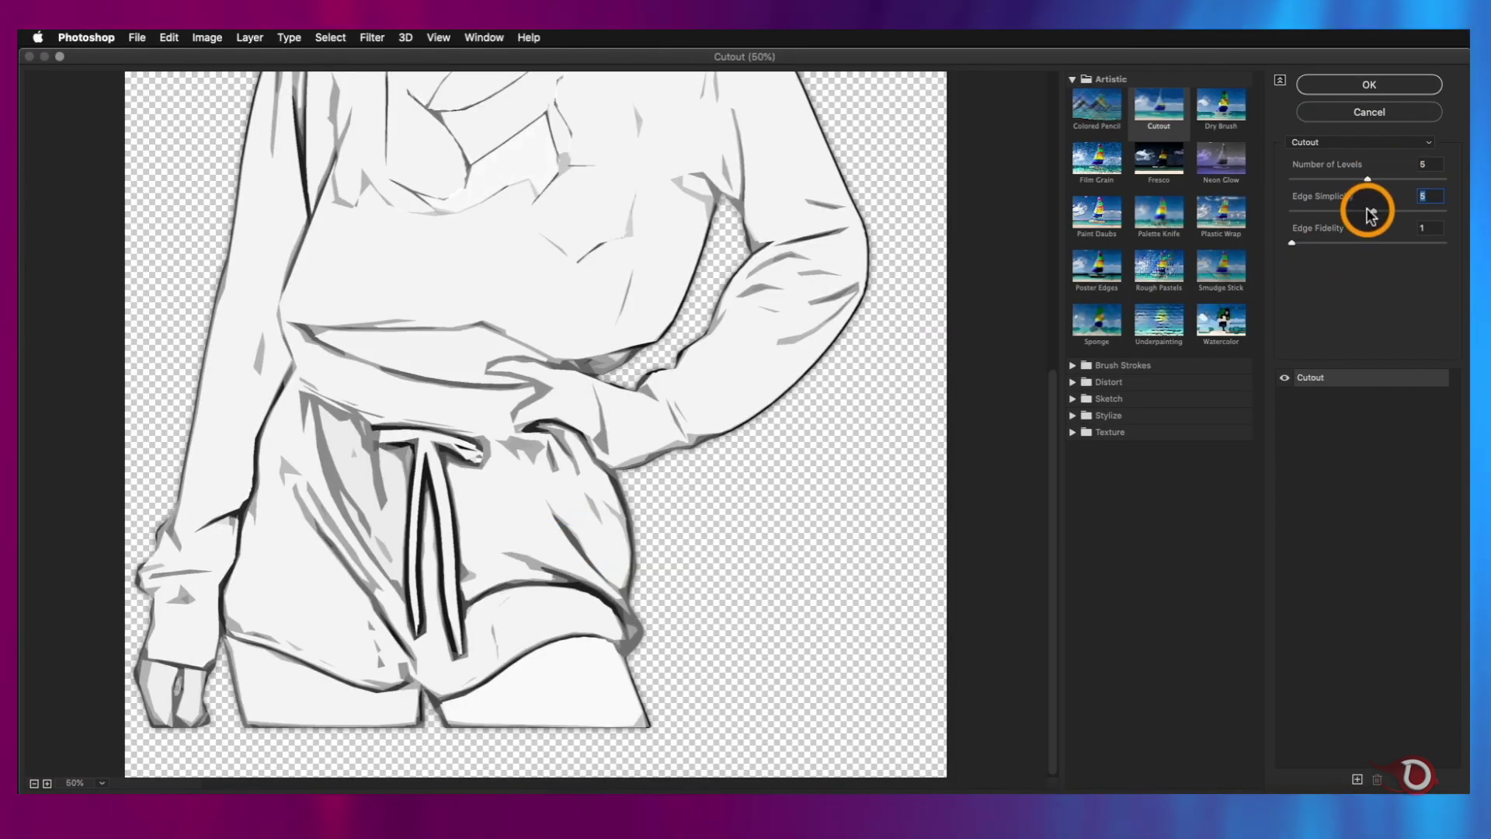
Try the Cutout filter's Edge Simplicity at 5 and 7, returning it to 6
{"action": "left_click_drag", "start_coordinate": [1369, 215], "coordinate": [1359, 218]}
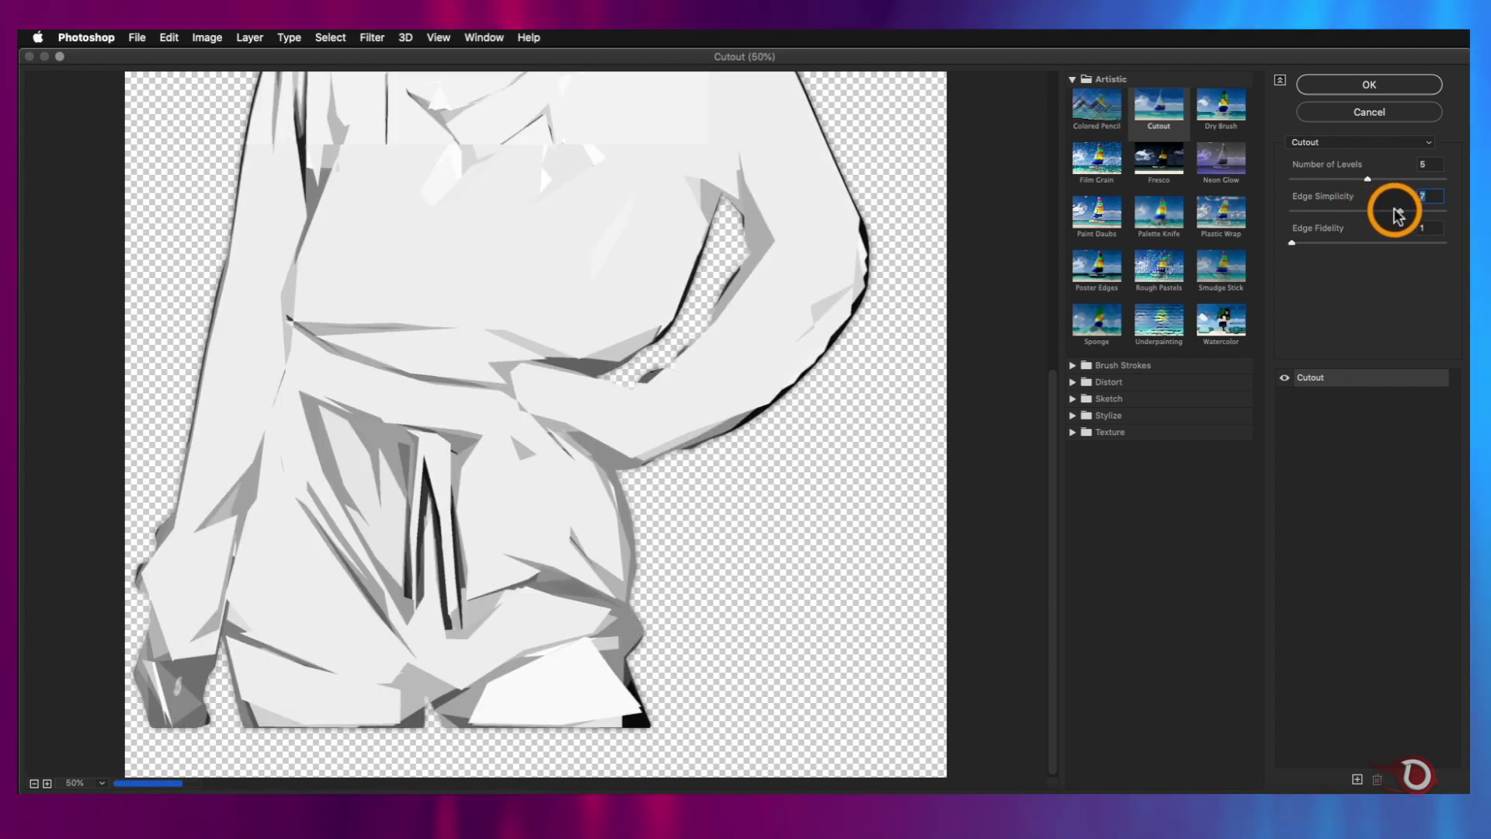
{"action": "scroll", "coordinate": [722, 400], "scroll_direction": "up", "scroll_amount": 10}
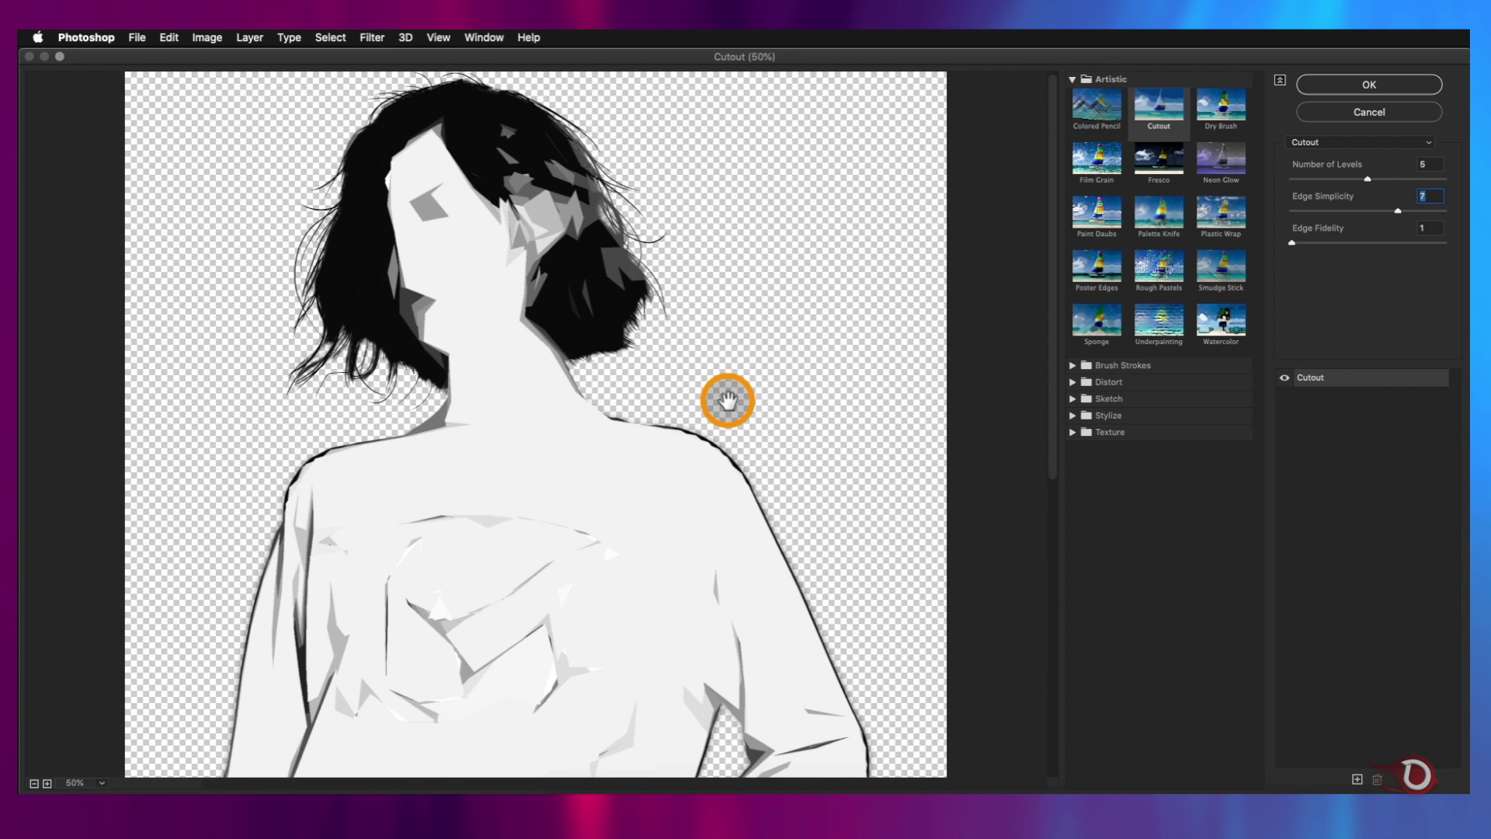
{"action": "scroll", "coordinate": [738, 399], "scroll_direction": "down", "scroll_amount": 10}
{"action": "scroll", "coordinate": [699, 392], "scroll_direction": "up", "scroll_amount": 3}
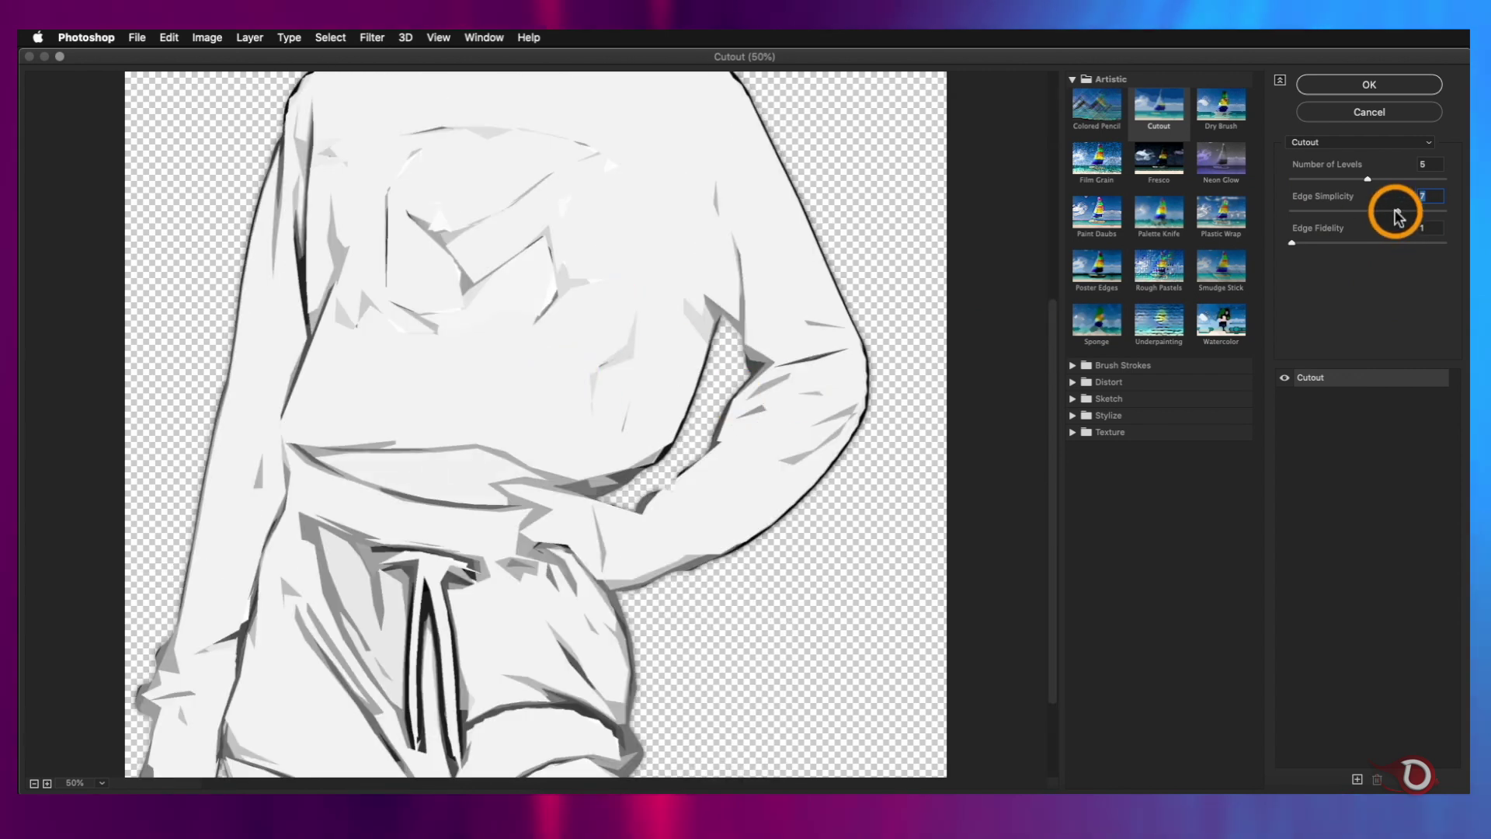
{"action": "left_click_drag", "start_coordinate": [1391, 217], "coordinate": [1387, 218]}
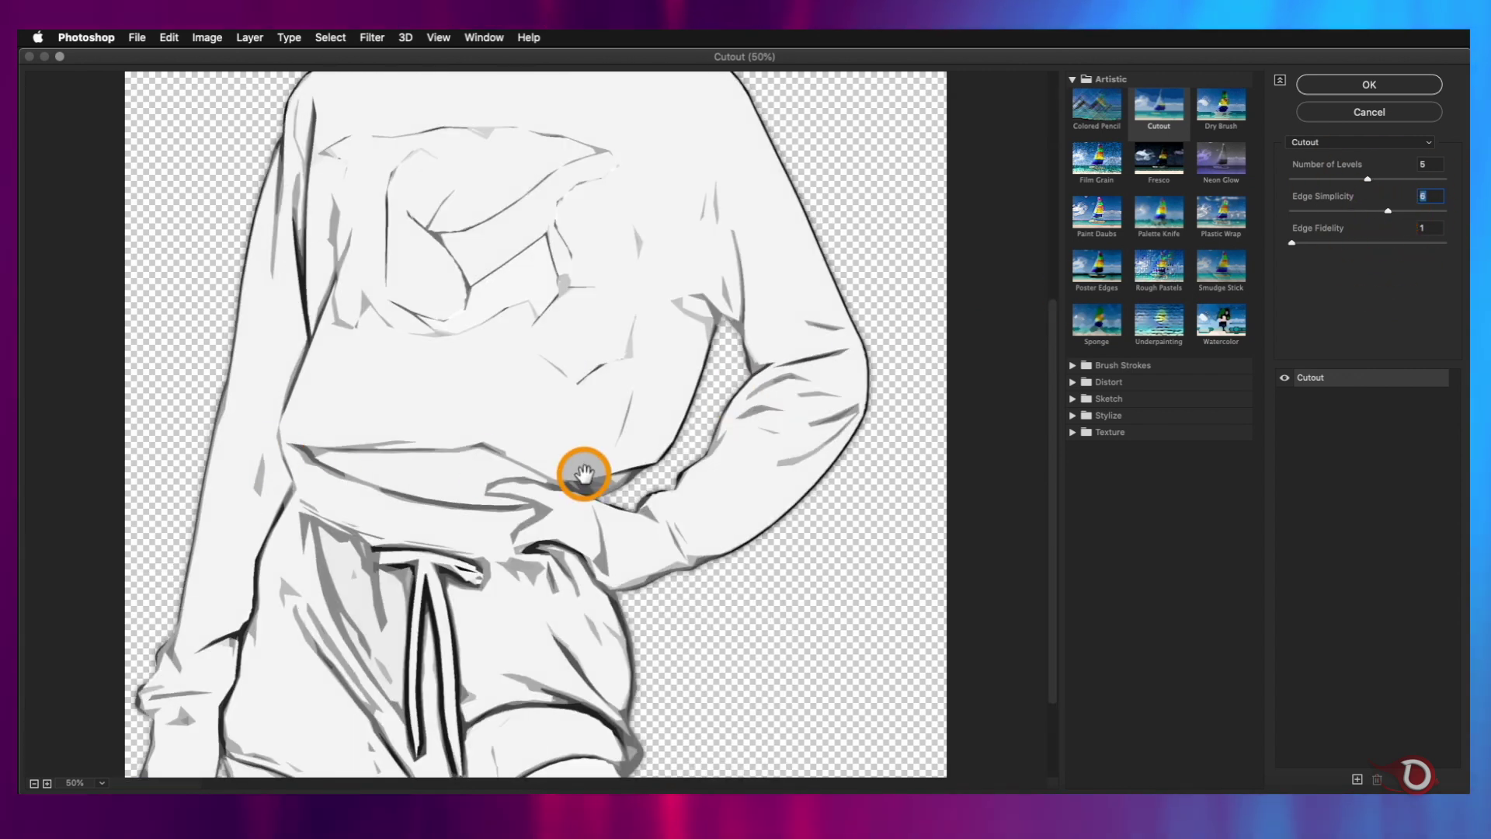
{"action": "scroll", "coordinate": [582, 474], "scroll_direction": "down", "scroll_amount": 3}
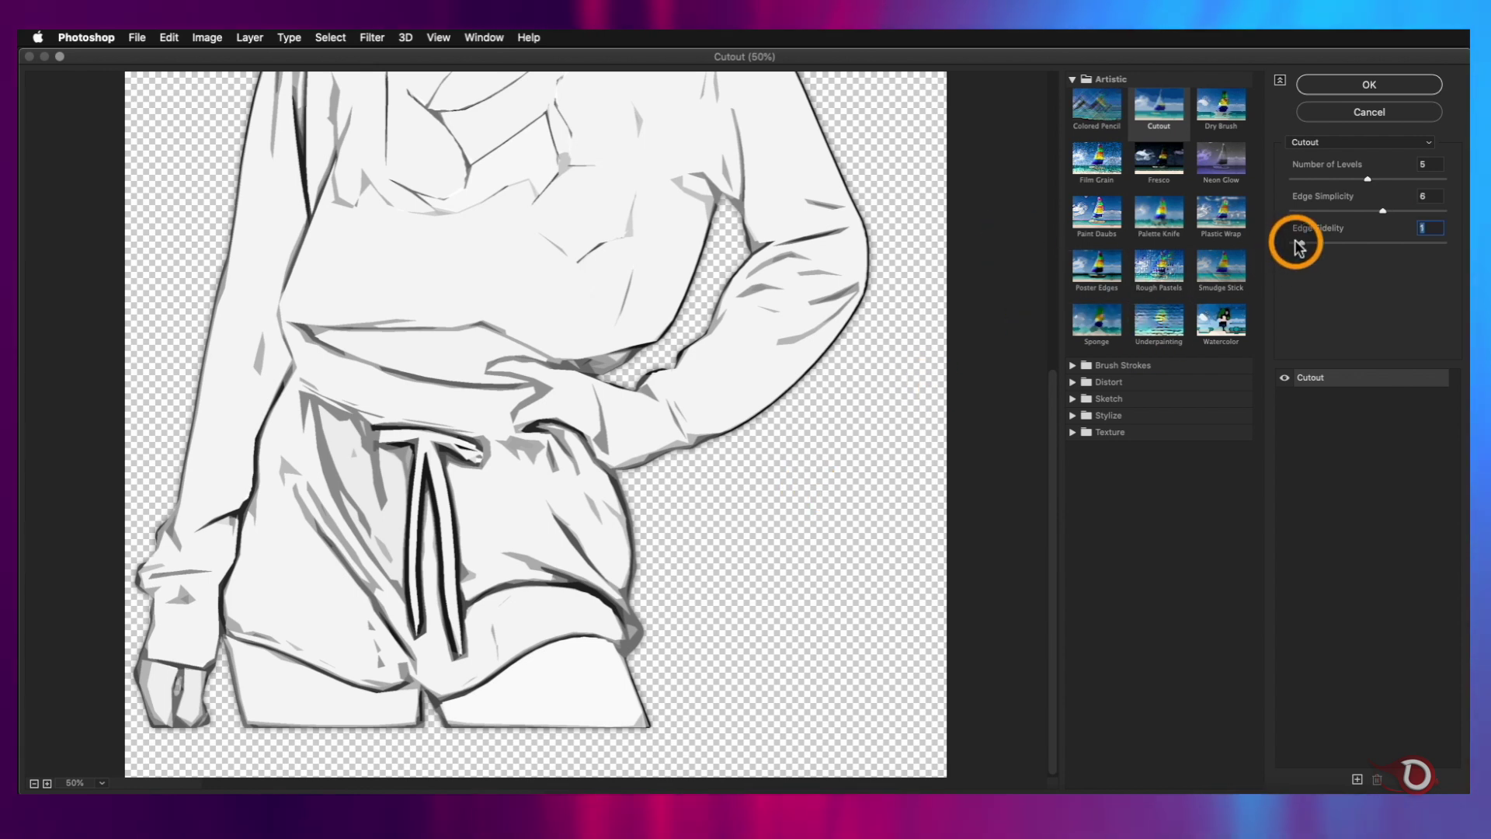
Keep the Edge Fidelity at 1 and apply the Cutout filter to the stamped layer
{"action": "mouse_move", "coordinate": [1299, 247]}
{"action": "left_mouse_down"}
{"action": "mouse_move", "coordinate": [1373, 247]}
{"action": "mouse_move", "coordinate": [1301, 249]}
{"action": "left_mouse_up"}
{"action": "scroll", "coordinate": [582, 443], "scroll_direction": "up", "scroll_amount": 6}
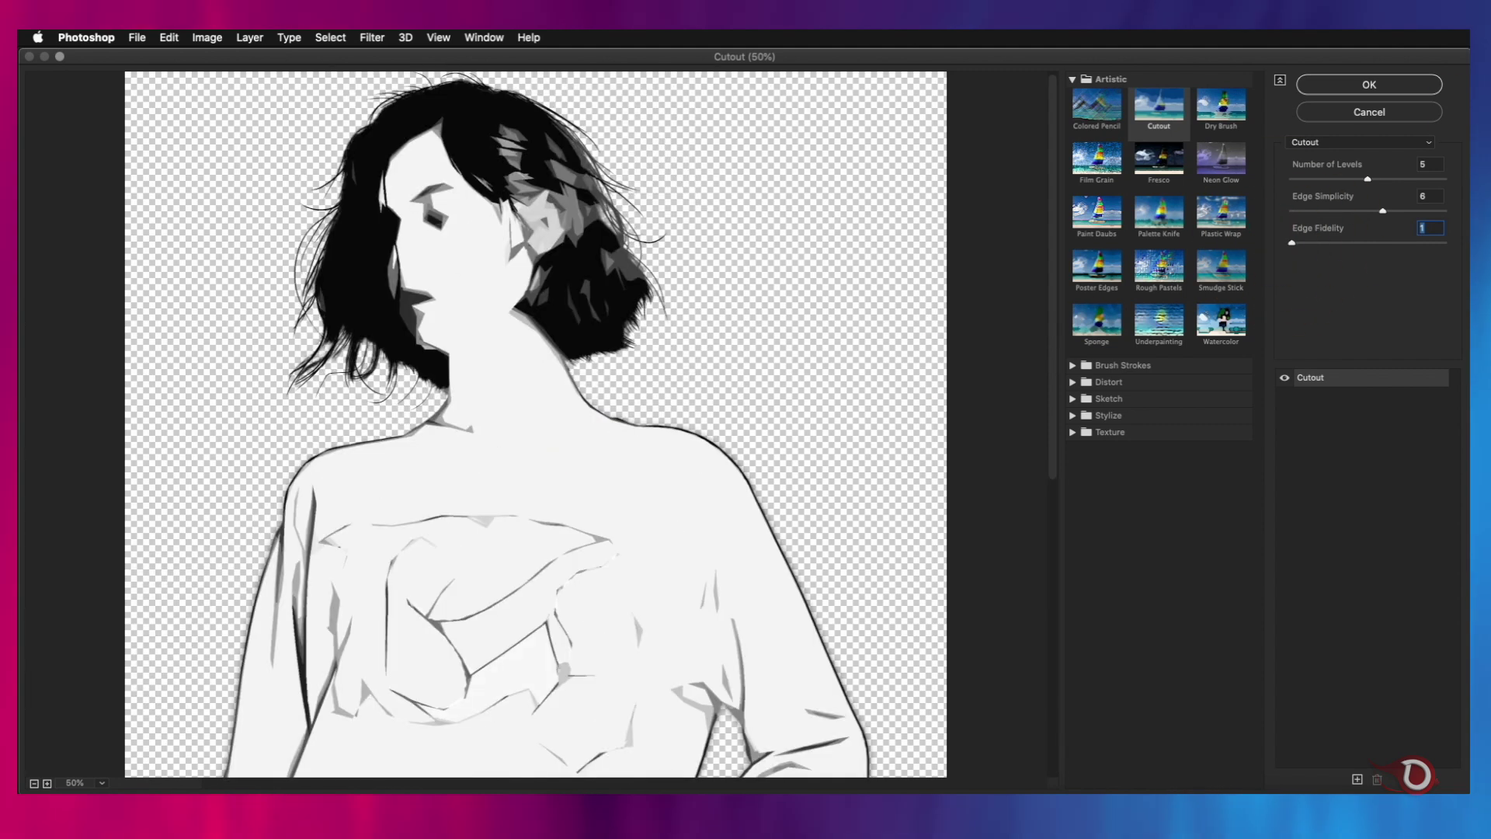
{"action": "left_click", "coordinate": [1351, 85]}
Make the Subject Face and Subject Body groups visible again and duplicate the filtered Layer 1
{"action": "scroll", "coordinate": [679, 510], "scroll_direction": "down", "scroll_amount": 10}
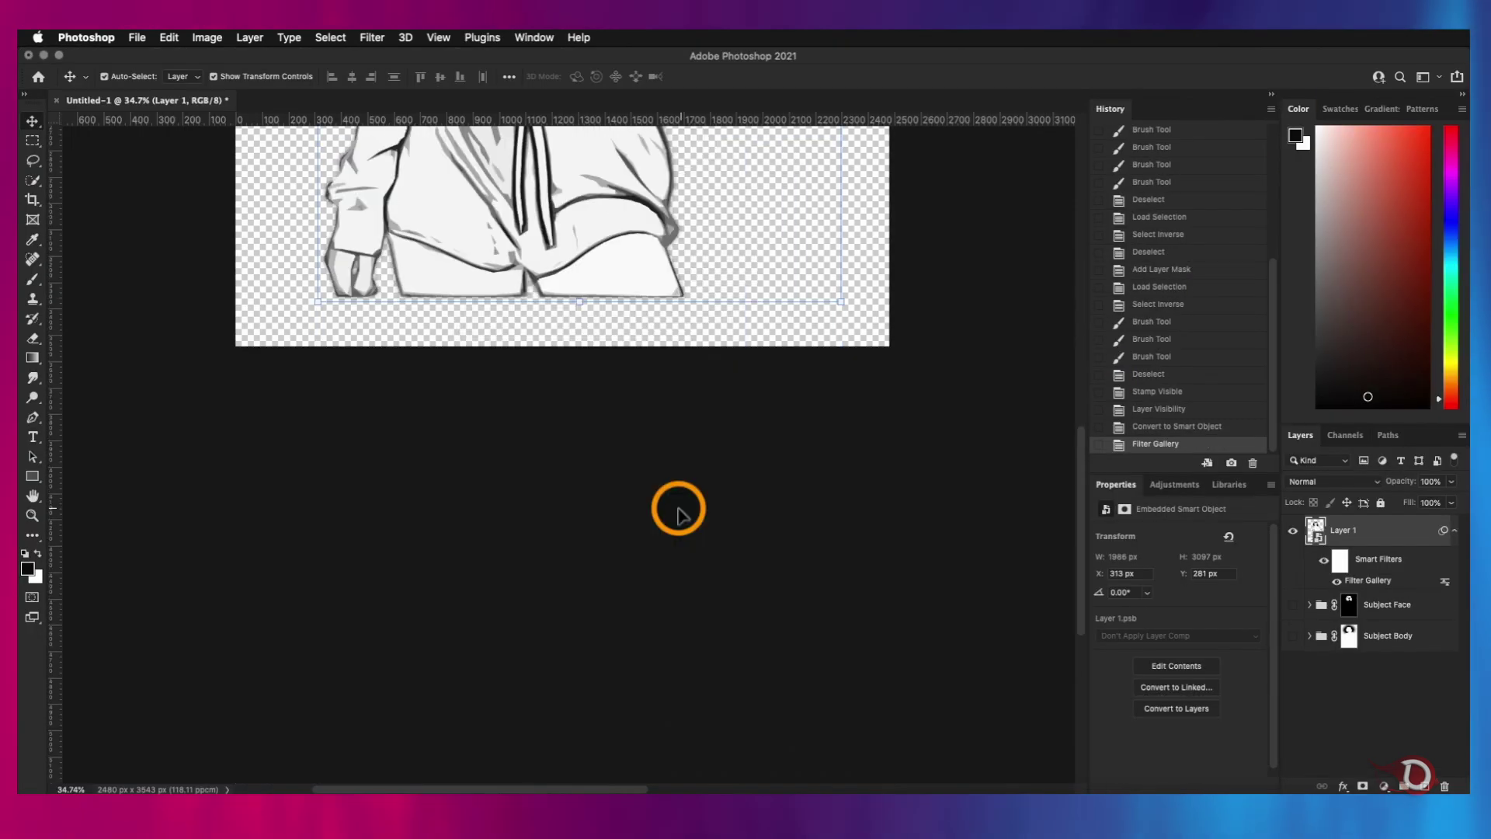
{"action": "scroll", "coordinate": [679, 512], "scroll_direction": "up", "scroll_amount": 5}
{"action": "scroll", "coordinate": [678, 510], "scroll_direction": "up", "scroll_amount": 5}
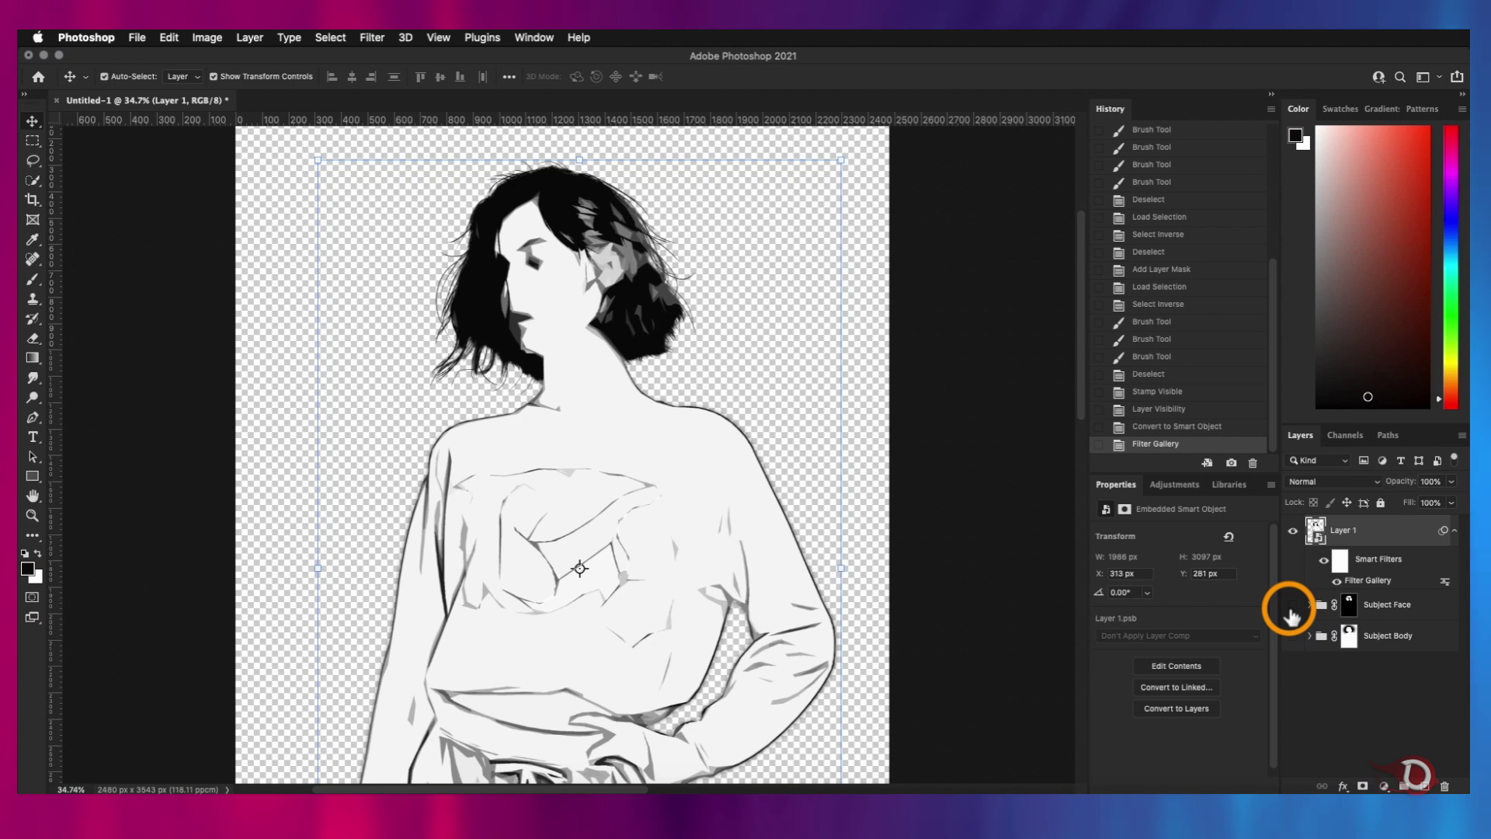
{"action": "left_click", "coordinate": [1292, 637]}
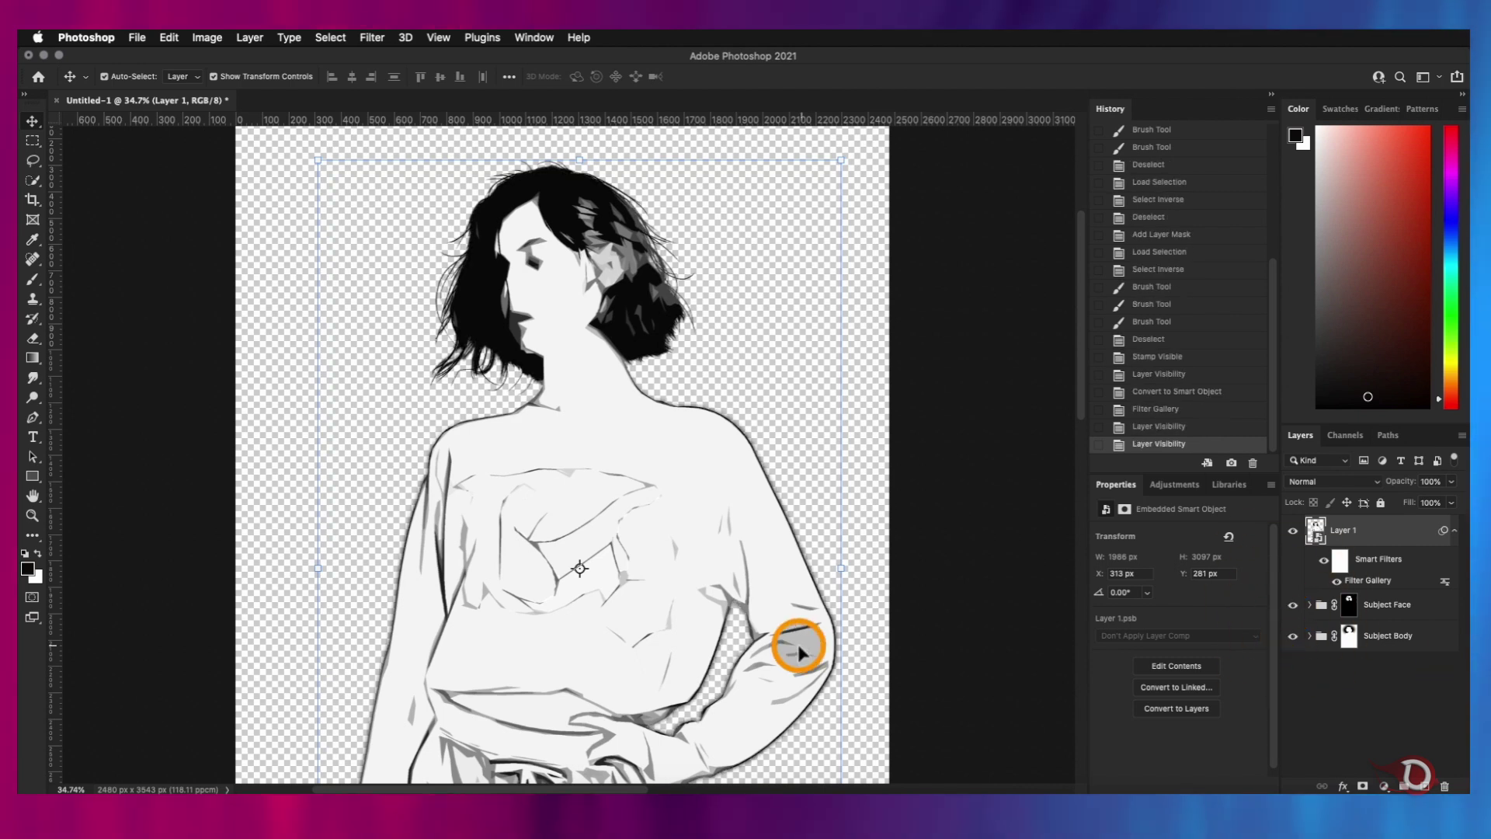
{"action": "scroll", "coordinate": [799, 647], "scroll_direction": "down", "scroll_amount": 1}
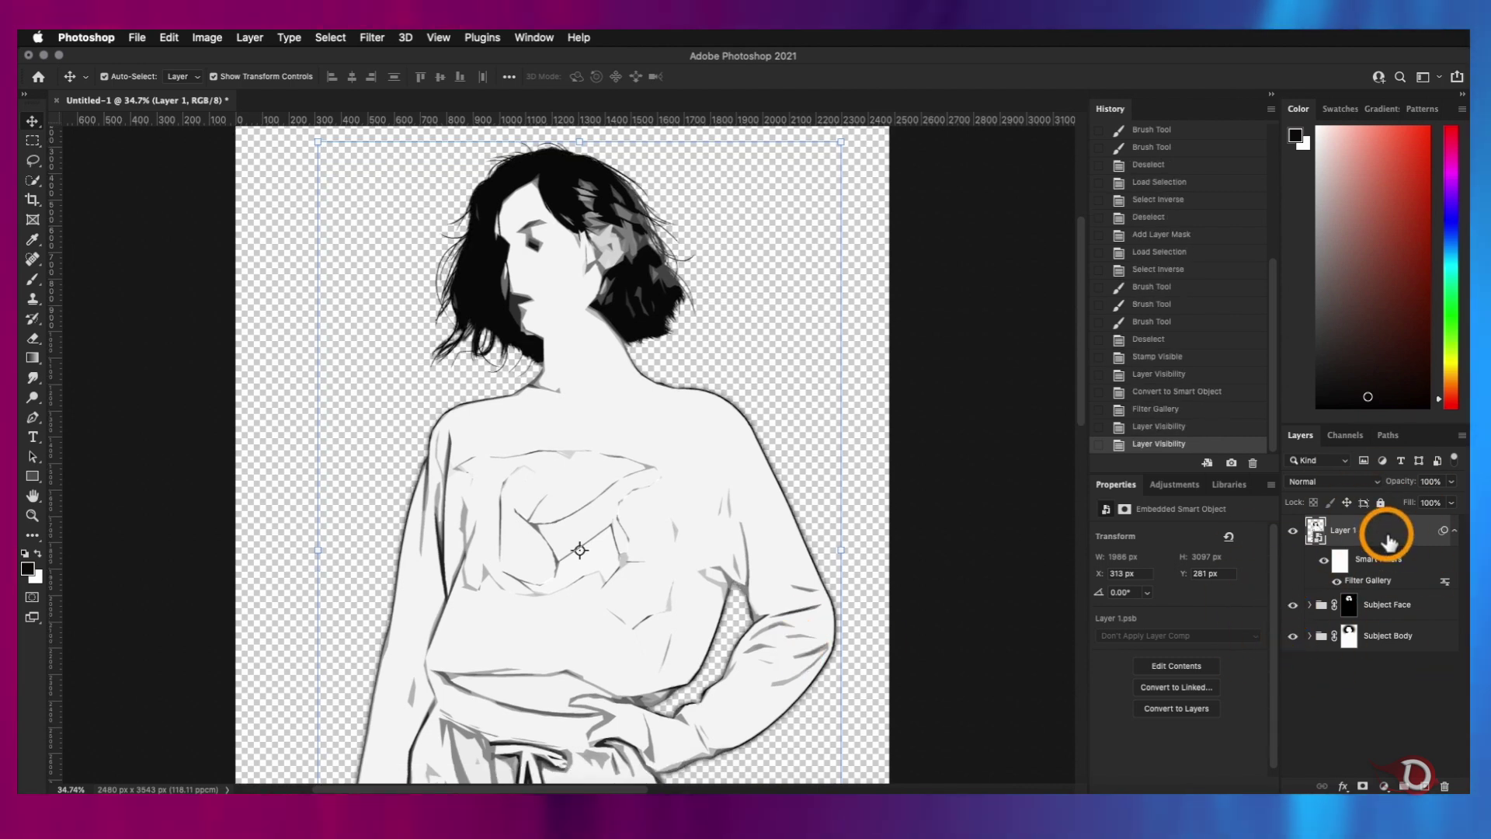
{"action": "key", "text": "super+j"}
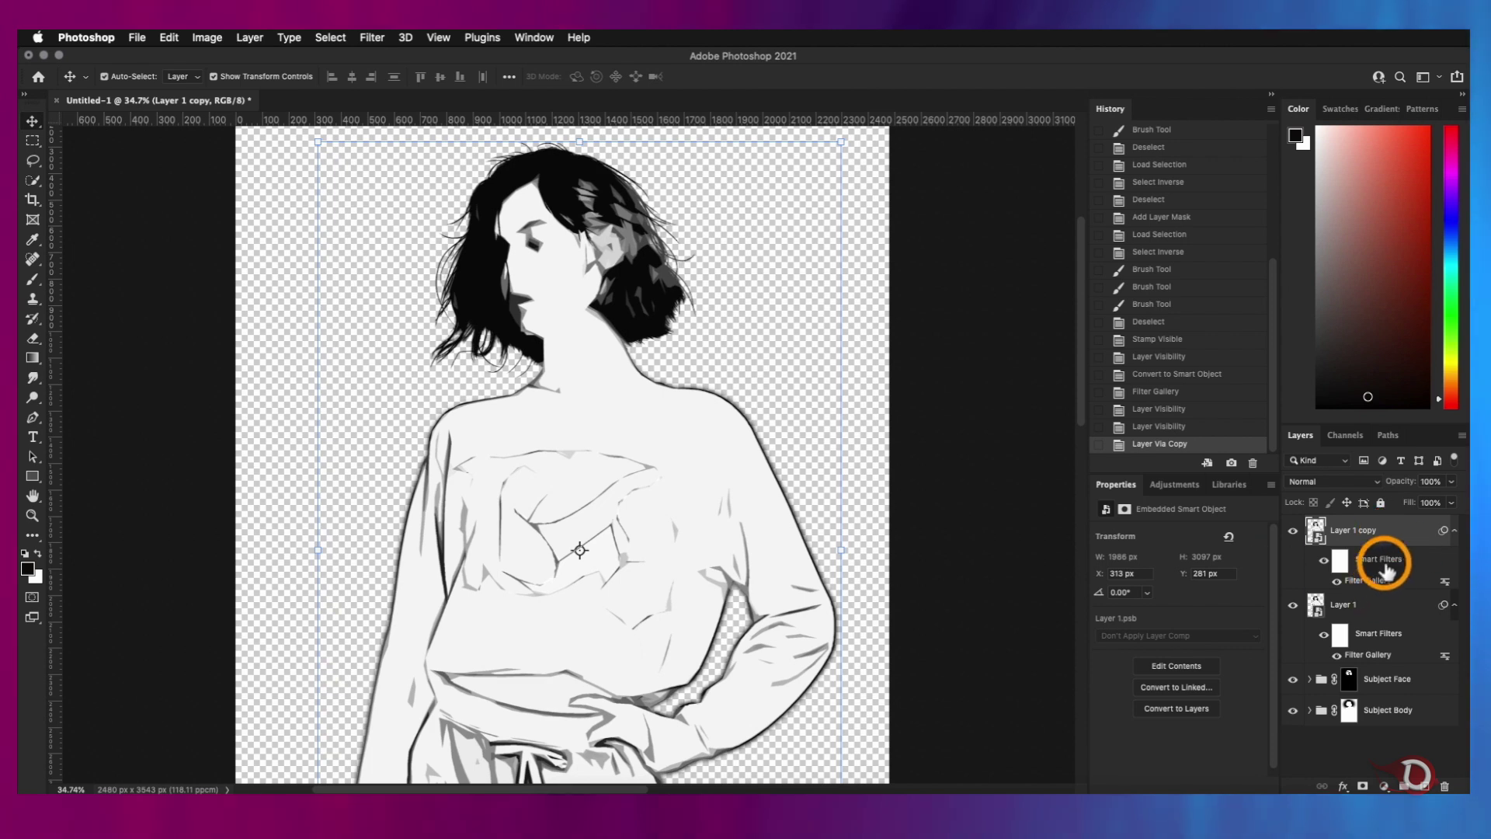
Reopen the Cutout filter for the layer copy and lower its Edge Simplicity for more facial detail, applying the change
{"action": "key", "text": "super+ctrl+f"}
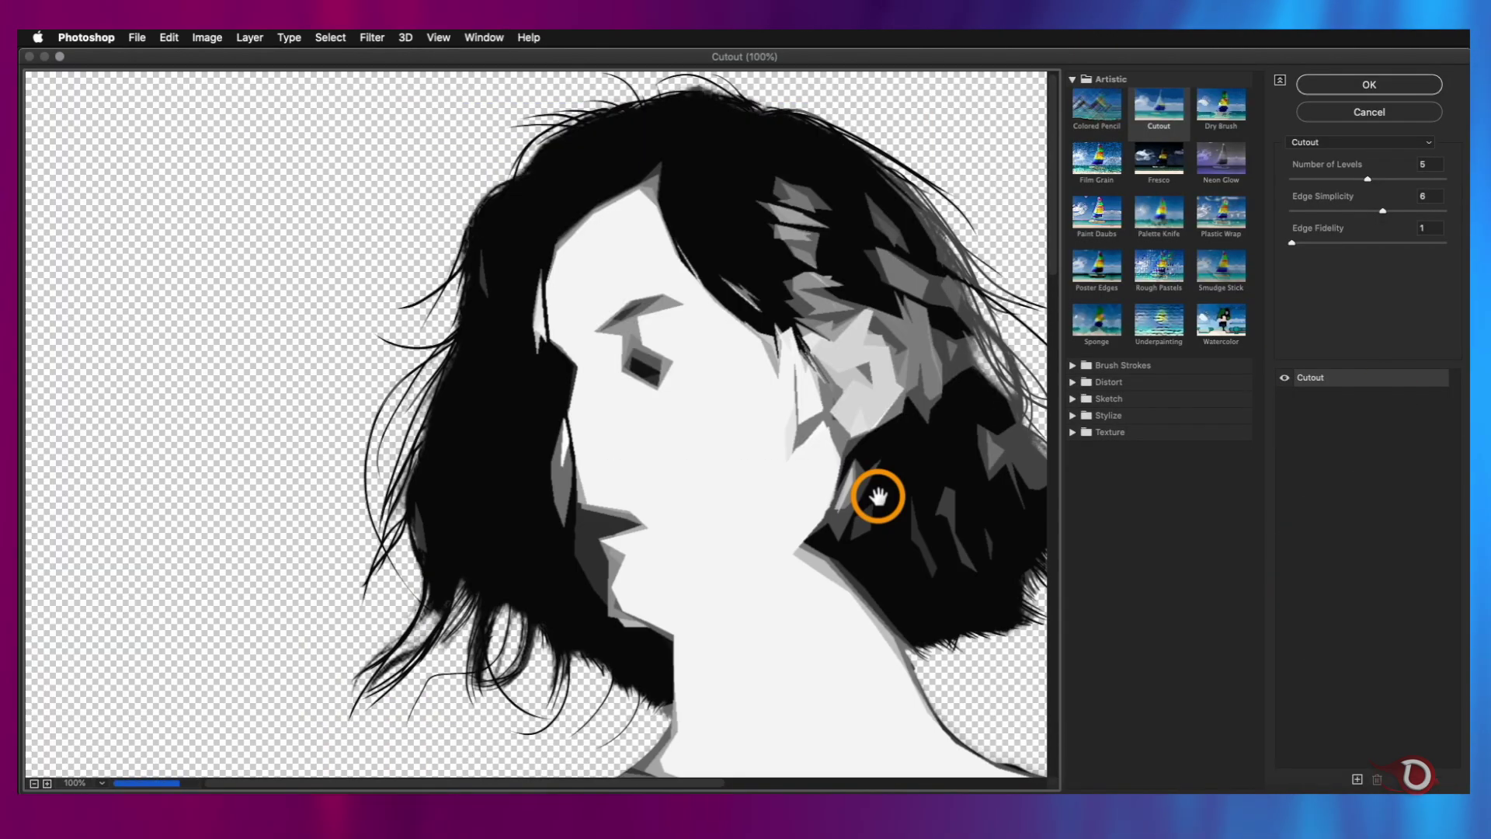
{"action": "left_click_drag", "start_coordinate": [1361, 180], "coordinate": [1357, 180]}
{"action": "left_click_drag", "start_coordinate": [1379, 211], "coordinate": [1348, 215]}
{"action": "left_click", "coordinate": [1346, 210]}
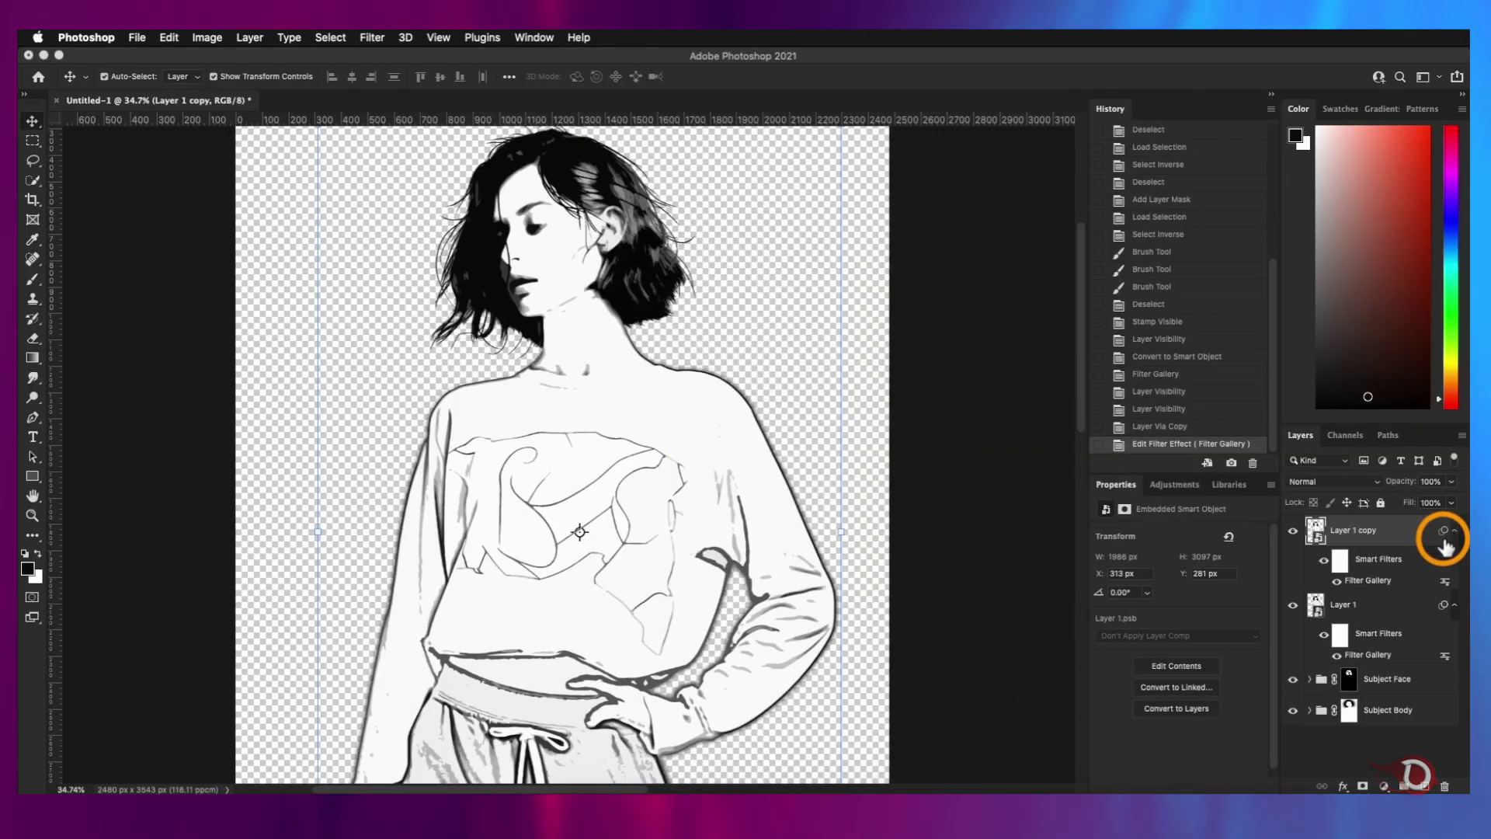
Collapse both layers' smart filter lists and rename the original Subject Cutout and the copy Subject cutout Face
{"action": "left_click", "coordinate": [1454, 531]}
{"action": "left_click", "coordinate": [1454, 562]}
{"action": "left_click", "coordinate": [1344, 561]}
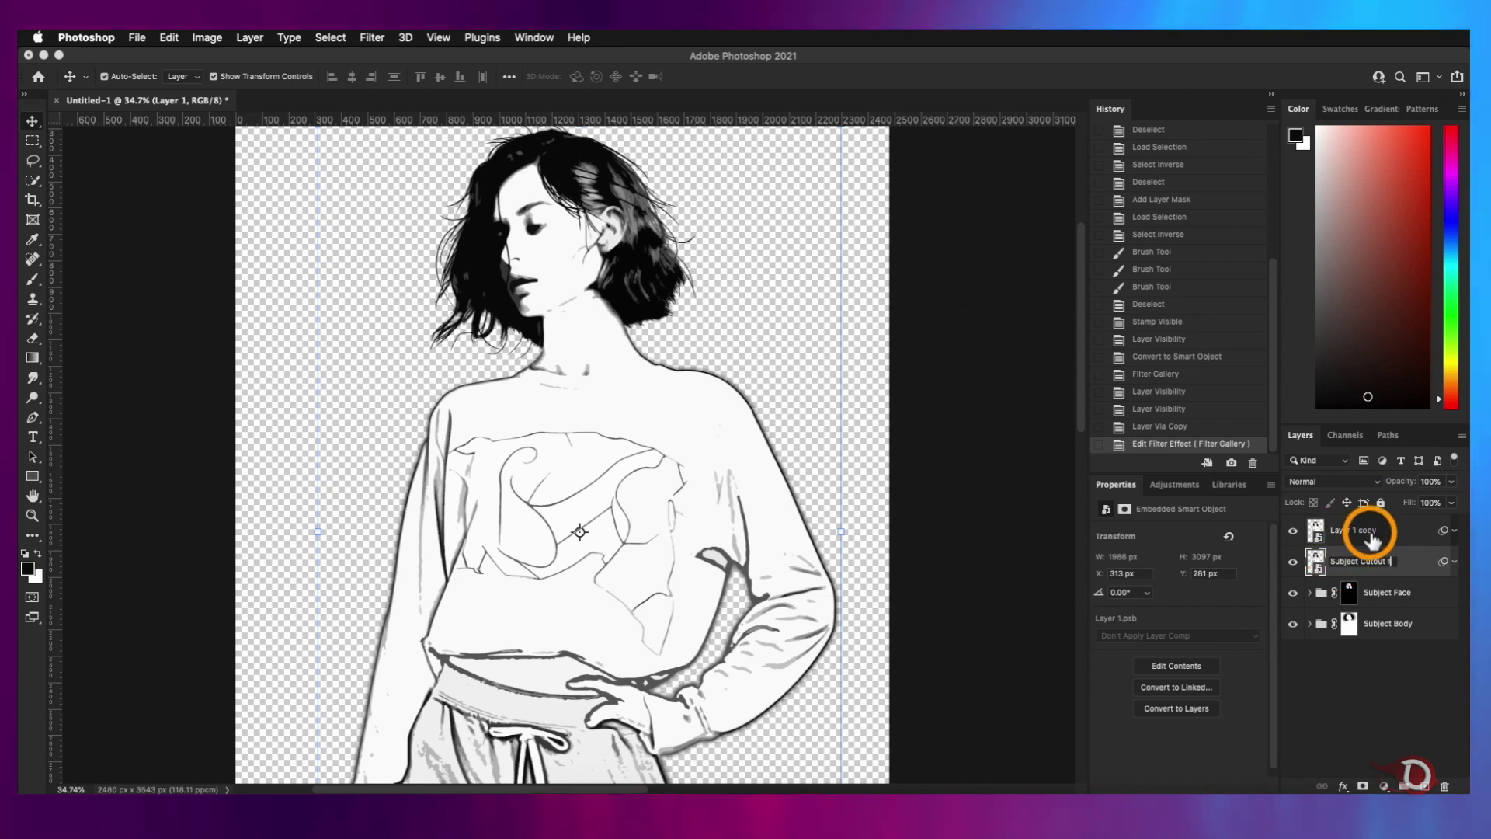
{"action": "double_click", "coordinate": [1400, 541]}
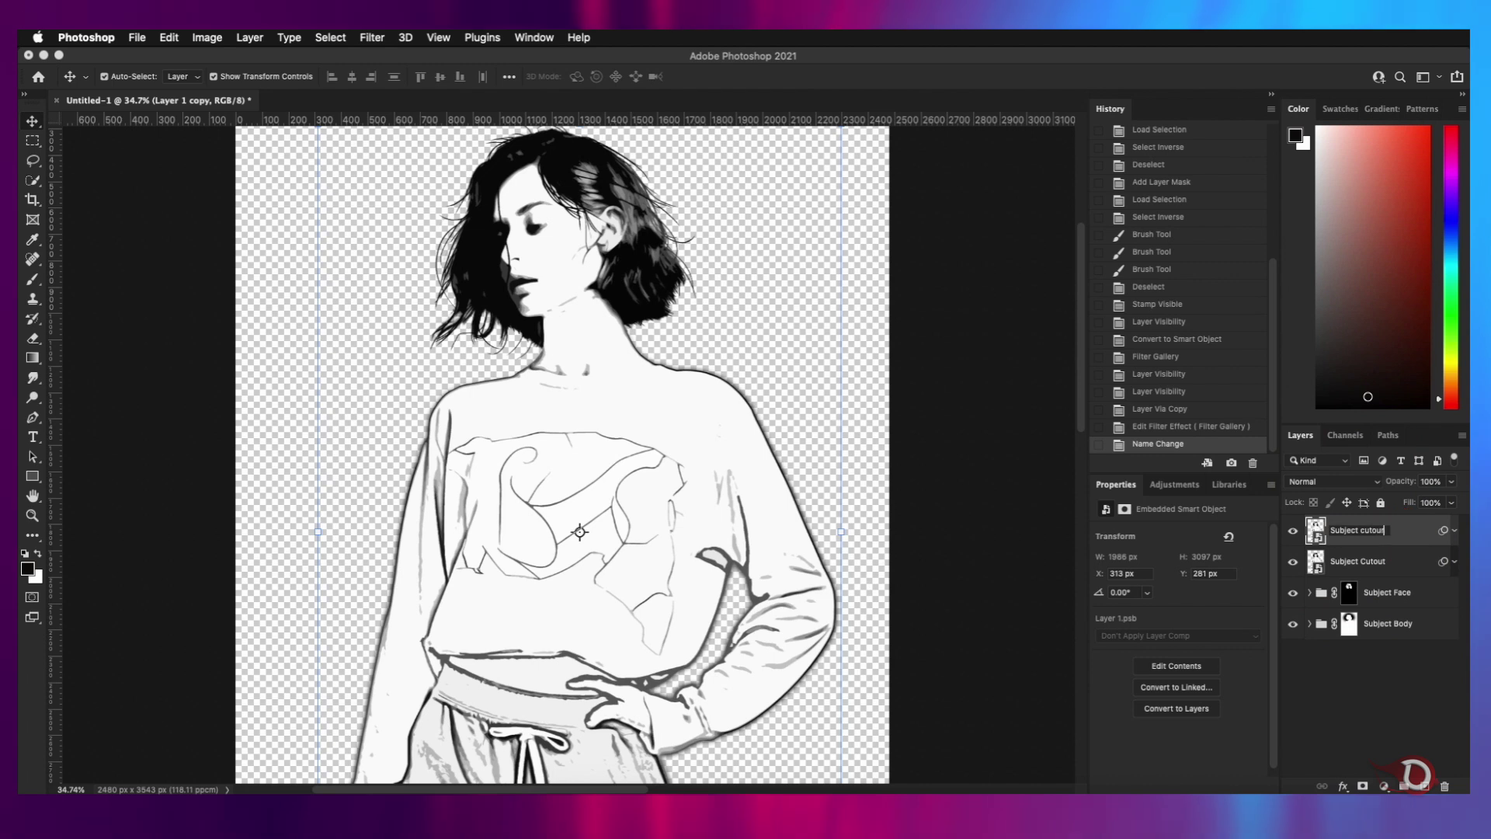
{"action": "type", "text": "Subject cutout Face"}
{"action": "left_click", "coordinate": [1389, 613]}
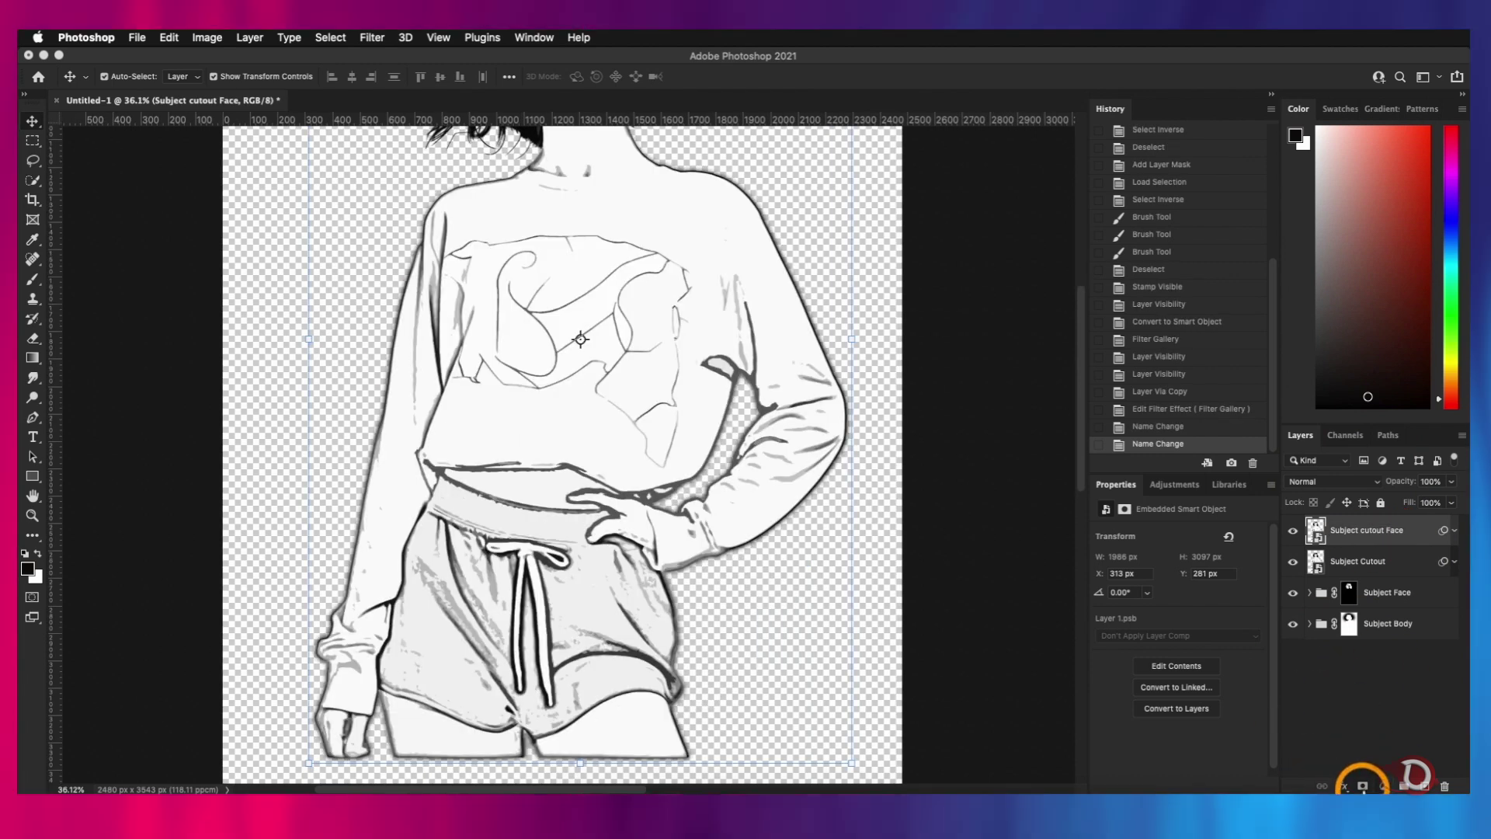
Add a layer mask to Subject cutout Face and paint black with a 400 px brush over the body and clothing
{"action": "left_click", "coordinate": [1359, 786]}
{"action": "key", "text": "b"}
{"action": "scroll", "coordinate": [532, 476], "scroll_direction": "up", "scroll_amount": 1}
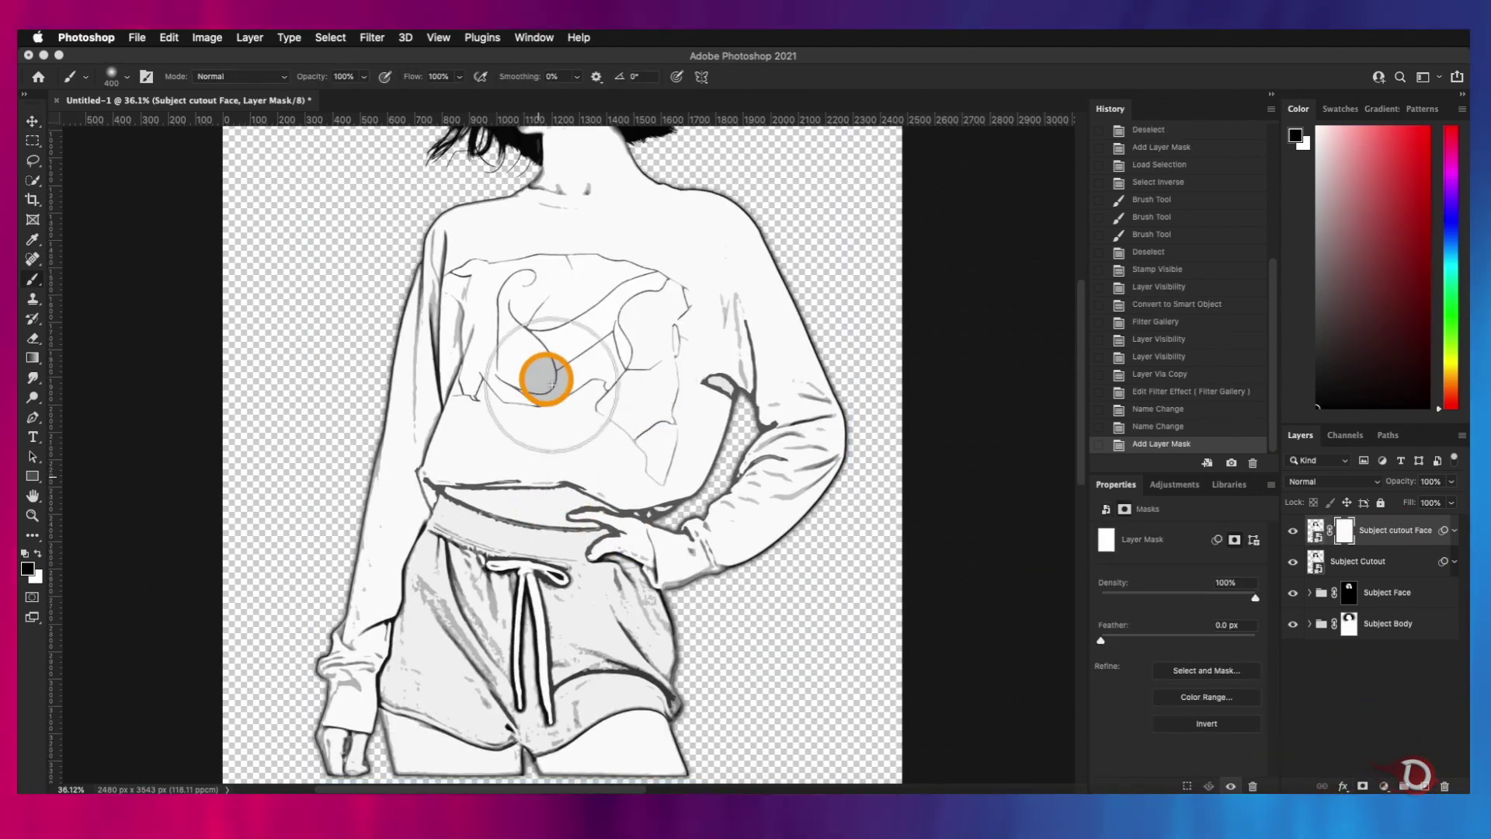
{"action": "mouse_move", "coordinate": [456, 373]}
{"action": "left_mouse_down"}
{"action": "mouse_move", "coordinate": [559, 352]}
{"action": "mouse_move", "coordinate": [475, 300]}
{"action": "mouse_move", "coordinate": [512, 262]}
{"action": "mouse_move", "coordinate": [583, 243]}
{"action": "left_mouse_up"}
{"action": "mouse_move", "coordinate": [827, 572]}
{"action": "left_mouse_down"}
{"action": "mouse_move", "coordinate": [716, 655]}
{"action": "mouse_move", "coordinate": [467, 597]}
{"action": "mouse_move", "coordinate": [326, 722]}
{"action": "mouse_move", "coordinate": [843, 780]}
{"action": "mouse_move", "coordinate": [321, 748]}
{"action": "mouse_move", "coordinate": [464, 473]}
{"action": "mouse_move", "coordinate": [406, 270]}
{"action": "mouse_move", "coordinate": [825, 263]}
{"action": "mouse_move", "coordinate": [907, 437]}
{"action": "mouse_move", "coordinate": [458, 637]}
{"action": "mouse_move", "coordinate": [701, 753]}
{"action": "mouse_move", "coordinate": [588, 582]}
{"action": "left_mouse_up"}
Undo the last stroke near the shoulders, reduce the brush to 150 px and paint white to restore detail around the neck and chin
{"action": "scroll", "coordinate": [564, 567], "scroll_direction": "up", "scroll_amount": 5}
{"action": "scroll", "coordinate": [564, 568], "scroll_direction": "up", "scroll_amount": 5}
{"action": "left_click_drag", "start_coordinate": [682, 626], "coordinate": [639, 621]}
{"action": "key", "text": "super+z"}
{"action": "key", "text": "x"}
{"action": "left_click", "coordinate": [591, 604]}
{"action": "key", "text": "["}
{"action": "key", "text": "["}
{"action": "key", "text": "["}
{"action": "key", "text": "["}
{"action": "key", "text": "["}
{"action": "left_click", "coordinate": [579, 485]}
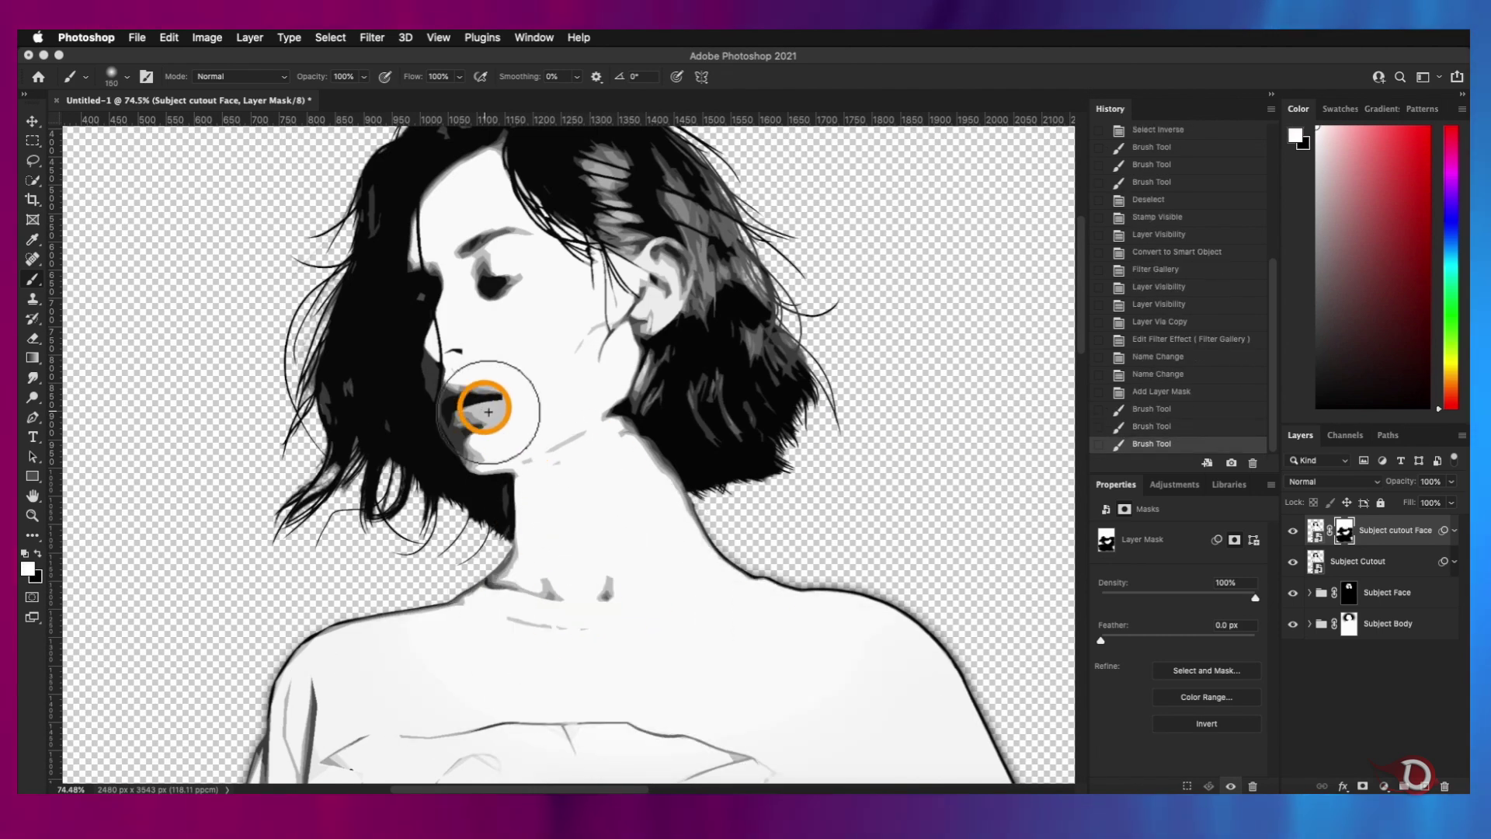
Paint black on the Subject cutout Face mask over the eye, undo the mouth stroke and reduce the brush to 50 px
{"action": "key", "text": "x"}
{"action": "left_click", "coordinate": [503, 281]}
{"action": "left_click", "coordinate": [493, 404]}
{"action": "key", "text": "super+z"}
{"action": "scroll", "coordinate": [519, 435], "scroll_direction": "up", "scroll_amount": 1}
{"action": "key", "text": "["}
{"action": "key", "text": "["}
{"action": "key", "text": "["}
{"action": "key", "text": "["}
{"action": "key", "text": "["}
{"action": "key", "text": "["}
{"action": "key", "text": "["}
{"action": "left_click_drag", "start_coordinate": [664, 280], "coordinate": [654, 323]}
{"action": "key", "text": "super+z"}
{"action": "key", "text": "super+z"}
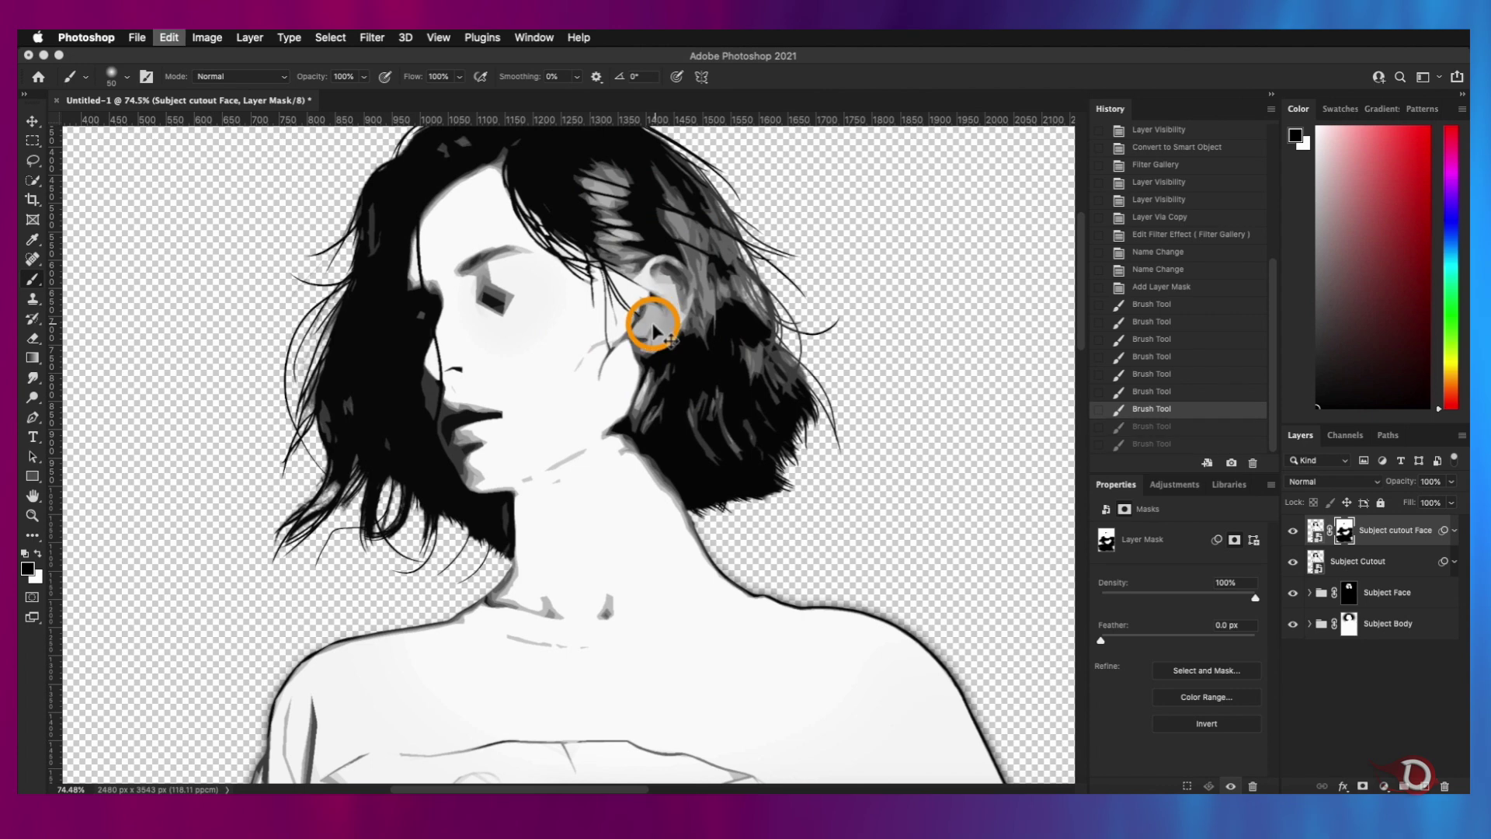
{"action": "key", "text": "super+z"}
Paint black on the Subject cutout Face mask over the hair, undoing the stray stroke
{"action": "scroll", "coordinate": [652, 330], "scroll_direction": "up", "scroll_amount": 3}
{"action": "left_click", "coordinate": [653, 545]}
{"action": "left_click", "coordinate": [372, 412]}
{"action": "key", "text": "super+z"}
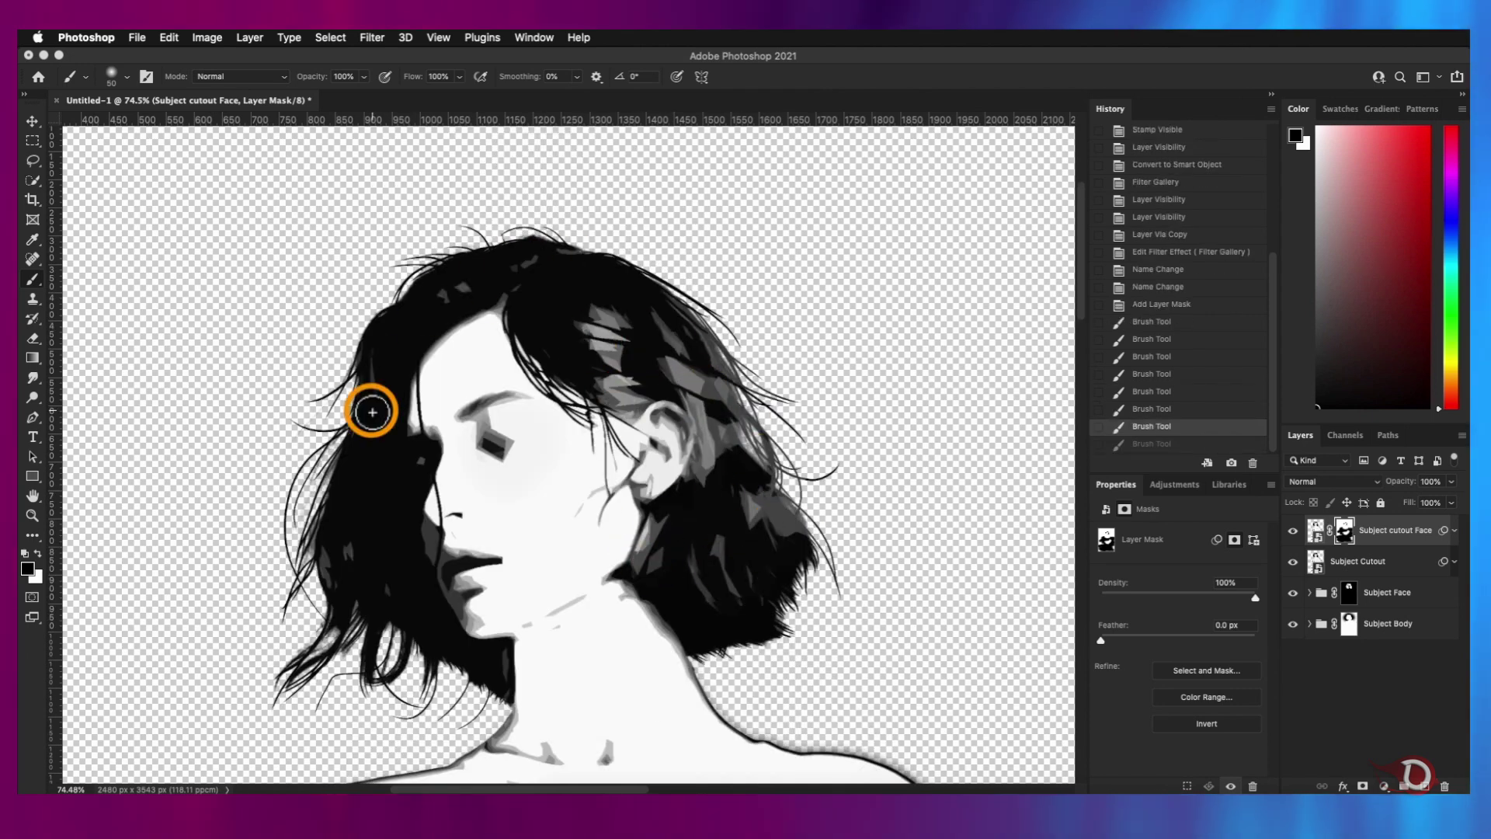
{"action": "scroll", "coordinate": [340, 559], "scroll_direction": "down", "scroll_amount": 5}
{"action": "left_click", "coordinate": [393, 525]}
Group the Subject Cutout and Subject cutout Face layers and name the group Cutout
{"action": "scroll", "coordinate": [575, 404], "scroll_direction": "down", "scroll_amount": 5}
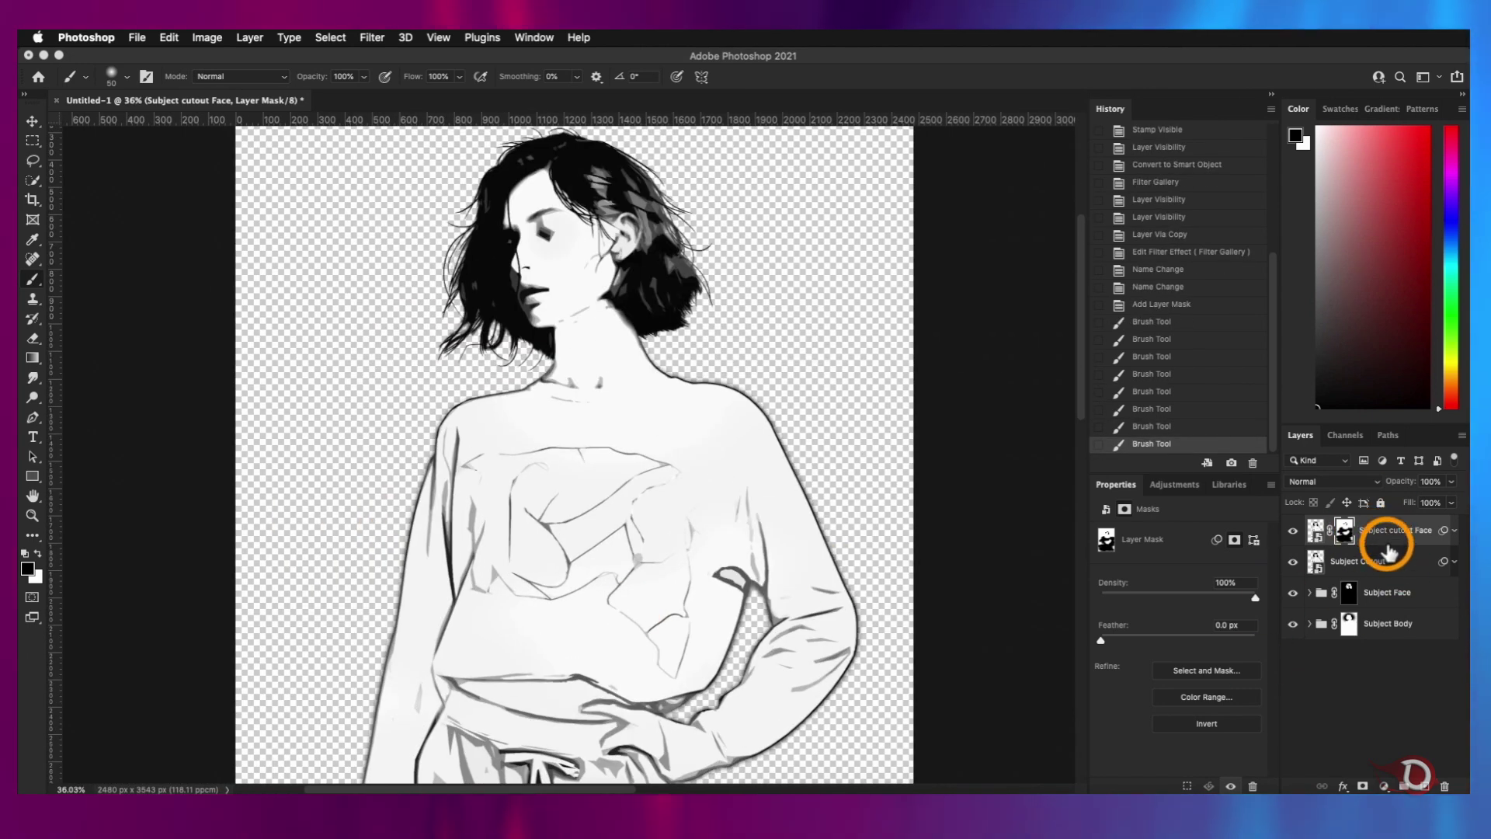
{"action": "left_click", "coordinate": [1395, 563], "text": "shift"}
{"action": "key", "text": "super+g"}
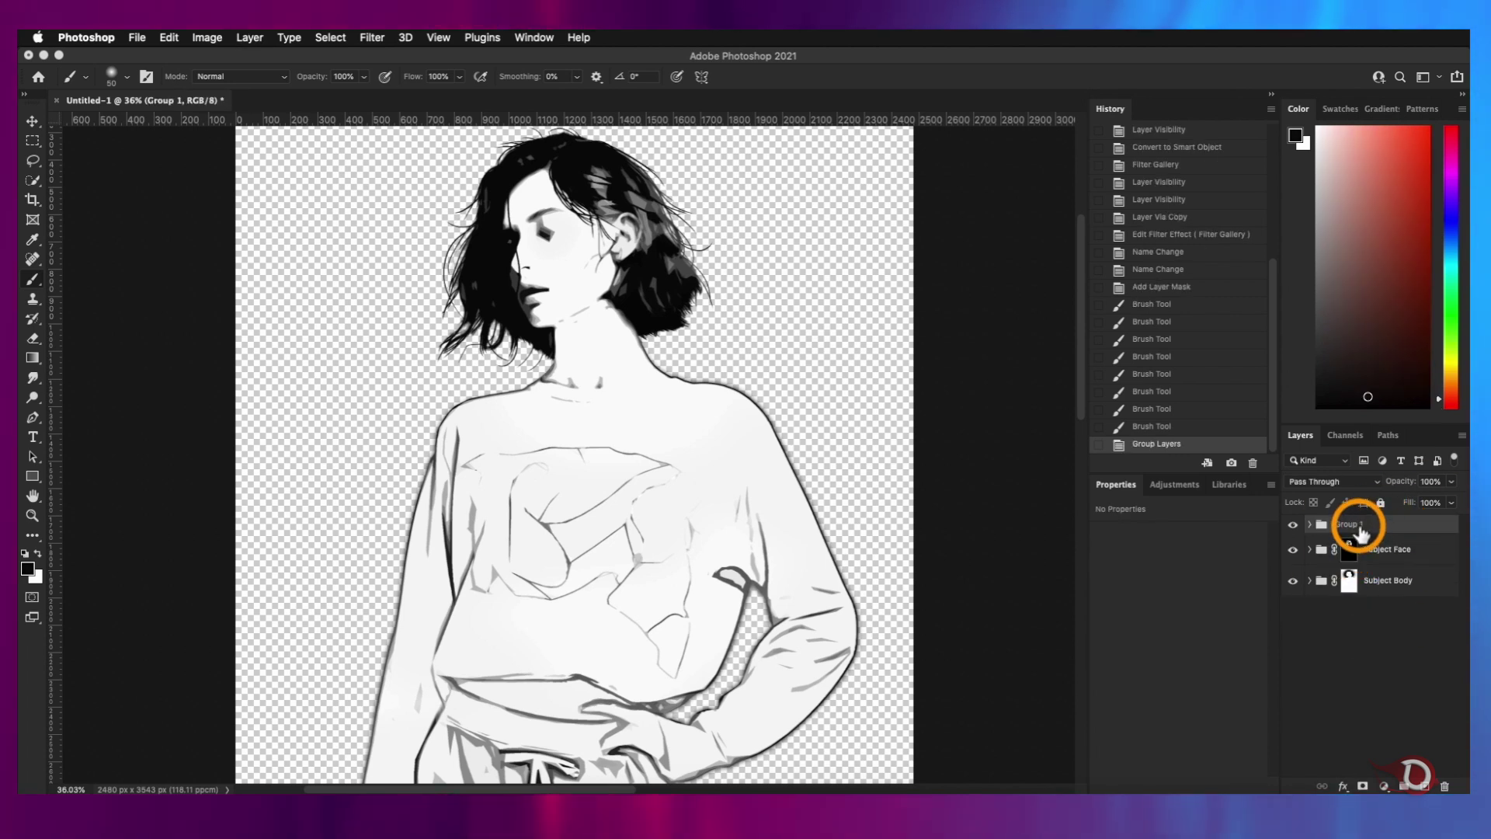
{"action": "double_click", "coordinate": [1348, 525]}
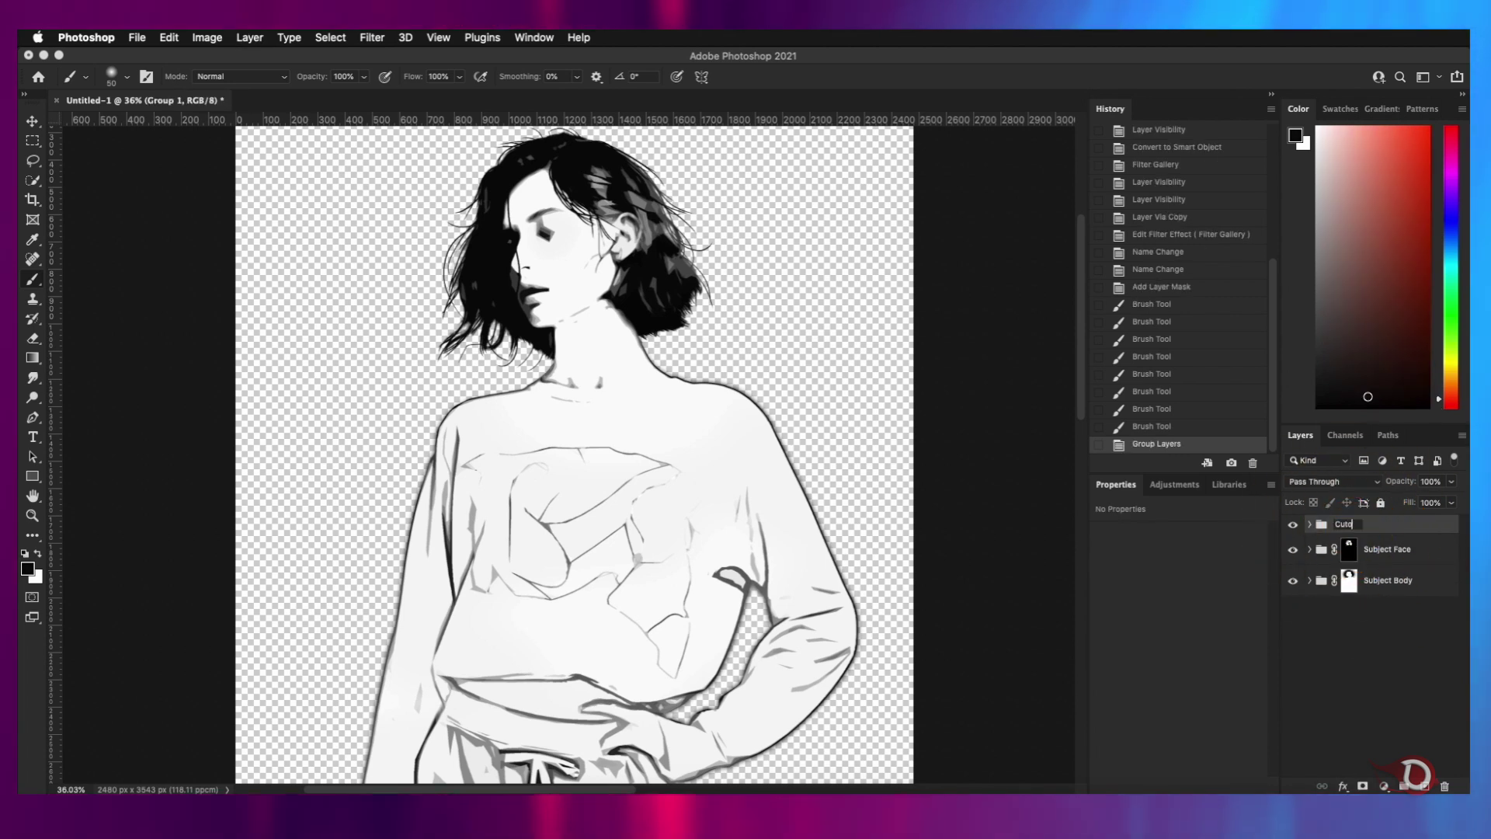
{"action": "type", "text": "Cutout"}
{"action": "key", "text": "Return"}
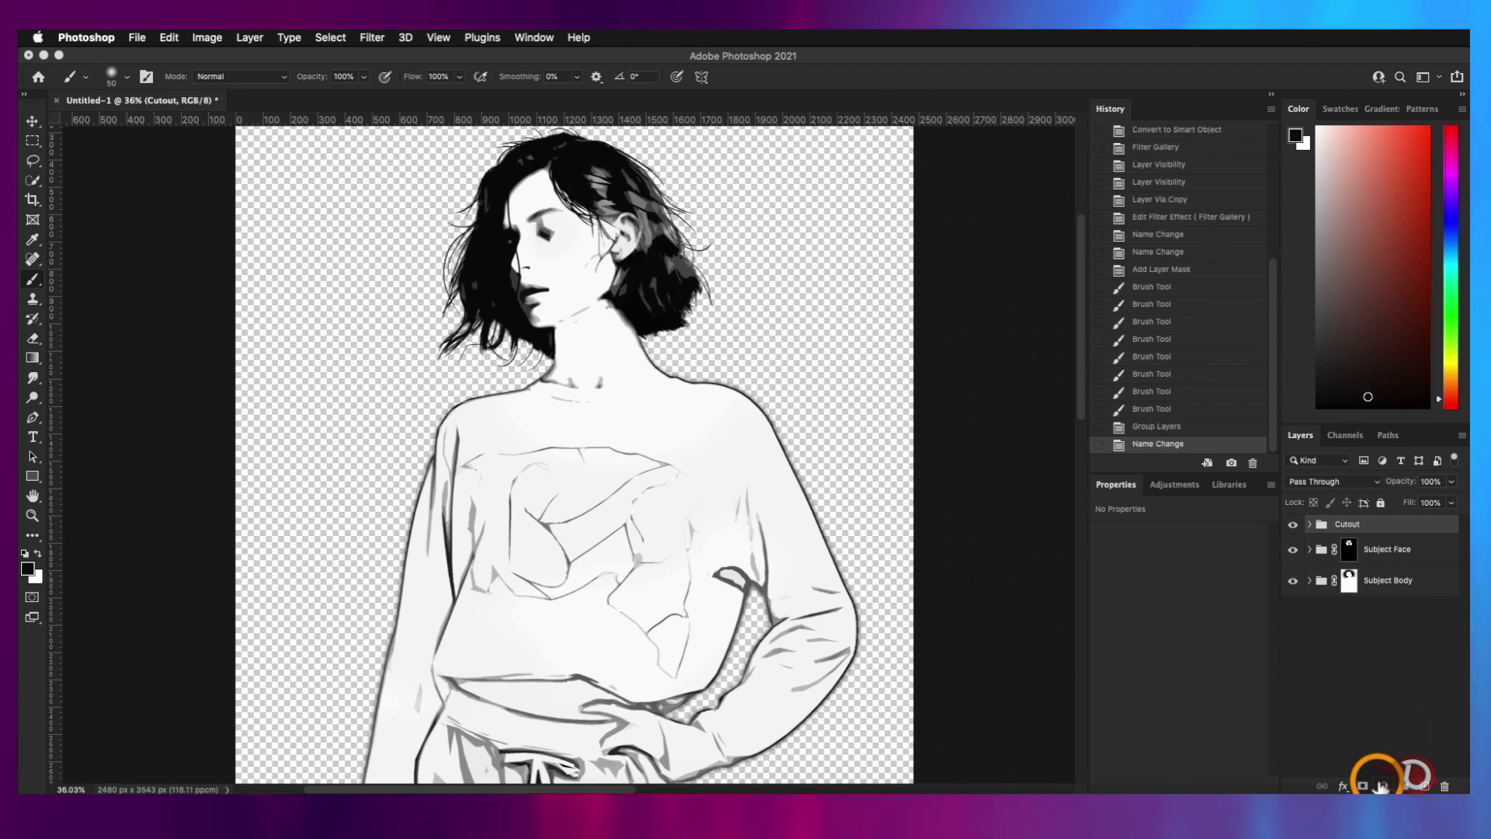
Add a layer mask to the Cutout group and paint black over the eyes, eyebrows and lips
{"action": "left_click", "coordinate": [1364, 785]}
{"action": "scroll", "coordinate": [579, 346], "scroll_direction": "up", "scroll_amount": 2}
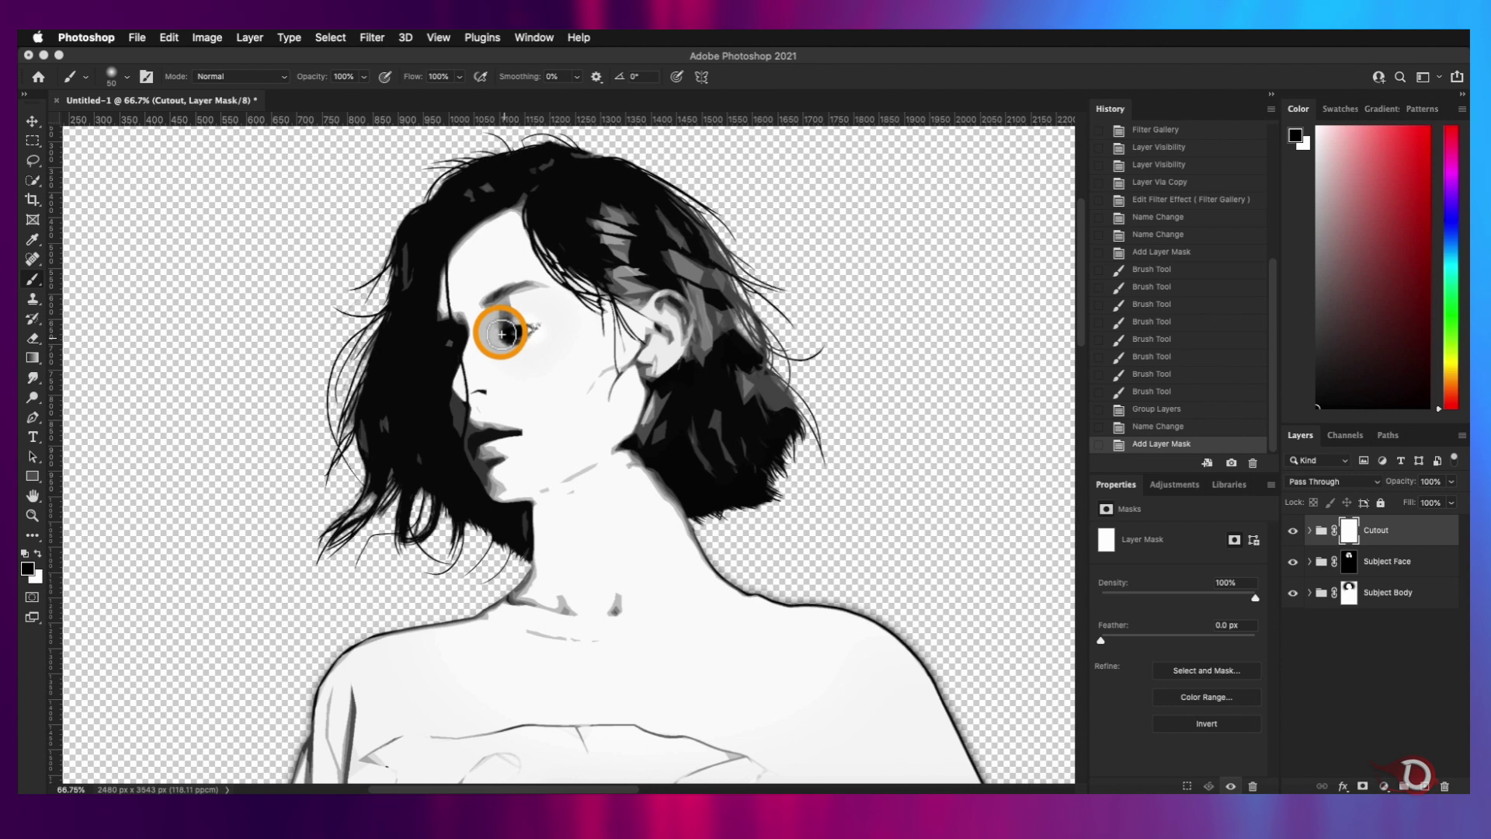
{"action": "mouse_move", "coordinate": [494, 342]}
{"action": "left_mouse_down"}
{"action": "mouse_move", "coordinate": [533, 332]}
{"action": "mouse_move", "coordinate": [527, 320]}
{"action": "mouse_move", "coordinate": [535, 351]}
{"action": "mouse_move", "coordinate": [530, 322]}
{"action": "mouse_move", "coordinate": [558, 312]}
{"action": "mouse_move", "coordinate": [529, 287]}
{"action": "mouse_move", "coordinate": [446, 338]}
{"action": "mouse_move", "coordinate": [445, 353]}
{"action": "mouse_move", "coordinate": [464, 322]}
{"action": "mouse_move", "coordinate": [450, 366]}
{"action": "left_mouse_up"}
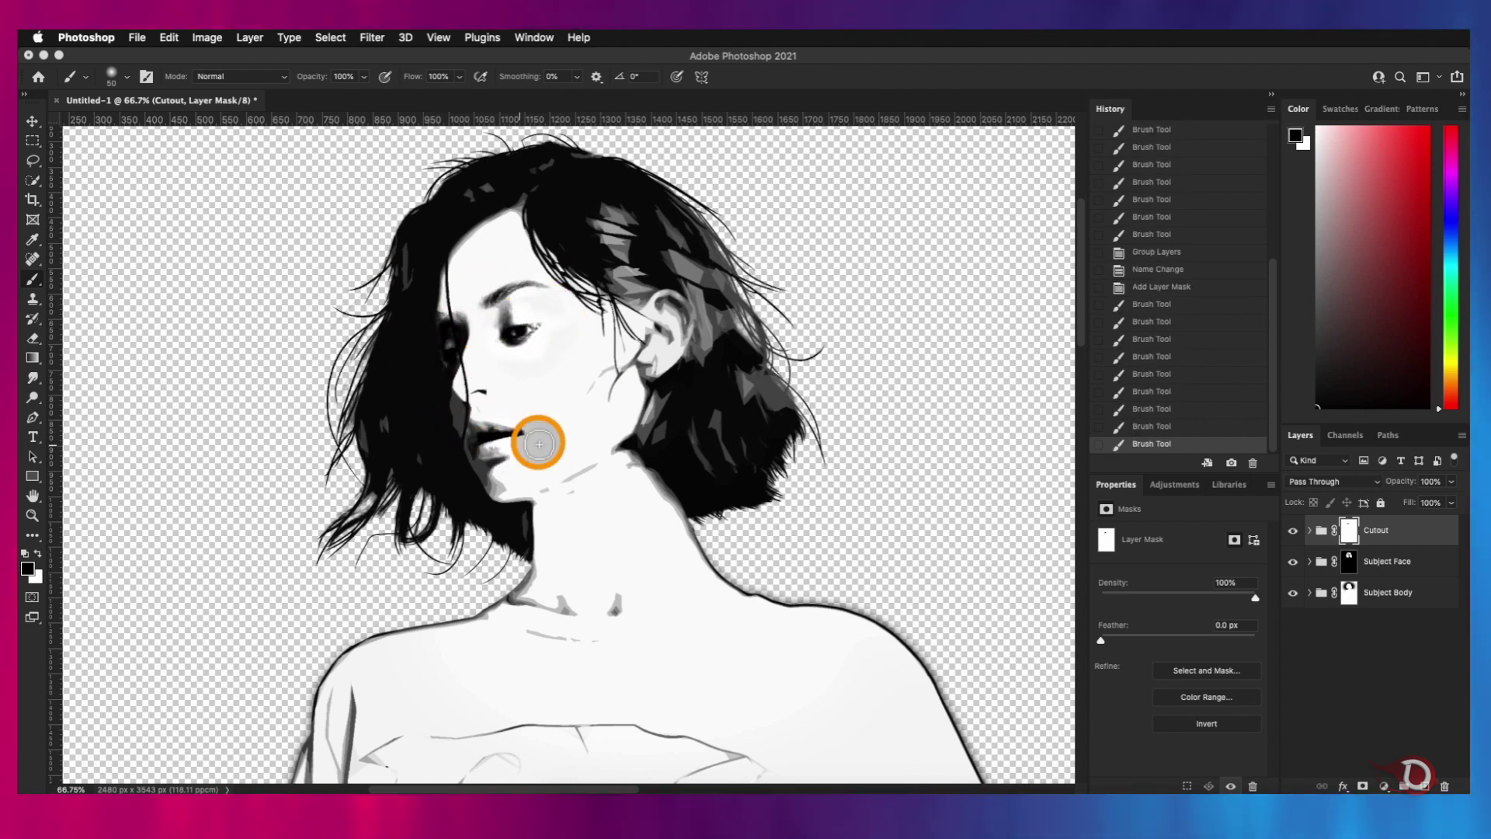
{"action": "left_click_drag", "start_coordinate": [539, 444], "coordinate": [479, 426]}
{"action": "left_click_drag", "start_coordinate": [438, 342], "coordinate": [519, 290]}
Paint black on the Cutout mask along the collarbones and the base of the neck
{"action": "scroll", "coordinate": [545, 467], "scroll_direction": "up", "scroll_amount": 3}
{"action": "scroll", "coordinate": [545, 466], "scroll_direction": "down", "scroll_amount": 4}
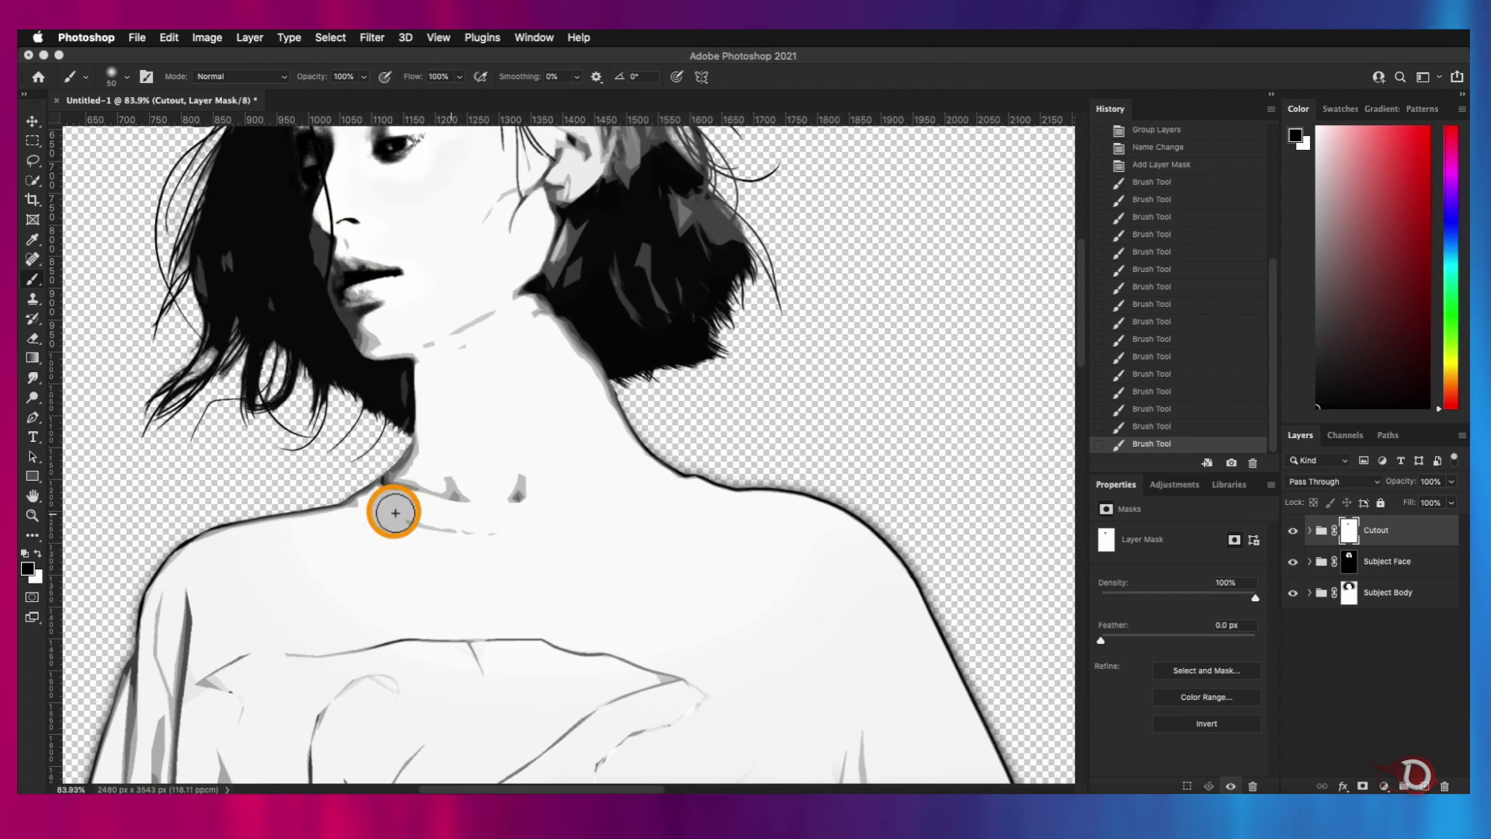
{"action": "left_click_drag", "start_coordinate": [393, 512], "coordinate": [676, 491]}
{"action": "left_click_drag", "start_coordinate": [676, 491], "coordinate": [649, 502]}
{"action": "left_click_drag", "start_coordinate": [403, 503], "coordinate": [506, 524]}
Paint black on the Cutout mask over both hands, undoing a stroke on the hand at the hip
{"action": "scroll", "coordinate": [506, 536], "scroll_direction": "down", "scroll_amount": 5}
{"action": "scroll", "coordinate": [600, 540], "scroll_direction": "up", "scroll_amount": 5}
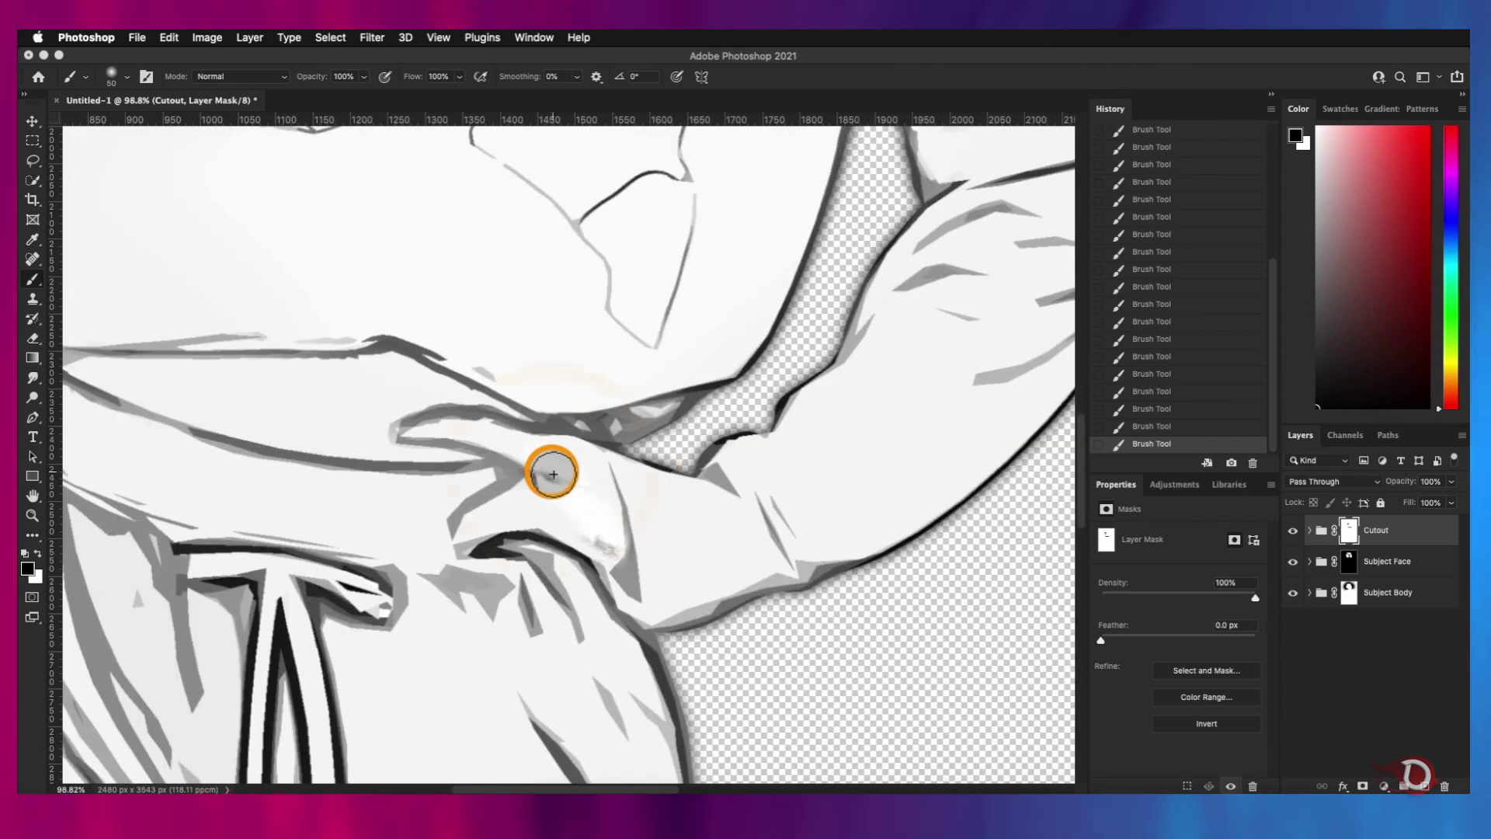
{"action": "left_click_drag", "start_coordinate": [552, 473], "coordinate": [601, 540]}
{"action": "key", "text": "super+z"}
{"action": "scroll", "coordinate": [579, 512], "scroll_direction": "down", "scroll_amount": 4}
{"action": "scroll", "coordinate": [579, 512], "scroll_direction": "down", "scroll_amount": 3}
{"action": "scroll", "coordinate": [536, 528], "scroll_direction": "left", "scroll_amount": 4}
{"action": "mouse_move", "coordinate": [327, 590]}
{"action": "left_mouse_down"}
{"action": "mouse_move", "coordinate": [371, 643]}
{"action": "mouse_move", "coordinate": [366, 613]}
{"action": "mouse_move", "coordinate": [326, 606]}
{"action": "left_mouse_up"}
{"action": "key", "text": "x"}
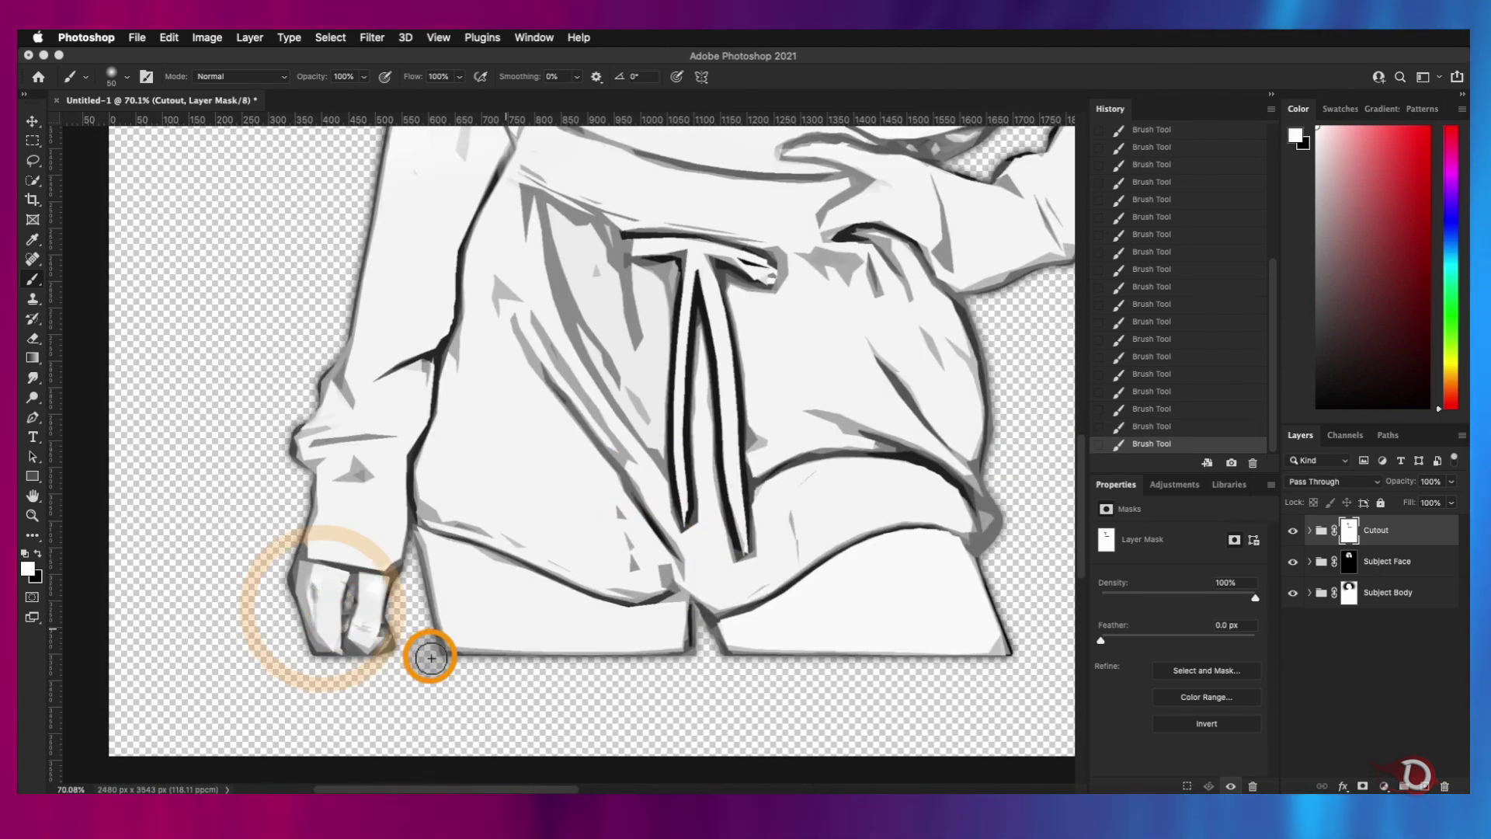
Undo the most recent strokes on the Cutout mask and redo them
{"action": "key", "text": "x"}
{"action": "key", "text": "super+z"}
{"action": "key", "text": "super+z"}
{"action": "key", "text": "super+z"}
{"action": "key", "text": "super+z"}
{"action": "key", "text": "super+z"}
{"action": "scroll", "coordinate": [840, 467], "scroll_direction": "up", "scroll_amount": 5}
{"action": "key", "text": "super+shift+z"}
{"action": "key", "text": "super+shift+z"}
{"action": "key", "text": "super+shift+z"}
{"action": "key", "text": "super+shift+z"}
{"action": "key", "text": "super+shift+z"}
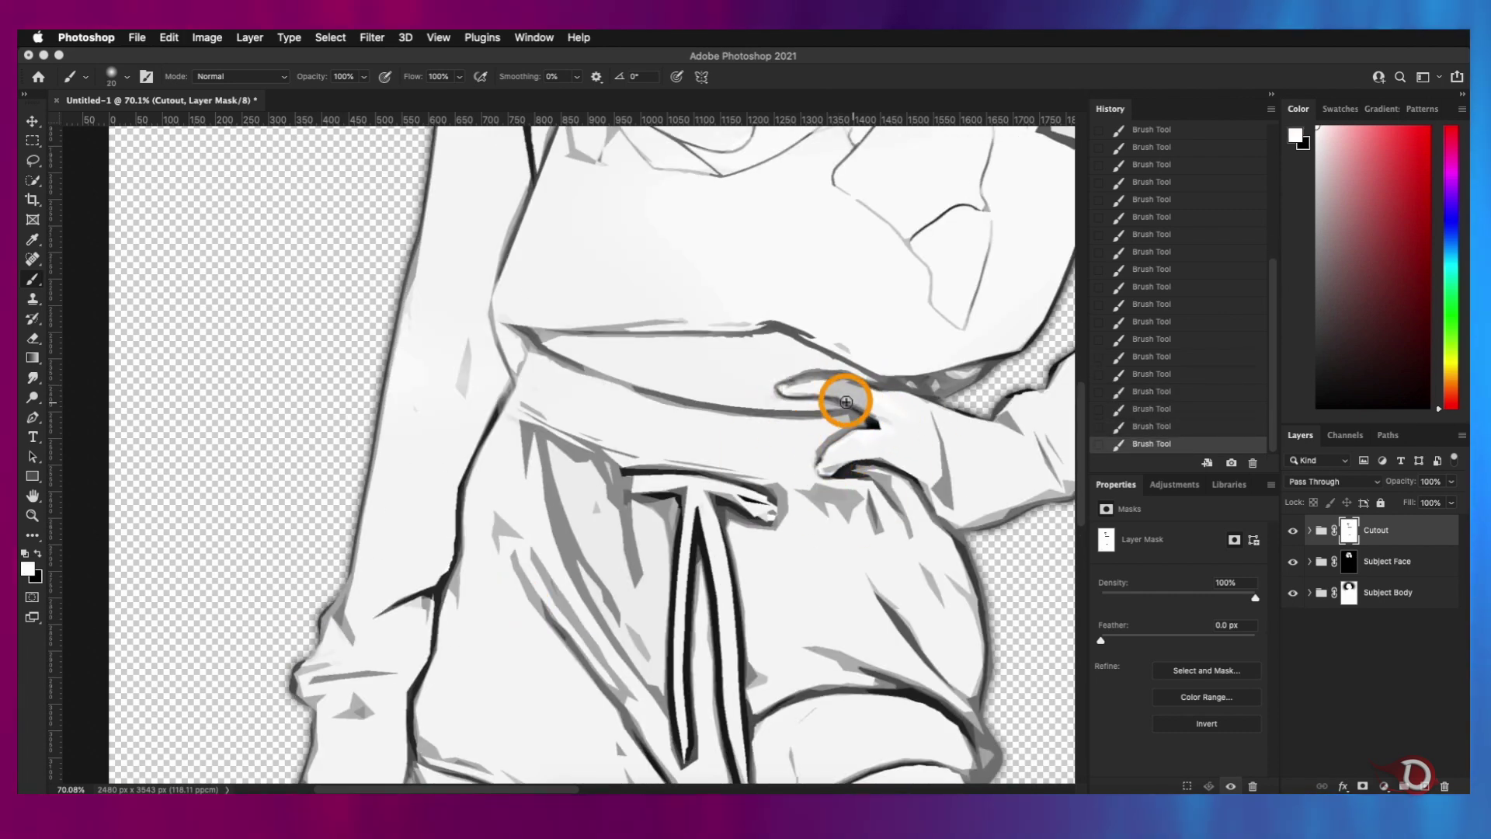
Examine both hands and the whole figure for areas the Cutout mask still needs to restore
{"action": "scroll", "coordinate": [831, 388], "scroll_direction": "down", "scroll_amount": 5}
{"action": "scroll", "coordinate": [831, 388], "scroll_direction": "left", "scroll_amount": 3}
{"action": "key", "text": "x"}
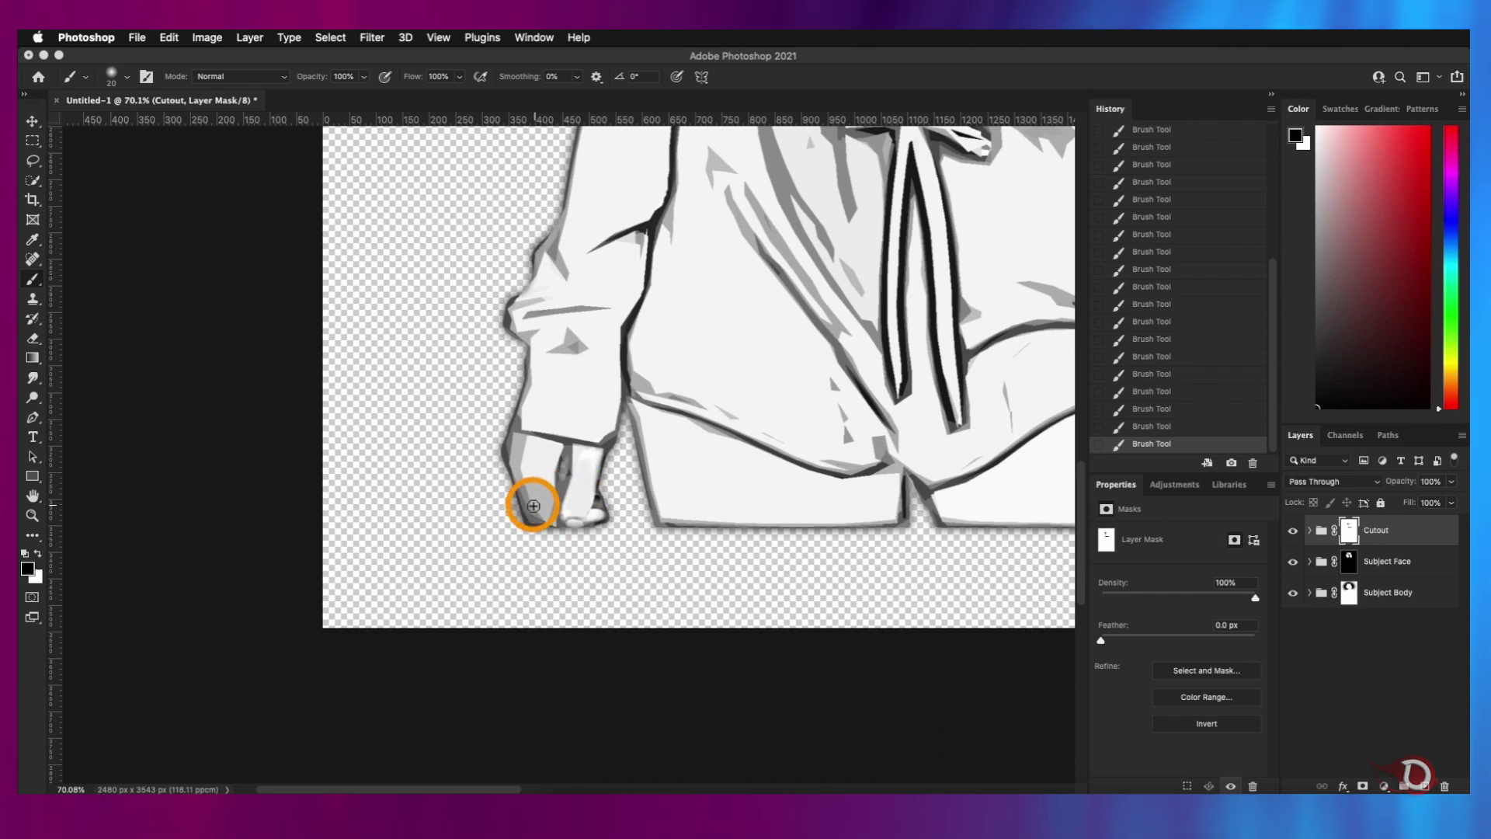
{"action": "key", "text": "x"}
{"action": "scroll", "coordinate": [532, 502], "scroll_direction": "down", "scroll_amount": 5}
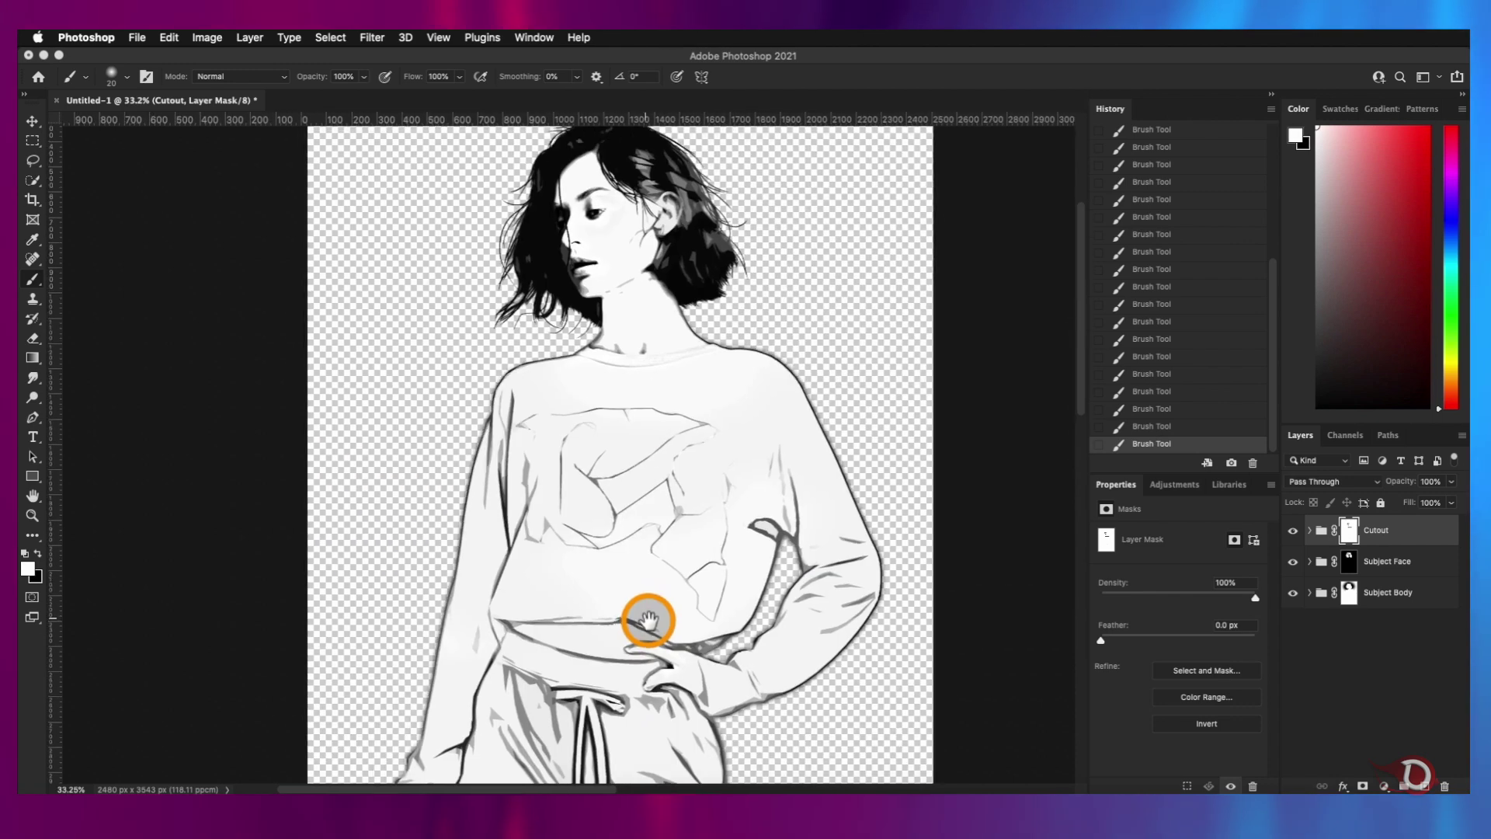
{"action": "scroll", "coordinate": [668, 627], "scroll_direction": "up", "scroll_amount": 5}
{"action": "scroll", "coordinate": [692, 598], "scroll_direction": "down", "scroll_amount": 5}
{"action": "scroll", "coordinate": [692, 549], "scroll_direction": "down", "scroll_amount": 6}
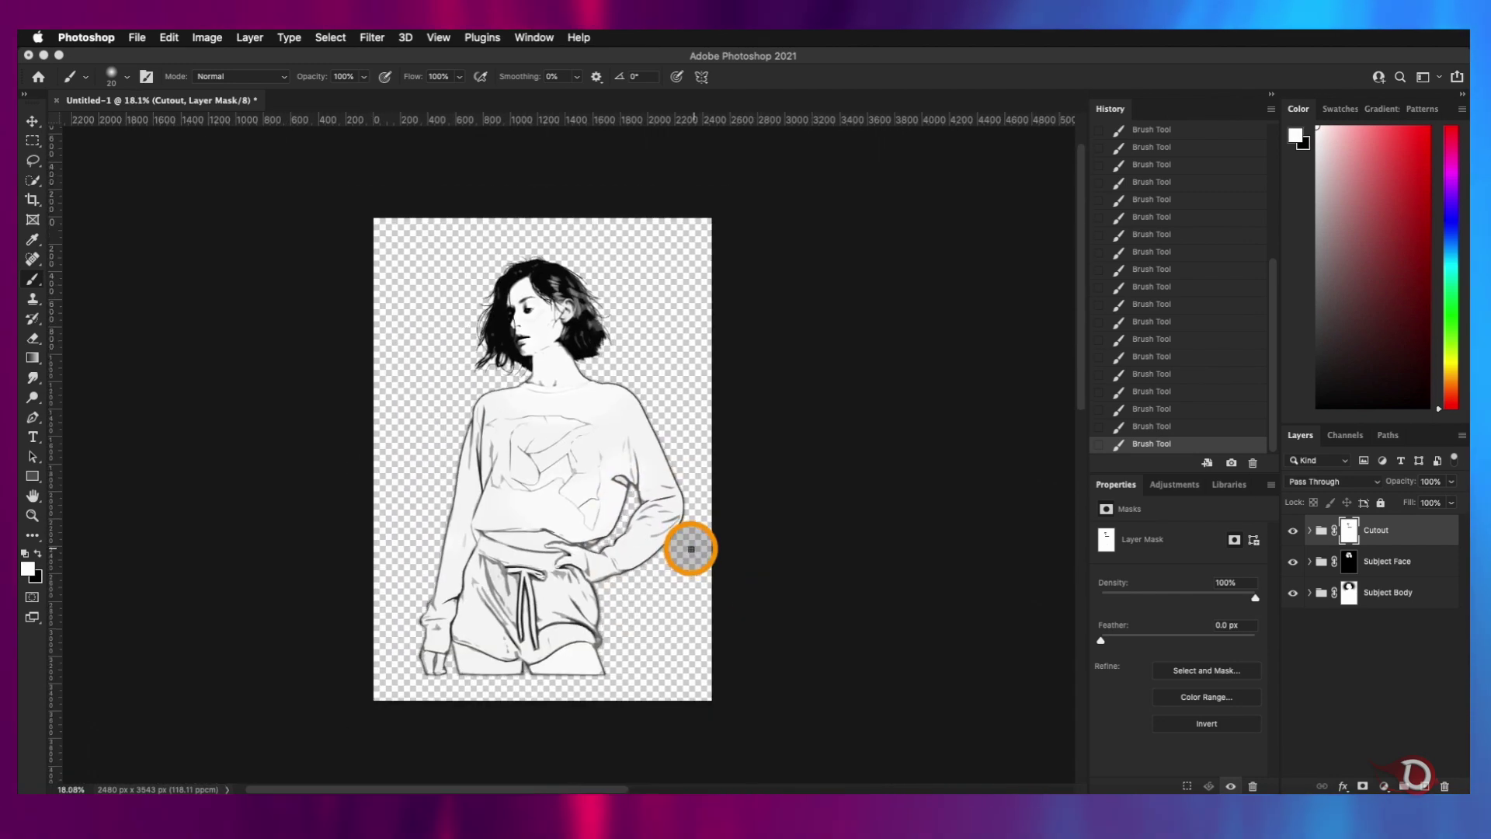
{"action": "scroll", "coordinate": [691, 551], "scroll_direction": "up", "scroll_amount": 5}
Add a near-black (0b0706) Solid Color fill layer and move it beneath the Subject Body group
{"action": "left_click", "coordinate": [1398, 531]}
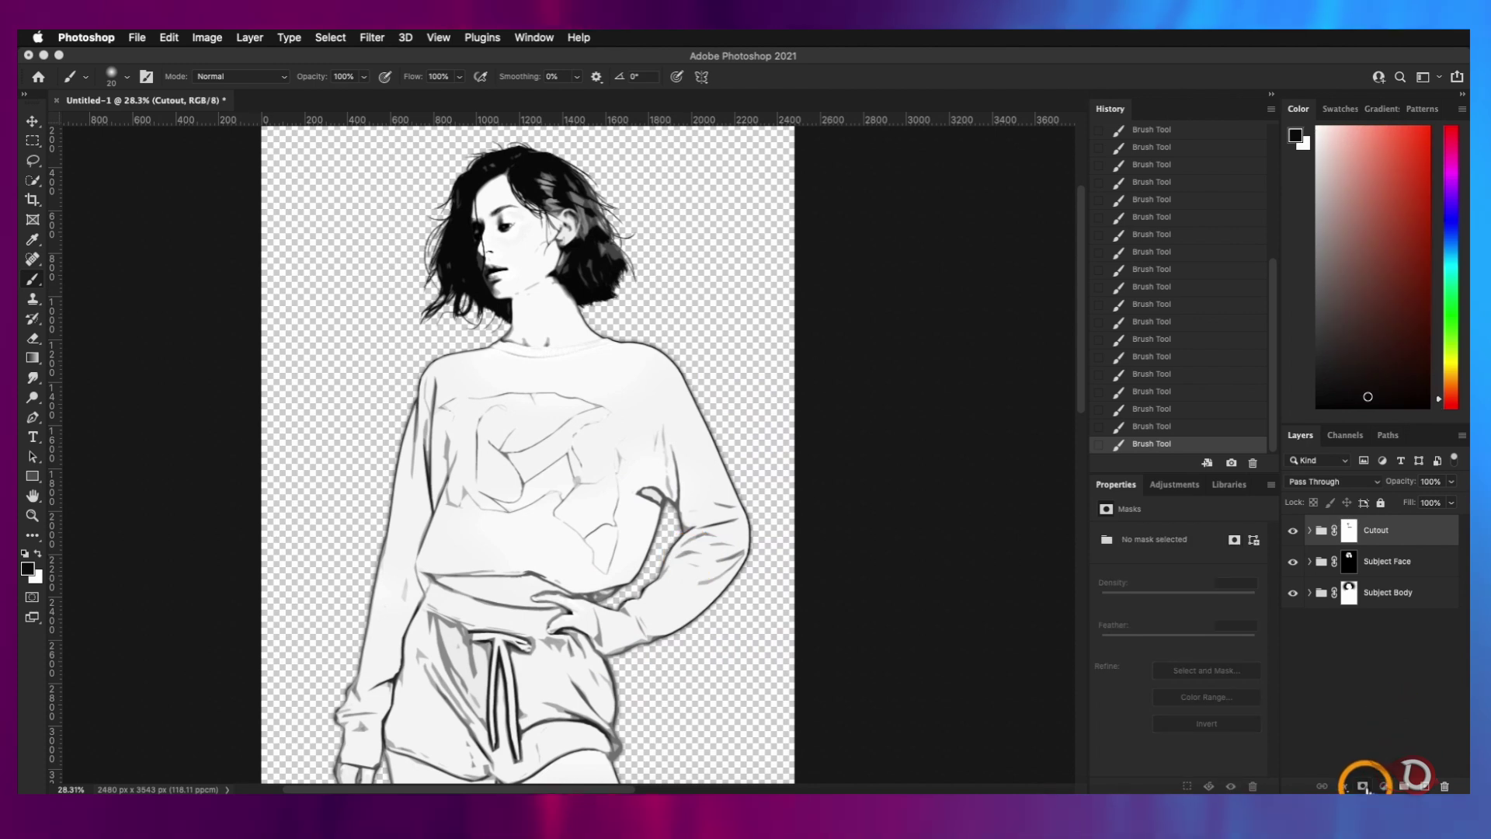
{"action": "left_click", "coordinate": [1383, 786]}
{"action": "left_click", "coordinate": [1436, 494]}
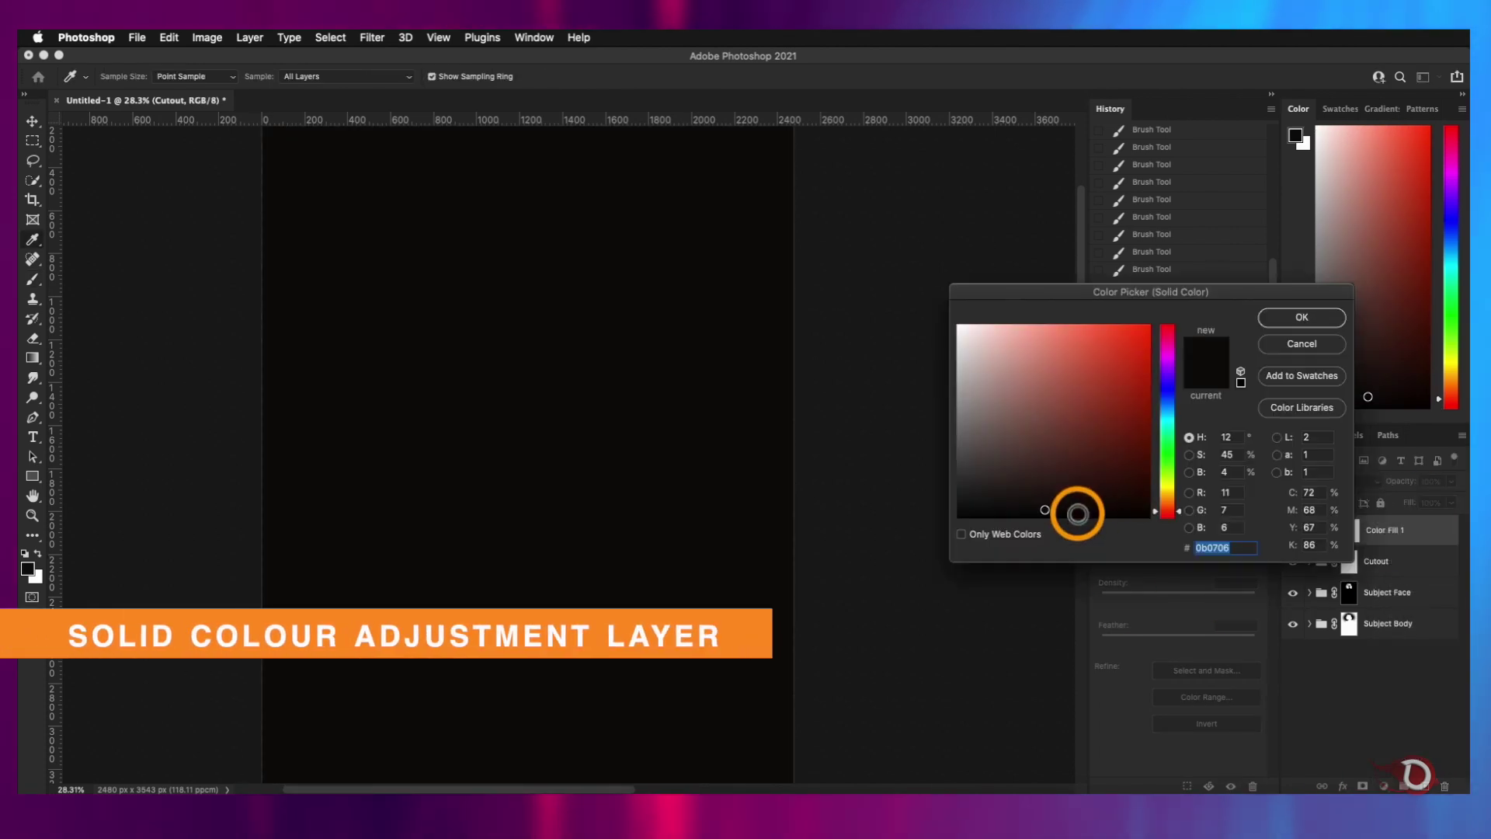
{"action": "left_click", "coordinate": [1330, 315]}
{"action": "left_click_drag", "start_coordinate": [1394, 527], "coordinate": [1398, 653]}
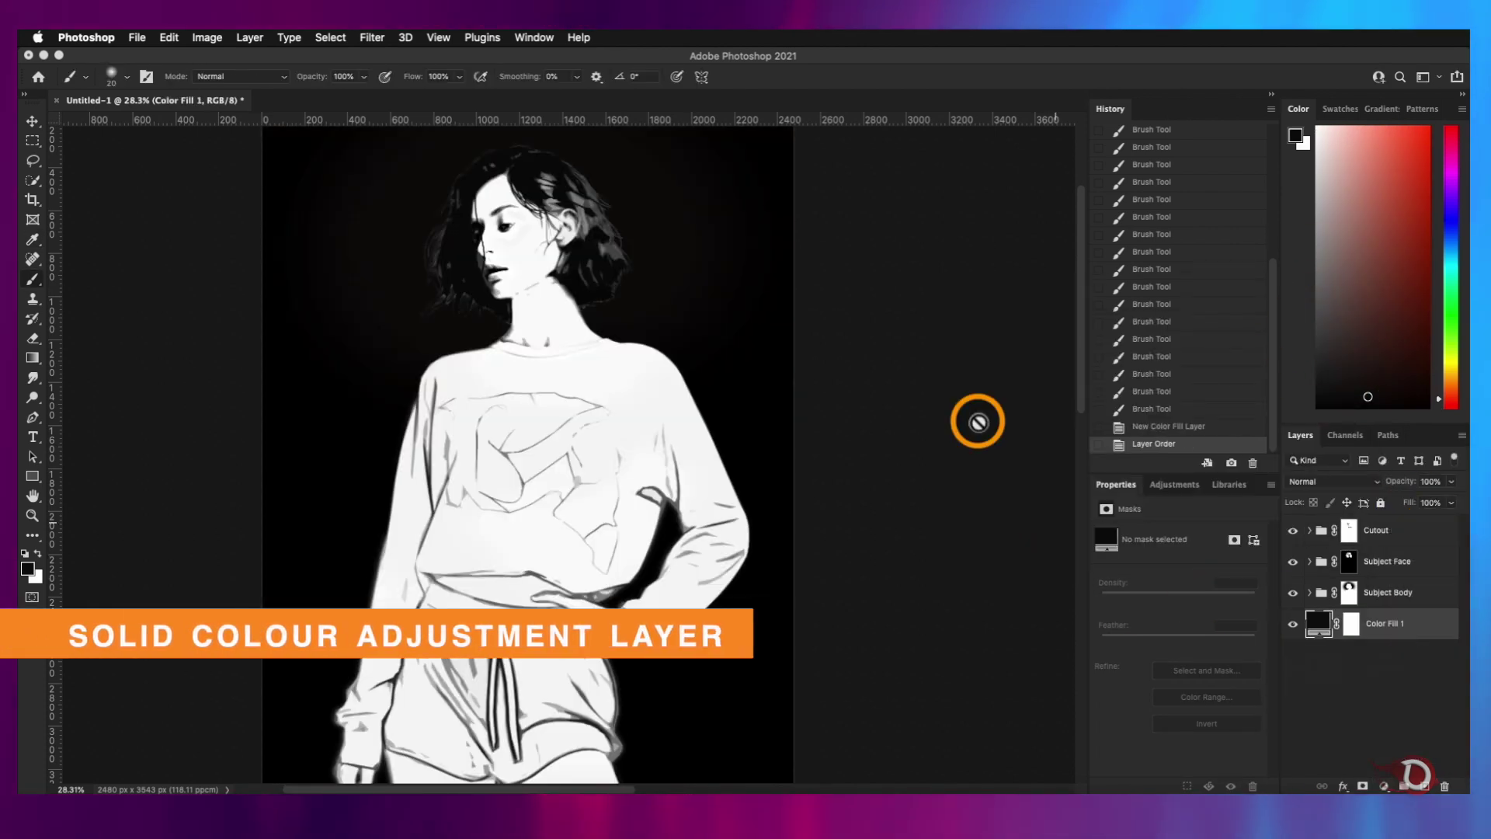
Change the Color Fill 1 layer to off-white fbfbfb by sampling the canvas, and return to the Brush tool
{"action": "double_click", "coordinate": [1318, 623]}
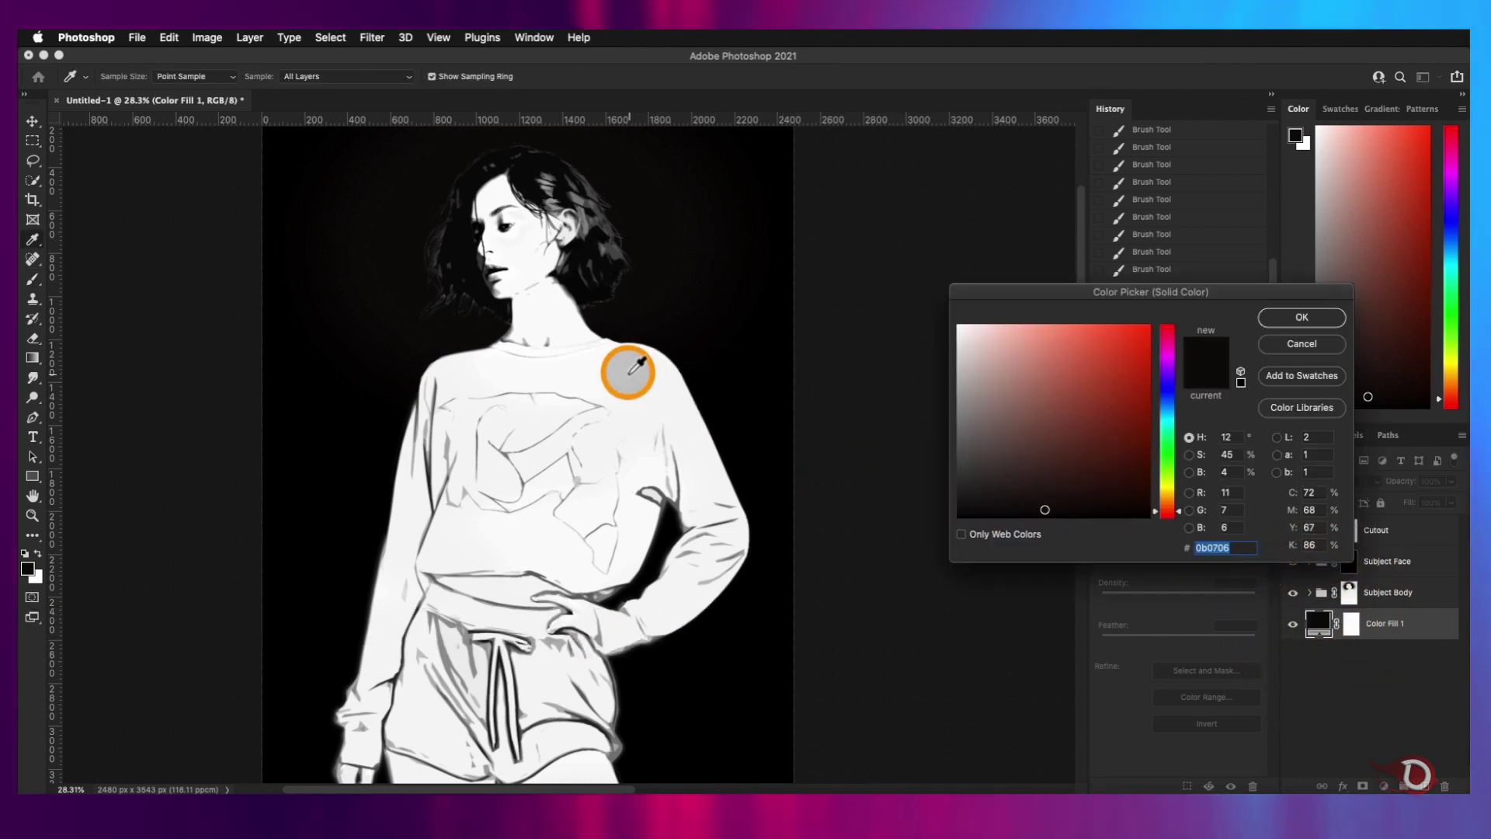
{"action": "left_click_drag", "start_coordinate": [615, 366], "coordinate": [799, 494]}
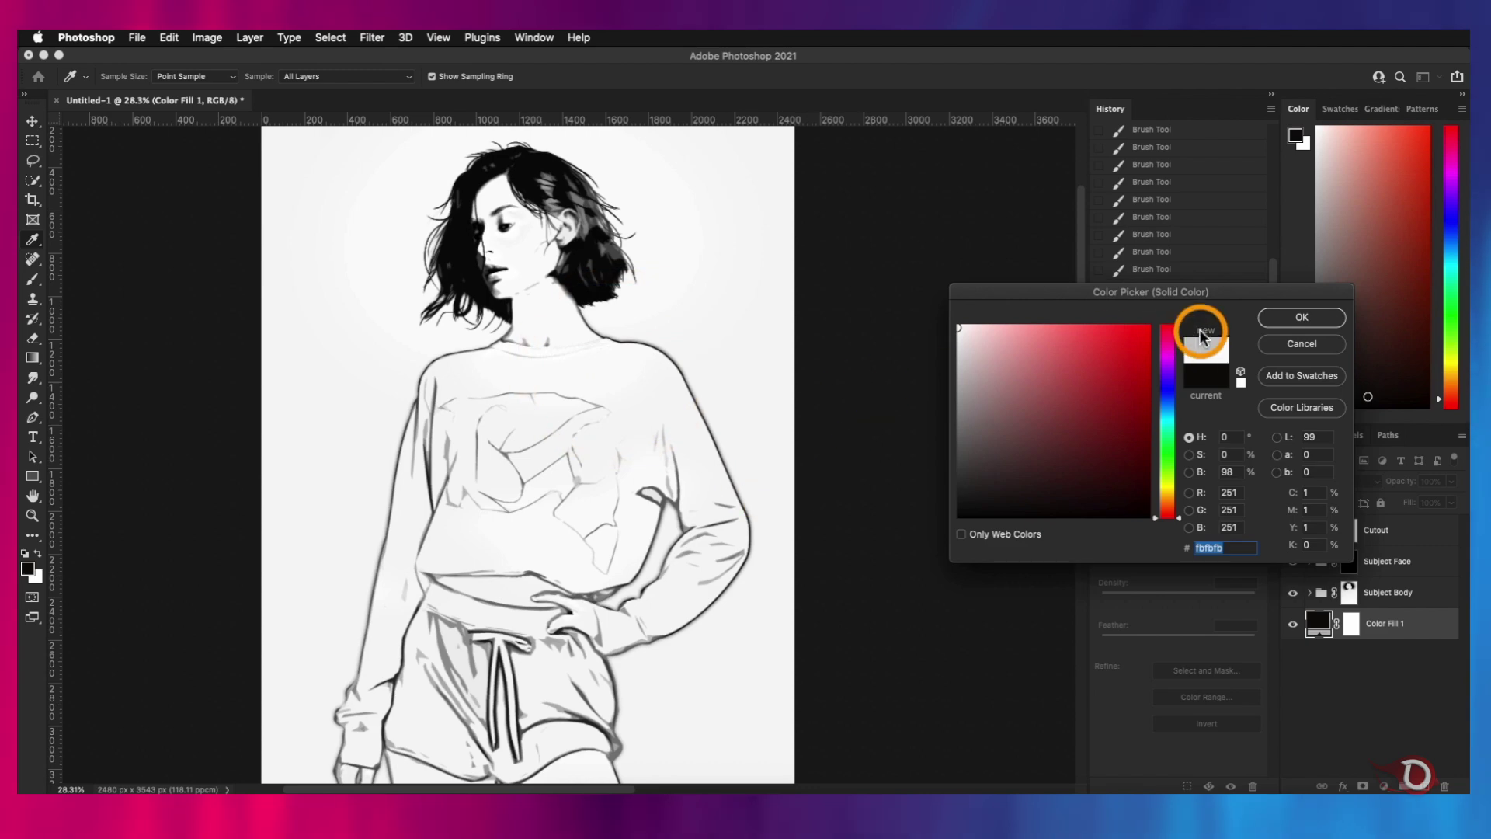
{"action": "left_click", "coordinate": [1313, 318]}
{"action": "key", "text": "b"}
Examine the figure's outline against the light background and compare it with the Cutout group hidden and shown
{"action": "scroll", "coordinate": [582, 533], "scroll_direction": "up", "scroll_amount": 5}
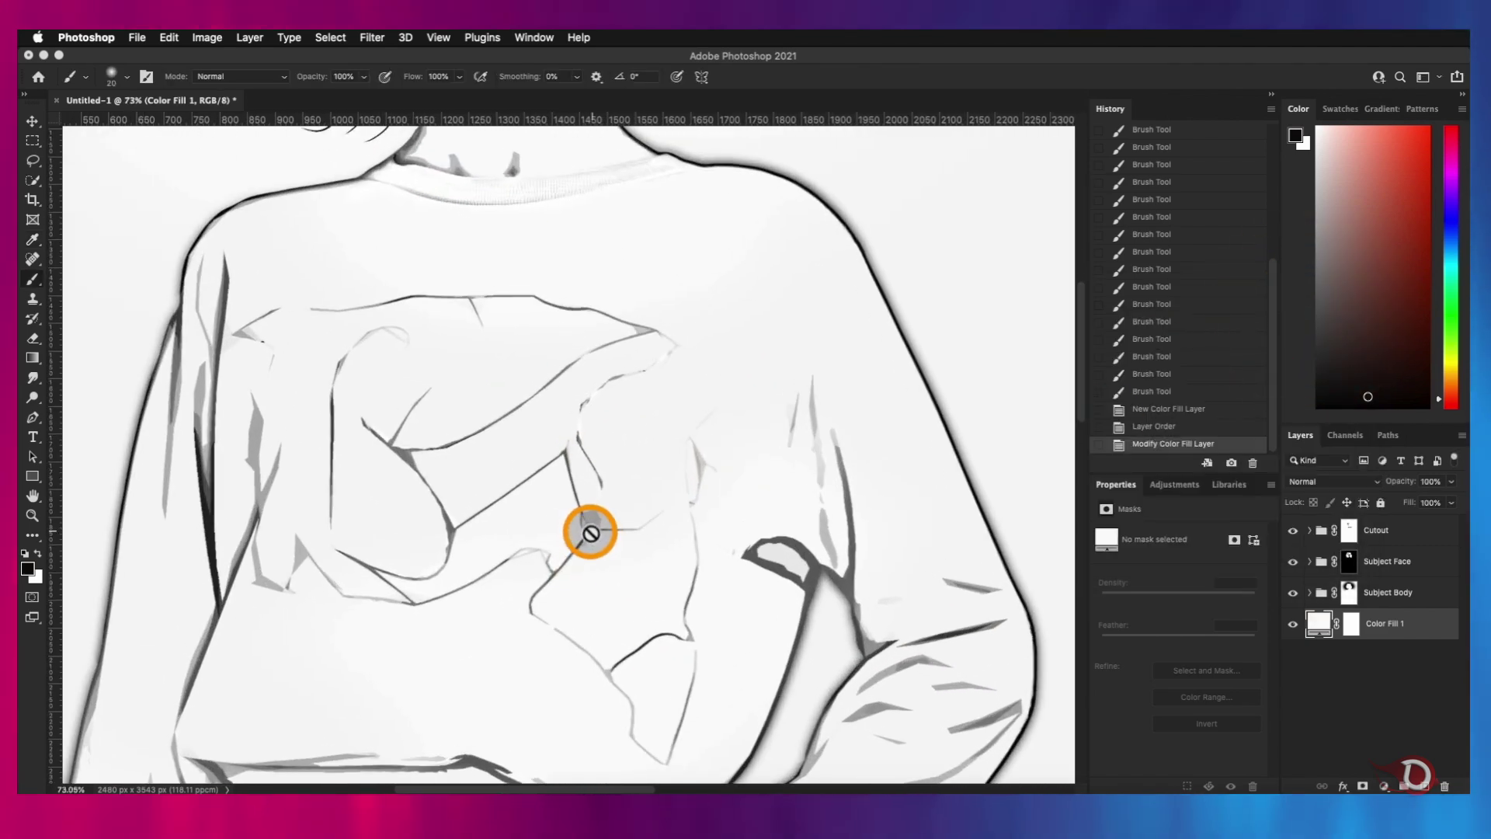
{"action": "scroll", "coordinate": [595, 531], "scroll_direction": "down", "scroll_amount": 5}
{"action": "scroll", "coordinate": [606, 540], "scroll_direction": "down", "scroll_amount": 5}
{"action": "scroll", "coordinate": [610, 549], "scroll_direction": "up", "scroll_amount": 5}
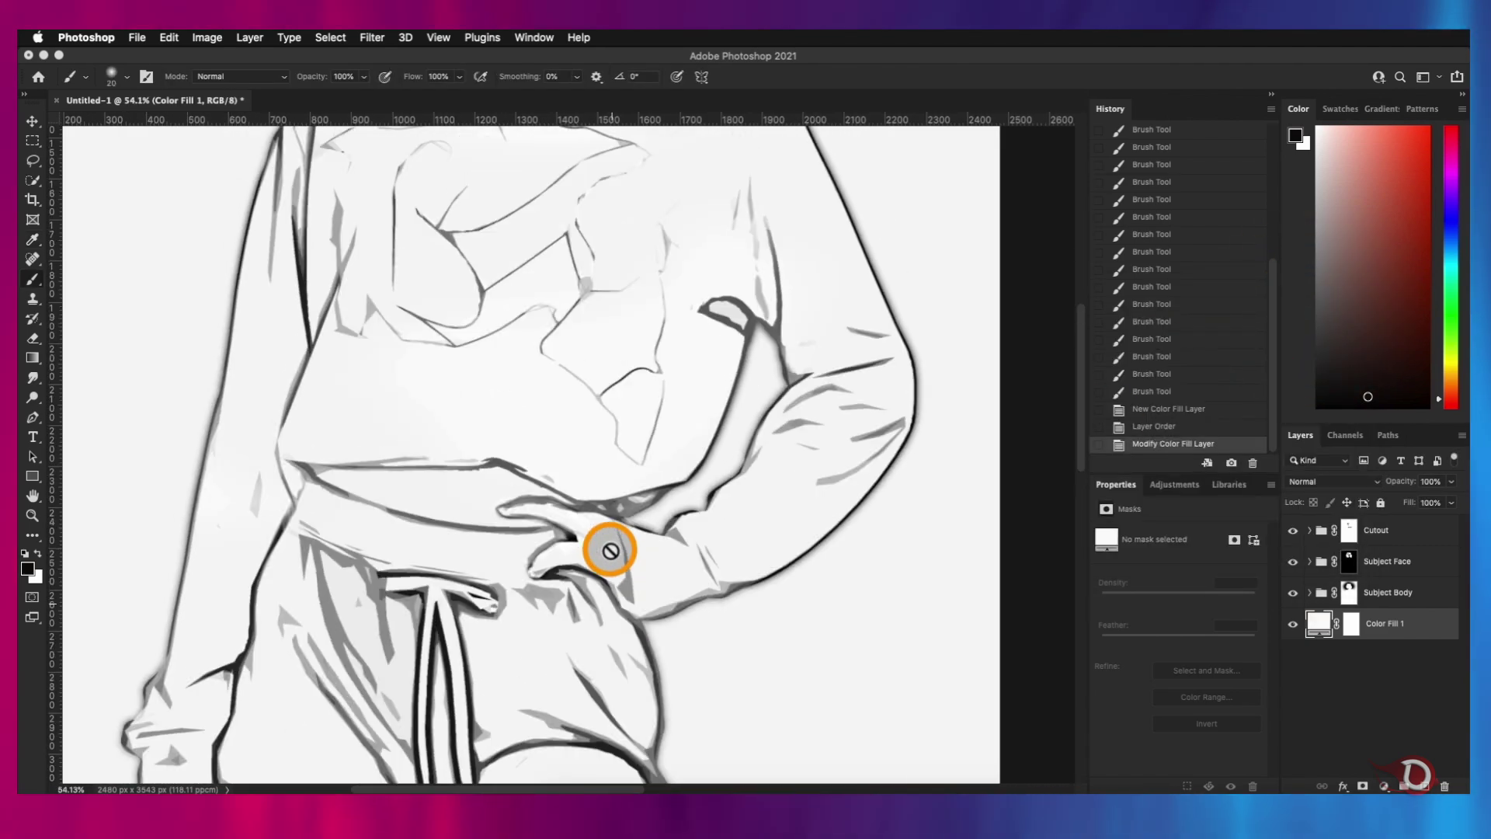
{"action": "scroll", "coordinate": [610, 548], "scroll_direction": "down", "scroll_amount": 3}
{"action": "scroll", "coordinate": [610, 548], "scroll_direction": "up", "scroll_amount": 5}
{"action": "left_click", "coordinate": [1292, 532]}
{"action": "left_click", "coordinate": [1293, 532]}
{"action": "left_click", "coordinate": [1292, 532]}
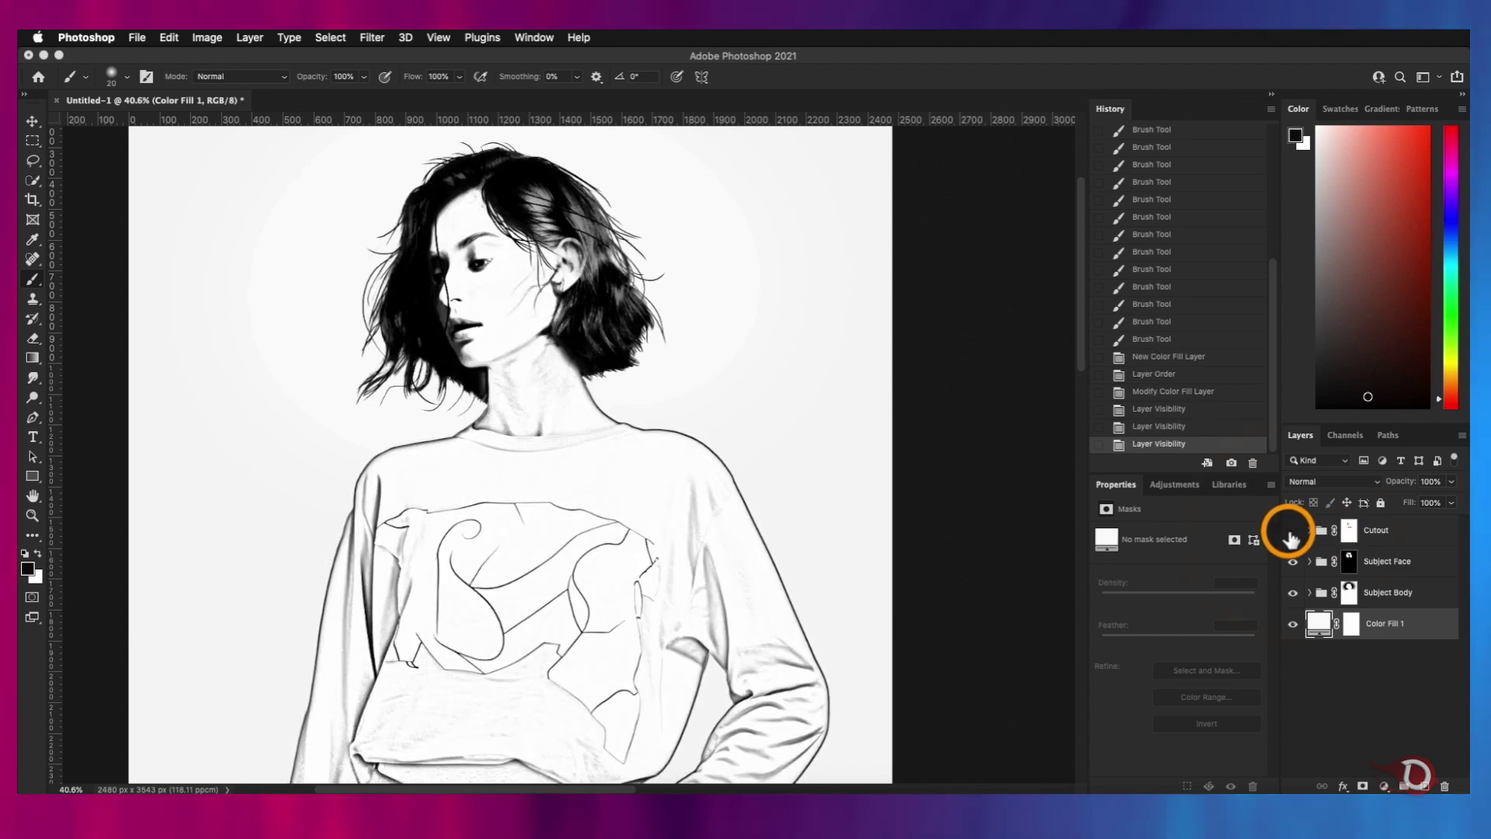
{"action": "left_click", "coordinate": [1292, 532]}
Load the Subject layer's outline as a selection, invert it, and target the Cutout group's mask
{"action": "left_click", "coordinate": [1349, 531]}
{"action": "left_click", "coordinate": [1323, 695], "text": "super"}
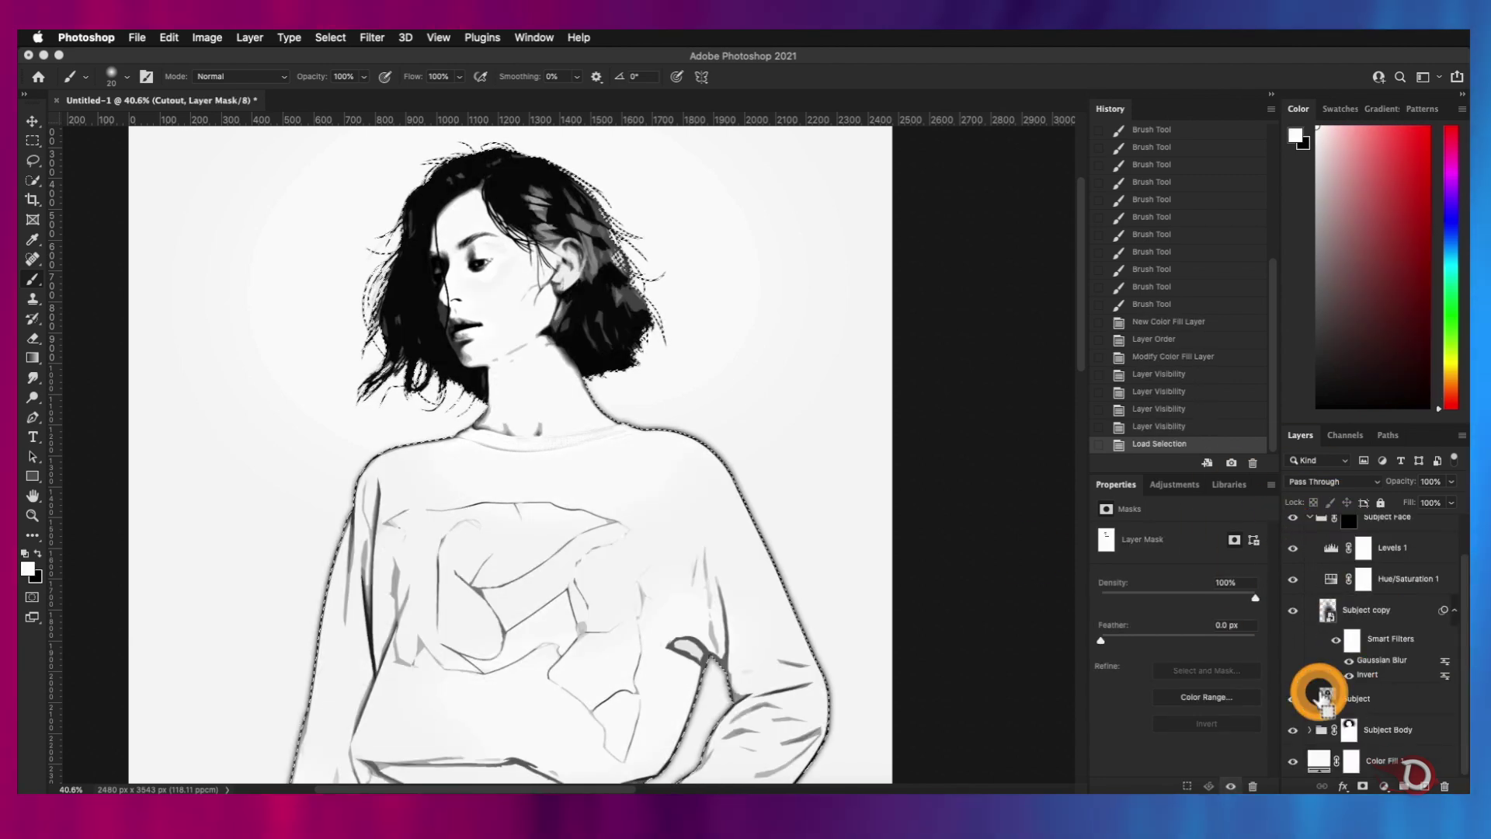
{"action": "scroll", "coordinate": [1312, 574], "scroll_direction": "up", "scroll_amount": 3}
{"action": "key", "text": "shift+super+i"}
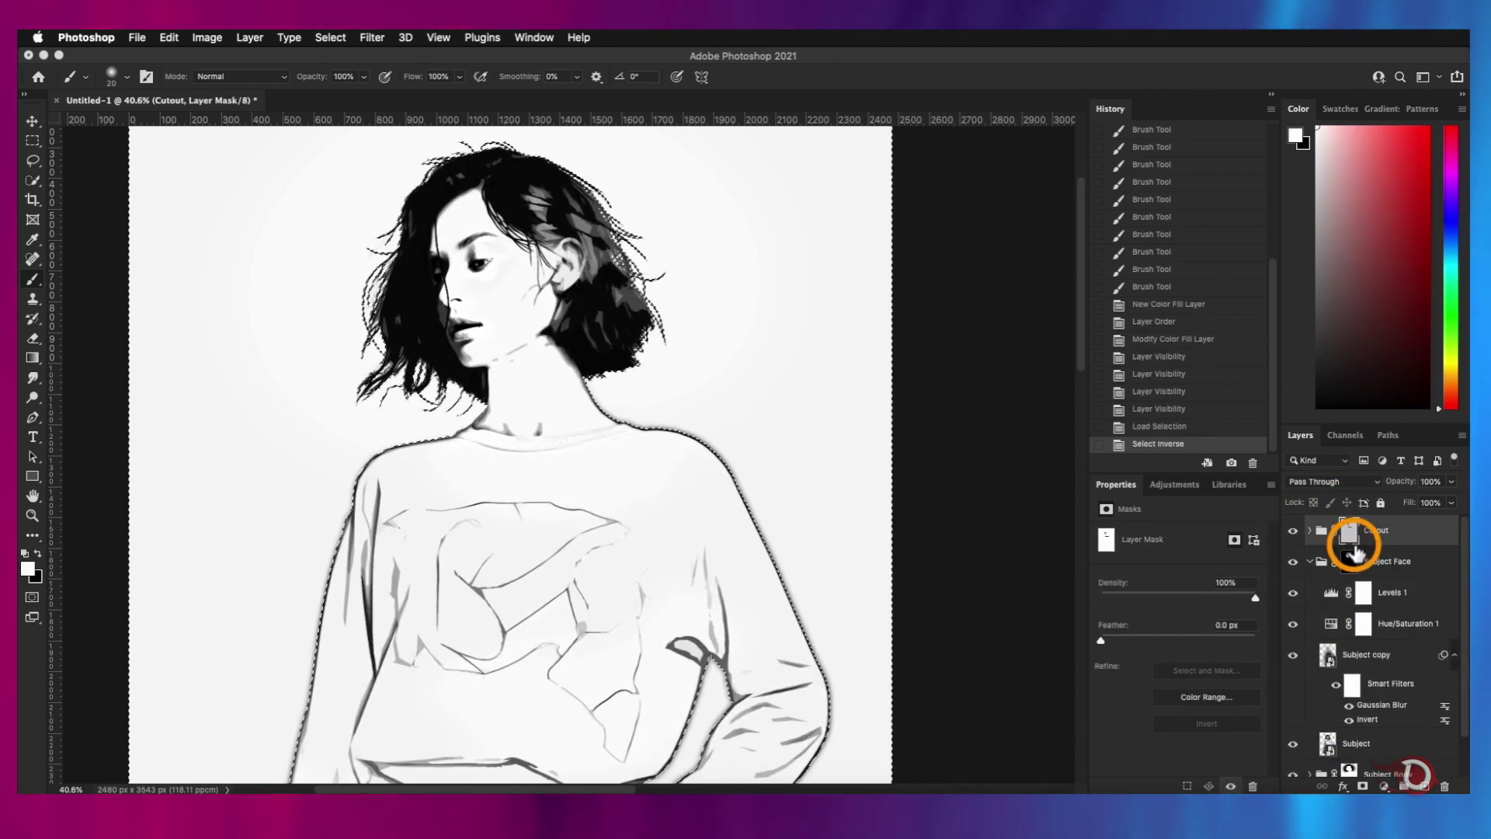
{"action": "left_click", "coordinate": [1347, 533]}
Paint black on the Cutout mask around the outside of the figure with a 250 px brush, then deselect and collapse the Subject Face group
{"action": "key", "text": "bracketright"}
{"action": "key", "text": "bracketright"}
{"action": "key", "text": "bracketright"}
{"action": "key", "text": "bracketright"}
{"action": "key", "text": "bracketright"}
{"action": "key", "text": "bracketright"}
{"action": "key", "text": "bracketright"}
{"action": "key", "text": "bracketright"}
{"action": "key", "text": "bracketright"}
{"action": "key", "text": "bracketright"}
{"action": "key", "text": "bracketright"}
{"action": "key", "text": "bracketright"}
{"action": "key", "text": "bracketright"}
{"action": "key", "text": "bracketright"}
{"action": "key", "text": "bracketright"}
{"action": "key", "text": "bracketright"}
{"action": "key", "text": "x"}
{"action": "mouse_move", "coordinate": [781, 470]}
{"action": "left_mouse_down"}
{"action": "mouse_move", "coordinate": [583, 419]}
{"action": "mouse_move", "coordinate": [376, 462]}
{"action": "mouse_move", "coordinate": [299, 765]}
{"action": "left_mouse_up"}
{"action": "left_click_drag", "start_coordinate": [777, 505], "coordinate": [823, 644]}
{"action": "left_click_drag", "start_coordinate": [753, 593], "coordinate": [699, 240]}
{"action": "left_click_drag", "start_coordinate": [669, 336], "coordinate": [564, 465]}
{"action": "mouse_move", "coordinate": [691, 497]}
{"action": "left_mouse_down"}
{"action": "mouse_move", "coordinate": [592, 669]}
{"action": "mouse_move", "coordinate": [213, 529]}
{"action": "left_mouse_up"}
{"action": "scroll", "coordinate": [438, 336], "scroll_direction": "up", "scroll_amount": 5}
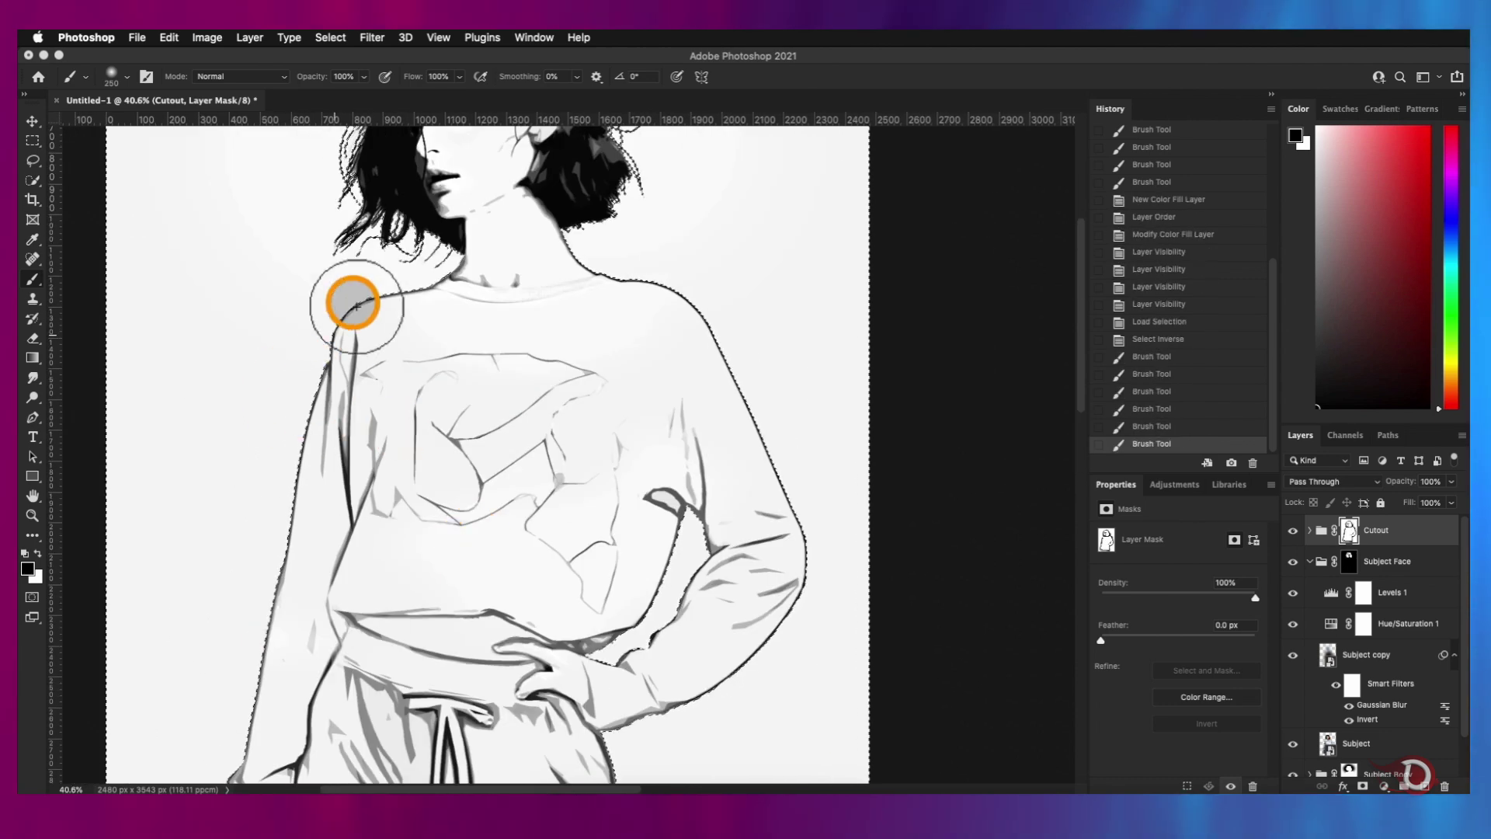
{"action": "left_click_drag", "start_coordinate": [353, 302], "coordinate": [342, 373]}
{"action": "key", "text": "super+d"}
{"action": "scroll", "coordinate": [567, 482], "scroll_direction": "down", "scroll_amount": 5}
{"action": "scroll", "coordinate": [643, 543], "scroll_direction": "up", "scroll_amount": 1}
{"action": "left_click", "coordinate": [1310, 562]}
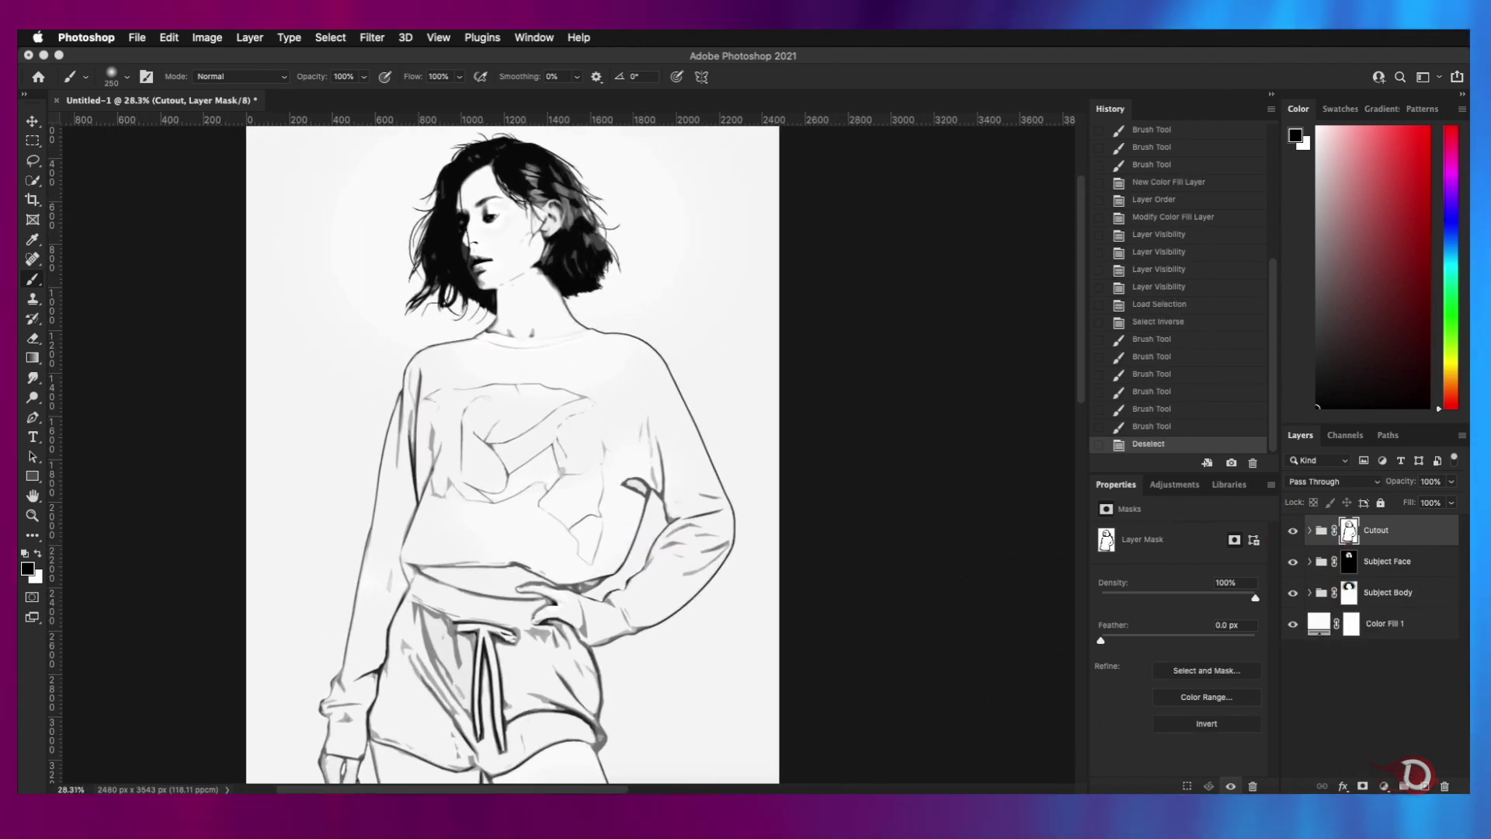
Add a Levels adjustment layer above the Cutout group with black input 21, midtones 0.81 and a slightly lowered white input
{"action": "scroll", "coordinate": [663, 553], "scroll_direction": "up", "scroll_amount": 3}
{"action": "scroll", "coordinate": [659, 550], "scroll_direction": "down", "scroll_amount": 4}
{"action": "scroll", "coordinate": [653, 552], "scroll_direction": "up", "scroll_amount": 5}
{"action": "scroll", "coordinate": [649, 554], "scroll_direction": "down", "scroll_amount": 2}
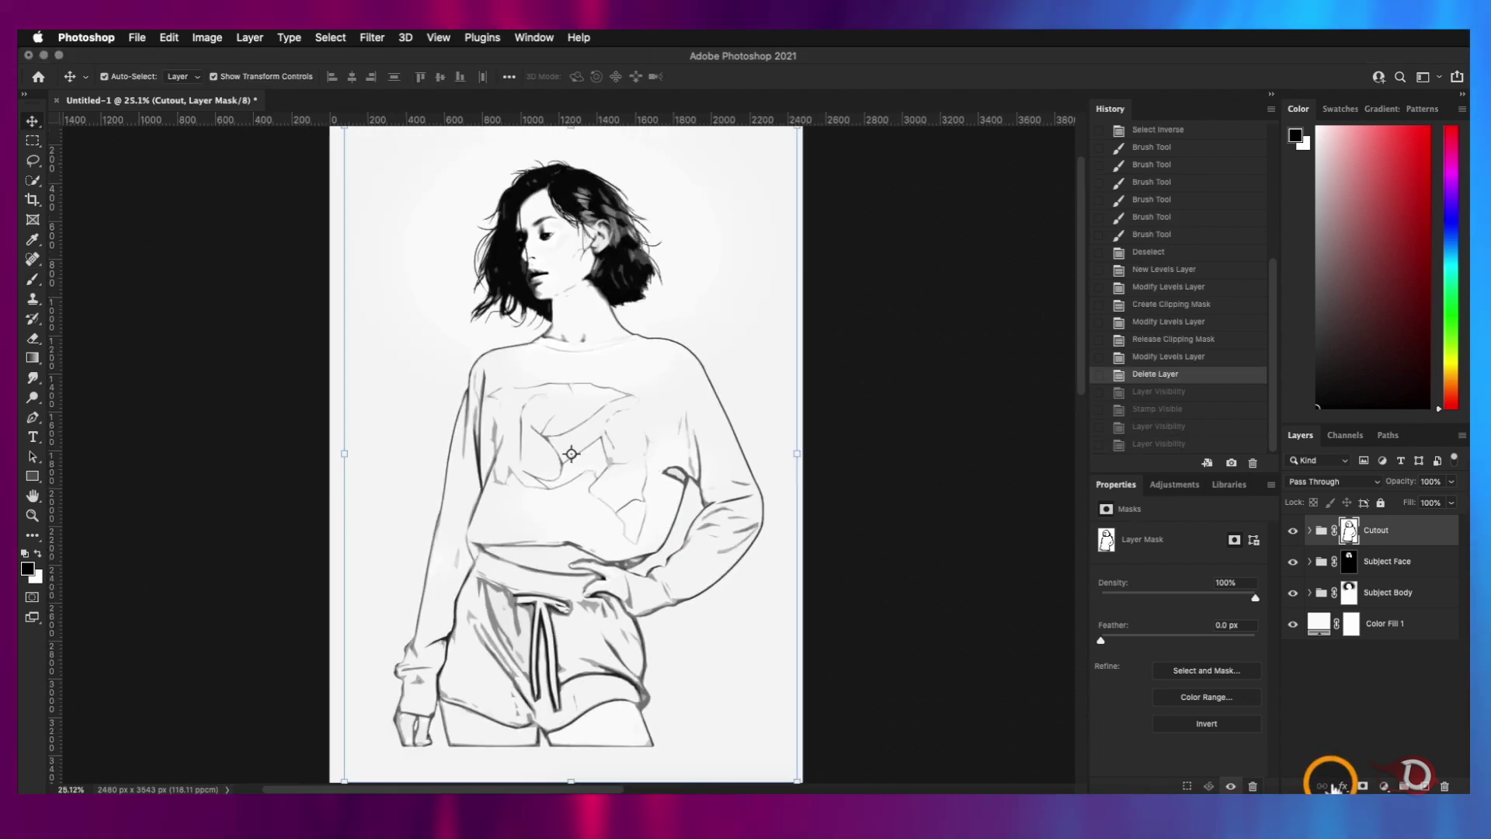
{"action": "left_click", "coordinate": [1384, 786]}
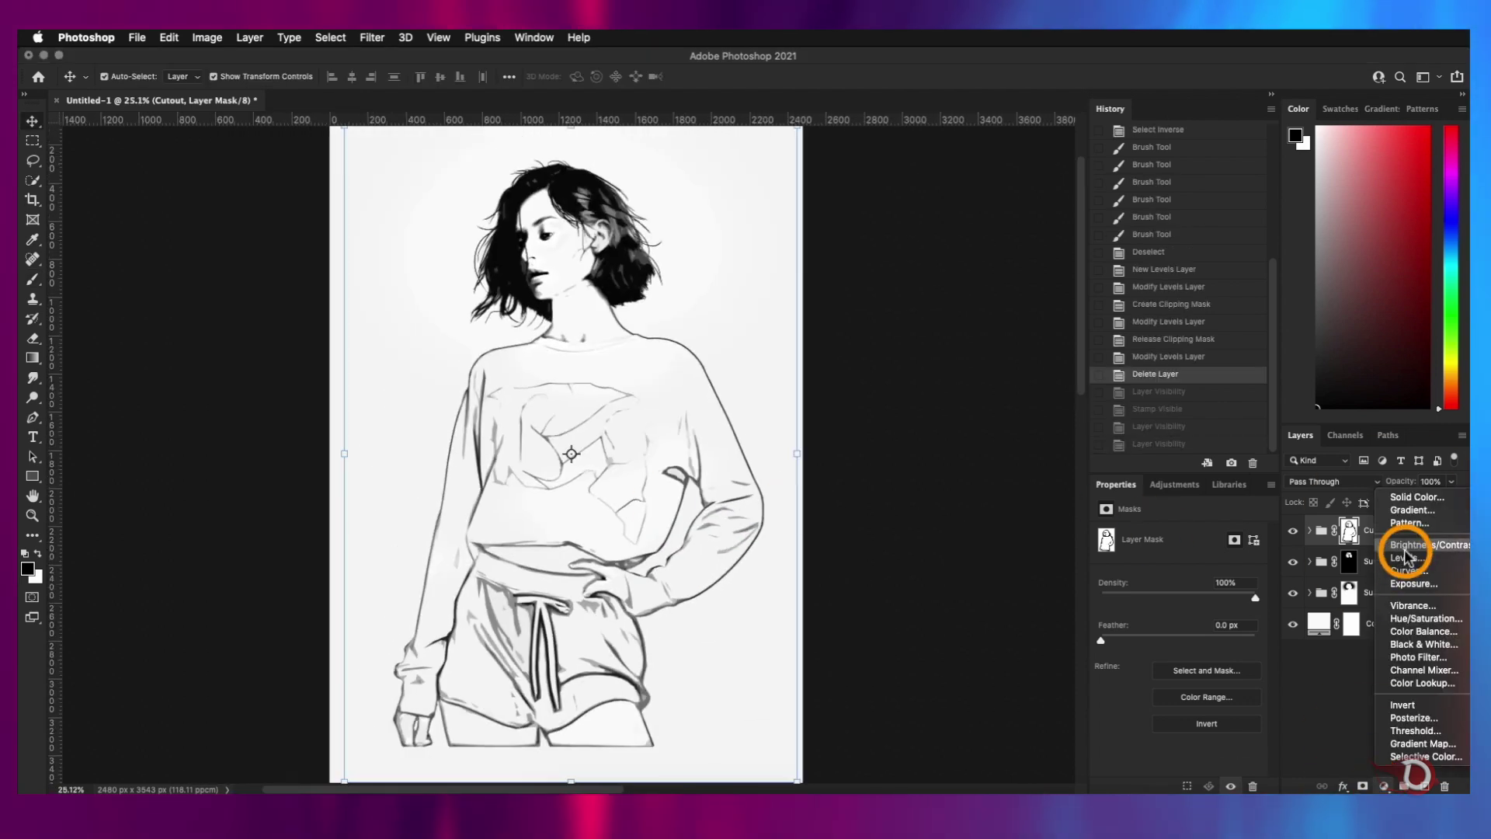
{"action": "left_click", "coordinate": [1397, 565]}
{"action": "left_click_drag", "start_coordinate": [1253, 647], "coordinate": [1242, 647]}
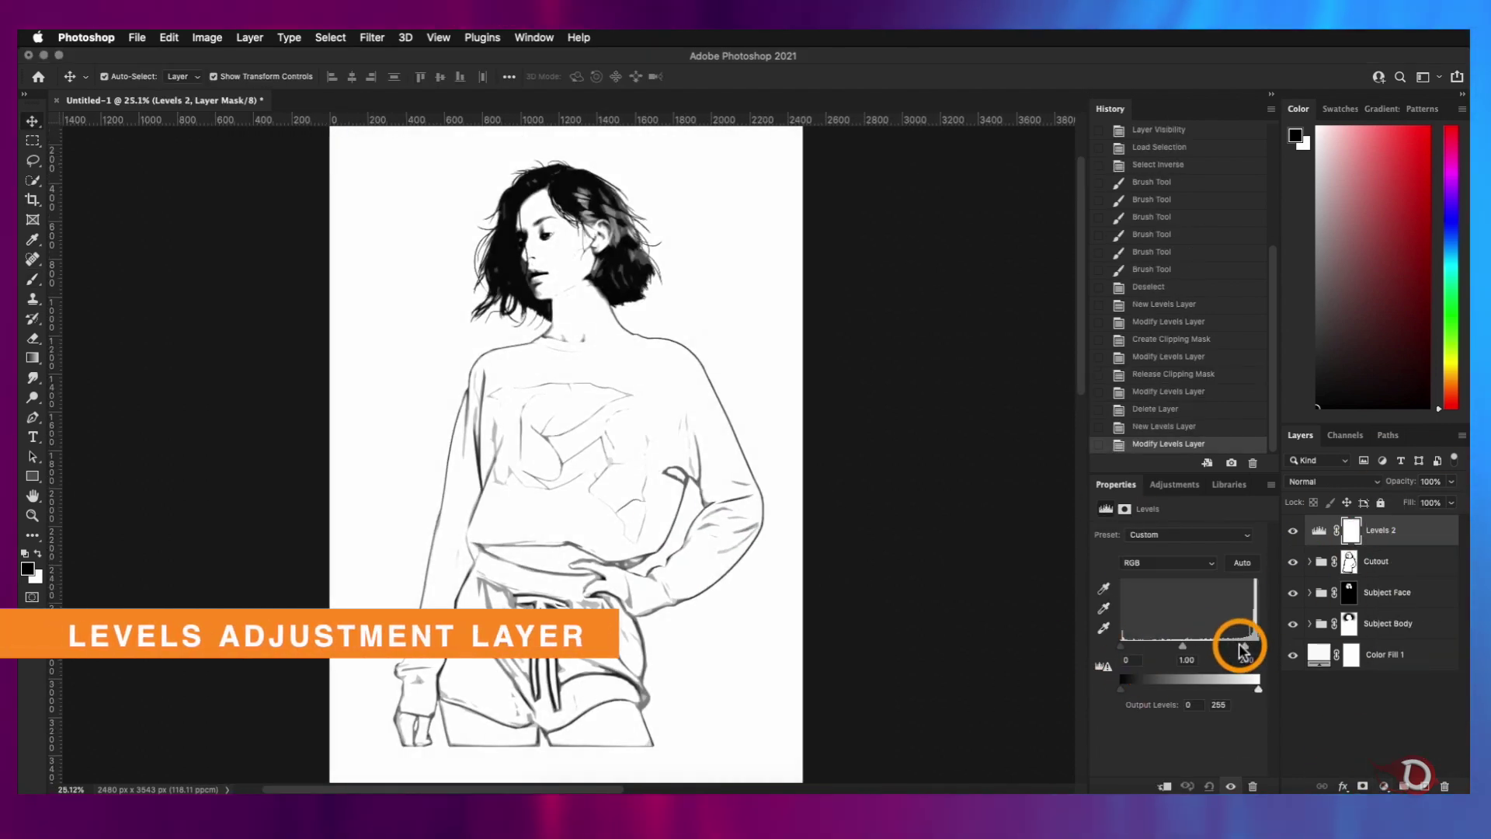
{"action": "left_click_drag", "start_coordinate": [1121, 646], "coordinate": [1240, 648]}
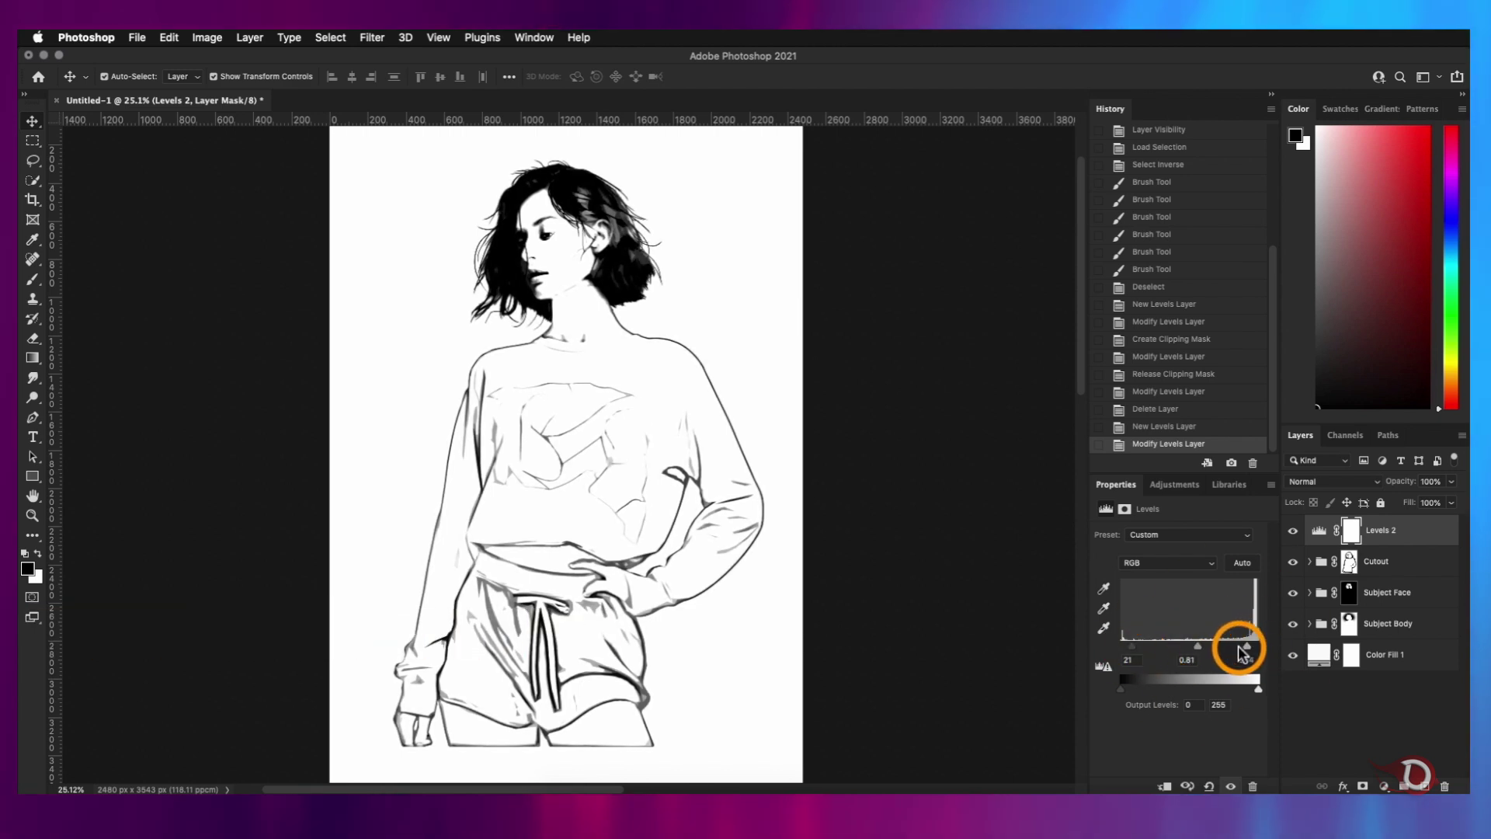
Hide Color Fill 1 and stamp the visible layers into a new top layer named Subject Full
{"action": "scroll", "coordinate": [679, 609], "scroll_direction": "down", "scroll_amount": 1}
{"action": "left_click", "coordinate": [1293, 655]}
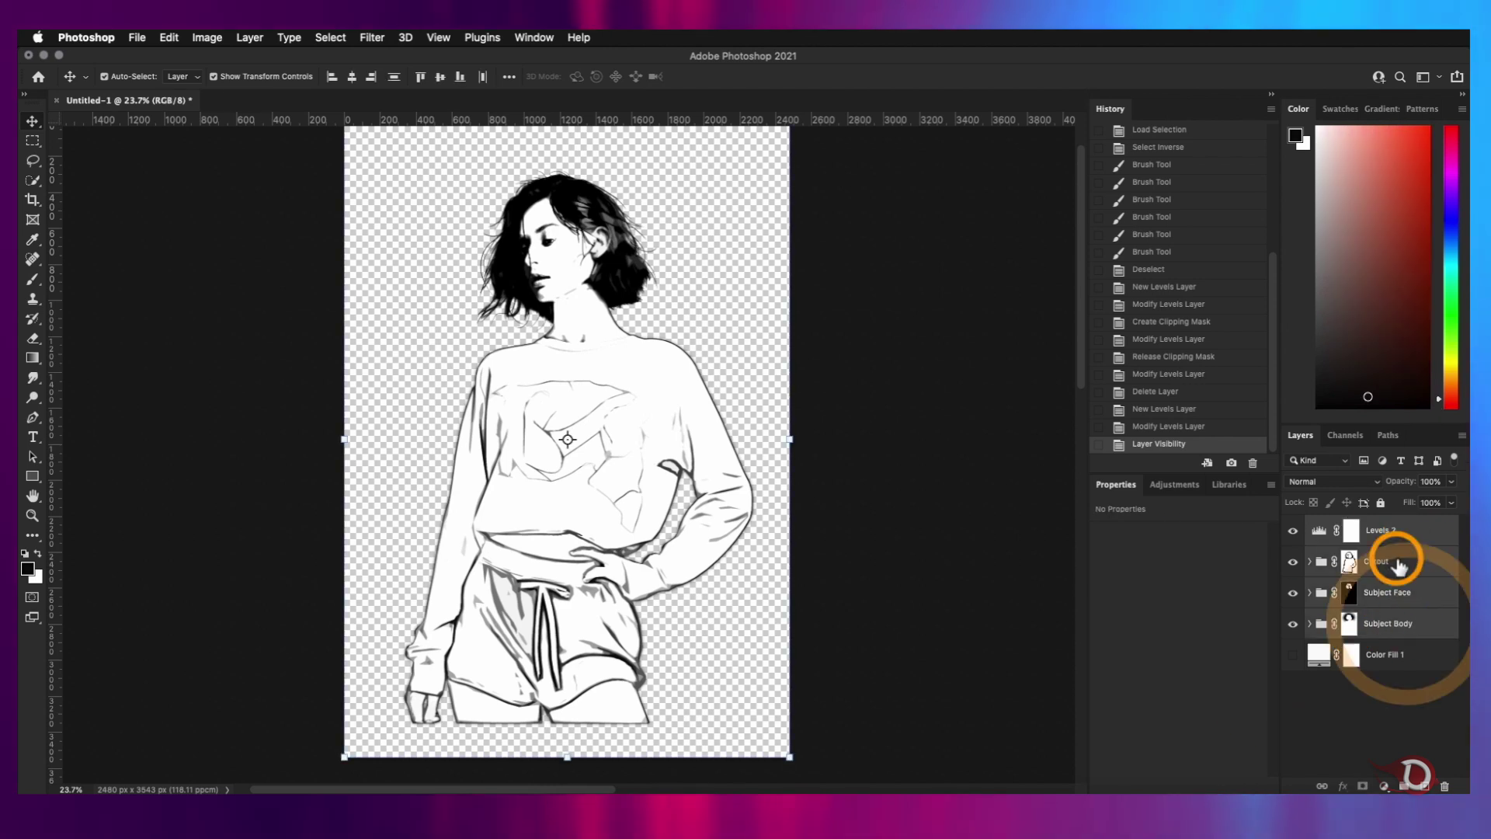
{"action": "left_click", "coordinate": [1394, 633]}
{"action": "key", "text": "super+alt+shift+e"}
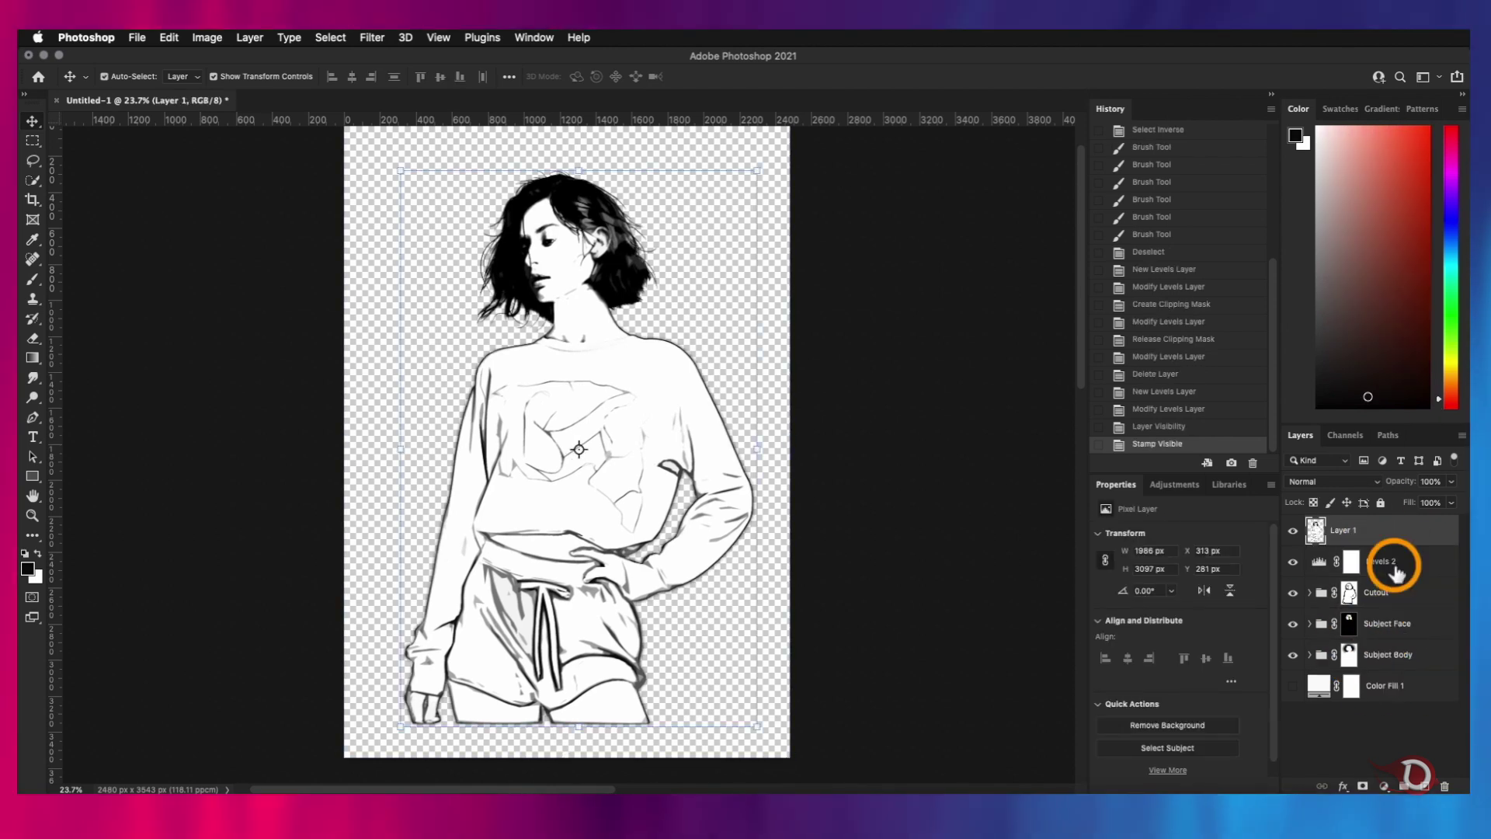
{"action": "scroll", "coordinate": [683, 444], "scroll_direction": "up", "scroll_amount": 10}
{"action": "scroll", "coordinate": [674, 445], "scroll_direction": "down", "scroll_amount": 6}
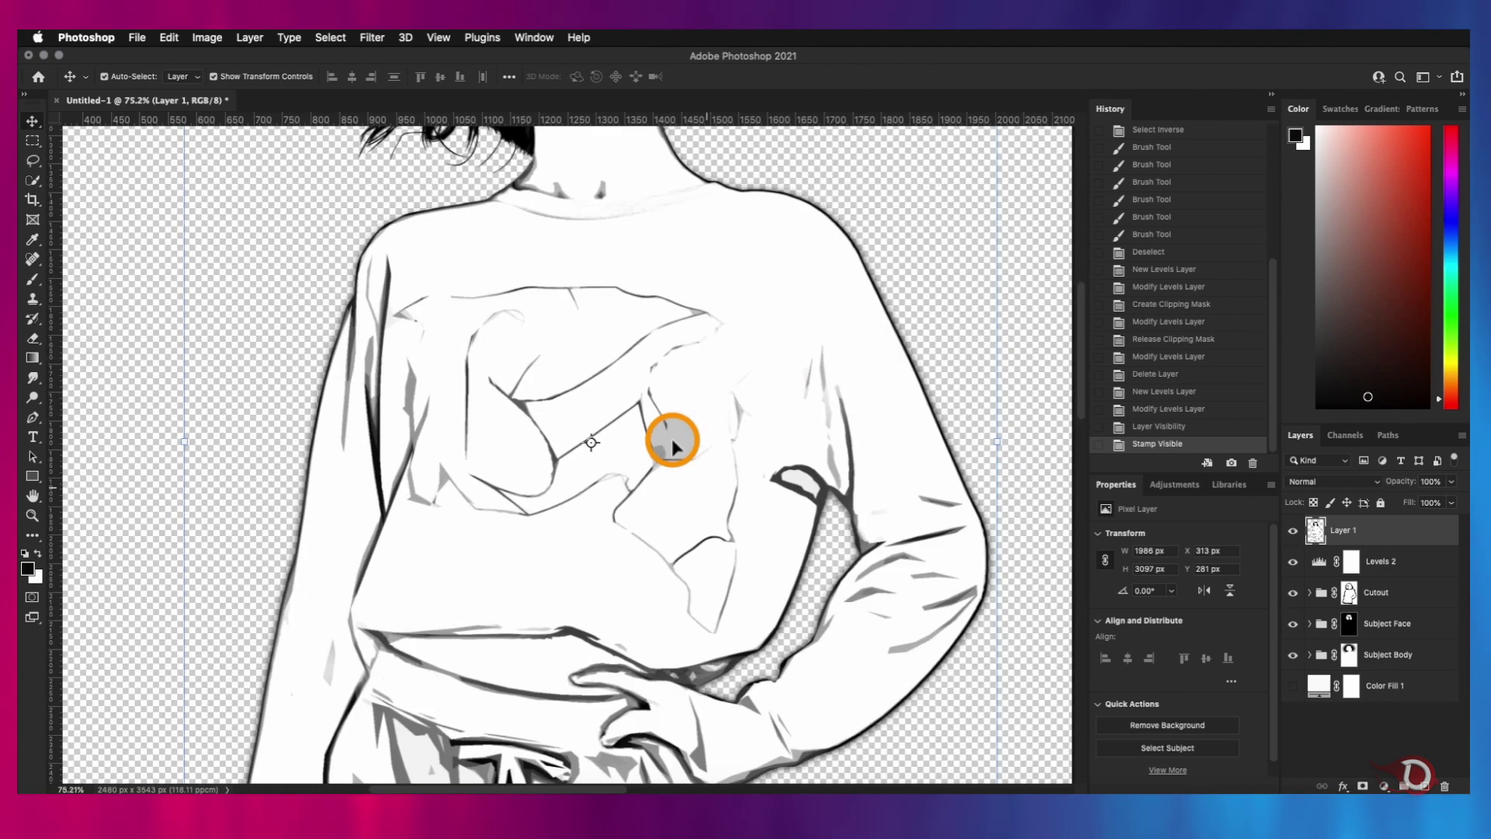
{"action": "scroll", "coordinate": [672, 444], "scroll_direction": "down", "scroll_amount": 2}
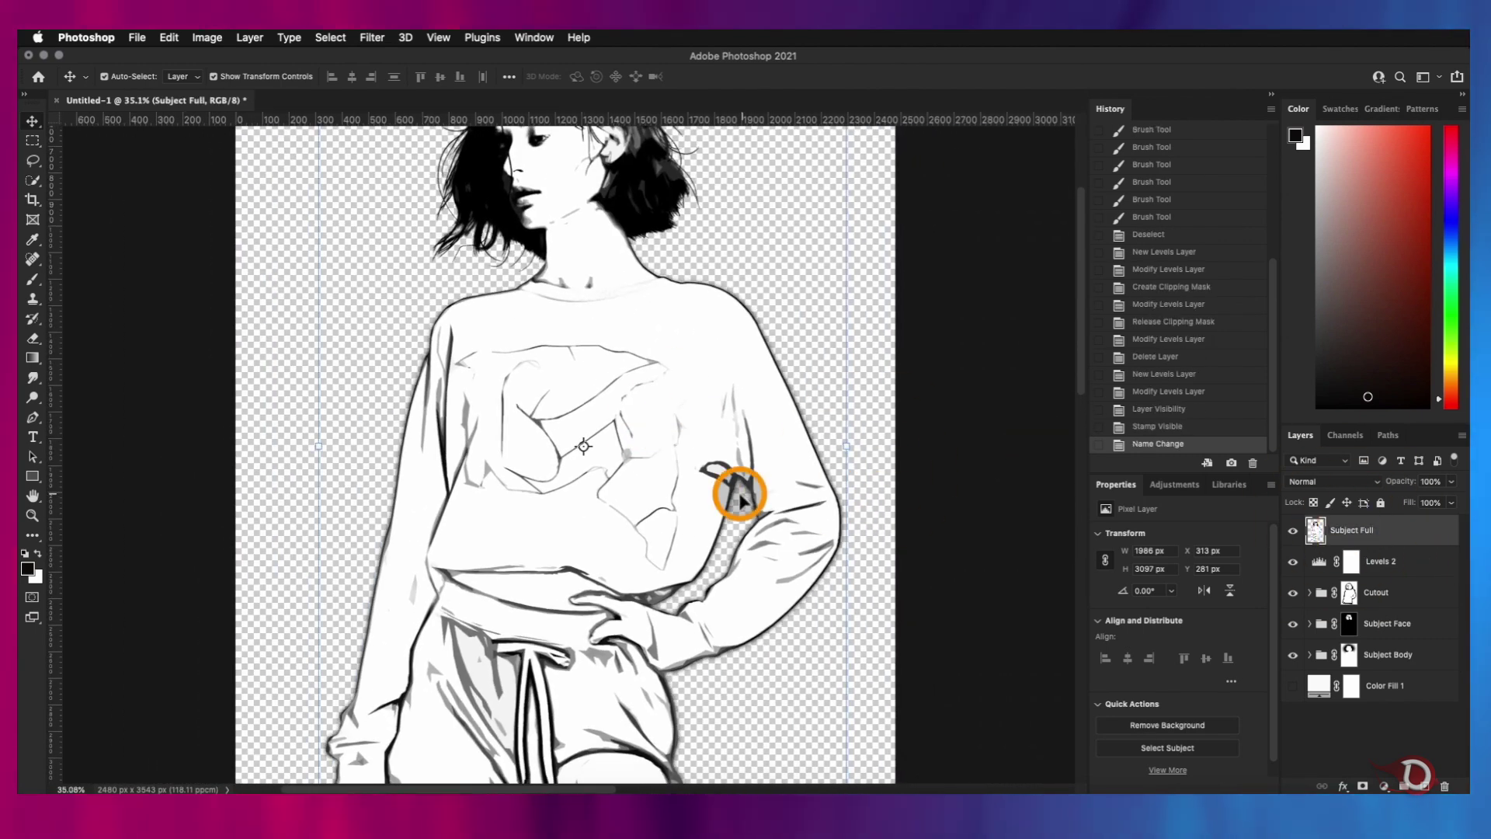
{"action": "scroll", "coordinate": [739, 497], "scroll_direction": "down", "scroll_amount": 1}
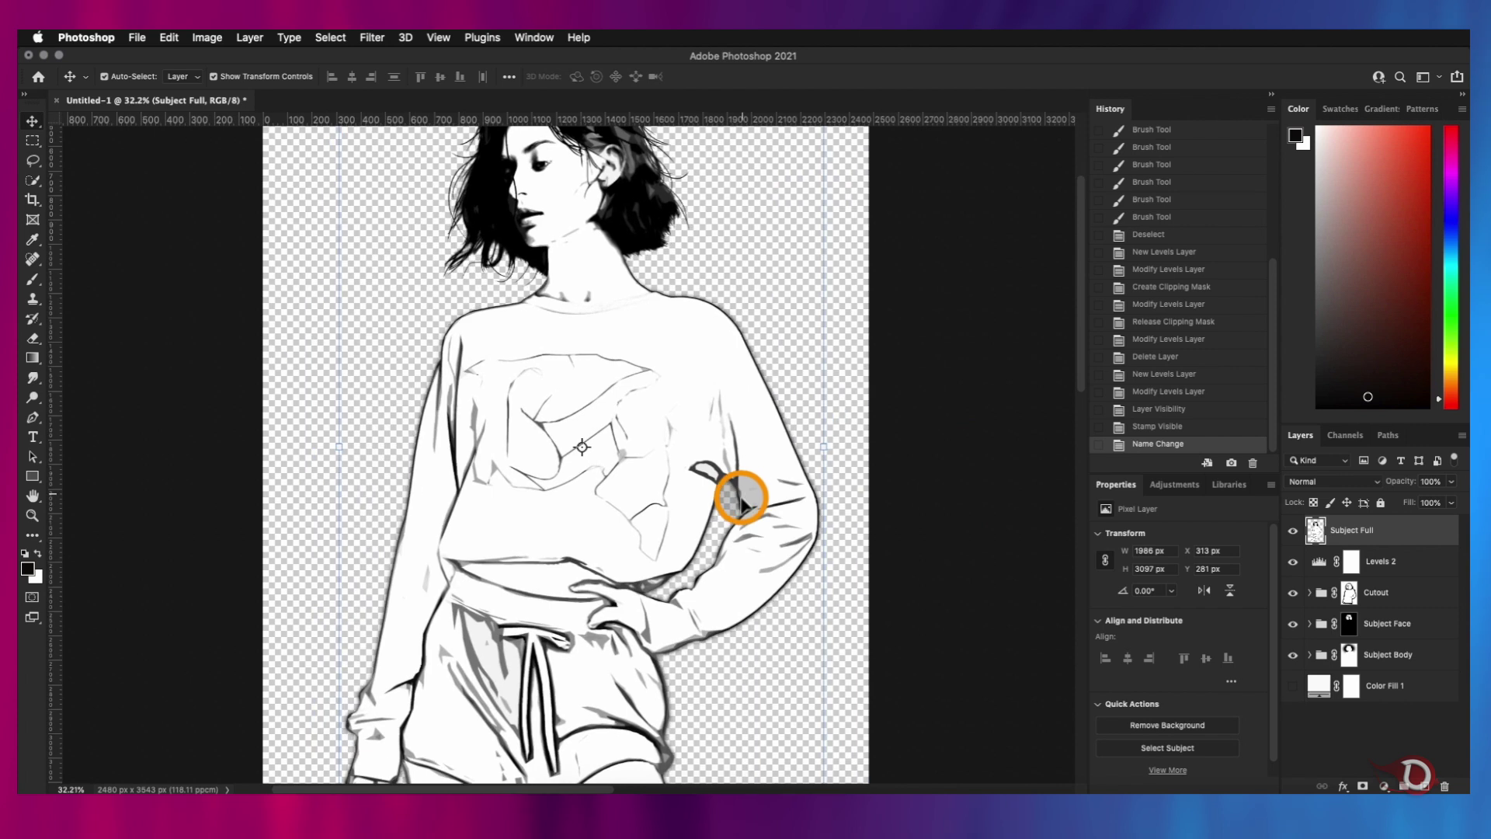
Group the layers from Levels 2 down to Subject Body as Subject Full and hide the group
{"action": "left_click", "coordinate": [1407, 566]}
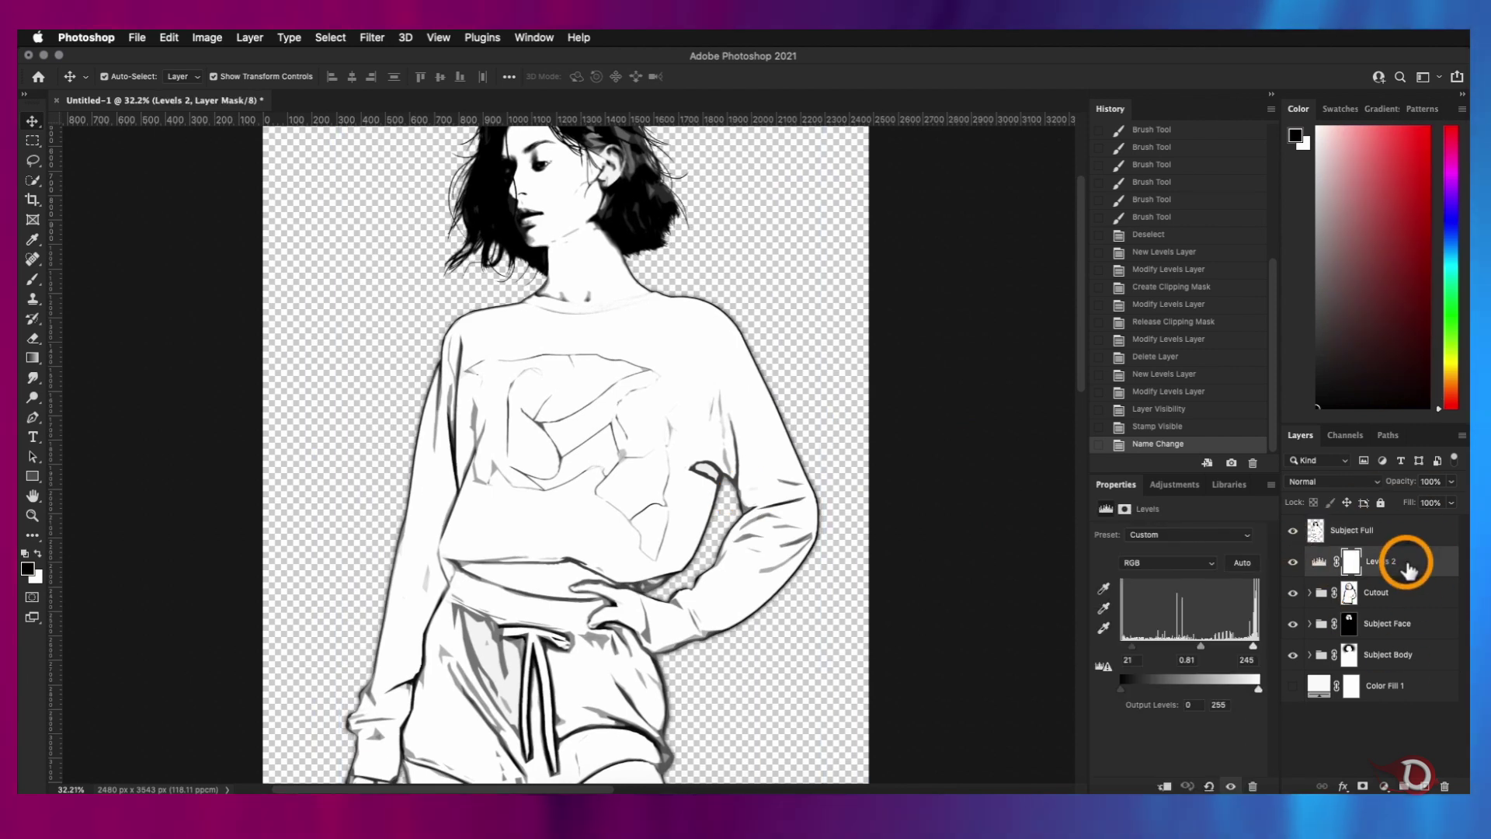
{"action": "left_click", "coordinate": [1415, 654], "text": "shift"}
{"action": "key", "text": "super+g"}
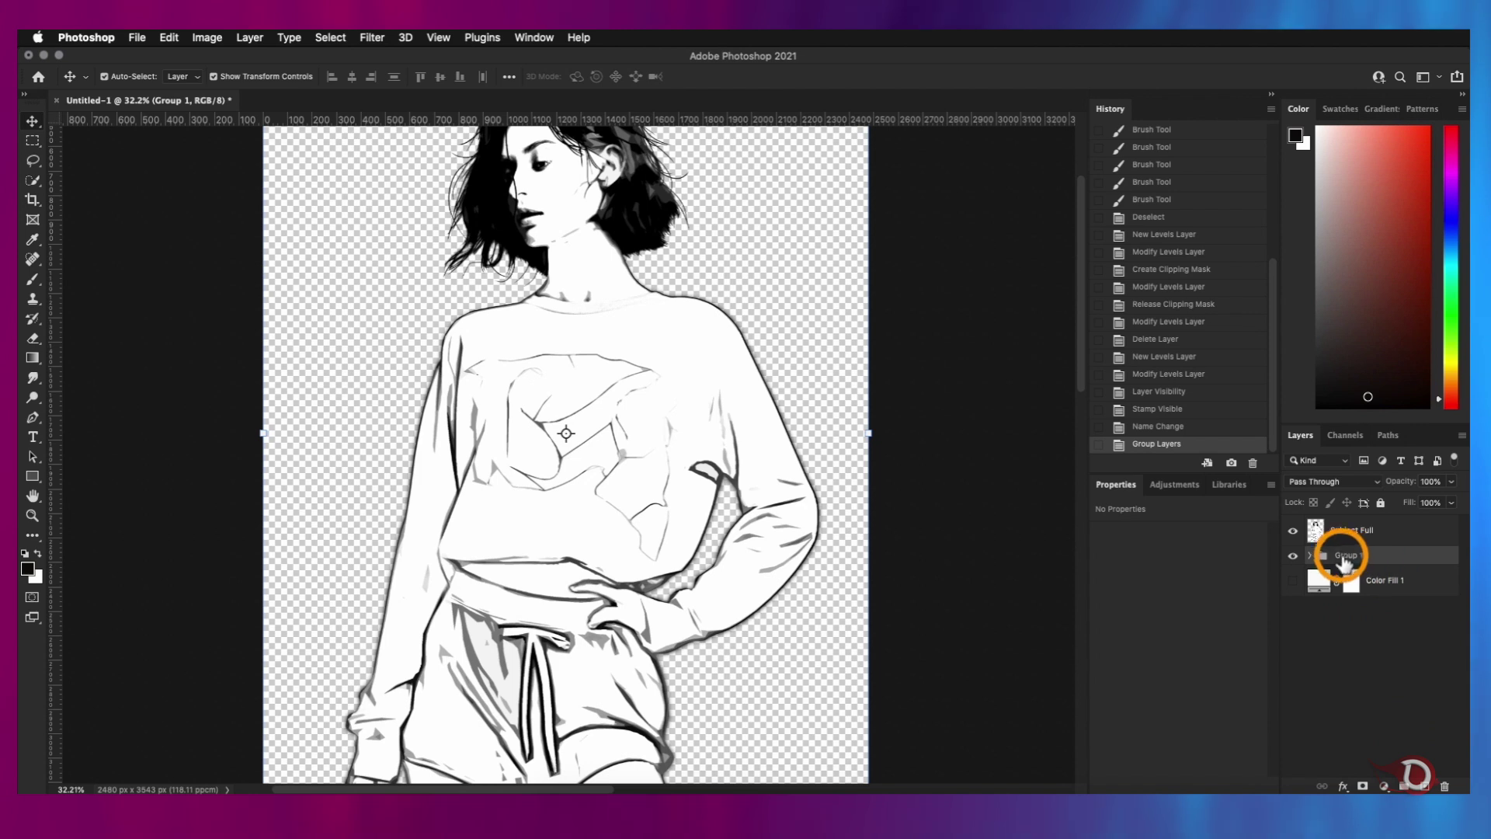
{"action": "double_click", "coordinate": [1345, 556]}
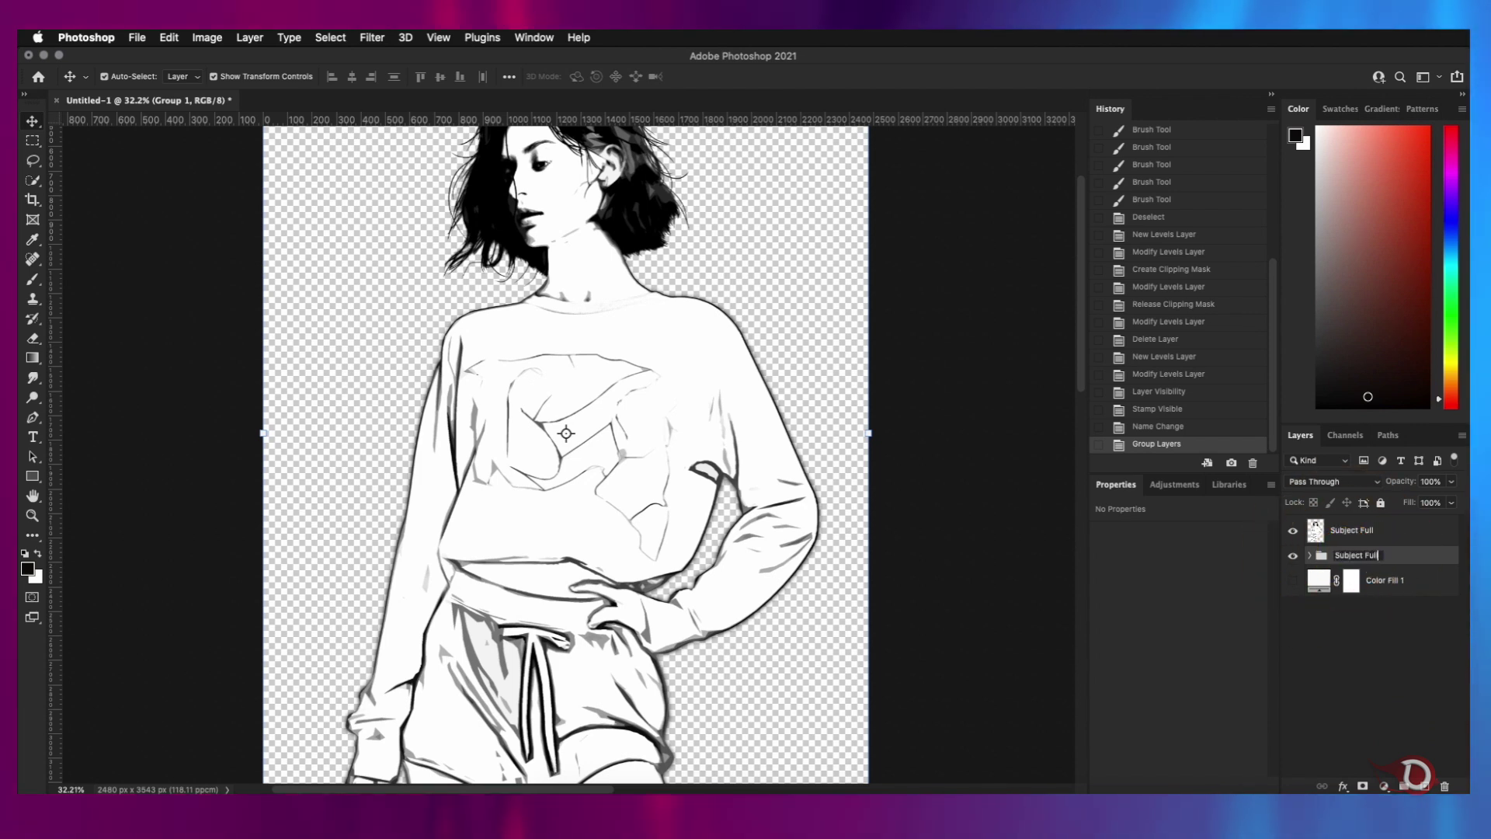
{"action": "key", "text": "Return"}
{"action": "left_click", "coordinate": [1292, 557]}
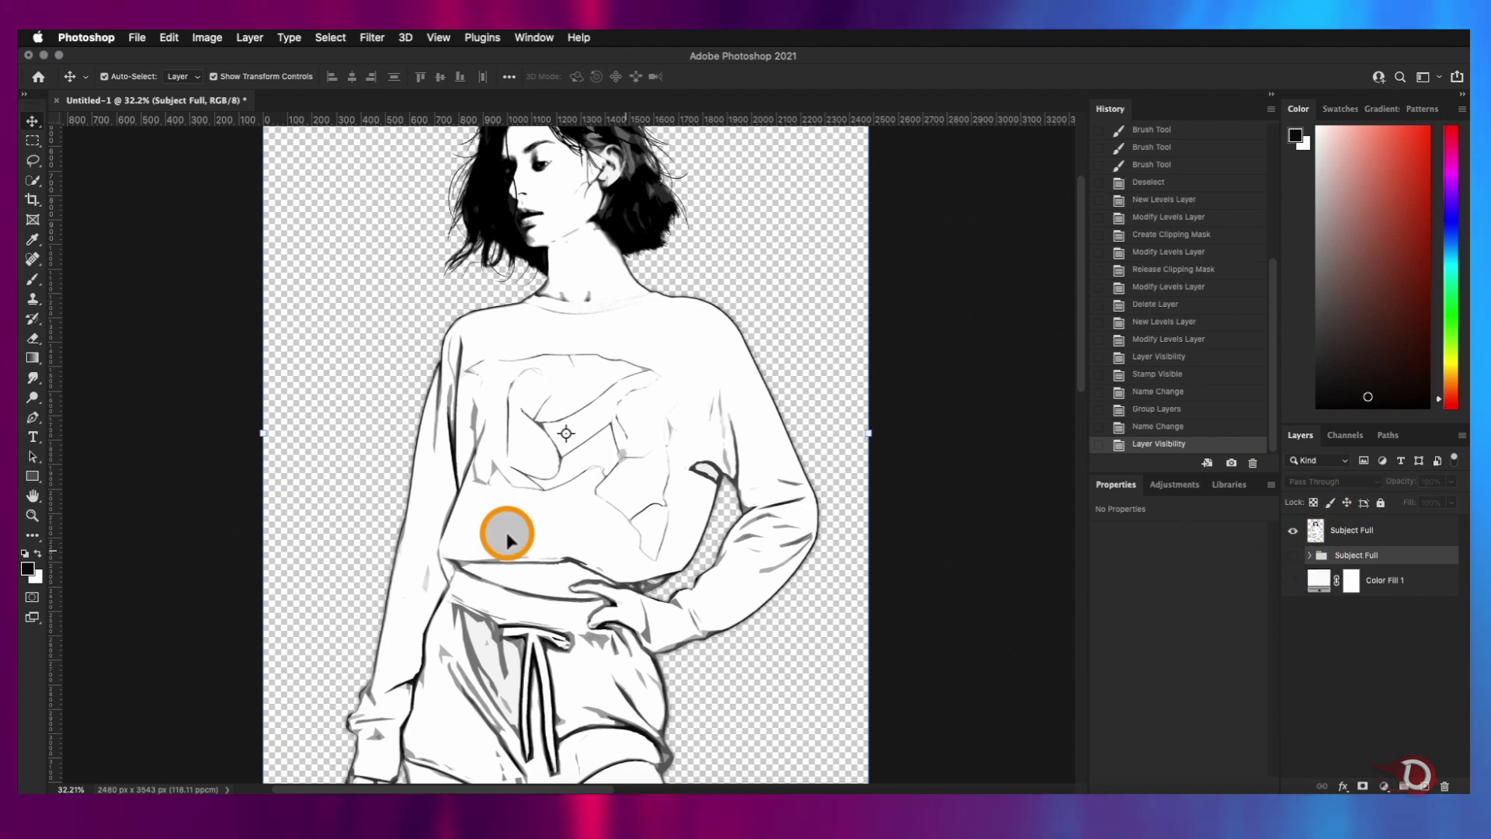
Add a new empty layer above the stamped Subject Full layer
{"action": "scroll", "coordinate": [513, 514], "scroll_direction": "down", "scroll_amount": 3}
{"action": "scroll", "coordinate": [513, 514], "scroll_direction": "up", "scroll_amount": 3}
{"action": "left_click", "coordinate": [1369, 532]}
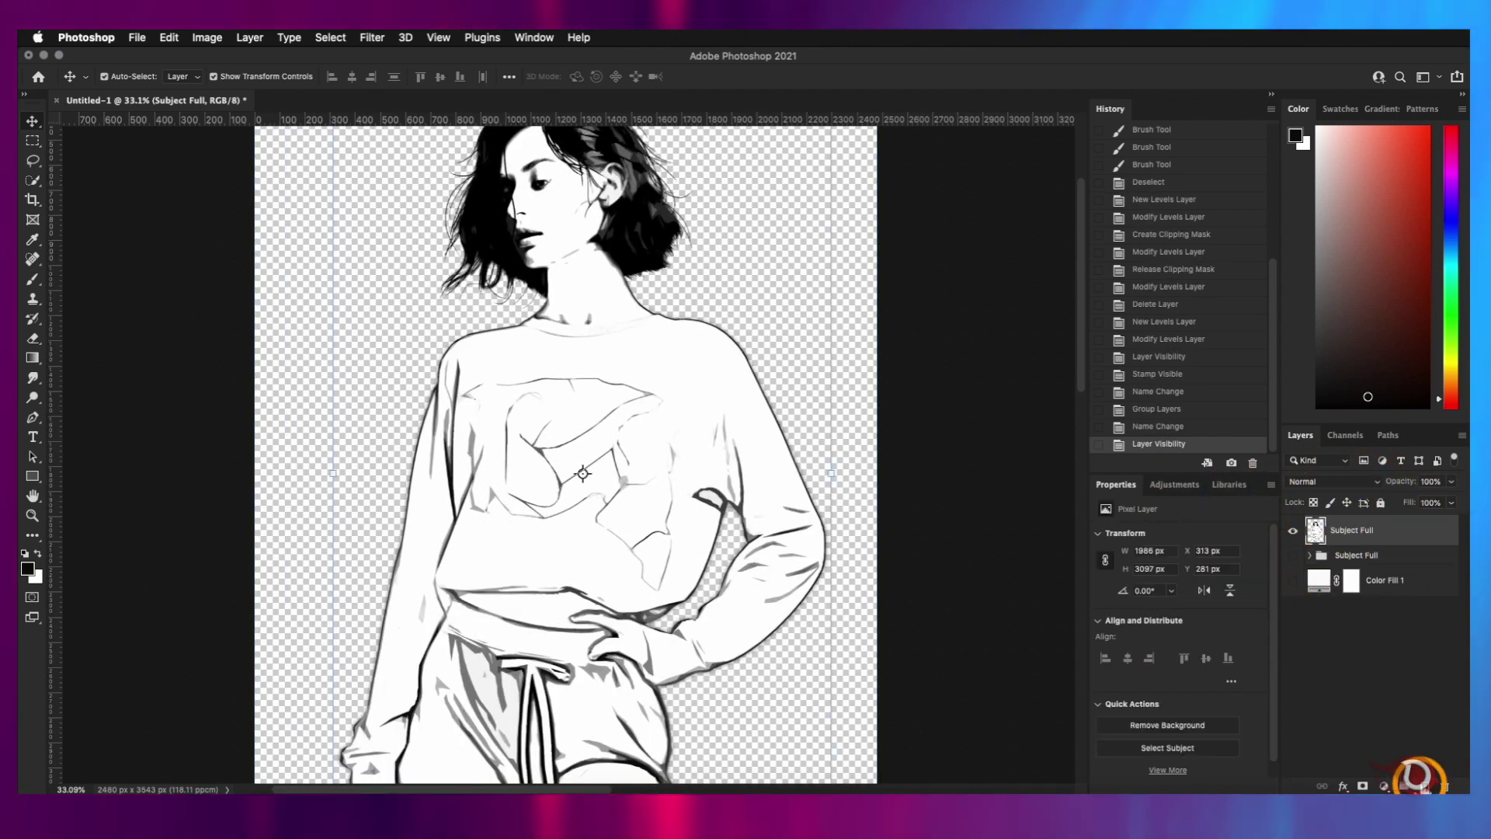
{"action": "left_click", "coordinate": [1424, 786]}
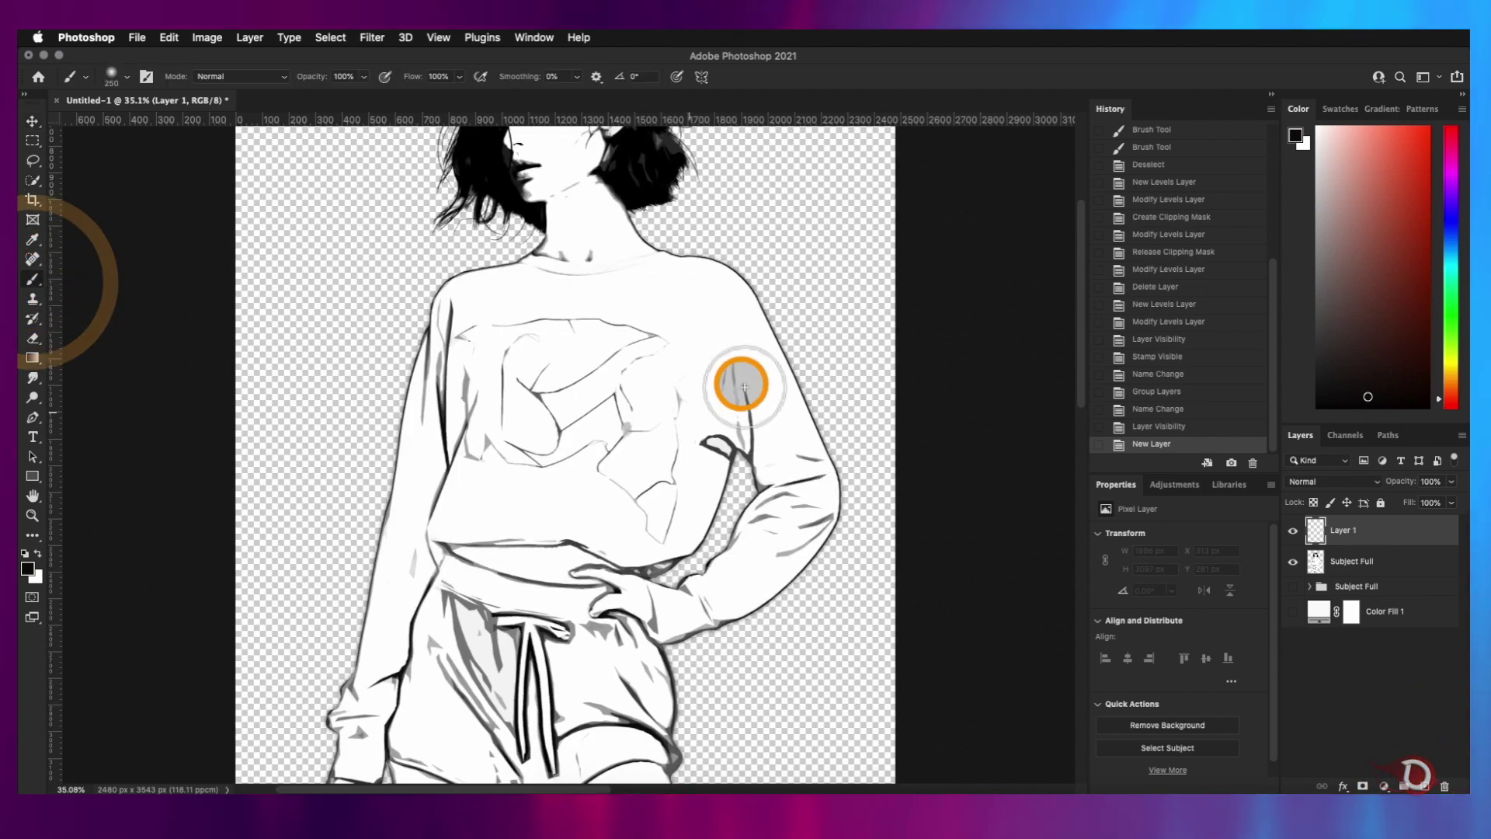
Choose the KYLE Ultimate Inking Thick n Thin brush from the Wet Media Brushes
{"action": "right_click", "coordinate": [656, 389]}
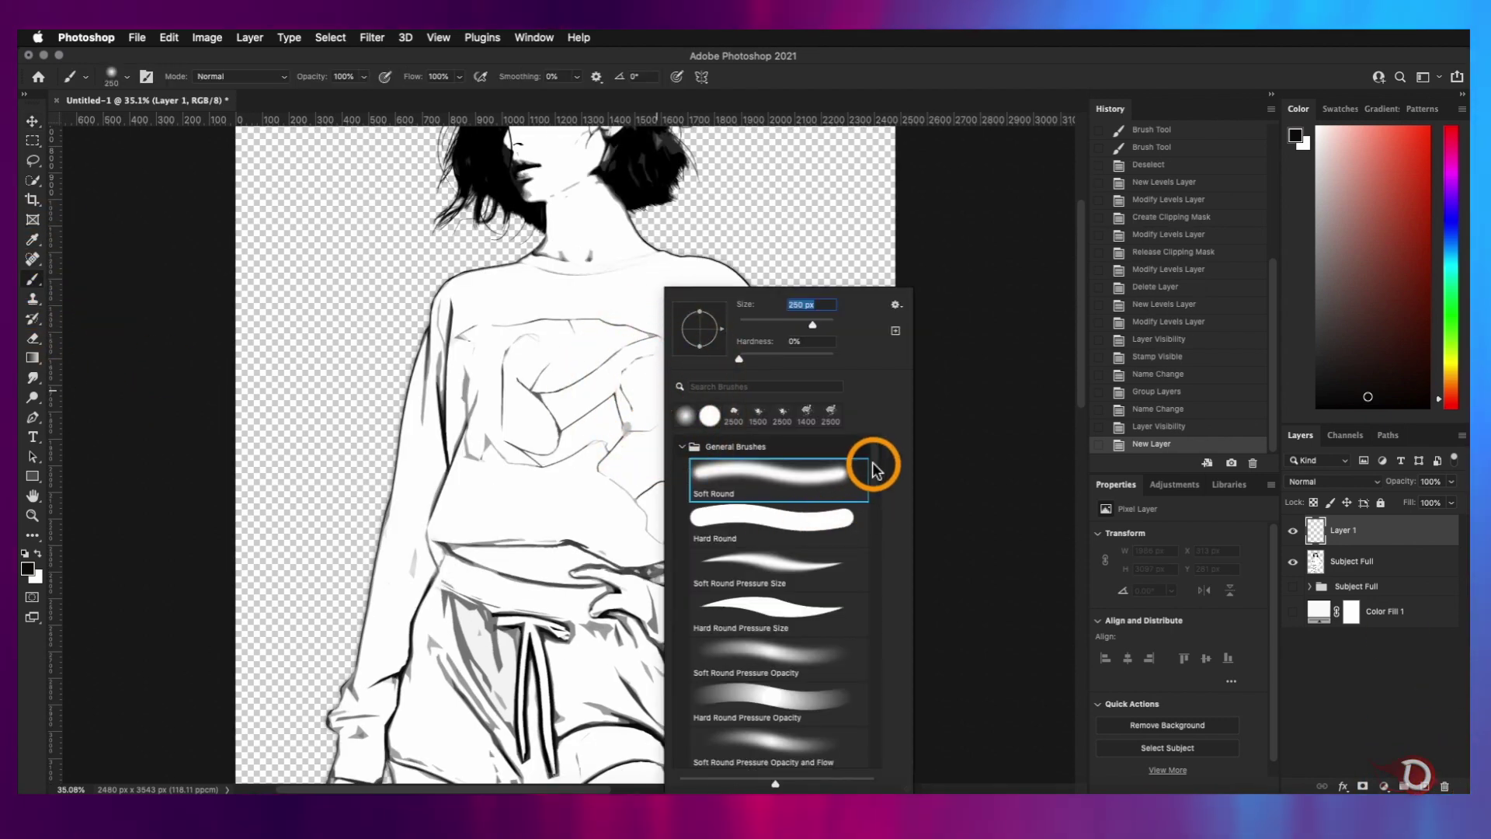
{"action": "left_click_drag", "start_coordinate": [872, 466], "coordinate": [884, 502]}
{"action": "left_click_drag", "start_coordinate": [995, 364], "coordinate": [999, 383]}
{"action": "scroll", "coordinate": [689, 450], "scroll_direction": "down", "scroll_amount": 2}
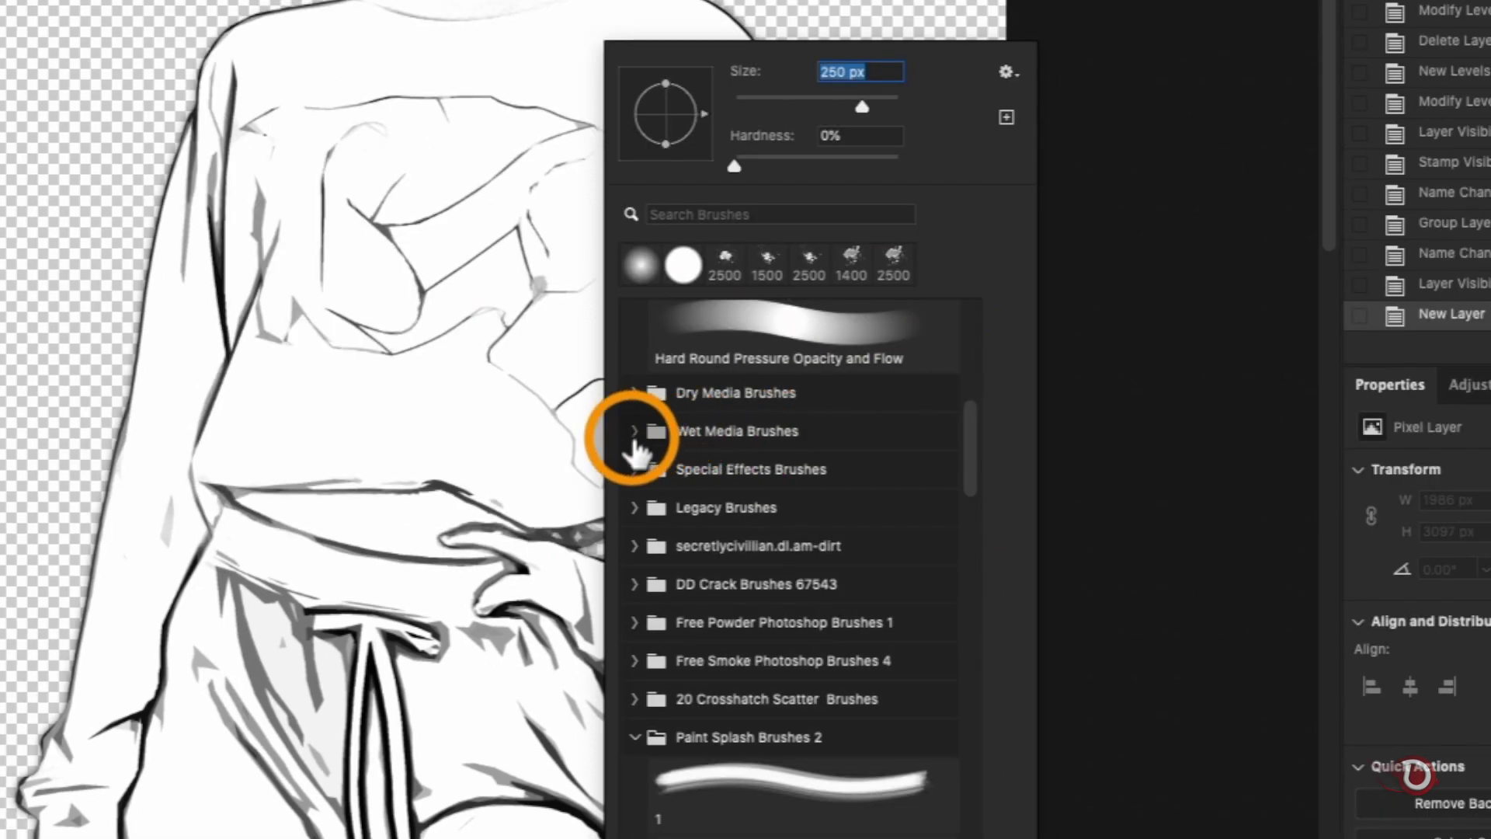
{"action": "left_click", "coordinate": [632, 435]}
{"action": "scroll", "coordinate": [816, 448], "scroll_direction": "down", "scroll_amount": 1}
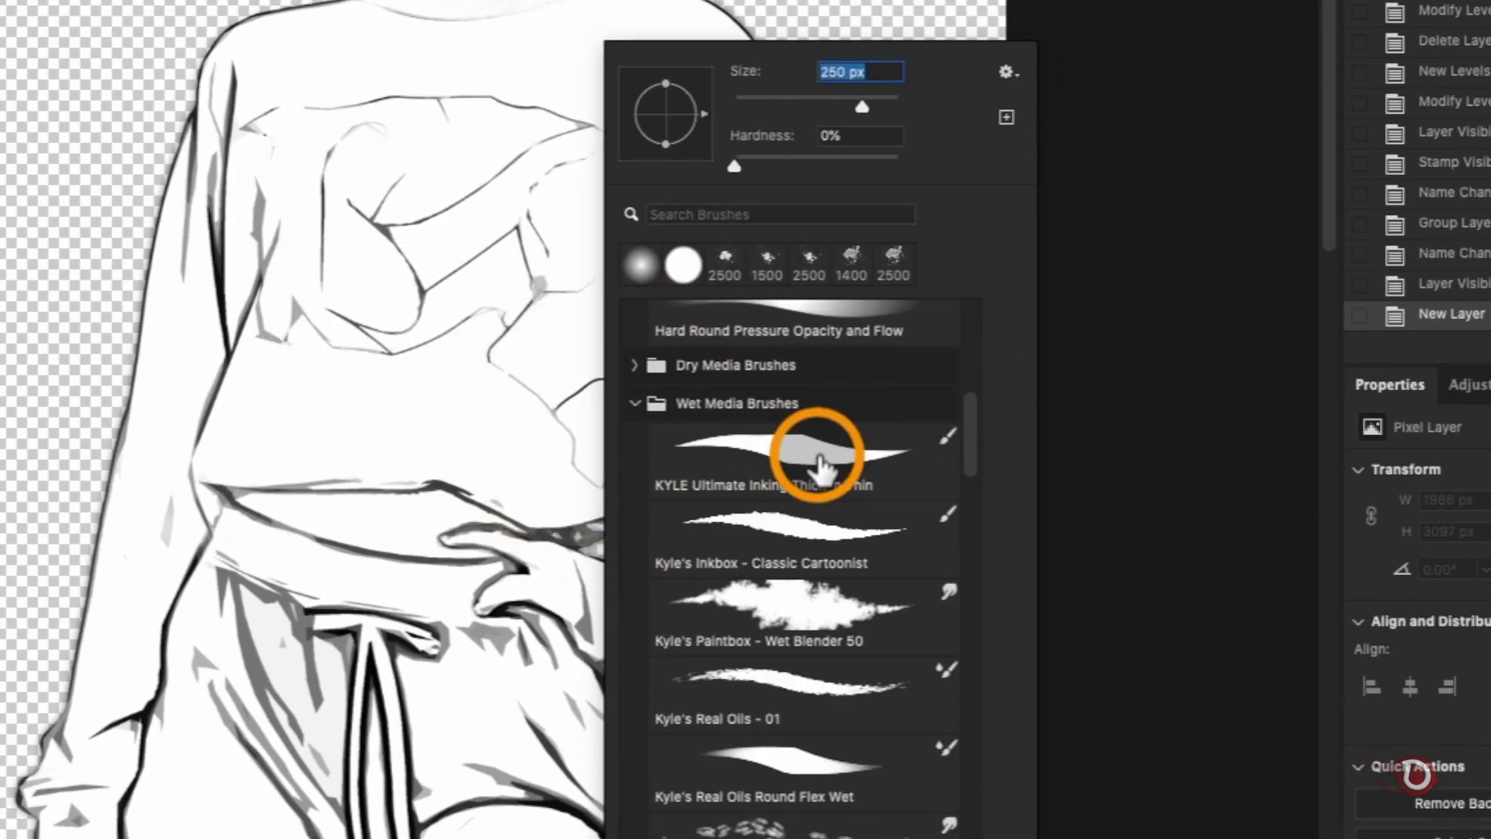
{"action": "left_click", "coordinate": [821, 451]}
{"action": "key", "text": "Return"}
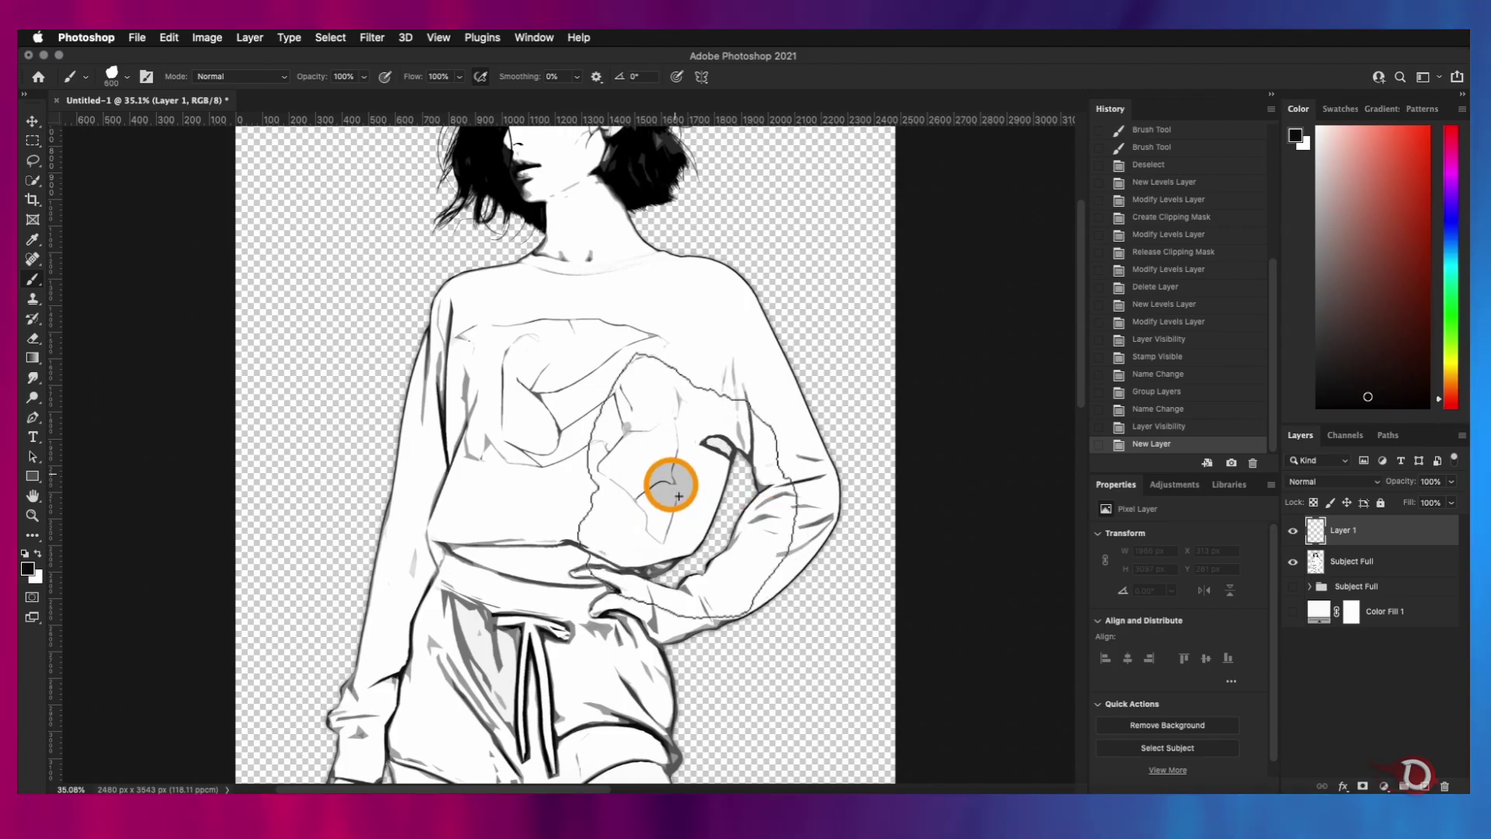
Paint bright magenta strokes across the sweater and the bent elbow on the new layer, and set its blend mode to Multiply
{"action": "left_click", "coordinate": [1445, 184]}
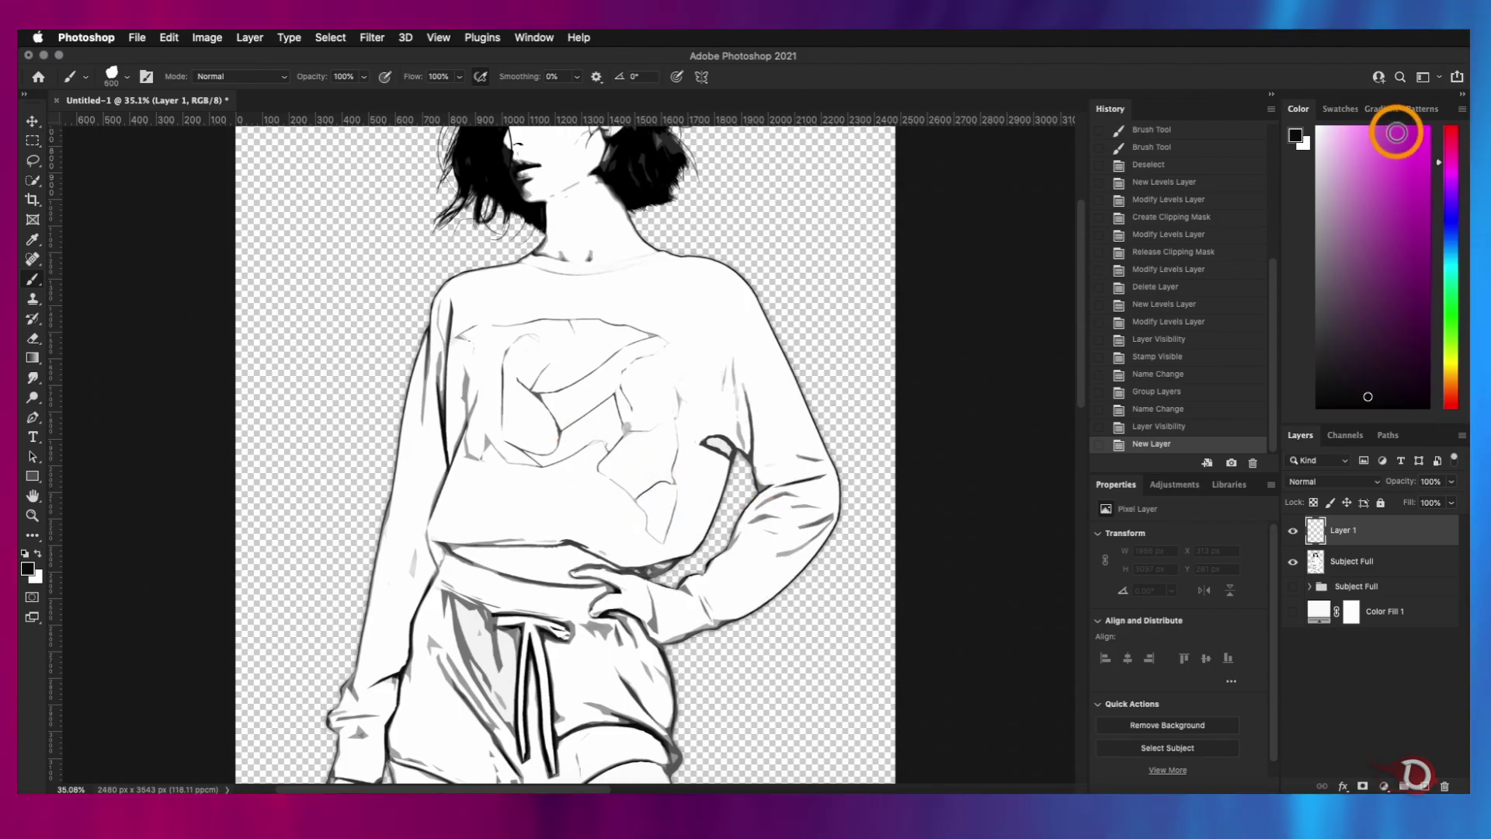
{"action": "left_click_drag", "start_coordinate": [1397, 132], "coordinate": [1412, 134]}
{"action": "mouse_move", "coordinate": [688, 387]}
{"action": "left_mouse_down"}
{"action": "mouse_move", "coordinate": [658, 440]}
{"action": "mouse_move", "coordinate": [741, 425]}
{"action": "left_mouse_up"}
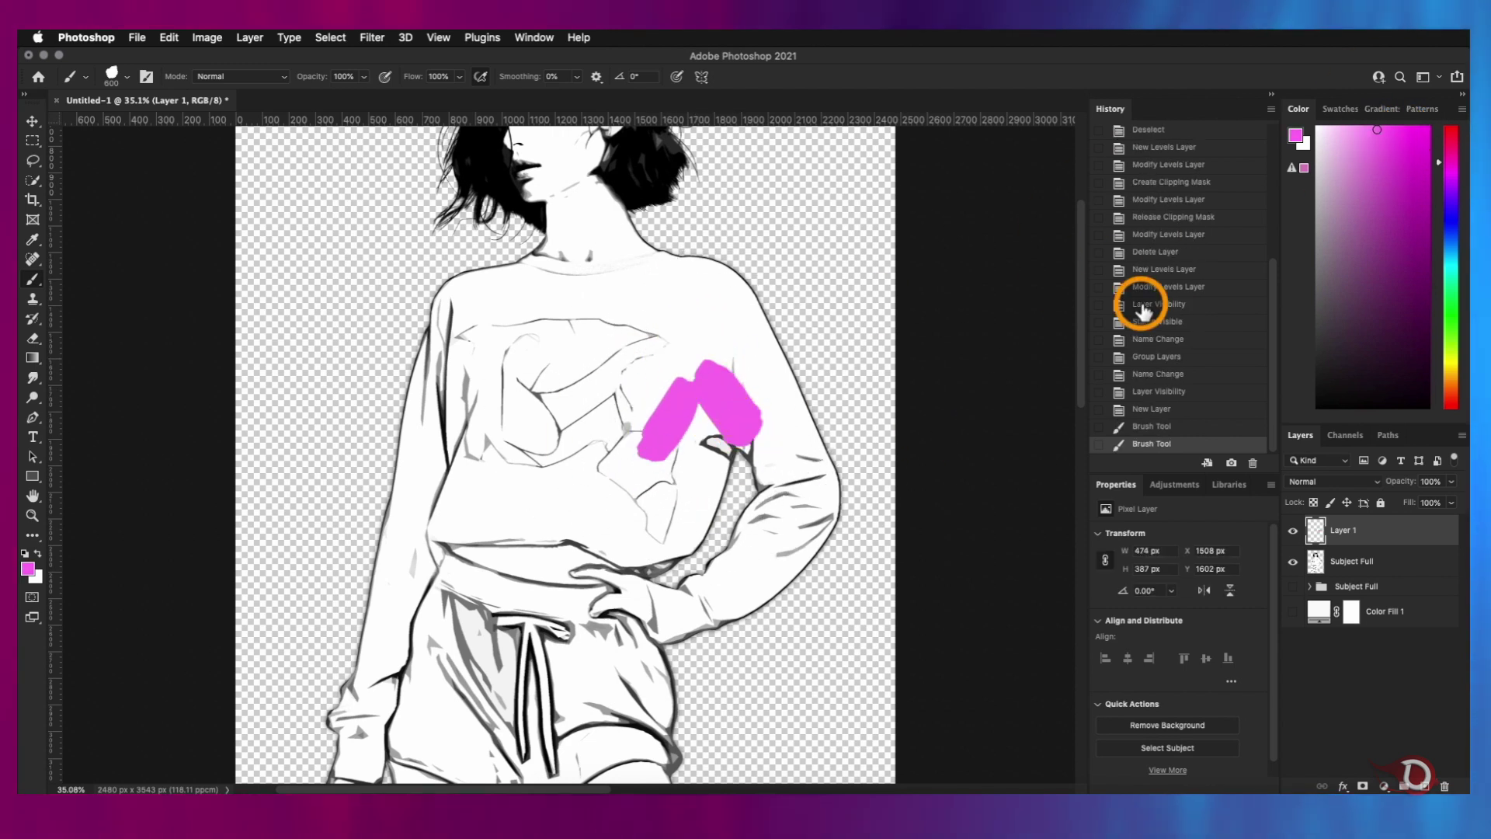
{"action": "mouse_move", "coordinate": [642, 417]}
{"action": "left_mouse_down"}
{"action": "mouse_move", "coordinate": [736, 306]}
{"action": "mouse_move", "coordinate": [804, 544]}
{"action": "left_mouse_up"}
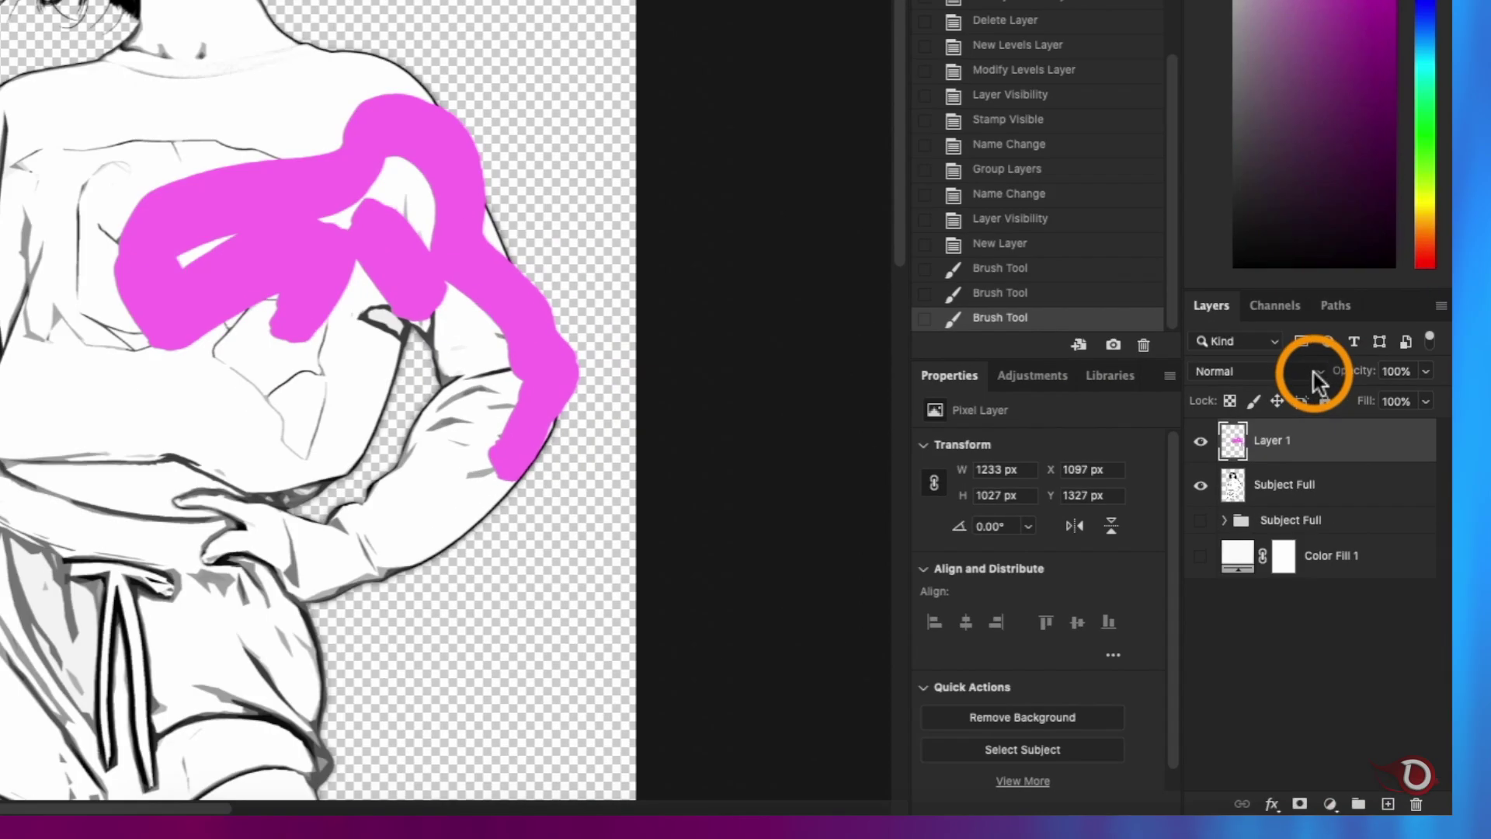
{"action": "left_click", "coordinate": [1320, 482]}
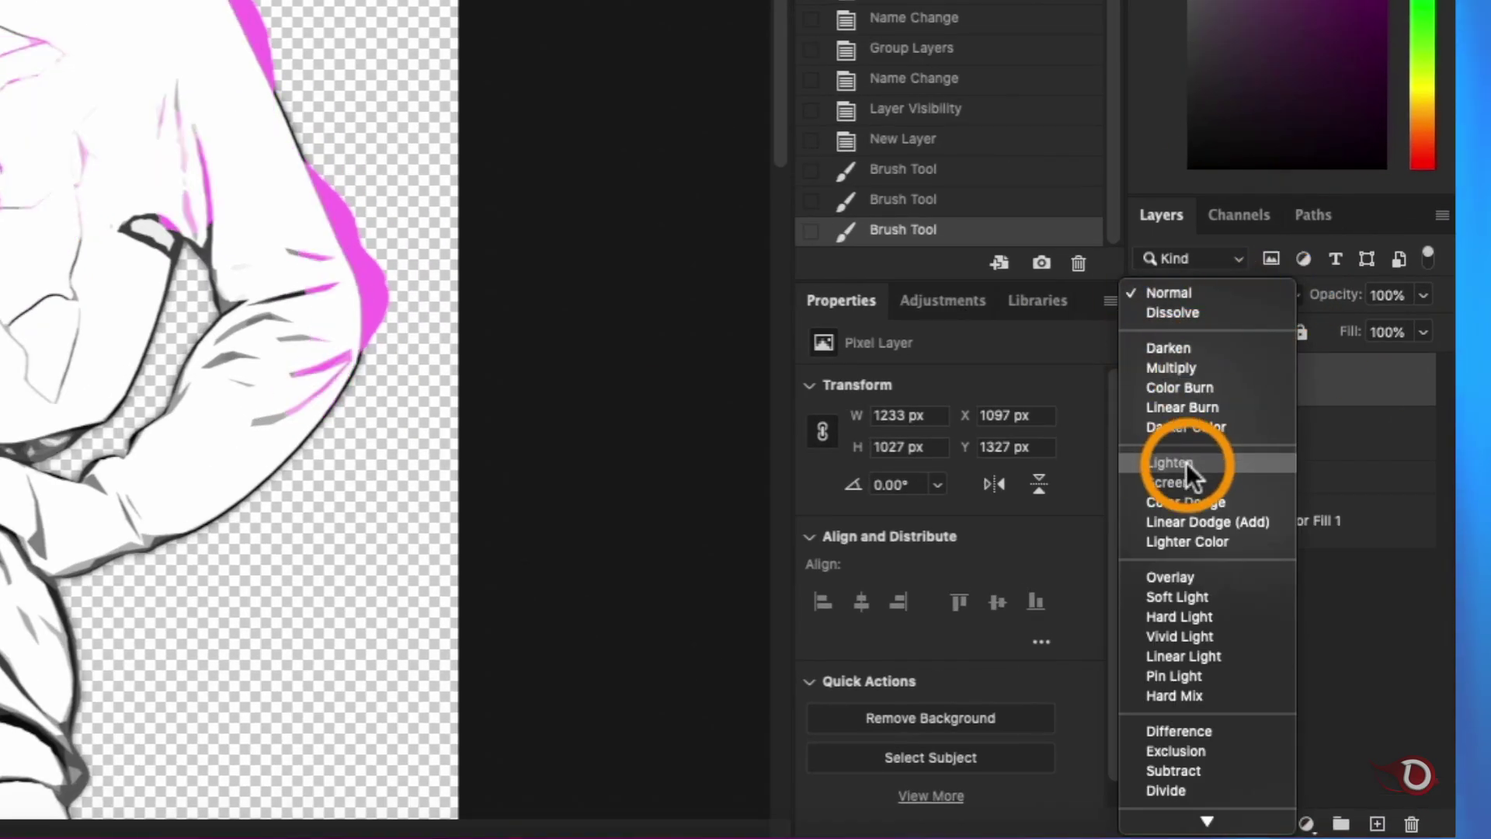
{"action": "left_click", "coordinate": [1177, 368]}
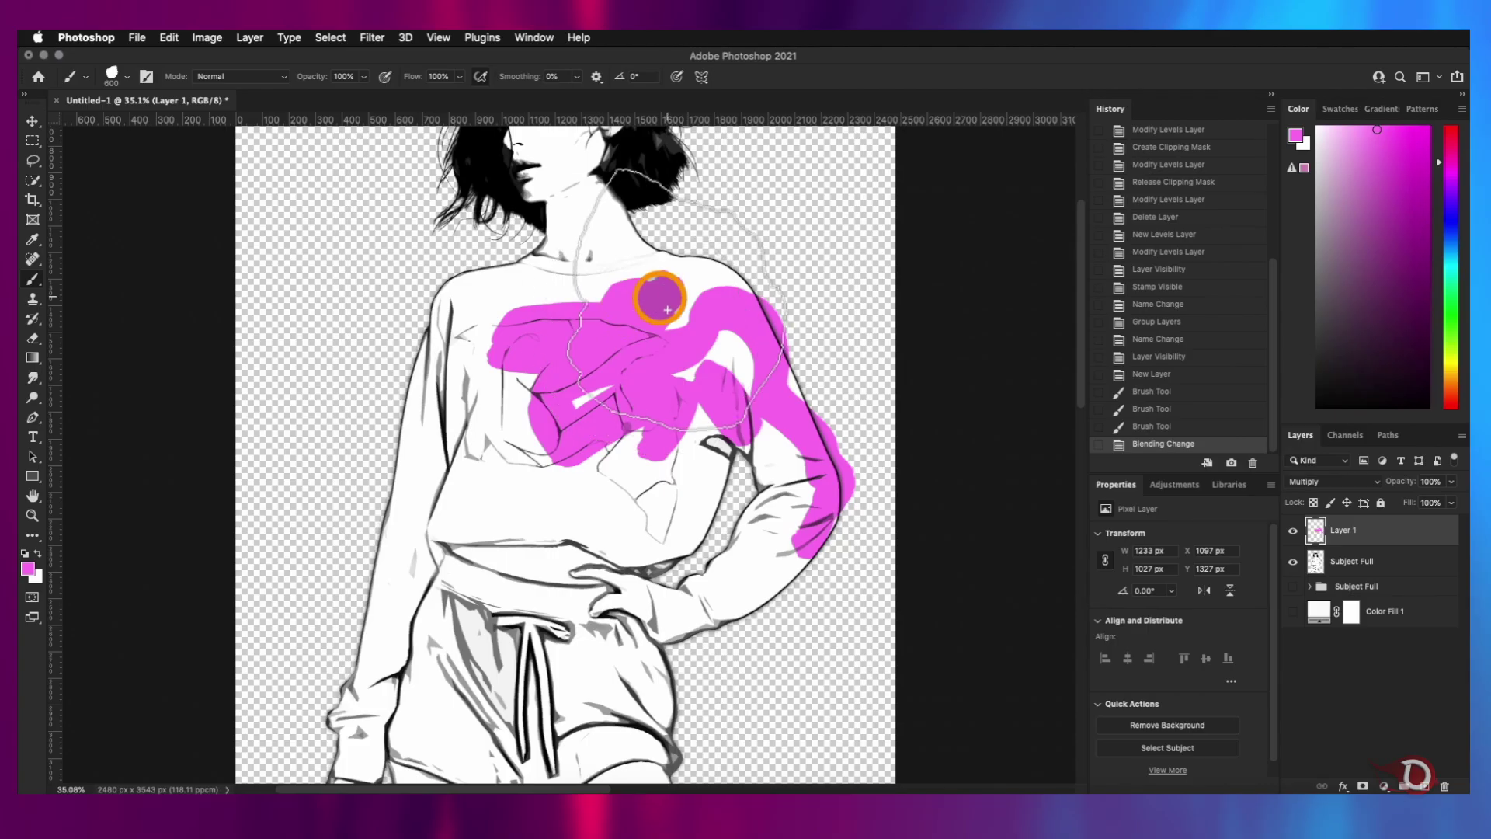
Fill the rest of the sweater's body and the bent arm's sleeve with magenta brush strokes
{"action": "mouse_move", "coordinate": [655, 300]}
{"action": "left_mouse_down"}
{"action": "mouse_move", "coordinate": [522, 286]}
{"action": "mouse_move", "coordinate": [499, 339]}
{"action": "mouse_move", "coordinate": [420, 359]}
{"action": "mouse_move", "coordinate": [429, 533]}
{"action": "mouse_move", "coordinate": [586, 504]}
{"action": "left_mouse_up"}
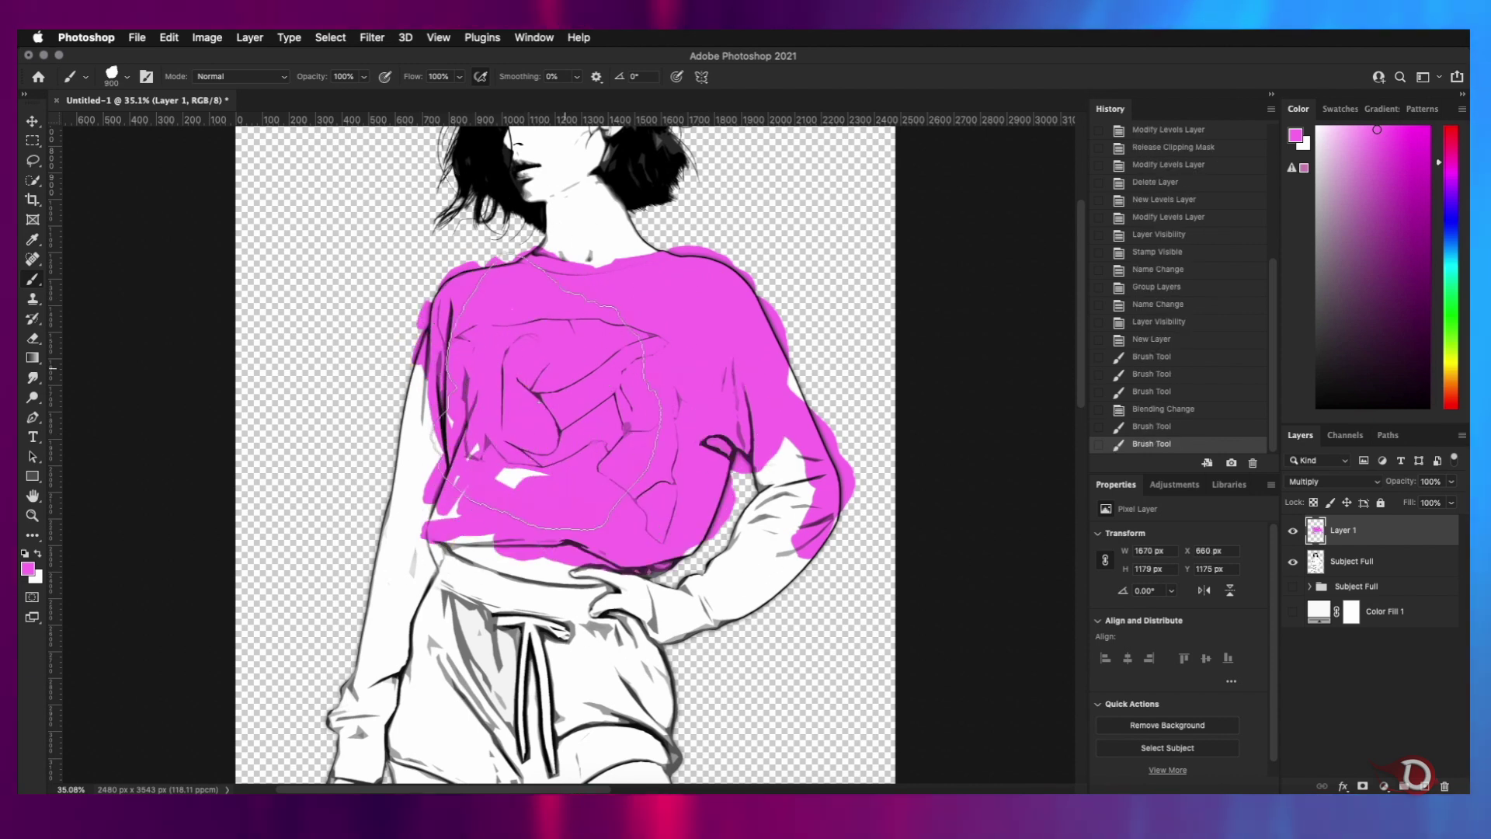
{"action": "mouse_move", "coordinate": [545, 393]}
{"action": "left_mouse_down"}
{"action": "mouse_move", "coordinate": [422, 544]}
{"action": "mouse_move", "coordinate": [413, 649]}
{"action": "left_mouse_up"}
{"action": "mouse_move", "coordinate": [777, 482]}
{"action": "left_mouse_down"}
{"action": "mouse_move", "coordinate": [746, 596]}
{"action": "mouse_move", "coordinate": [794, 564]}
{"action": "mouse_move", "coordinate": [800, 381]}
{"action": "left_mouse_up"}
{"action": "left_click_drag", "start_coordinate": [670, 530], "coordinate": [738, 397]}
{"action": "key", "text": "bracketleft"}
{"action": "key", "text": "bracketleft"}
{"action": "key", "text": "bracketleft"}
{"action": "key", "text": "bracketleft"}
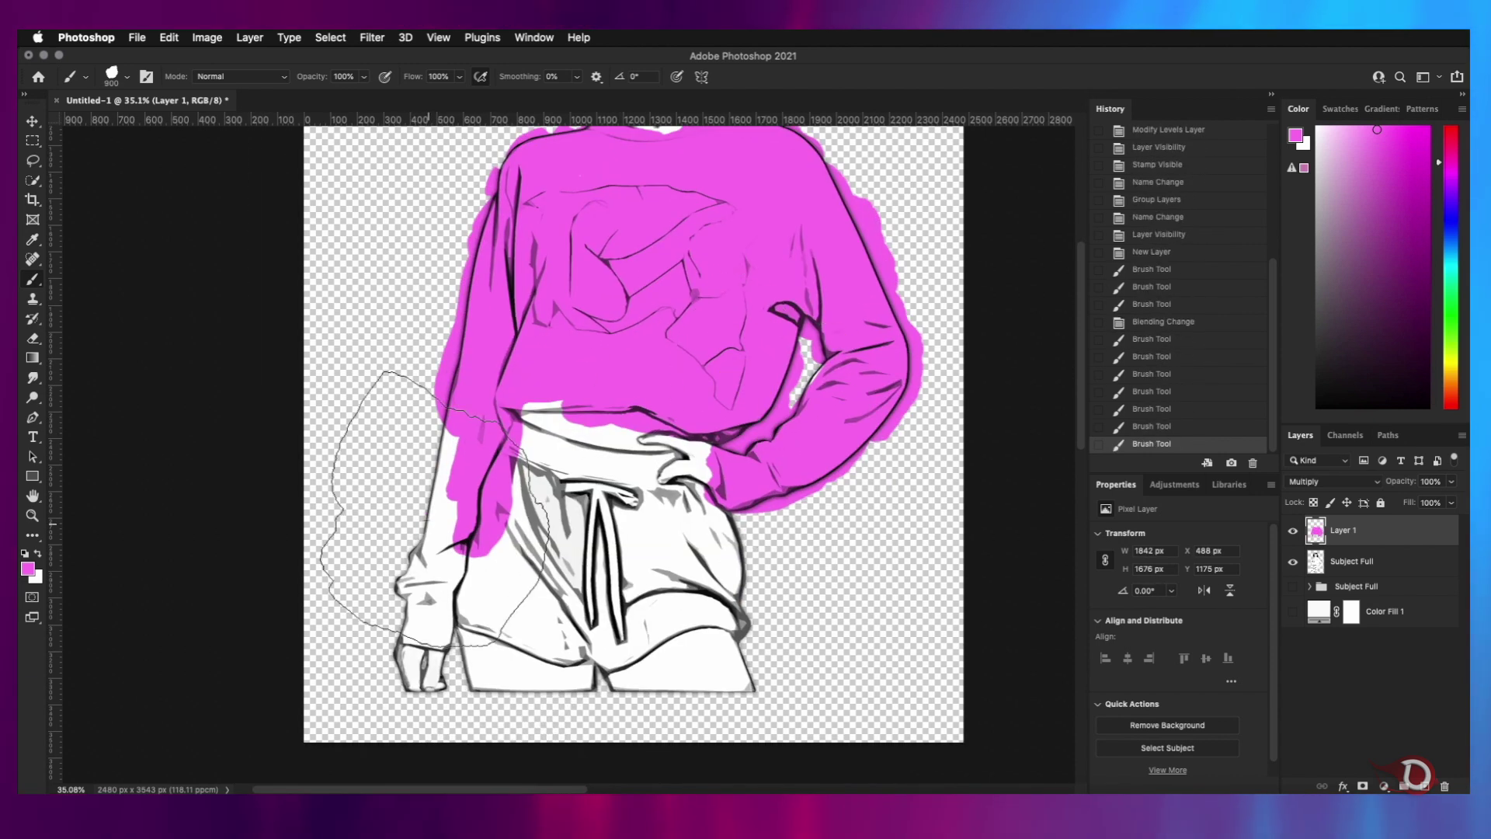
Paint the straight arm's lower sleeve and cuff magenta and touch up the inside of the bent sleeve
{"action": "mouse_move", "coordinate": [452, 469]}
{"action": "left_mouse_down"}
{"action": "mouse_move", "coordinate": [426, 593]}
{"action": "mouse_move", "coordinate": [441, 643]}
{"action": "left_mouse_up"}
{"action": "left_click_drag", "start_coordinate": [420, 606], "coordinate": [425, 616]}
{"action": "left_click_drag", "start_coordinate": [440, 503], "coordinate": [457, 542]}
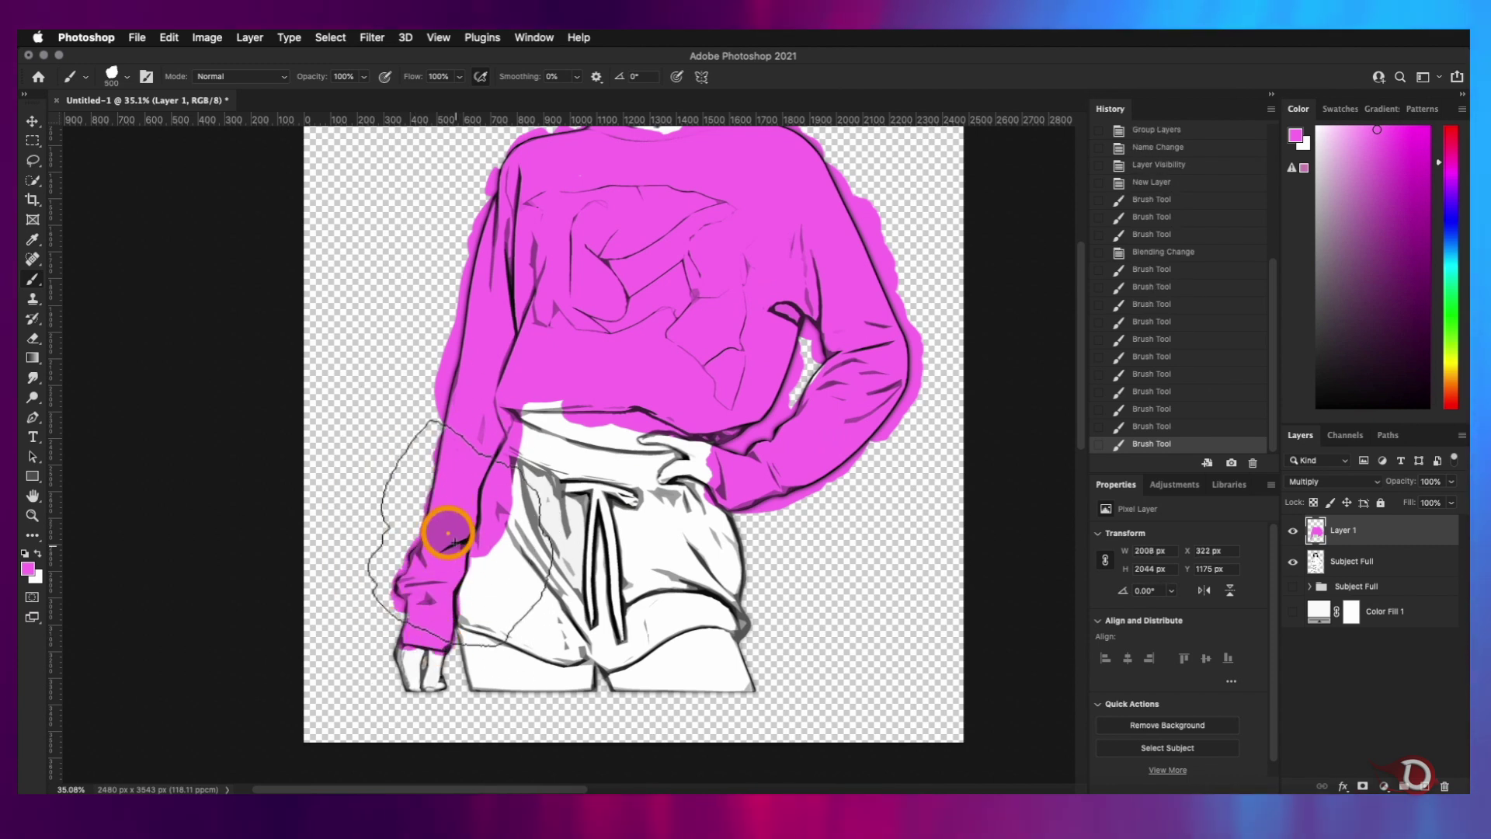
{"action": "left_click_drag", "start_coordinate": [828, 372], "coordinate": [817, 391]}
{"action": "left_click_drag", "start_coordinate": [681, 378], "coordinate": [682, 541]}
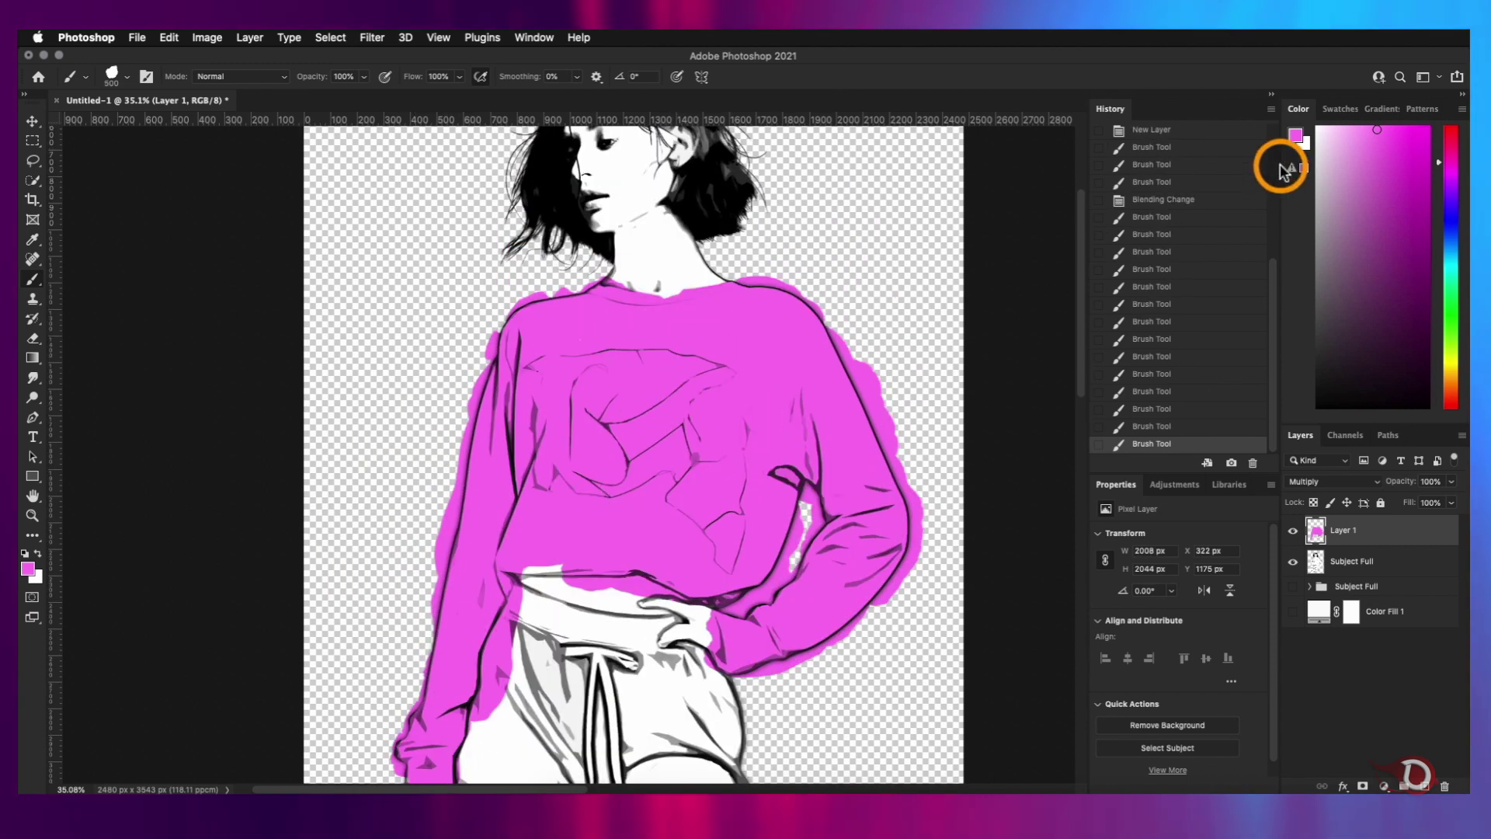
Paint lighter pink highlights over the sweater's chest, body and bent sleeve with a soft 500 px brush at 22% flow
{"action": "left_click", "coordinate": [1355, 128]}
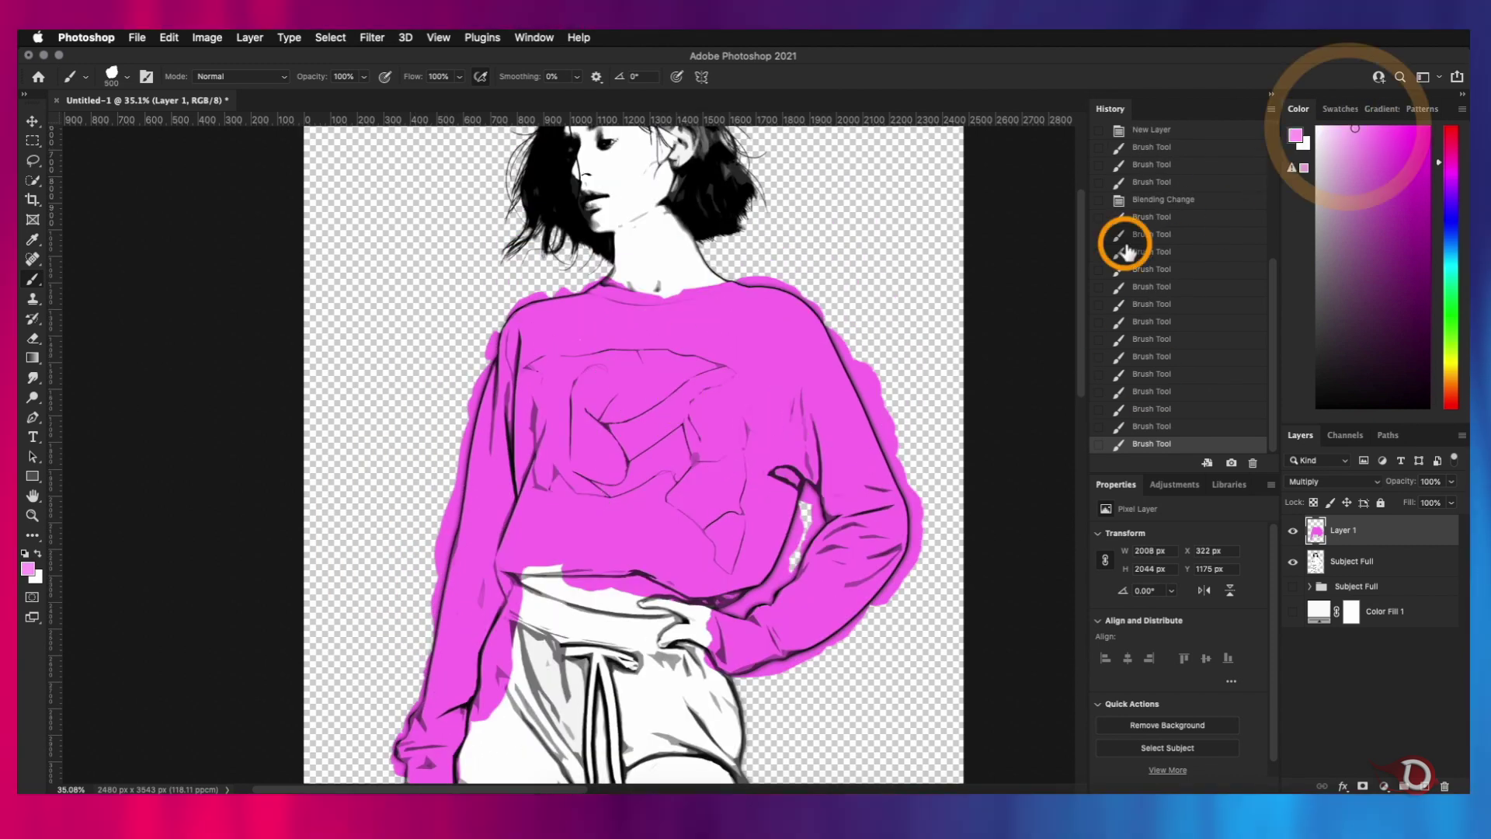
{"action": "right_click", "coordinate": [744, 343]}
{"action": "left_click_drag", "start_coordinate": [962, 516], "coordinate": [939, 454]}
{"action": "double_click", "coordinate": [881, 471]}
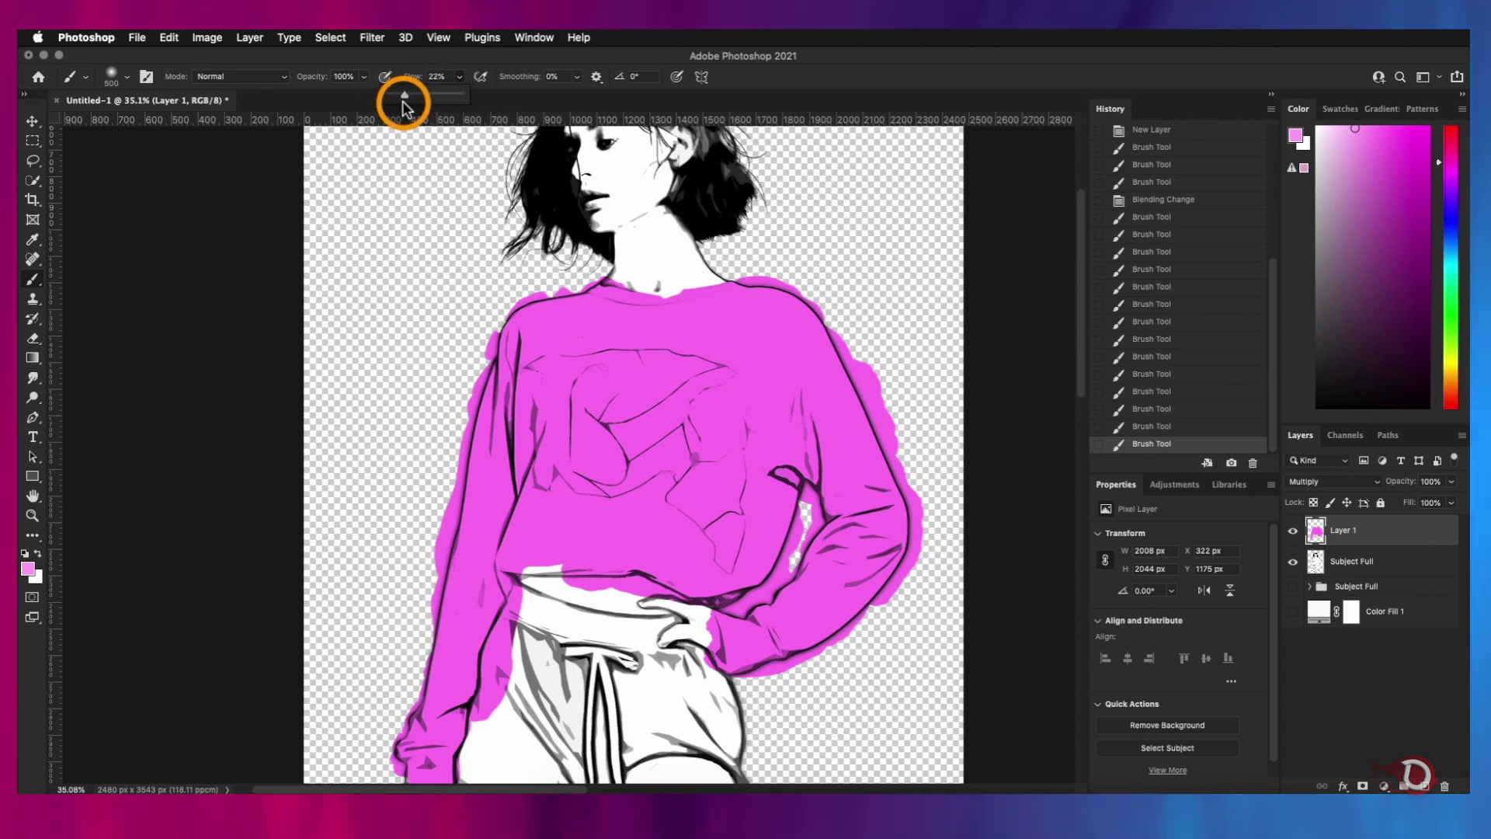
{"action": "mouse_move", "coordinate": [732, 296]}
{"action": "left_mouse_down"}
{"action": "mouse_move", "coordinate": [819, 431]}
{"action": "mouse_move", "coordinate": [669, 339]}
{"action": "mouse_move", "coordinate": [867, 466]}
{"action": "mouse_move", "coordinate": [899, 356]}
{"action": "mouse_move", "coordinate": [898, 676]}
{"action": "mouse_move", "coordinate": [586, 413]}
{"action": "left_mouse_up"}
{"action": "mouse_move", "coordinate": [579, 525]}
{"action": "left_mouse_down"}
{"action": "mouse_move", "coordinate": [698, 496]}
{"action": "mouse_move", "coordinate": [722, 509]}
{"action": "left_mouse_up"}
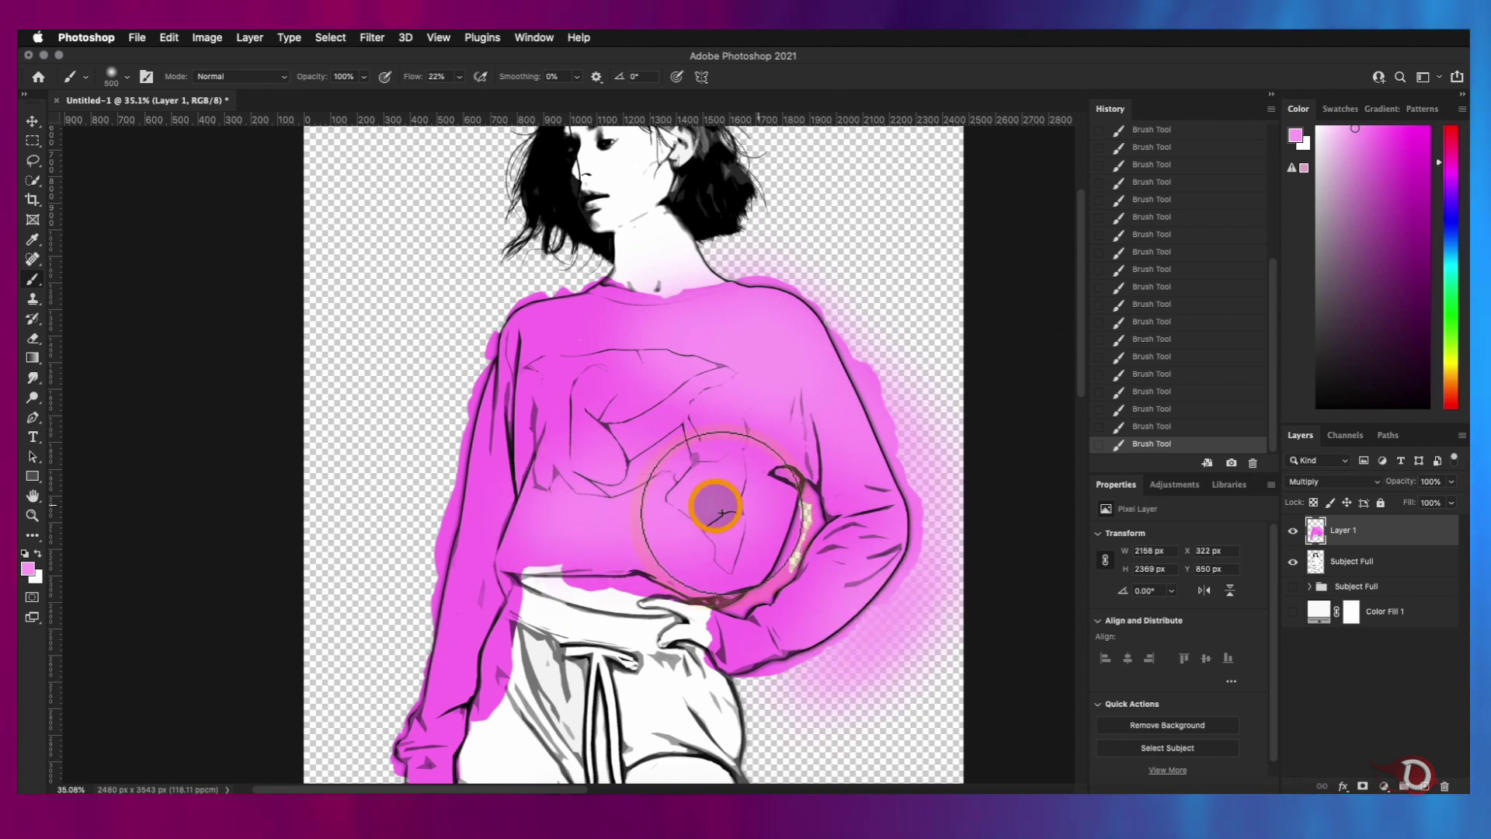
Shrink the soft brush to 200 px and add lighter pink highlights along the straight arm's sleeve
{"action": "mouse_move", "coordinate": [466, 575]}
{"action": "left_mouse_down"}
{"action": "mouse_move", "coordinate": [476, 656]}
{"action": "mouse_move", "coordinate": [450, 464]}
{"action": "left_mouse_up"}
{"action": "key", "text": "bracketleft"}
{"action": "key", "text": "bracketleft"}
{"action": "key", "text": "bracketleft"}
{"action": "key", "text": "bracketleft"}
{"action": "left_click_drag", "start_coordinate": [475, 347], "coordinate": [426, 564]}
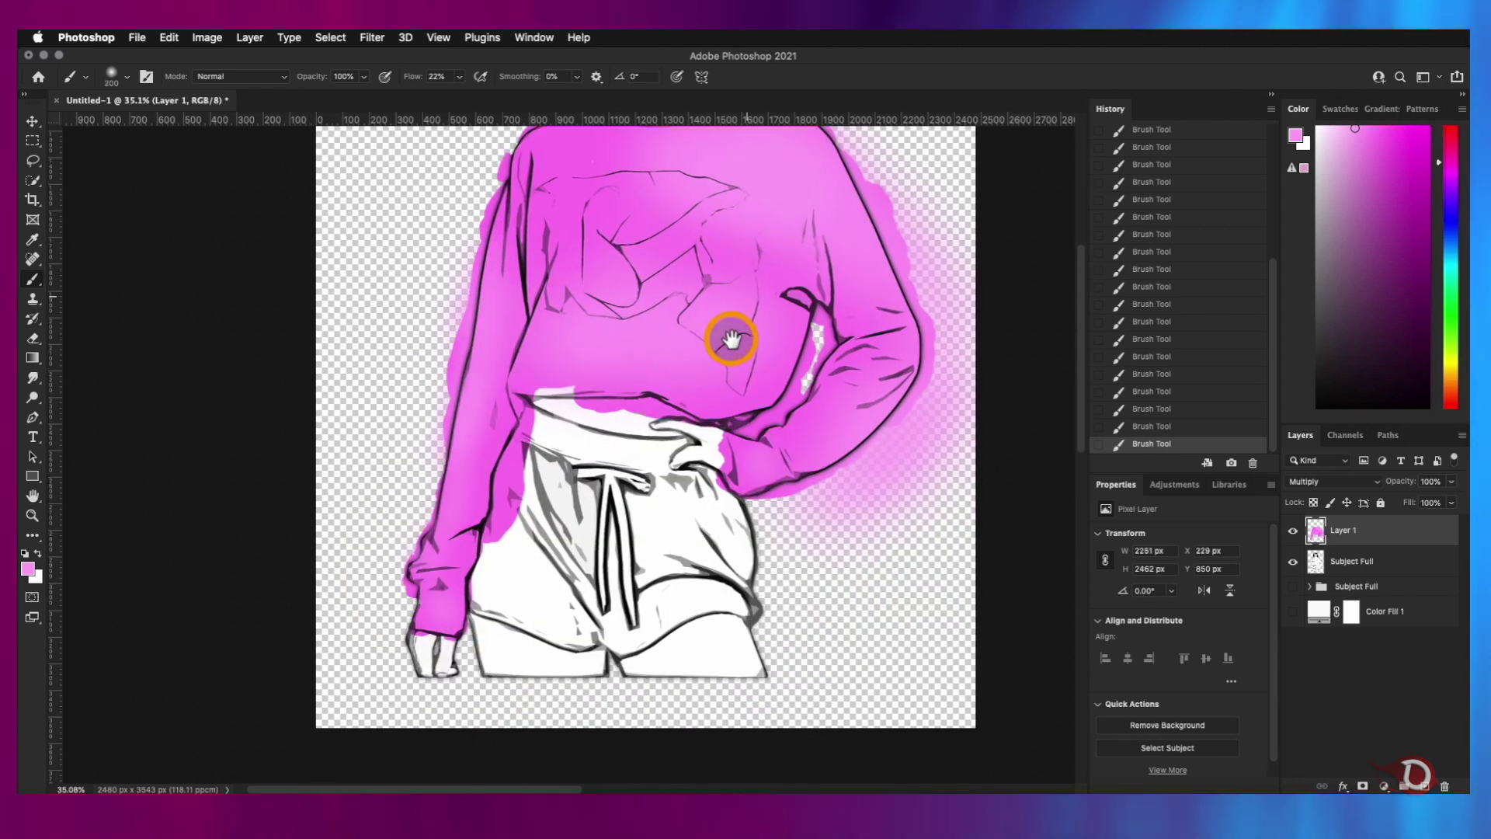
{"action": "left_click_drag", "start_coordinate": [730, 339], "coordinate": [707, 518]}
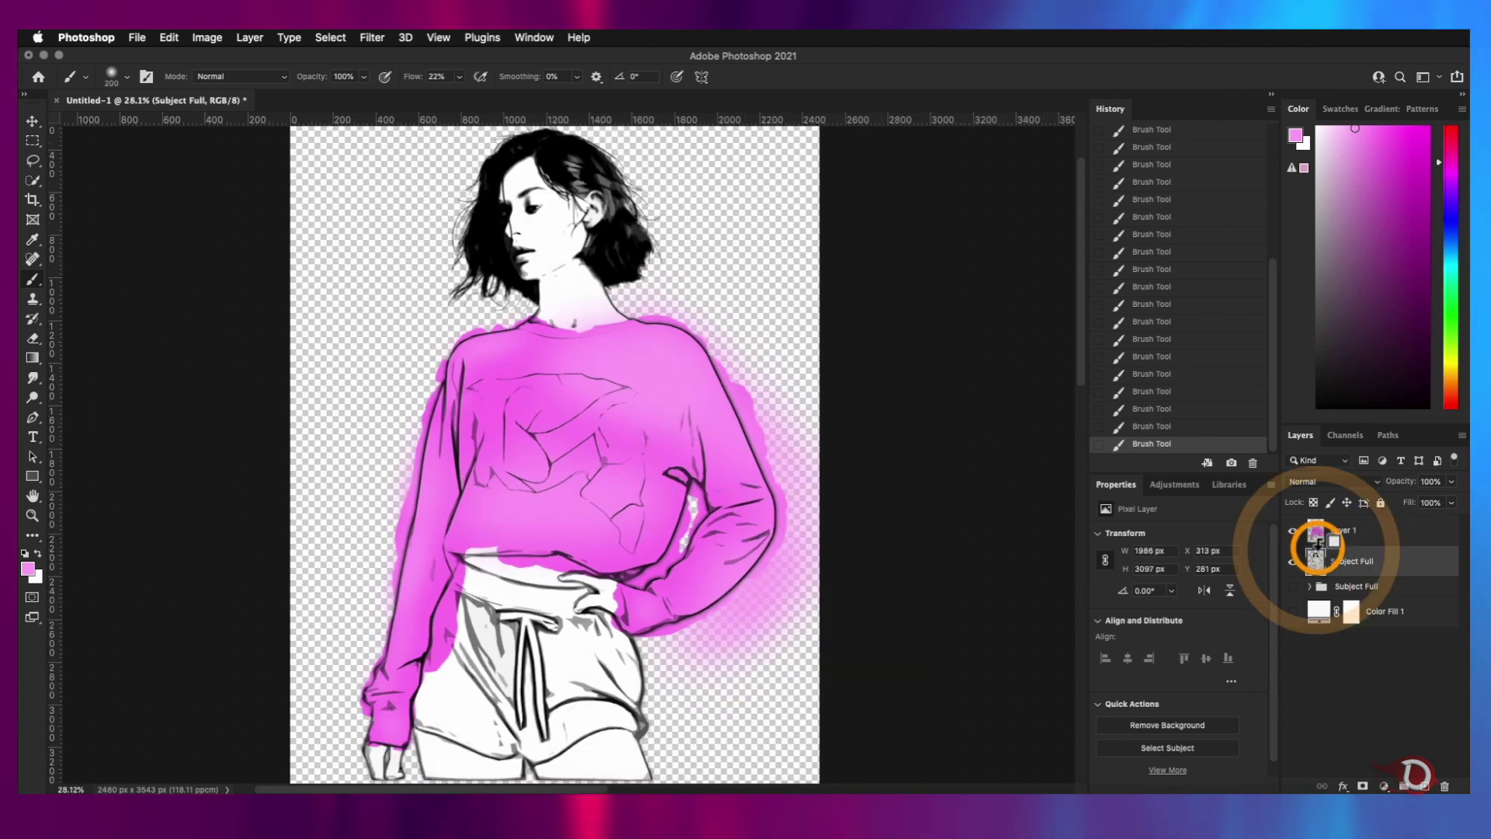
Clip the colour layer to the stamped Subject Full layer and mask out the magenta spilling onto the shorts beside the sleeve
{"action": "left_click", "coordinate": [1314, 544], "text": "alt"}
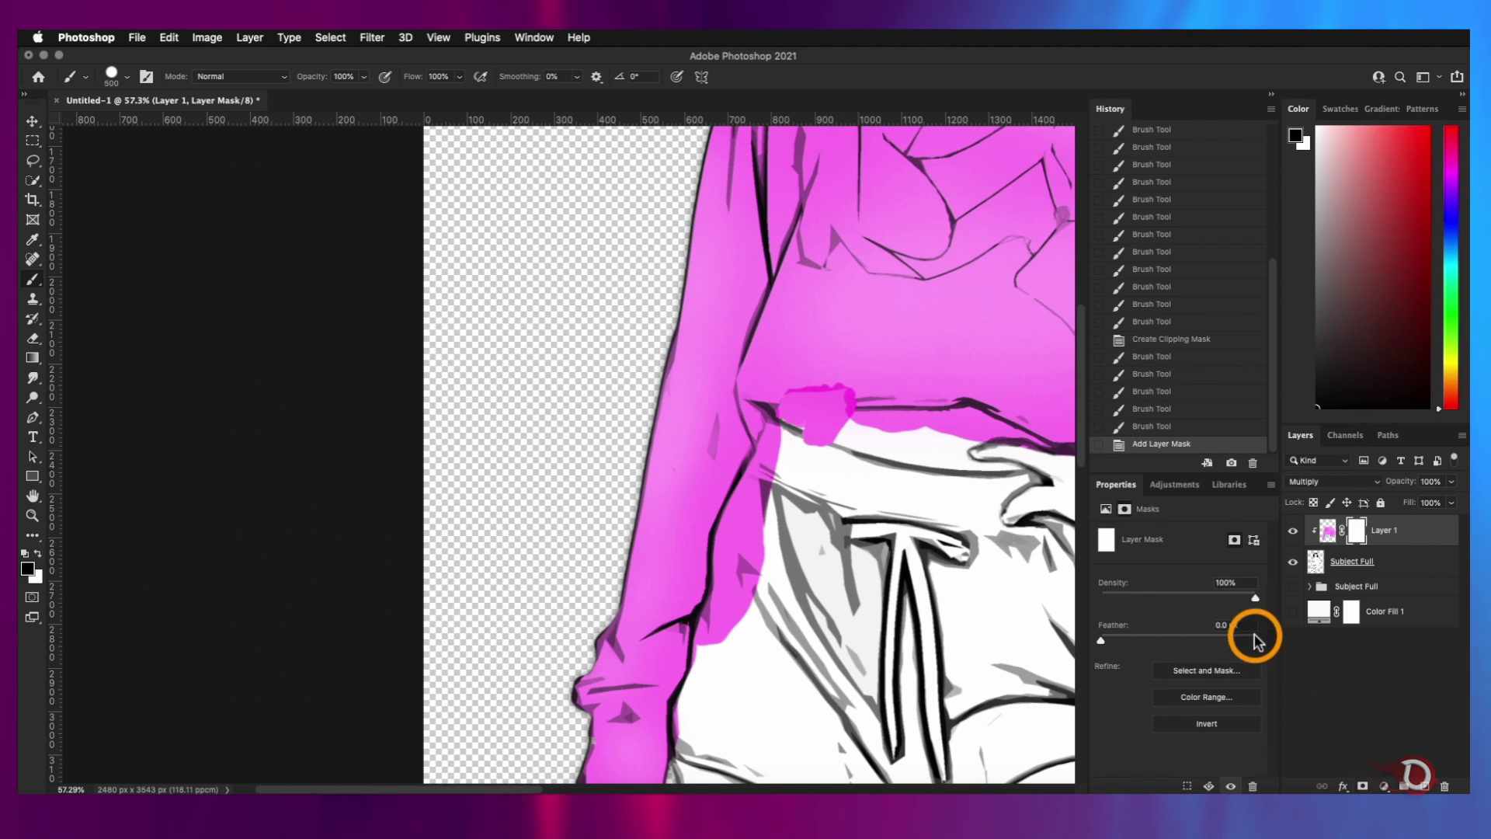
{"action": "left_click_drag", "start_coordinate": [950, 559], "coordinate": [882, 398]}
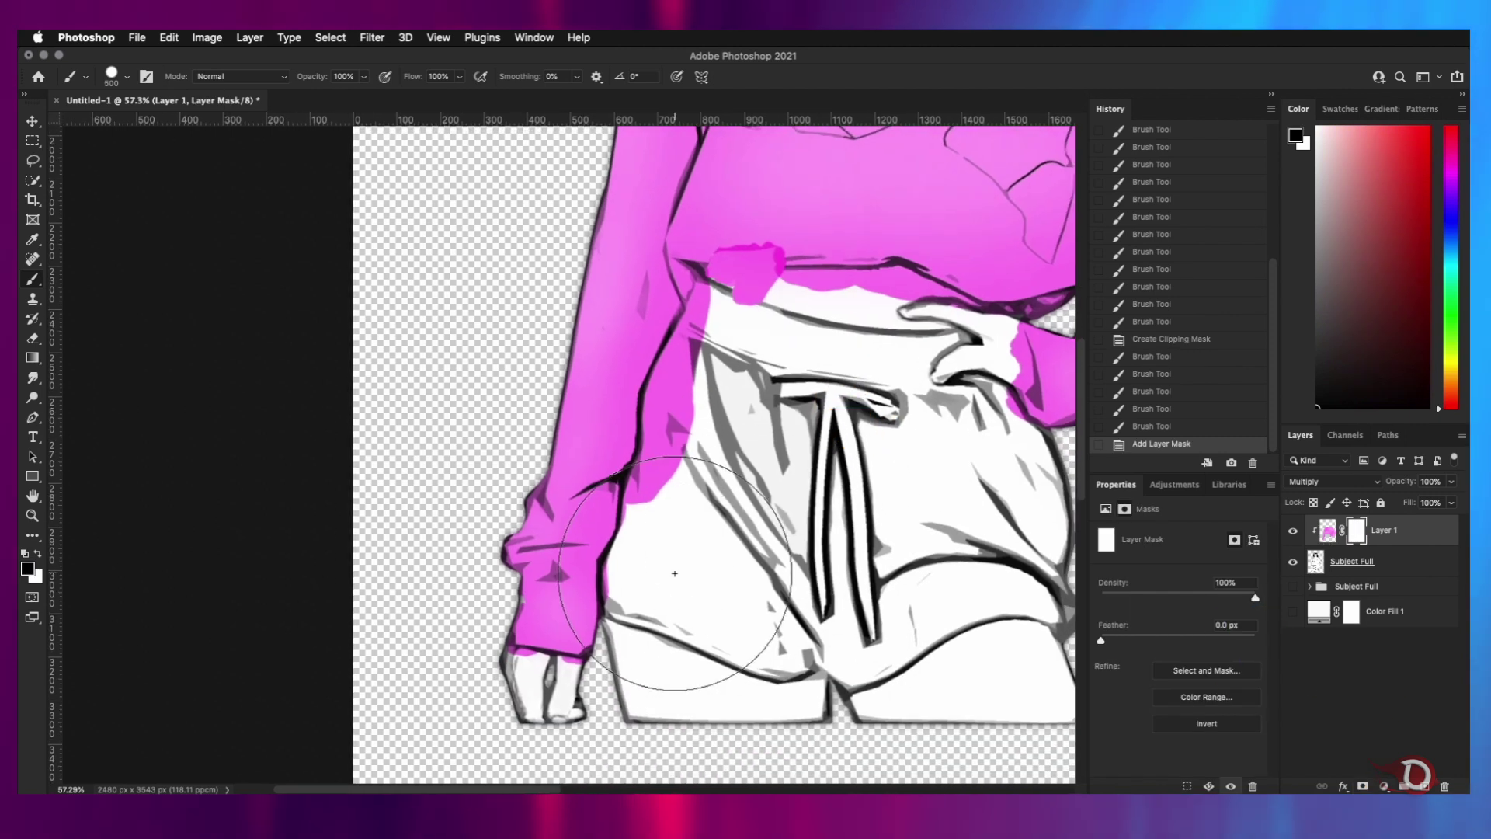
{"action": "left_click_drag", "start_coordinate": [613, 600], "coordinate": [650, 439]}
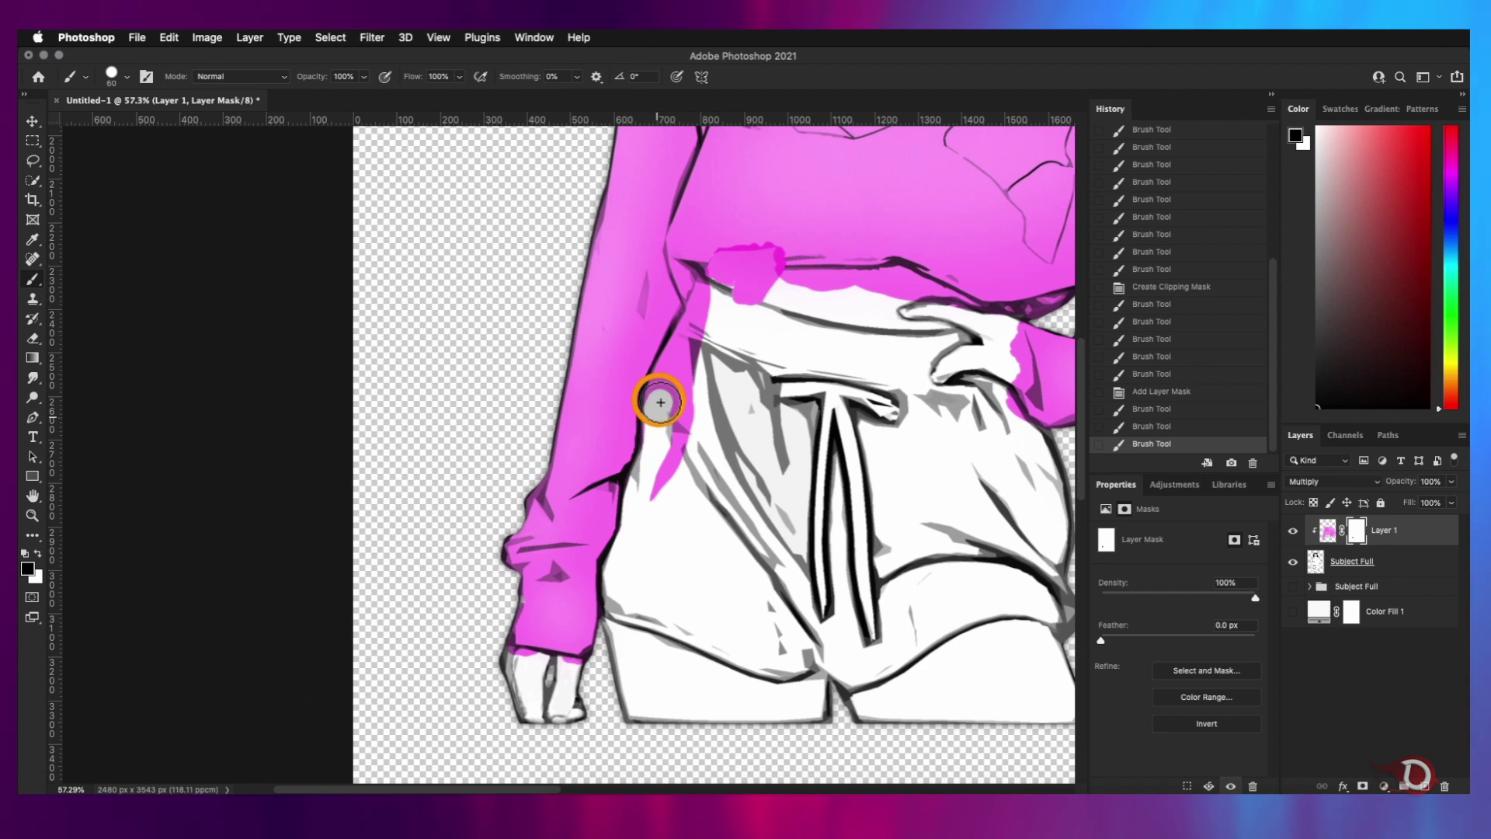
{"action": "mouse_move", "coordinate": [703, 296]}
{"action": "left_mouse_down"}
{"action": "mouse_move", "coordinate": [662, 473]}
{"action": "mouse_move", "coordinate": [662, 390]}
{"action": "left_mouse_up"}
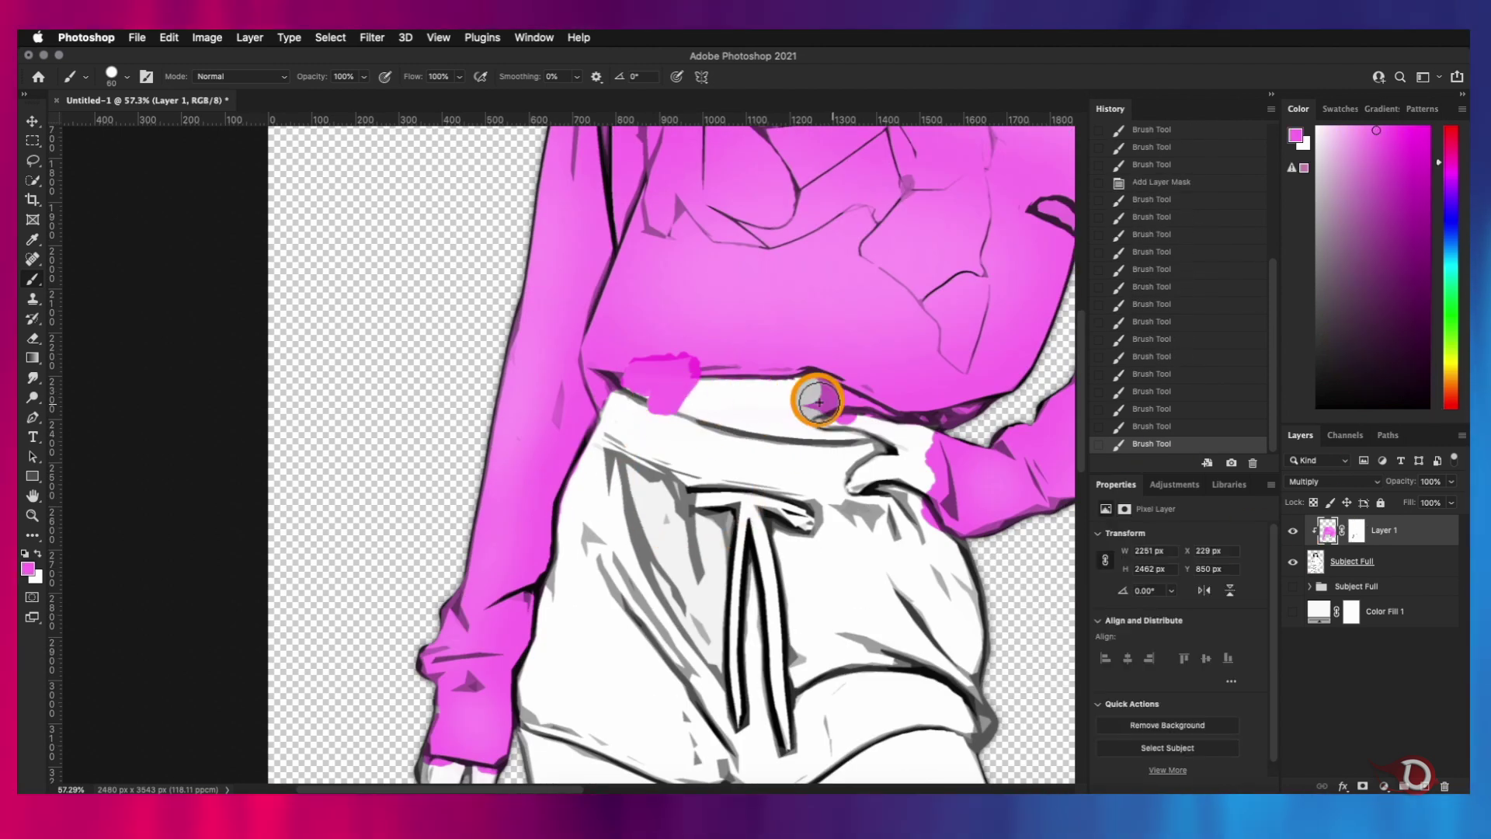
Undo the recent brush strokes around the sweater's hem
{"action": "key", "text": "super+z"}
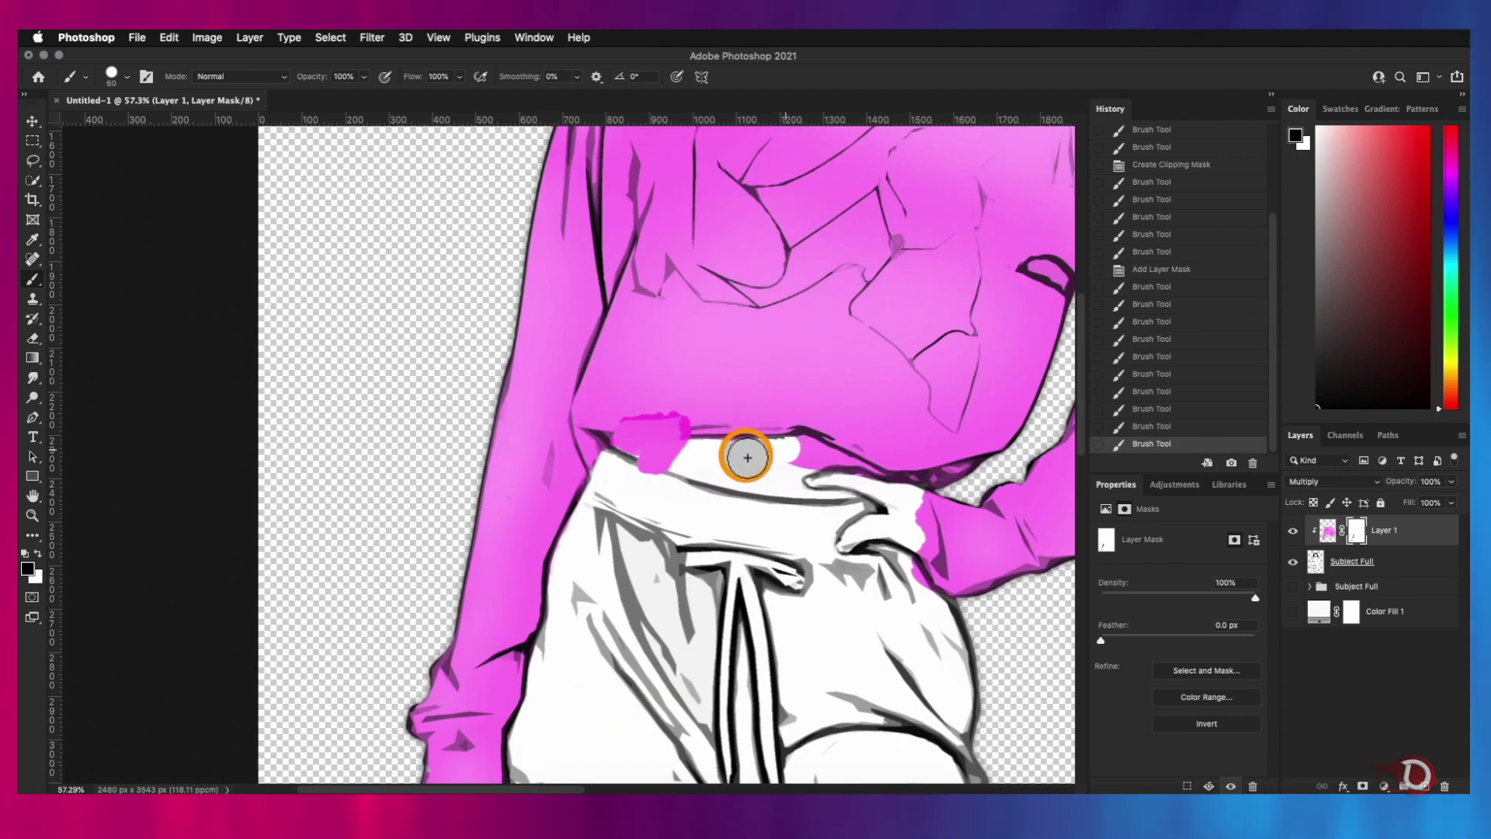
{"action": "key", "text": "super+z"}
{"action": "key", "text": "super+z"}
{"action": "scroll", "coordinate": [815, 505], "scroll_direction": "up", "scroll_amount": 10}
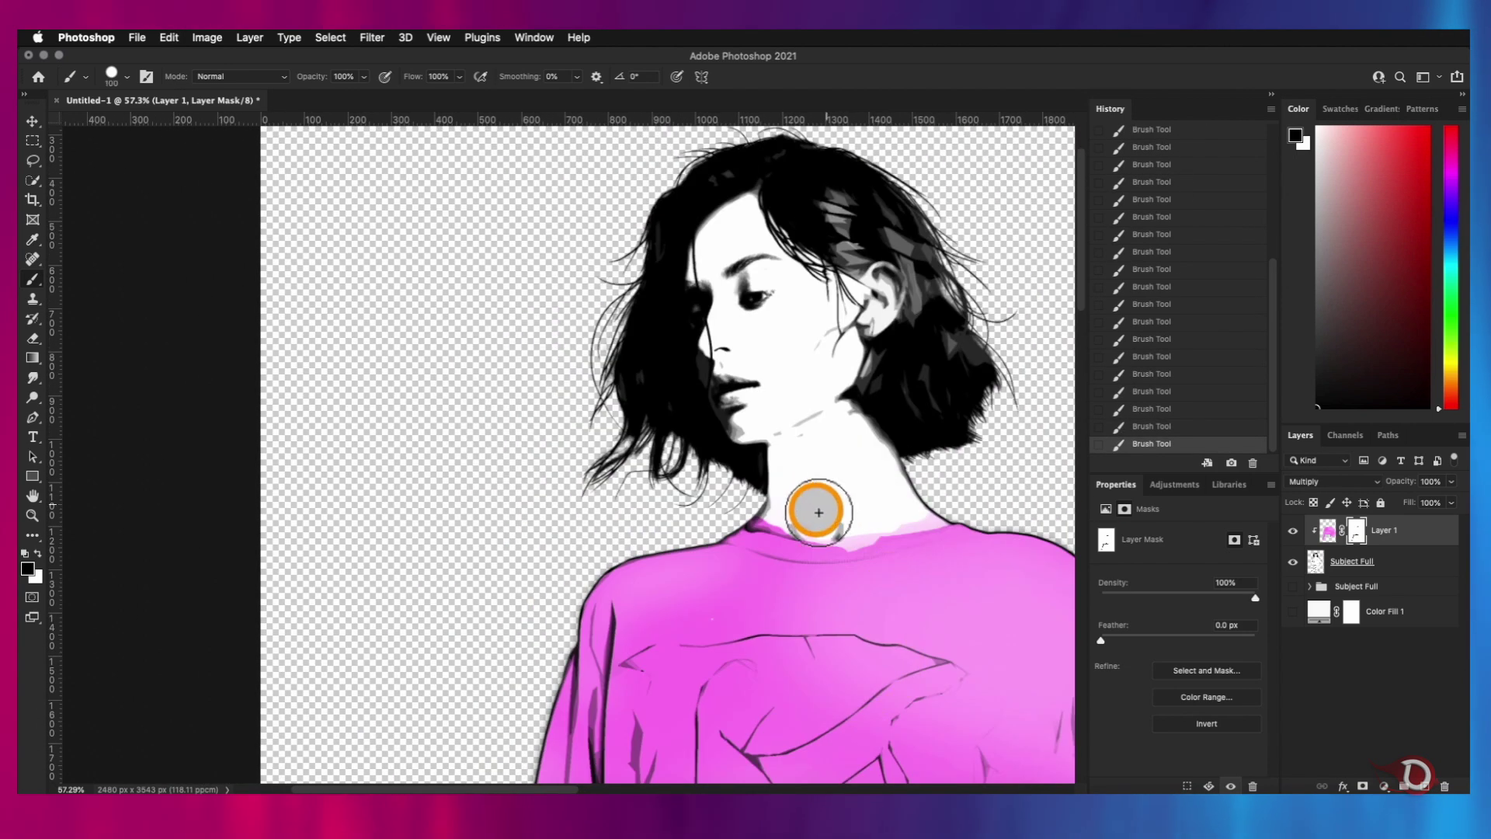
{"action": "key", "text": "bracketright"}
{"action": "key", "text": "bracketright"}
{"action": "key", "text": "bracketright"}
{"action": "key", "text": "bracketright"}
{"action": "key", "text": "super+shift+z"}
{"action": "key", "text": "super+shift+z"}
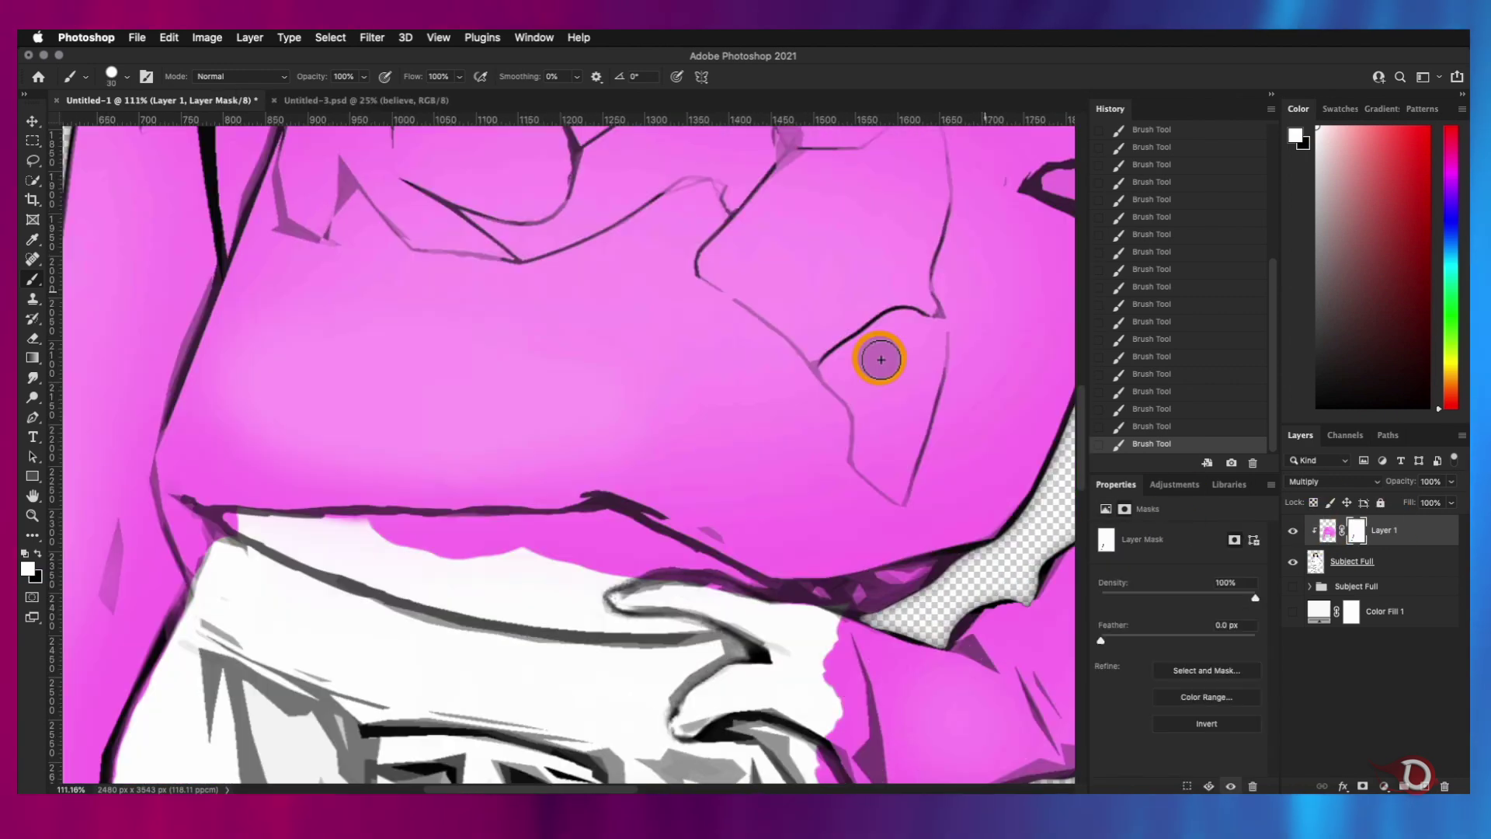
Mask out the magenta spilling below the hem, onto the hand and along the neckline, restoring the collar's edge where needed
{"action": "left_click_drag", "start_coordinate": [571, 536], "coordinate": [438, 556]}
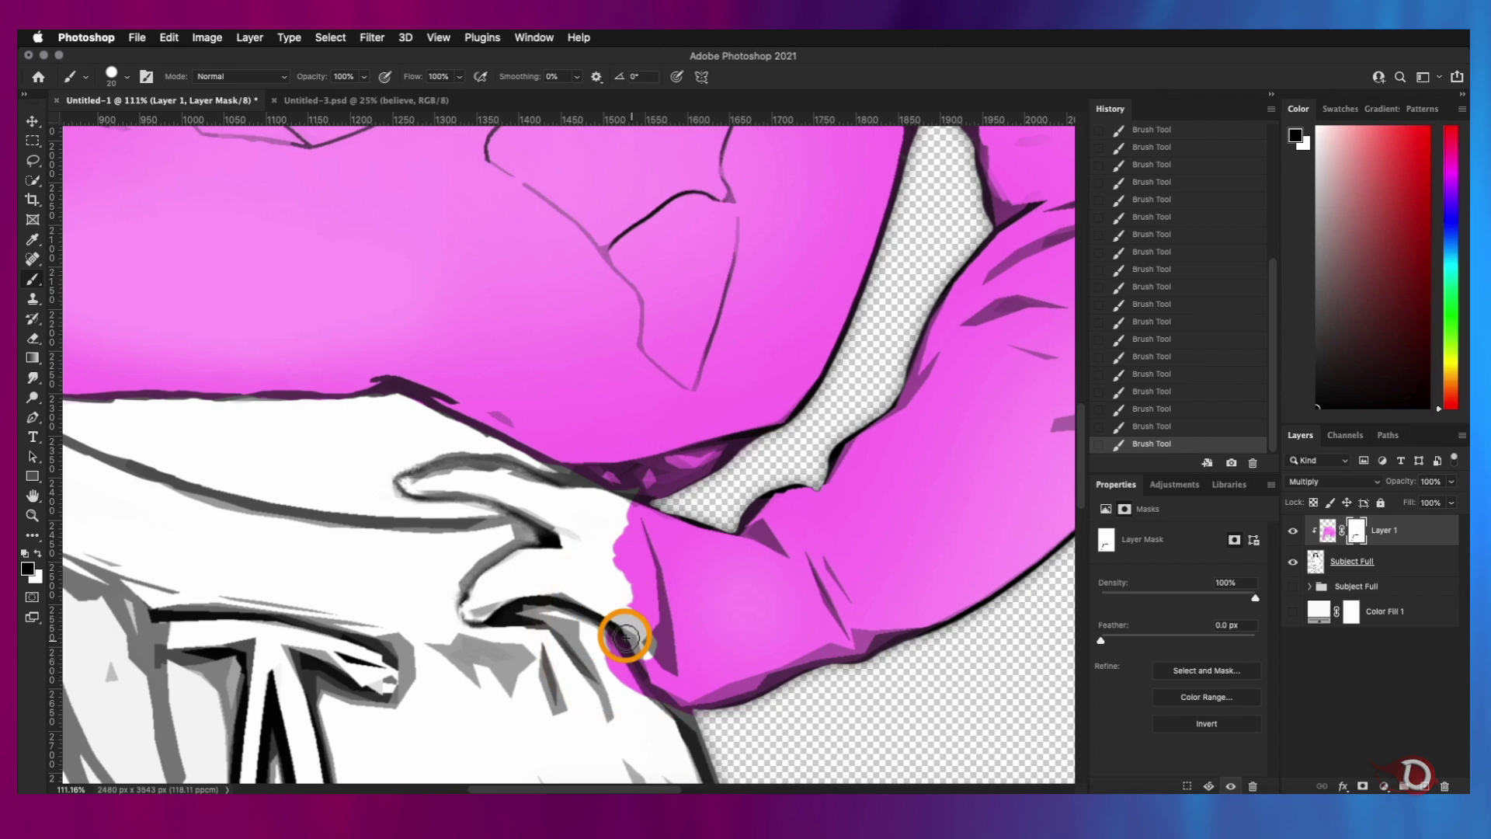
{"action": "mouse_move", "coordinate": [626, 632]}
{"action": "left_mouse_down"}
{"action": "mouse_move", "coordinate": [689, 715]}
{"action": "mouse_move", "coordinate": [642, 609]}
{"action": "mouse_move", "coordinate": [616, 610]}
{"action": "left_mouse_up"}
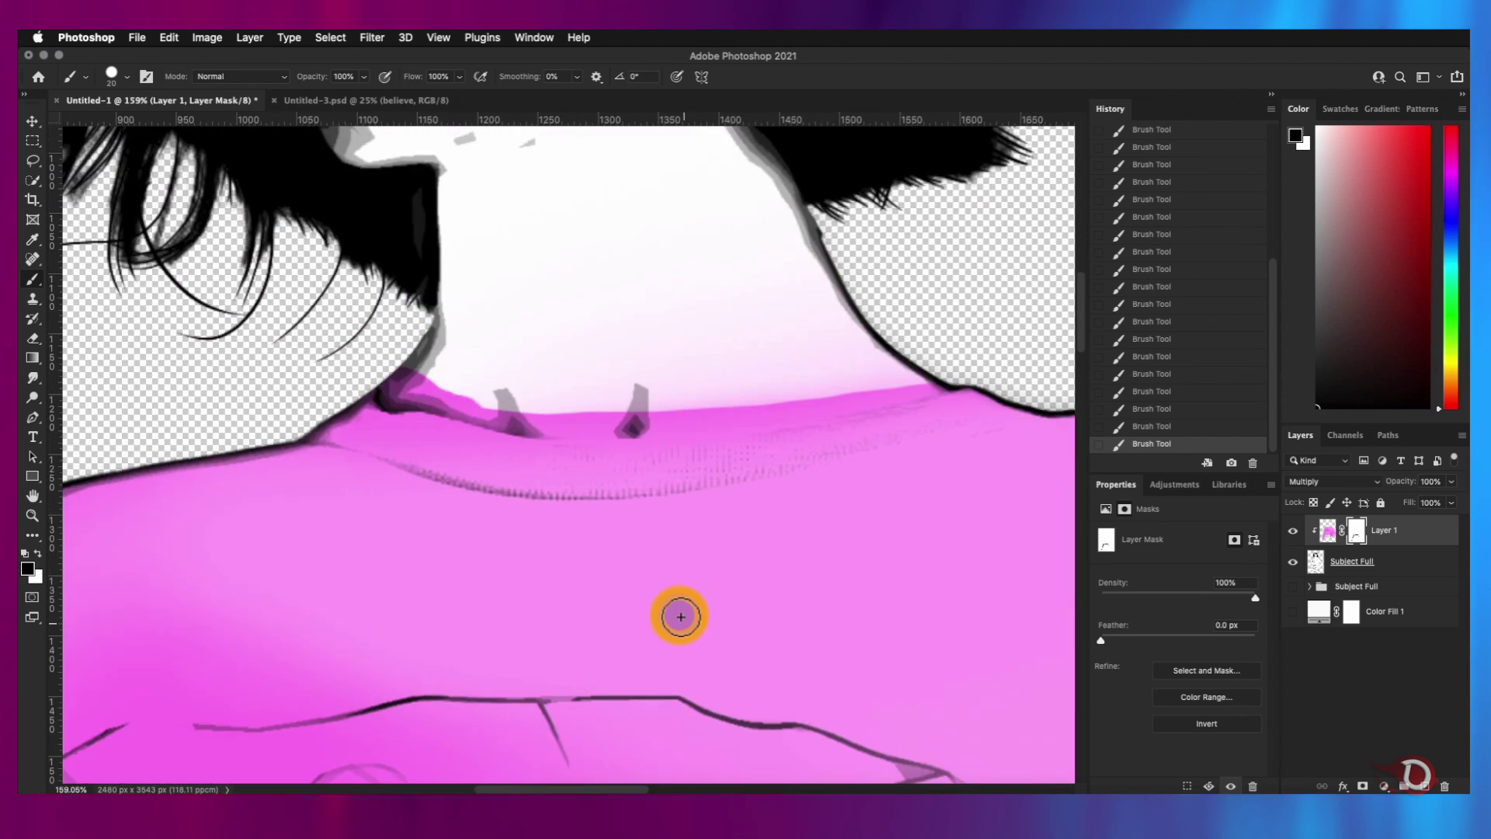
{"action": "left_click_drag", "start_coordinate": [660, 423], "coordinate": [783, 413]}
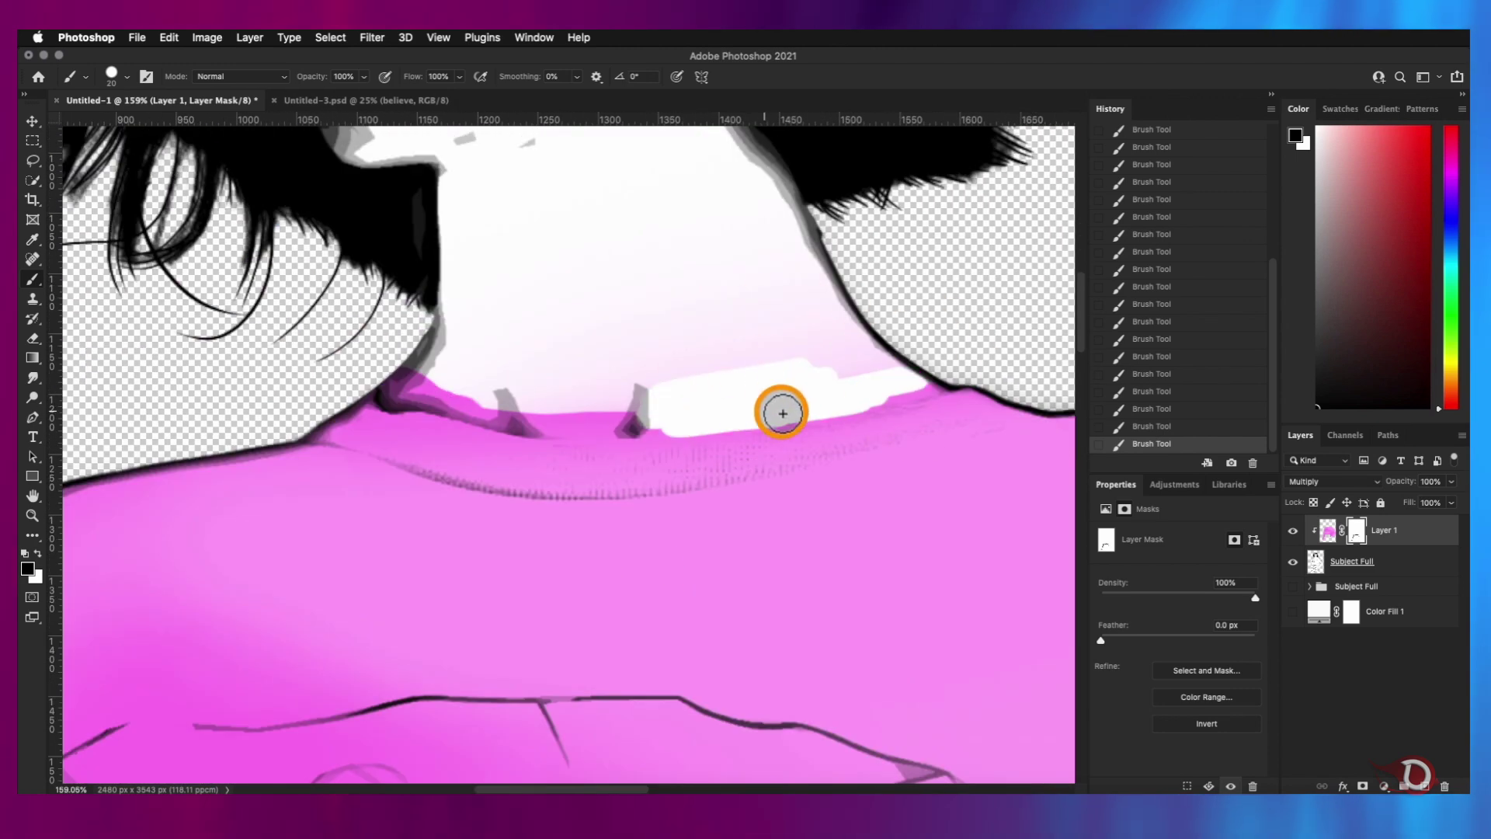
{"action": "mouse_move", "coordinate": [897, 390]}
{"action": "left_mouse_down"}
{"action": "mouse_move", "coordinate": [797, 413]}
{"action": "mouse_move", "coordinate": [793, 475]}
{"action": "mouse_move", "coordinate": [830, 382]}
{"action": "mouse_move", "coordinate": [622, 422]}
{"action": "mouse_move", "coordinate": [702, 413]}
{"action": "mouse_move", "coordinate": [644, 427]}
{"action": "mouse_move", "coordinate": [389, 391]}
{"action": "left_mouse_up"}
{"action": "key", "text": "x"}
{"action": "left_click_drag", "start_coordinate": [390, 396], "coordinate": [422, 426]}
Enlarge the mask brush to 90 px and hide the leftover pink tint on the neck
{"action": "key", "text": "x"}
{"action": "key", "text": "bracketright"}
{"action": "key", "text": "bracketright"}
{"action": "key", "text": "bracketright"}
{"action": "key", "text": "bracketright"}
{"action": "key", "text": "bracketright"}
{"action": "key", "text": "bracketright"}
{"action": "key", "text": "bracketright"}
{"action": "left_click_drag", "start_coordinate": [679, 166], "coordinate": [590, 350]}
{"action": "scroll", "coordinate": [590, 380], "scroll_direction": "down", "scroll_amount": 8}
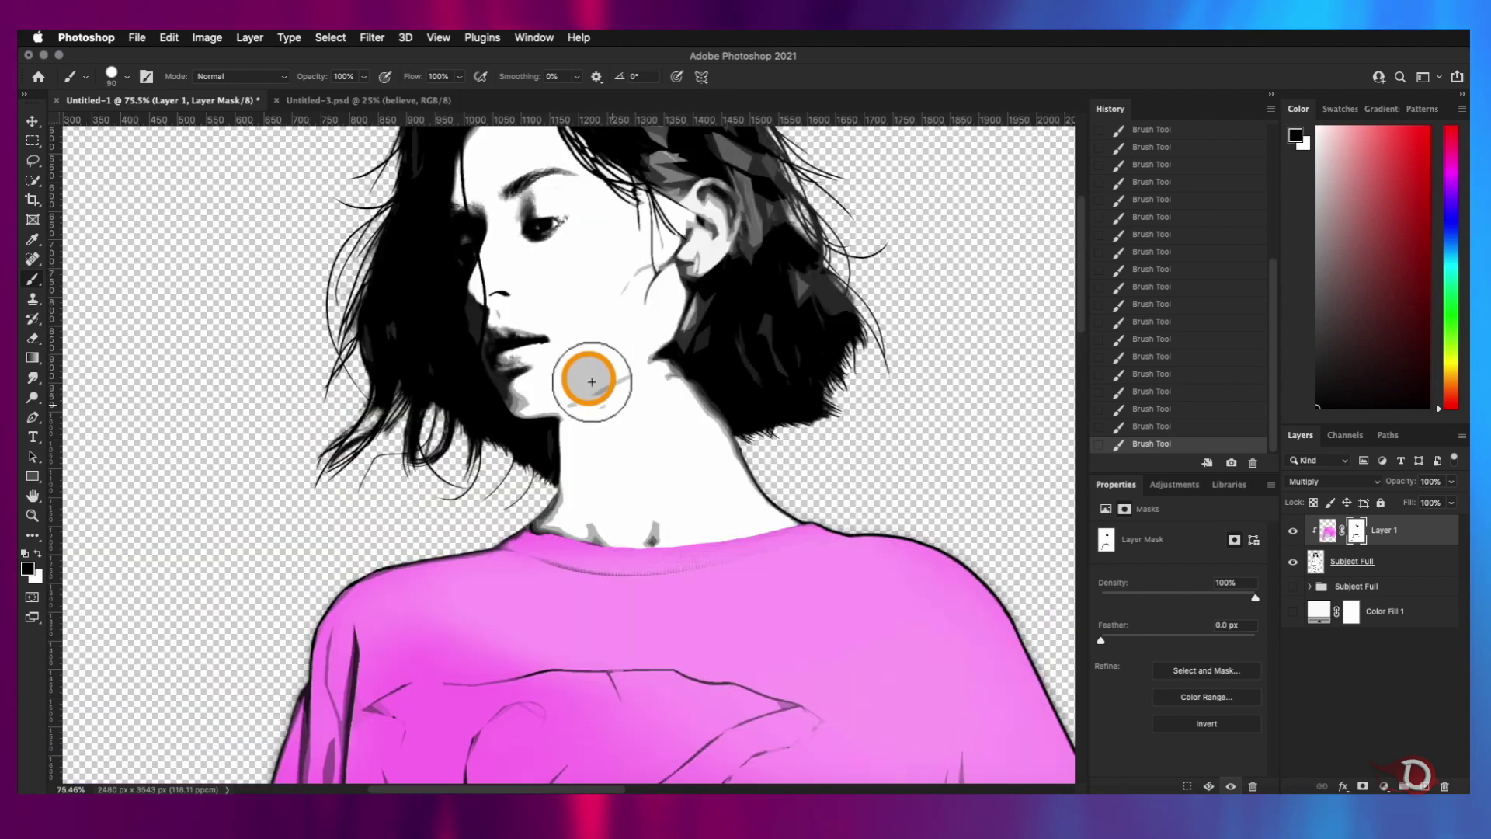
Rename the sweater's colour layer as Tshirt and paint the shorts dark blue on a new layer set to Multiply
{"action": "double_click", "coordinate": [1385, 530]}
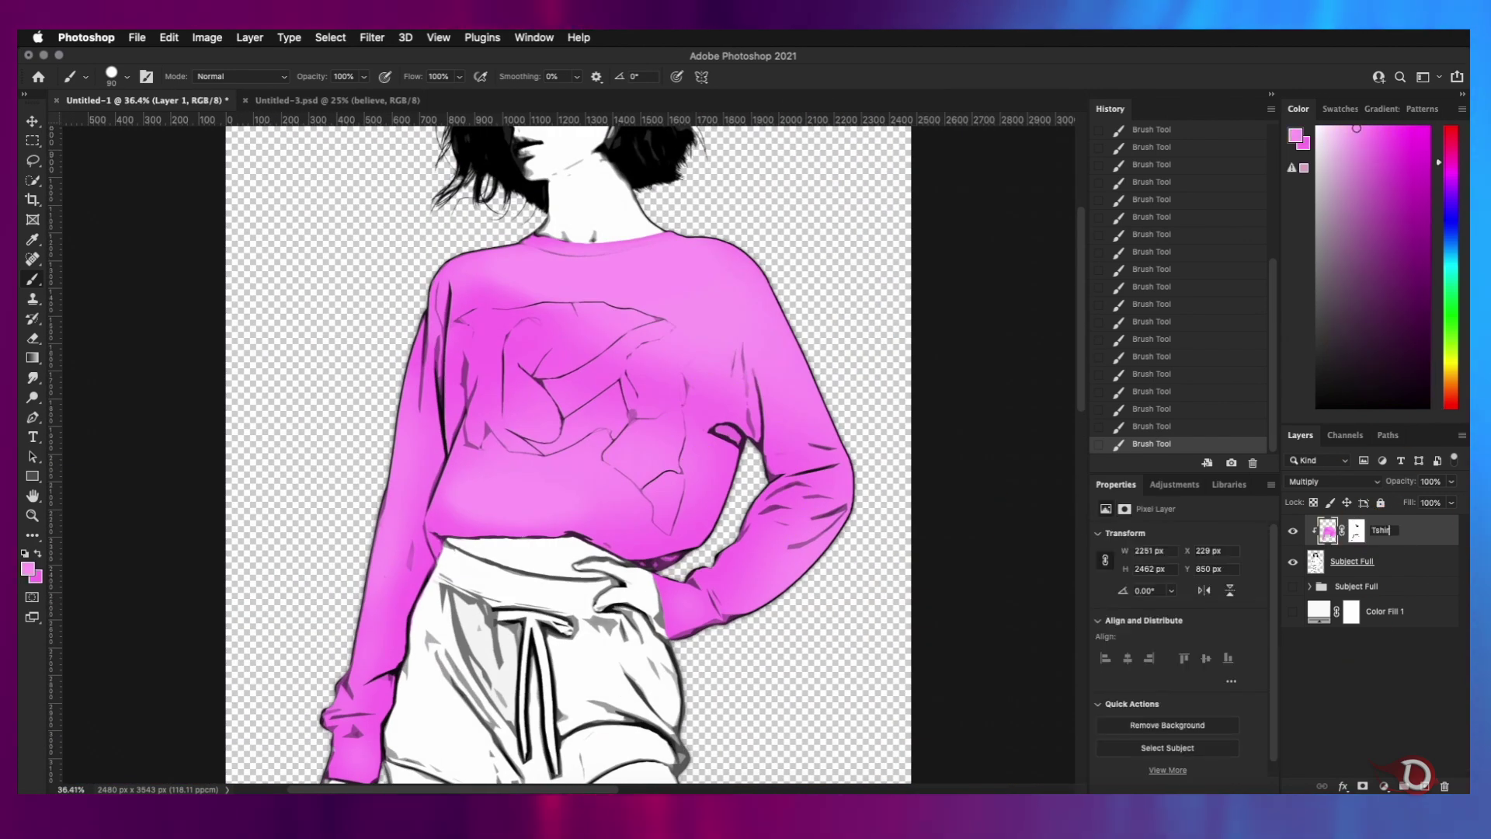
{"action": "left_click", "coordinate": [1421, 231]}
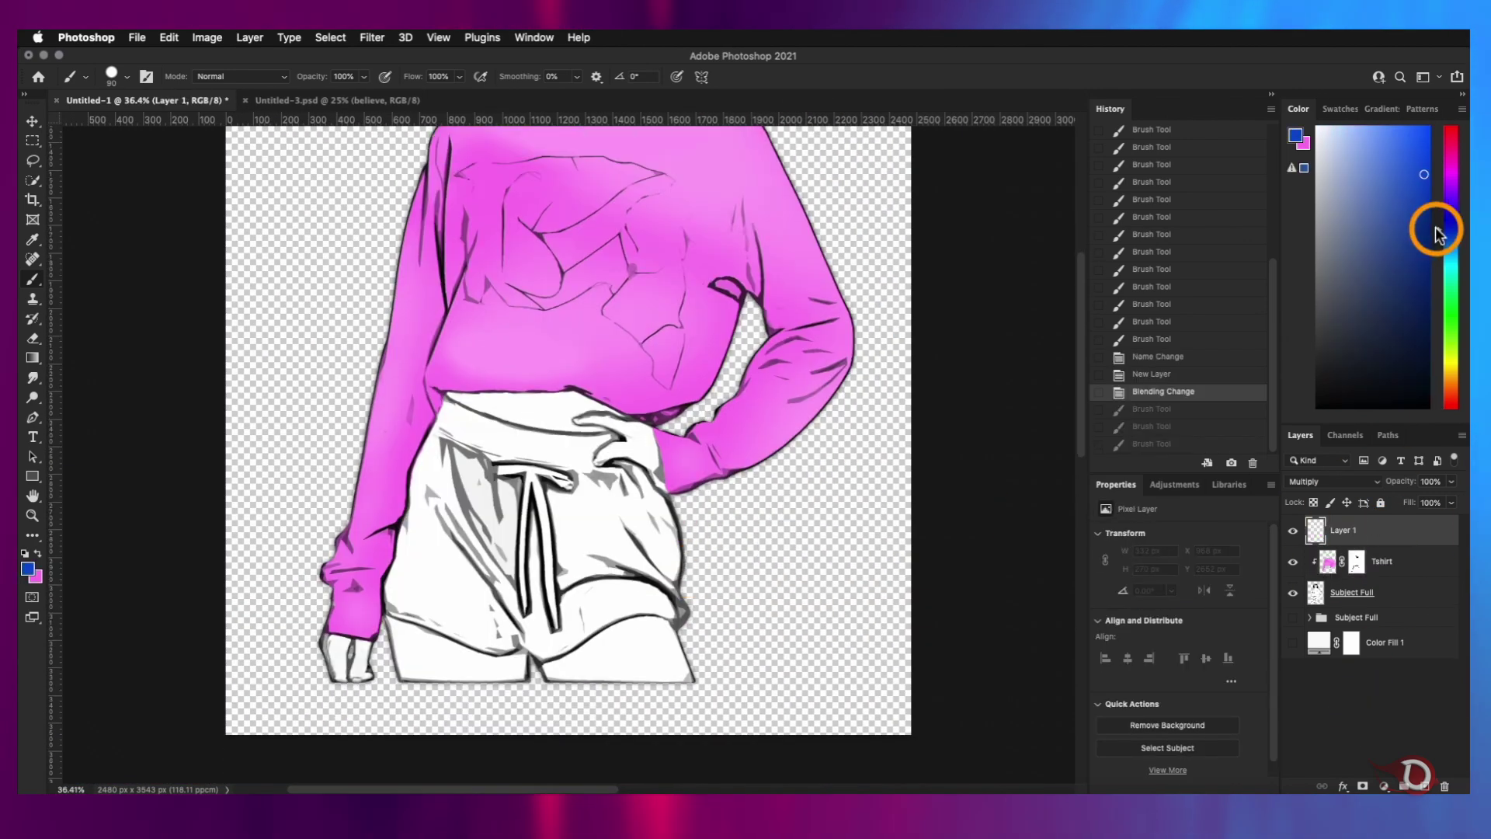
{"action": "mouse_move", "coordinate": [559, 512]}
{"action": "left_mouse_down"}
{"action": "mouse_move", "coordinate": [593, 549]}
{"action": "mouse_move", "coordinate": [455, 616]}
{"action": "mouse_move", "coordinate": [684, 590]}
{"action": "left_mouse_up"}
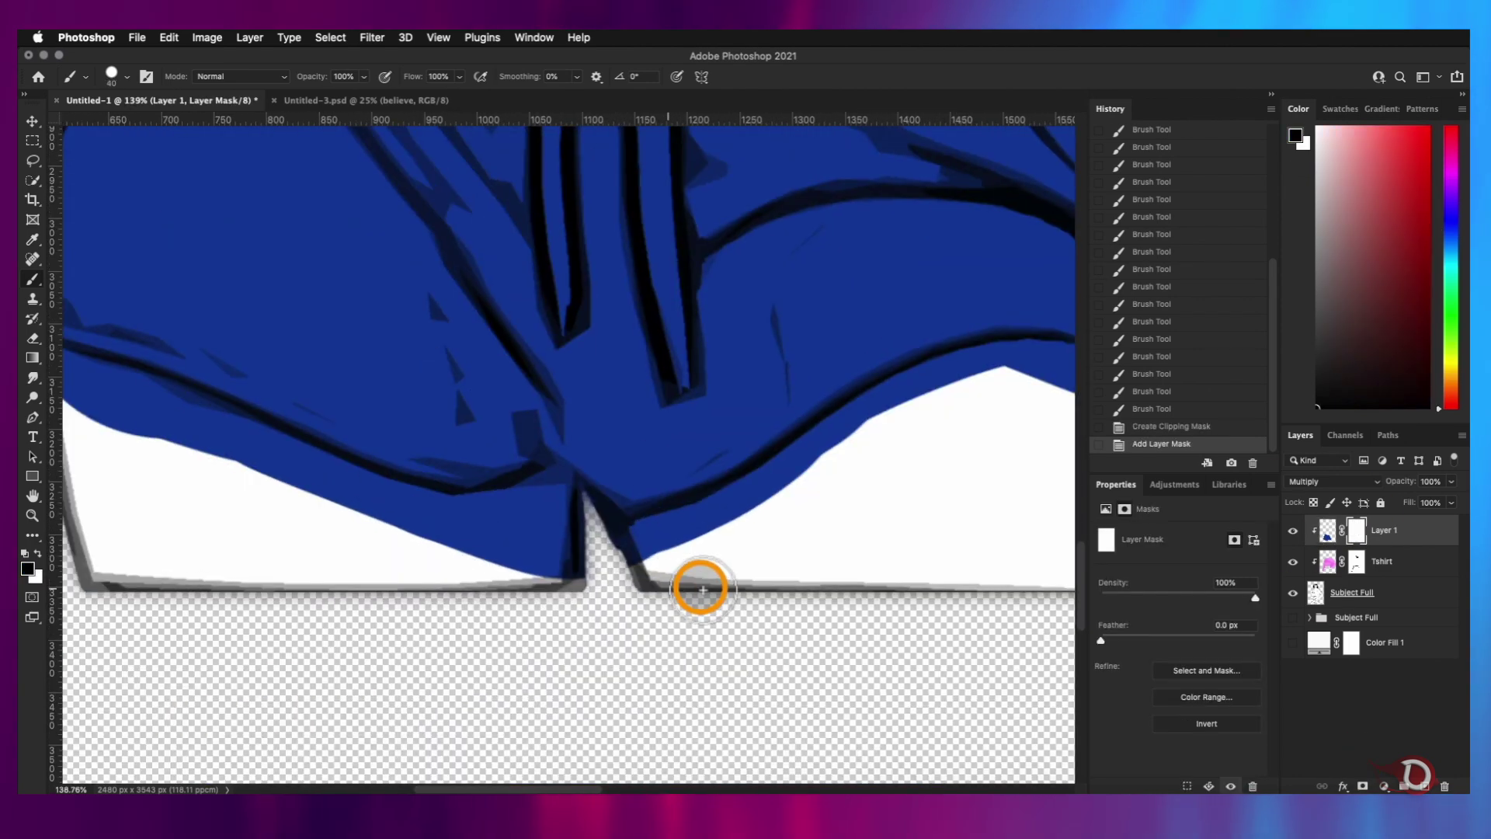
Mask out the blue spilling onto the legs, the hand and the midriff above the waistband
{"action": "left_click_drag", "start_coordinate": [699, 589], "coordinate": [683, 525]}
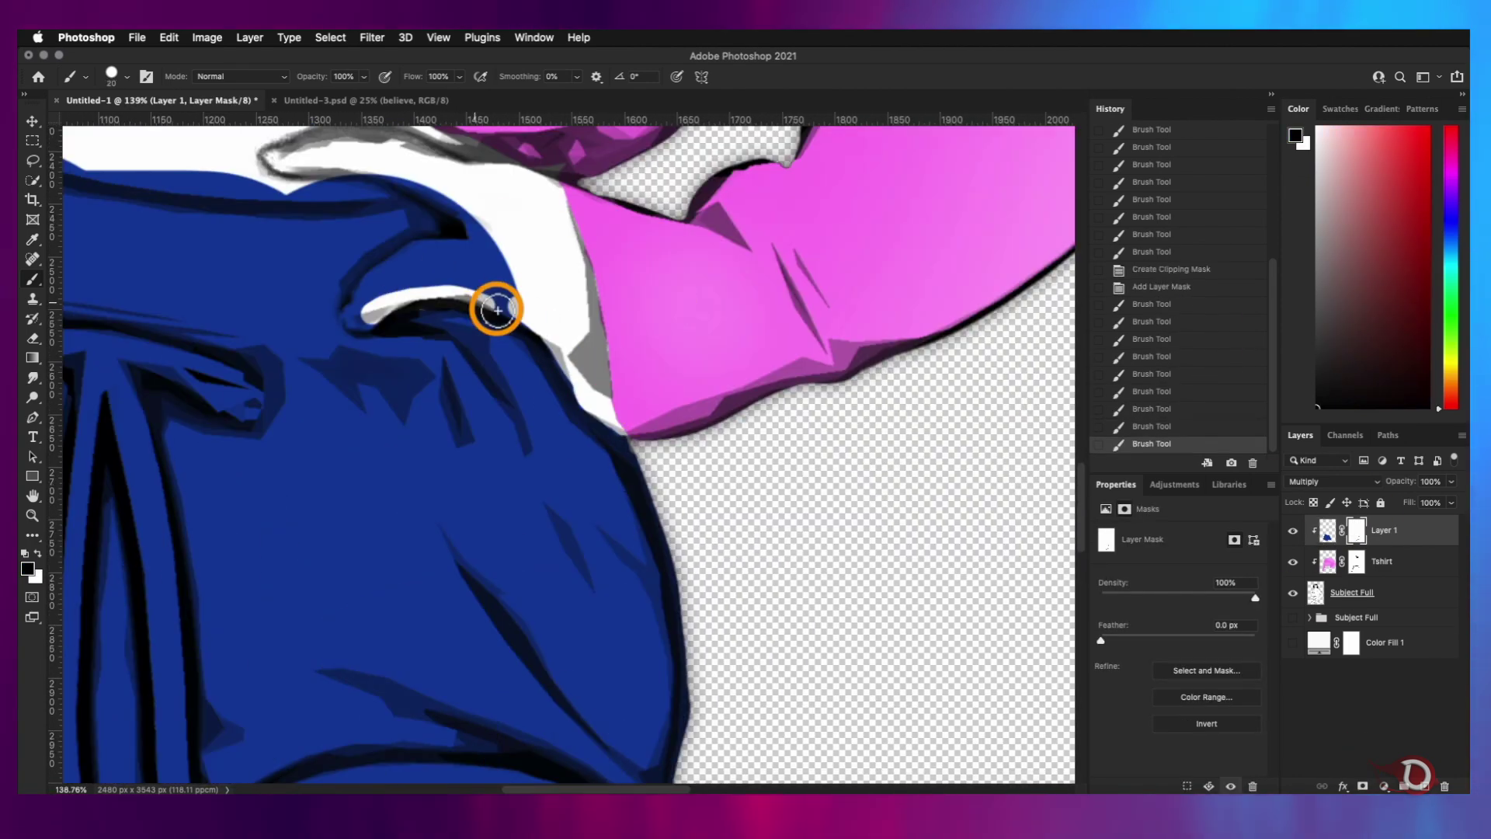
{"action": "left_click_drag", "start_coordinate": [497, 310], "coordinate": [365, 300]}
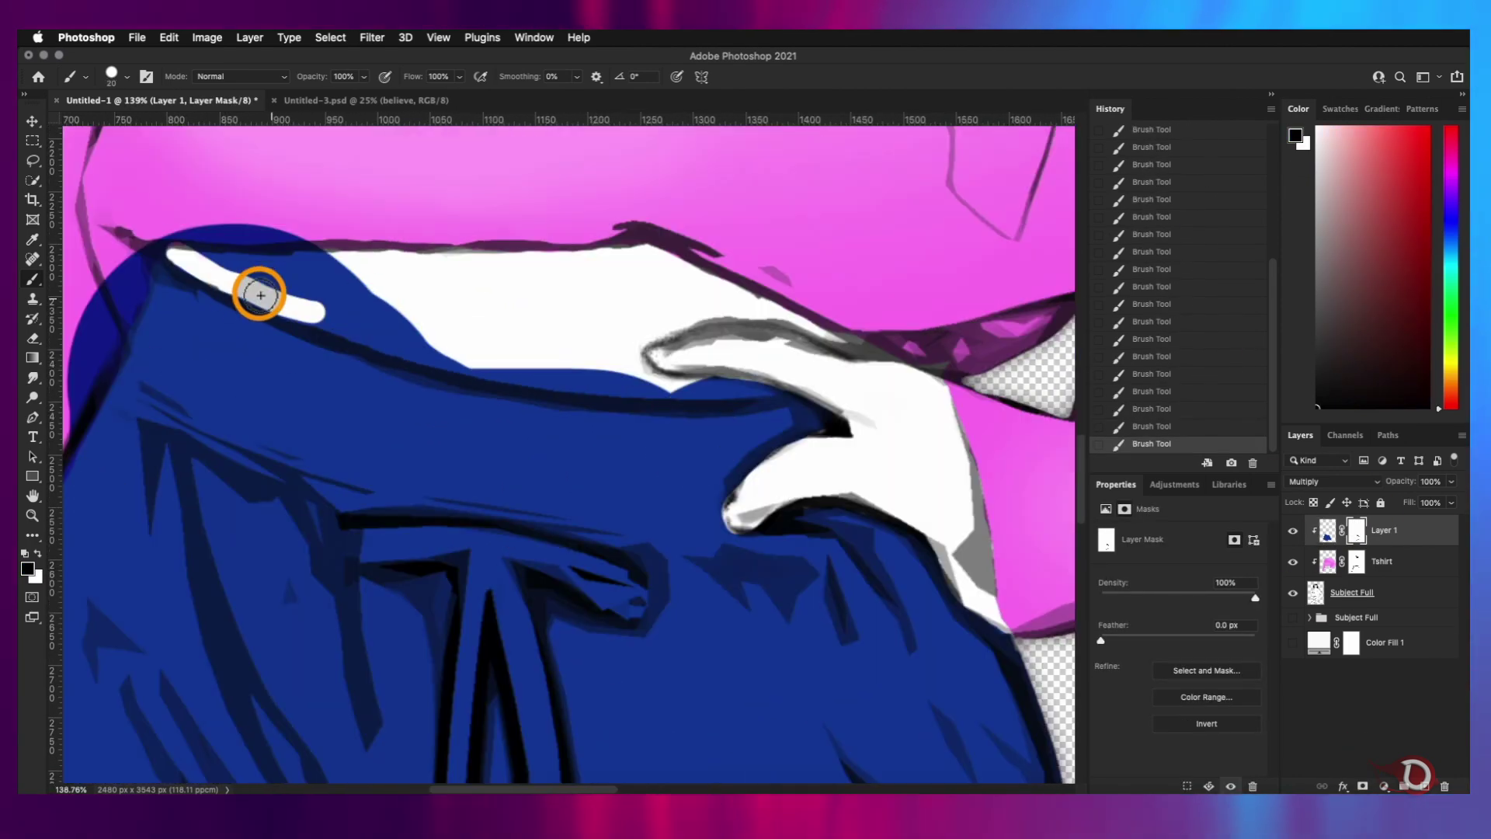
{"action": "left_click_drag", "start_coordinate": [257, 293], "coordinate": [232, 291]}
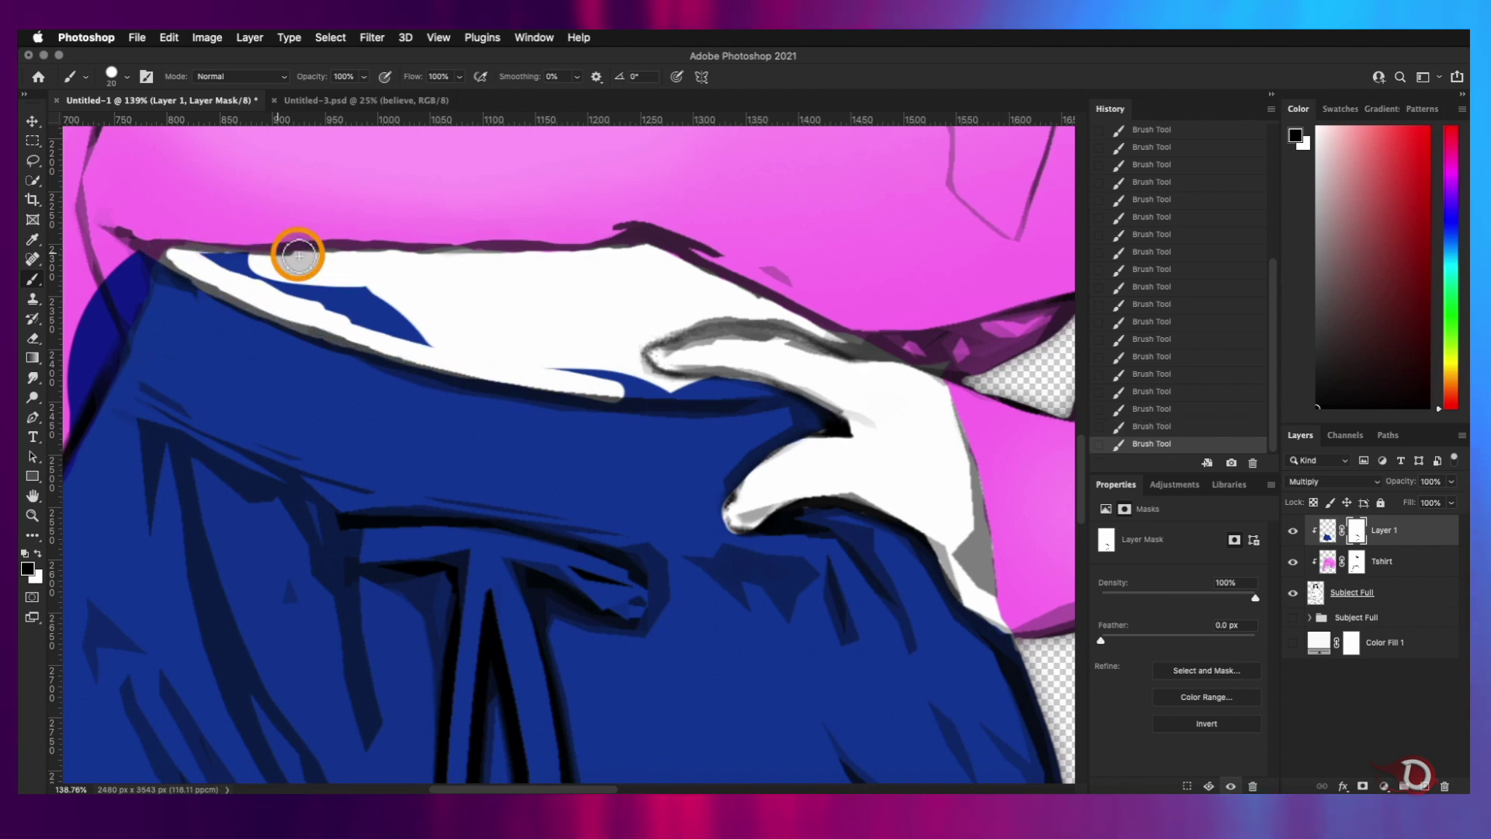
{"action": "mouse_move", "coordinate": [296, 249]}
{"action": "left_mouse_down"}
{"action": "mouse_move", "coordinate": [665, 390]}
{"action": "mouse_move", "coordinate": [802, 416]}
{"action": "left_mouse_up"}
Mask out the blue overlapping the straight arm's sleeve and the thigh below the shorts' hem
{"action": "key", "text": "x"}
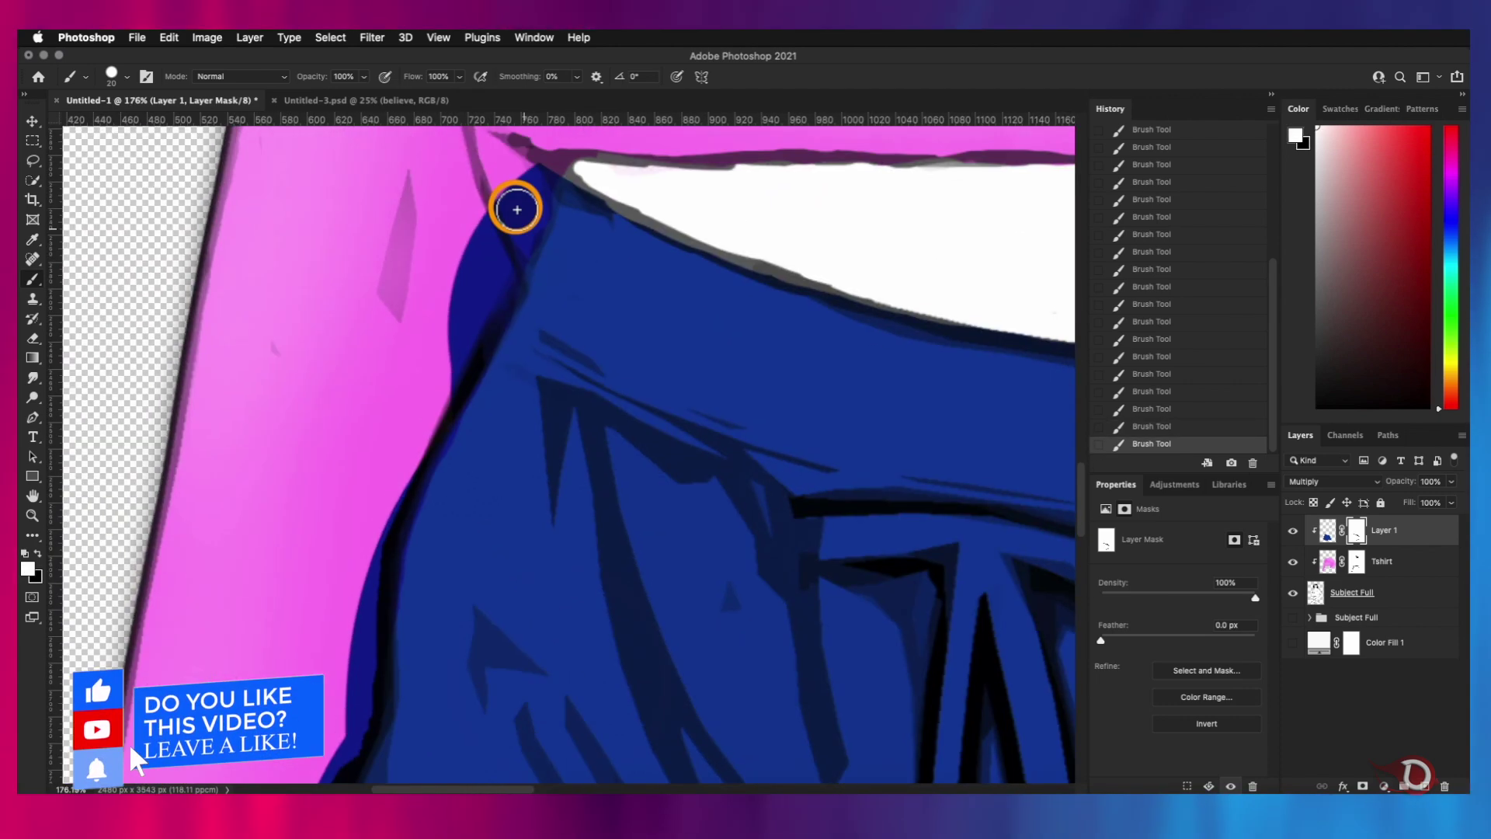
{"action": "key", "text": "x"}
{"action": "mouse_move", "coordinate": [515, 207]}
{"action": "left_mouse_down"}
{"action": "mouse_move", "coordinate": [509, 268]}
{"action": "mouse_move", "coordinate": [425, 348]}
{"action": "left_mouse_up"}
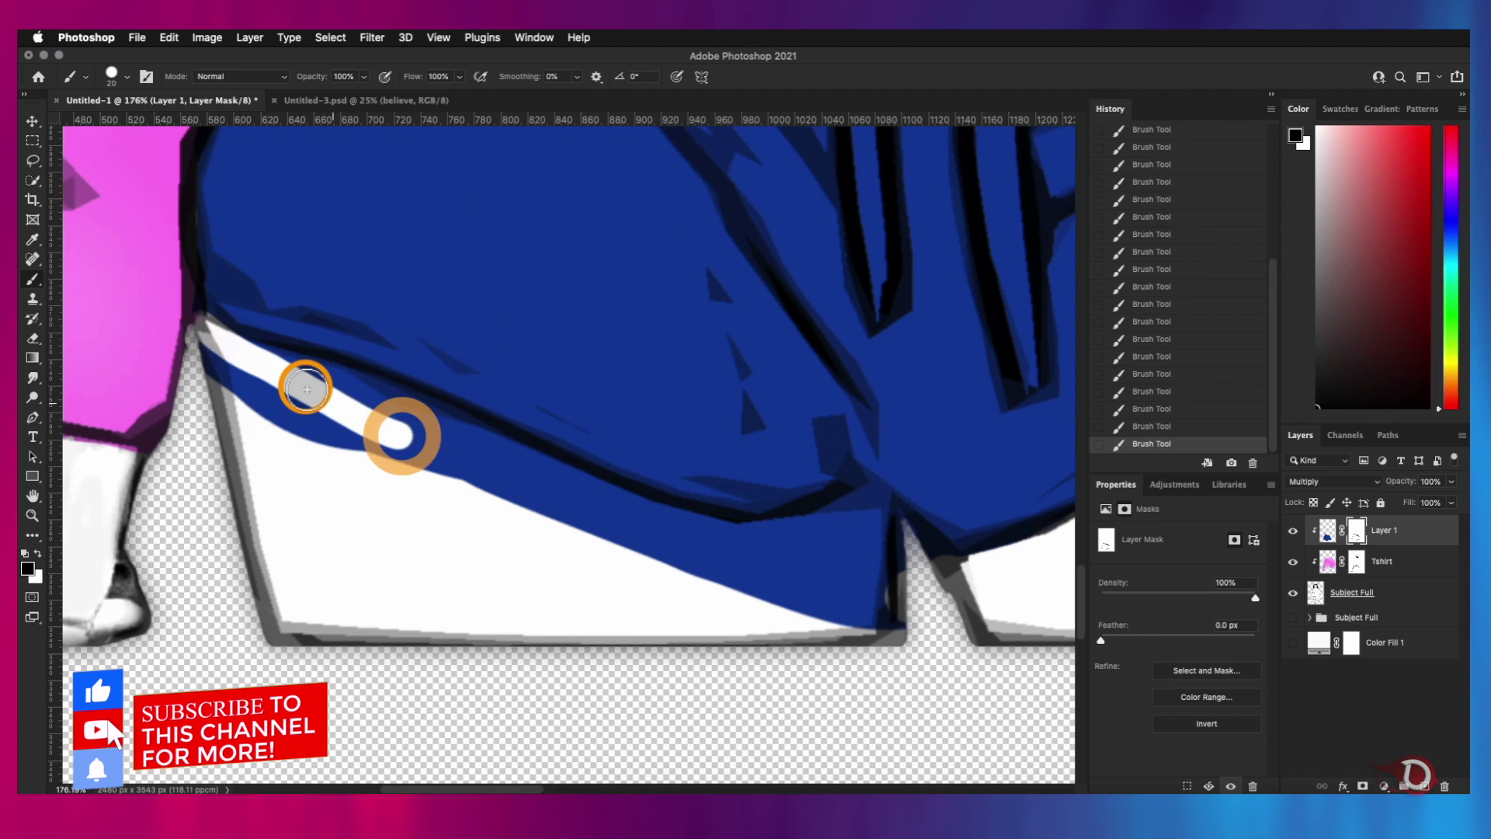
{"action": "mouse_move", "coordinate": [534, 520]}
{"action": "left_mouse_down"}
{"action": "mouse_move", "coordinate": [413, 413]}
{"action": "mouse_move", "coordinate": [463, 476]}
{"action": "mouse_move", "coordinate": [818, 592]}
{"action": "left_mouse_up"}
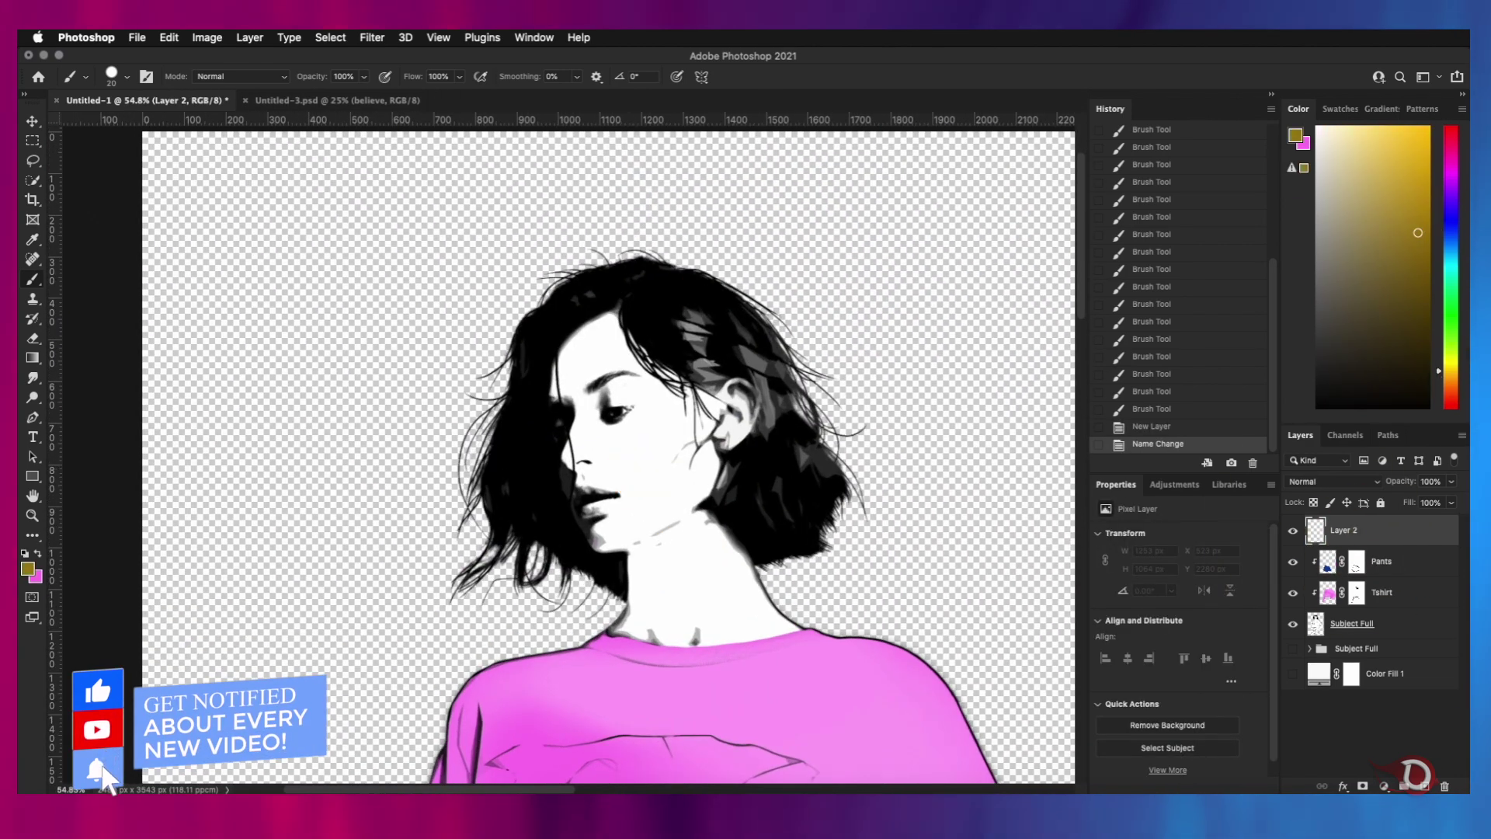
Try beige skin tones as 60 px test strokes across the jaw and cheek
{"action": "left_click", "coordinate": [1347, 146]}
{"action": "key", "text": "bracketright"}
{"action": "key", "text": "bracketright"}
{"action": "key", "text": "bracketright"}
{"action": "key", "text": "bracketright"}
{"action": "left_click_drag", "start_coordinate": [645, 531], "coordinate": [706, 467]}
{"action": "left_click", "coordinate": [1333, 132]}
{"action": "left_click_drag", "start_coordinate": [639, 469], "coordinate": [698, 405]}
Choose a pale peach skin colour with a red-orange hue and undo the test strokes on the face
{"action": "left_click", "coordinate": [1447, 157]}
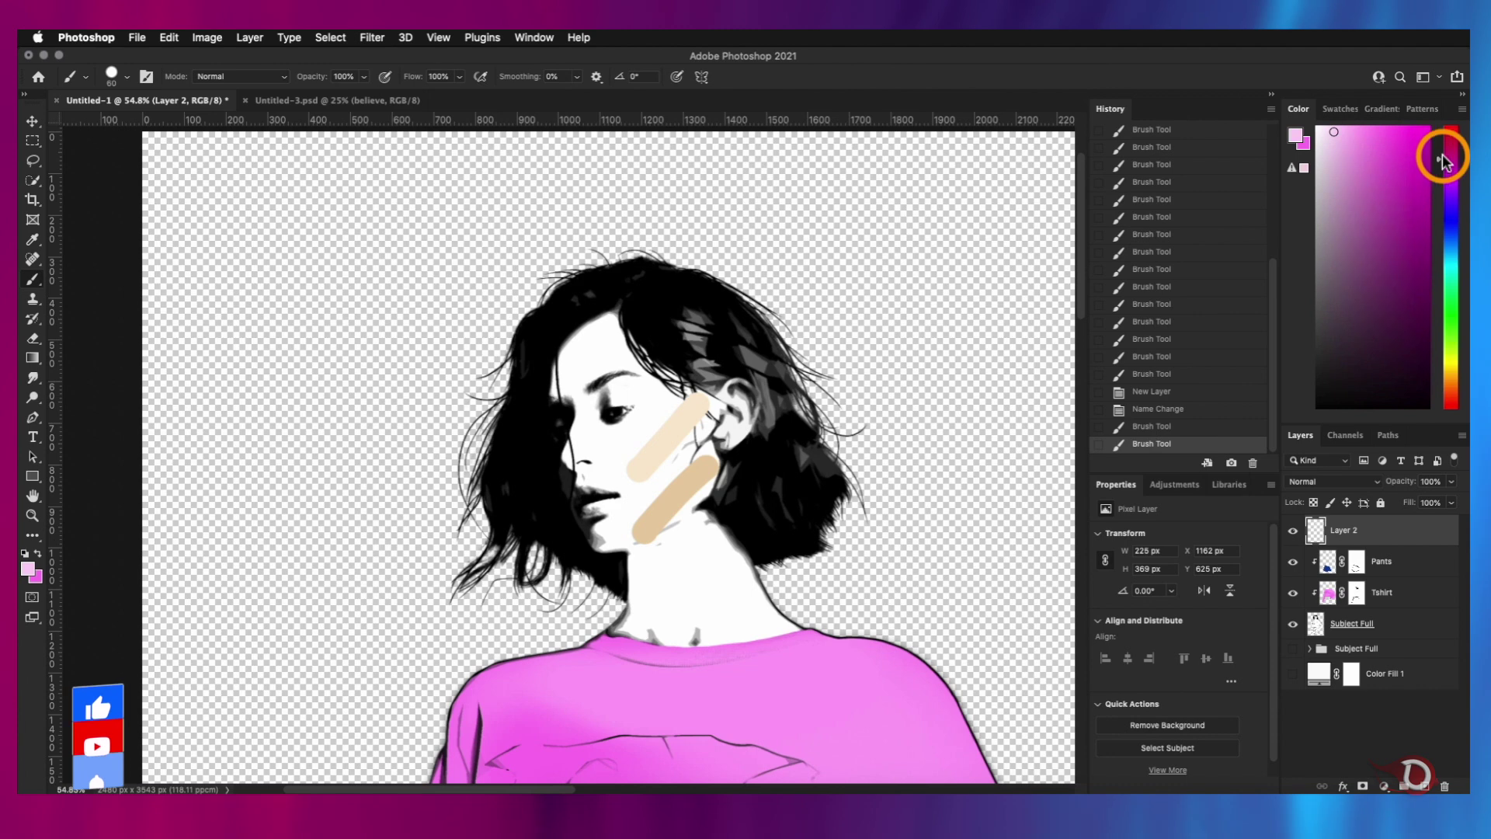
{"action": "left_click", "coordinate": [1445, 391]}
{"action": "mouse_move", "coordinate": [601, 451]}
{"action": "left_mouse_down"}
{"action": "mouse_move", "coordinate": [683, 361]}
{"action": "mouse_move", "coordinate": [598, 349]}
{"action": "mouse_move", "coordinate": [632, 516]}
{"action": "left_mouse_up"}
{"action": "left_click", "coordinate": [1331, 133]}
{"action": "key", "text": "ctrl+z"}
{"action": "key", "text": "ctrl+z"}
{"action": "key", "text": "ctrl+z"}
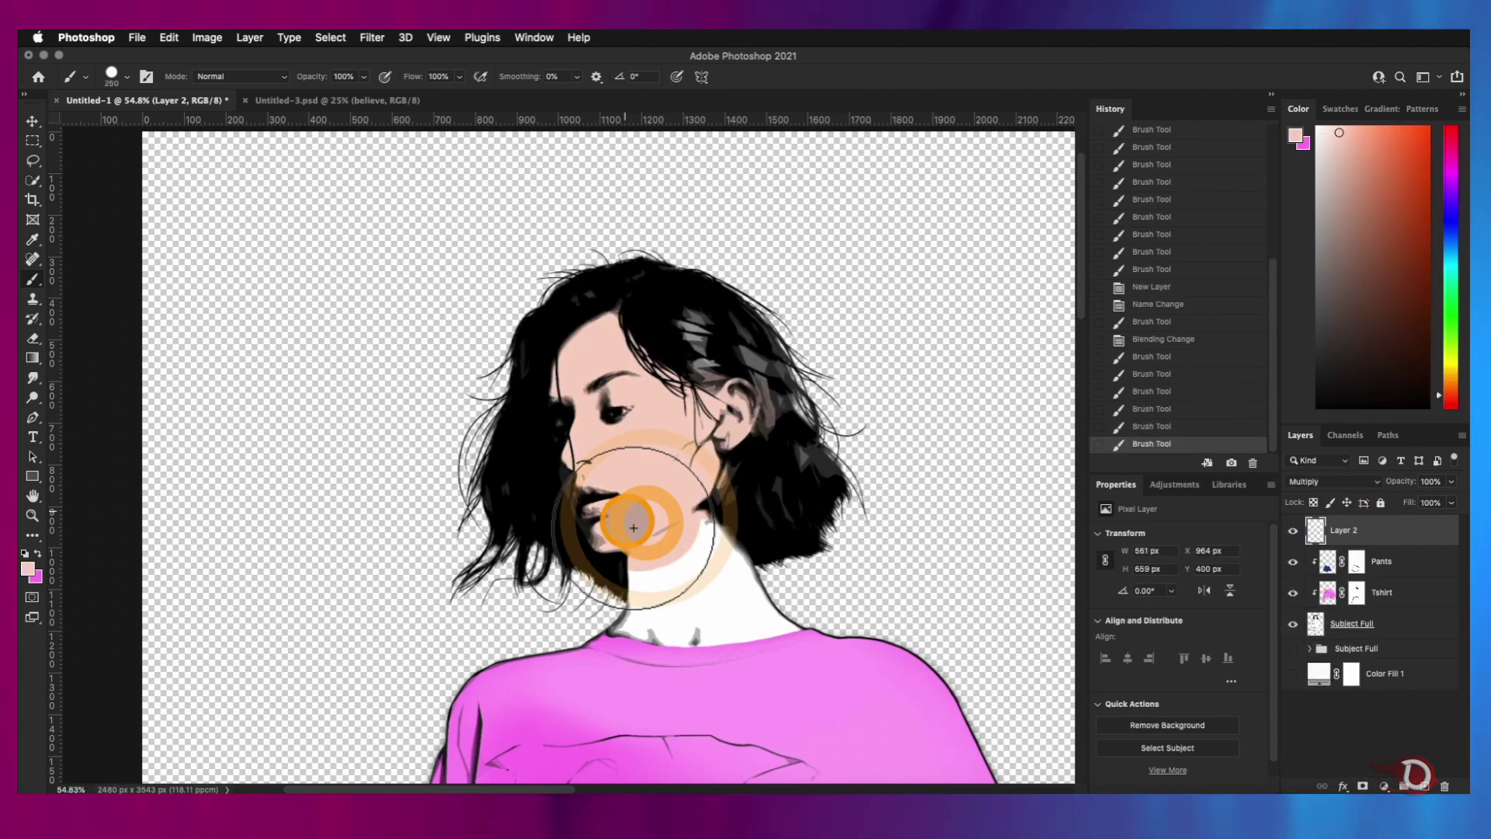
Paint the face, midriff, hands and thighs pale peach on the new layer set to Multiply
{"action": "left_click_drag", "start_coordinate": [431, 432], "coordinate": [542, 433]}
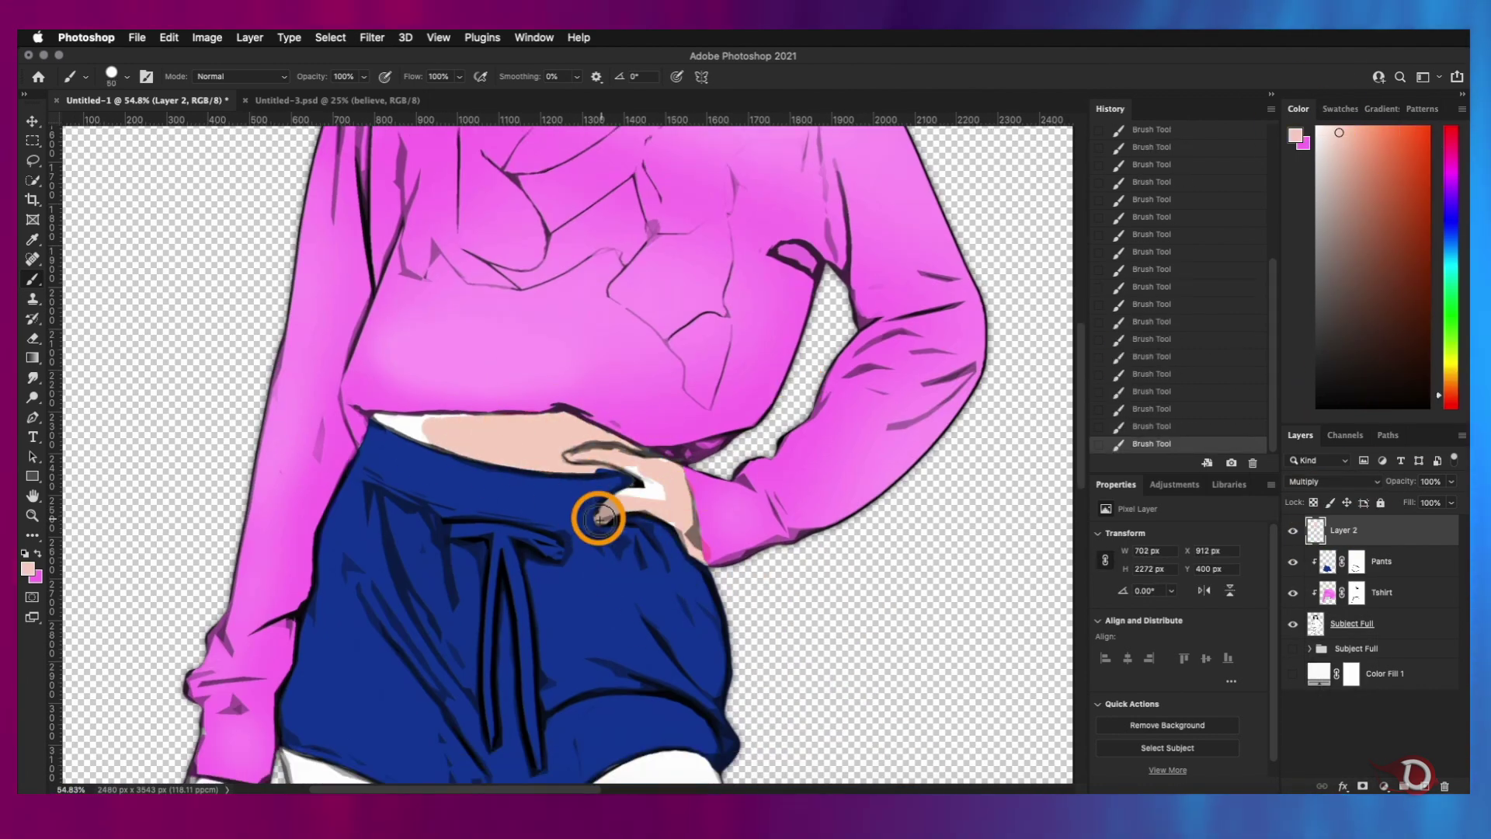
{"action": "left_click_drag", "start_coordinate": [599, 518], "coordinate": [652, 489]}
{"action": "scroll", "coordinate": [622, 544], "scroll_direction": "down", "scroll_amount": 5}
{"action": "mouse_move", "coordinate": [623, 654]}
{"action": "left_mouse_down"}
{"action": "mouse_move", "coordinate": [808, 659]}
{"action": "mouse_move", "coordinate": [652, 676]}
{"action": "left_mouse_up"}
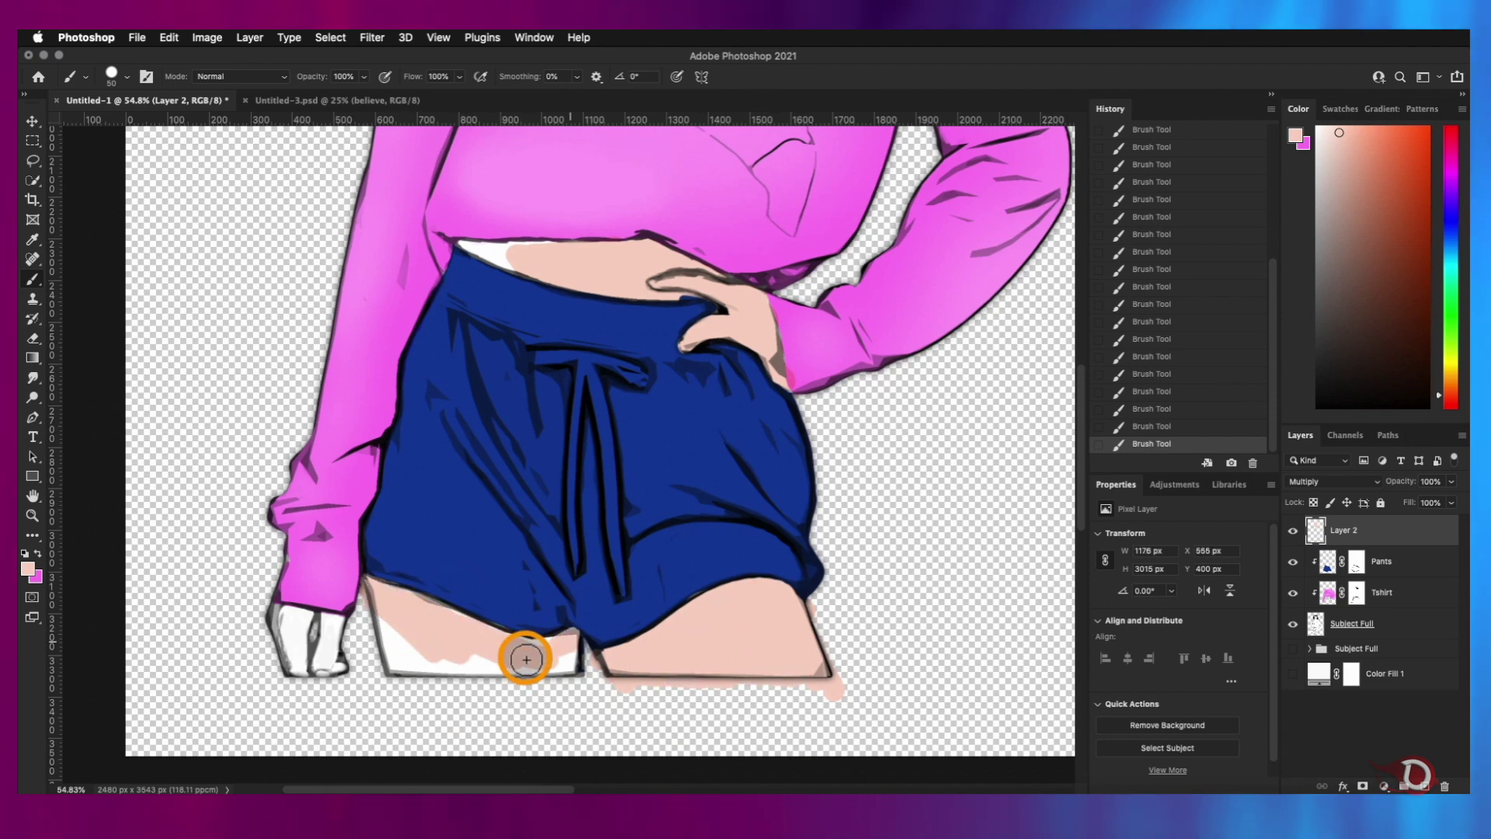
{"action": "left_click_drag", "start_coordinate": [527, 659], "coordinate": [400, 660]}
{"action": "left_click_drag", "start_coordinate": [299, 621], "coordinate": [326, 660]}
{"action": "left_click_drag", "start_coordinate": [417, 509], "coordinate": [509, 672]}
{"action": "left_click_drag", "start_coordinate": [606, 601], "coordinate": [663, 606]}
Clip the skin layer to the layers below, add a layer mask and clean the colour edge at the bent arm's cuff with a 20 px brush
{"action": "left_click", "coordinate": [1312, 547], "text": "alt"}
{"action": "scroll", "coordinate": [713, 408], "scroll_direction": "up", "scroll_amount": 2}
{"action": "key", "text": "bracketleft"}
{"action": "key", "text": "bracketleft"}
{"action": "key", "text": "bracketleft"}
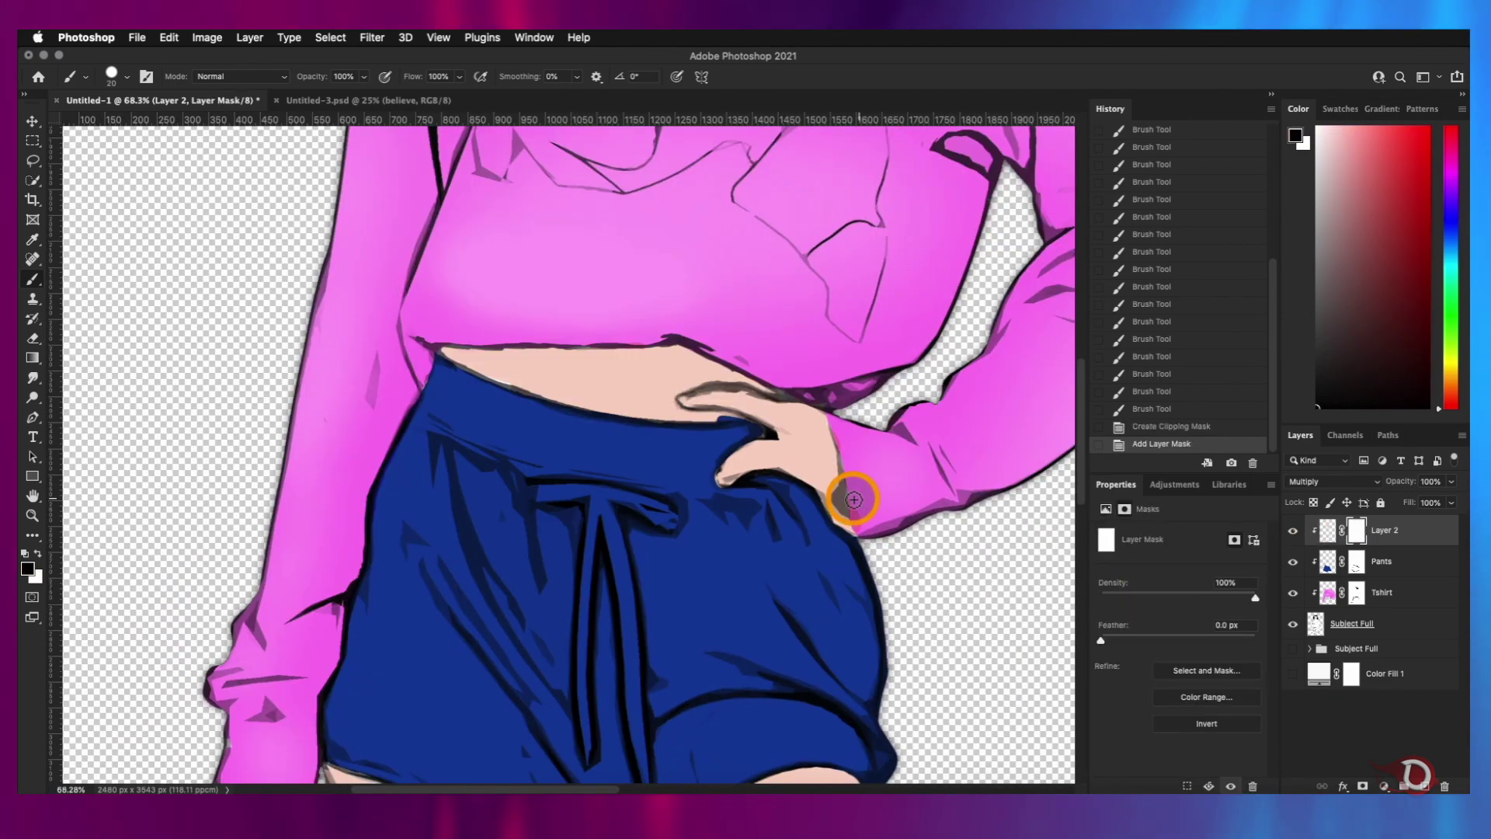
{"action": "left_click", "coordinate": [831, 497]}
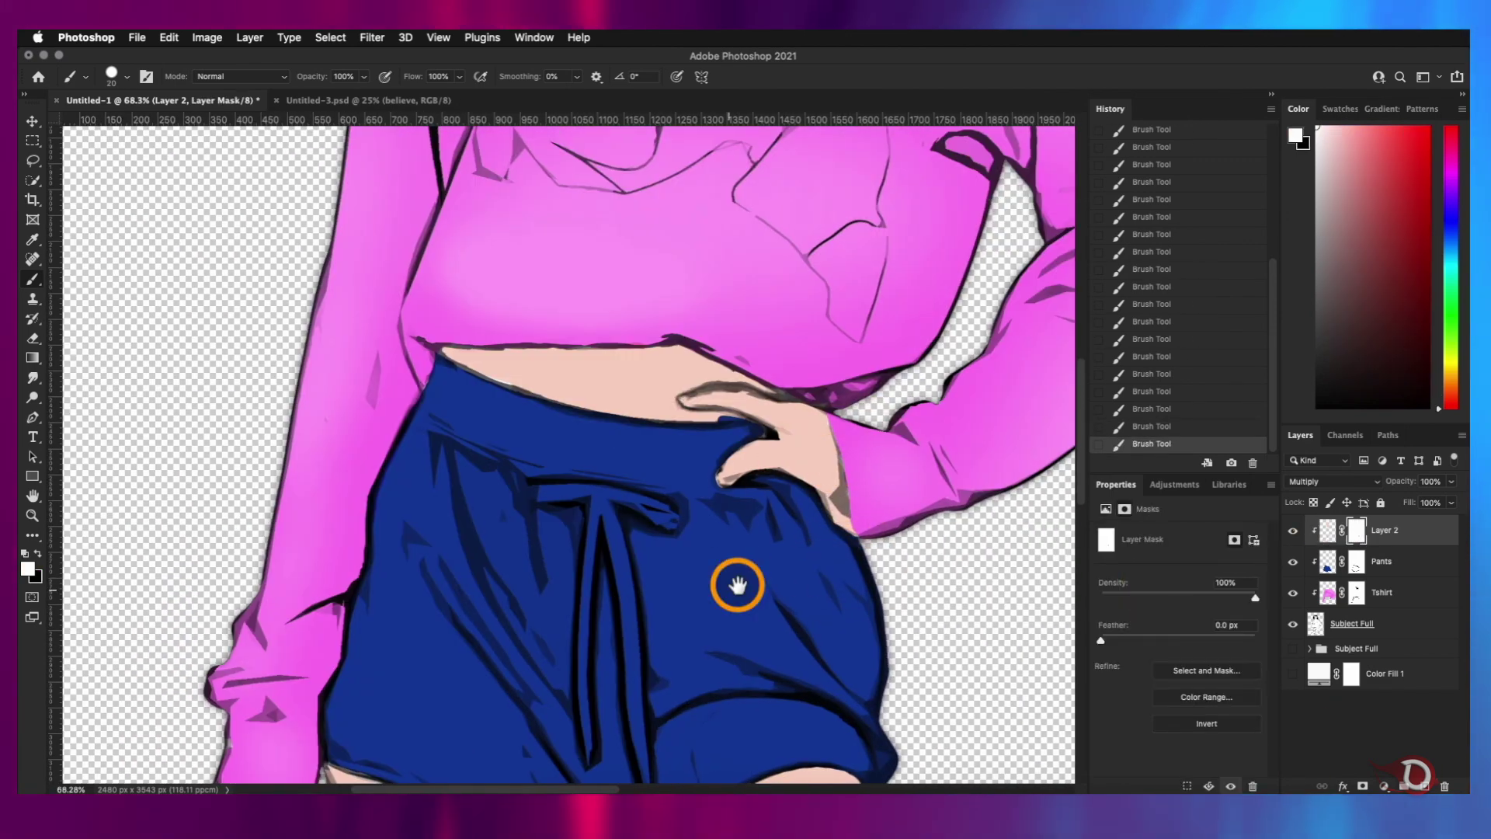
Refine the skin layer's mask around the hair, ear, face and neck, hiding spilled colour and restoring missing skin
{"action": "scroll", "coordinate": [737, 585], "scroll_direction": "up", "scroll_amount": 10}
{"action": "left_click_drag", "start_coordinate": [641, 534], "coordinate": [571, 515]}
{"action": "scroll", "coordinate": [642, 534], "scroll_direction": "up", "scroll_amount": 5}
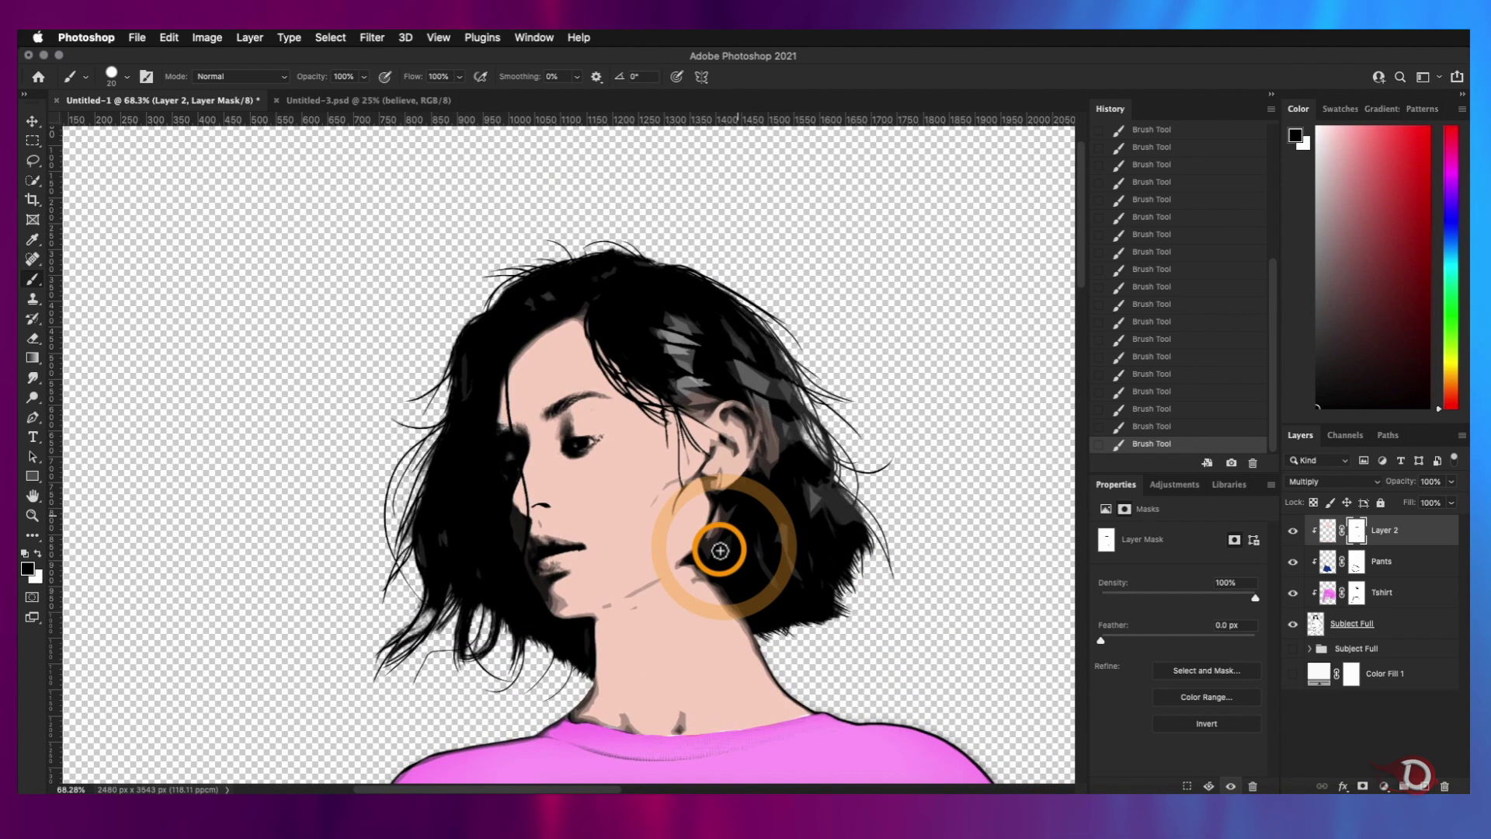
{"action": "left_click_drag", "start_coordinate": [719, 553], "coordinate": [777, 435]}
{"action": "key", "text": "x"}
{"action": "left_click_drag", "start_coordinate": [550, 312], "coordinate": [543, 626]}
{"action": "mouse_move", "coordinate": [701, 571]}
{"action": "left_mouse_down"}
{"action": "mouse_move", "coordinate": [682, 449]}
{"action": "mouse_move", "coordinate": [720, 495]}
{"action": "left_mouse_up"}
{"action": "key", "text": "x"}
Paint lighter peach highlights over the face and neck on the skin layer with a soft 200 px brush
{"action": "left_click", "coordinate": [1328, 531]}
{"action": "right_click", "coordinate": [697, 397]}
{"action": "key", "text": "bracketright"}
{"action": "key", "text": "bracketright"}
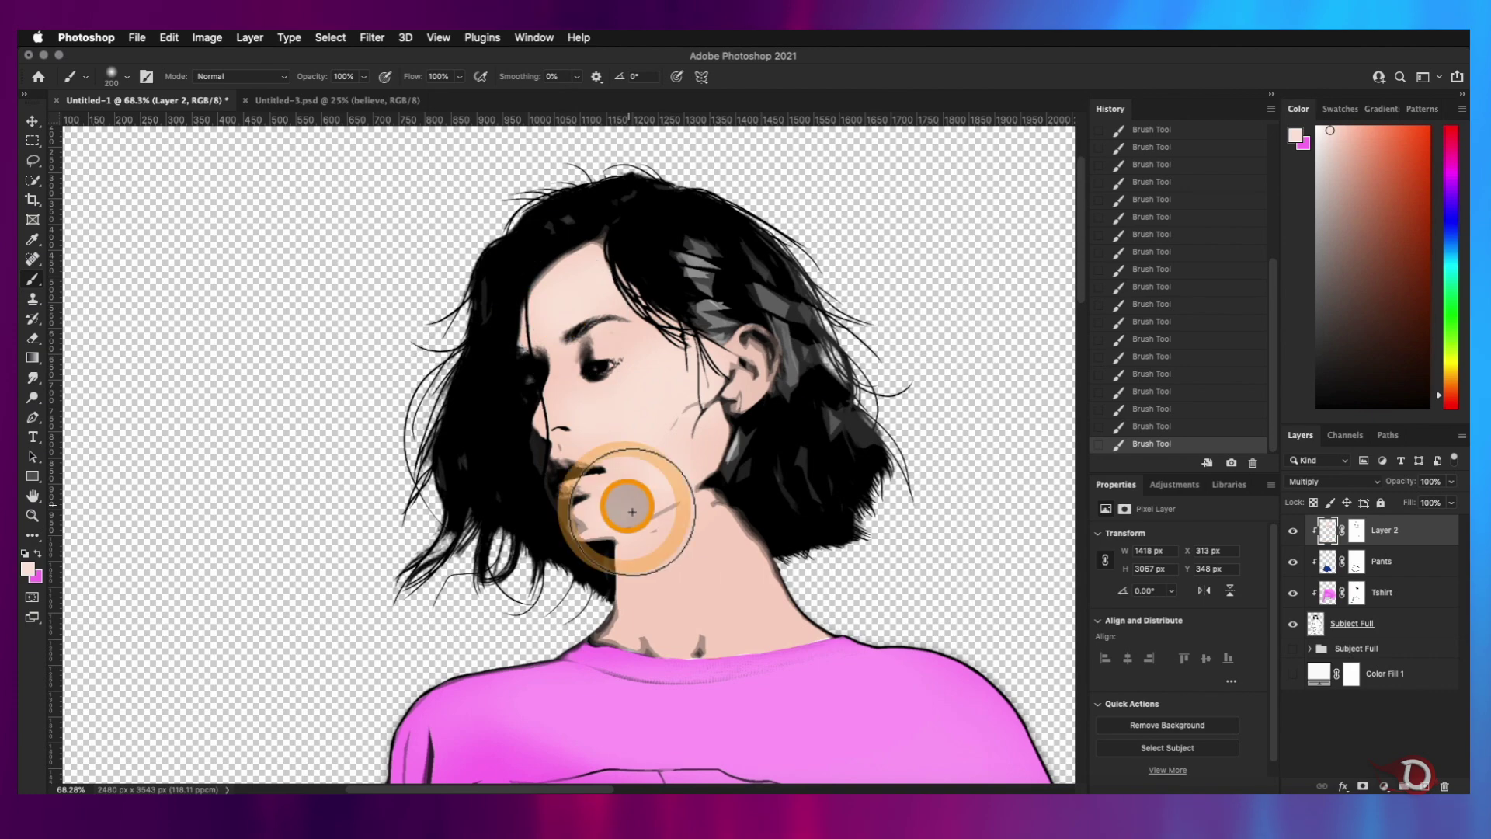
{"action": "scroll", "coordinate": [665, 543], "scroll_direction": "down", "scroll_amount": 15}
{"action": "scroll", "coordinate": [450, 646], "scroll_direction": "up", "scroll_amount": 5}
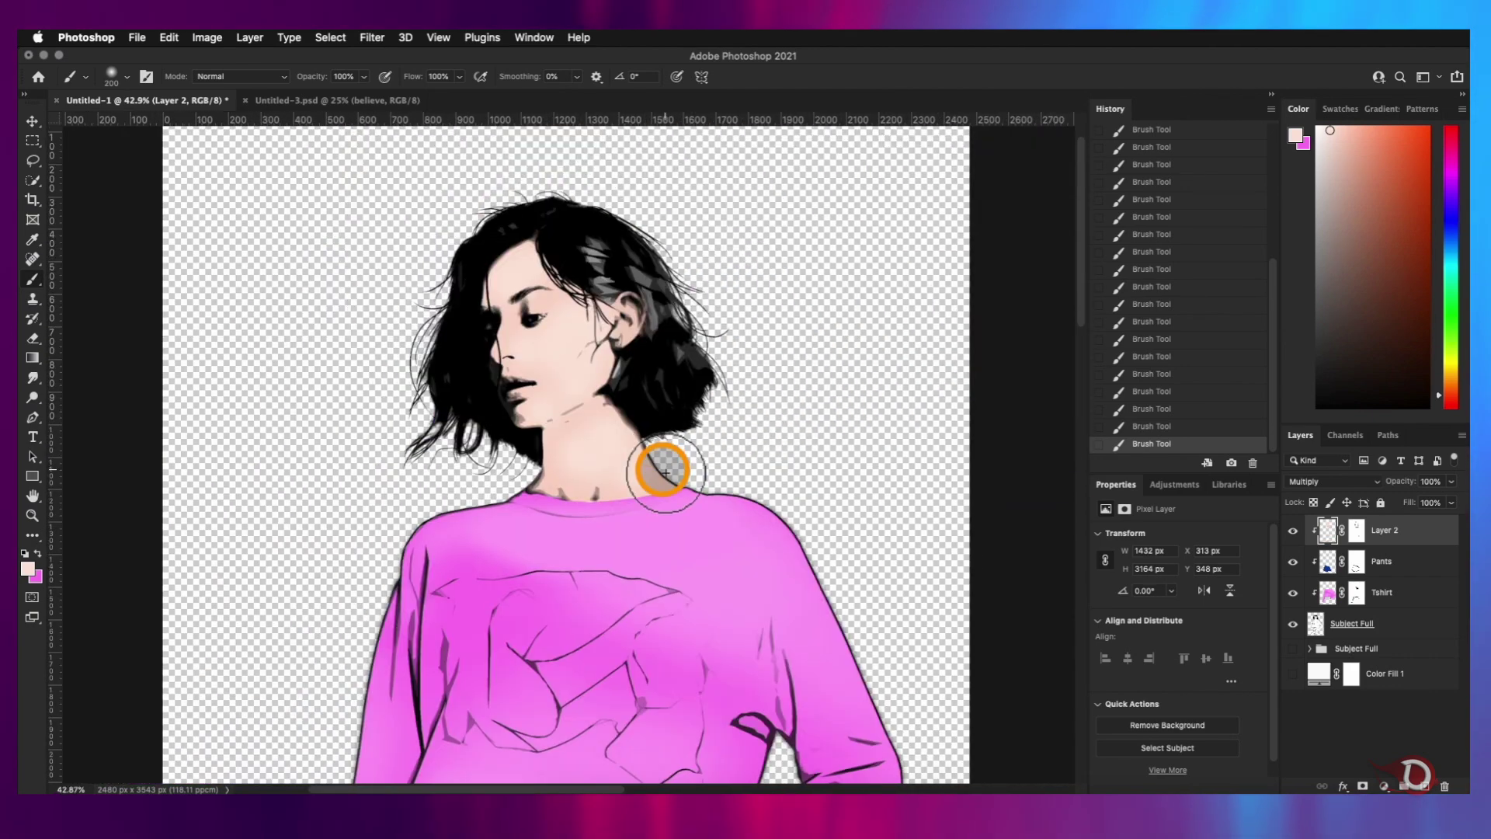
{"action": "scroll", "coordinate": [546, 336], "scroll_direction": "up", "scroll_amount": 4}
{"action": "scroll", "coordinate": [546, 335], "scroll_direction": "down", "scroll_amount": 3}
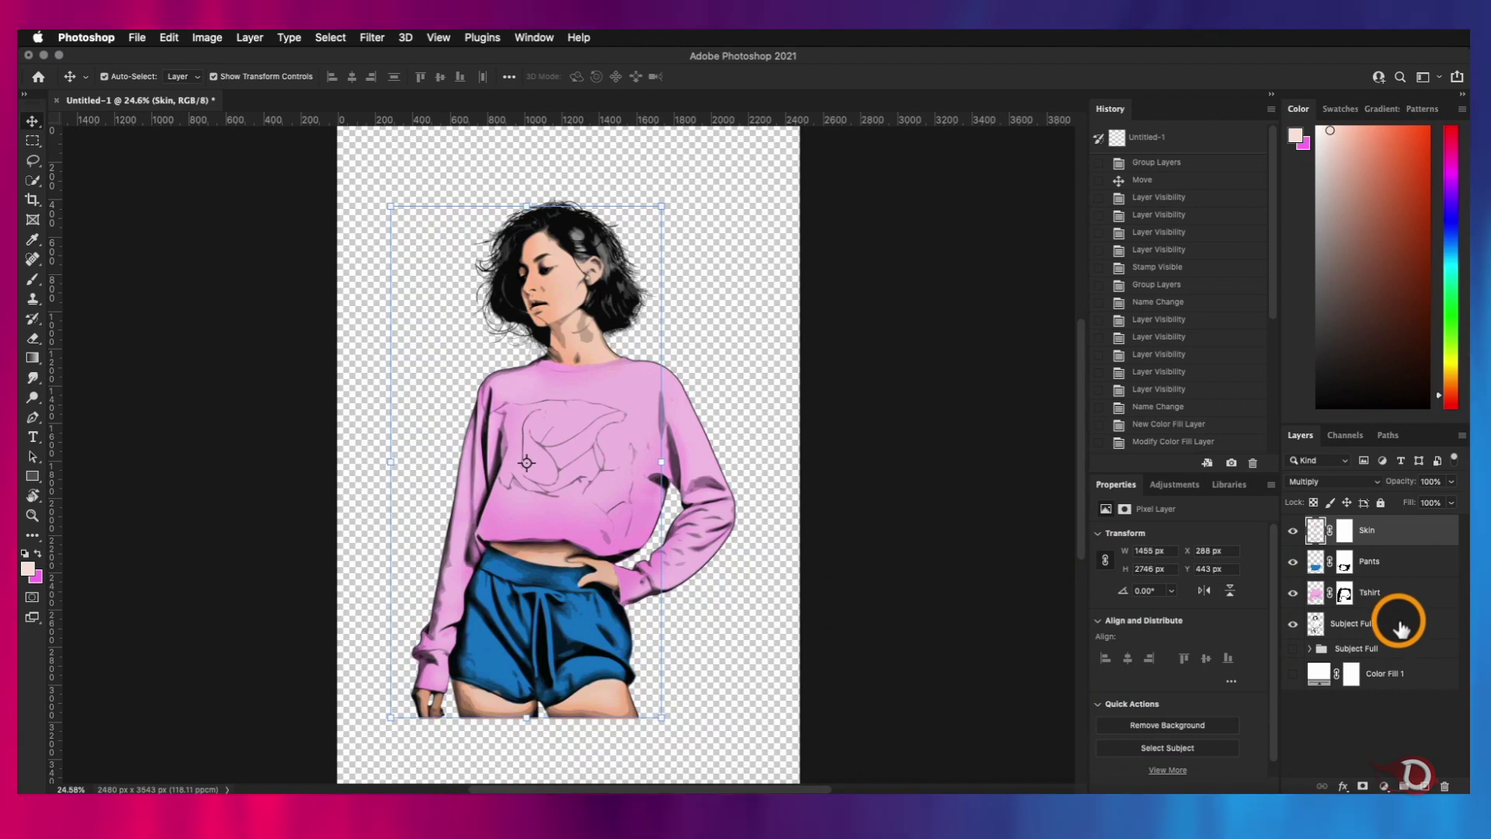
Stamp the visible artwork onto a new layer and group the Skin, Pants, Tshirt and Subject Full layers as Subject Final
{"action": "left_click", "coordinate": [1397, 627], "text": "shift"}
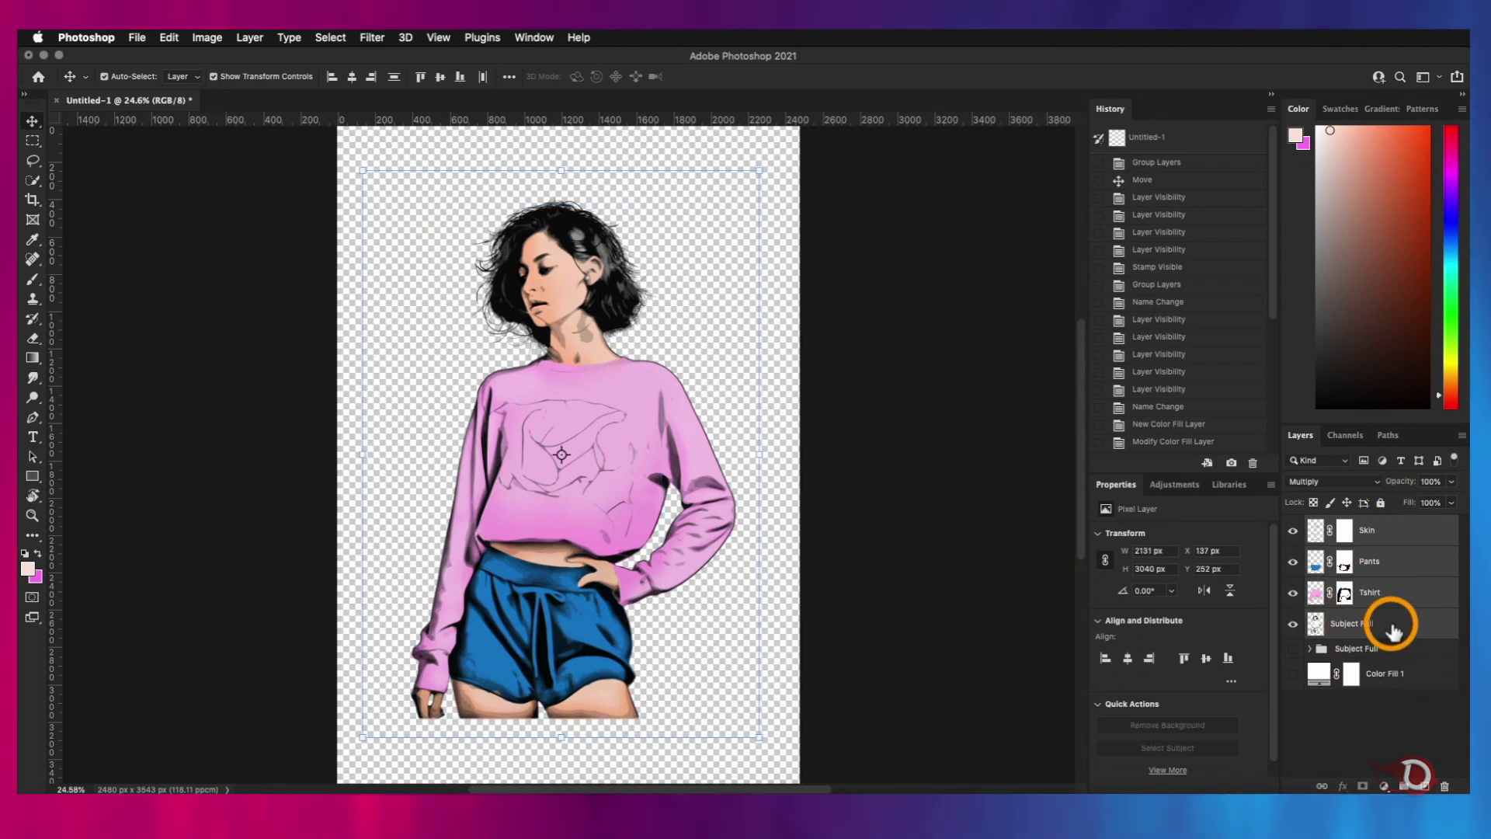
{"action": "key", "text": "super+alt+shift+e"}
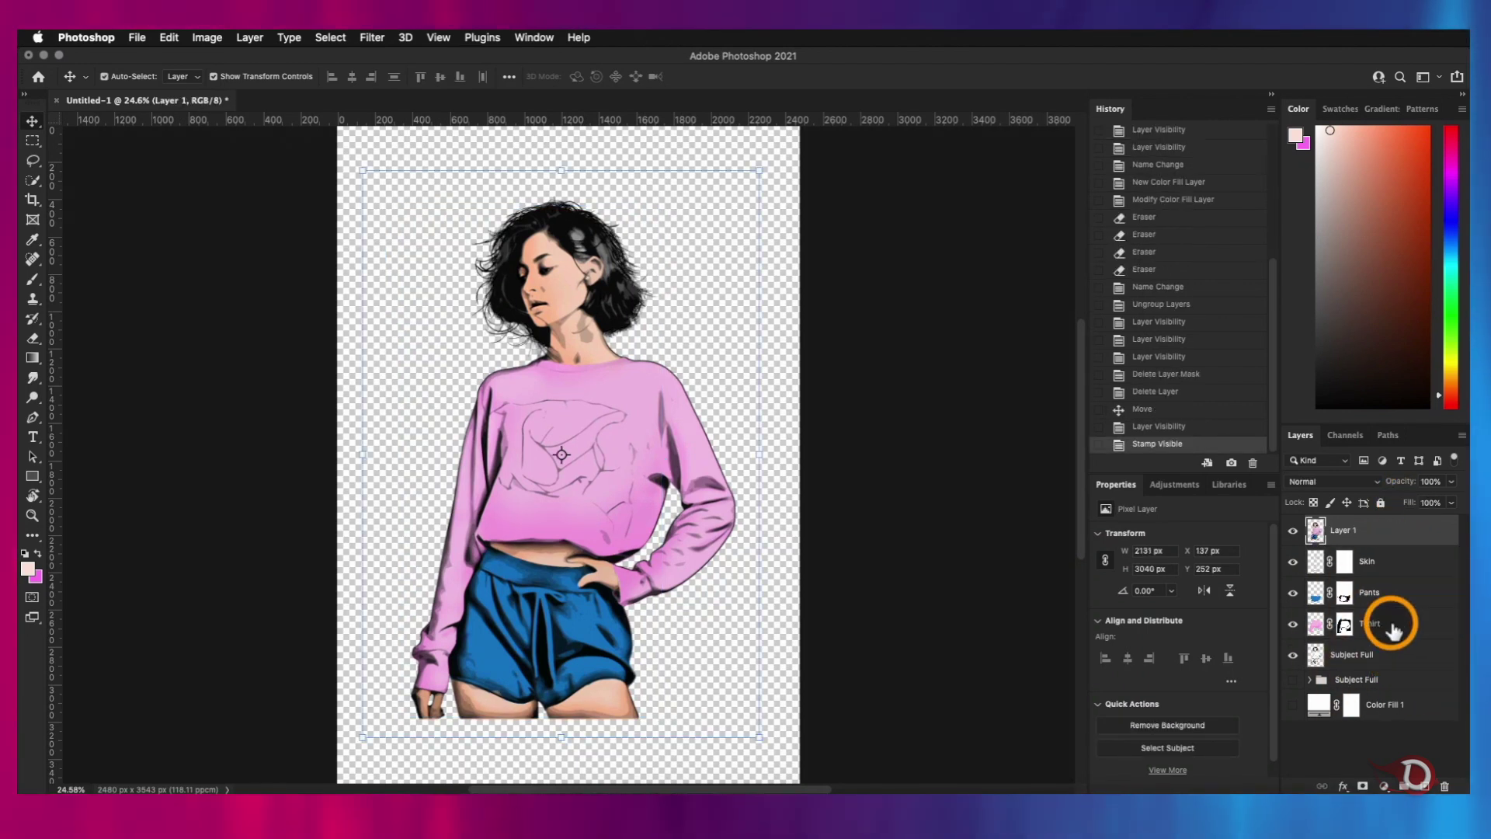
{"action": "left_click", "coordinate": [1402, 555]}
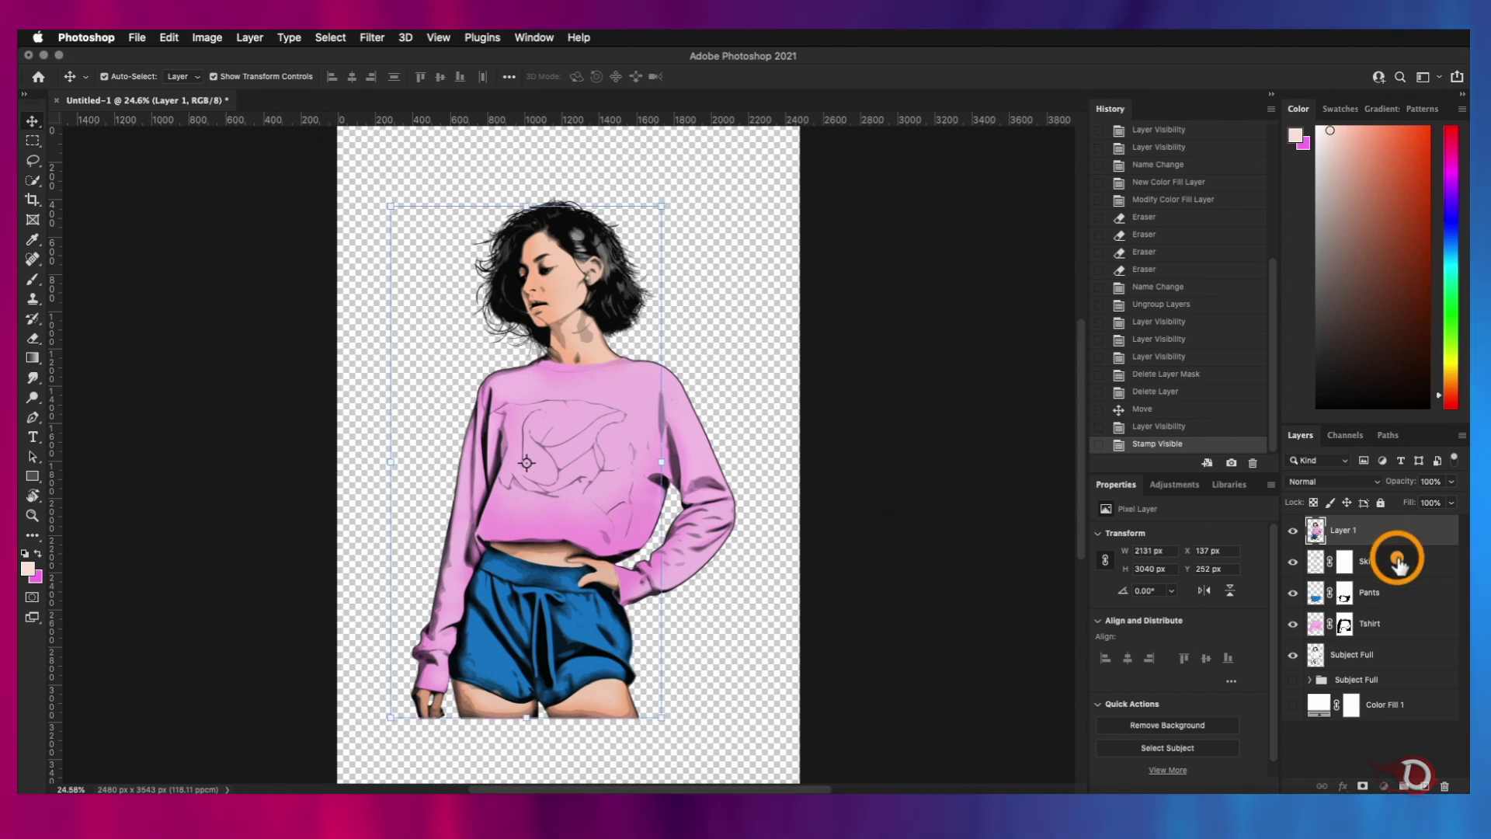
{"action": "left_click", "coordinate": [1398, 654], "text": "shift"}
{"action": "key", "text": "super+g"}
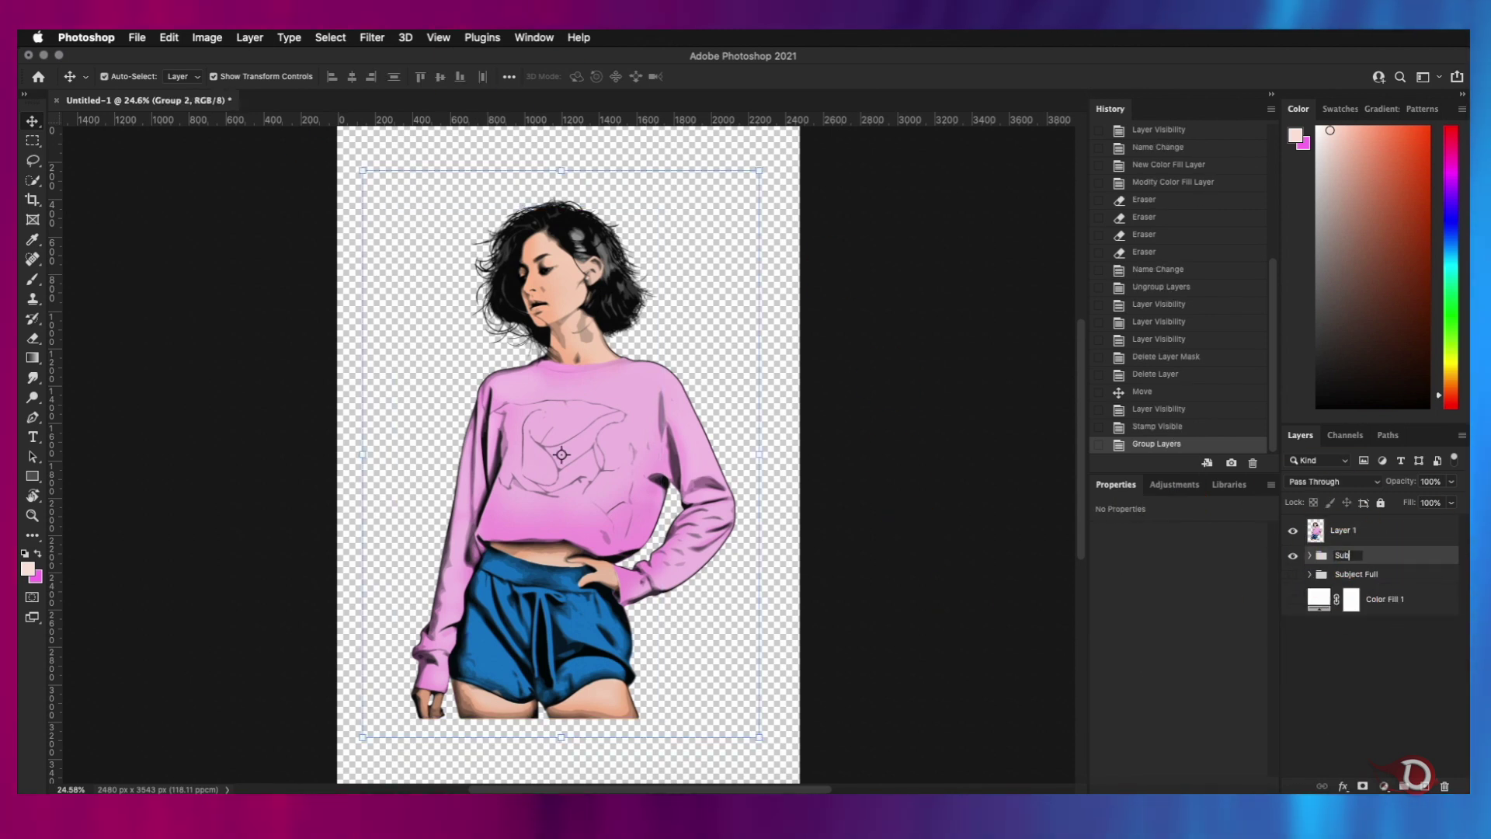
Hide the Subject Final group and rename the stamped layer Subject Final
{"action": "left_click", "coordinate": [1293, 555]}
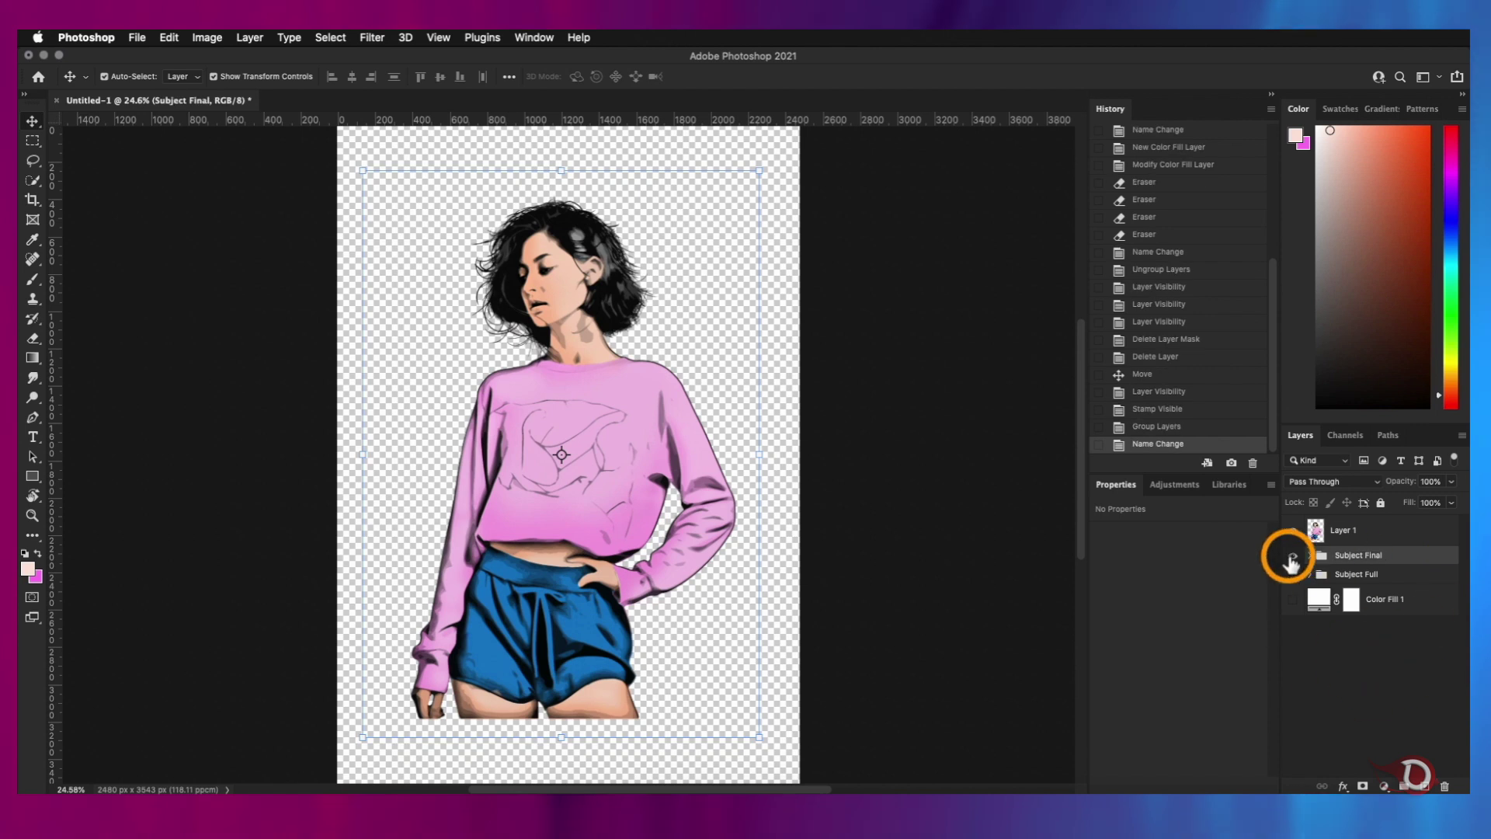
{"action": "double_click", "coordinate": [1339, 531]}
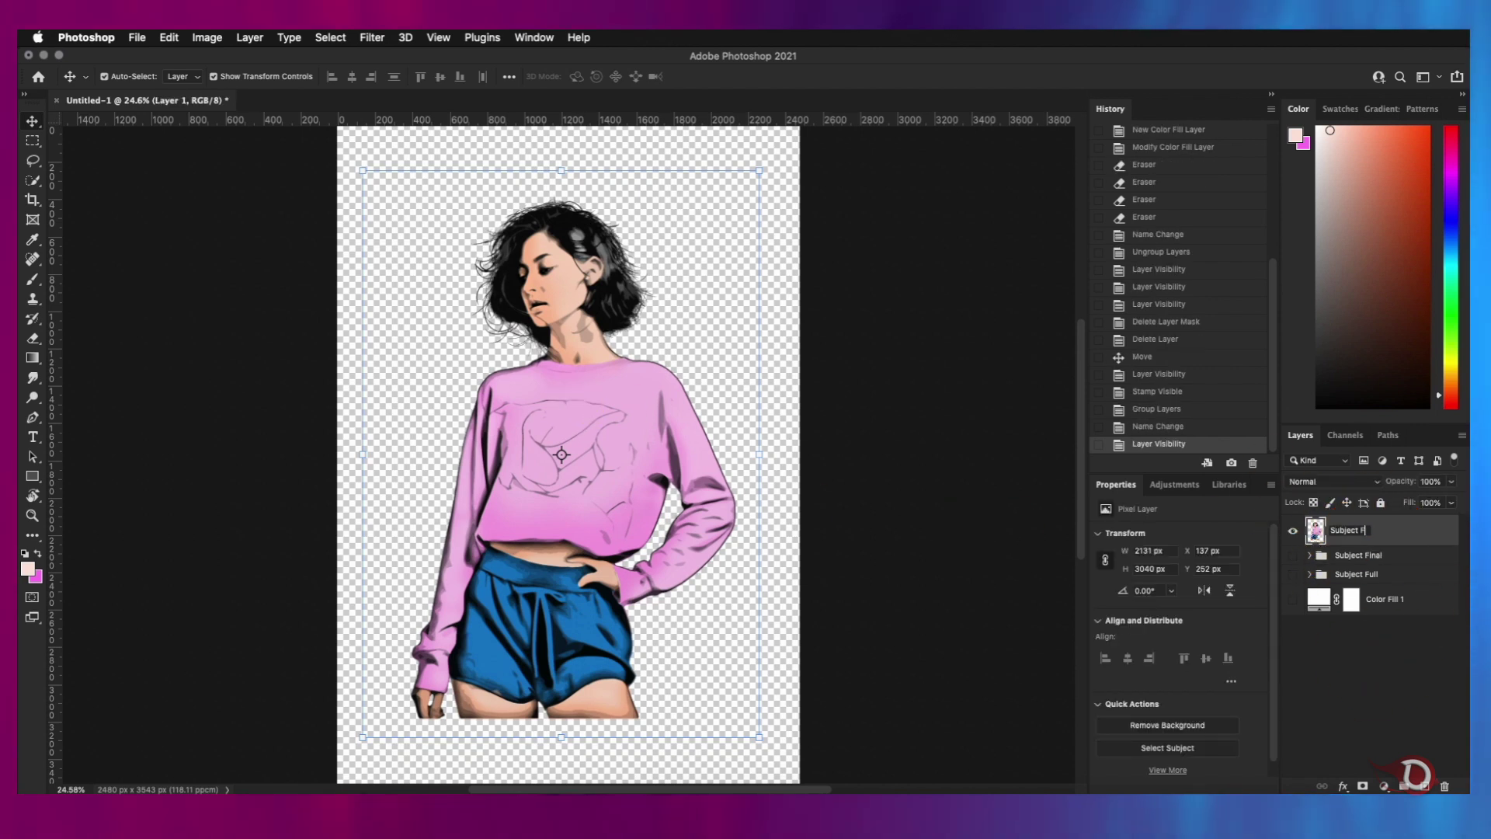
{"action": "key", "text": "Return"}
Show the white Color Fill 1 background and move the figure toward the lower right of the canvas
{"action": "left_click", "coordinate": [1293, 600]}
{"action": "scroll", "coordinate": [730, 575], "scroll_direction": "down", "scroll_amount": 4}
{"action": "scroll", "coordinate": [613, 534], "scroll_direction": "up", "scroll_amount": 4}
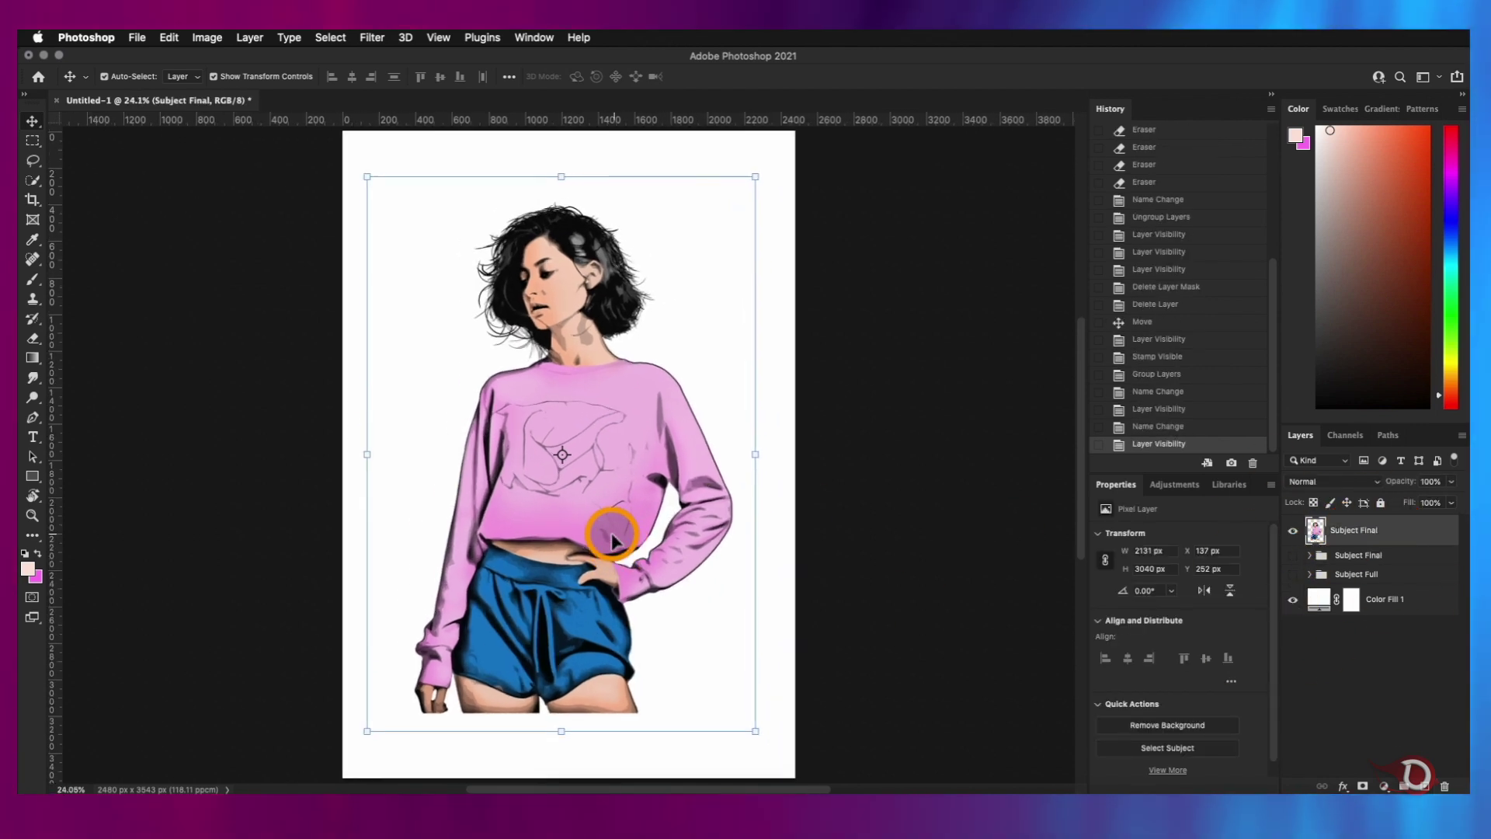
{"action": "left_click_drag", "start_coordinate": [575, 469], "coordinate": [699, 533]}
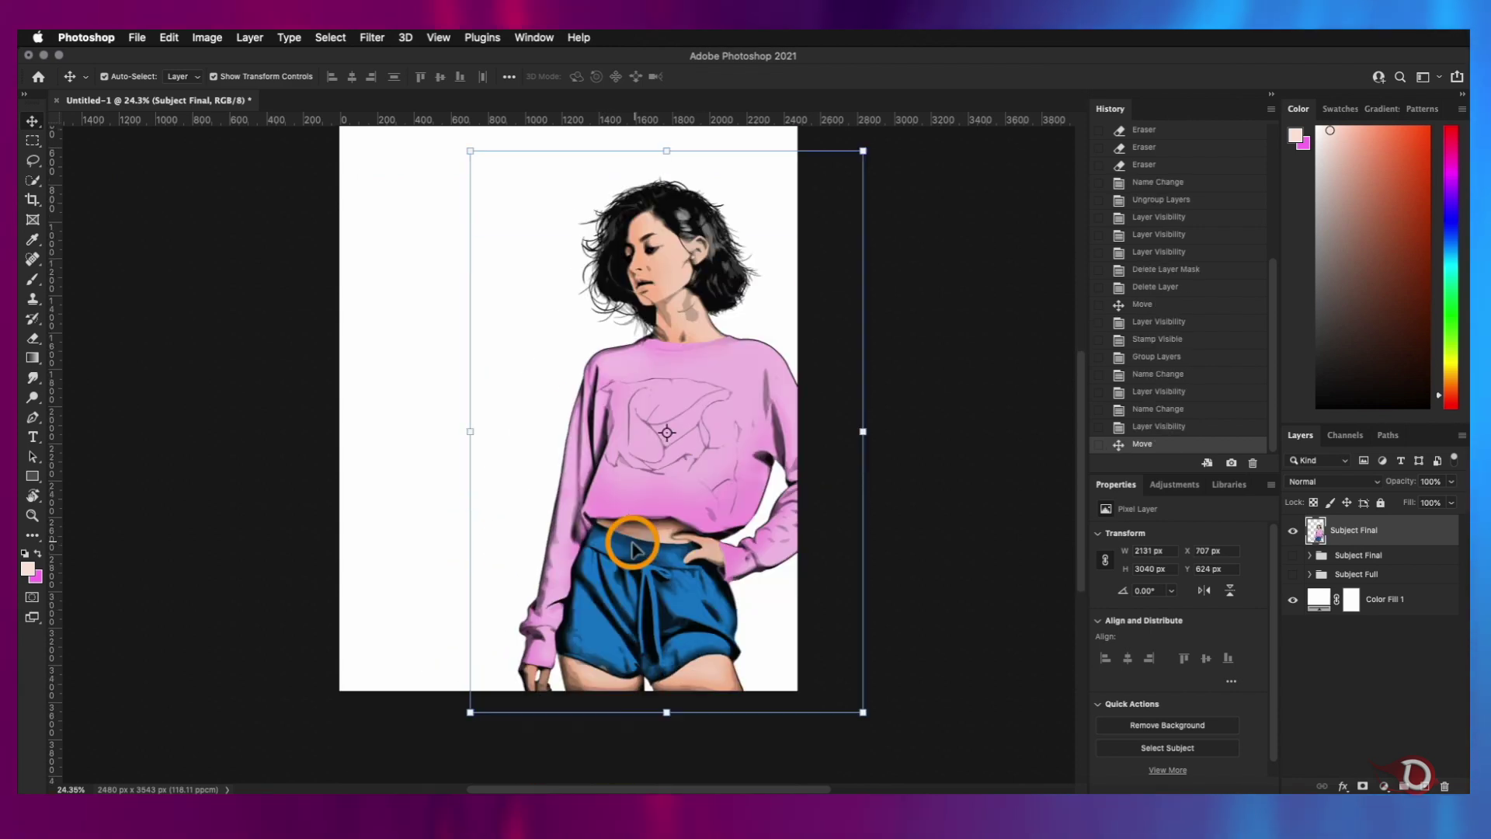
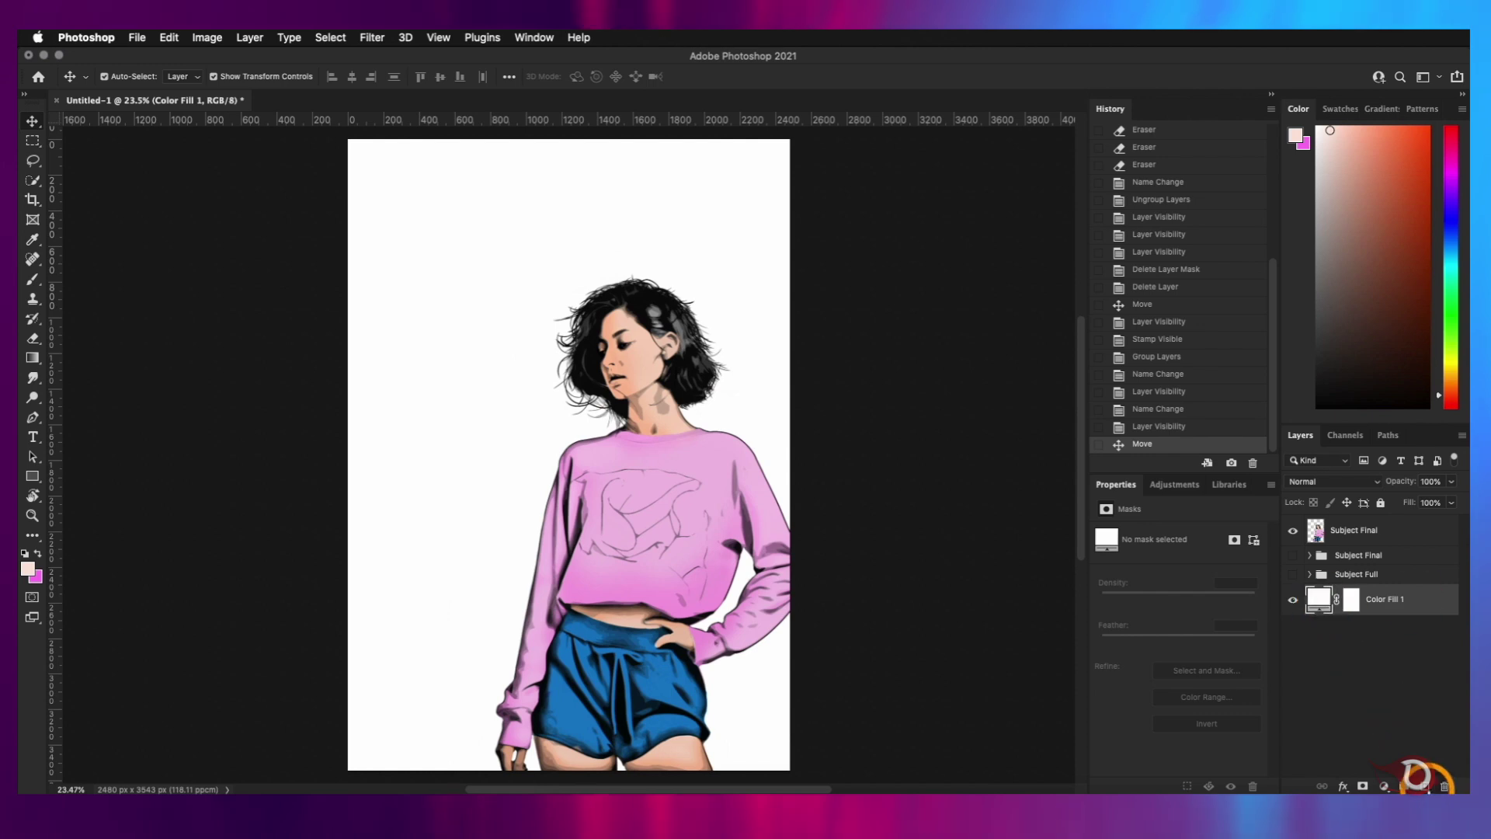
Add a new layer directly above Color Fill 1 and browse the brush presets to Free Painter Photoshop Brushes 2
{"action": "left_click", "coordinate": [1421, 785]}
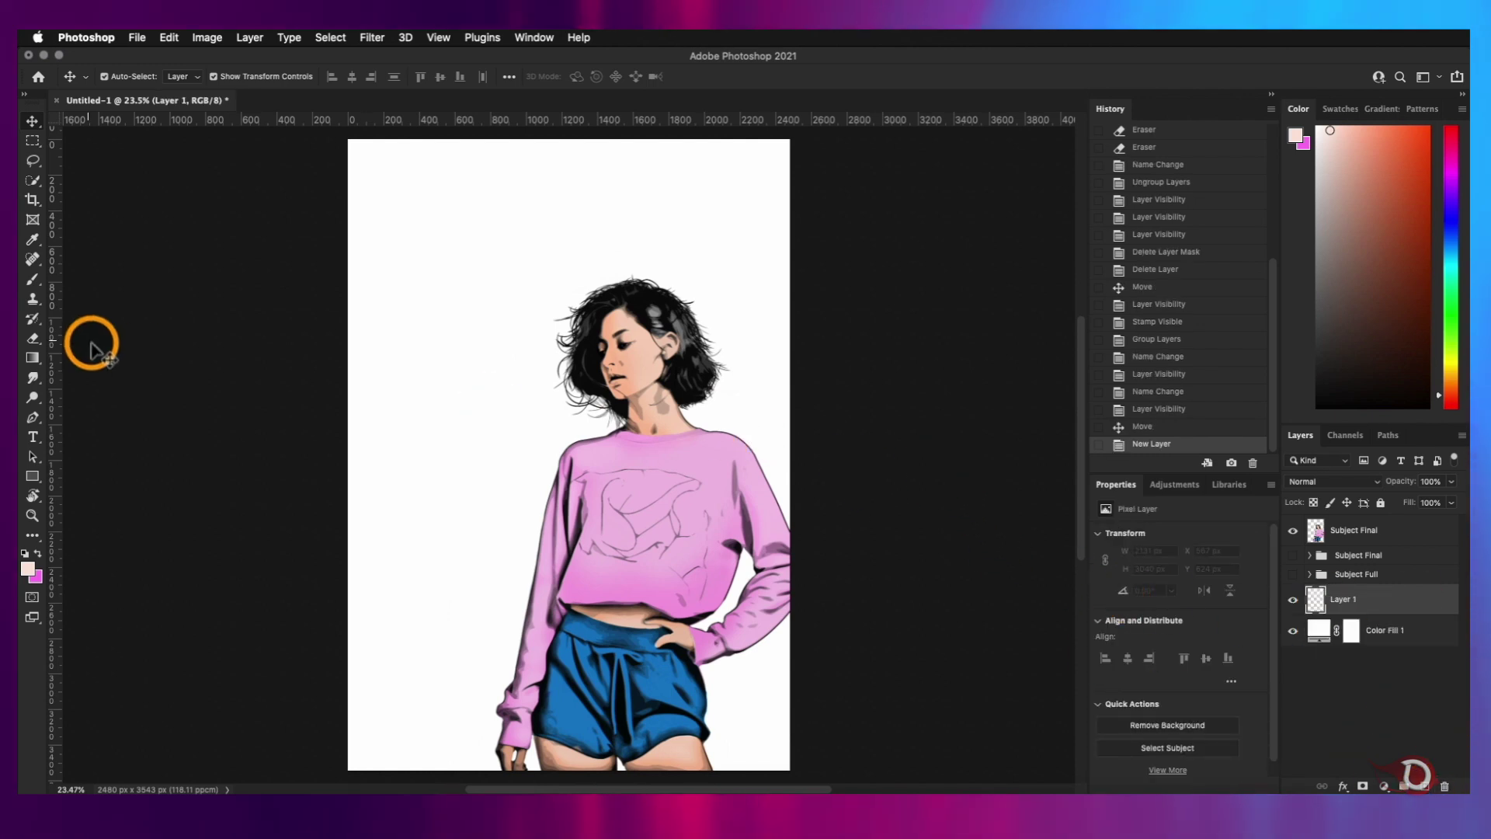
{"action": "left_click", "coordinate": [35, 294]}
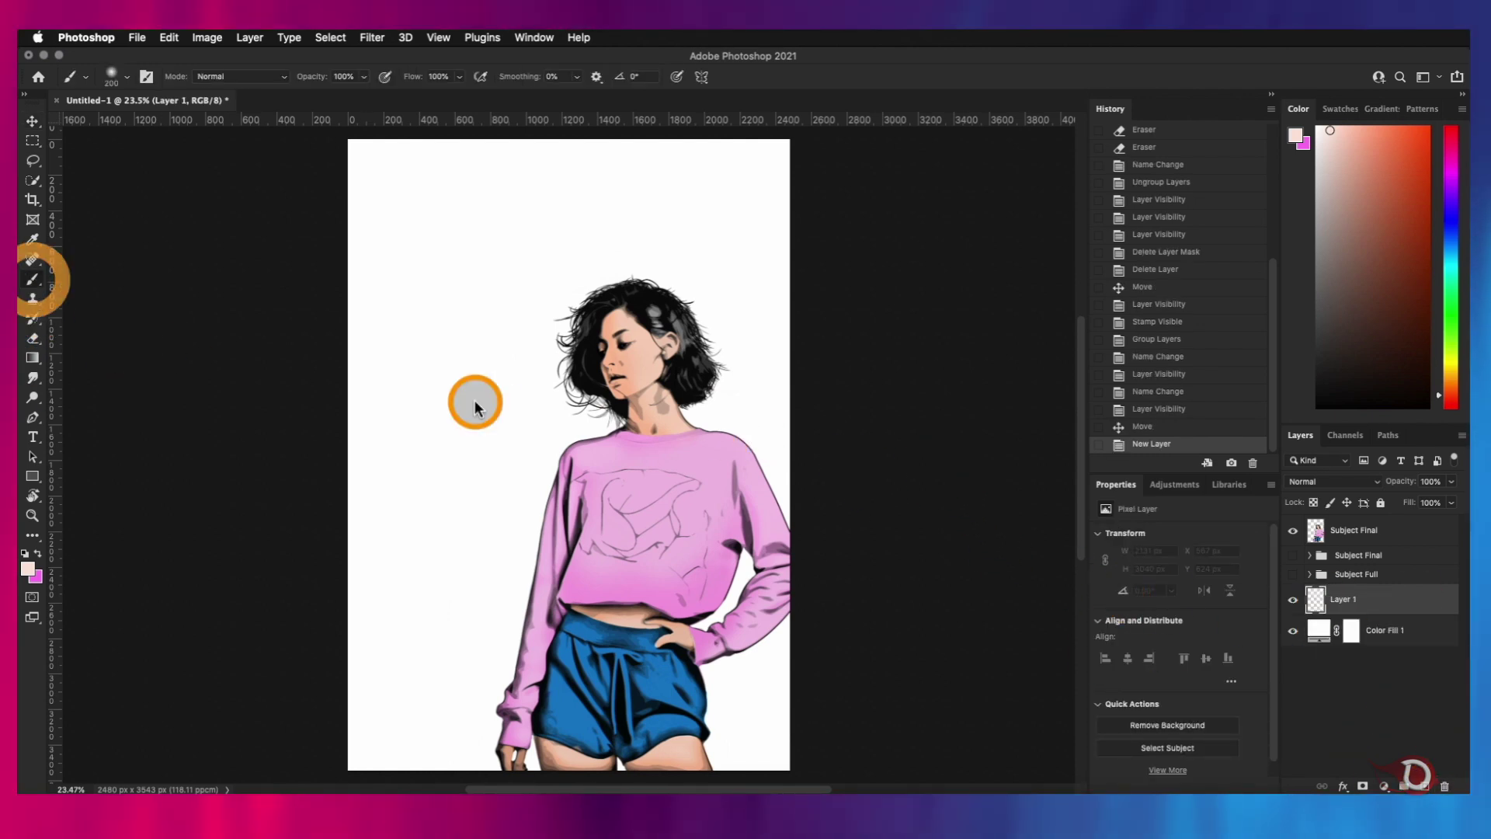
{"action": "right_click", "coordinate": [476, 346]}
{"action": "mouse_move", "coordinate": [682, 441]}
{"action": "left_mouse_down"}
{"action": "mouse_move", "coordinate": [691, 616]}
{"action": "mouse_move", "coordinate": [678, 560]}
{"action": "left_mouse_up"}
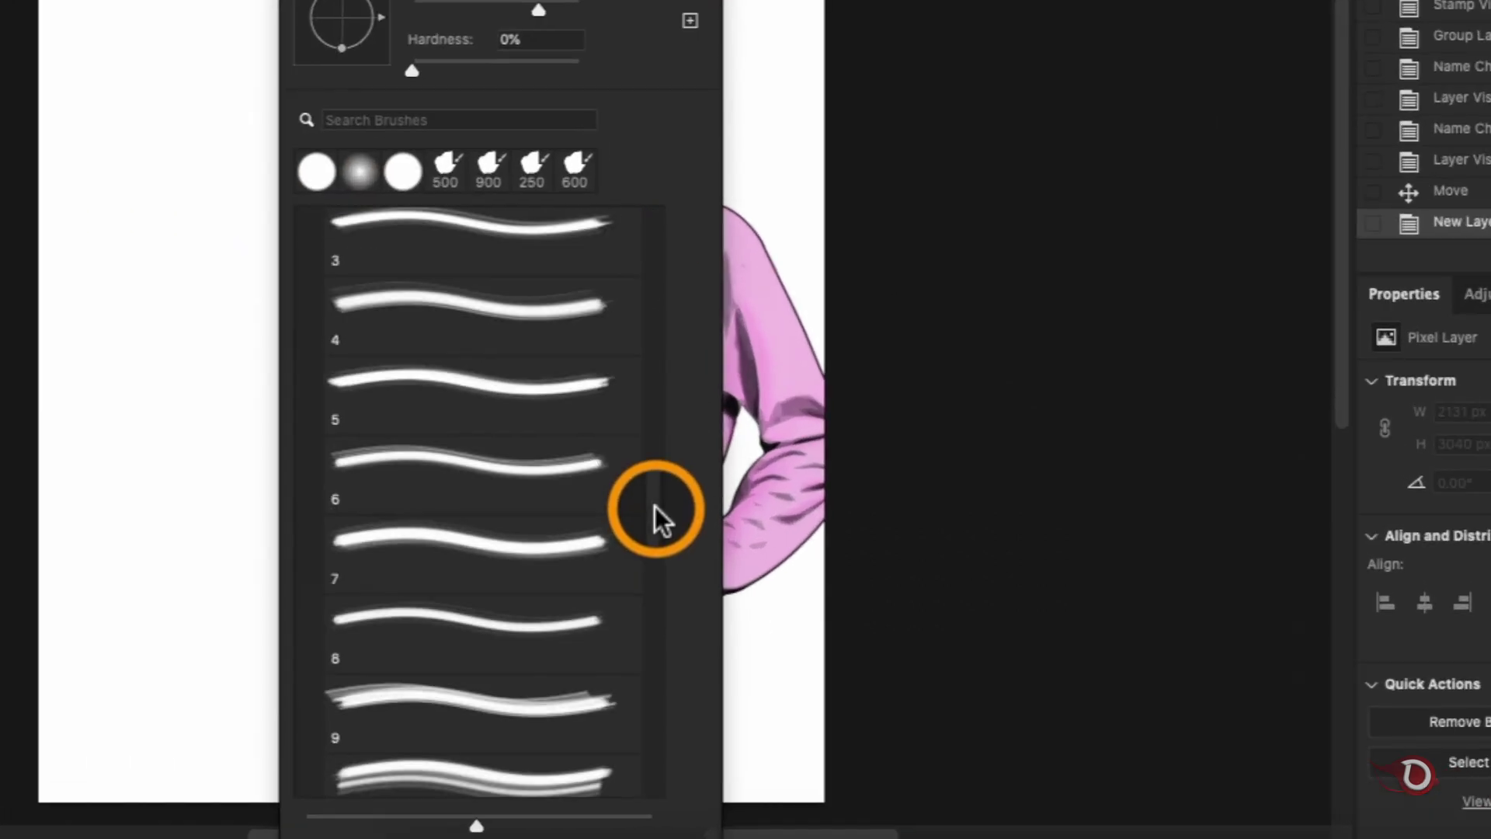
{"action": "scroll", "coordinate": [653, 511], "scroll_direction": "down", "scroll_amount": 5}
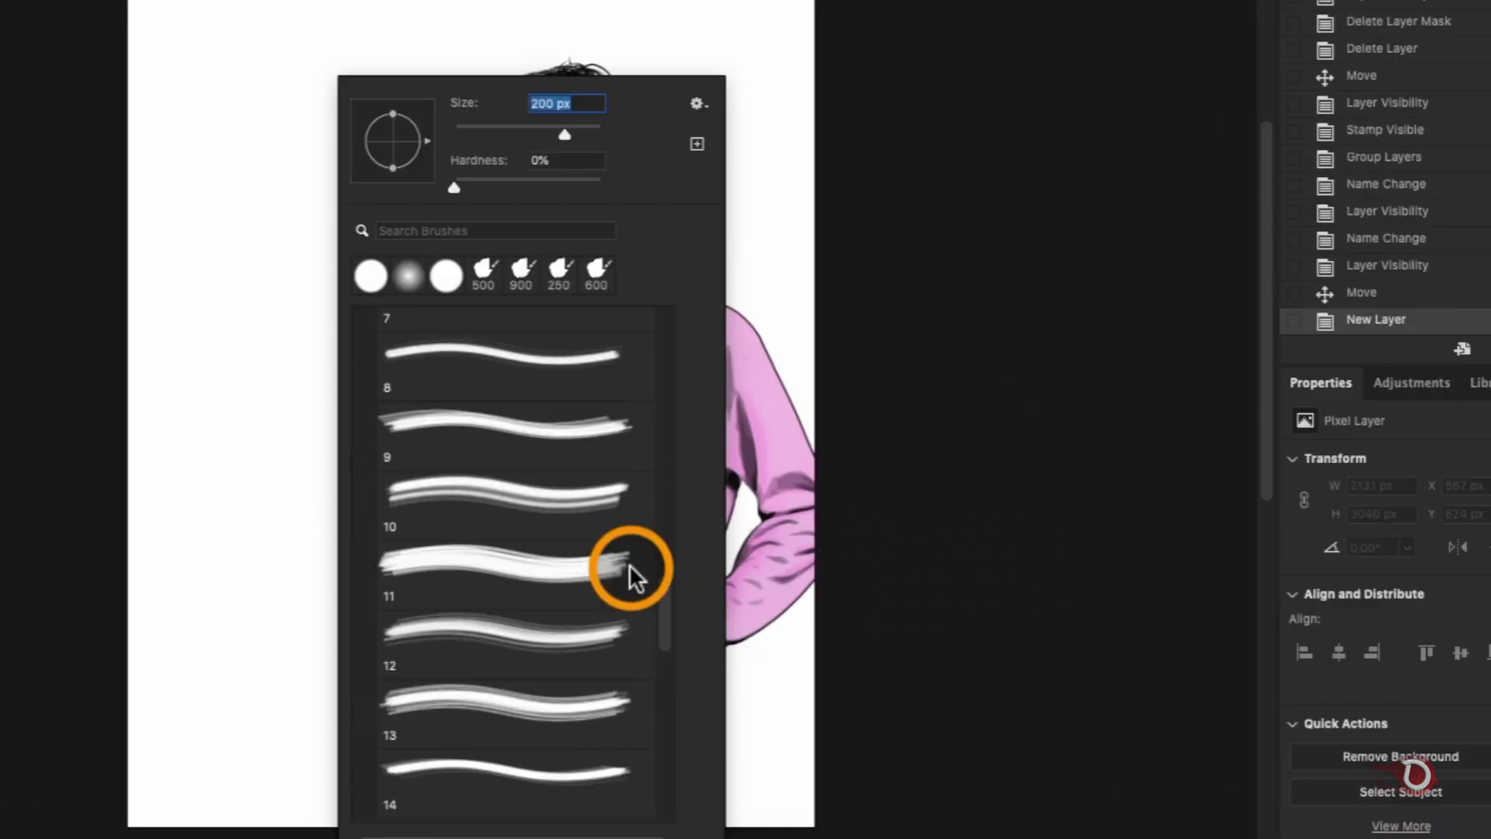
{"action": "scroll", "coordinate": [629, 564], "scroll_direction": "up", "scroll_amount": 5}
{"action": "scroll", "coordinate": [624, 519], "scroll_direction": "down", "scroll_amount": 10}
{"action": "scroll", "coordinate": [625, 687], "scroll_direction": "down", "scroll_amount": 4}
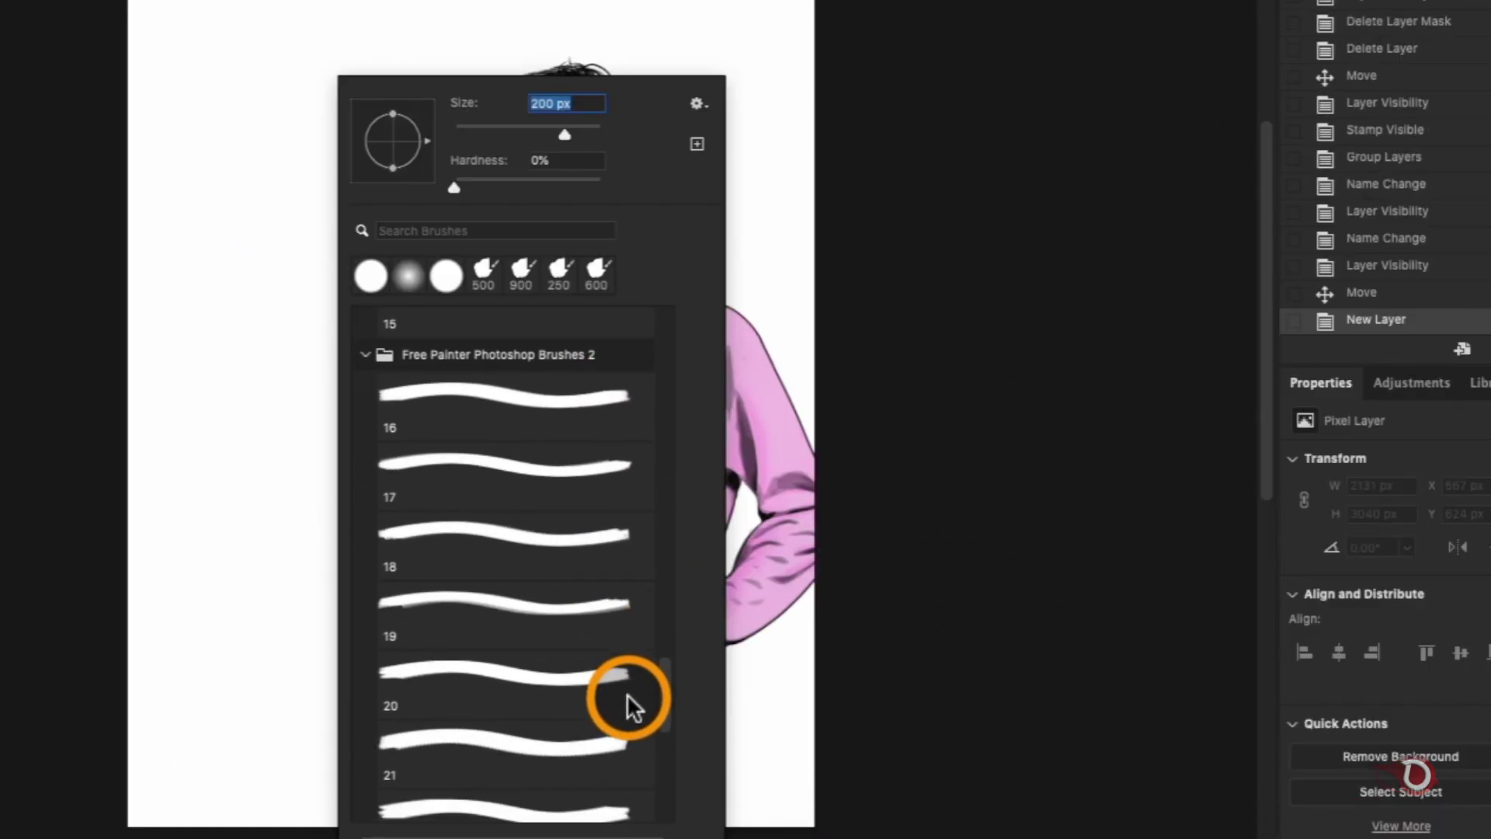
Try a large Free Painter Photoshop Brushes 2 brush as a pale peach stroke behind the figure, and undo it
{"action": "left_click", "coordinate": [534, 416]}
{"action": "left_click", "coordinate": [553, 482]}
{"action": "left_click", "coordinate": [553, 550]}
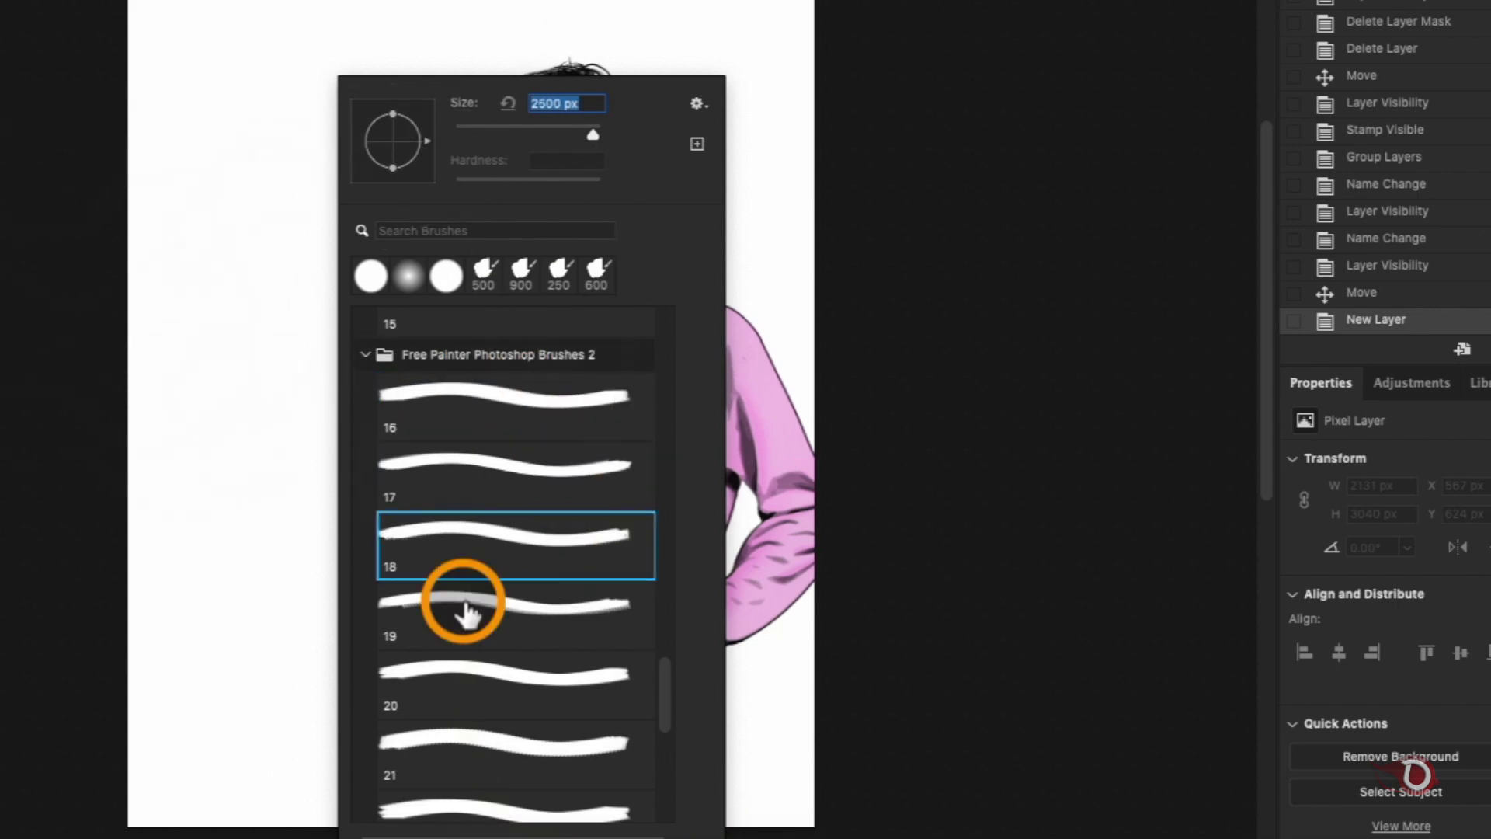
{"action": "left_click", "coordinate": [464, 602]}
{"action": "scroll", "coordinate": [588, 676], "scroll_direction": "down", "scroll_amount": 8}
{"action": "left_click", "coordinate": [490, 570]}
{"action": "left_click", "coordinate": [530, 489]}
{"action": "left_click", "coordinate": [532, 406]}
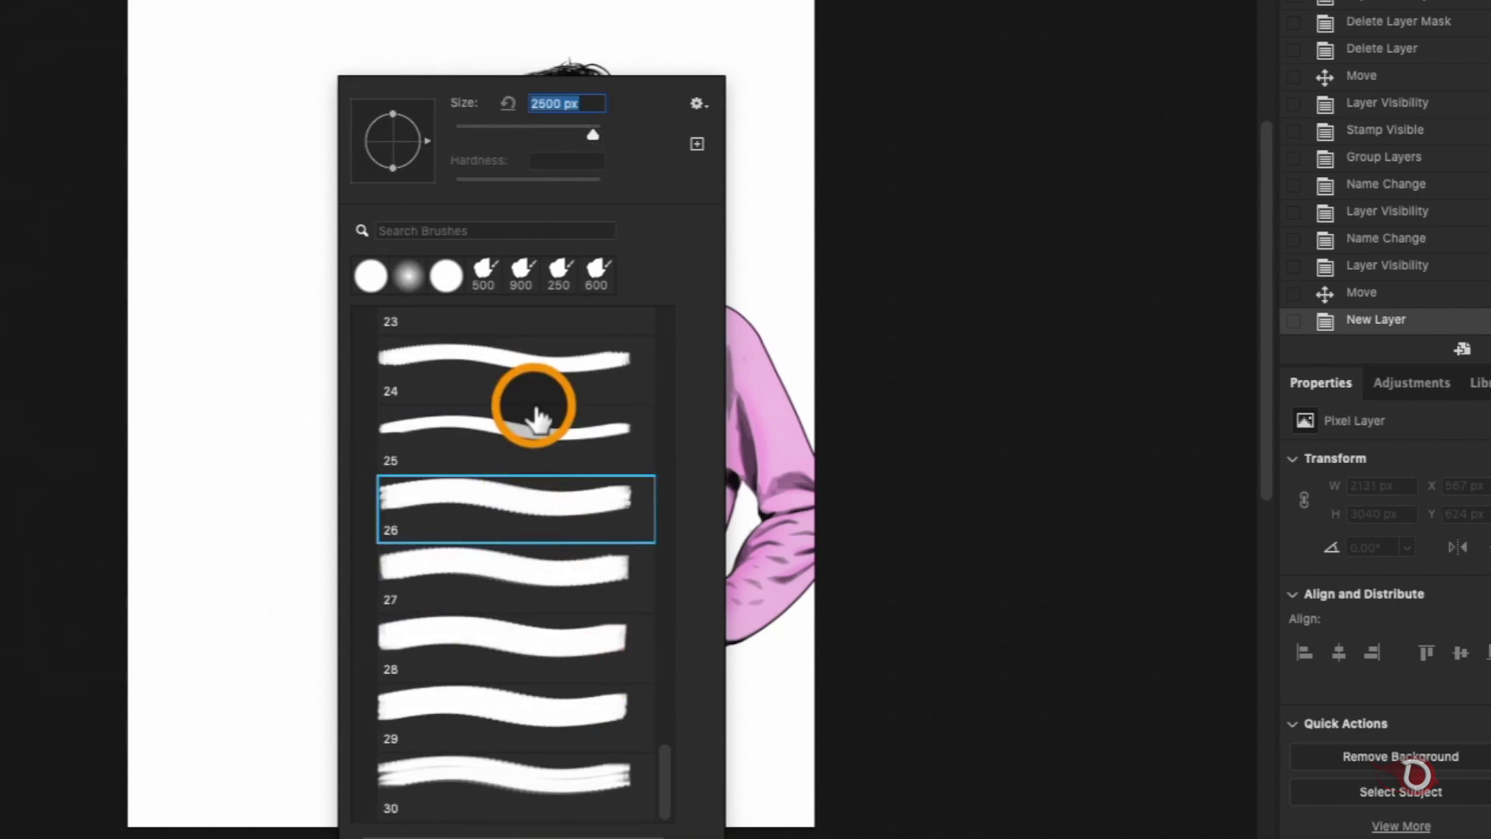
{"action": "left_click", "coordinate": [342, 97]}
{"action": "left_click", "coordinate": [283, 40]}
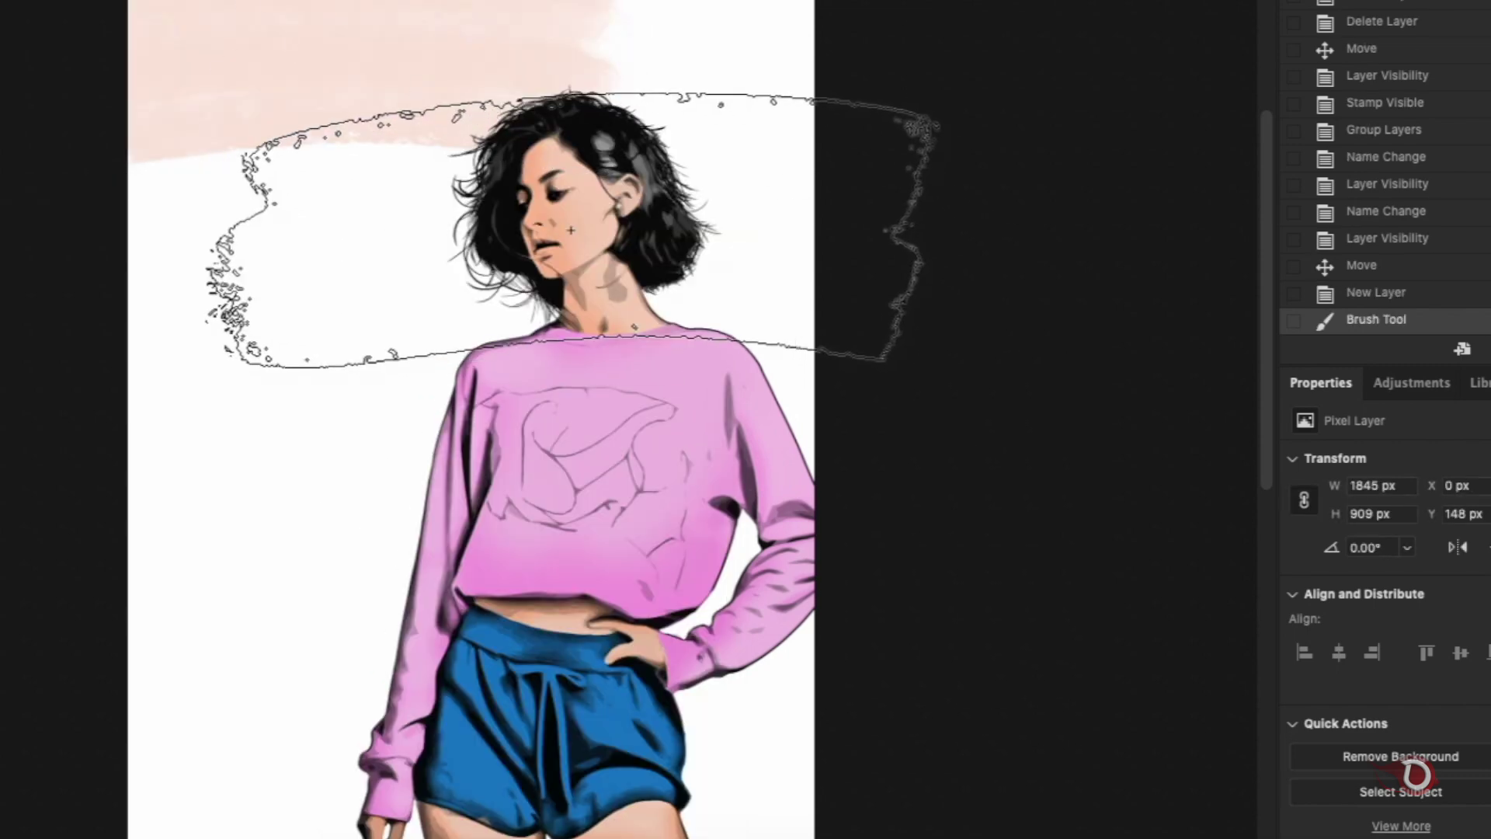
{"action": "key", "text": "super+z"}
Select painter brush 22 at 2500 px, test it as a pale peach stamp above the head, and undo the stamp
{"action": "right_click", "coordinate": [509, 202]}
{"action": "left_click", "coordinate": [734, 379]}
{"action": "scroll", "coordinate": [677, 458], "scroll_direction": "up", "scroll_amount": 2}
{"action": "left_click", "coordinate": [675, 424]}
{"action": "left_click", "coordinate": [728, 350]}
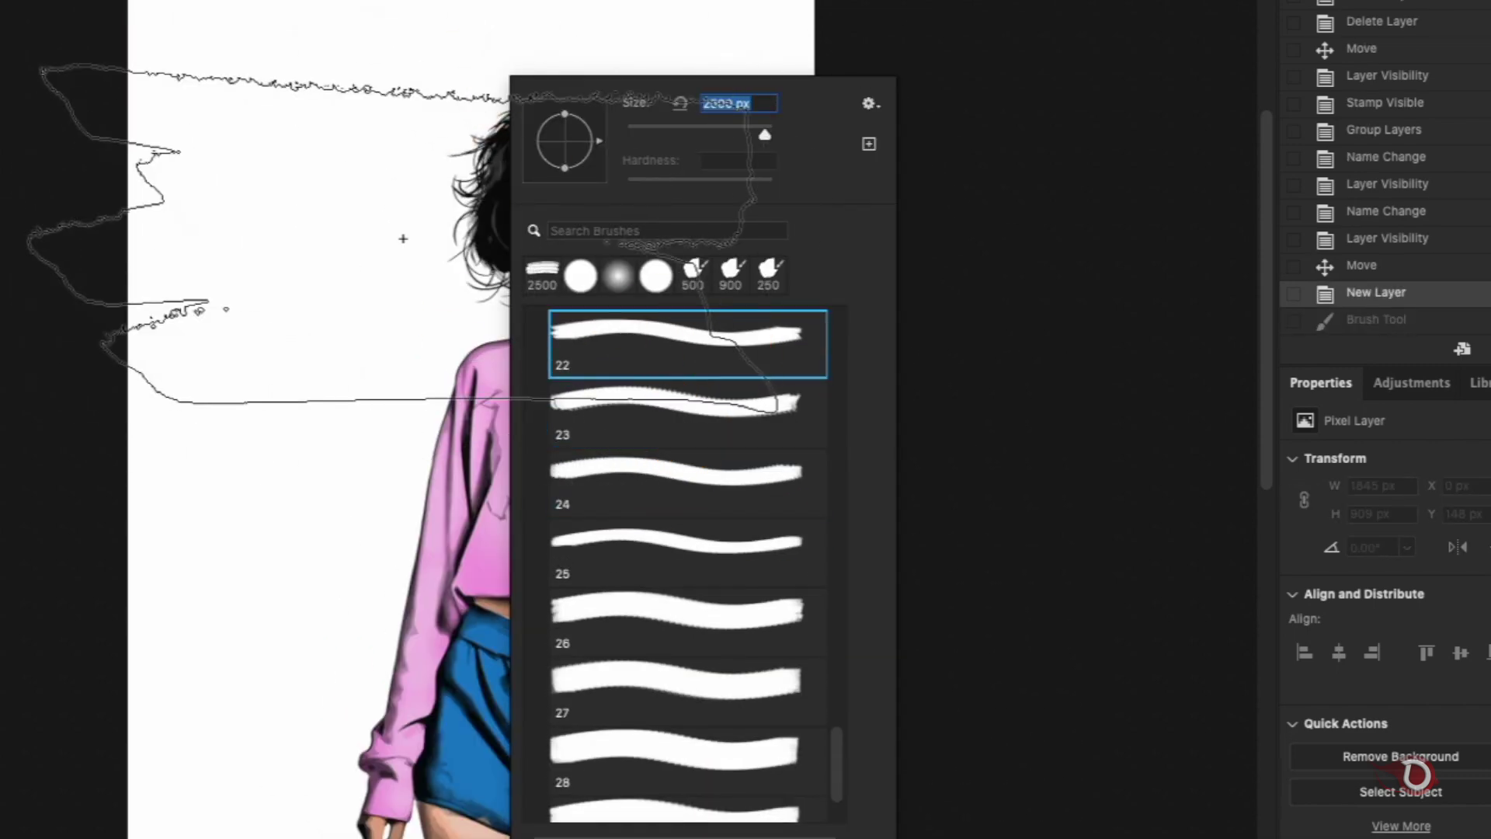
{"action": "left_click", "coordinate": [512, 68]}
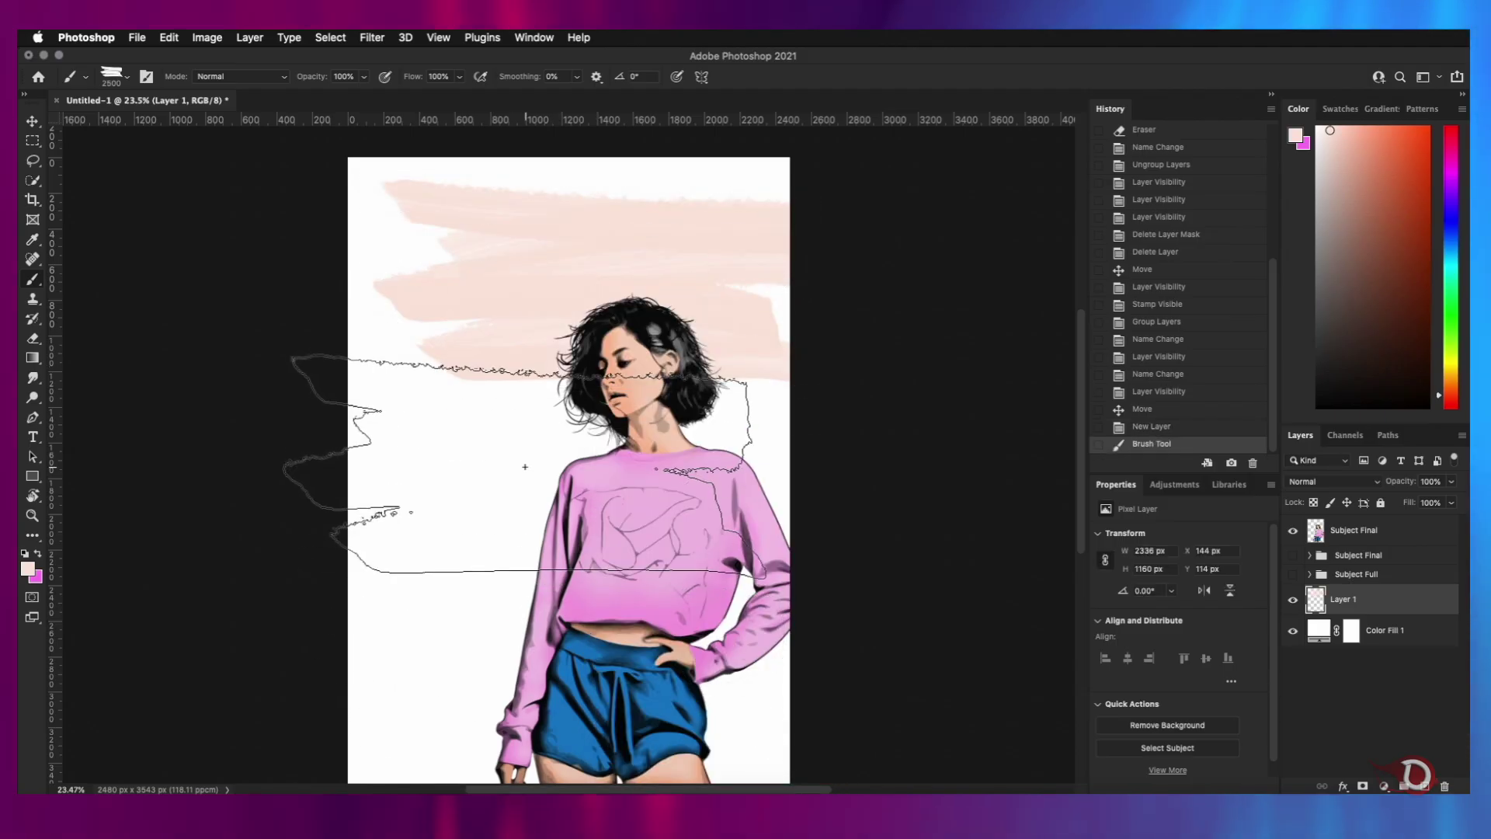
{"action": "key", "text": "ctrl+z"}
Choose a bright cyan brush colour by testing turquoise and cyan stamps behind the figure, and undo all the stamps
{"action": "left_click", "coordinate": [1441, 259]}
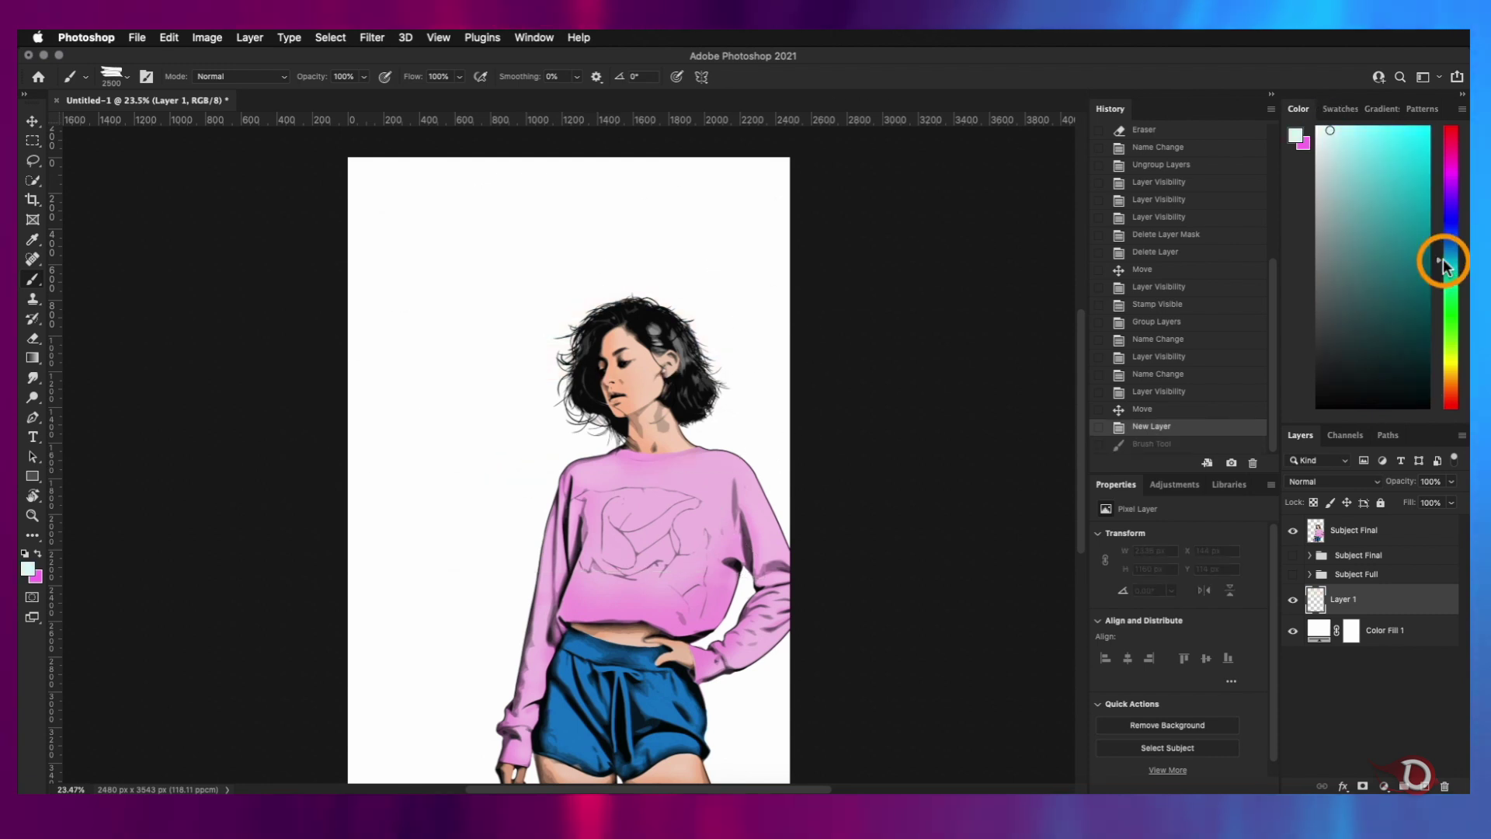
{"action": "left_click", "coordinate": [1410, 202]}
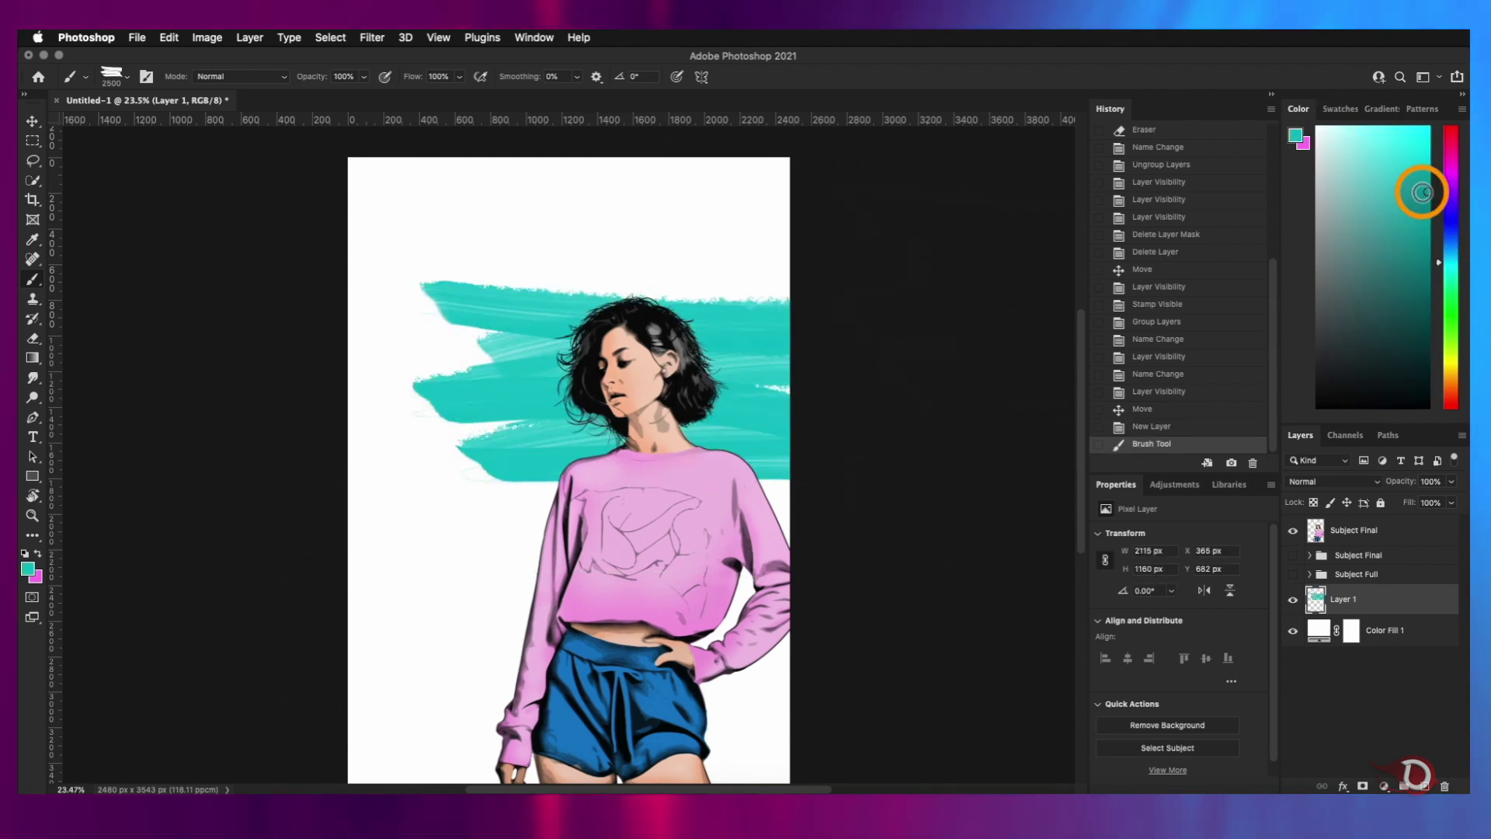
{"action": "left_click", "coordinate": [1415, 192]}
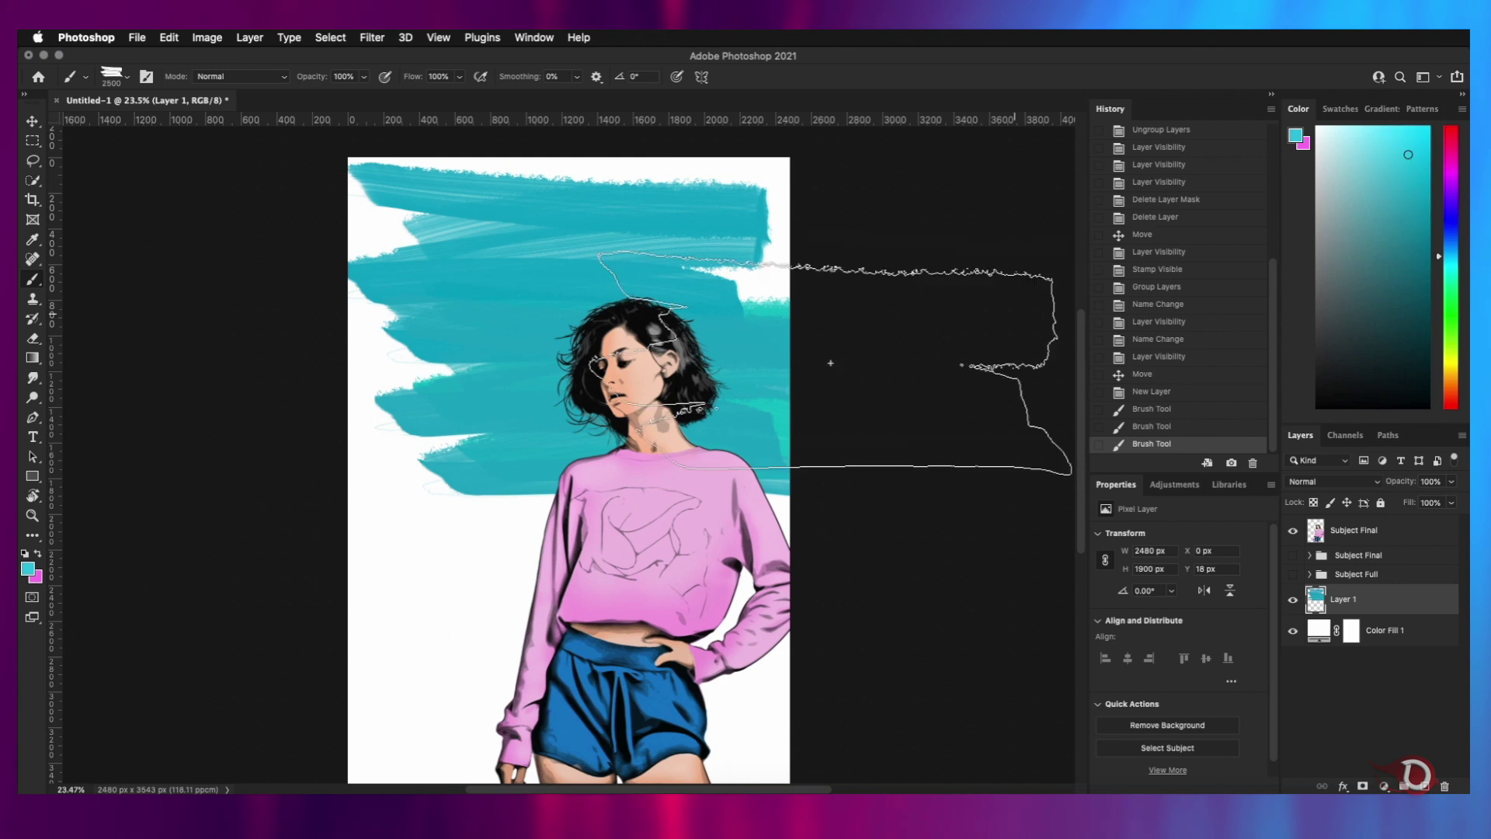
{"action": "left_click", "coordinate": [550, 474]}
{"action": "key", "text": "super+z"}
{"action": "key", "text": "super+z"}
{"action": "key", "text": "super+z"}
{"action": "key", "text": "super+z"}
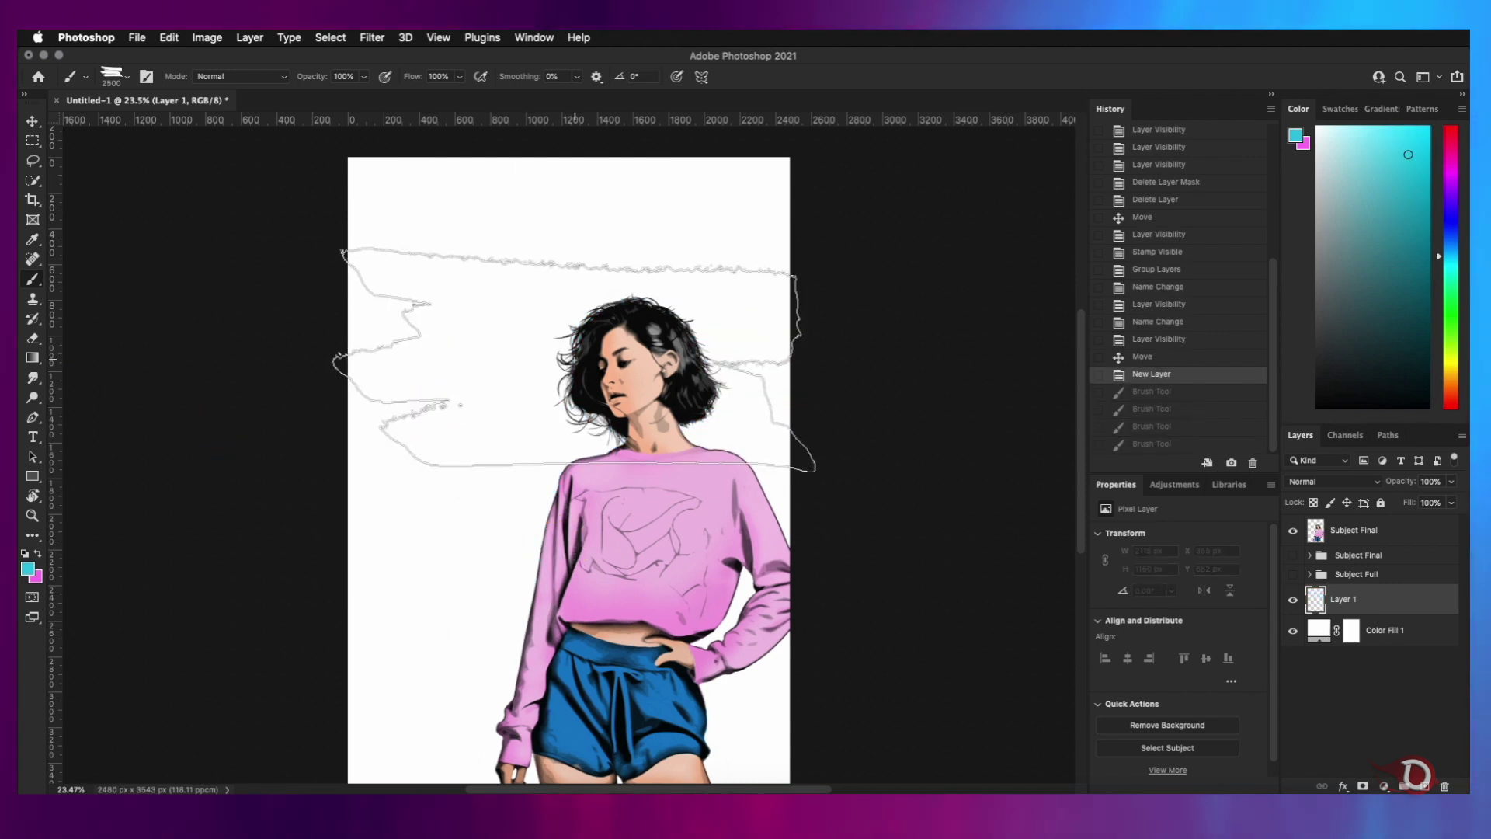
Rotate the brush tip to -45° and stamp a diagonal cyan stroke behind the figure's head and shoulder
{"action": "key", "text": "shift+Right"}
{"action": "key", "text": "shift+Right"}
{"action": "key", "text": "shift+Right"}
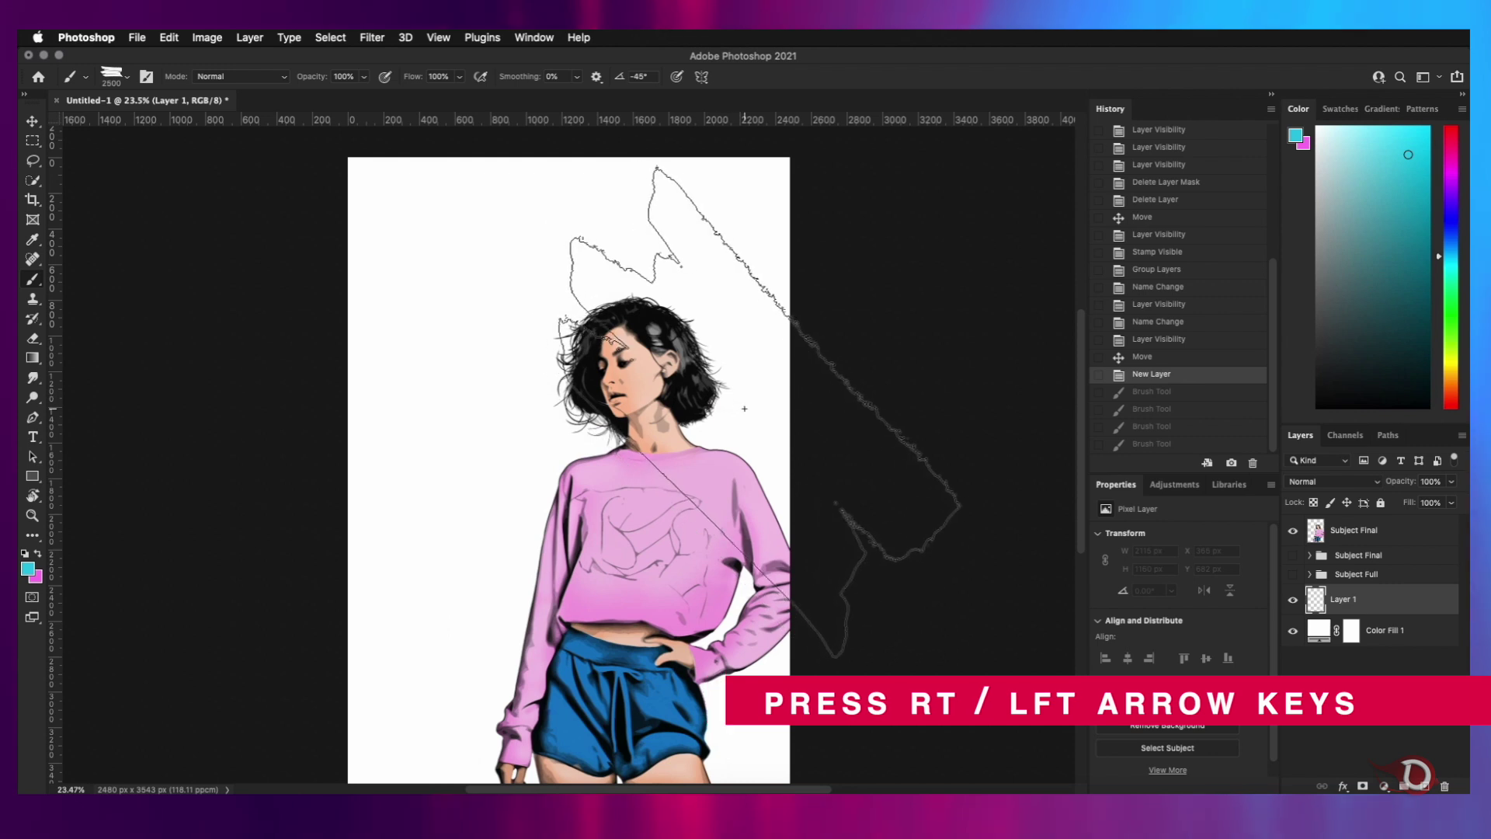
{"action": "left_click", "coordinate": [662, 730]}
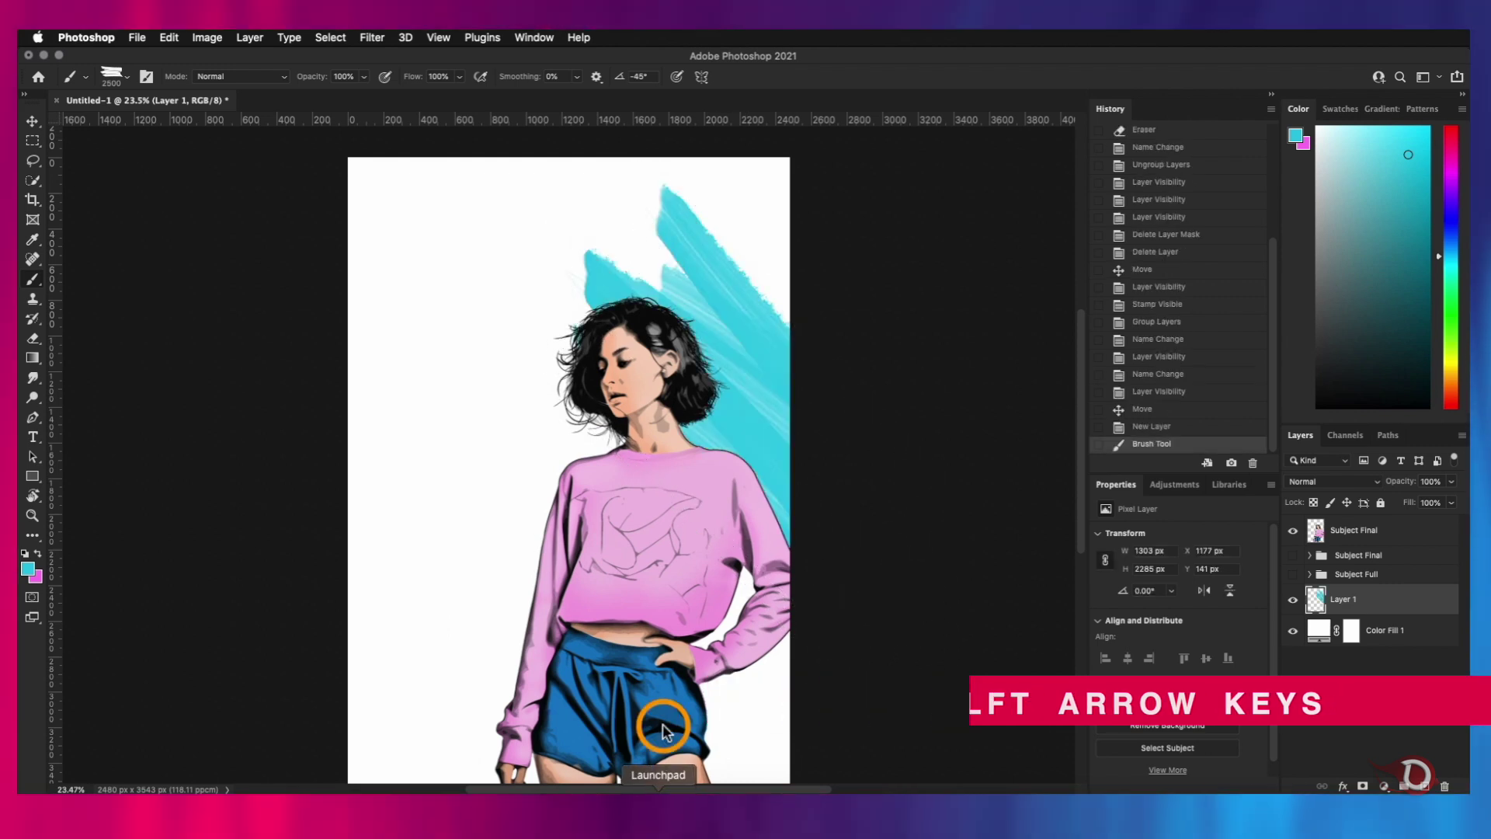
Stamp further diagonal cyan strokes behind the figure, filling the area beside the torso down to the canvas's lower edge
{"action": "left_click", "coordinate": [581, 491]}
{"action": "scroll", "coordinate": [606, 543], "scroll_direction": "down", "scroll_amount": 1}
{"action": "left_click", "coordinate": [657, 617]}
{"action": "left_click", "coordinate": [609, 720]}
{"action": "key", "text": "super+z"}
{"action": "left_click", "coordinate": [538, 767]}
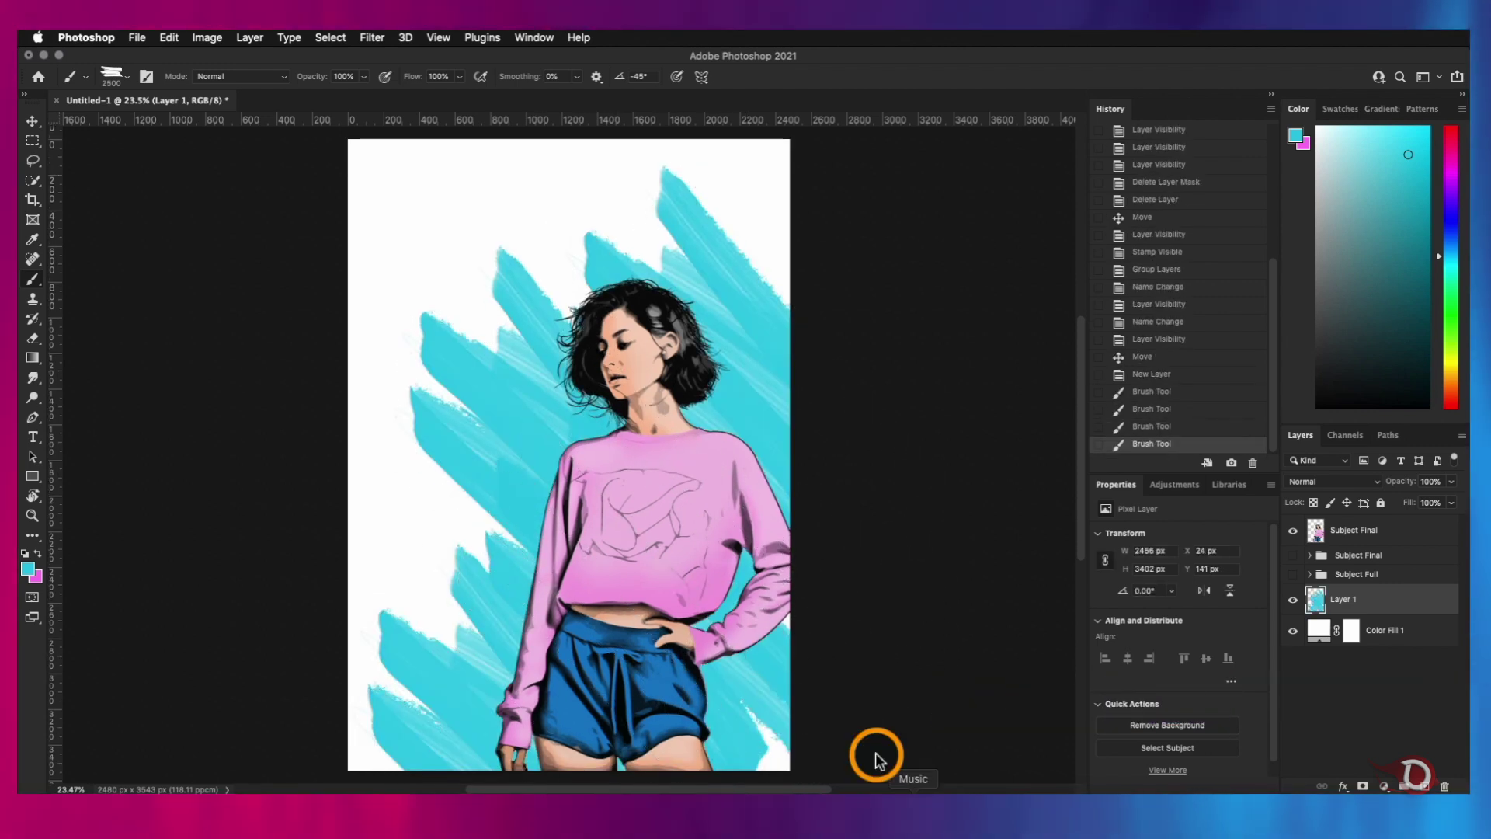
{"action": "left_click", "coordinate": [879, 758]}
{"action": "left_click", "coordinate": [565, 456]}
{"action": "scroll", "coordinate": [719, 647], "scroll_direction": "down", "scroll_amount": 1}
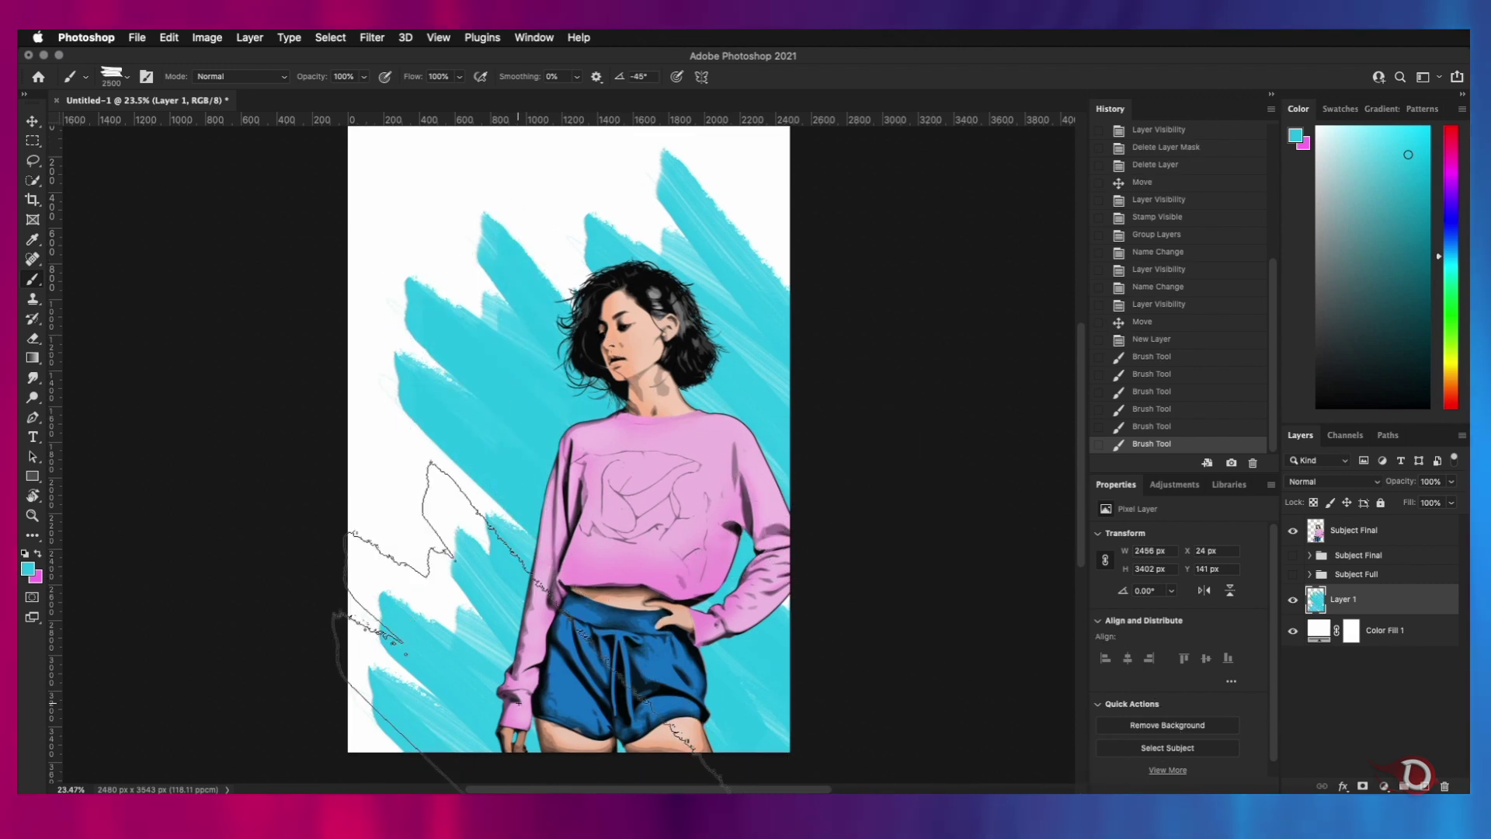
{"action": "left_click", "coordinate": [535, 708]}
{"action": "left_click", "coordinate": [558, 680]}
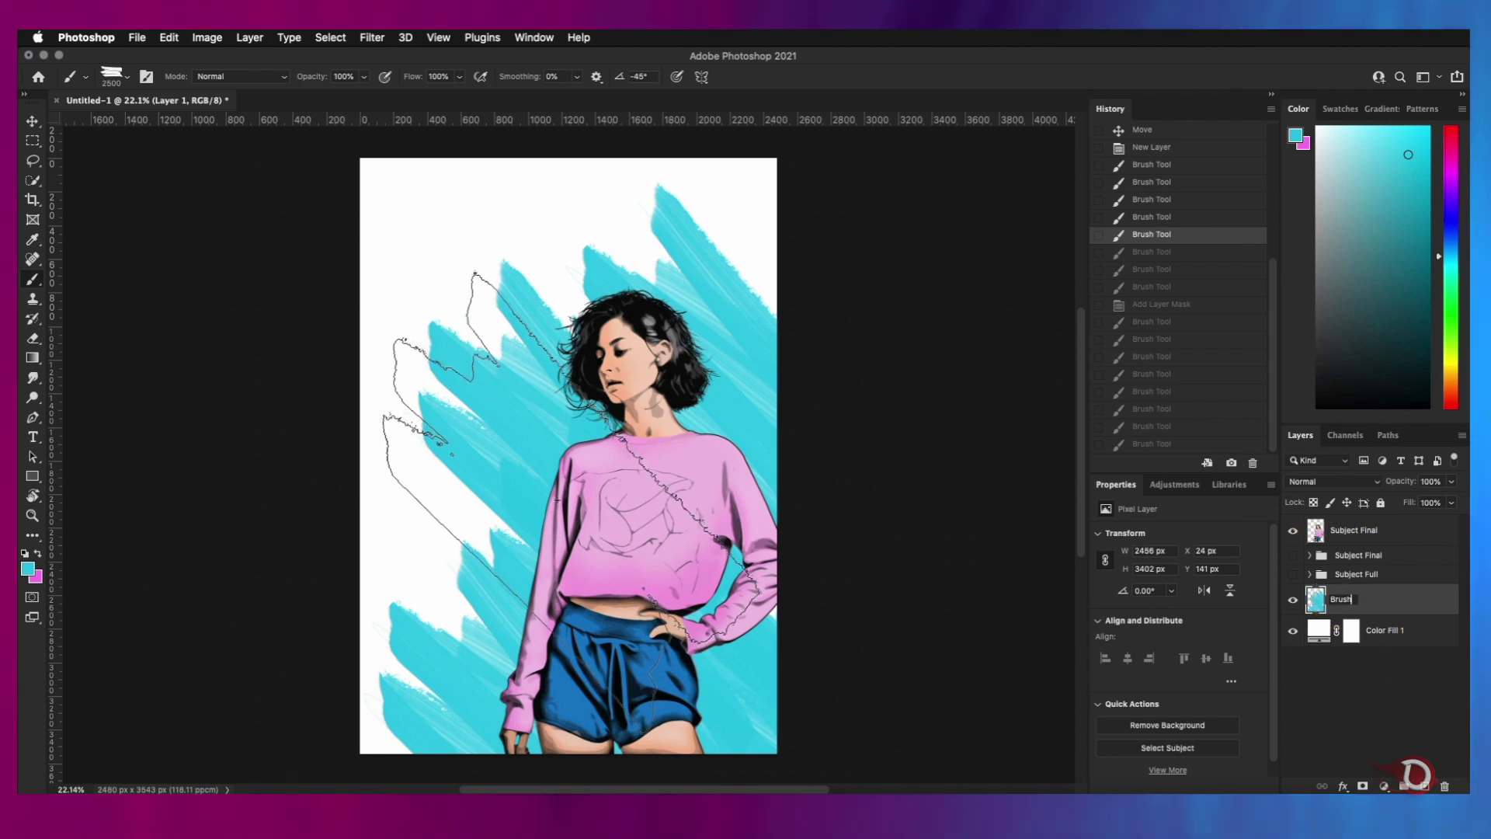
Rename the cyan stroke layer as Brush and add a new layer above the Subject Final image layer
{"action": "left_click", "coordinate": [1398, 537]}
{"action": "left_click", "coordinate": [1390, 531]}
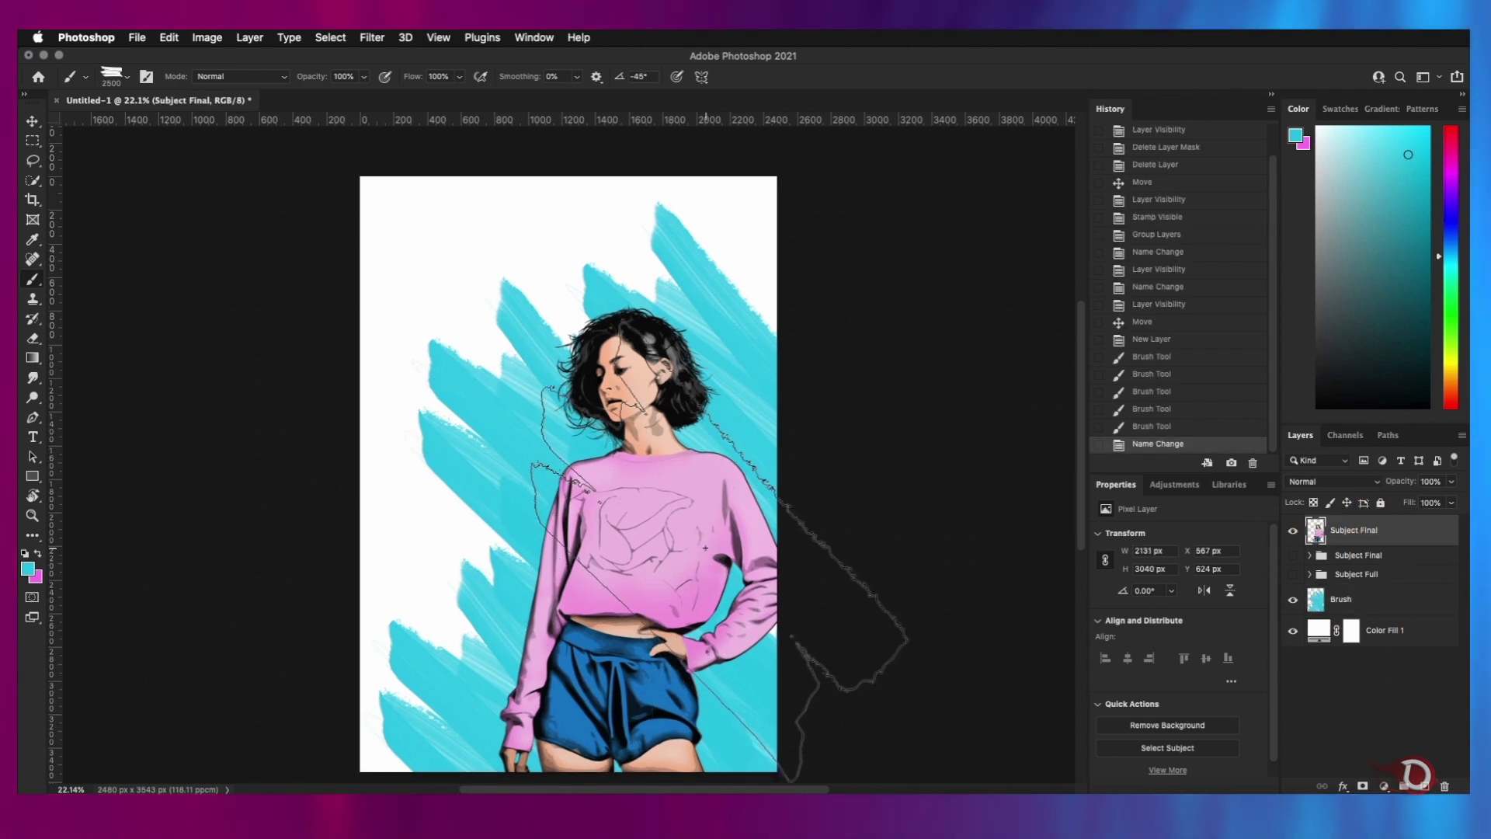
{"action": "left_click", "coordinate": [1424, 786]}
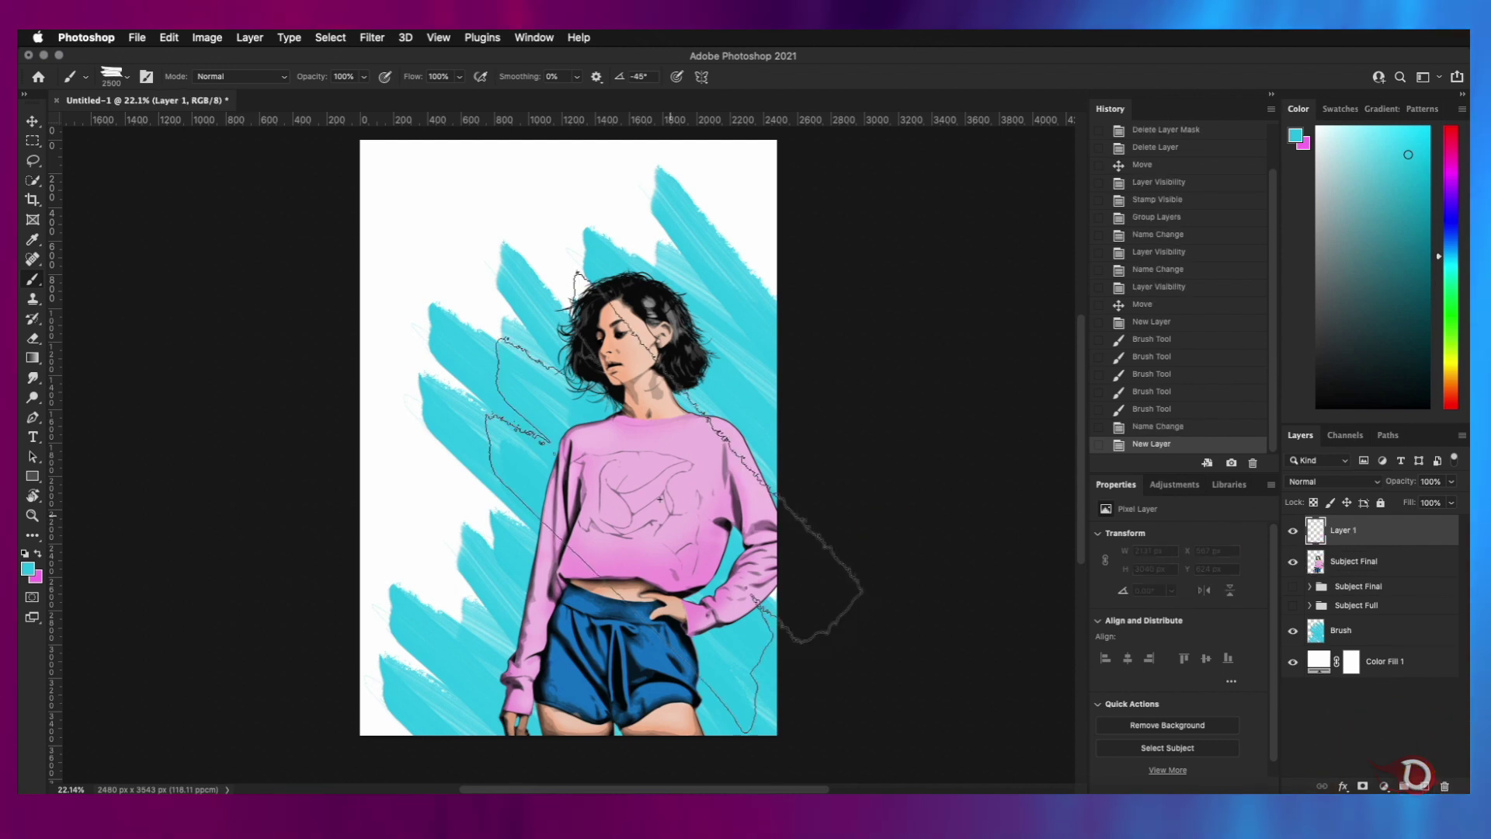
Go through the splash brushes in the Paint Splash Brushes 2 set and select brush 3
{"action": "right_click", "coordinate": [592, 438]}
{"action": "left_click_drag", "start_coordinate": [808, 730], "coordinate": [819, 557]}
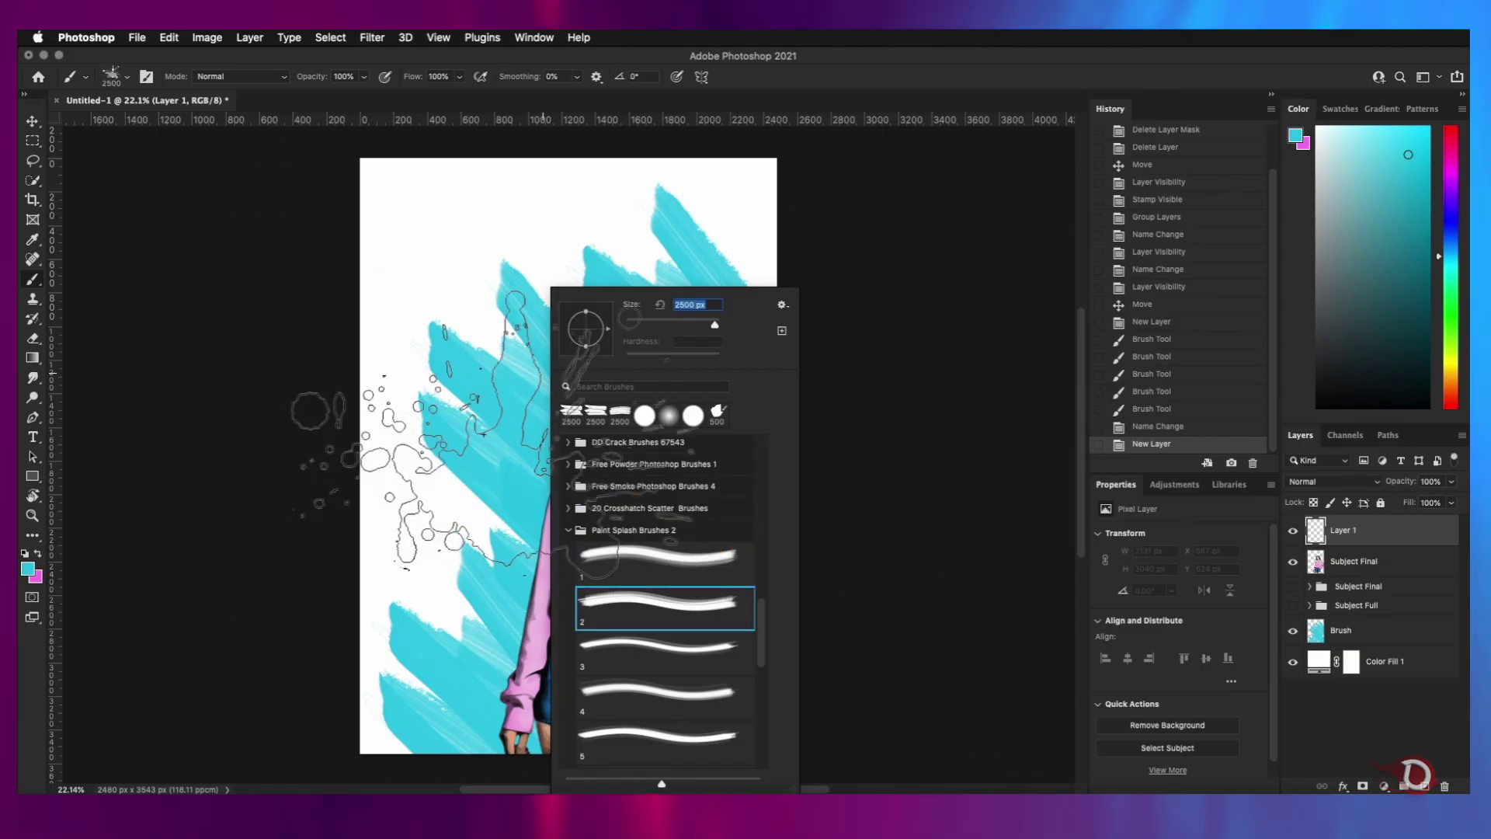
{"action": "left_click", "coordinate": [669, 654]}
{"action": "left_click", "coordinate": [674, 698]}
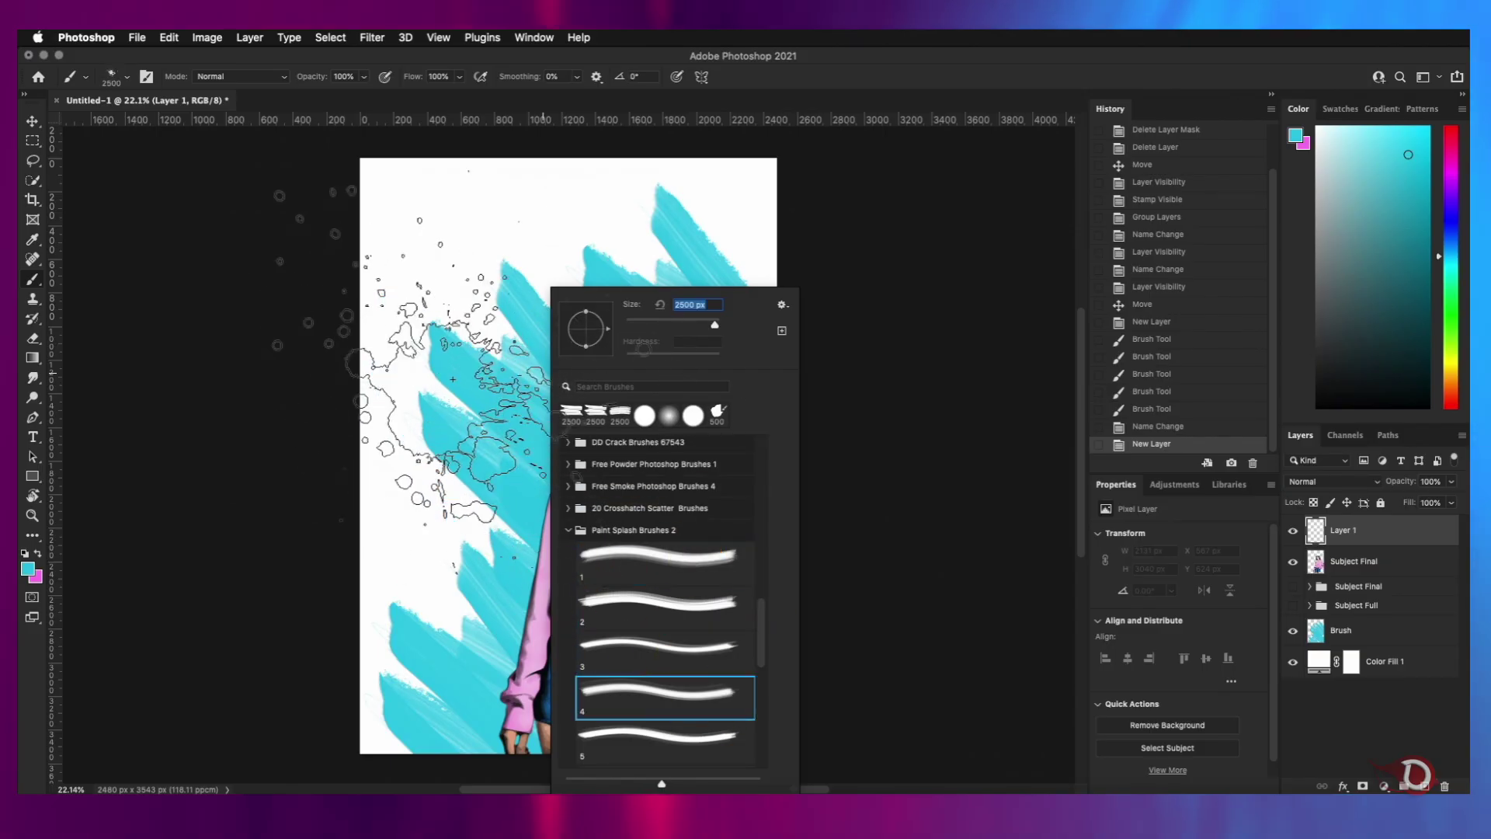
{"action": "left_click", "coordinate": [678, 731]}
{"action": "scroll", "coordinate": [678, 731], "scroll_direction": "down", "scroll_amount": 5}
{"action": "left_click", "coordinate": [675, 624]}
{"action": "left_click", "coordinate": [676, 668]}
{"action": "left_click", "coordinate": [675, 713]}
{"action": "left_click", "coordinate": [659, 715]}
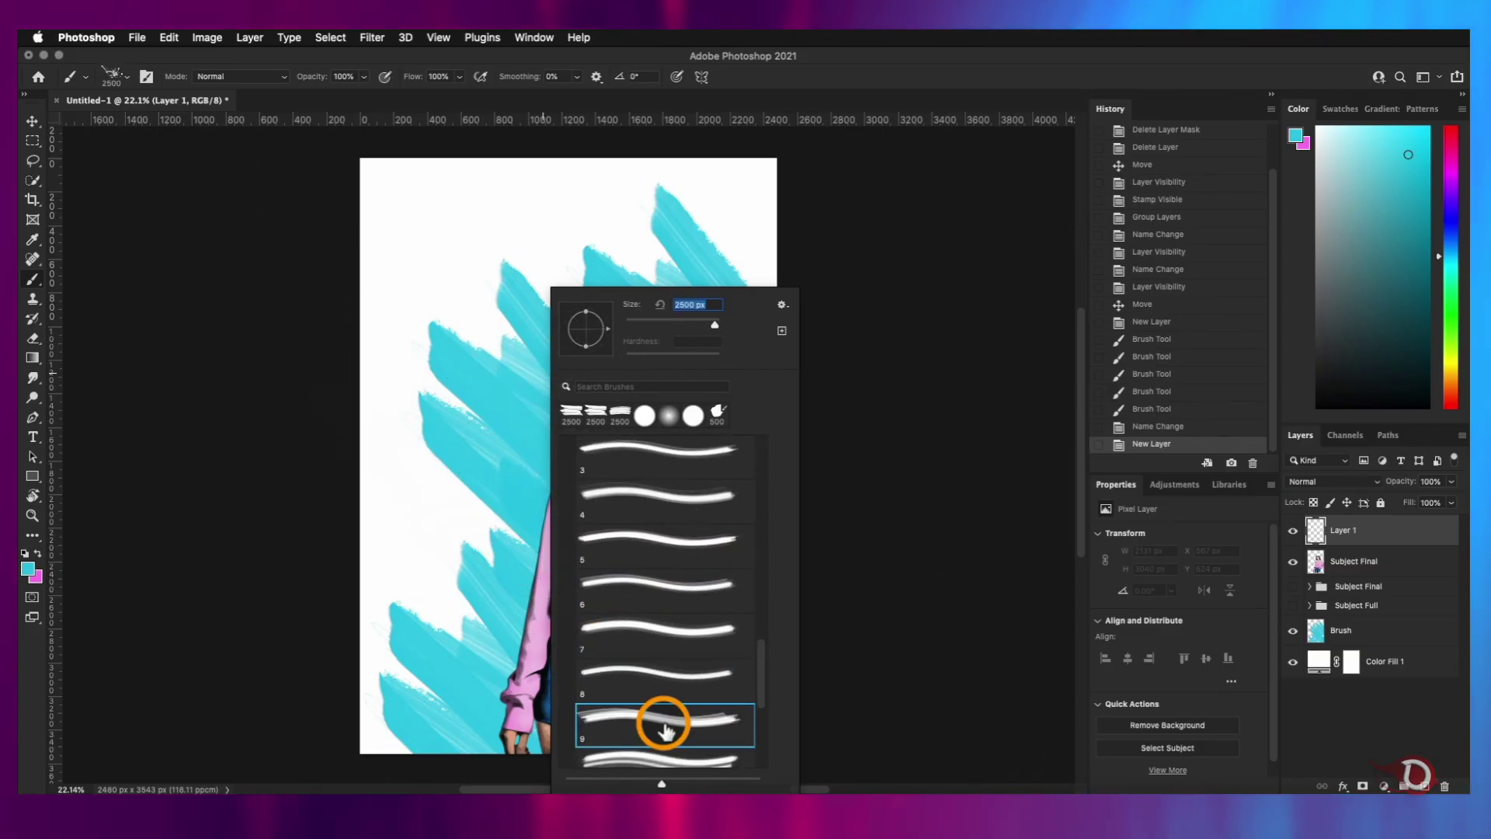
{"action": "scroll", "coordinate": [651, 661], "scroll_direction": "down", "scroll_amount": 2}
{"action": "left_click", "coordinate": [668, 703]}
{"action": "left_click", "coordinate": [676, 742]}
{"action": "scroll", "coordinate": [698, 616], "scroll_direction": "up", "scroll_amount": 5}
{"action": "left_click", "coordinate": [676, 561]}
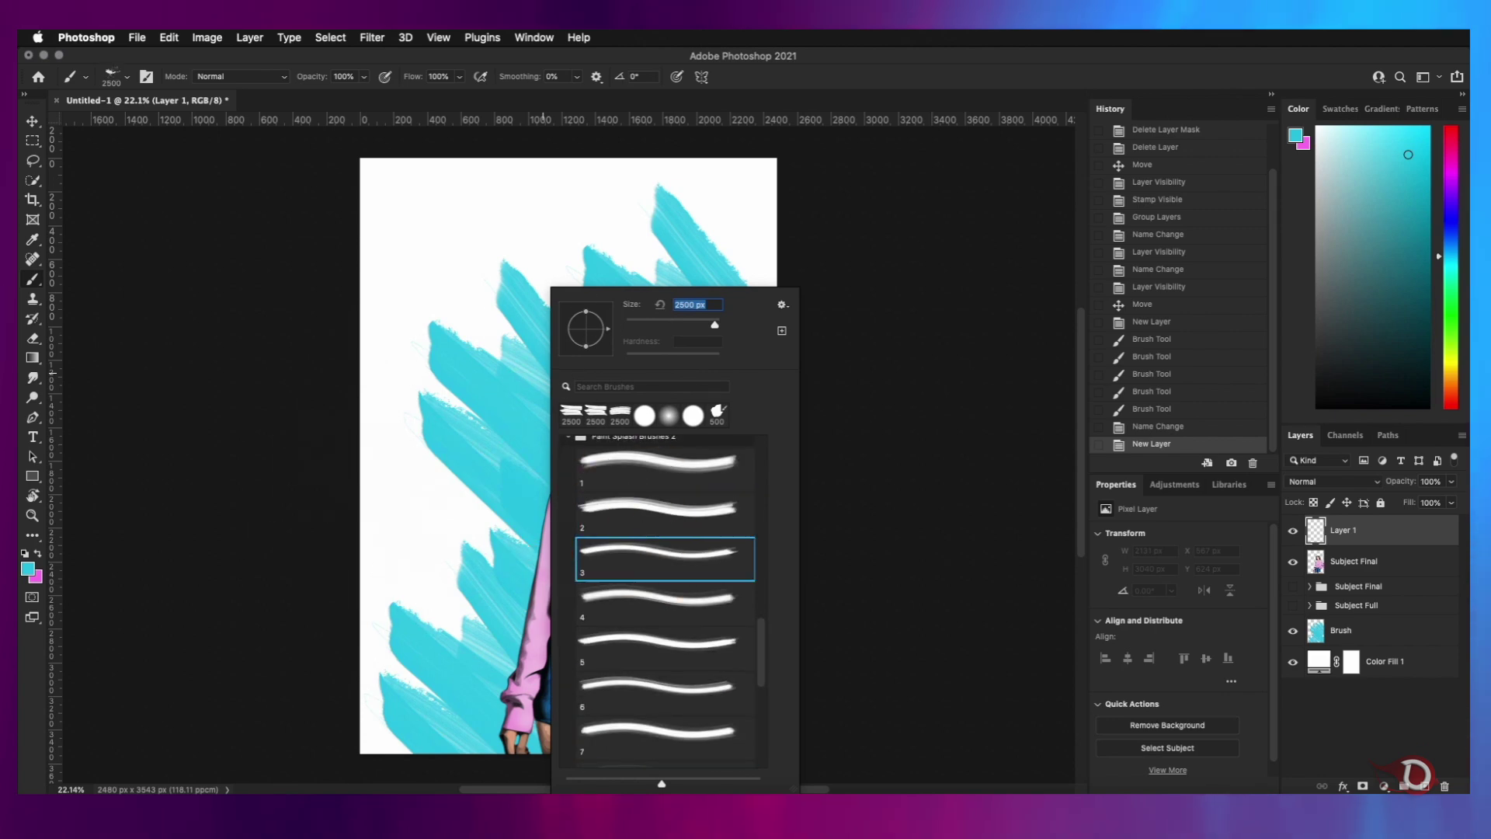
{"action": "key", "text": "Return"}
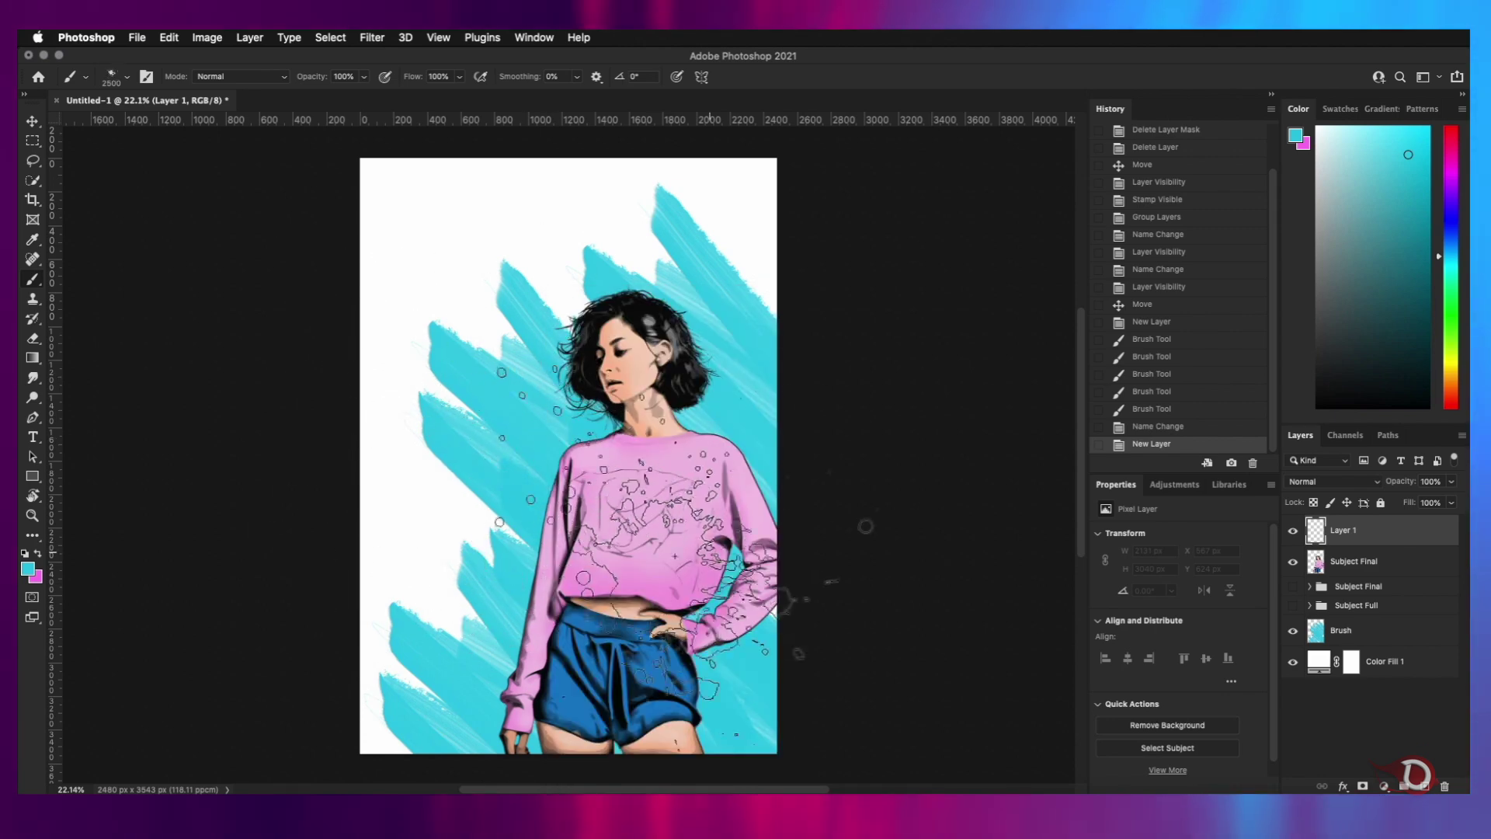
Set the splash brush to 1700 px, sample the blue of the shorts, and stamp a blue splash over the shorts on Layer 1
{"action": "scroll", "coordinate": [660, 551], "scroll_direction": "down", "scroll_amount": 3}
{"action": "scroll", "coordinate": [654, 549], "scroll_direction": "up", "scroll_amount": 2}
{"action": "scroll", "coordinate": [641, 525], "scroll_direction": "down", "scroll_amount": 4}
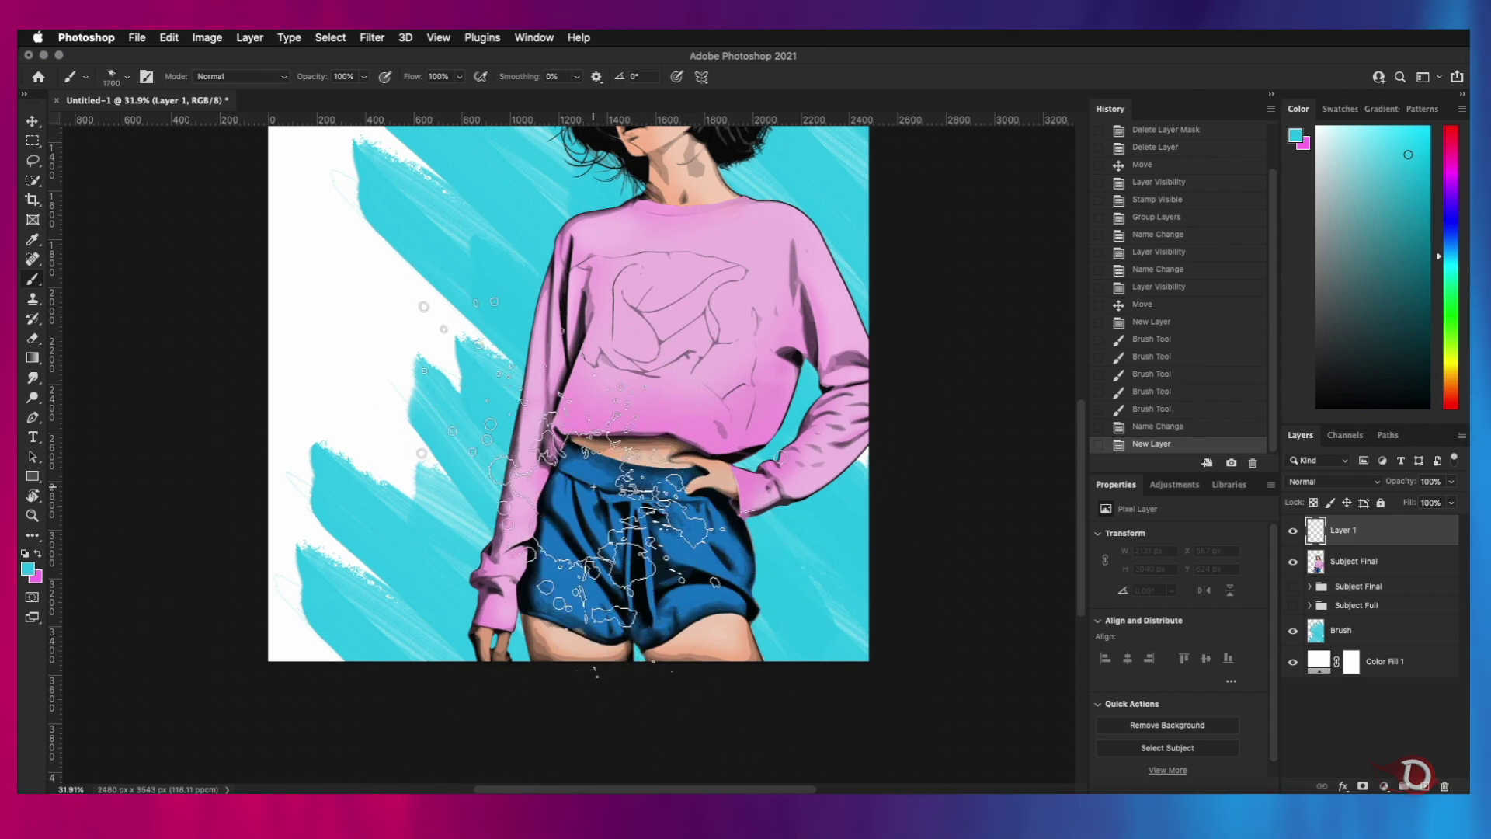
{"action": "left_click", "coordinate": [590, 539], "text": "alt"}
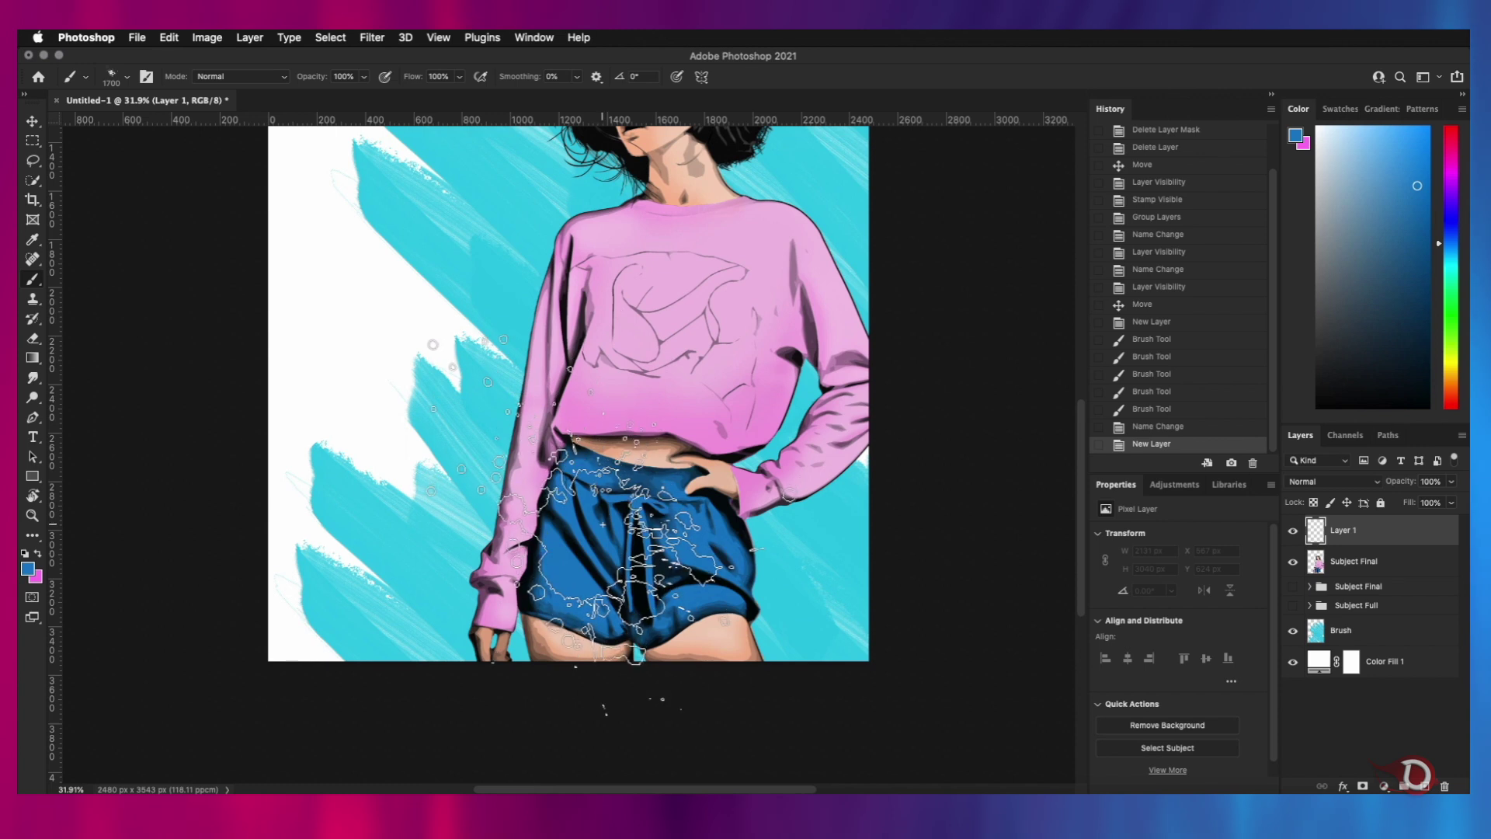
{"action": "left_click", "coordinate": [614, 539]}
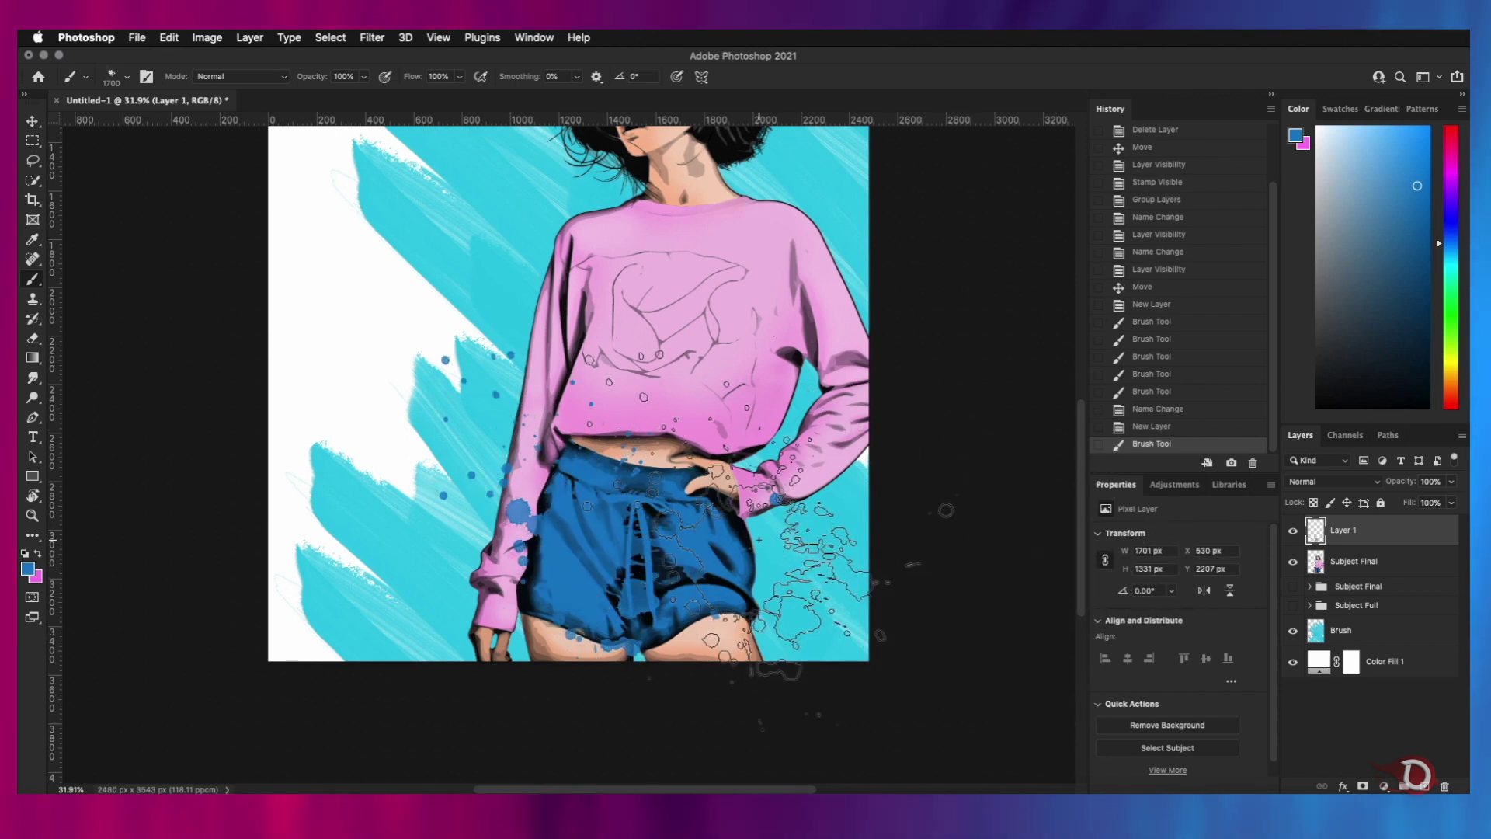
Try a second blue splash at the hip below the figure's bent arm, preview blend modes on the layer, and undo the splash
{"action": "left_click", "coordinate": [705, 543]}
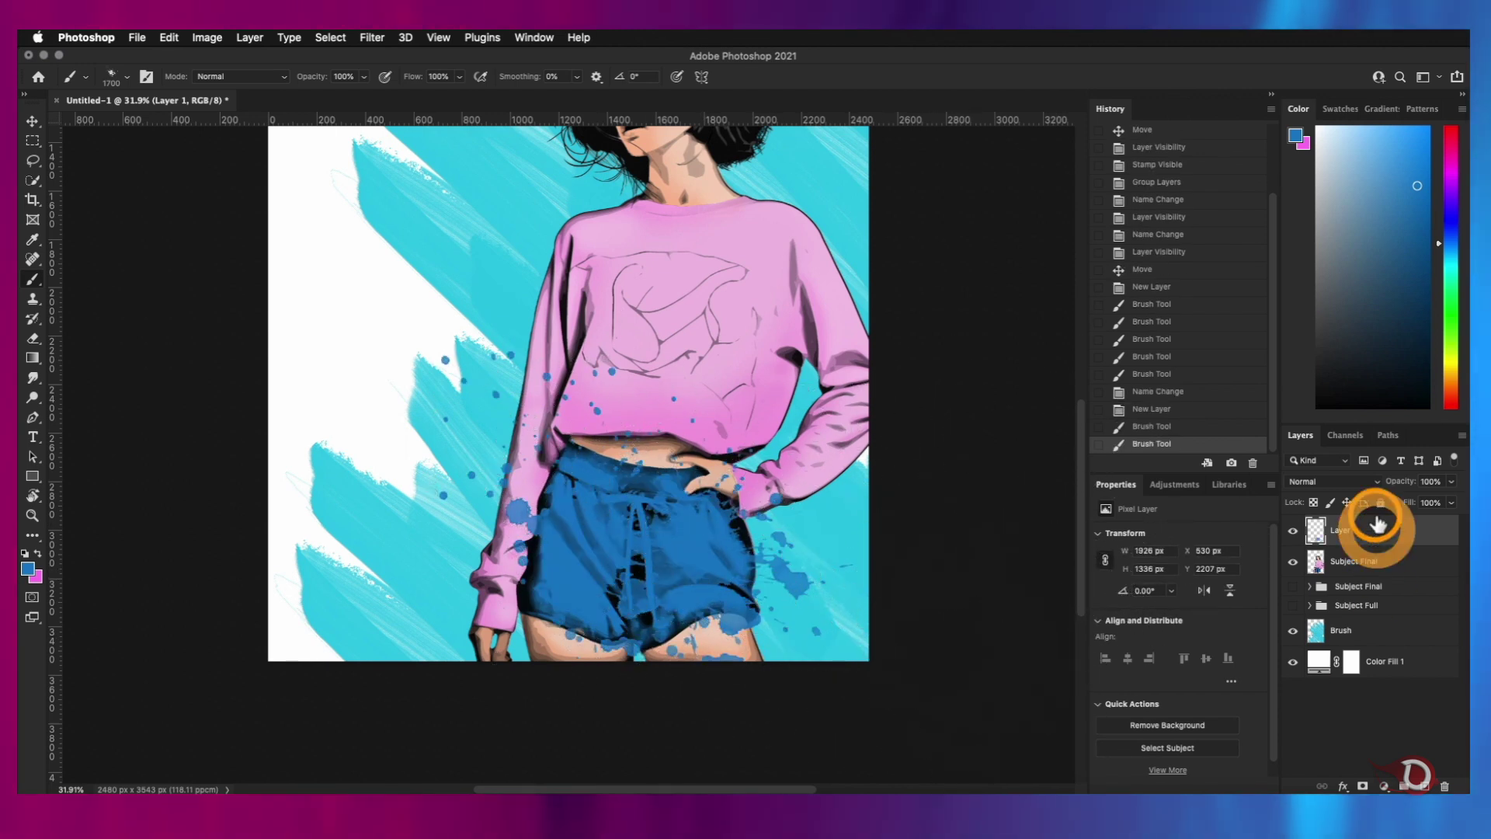
{"action": "left_click", "coordinate": [1351, 481]}
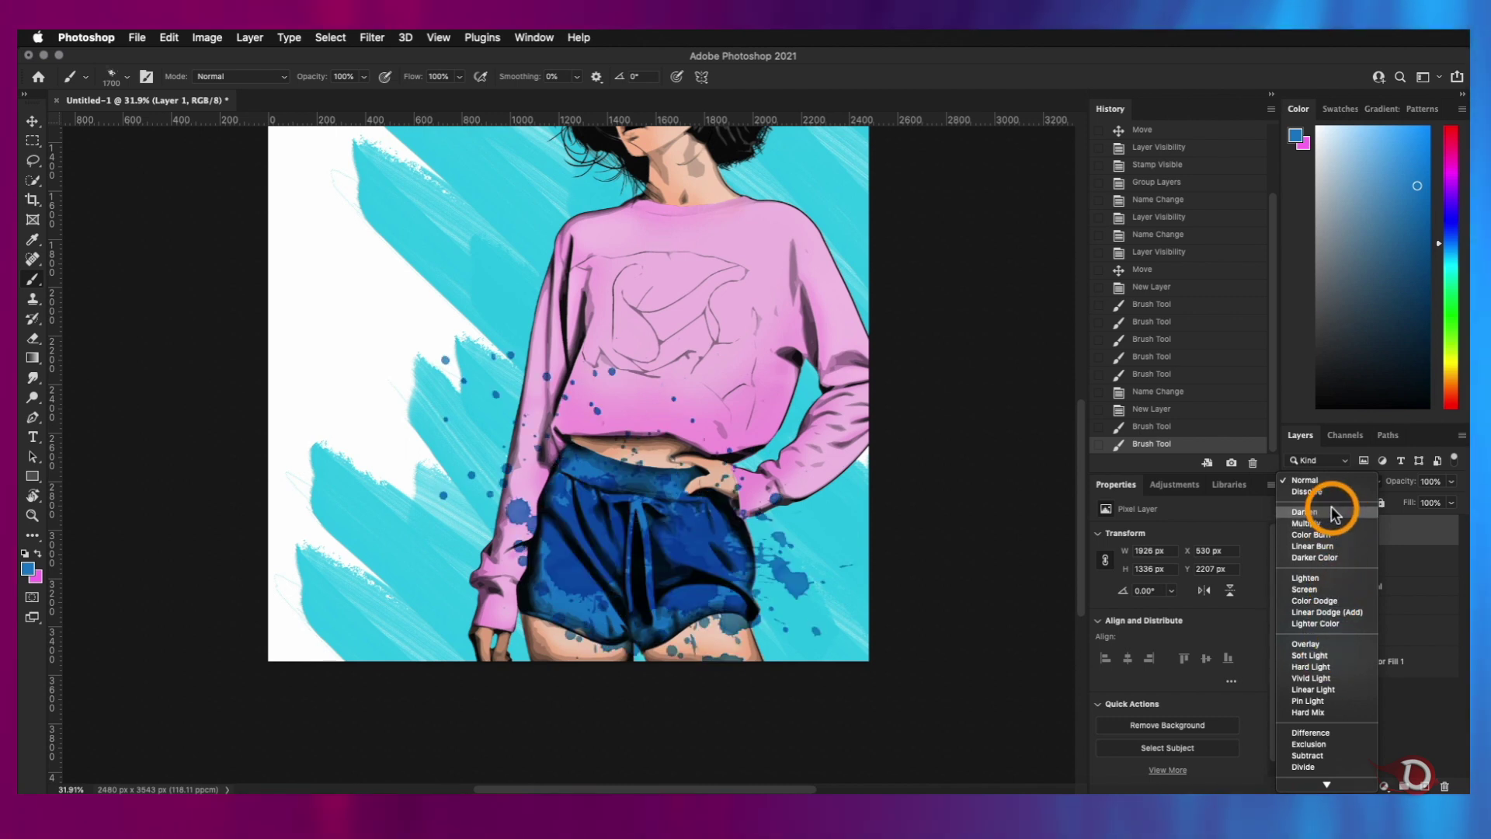
{"action": "left_click", "coordinate": [1312, 480]}
{"action": "key", "text": "super+z"}
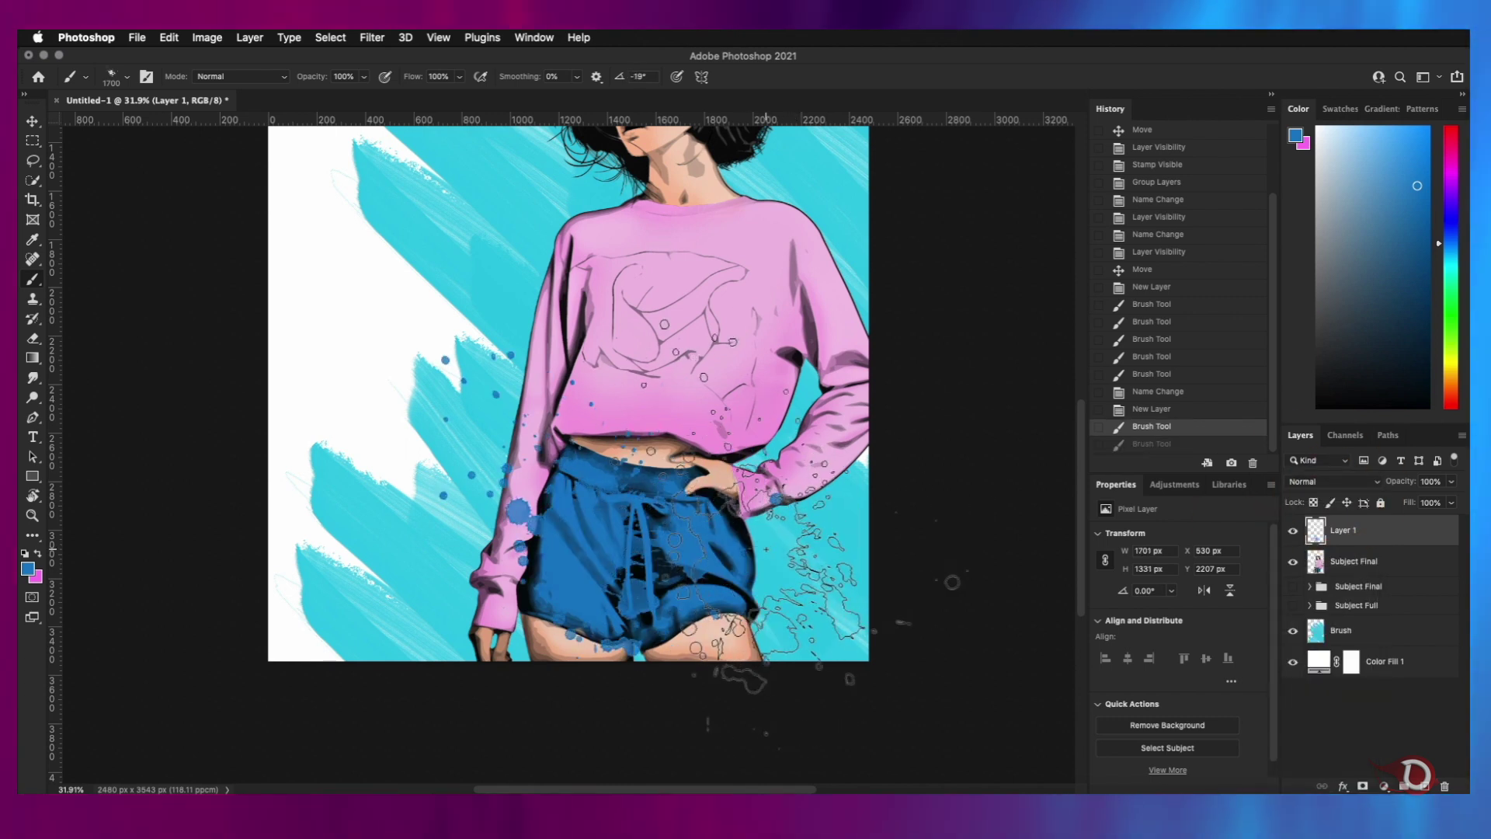
Add a new layer above the Brush layer and stamp a blue splash rotated to -82° behind the figure's hip
{"action": "left_click", "coordinate": [1365, 632]}
{"action": "left_click", "coordinate": [1424, 786]}
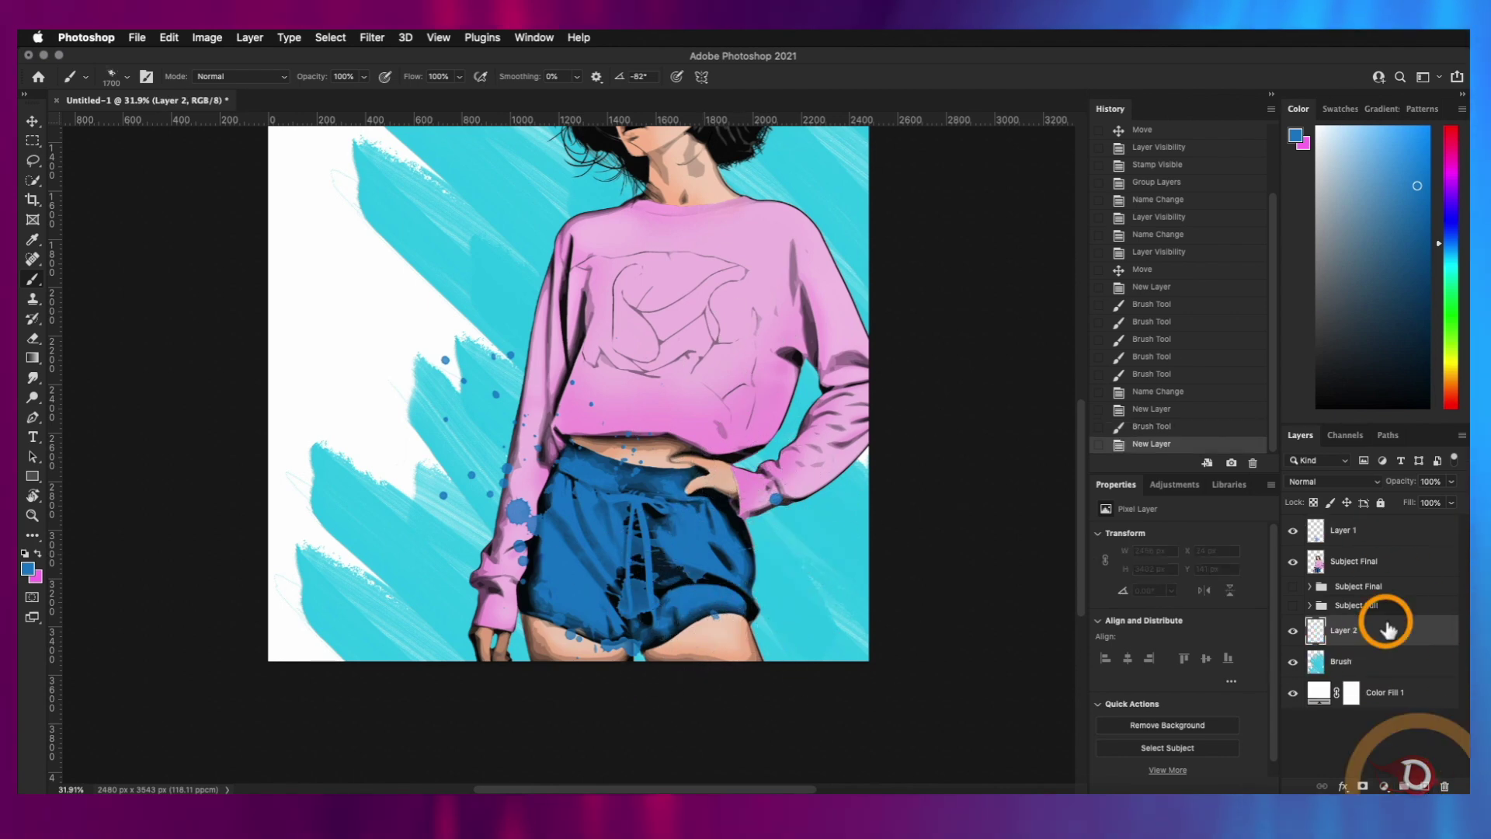
{"action": "left_click", "coordinate": [722, 571]}
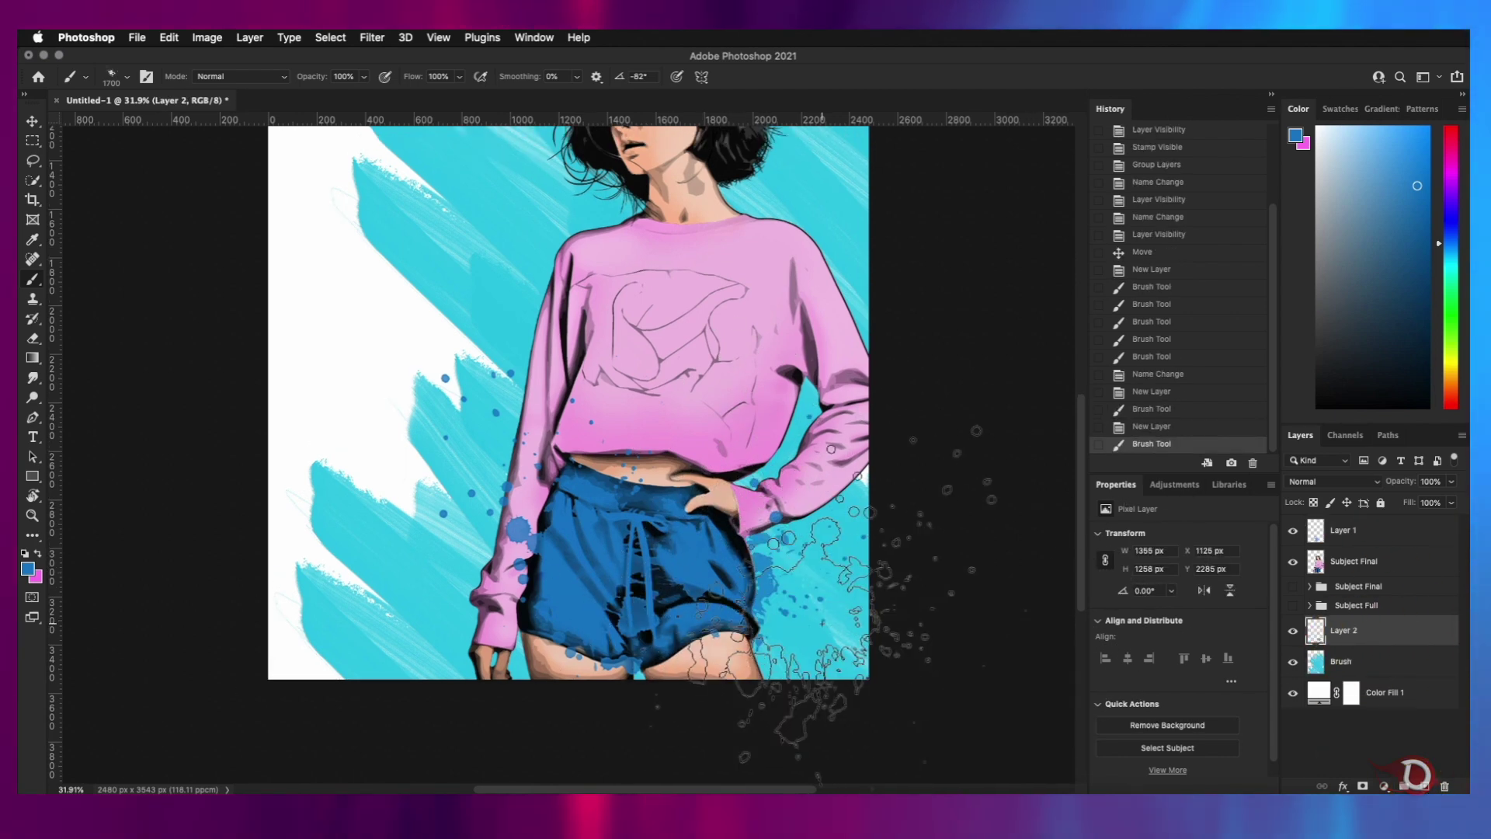
Select Layer 1, choose another Paint Splash Brushes 2 brush at 1800 px, and change the brush colour to orange
{"action": "scroll", "coordinate": [966, 504], "scroll_direction": "up", "scroll_amount": 3}
{"action": "left_click", "coordinate": [1346, 534]}
{"action": "right_click", "coordinate": [676, 482]}
{"action": "scroll", "coordinate": [882, 660], "scroll_direction": "down", "scroll_amount": 3}
{"action": "left_click", "coordinate": [878, 684]}
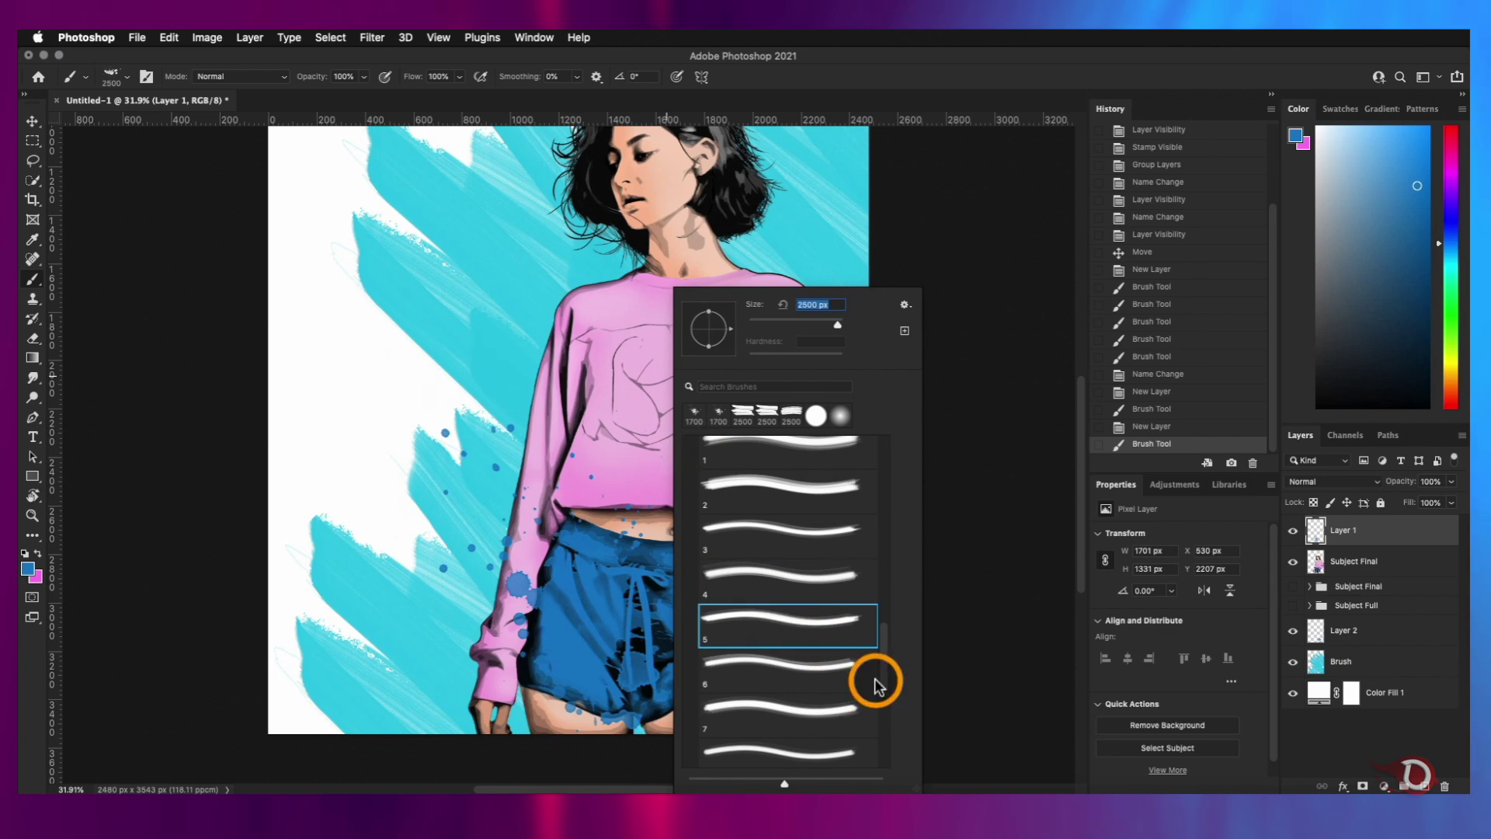
{"action": "key", "text": "Return"}
{"action": "left_click", "coordinate": [1439, 376]}
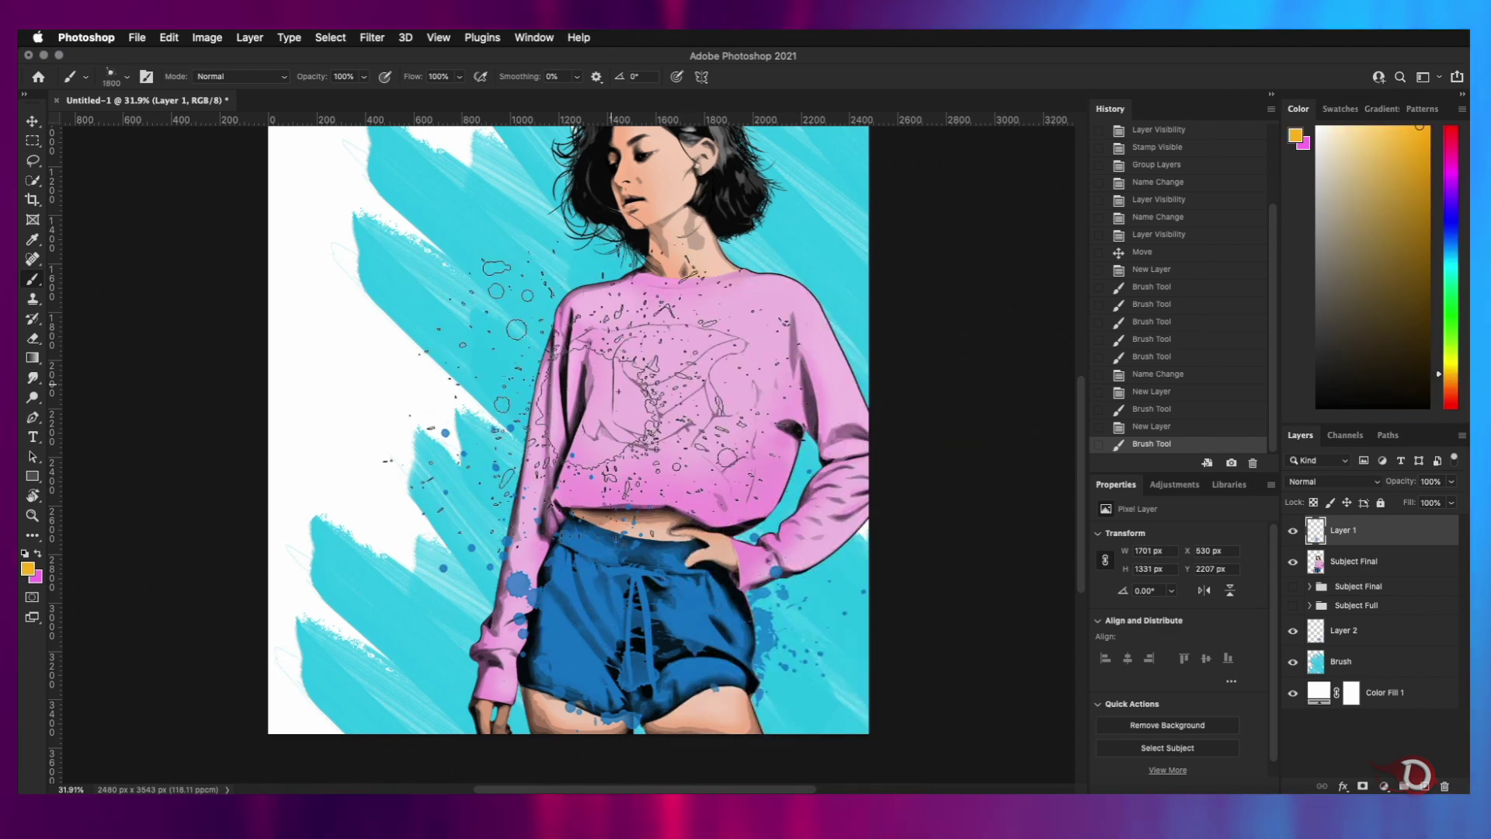
Stamp orange splashes behind the shoulders on Layer 2 and one over the sweatshirt's chest on Layer 1
{"action": "left_click", "coordinate": [1346, 630]}
{"action": "left_click", "coordinate": [619, 386]}
{"action": "left_click", "coordinate": [688, 362]}
{"action": "left_click", "coordinate": [776, 334]}
{"action": "left_click", "coordinate": [1345, 530]}
{"action": "left_click", "coordinate": [704, 377]}
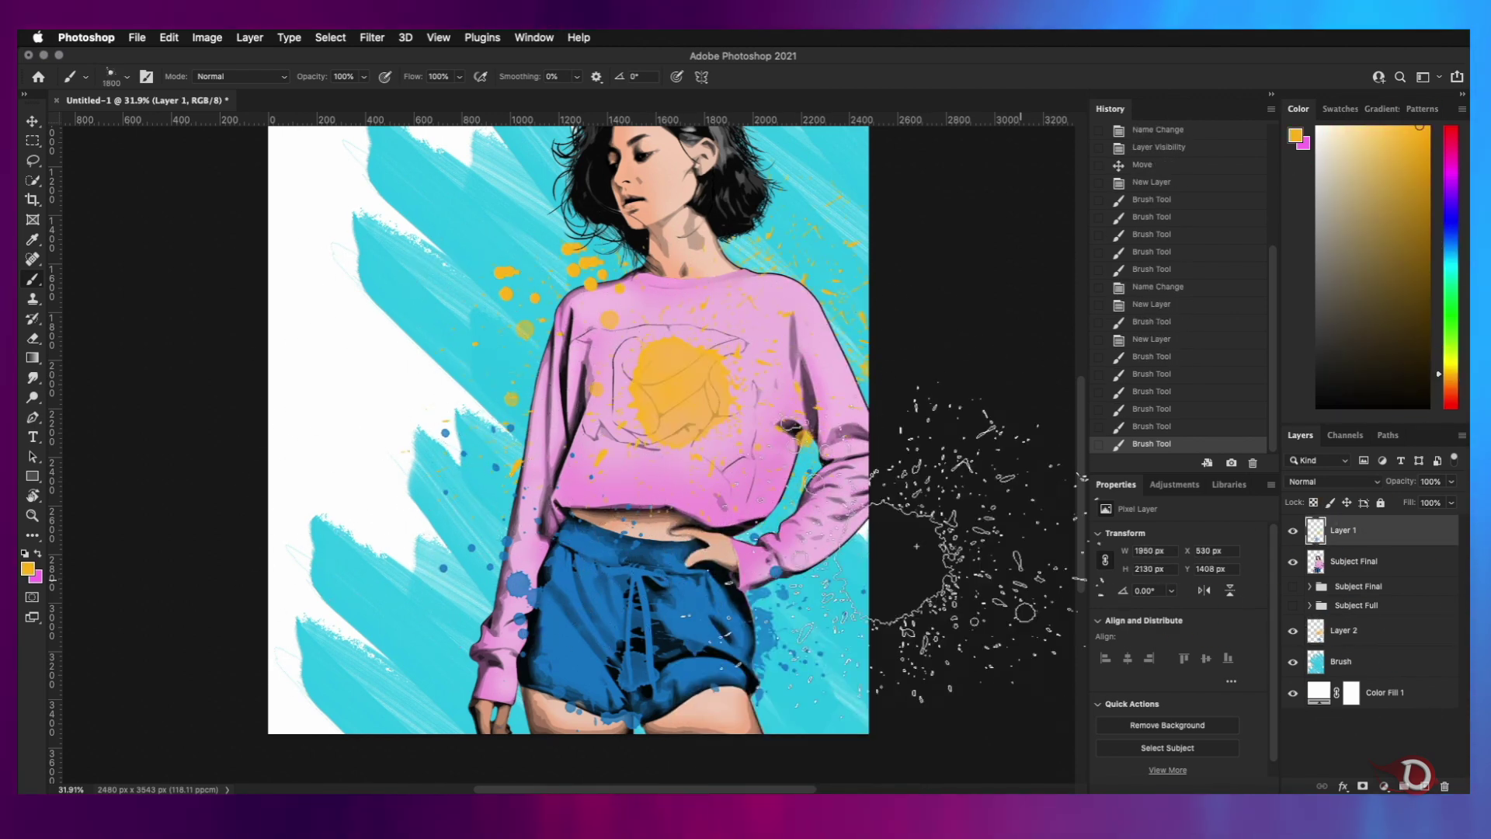
Add a layer mask to Layer 1 and paint in black with a round brush to hide the orange blob on the sweatshirt
{"action": "left_click", "coordinate": [1362, 786]}
{"action": "right_click", "coordinate": [713, 413]}
{"action": "left_click", "coordinate": [832, 483]}
{"action": "key", "text": "Return"}
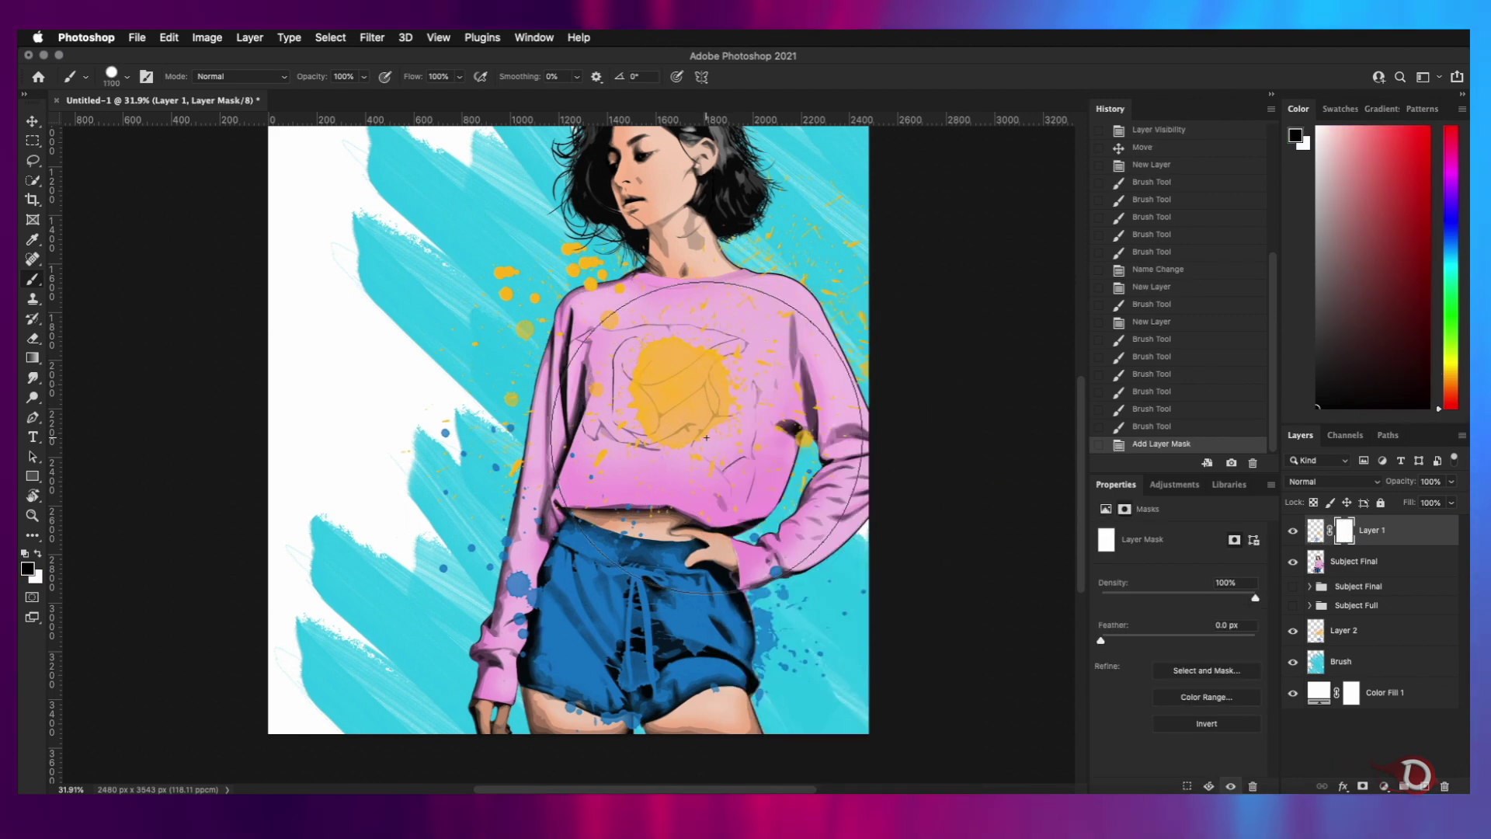
{"action": "left_click_drag", "start_coordinate": [691, 435], "coordinate": [729, 485]}
{"action": "left_click", "coordinate": [613, 323]}
{"action": "scroll", "coordinate": [632, 486], "scroll_direction": "down", "scroll_amount": 3}
{"action": "scroll", "coordinate": [634, 490], "scroll_direction": "up", "scroll_amount": 5}
{"action": "scroll", "coordinate": [636, 493], "scroll_direction": "down", "scroll_amount": 2}
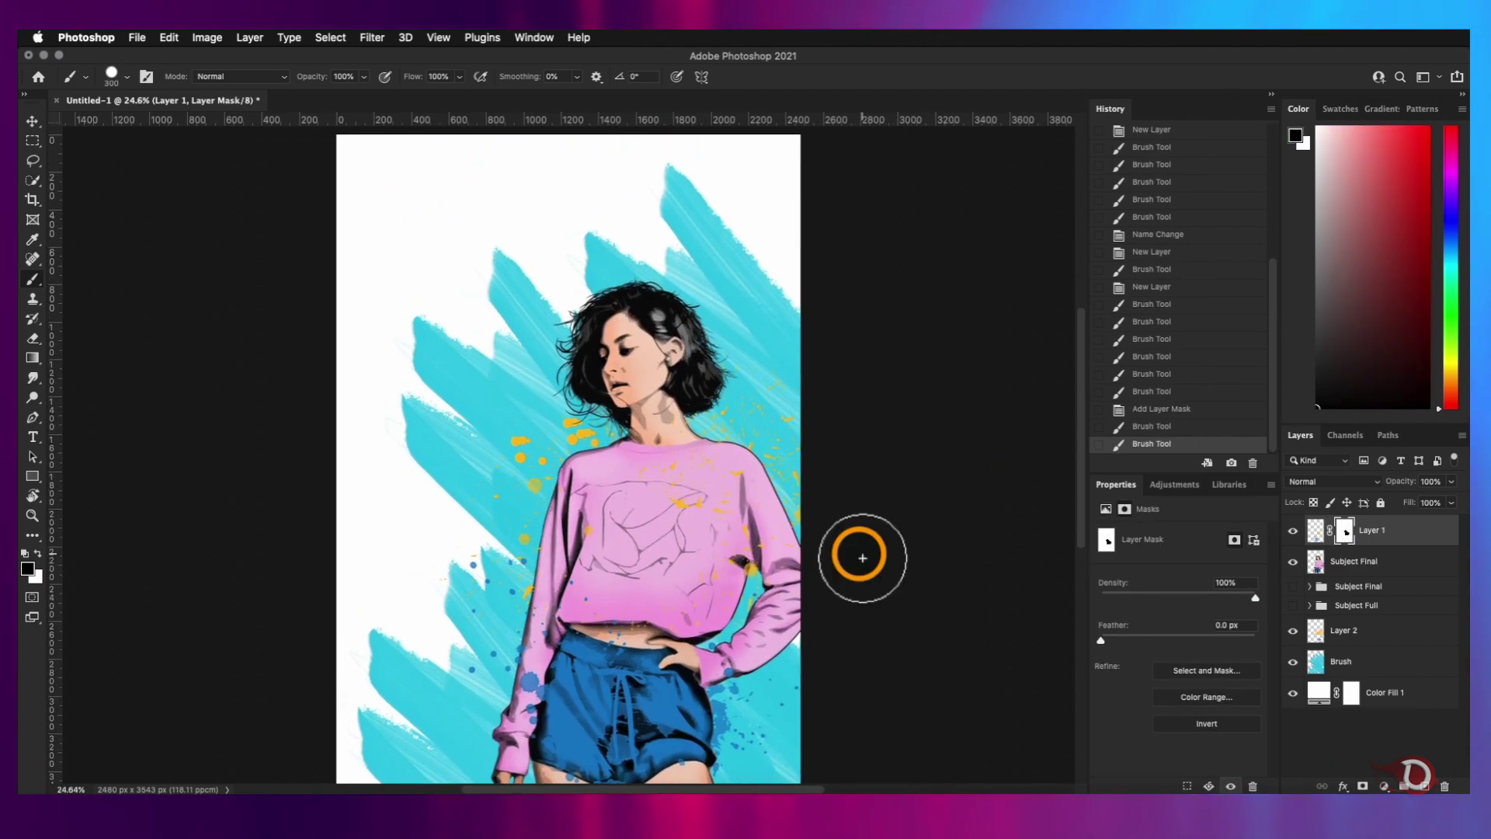
Rename Layer 2 as Splash Back and Layer 1 as Splash Front
{"action": "double_click", "coordinate": [1345, 633]}
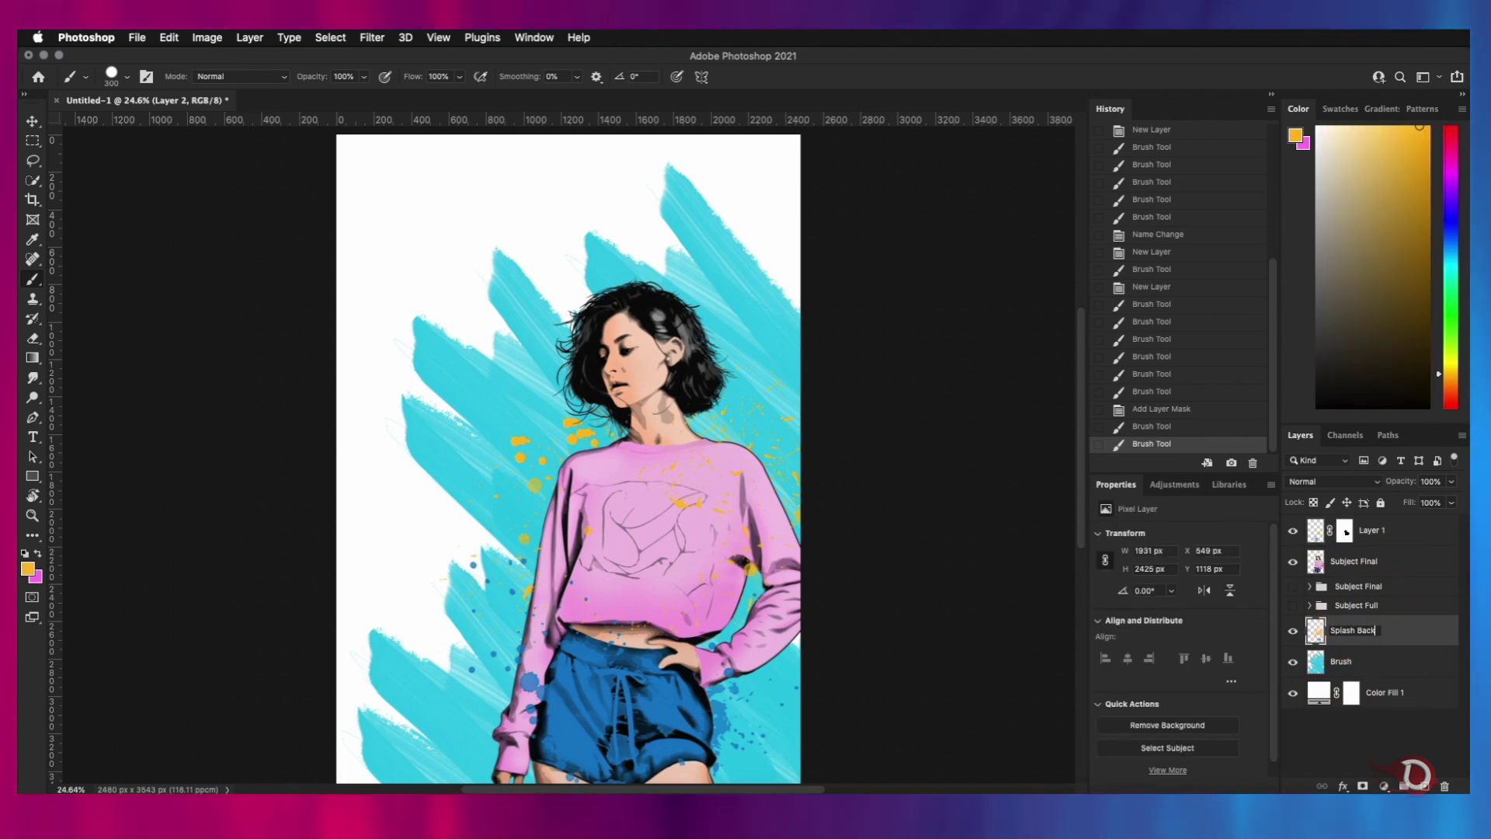
{"action": "double_click", "coordinate": [1372, 532]}
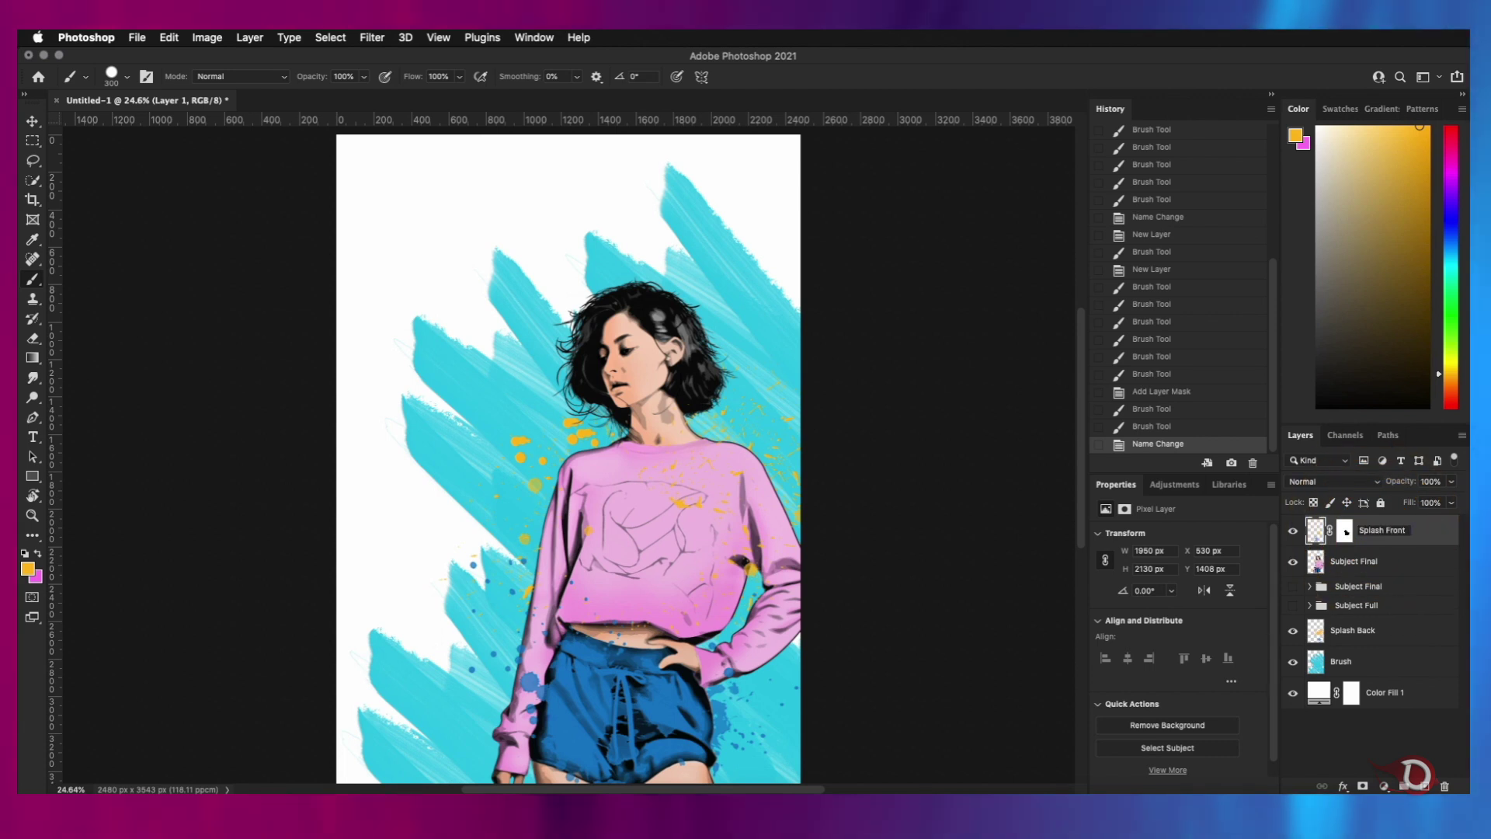
{"action": "left_click", "coordinate": [675, 451]}
Add a text layer above Splash Front near the canvas's upper left, reading B'
{"action": "left_click", "coordinate": [1465, 518]}
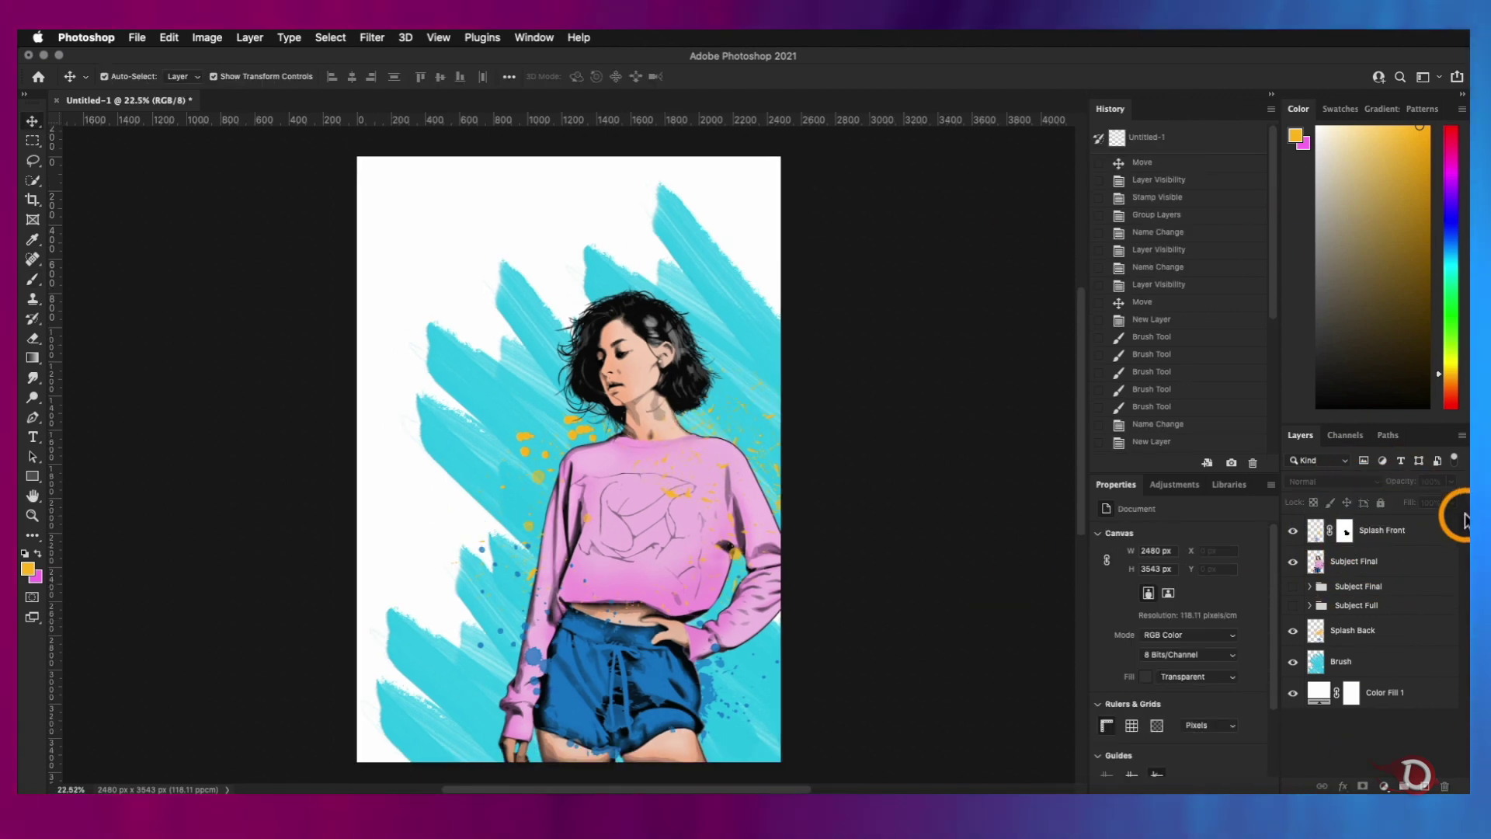
{"action": "left_click", "coordinate": [1422, 534]}
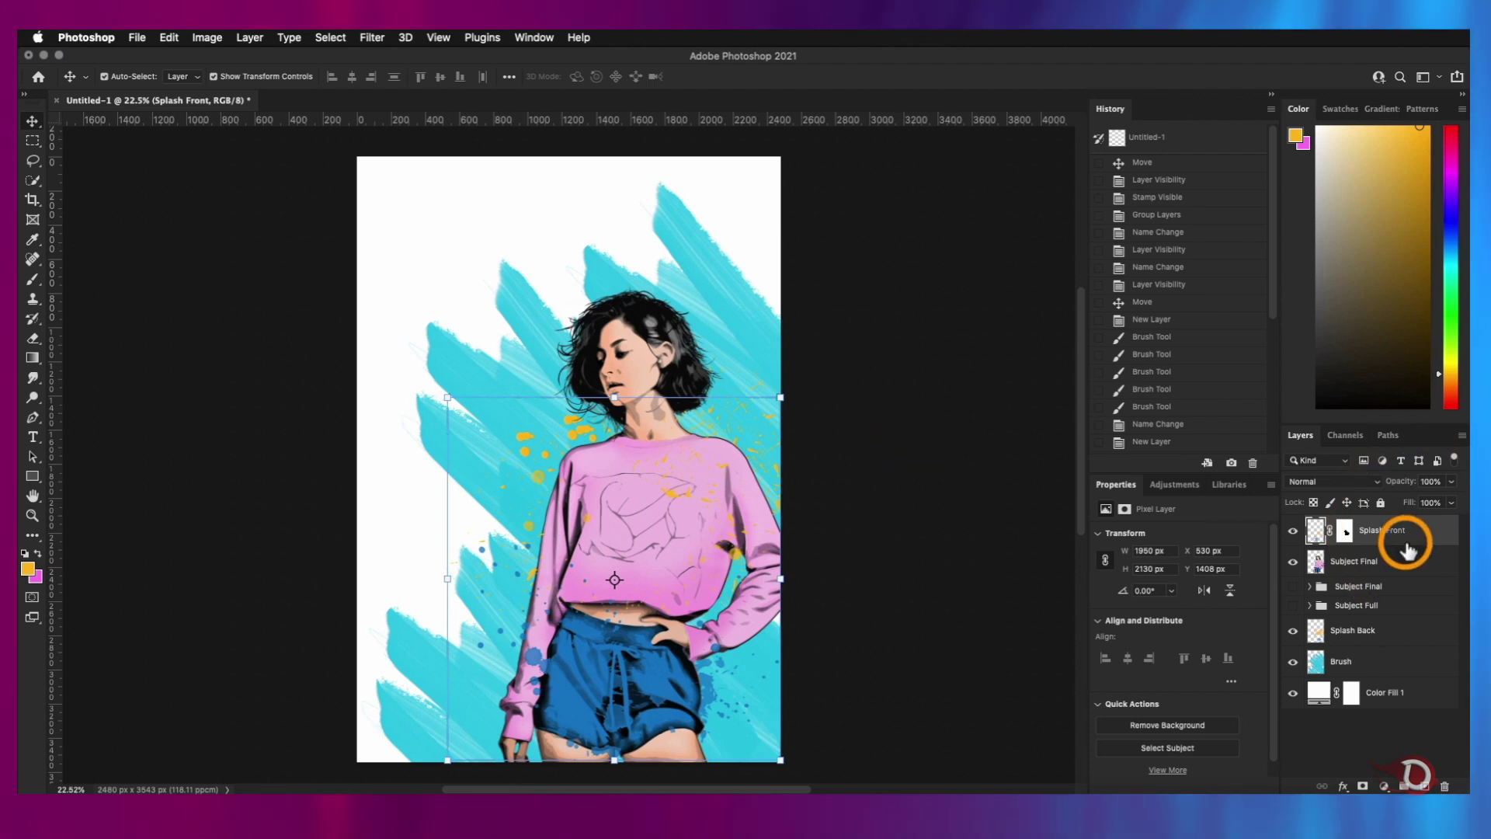
{"action": "left_click", "coordinate": [33, 438]}
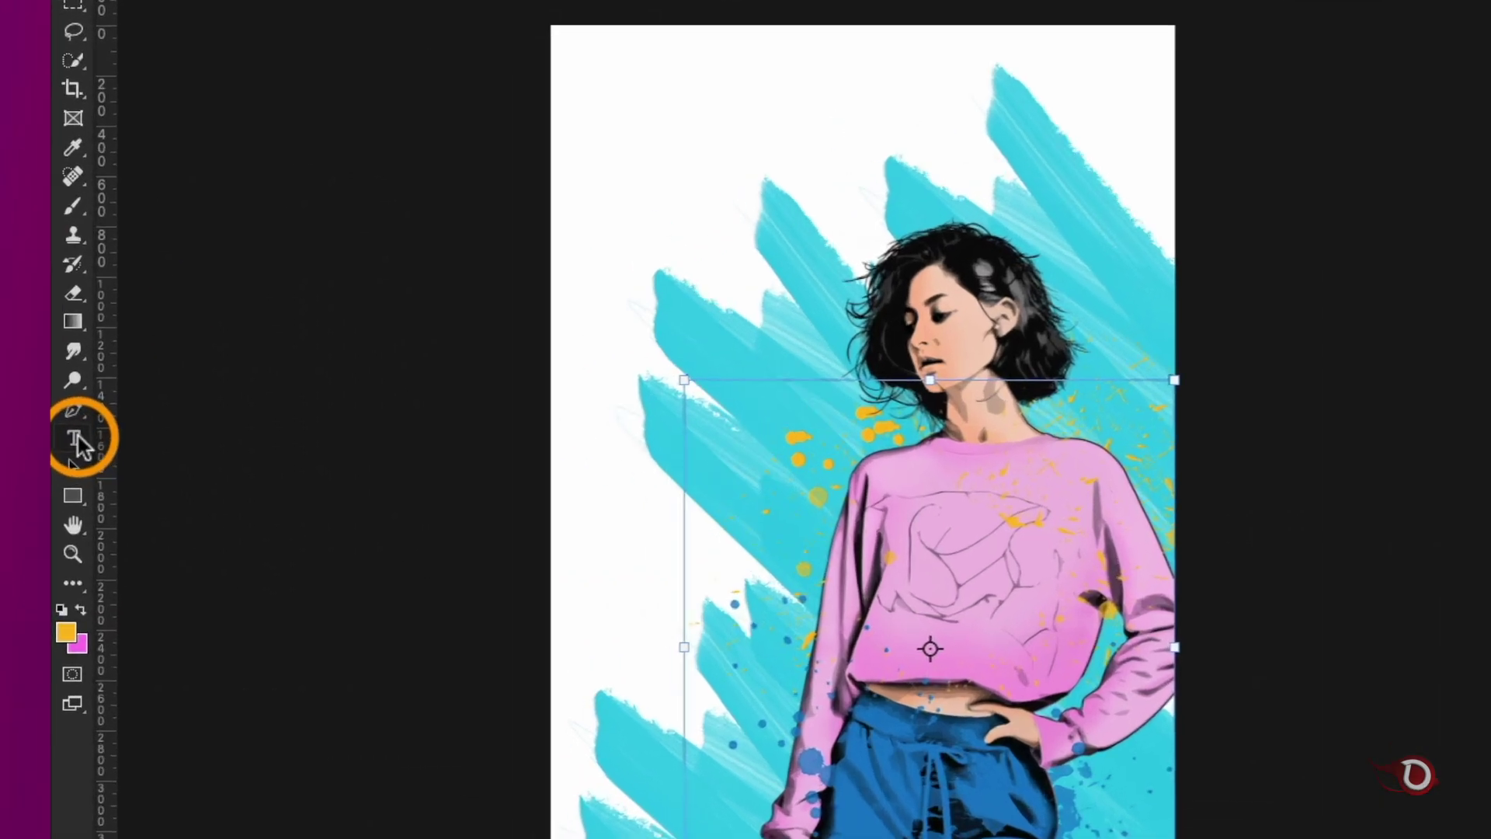
{"action": "left_click", "coordinate": [420, 224]}
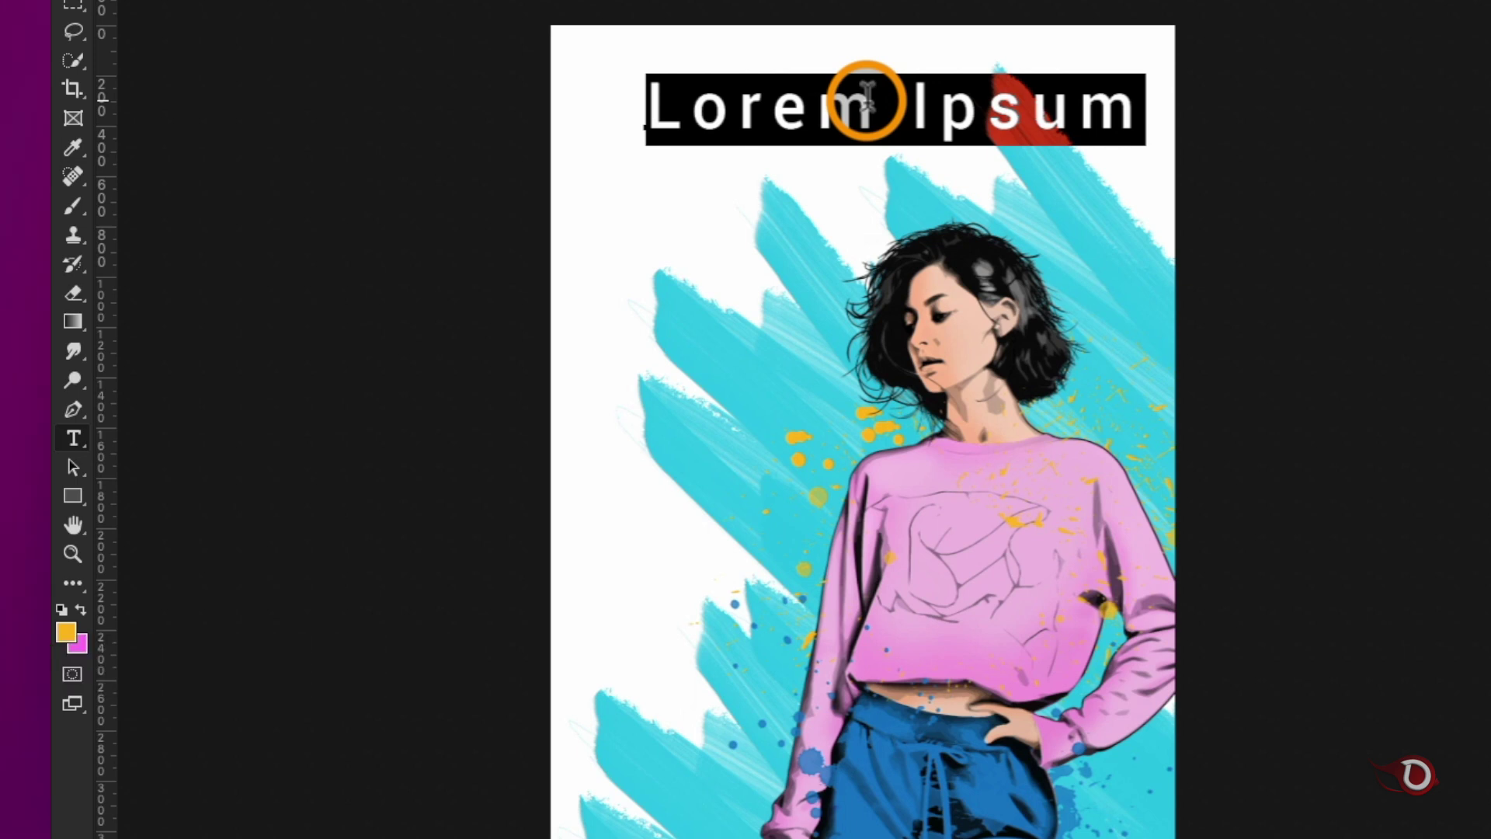
{"action": "type", "text": "B"}
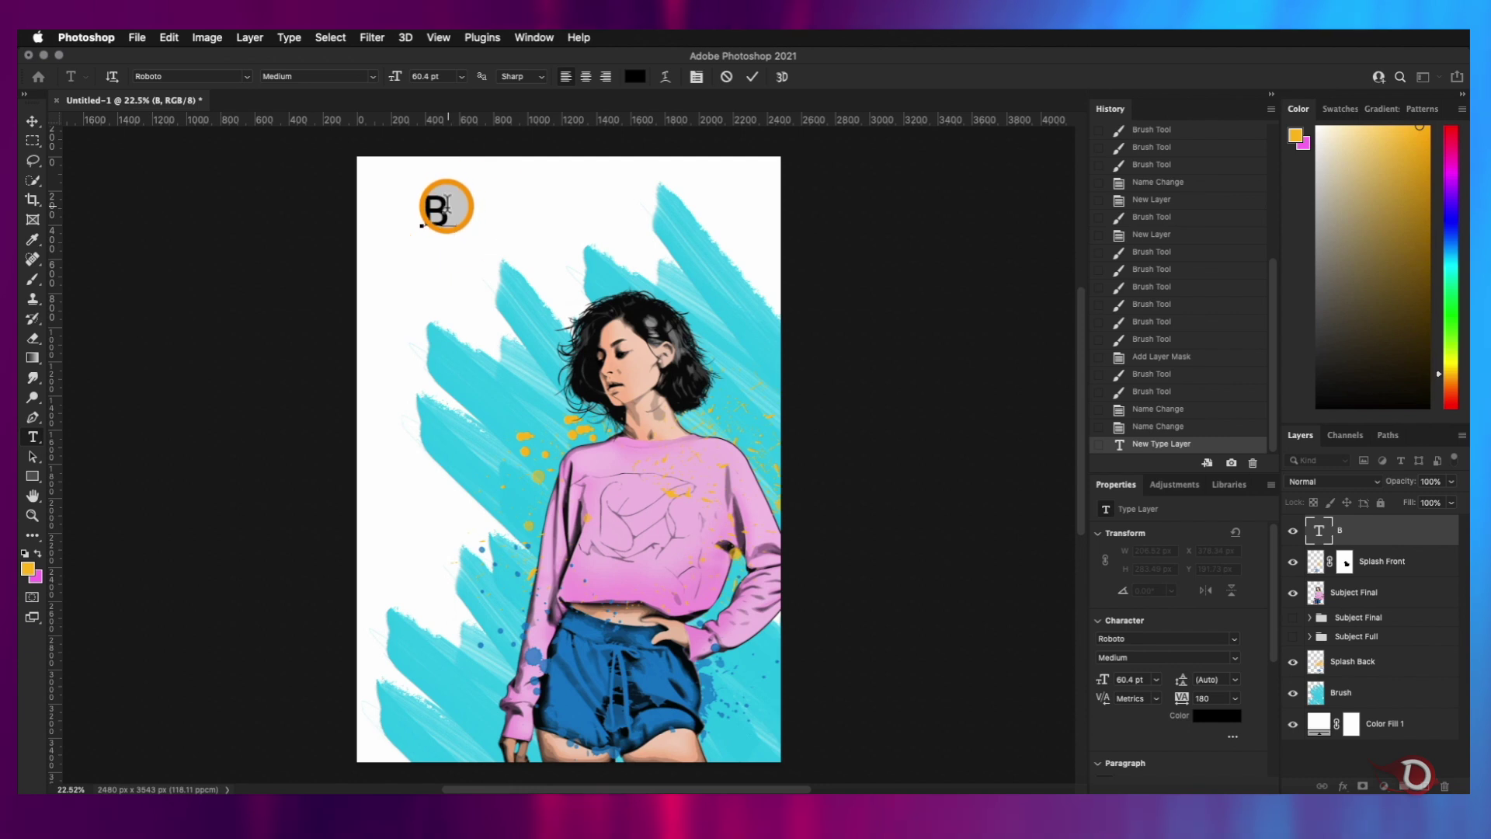
{"action": "type", "text": "'"}
{"action": "left_click", "coordinate": [108, 172]}
{"action": "left_click", "coordinate": [33, 123]}
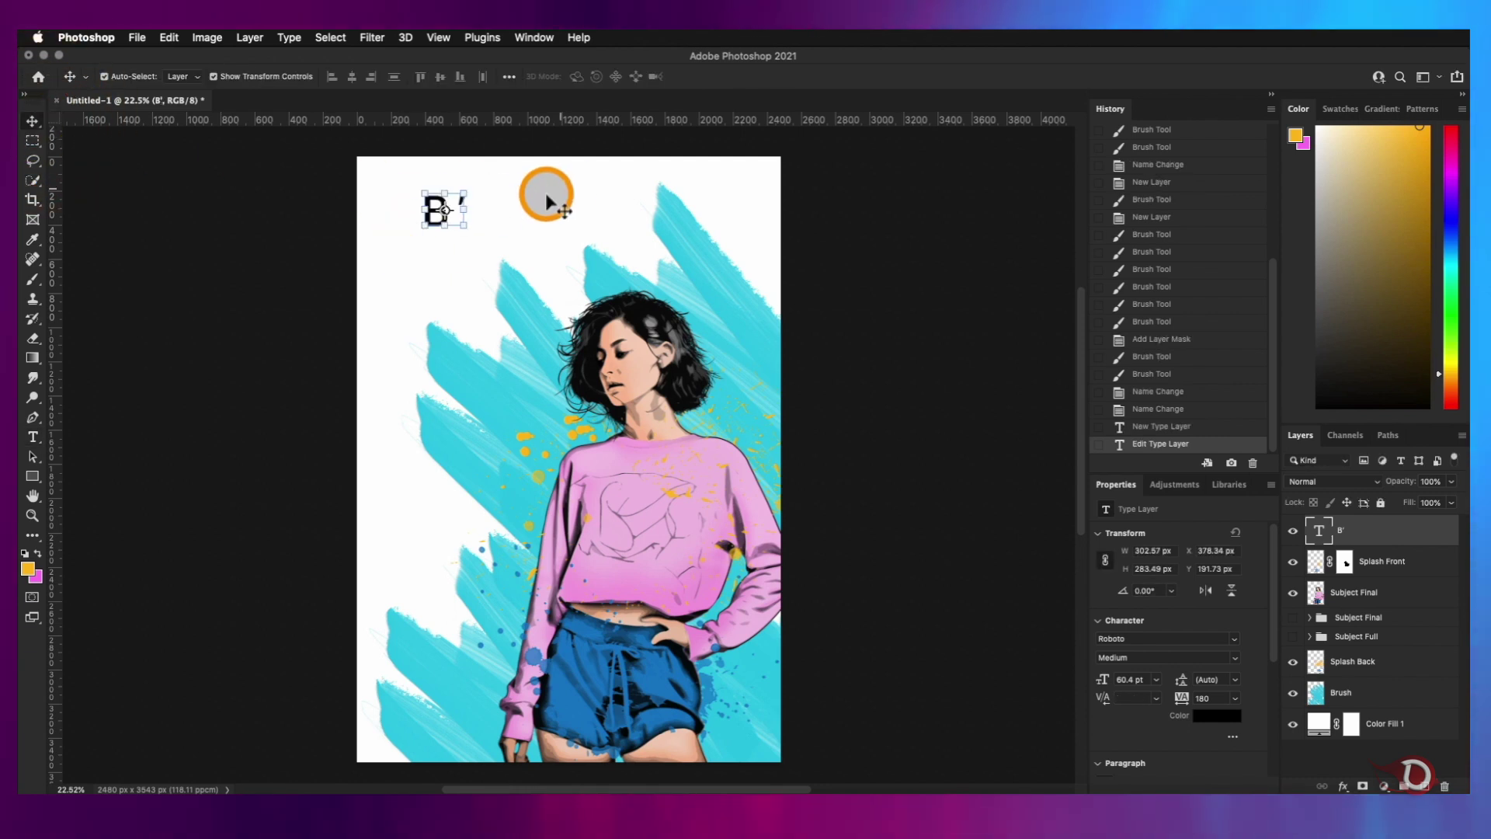
Change the B' text's font to Coffee Soda
{"action": "left_click", "coordinate": [1235, 638]}
{"action": "scroll", "coordinate": [1231, 621], "scroll_direction": "up", "scroll_amount": 15}
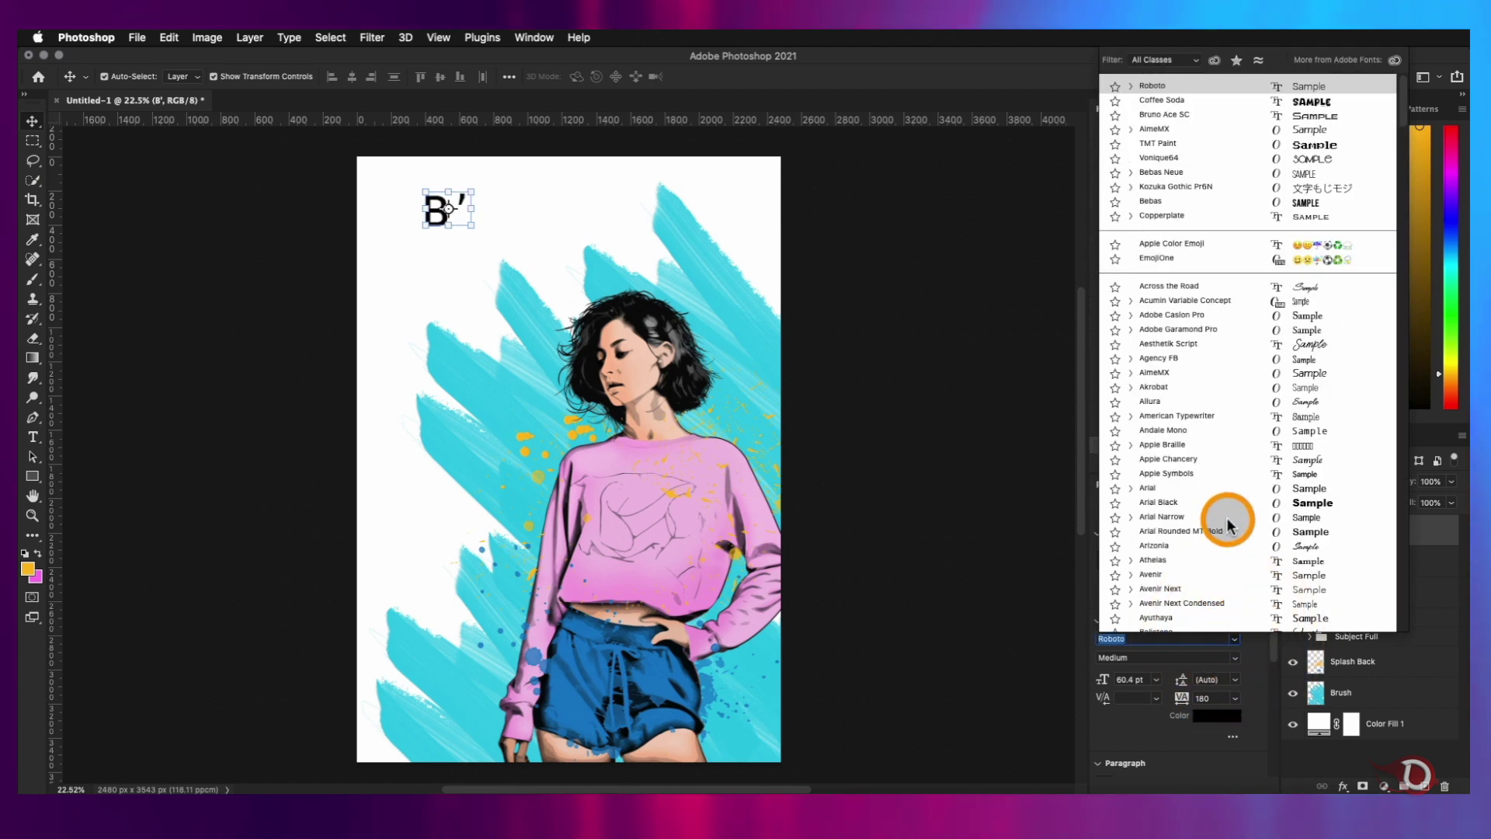
{"action": "left_click", "coordinate": [1162, 101]}
Scale the B' text to about 910% and position it across the upper part of the canvas
{"action": "key", "text": "super+t"}
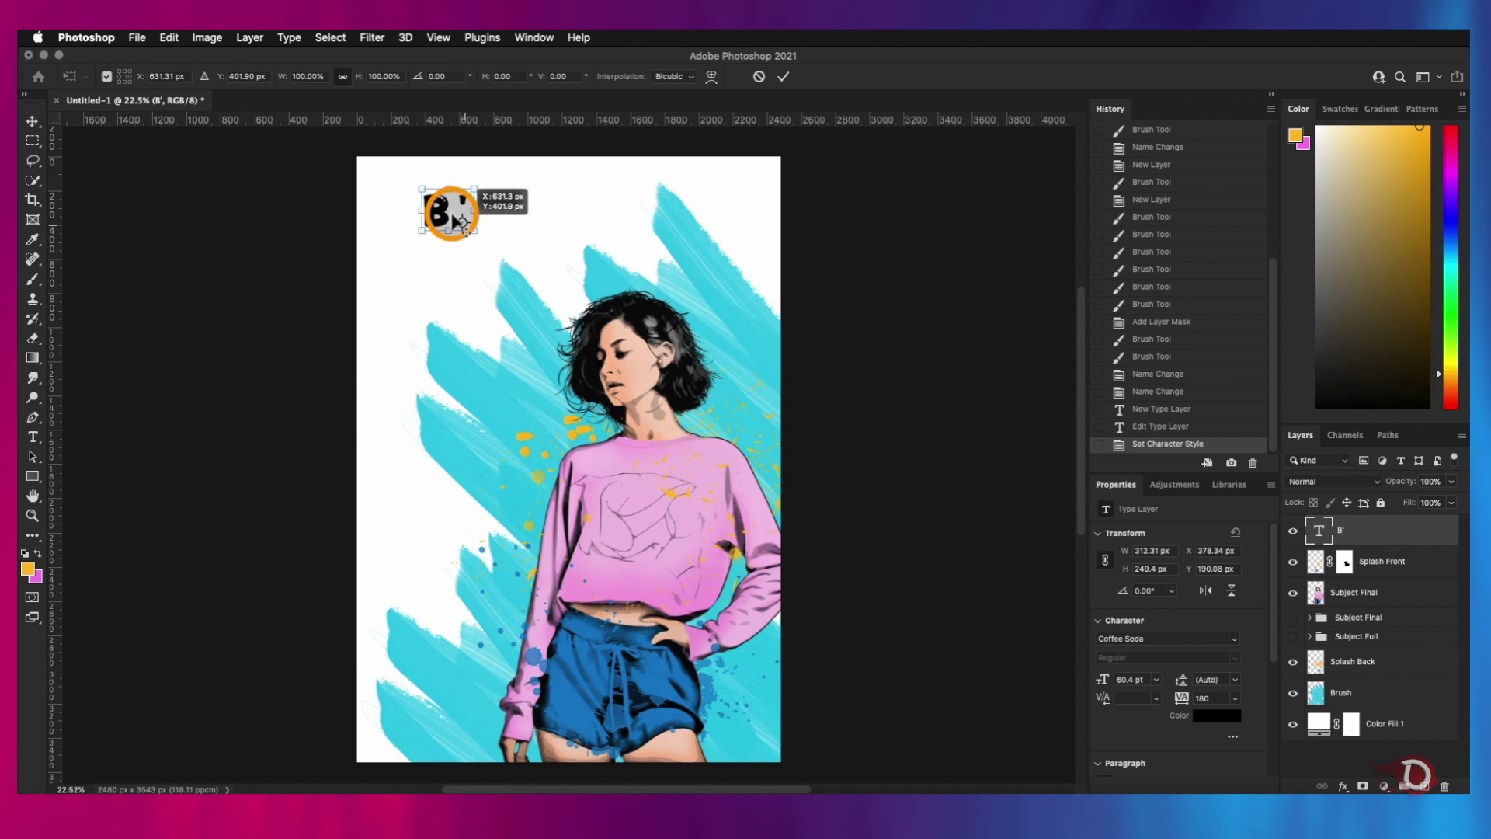
{"action": "left_click_drag", "start_coordinate": [476, 232], "coordinate": [903, 587]}
{"action": "left_click_drag", "start_coordinate": [603, 395], "coordinate": [496, 312]}
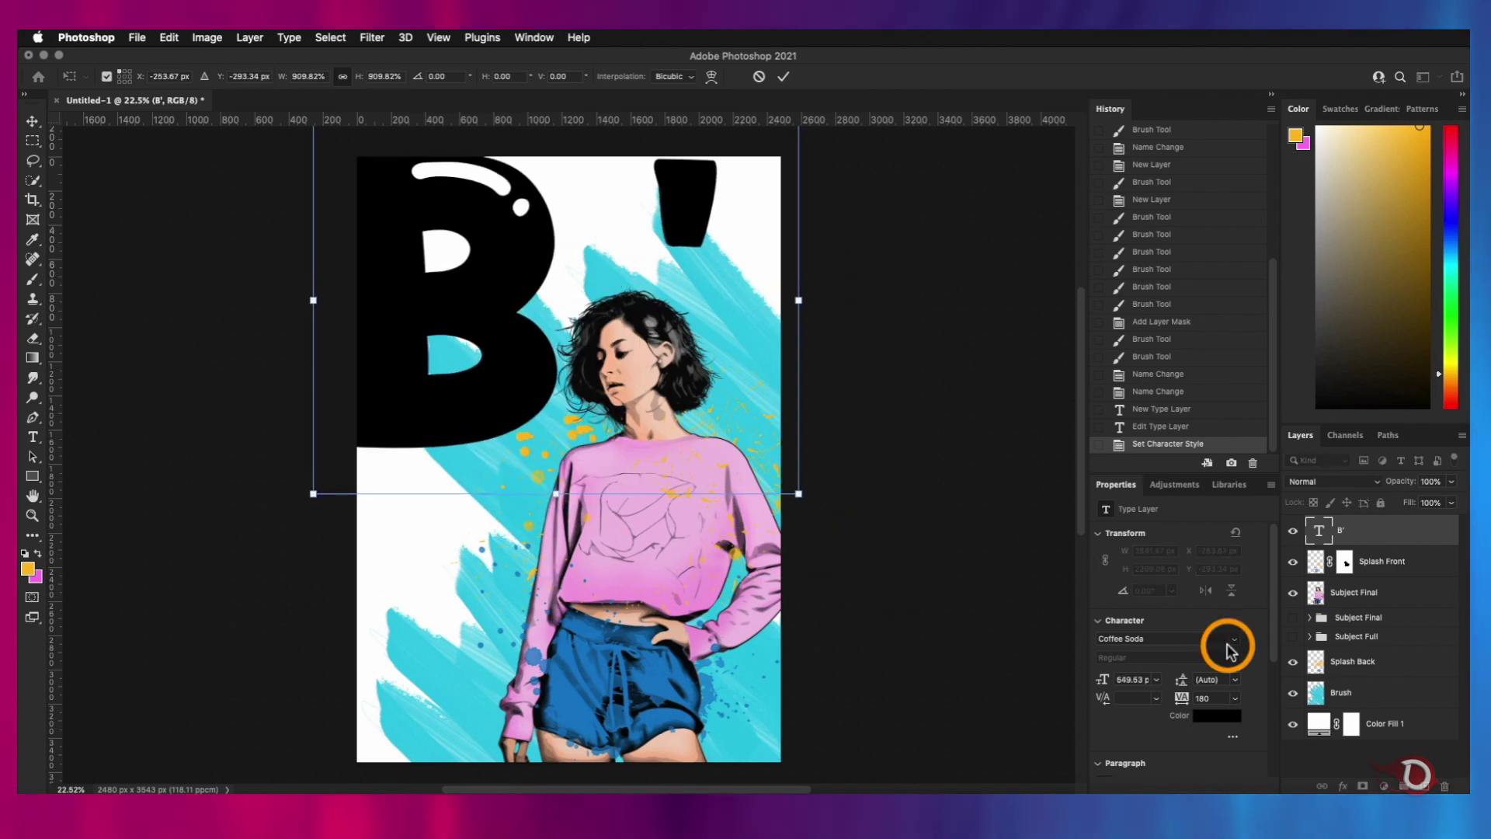
{"action": "left_click", "coordinate": [783, 77]}
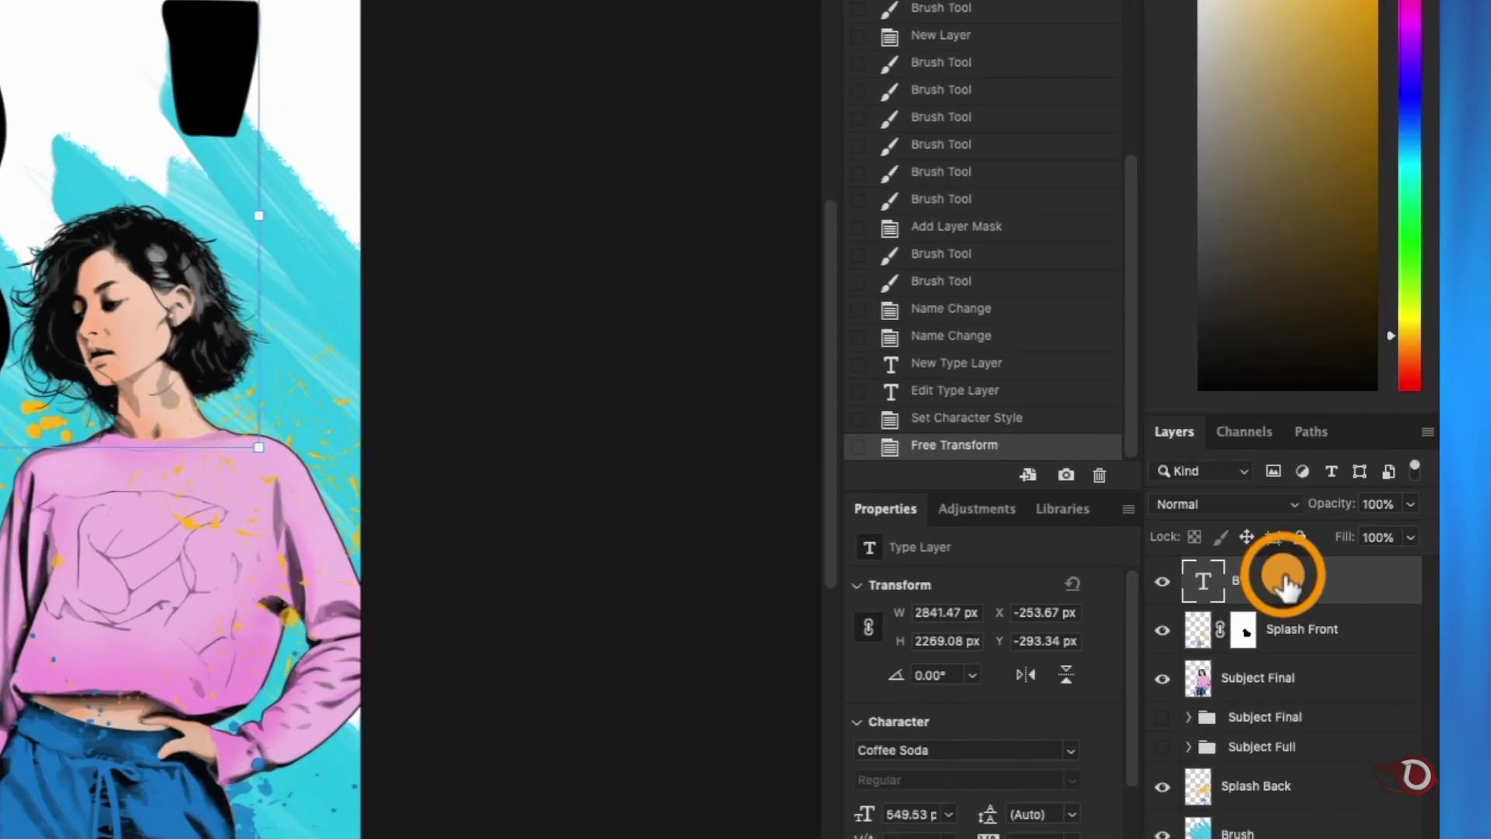
Set the B' text layer's fill opacity to 0% and turn off its stroke effect
{"action": "double_click", "coordinate": [1283, 581]}
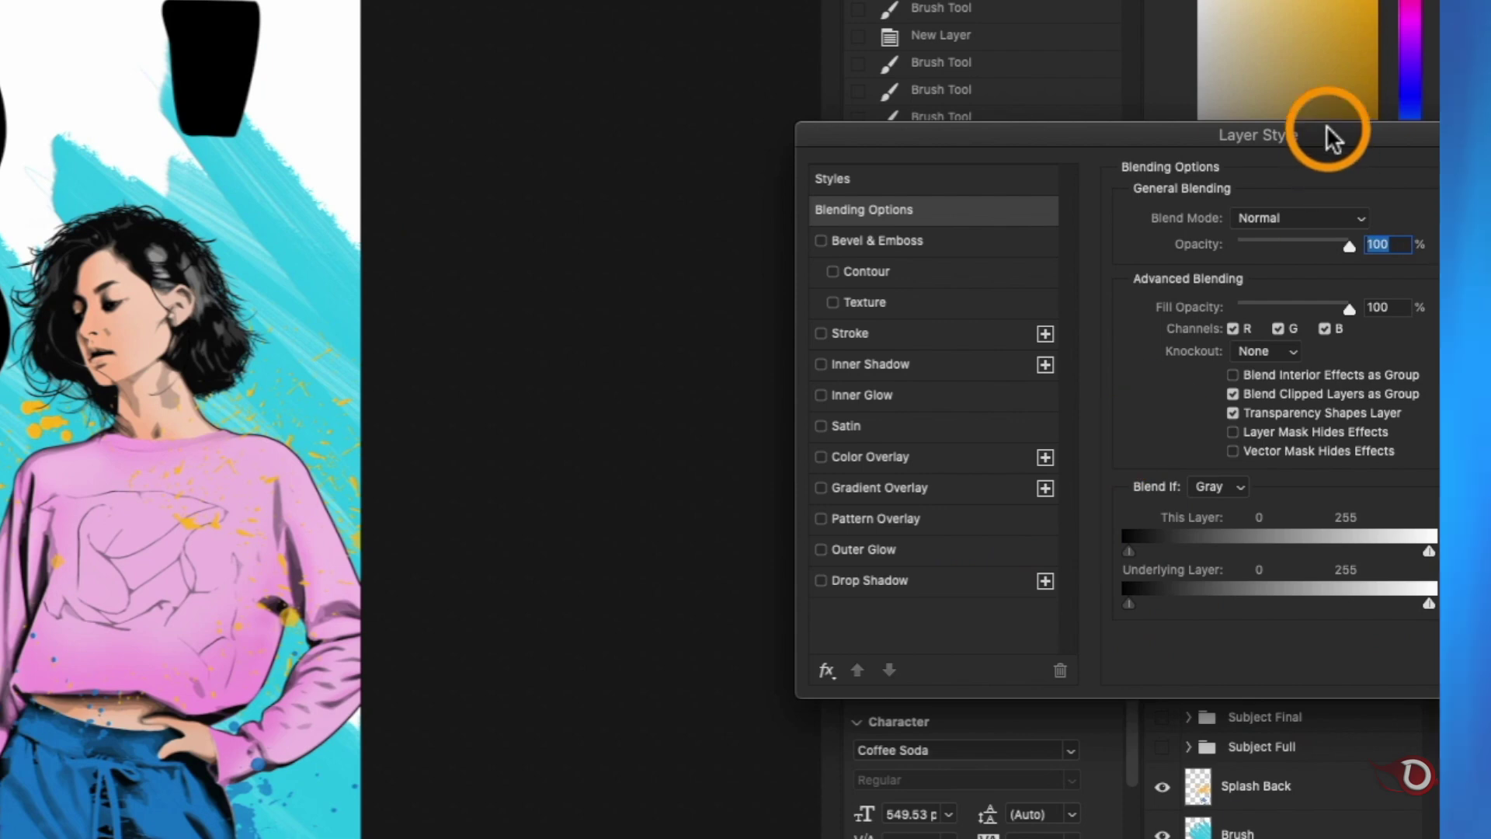
{"action": "left_click_drag", "start_coordinate": [1332, 139], "coordinate": [963, 108]}
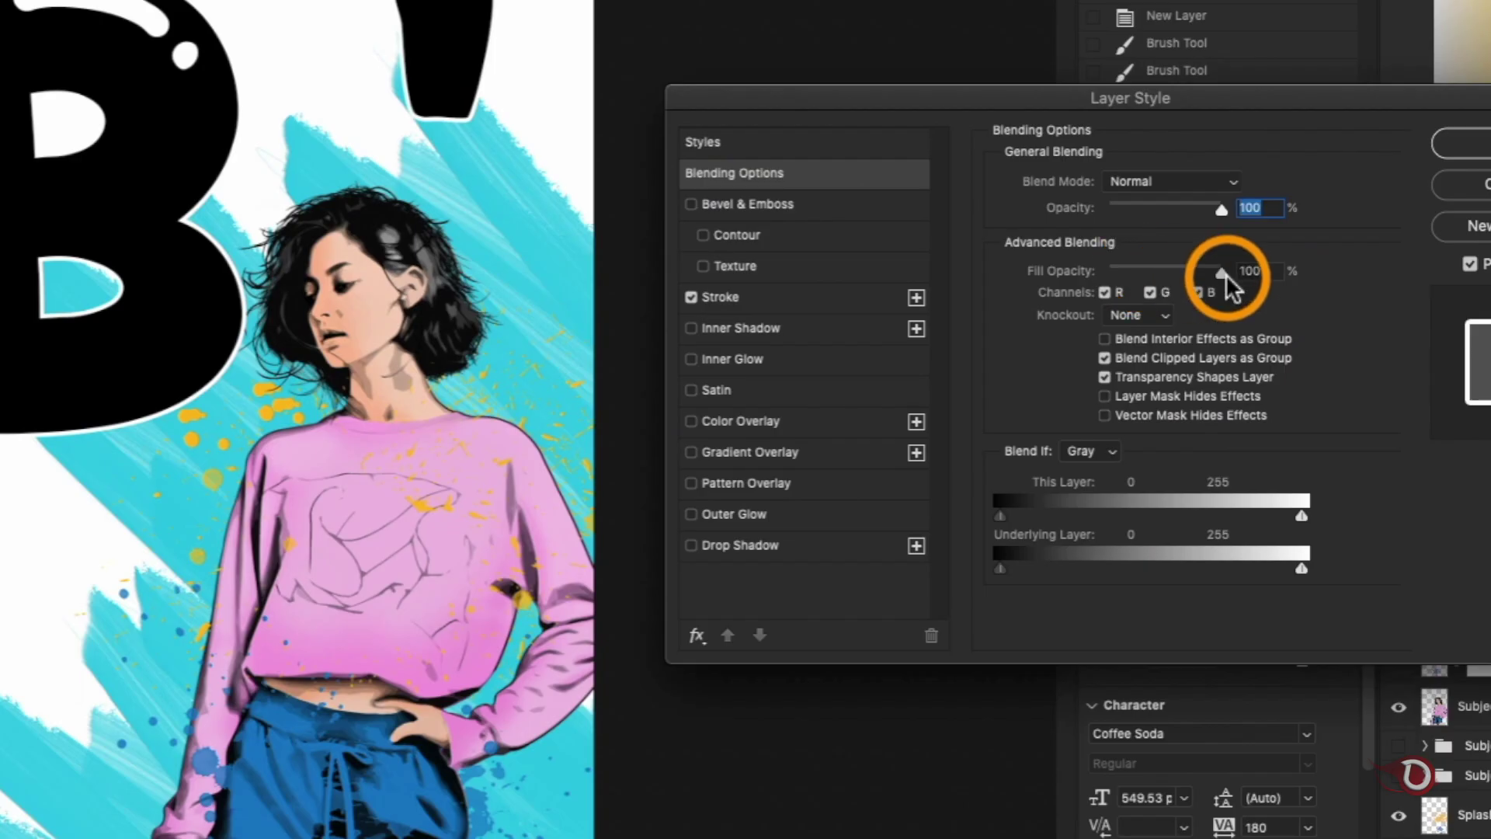
{"action": "left_click_drag", "start_coordinate": [1225, 273], "coordinate": [1073, 274]}
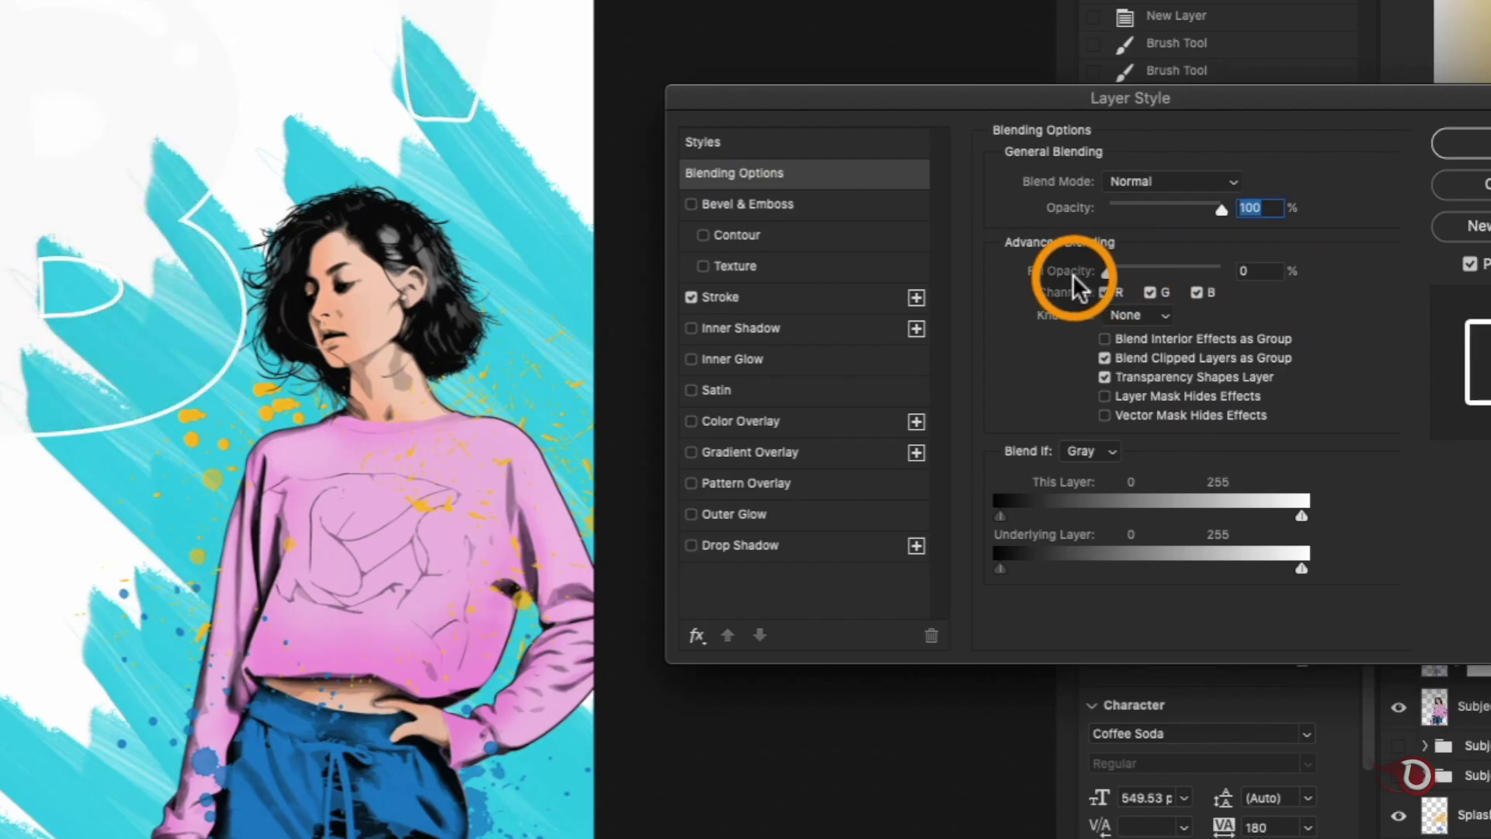
{"action": "left_click", "coordinate": [690, 297]}
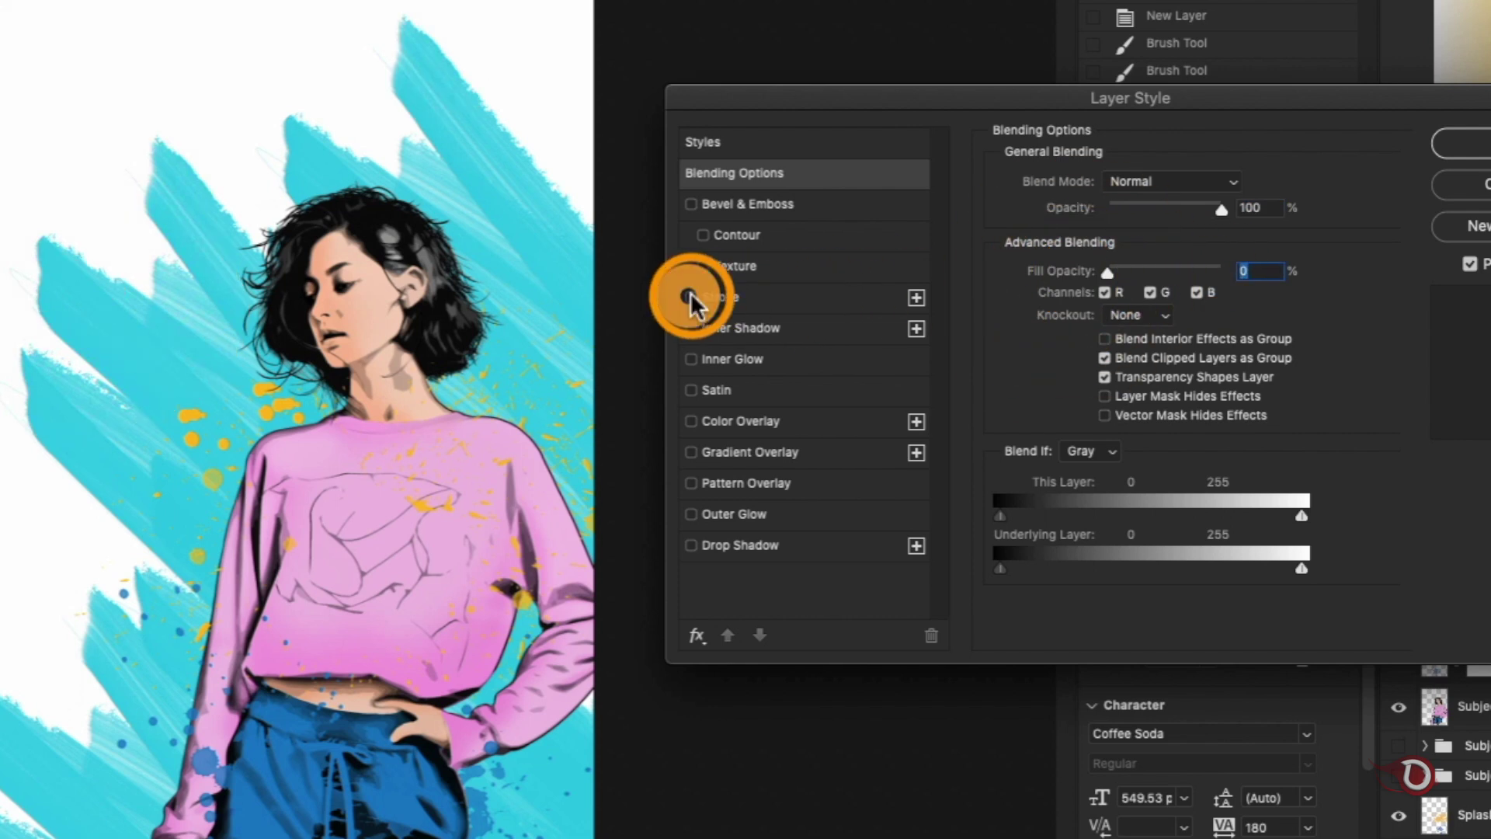
Add a black drop shadow to B' at a 101° angle with 35 px distance, and set the text's tracking to -20
{"action": "left_click", "coordinate": [691, 546]}
{"action": "left_click", "coordinate": [769, 545]}
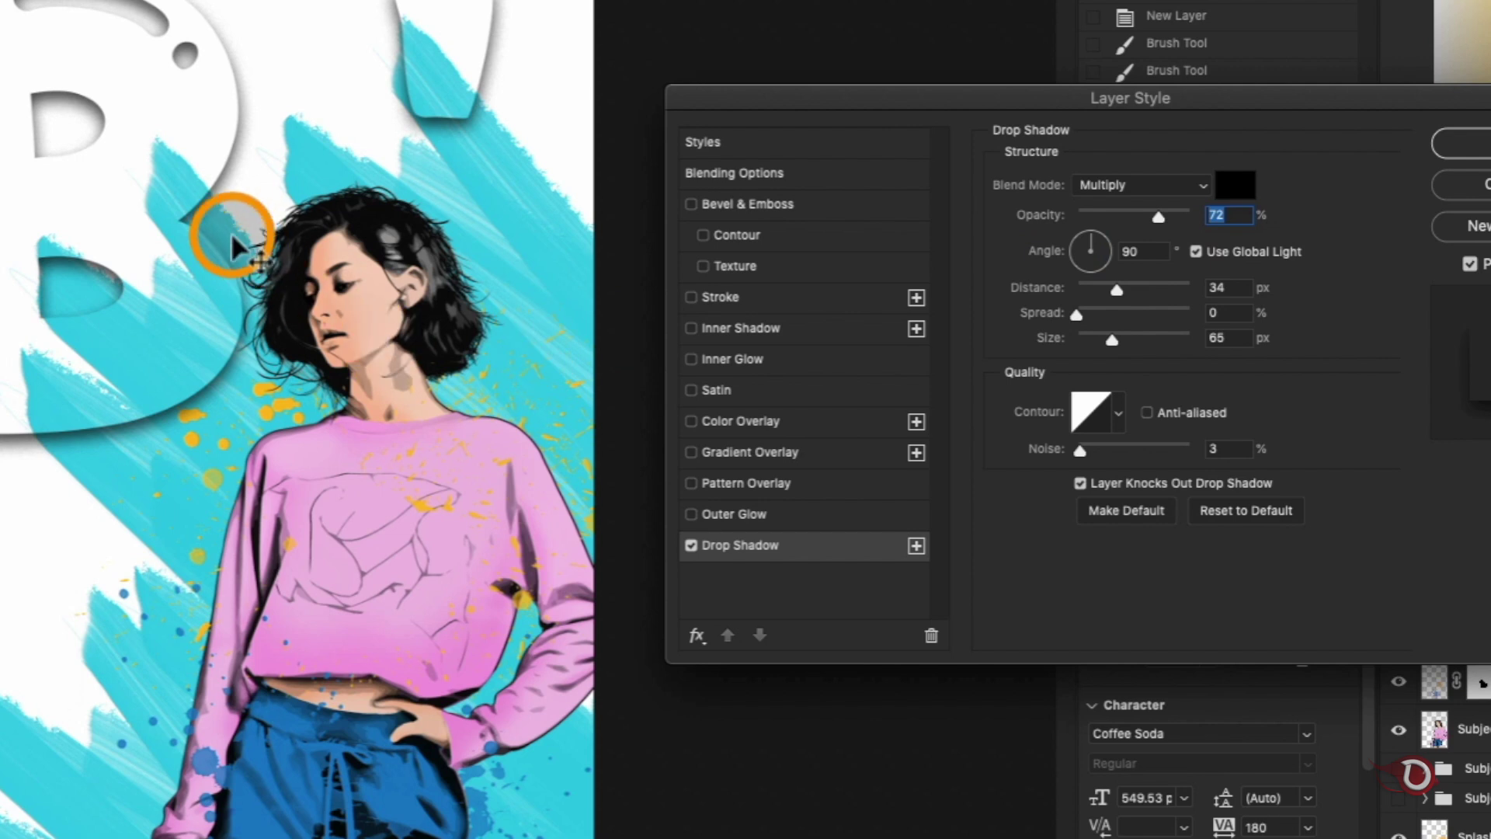
{"action": "left_click_drag", "start_coordinate": [214, 209], "coordinate": [211, 199]}
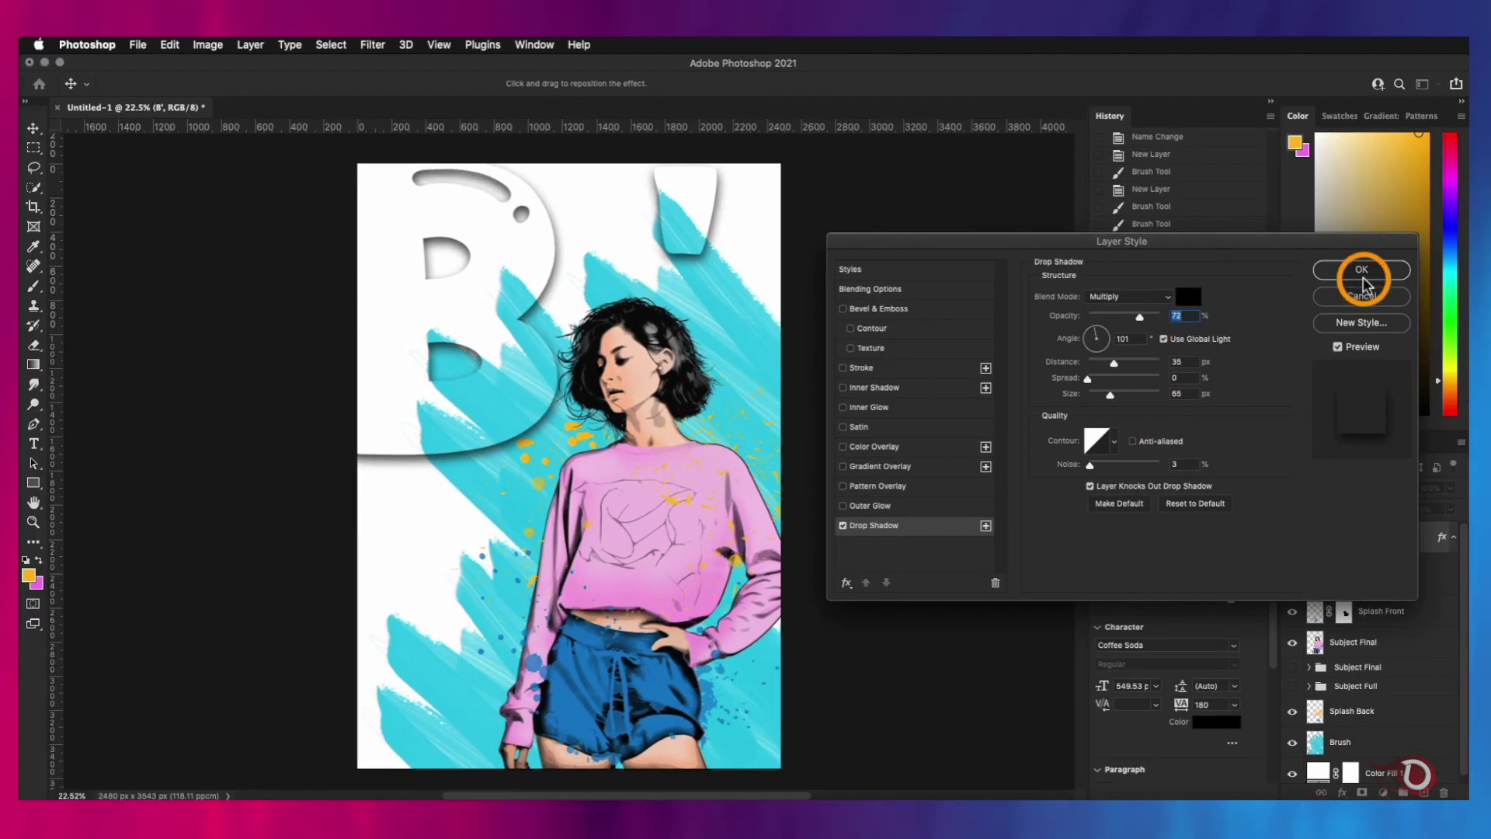
{"action": "left_click", "coordinate": [1457, 187]}
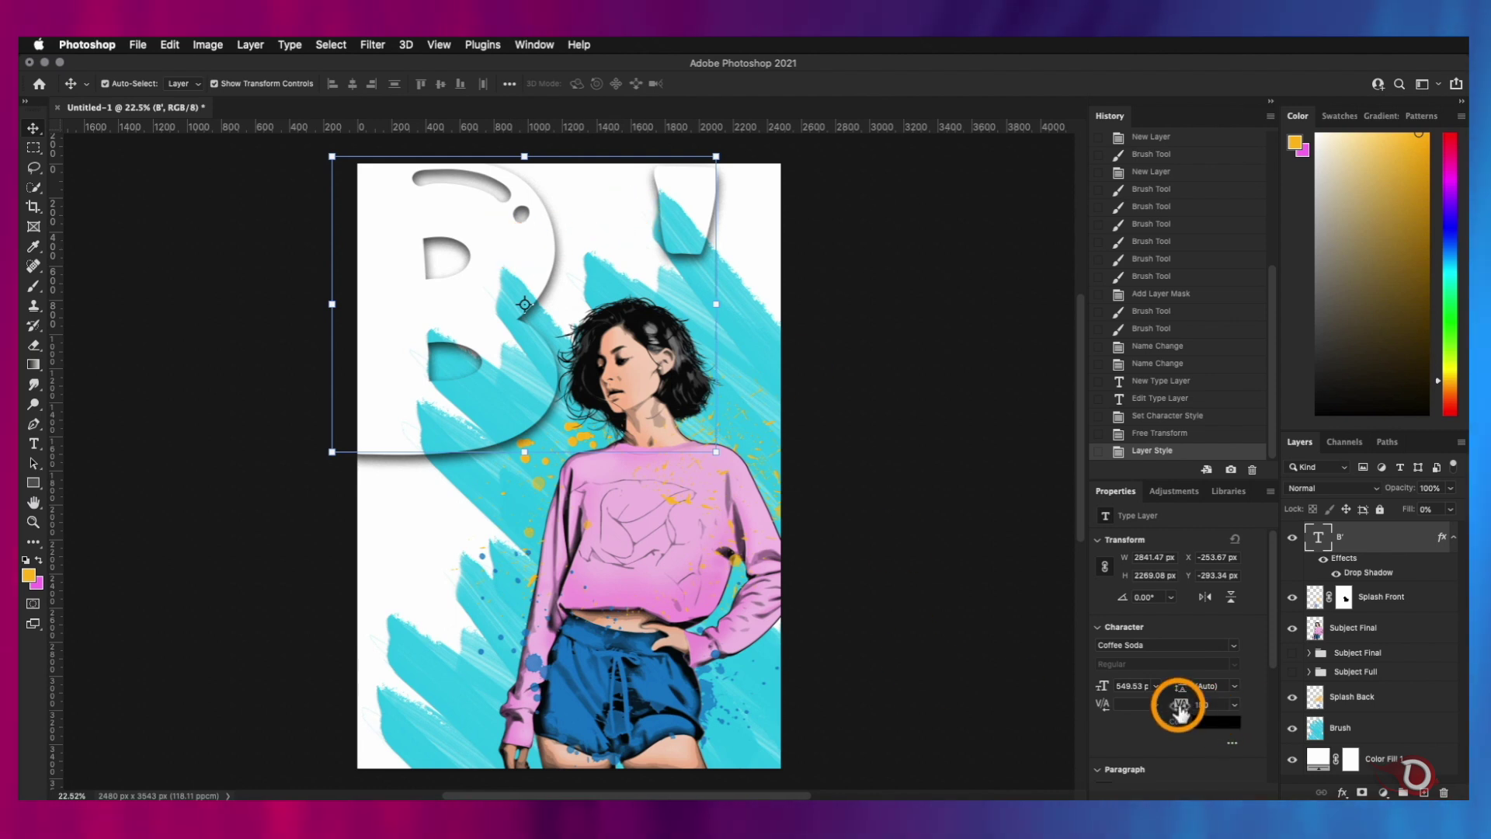
{"action": "left_click_drag", "start_coordinate": [1180, 711], "coordinate": [1172, 702]}
Add a text layer above B' reading URSELF and position it just below the large letter B
{"action": "left_click", "coordinate": [1382, 528]}
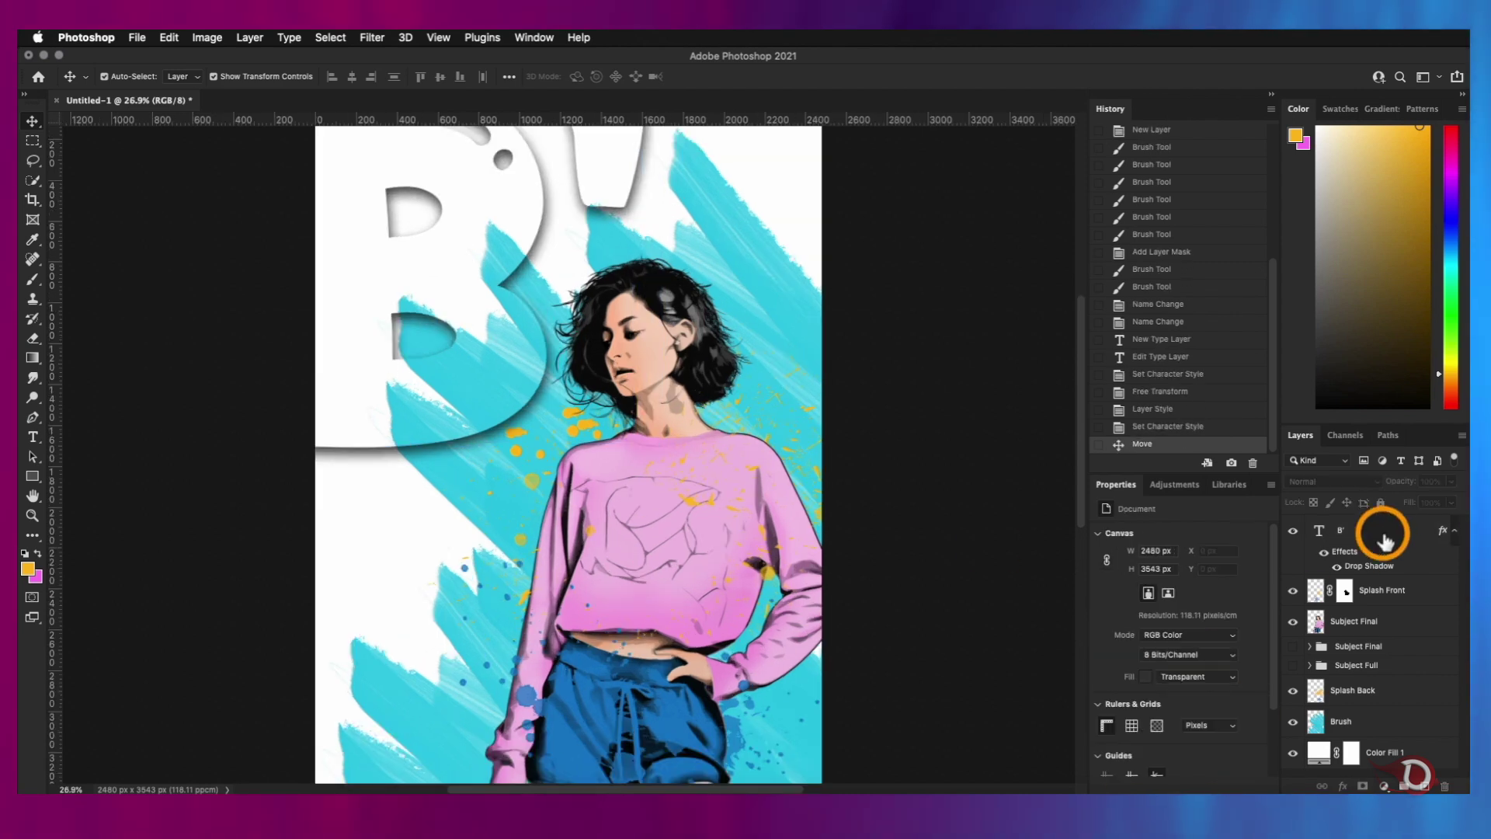
{"action": "left_click", "coordinate": [33, 437]}
{"action": "left_click", "coordinate": [374, 525]}
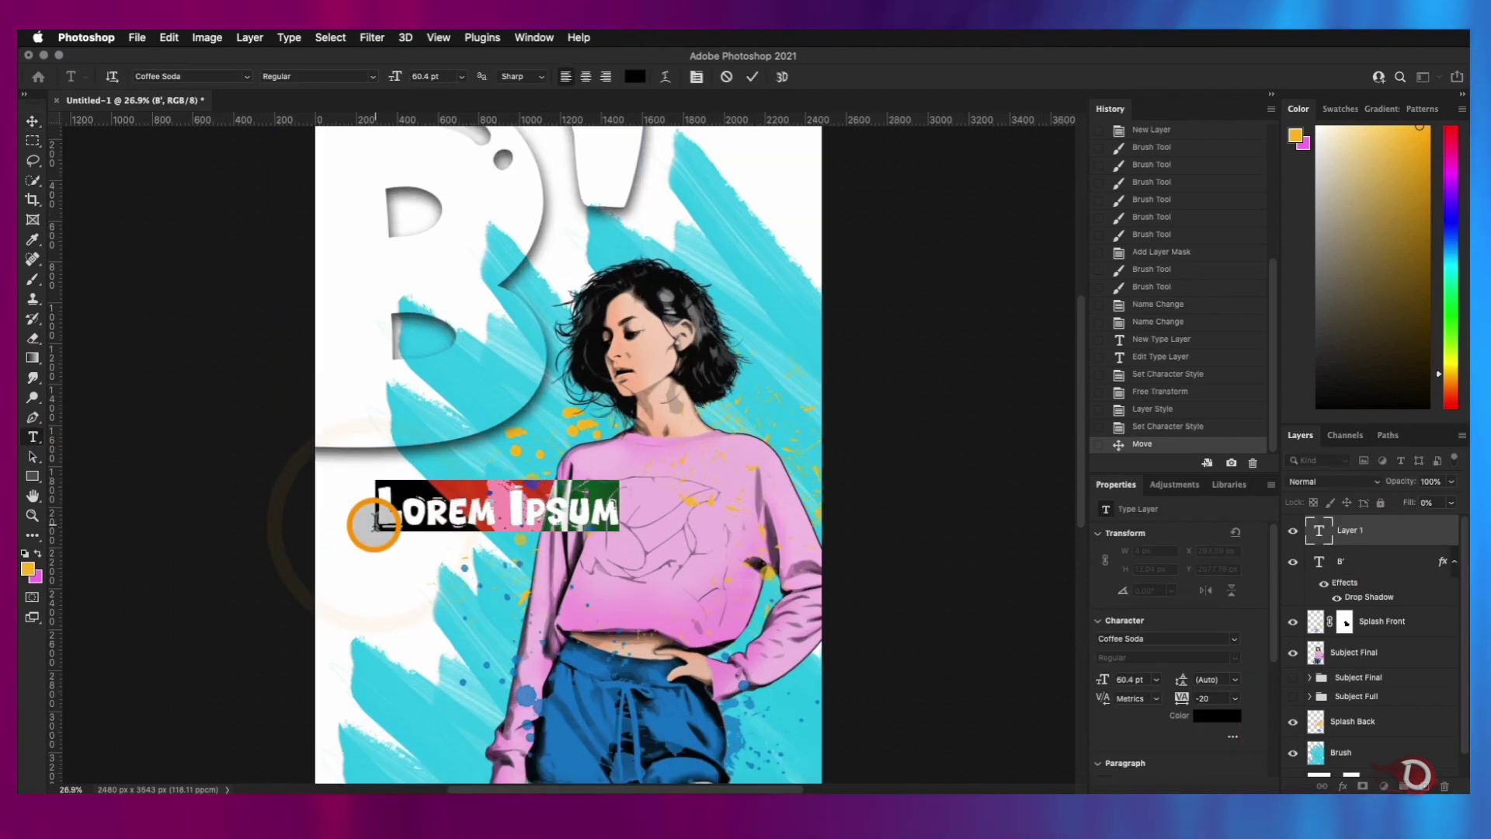
{"action": "type", "text": "URSELF"}
{"action": "left_click", "coordinate": [752, 76]}
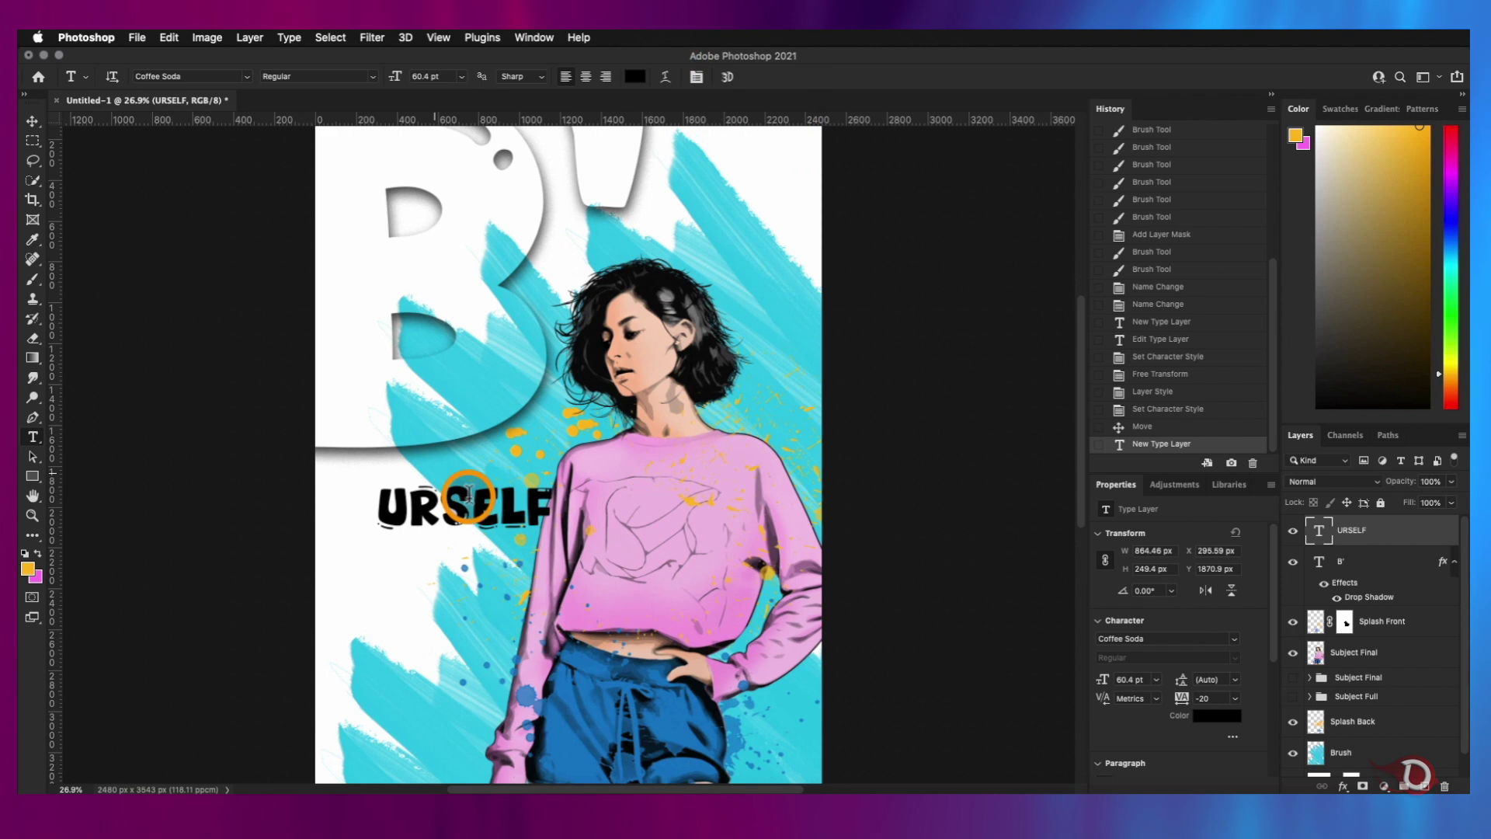
{"action": "left_click", "coordinate": [33, 120]}
{"action": "mouse_move", "coordinate": [482, 526]}
{"action": "left_mouse_down"}
{"action": "mouse_move", "coordinate": [433, 505]}
{"action": "mouse_move", "coordinate": [448, 510]}
{"action": "left_mouse_up"}
Turn the URSELF text into outlined lettering with a fill opacity of 0% and a black stroke
{"action": "double_click", "coordinate": [1375, 532]}
{"action": "left_click", "coordinate": [843, 362]}
{"action": "left_click", "coordinate": [887, 362]}
{"action": "left_click", "coordinate": [873, 282]}
{"action": "left_click_drag", "start_coordinate": [1179, 346], "coordinate": [1088, 348]}
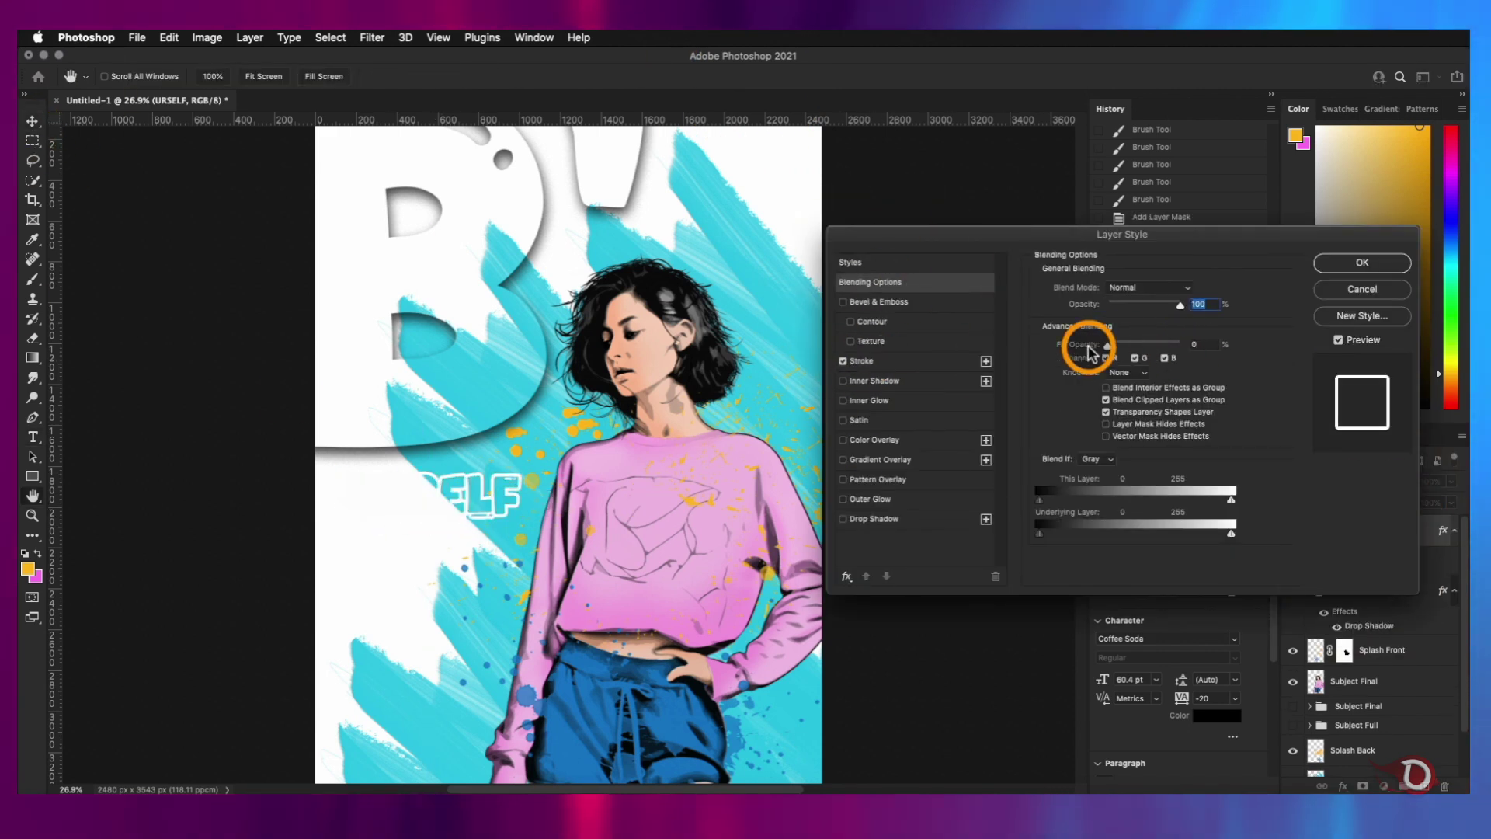
{"action": "left_click", "coordinate": [945, 362]}
{"action": "left_click", "coordinate": [1070, 397]}
{"action": "left_click_drag", "start_coordinate": [975, 475], "coordinate": [952, 499]}
{"action": "left_click", "coordinate": [1302, 317]}
{"action": "left_click", "coordinate": [1363, 262]}
Set the URSELF text to 53 pt with tracking of 80 and reposition it beneath the large B
{"action": "left_click_drag", "start_coordinate": [1174, 698], "coordinate": [1181, 697]}
{"action": "left_click_drag", "start_coordinate": [474, 484], "coordinate": [469, 487]}
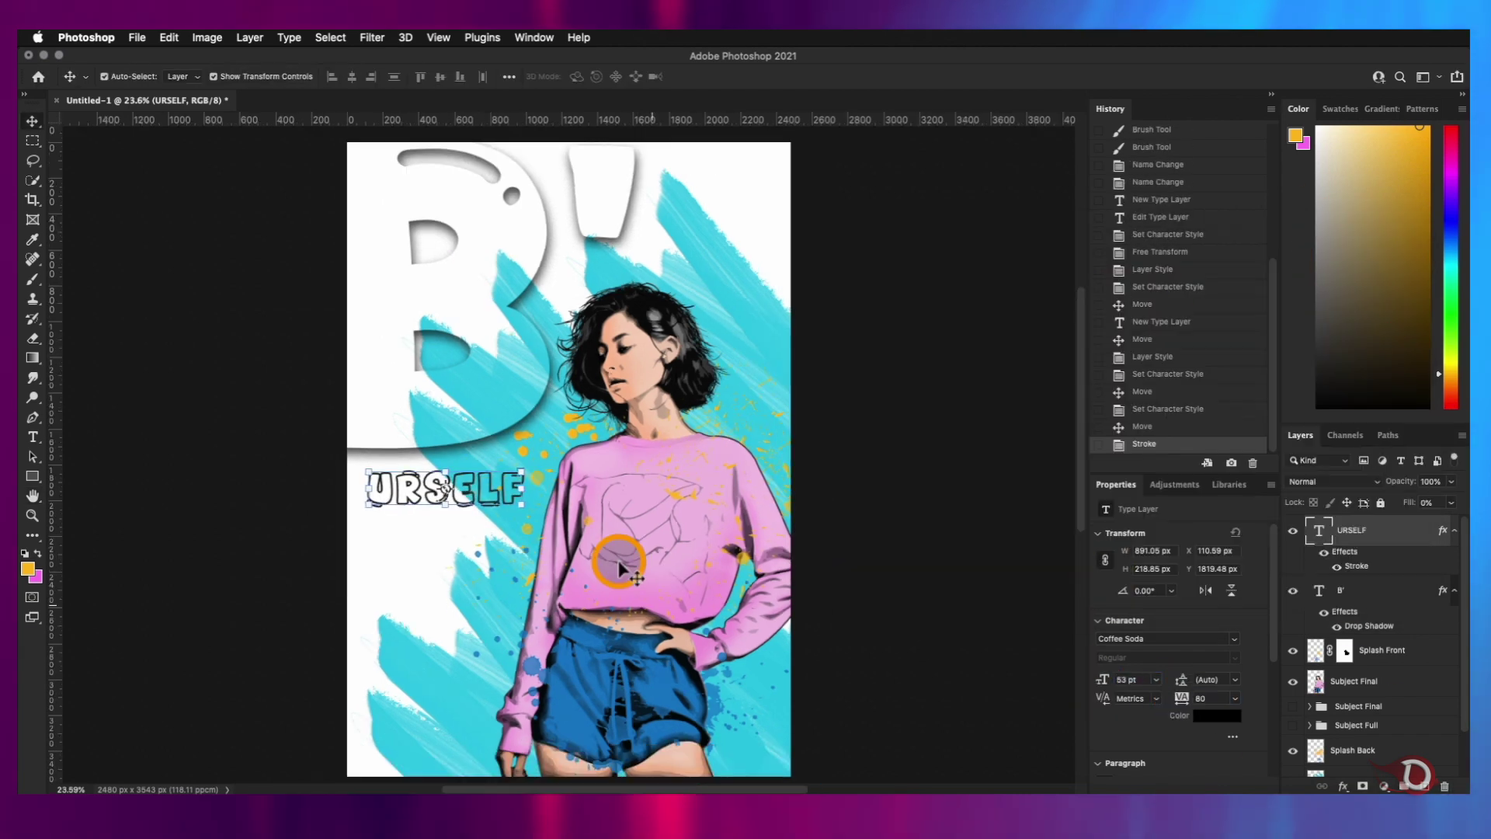
Add a text layer below URSELF reading "because, an original is" in the Roboto font
{"action": "key", "text": "t"}
{"action": "left_click", "coordinate": [387, 527]}
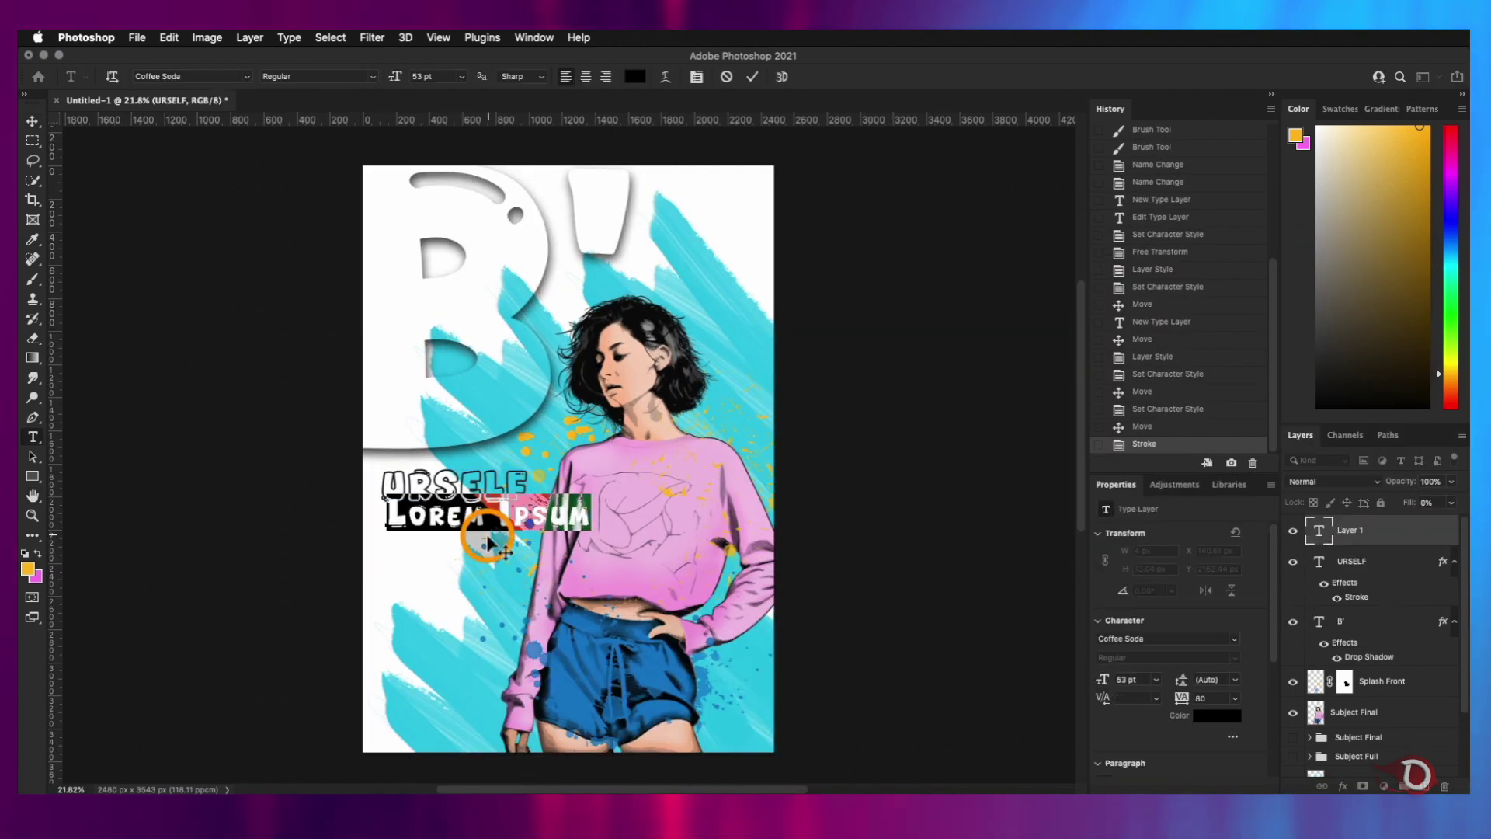
{"action": "type", "text": "because, an original is"}
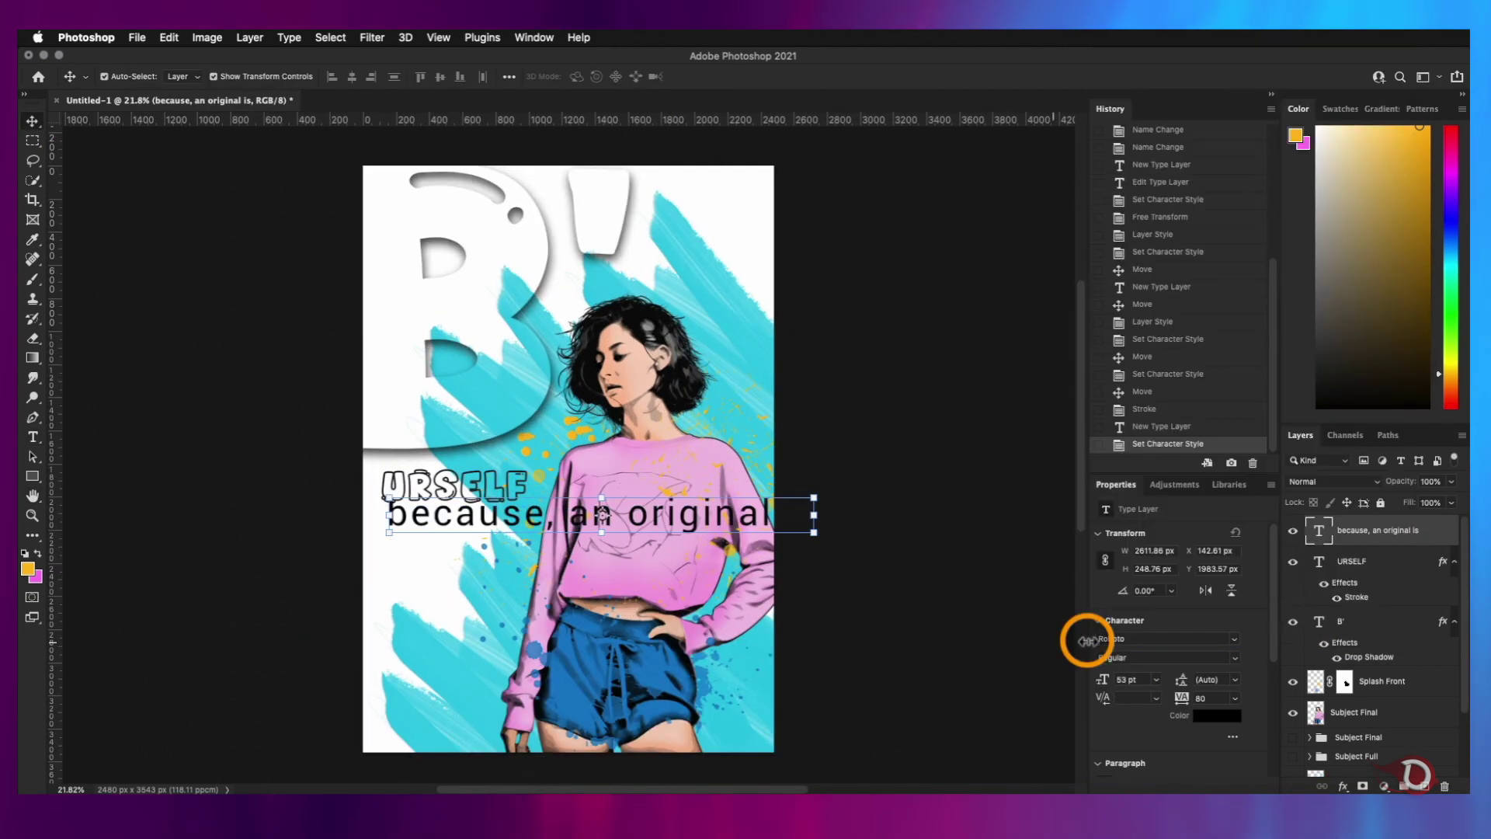
Format the "because, an original is" line as Roboto Medium in all caps and scale it down to about 14 pt beneath URSELF
{"action": "left_click", "coordinate": [893, 516]}
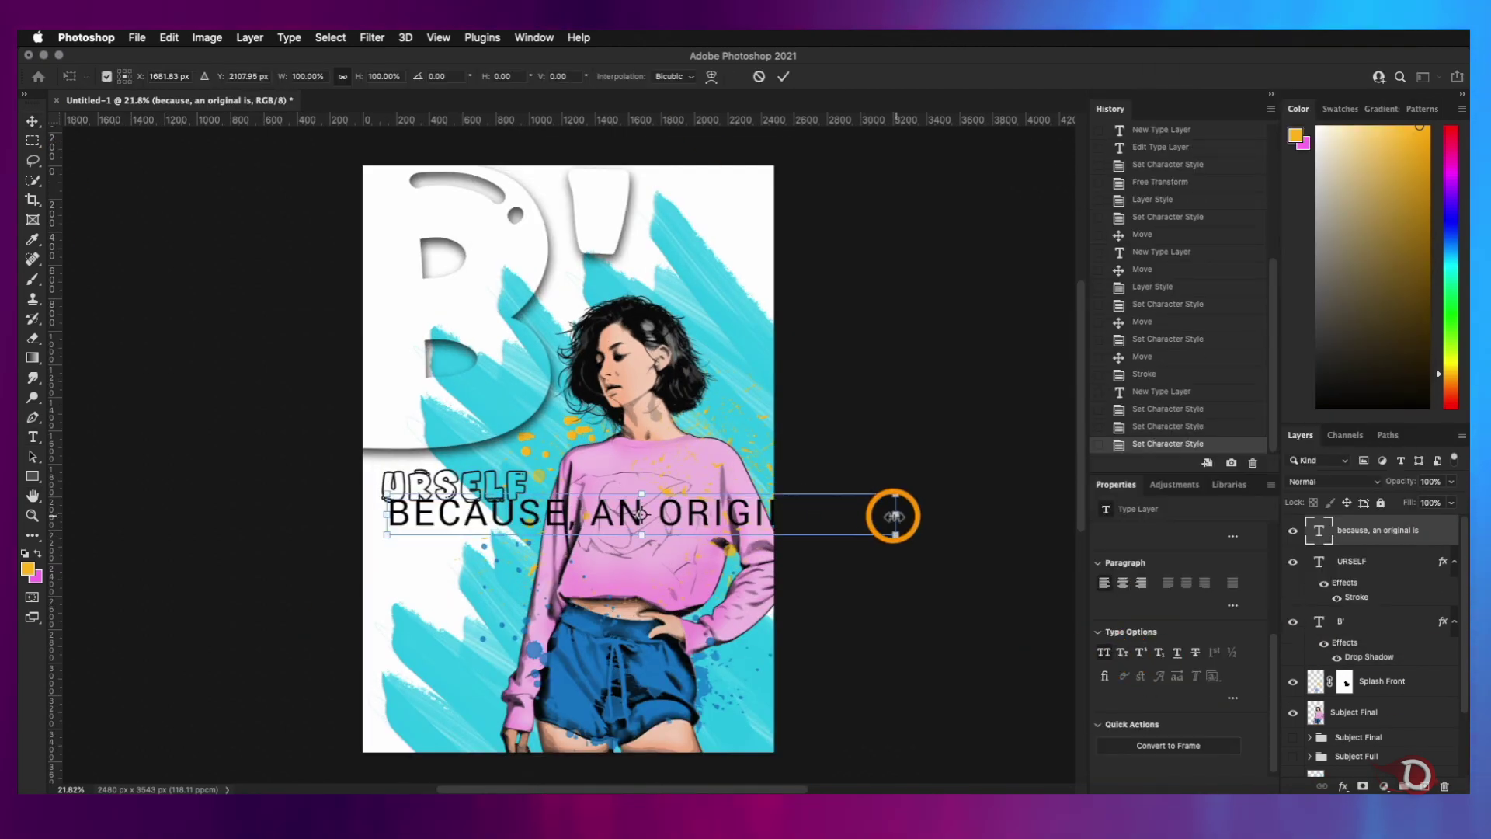
{"action": "left_click_drag", "start_coordinate": [895, 515], "coordinate": [514, 515]}
{"action": "left_click", "coordinate": [782, 76]}
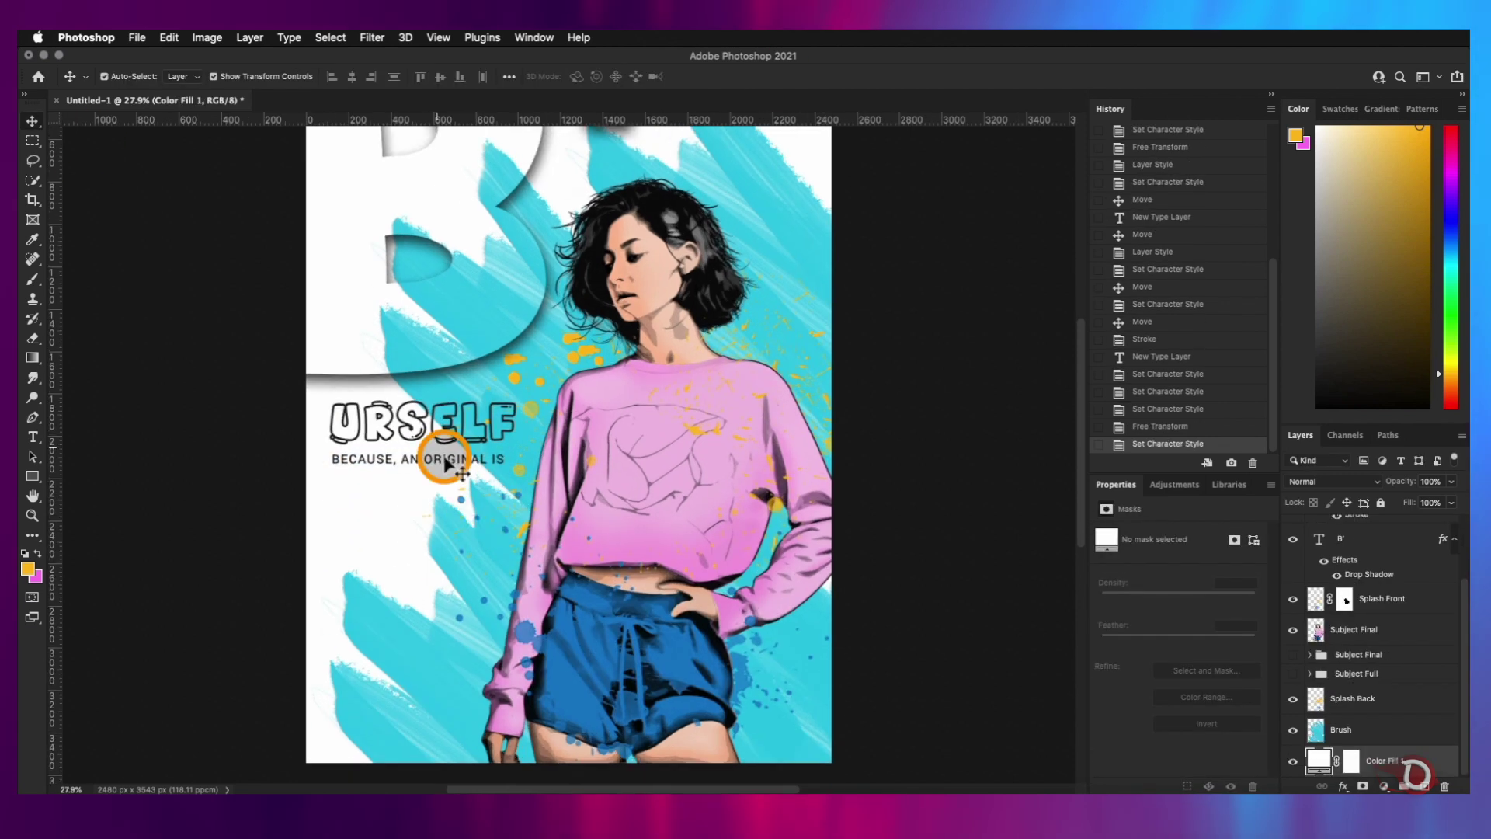
Duplicate the "because, an original is" line directly below itself and change the copy to "worth more than a copy"
{"action": "double_click", "coordinate": [456, 459]}
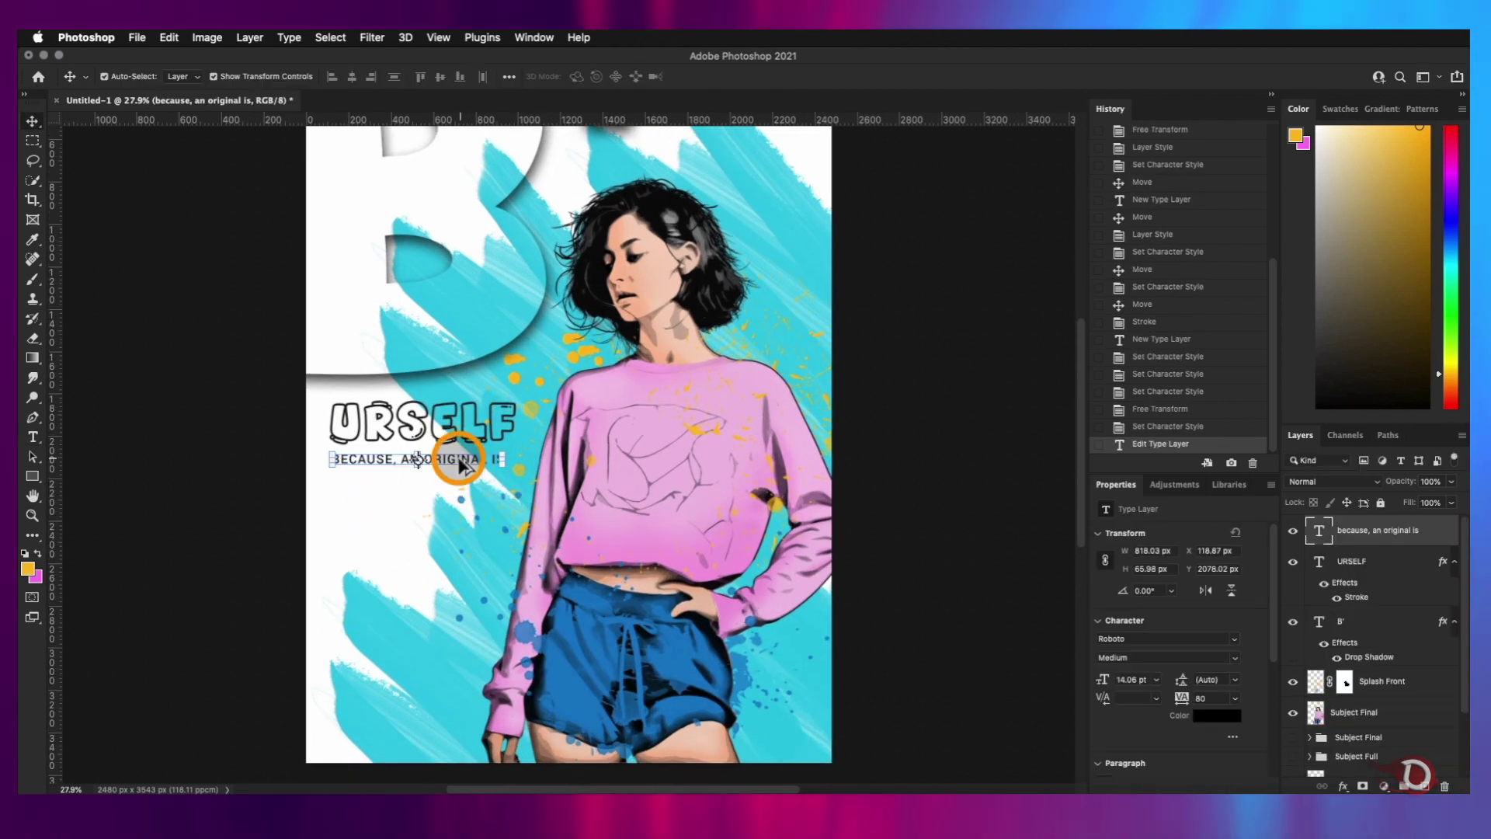
{"action": "left_click_drag", "start_coordinate": [458, 458], "coordinate": [457, 474]}
{"action": "double_click", "coordinate": [459, 483]}
{"action": "type", "text": "worth more than a copy"}
{"action": "key", "text": "super+Return"}
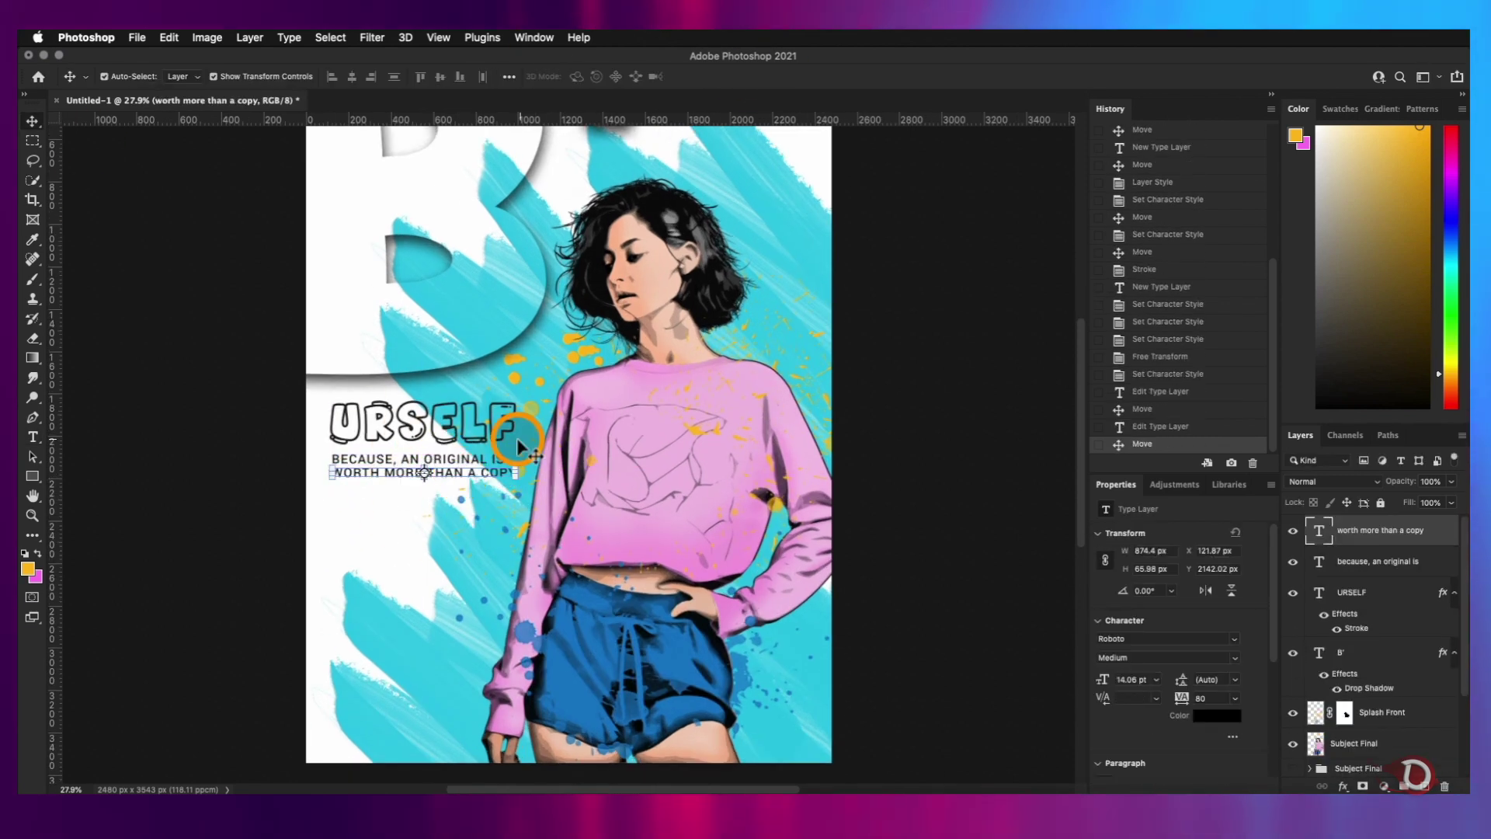
Set both small text lines below URSELF to 12 pt and nudge the lower line up to tighten their spacing
{"action": "left_click", "coordinate": [456, 460]}
{"action": "left_click", "coordinate": [456, 473], "text": "shift"}
{"action": "left_click", "coordinate": [1102, 679]}
{"action": "type", "text": "12"}
{"action": "left_click", "coordinate": [432, 473]}
{"action": "key", "text": "shift+Up"}
{"action": "left_click", "coordinate": [888, 523]}
Examine the poster's artwork and lettering up close and as a whole
{"action": "key", "text": "super+plus"}
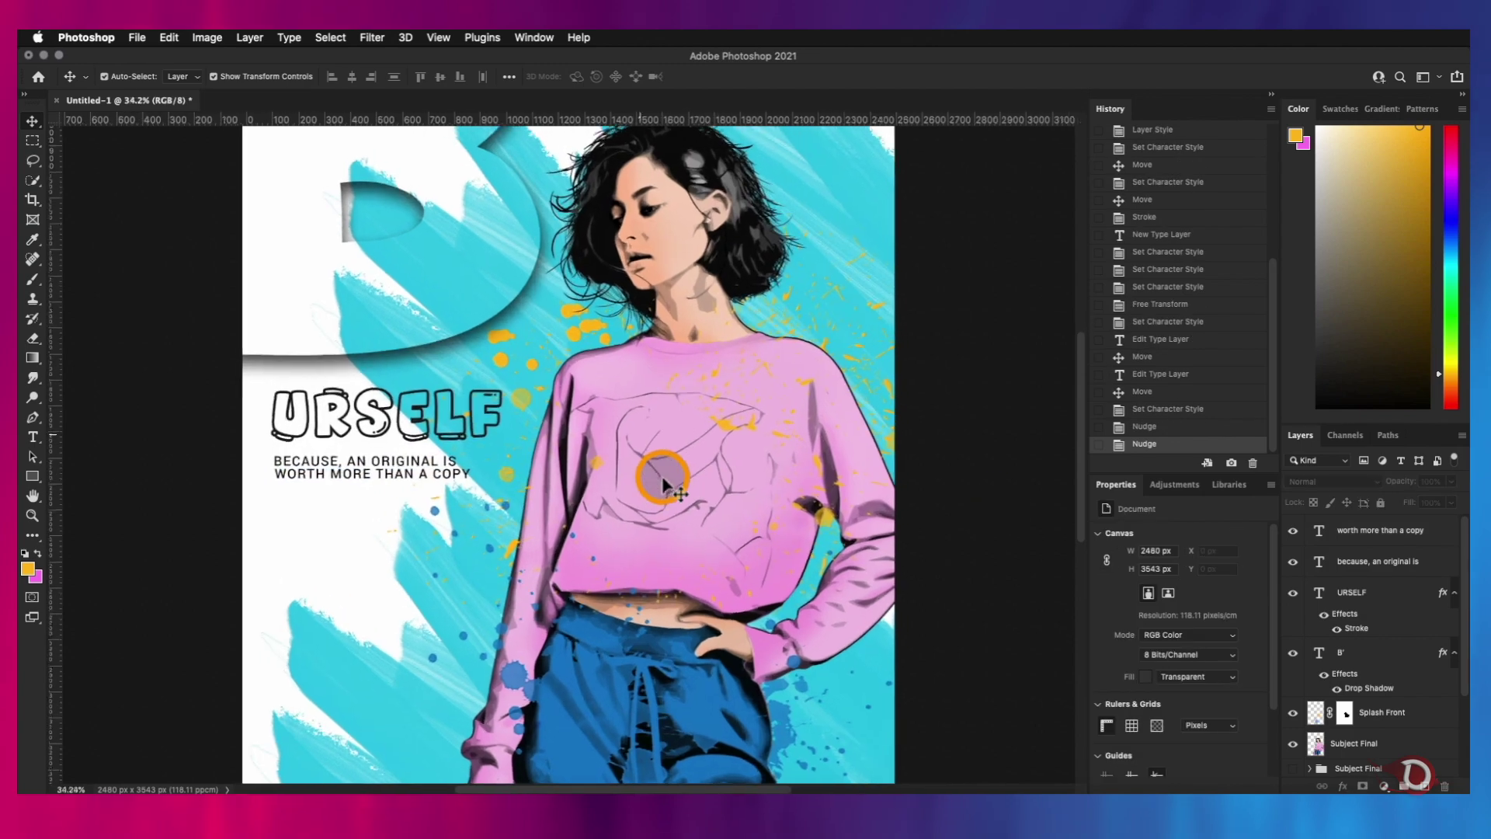
{"action": "scroll", "coordinate": [664, 482], "scroll_direction": "down", "scroll_amount": 3}
{"action": "scroll", "coordinate": [664, 480], "scroll_direction": "up", "scroll_amount": 5}
{"action": "scroll", "coordinate": [666, 479], "scroll_direction": "up", "scroll_amount": 8}
{"action": "scroll", "coordinate": [667, 479], "scroll_direction": "down", "scroll_amount": 14}
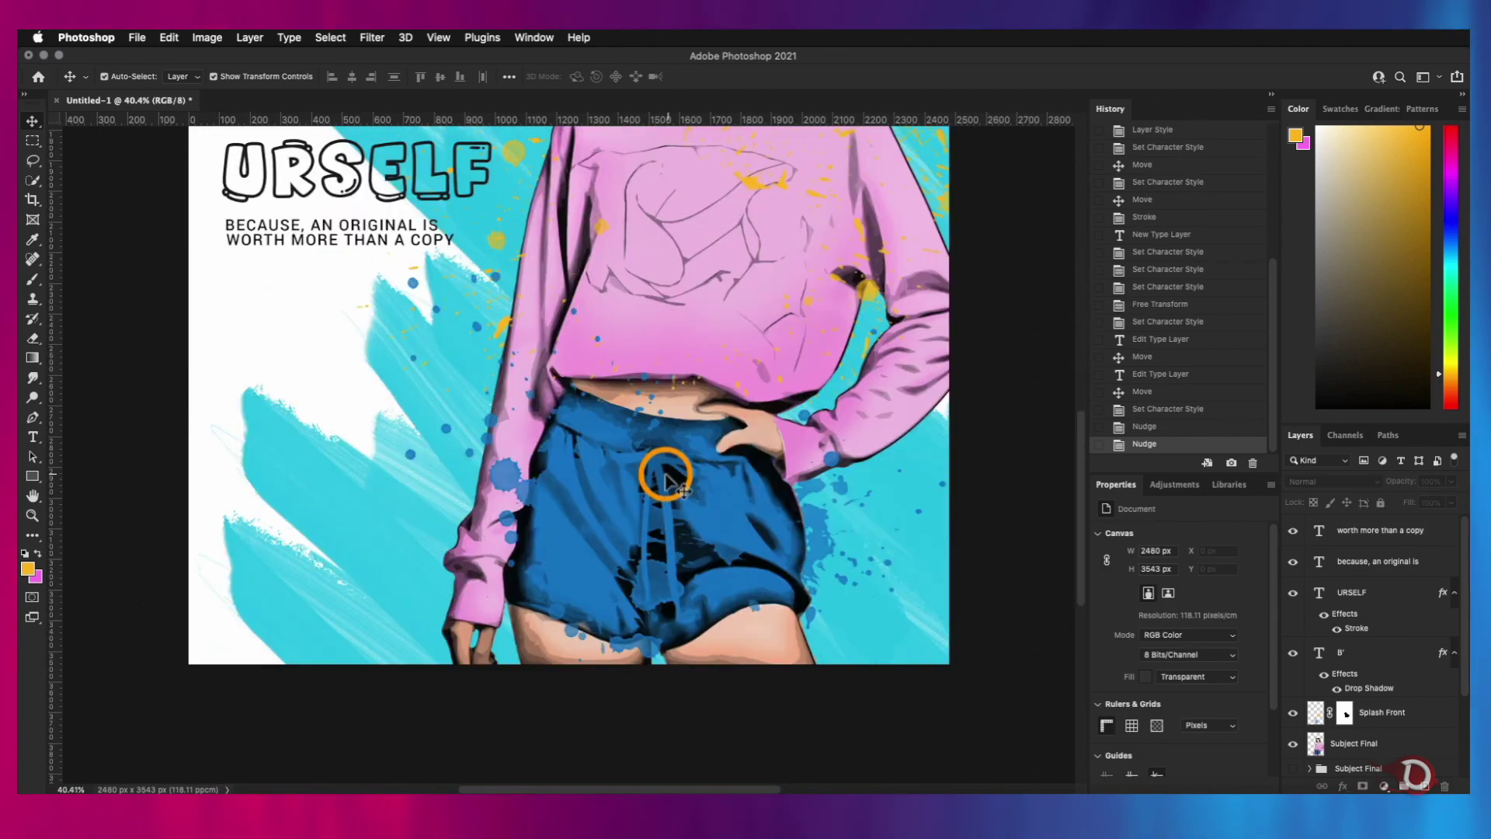
{"action": "scroll", "coordinate": [665, 477], "scroll_direction": "down", "scroll_amount": 3}
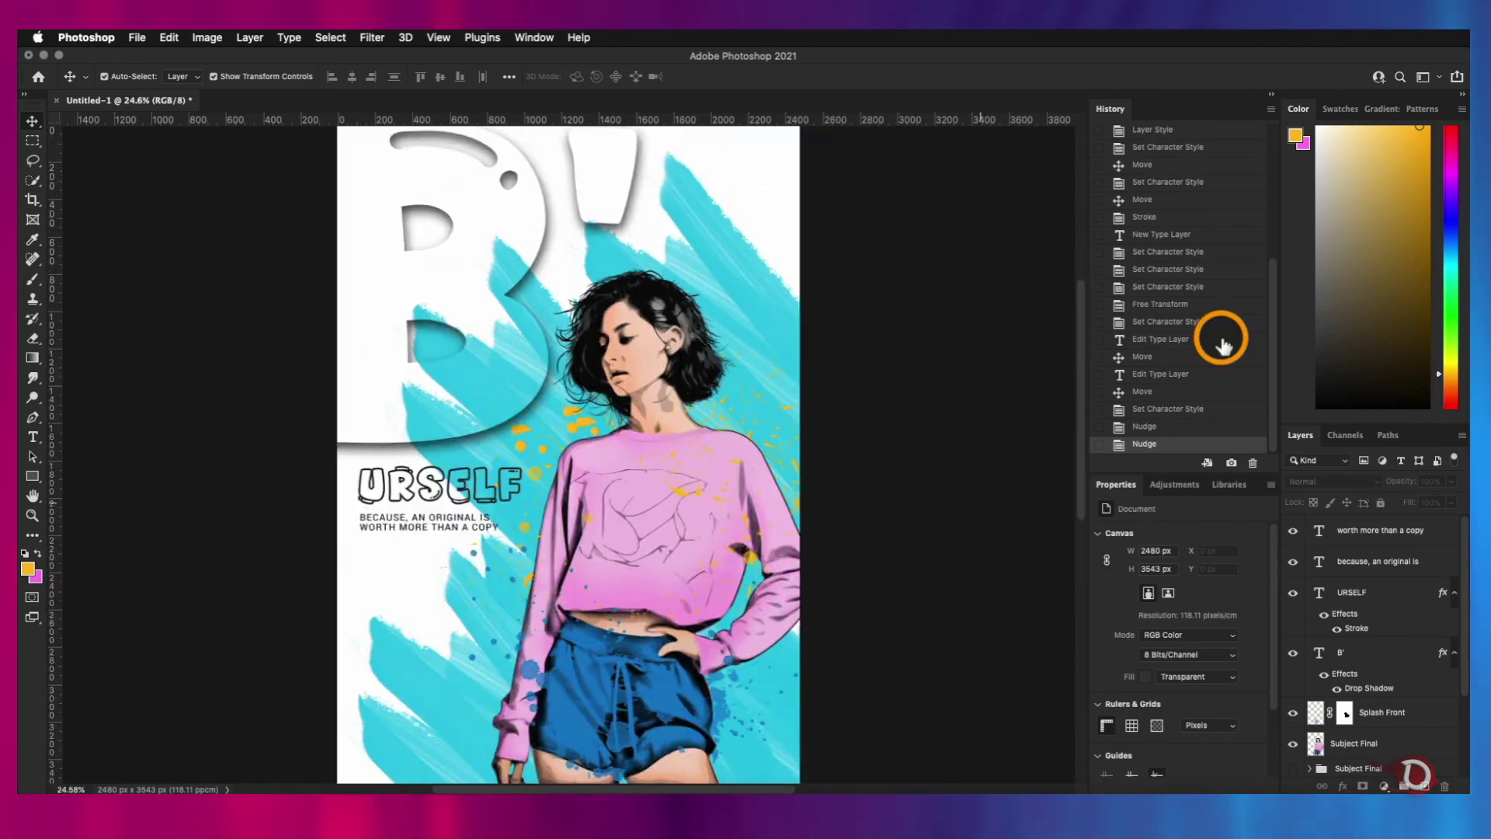